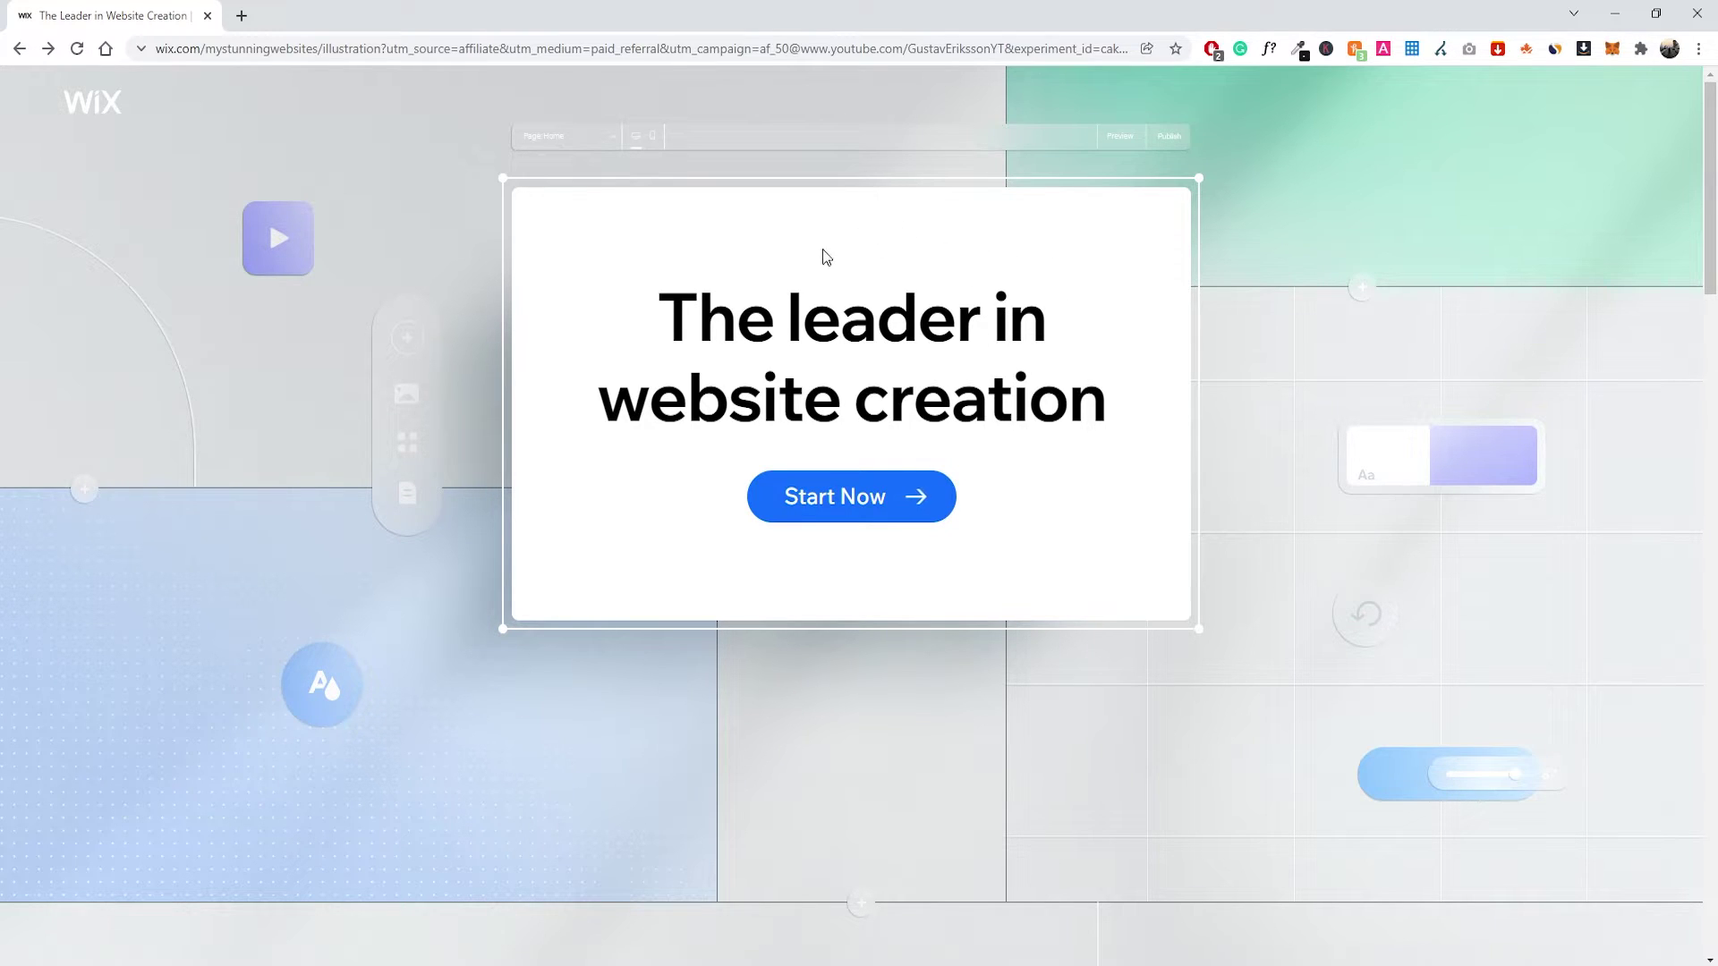
Start a new website on the Wix platform, skip the website-type question, and choose to create it from a template with the Editor.
scroll(841, 253, "down", 2)
scroll(940, 253, "up", 2)
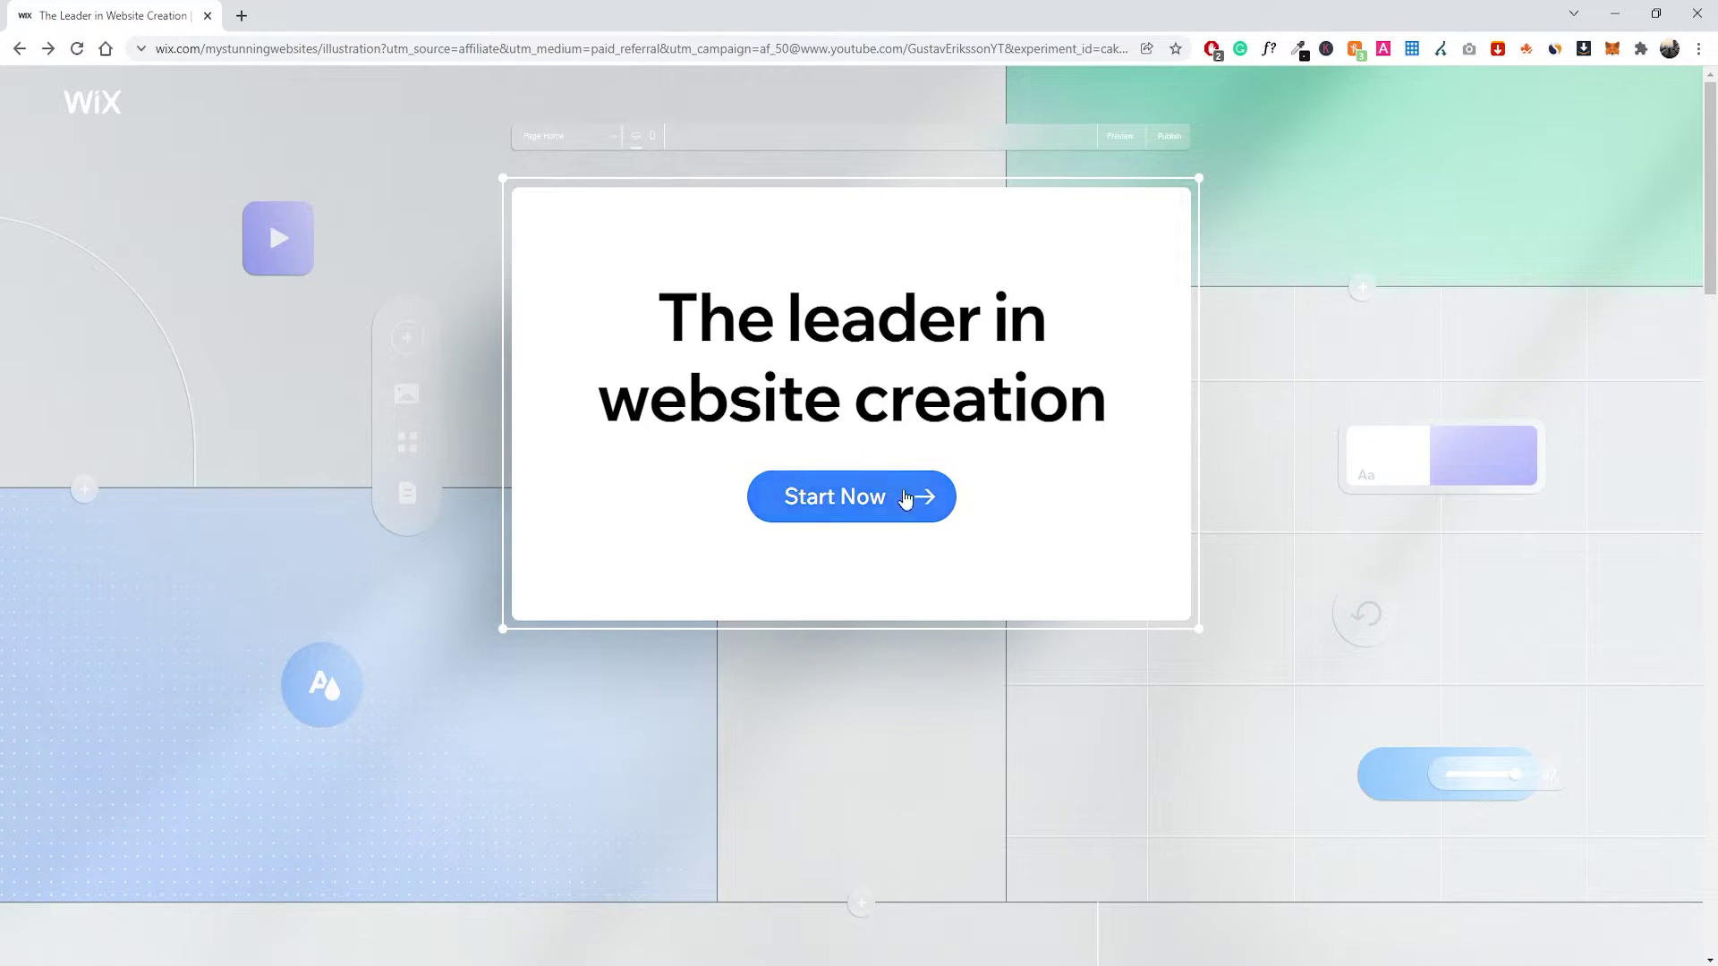
left_click(878, 501)
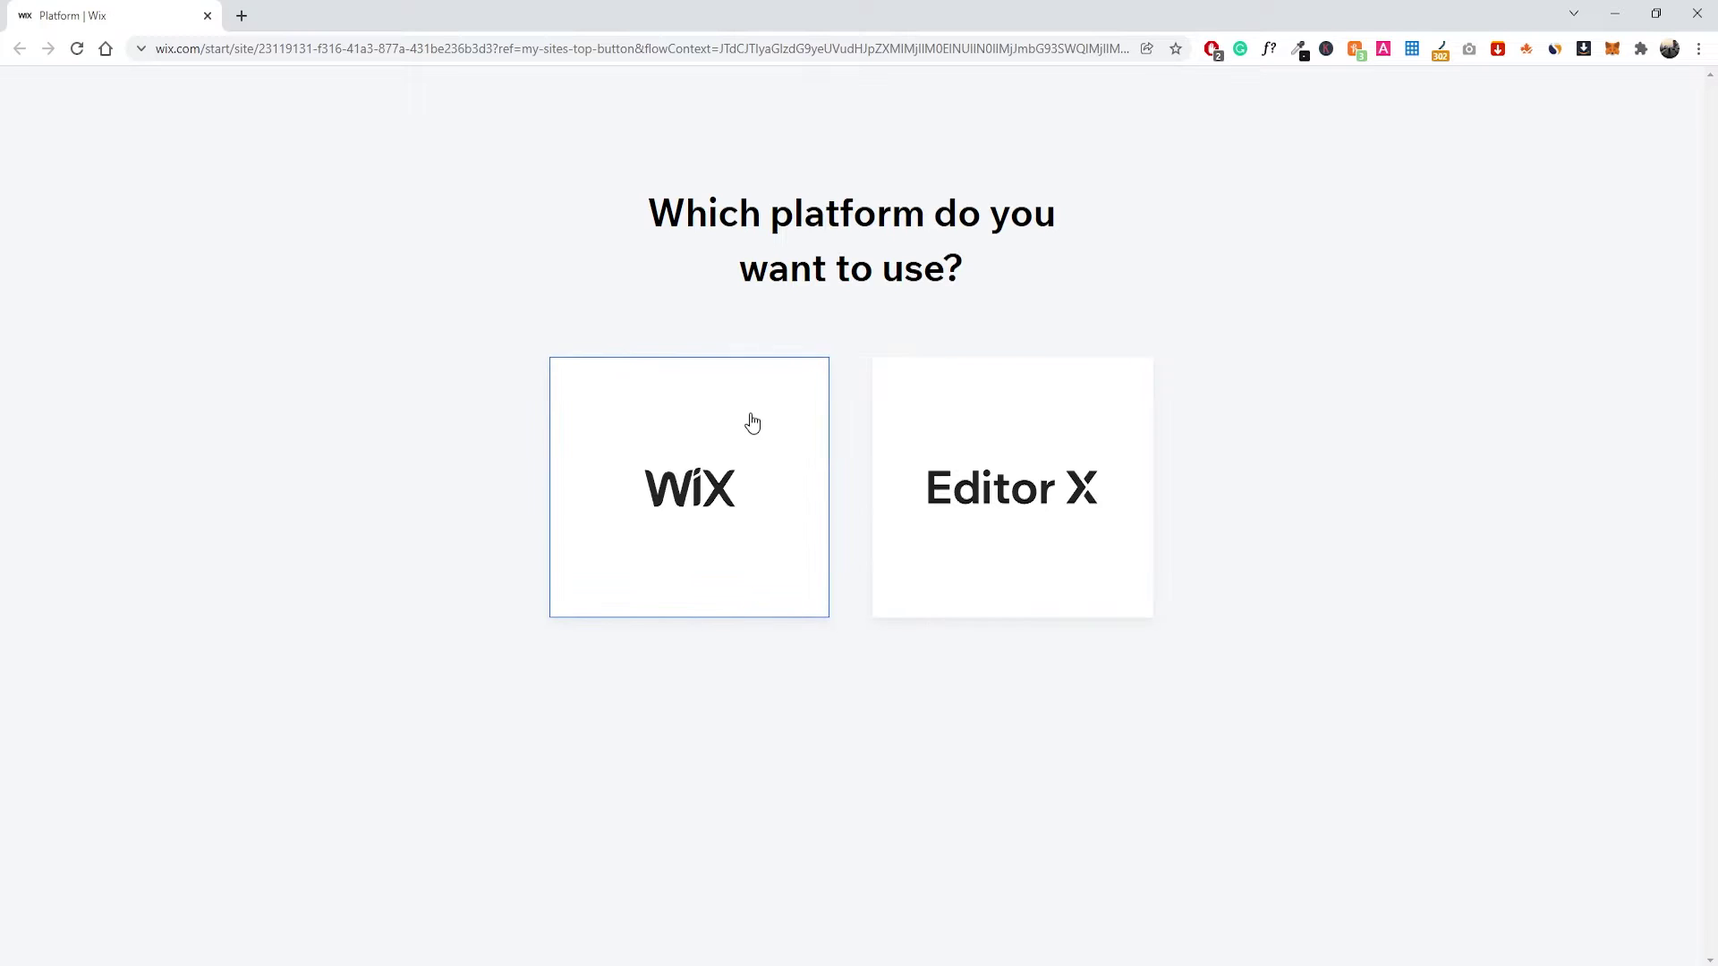
left_click(706, 390)
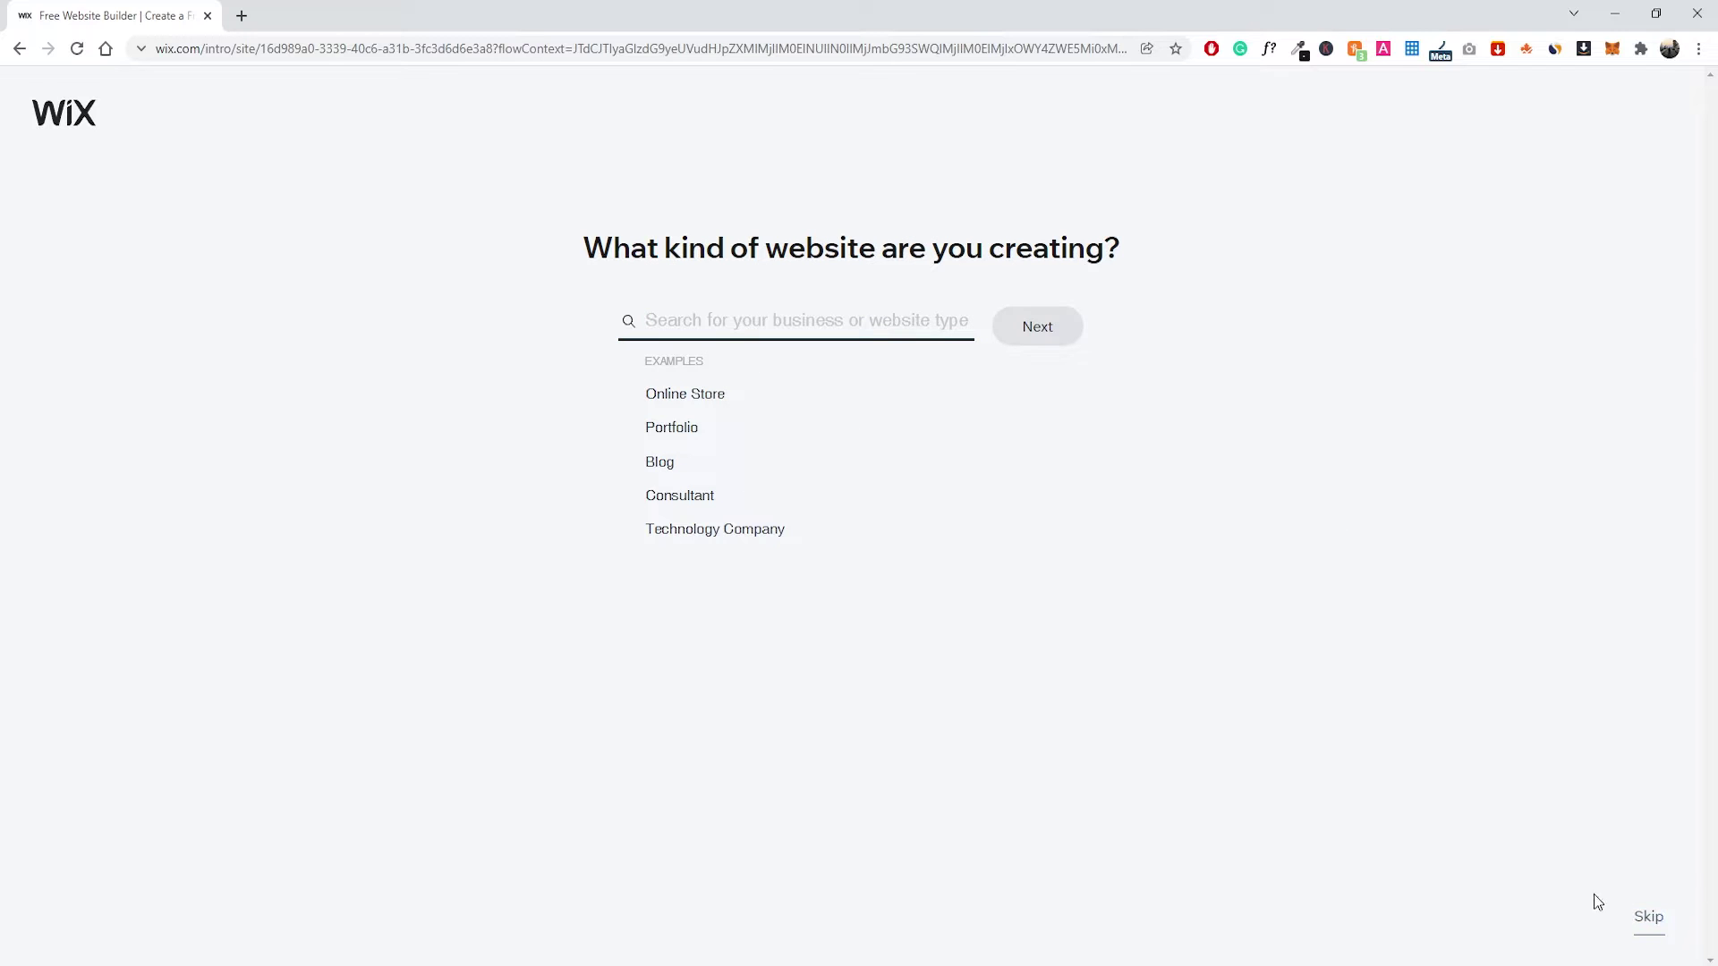
left_click(1650, 913)
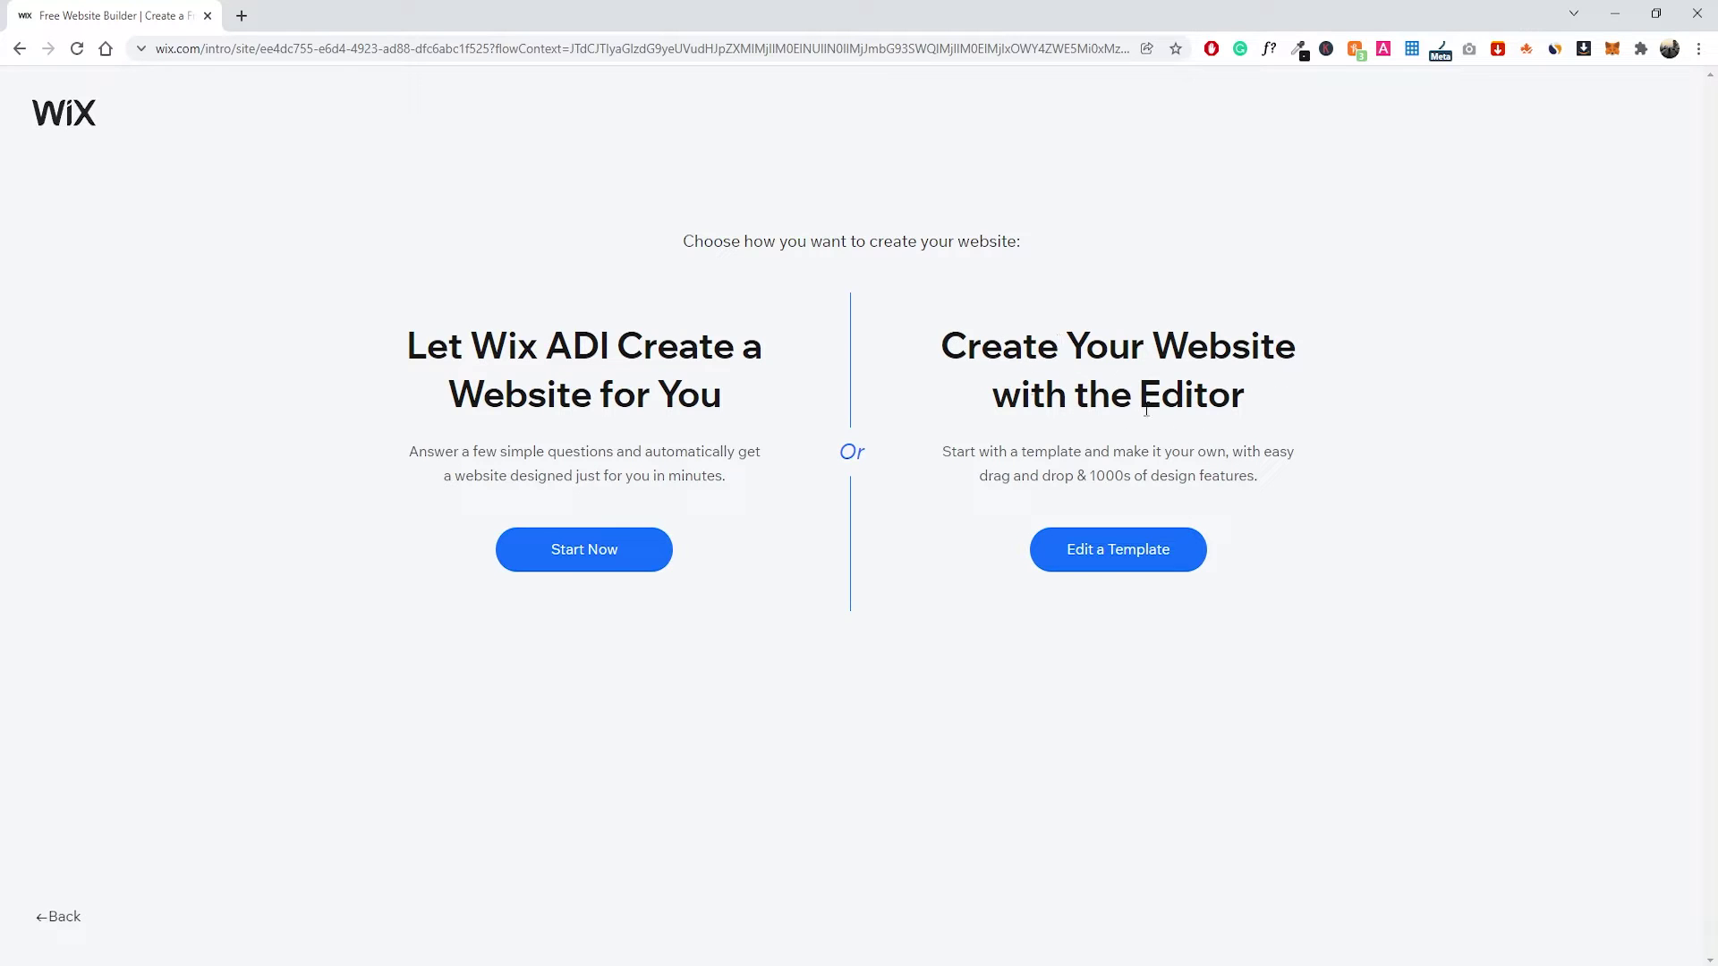
left_click(1119, 560)
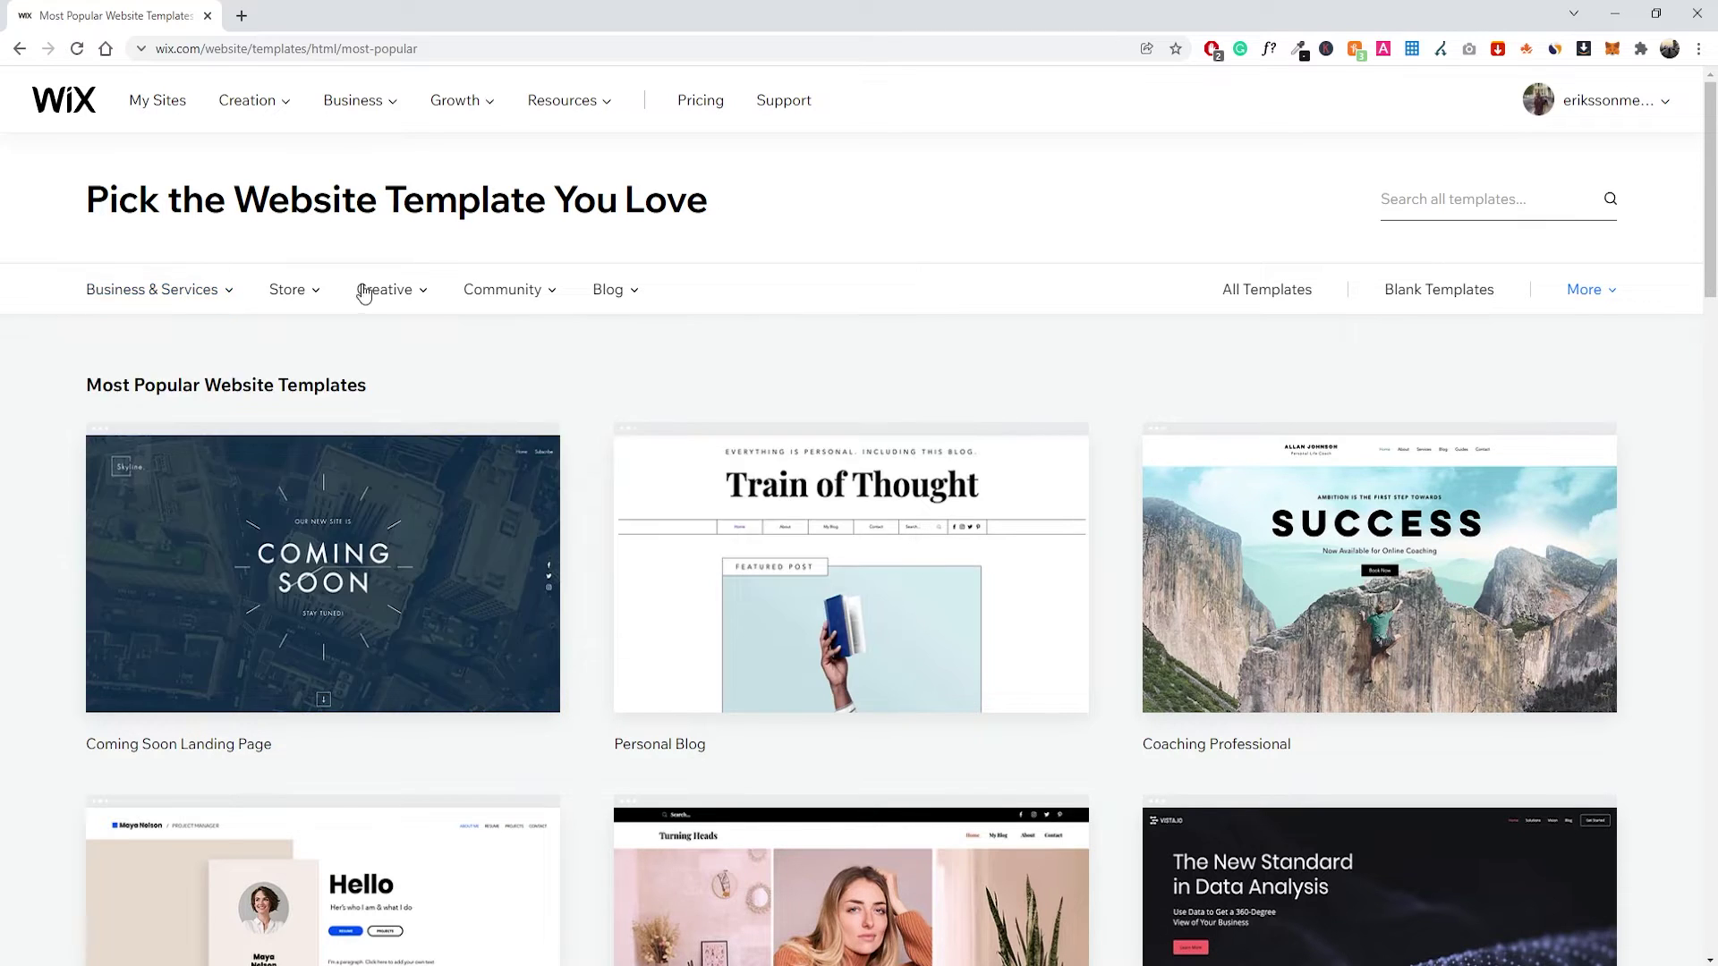
Show the New Templates collection and browse its designs.
mouse_move(201, 288)
scroll(997, 346, "down", 3)
scroll(1002, 353, "up", 3)
mouse_move(1589, 296)
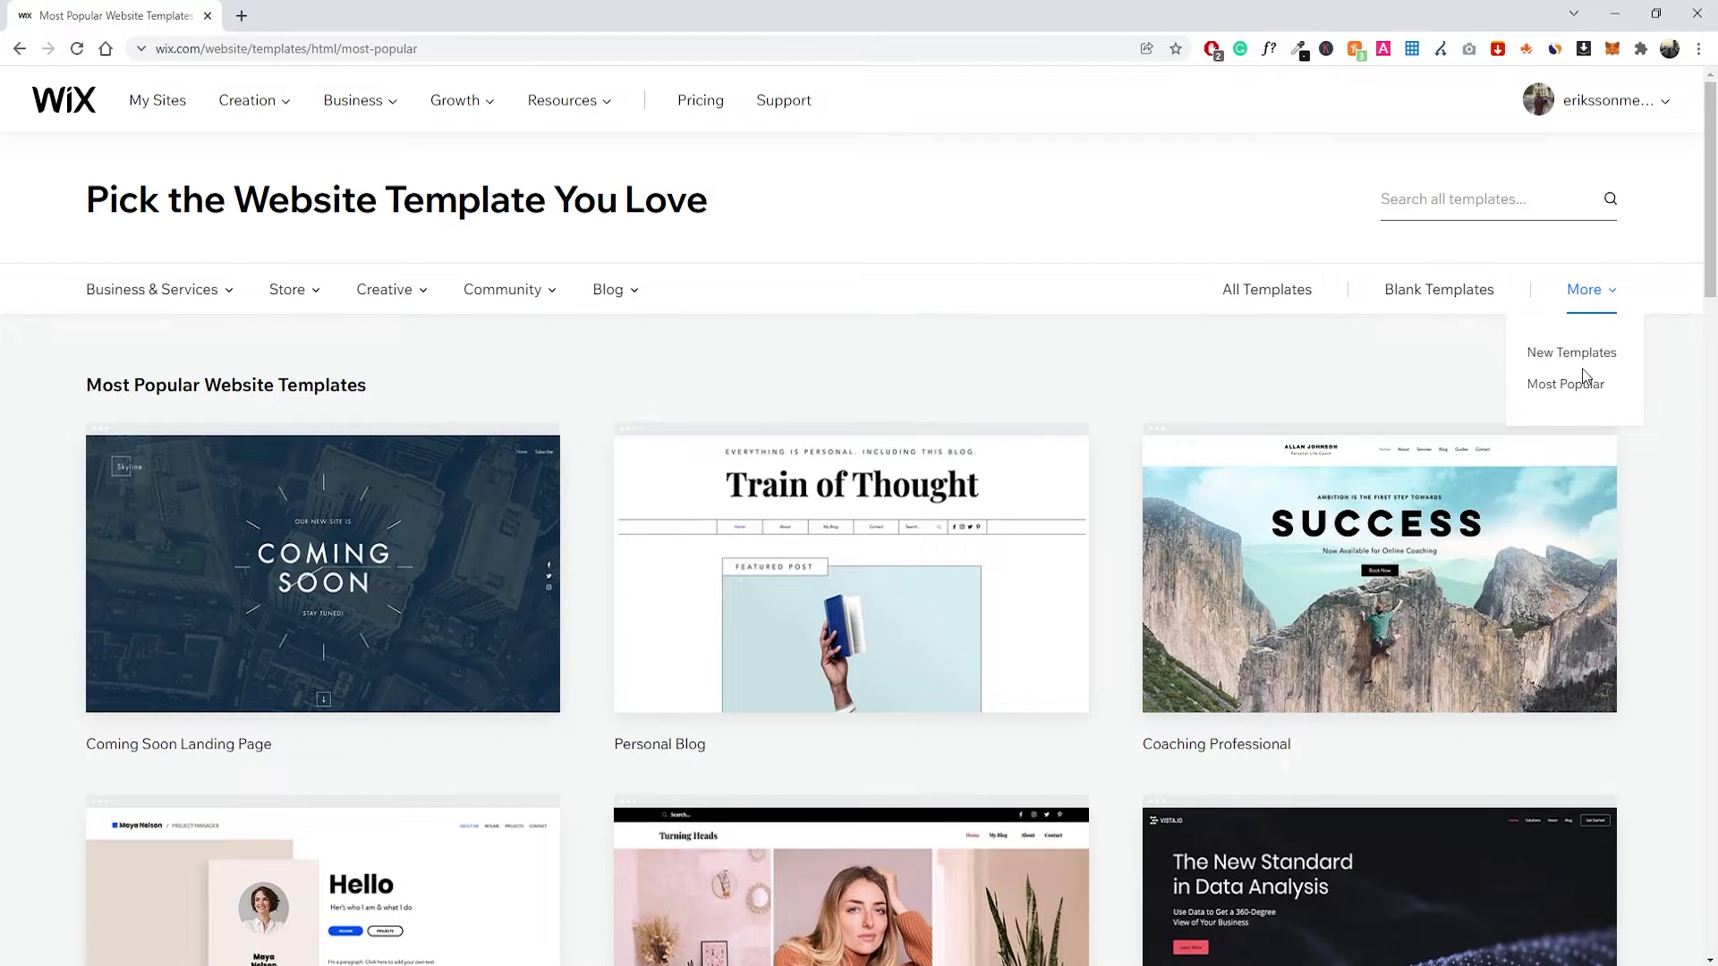
left_click(1562, 353)
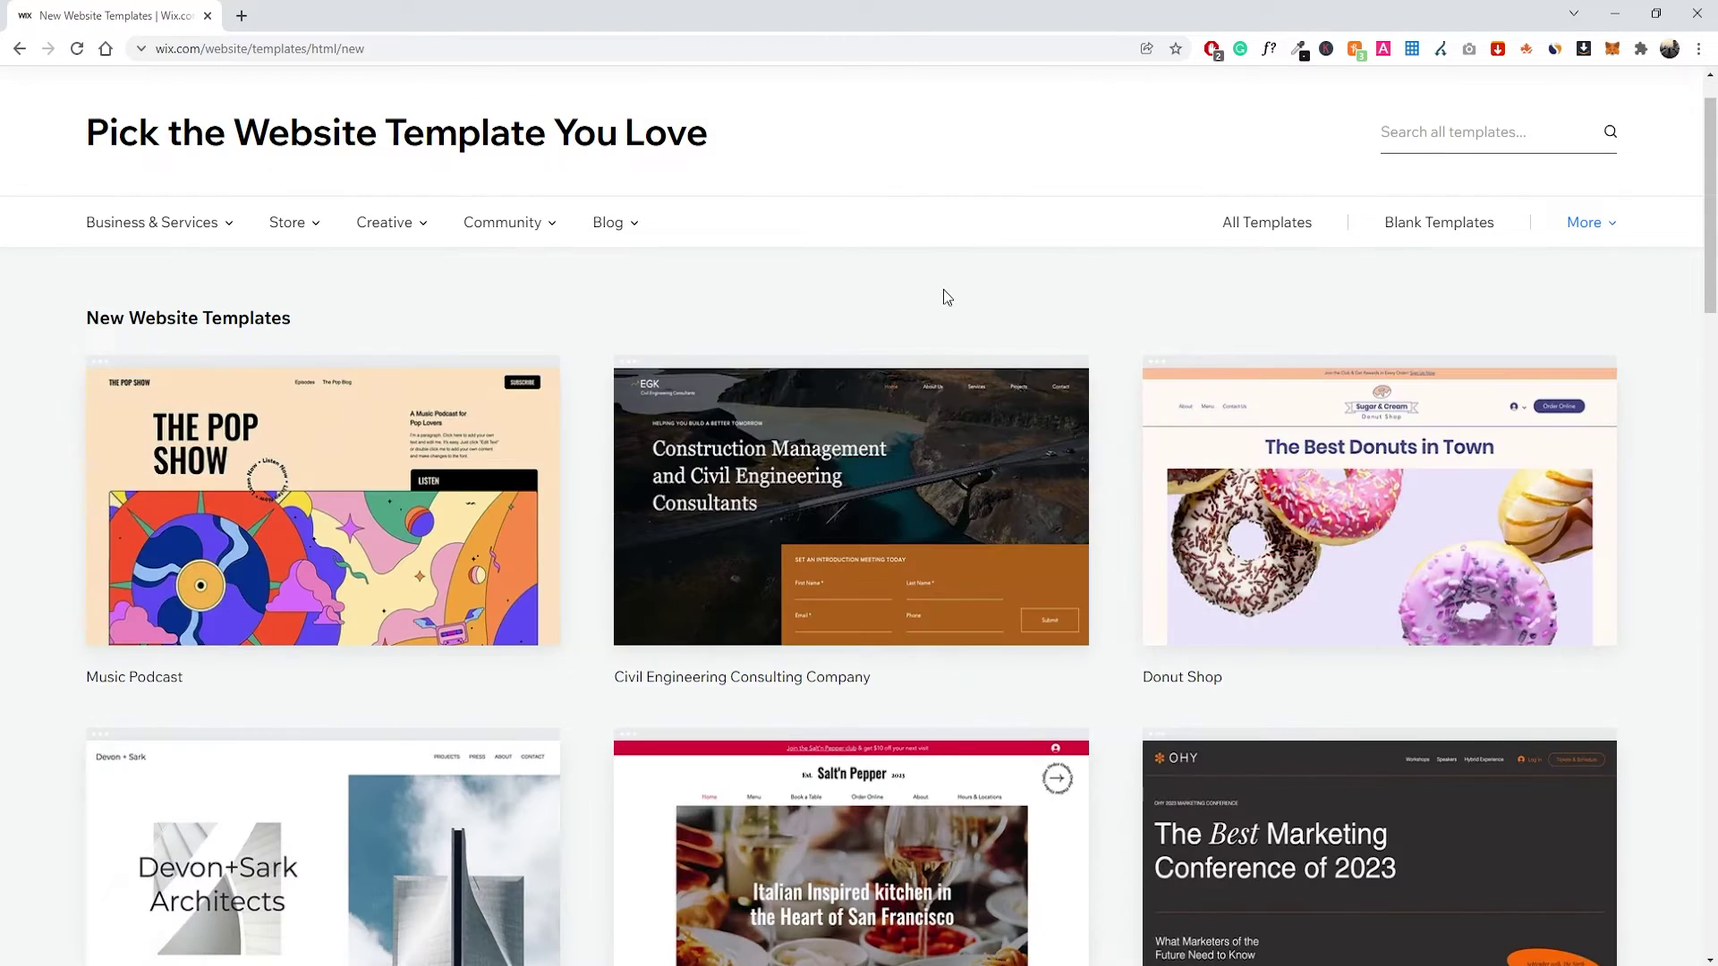
scroll(1164, 349, "down", 1)
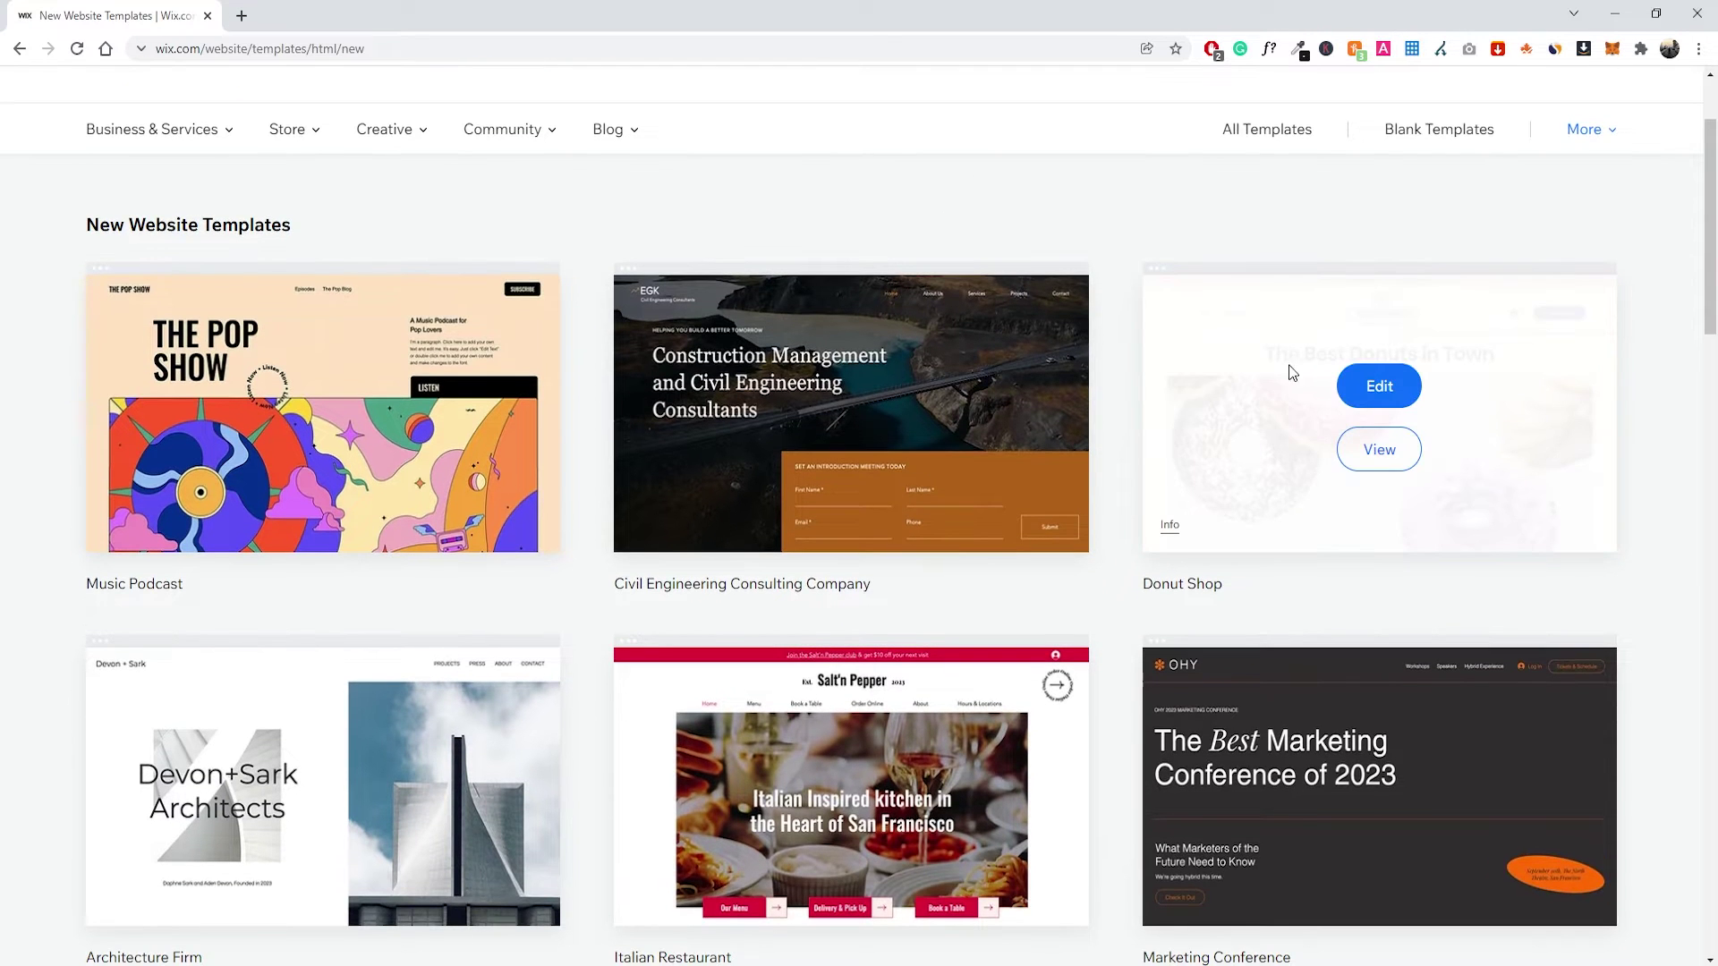
scroll(930, 510, "down", 1)
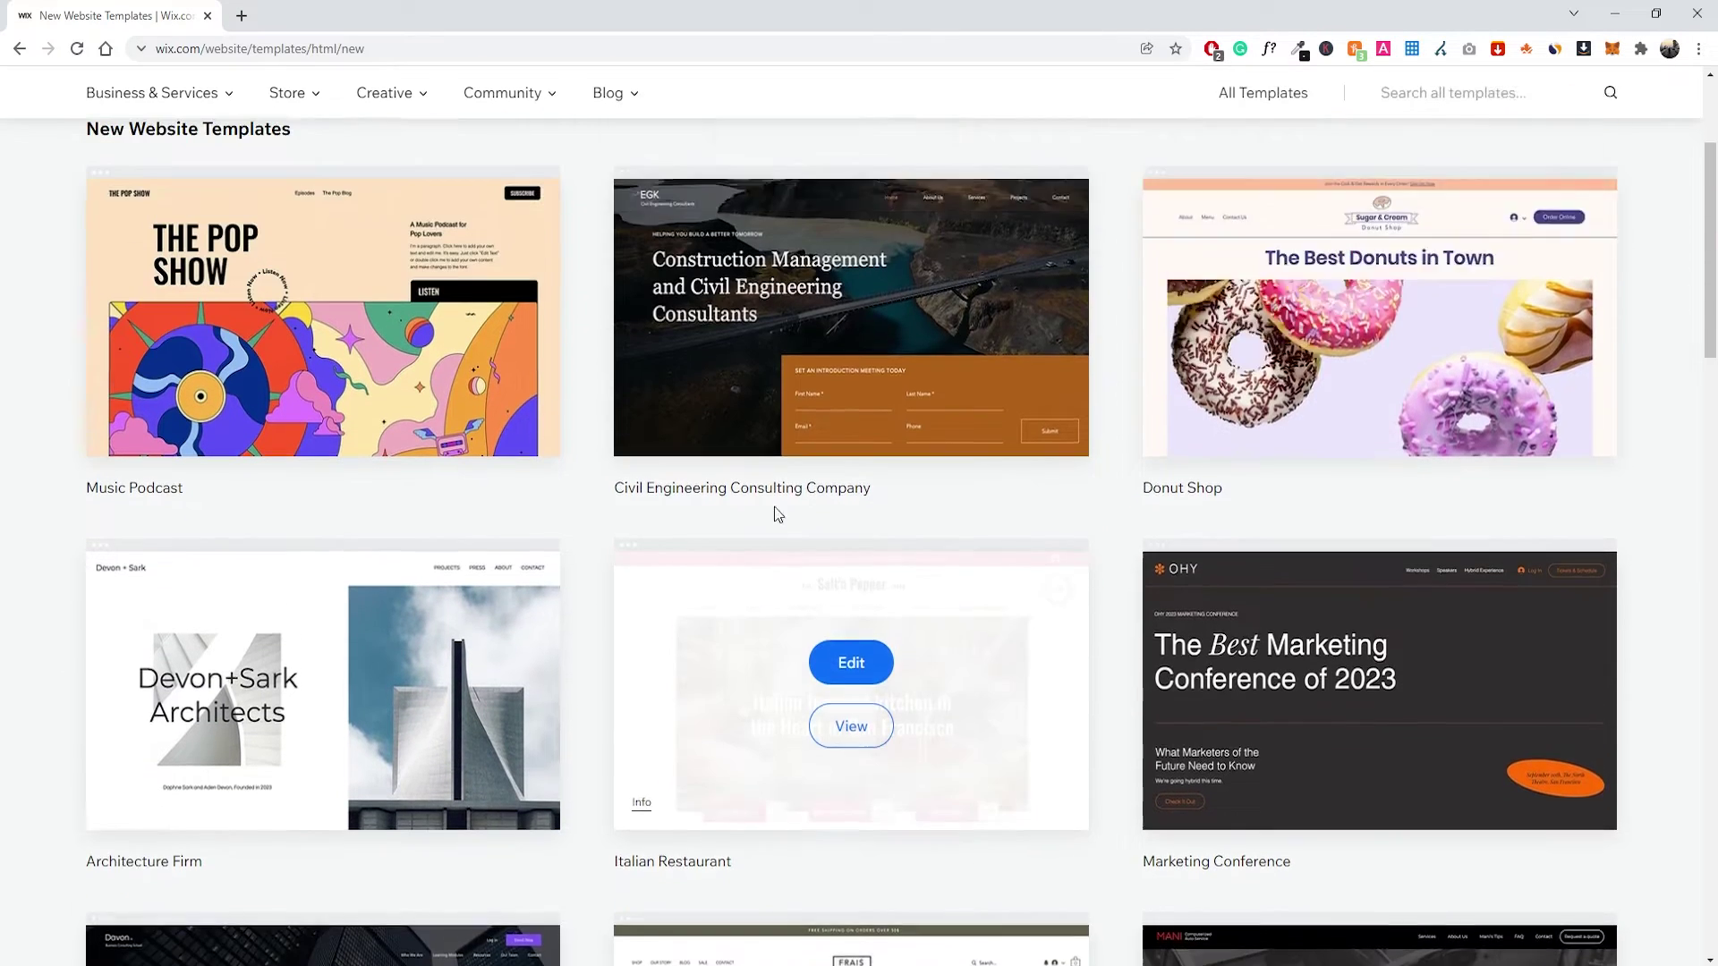
scroll(1025, 532, "up", 2)
Preview the Donut Shop template's page content and close the preview.
left_click(1380, 540)
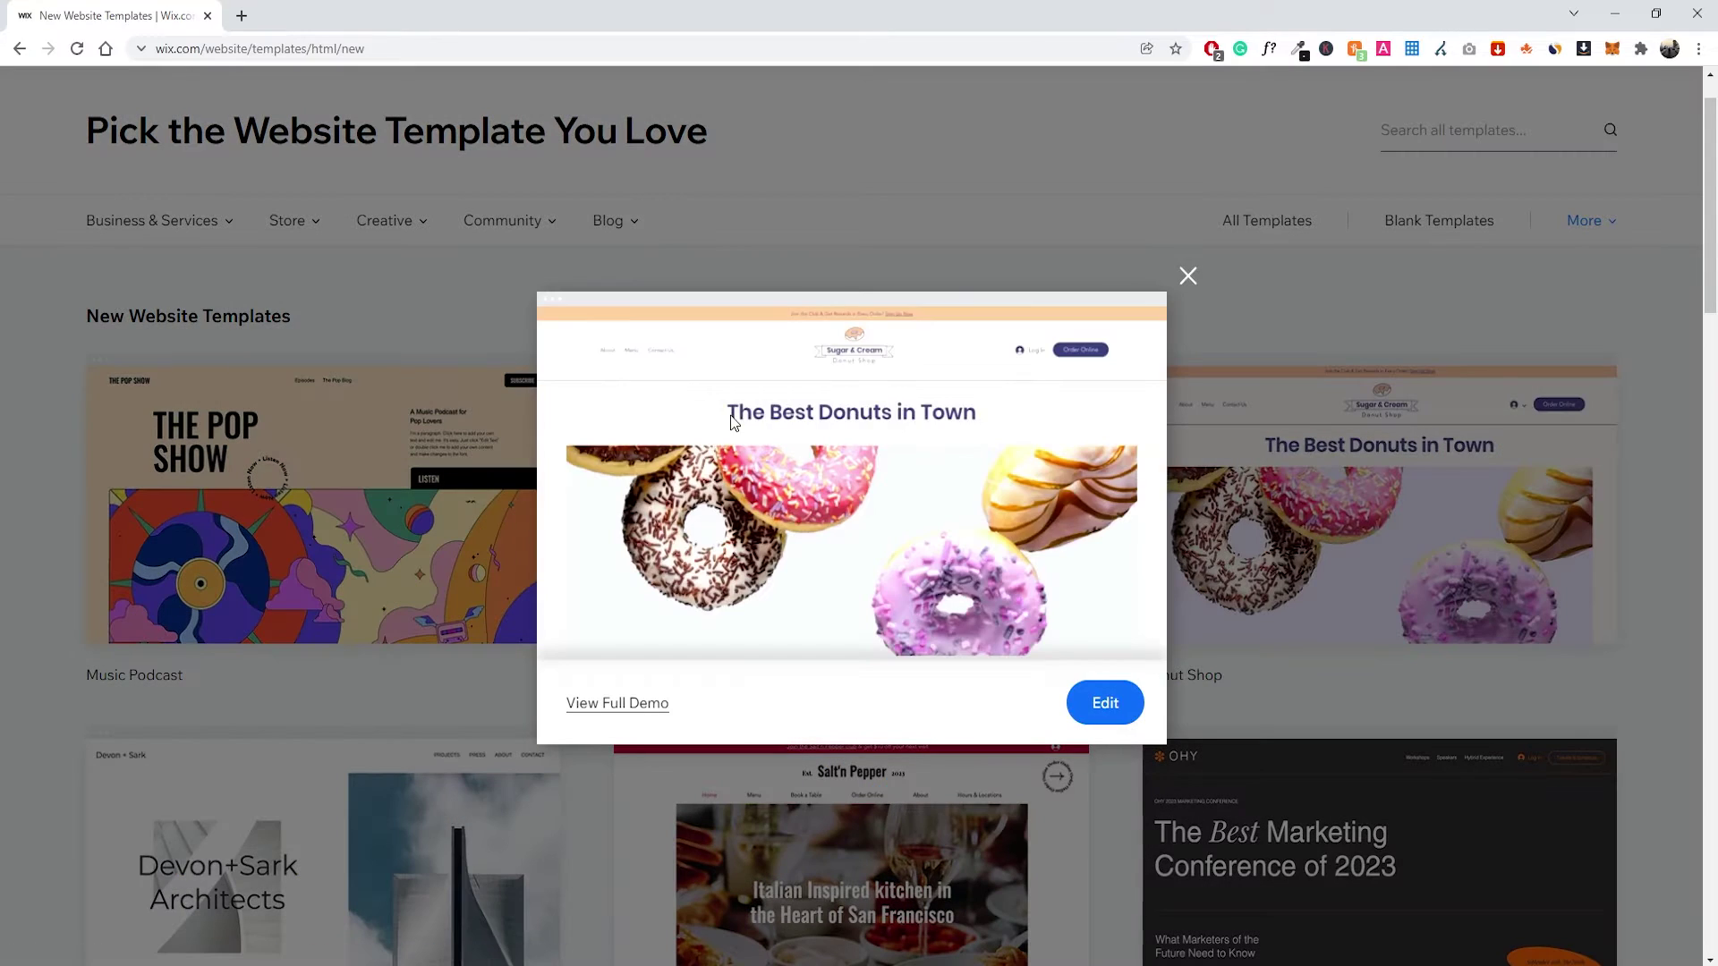
left_click(1224, 322)
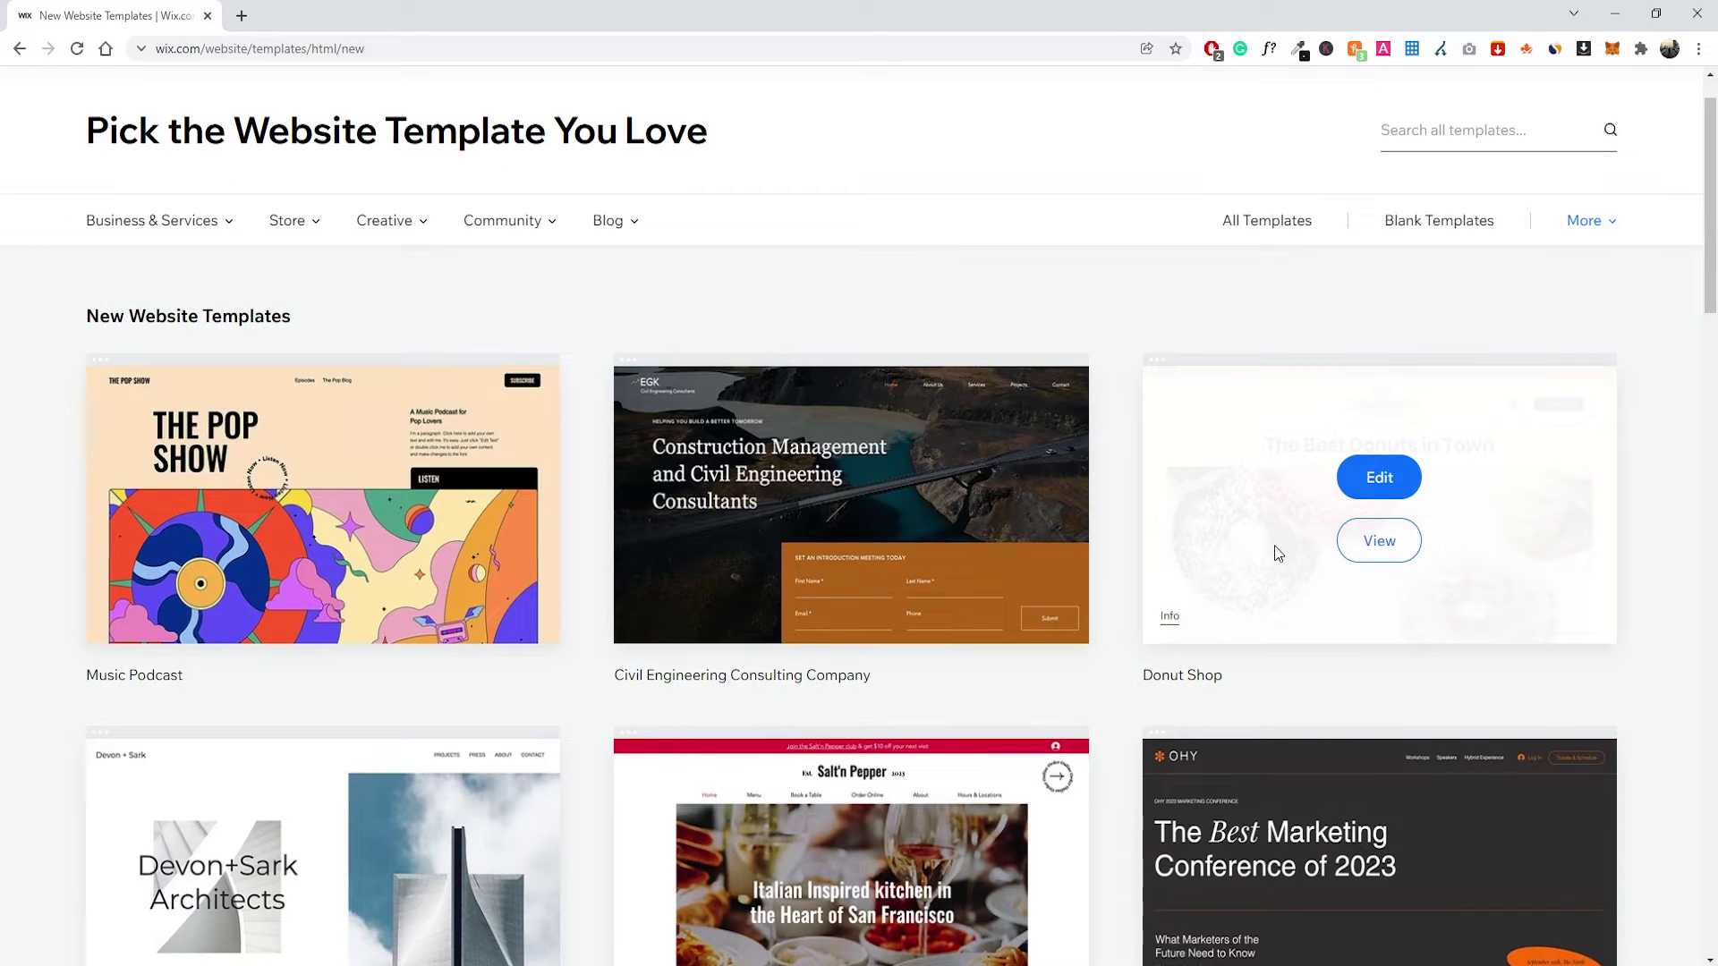
left_click(1362, 550)
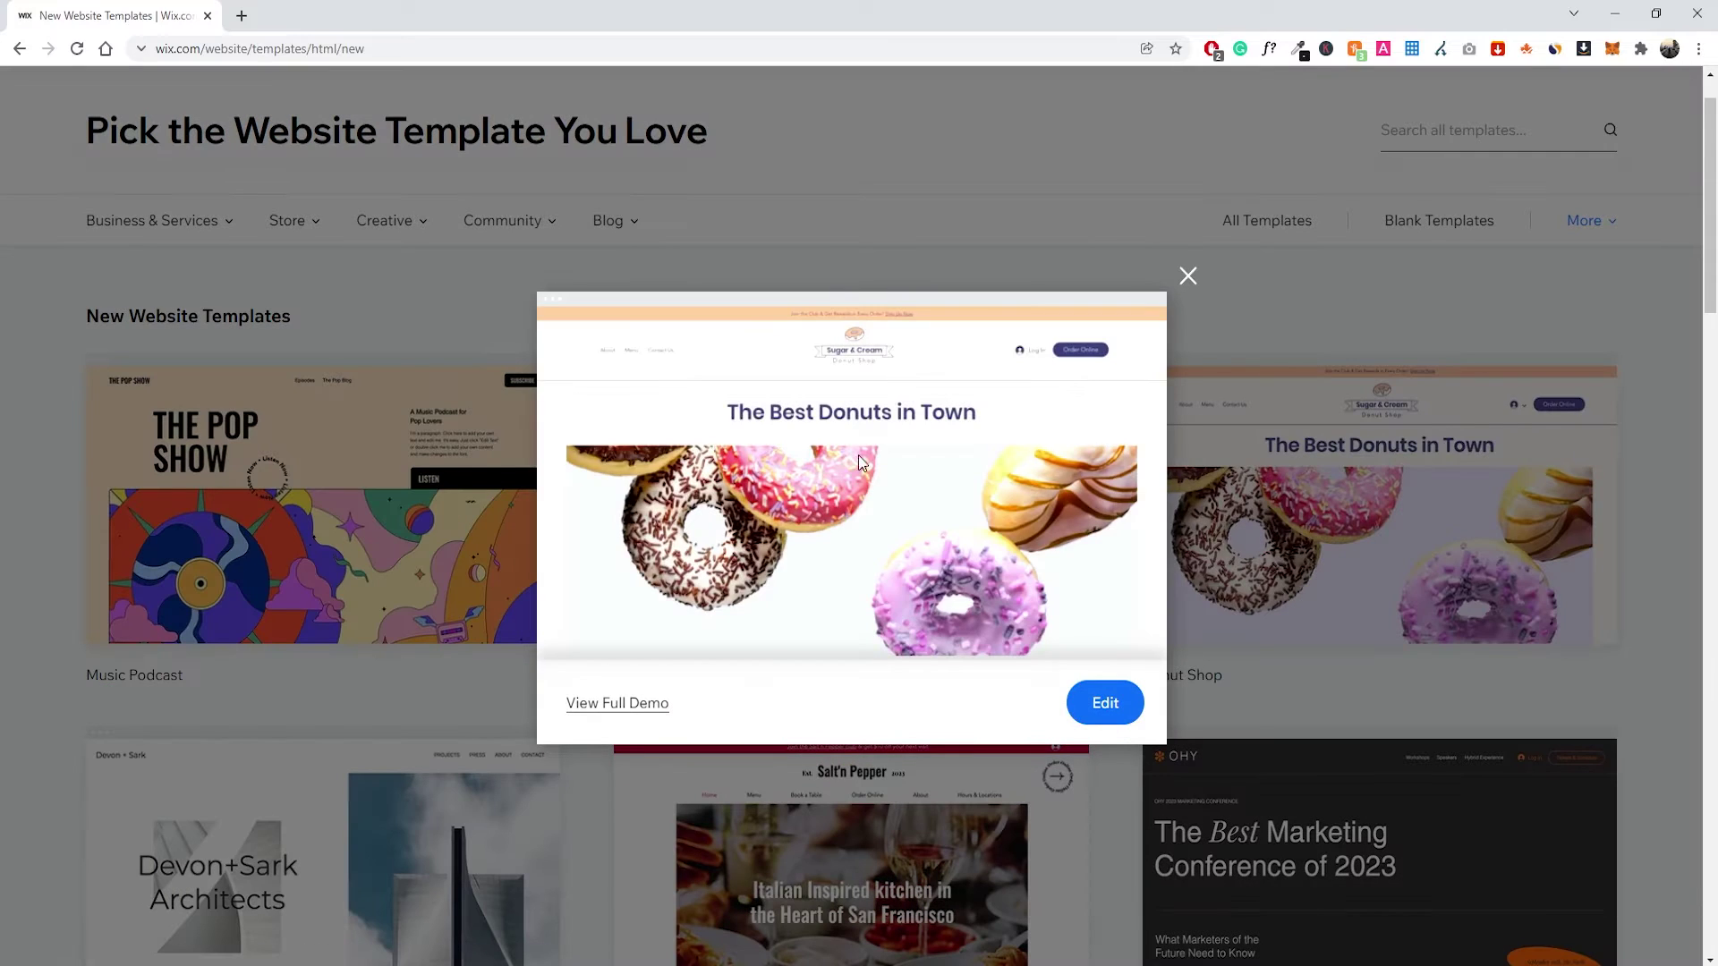
scroll(859, 460, "down", 1)
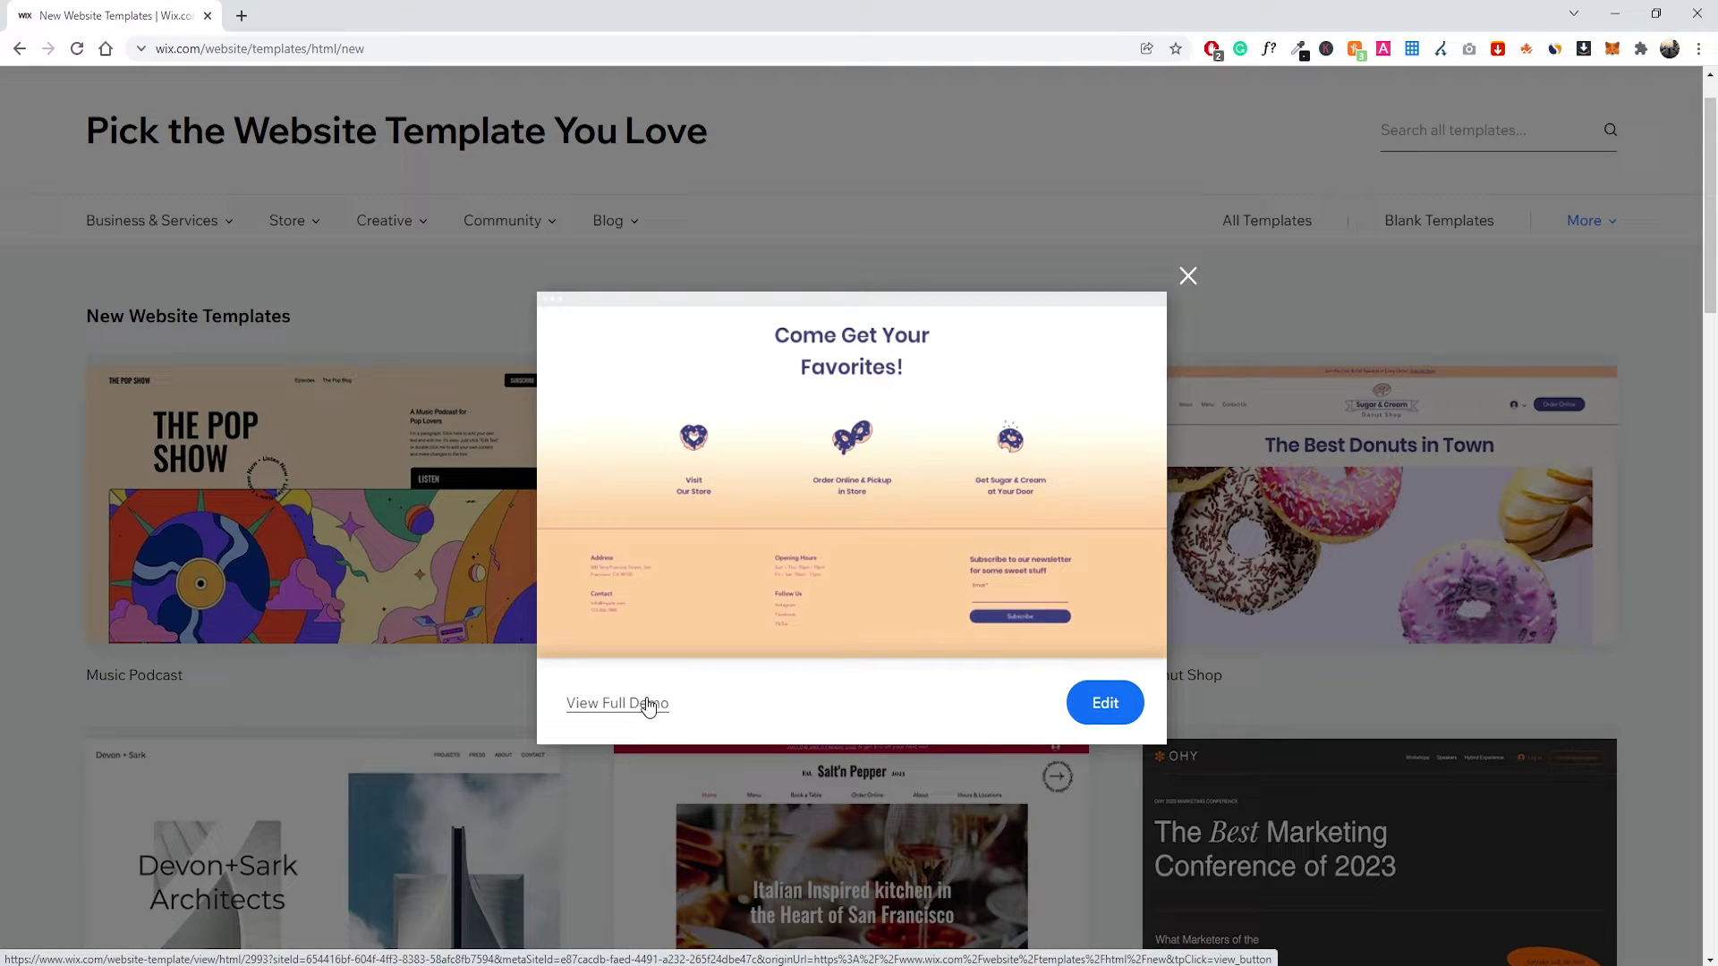
left_click(1186, 276)
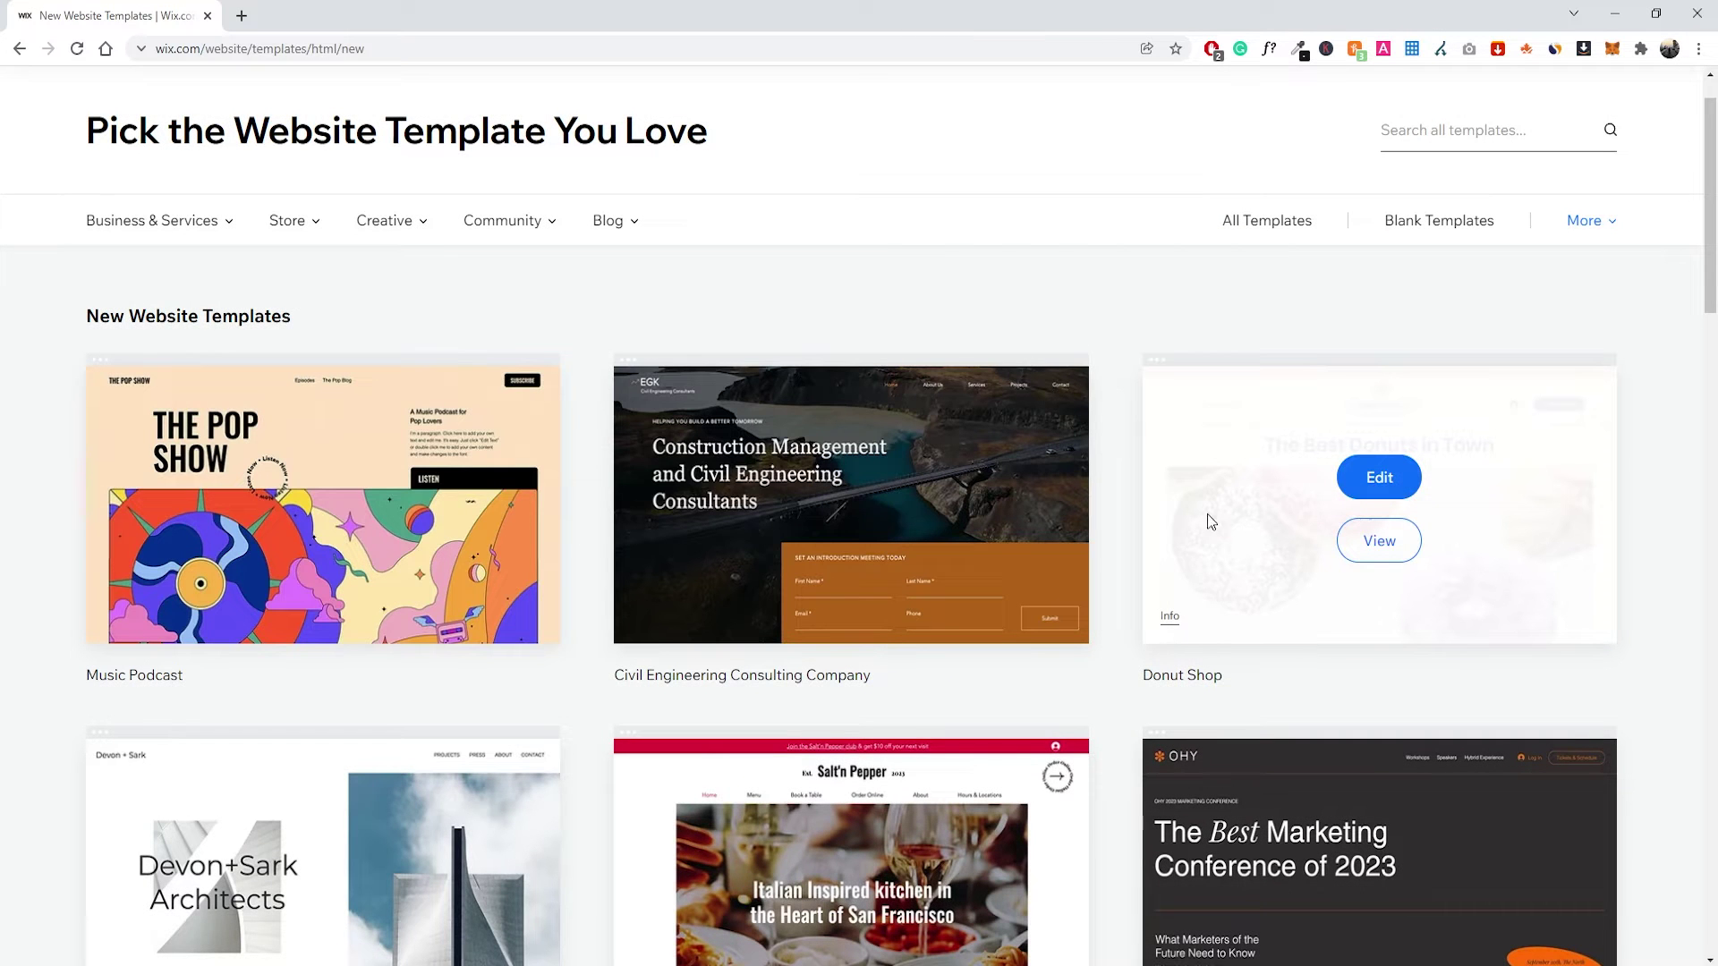
scroll(1244, 510, "up", 1)
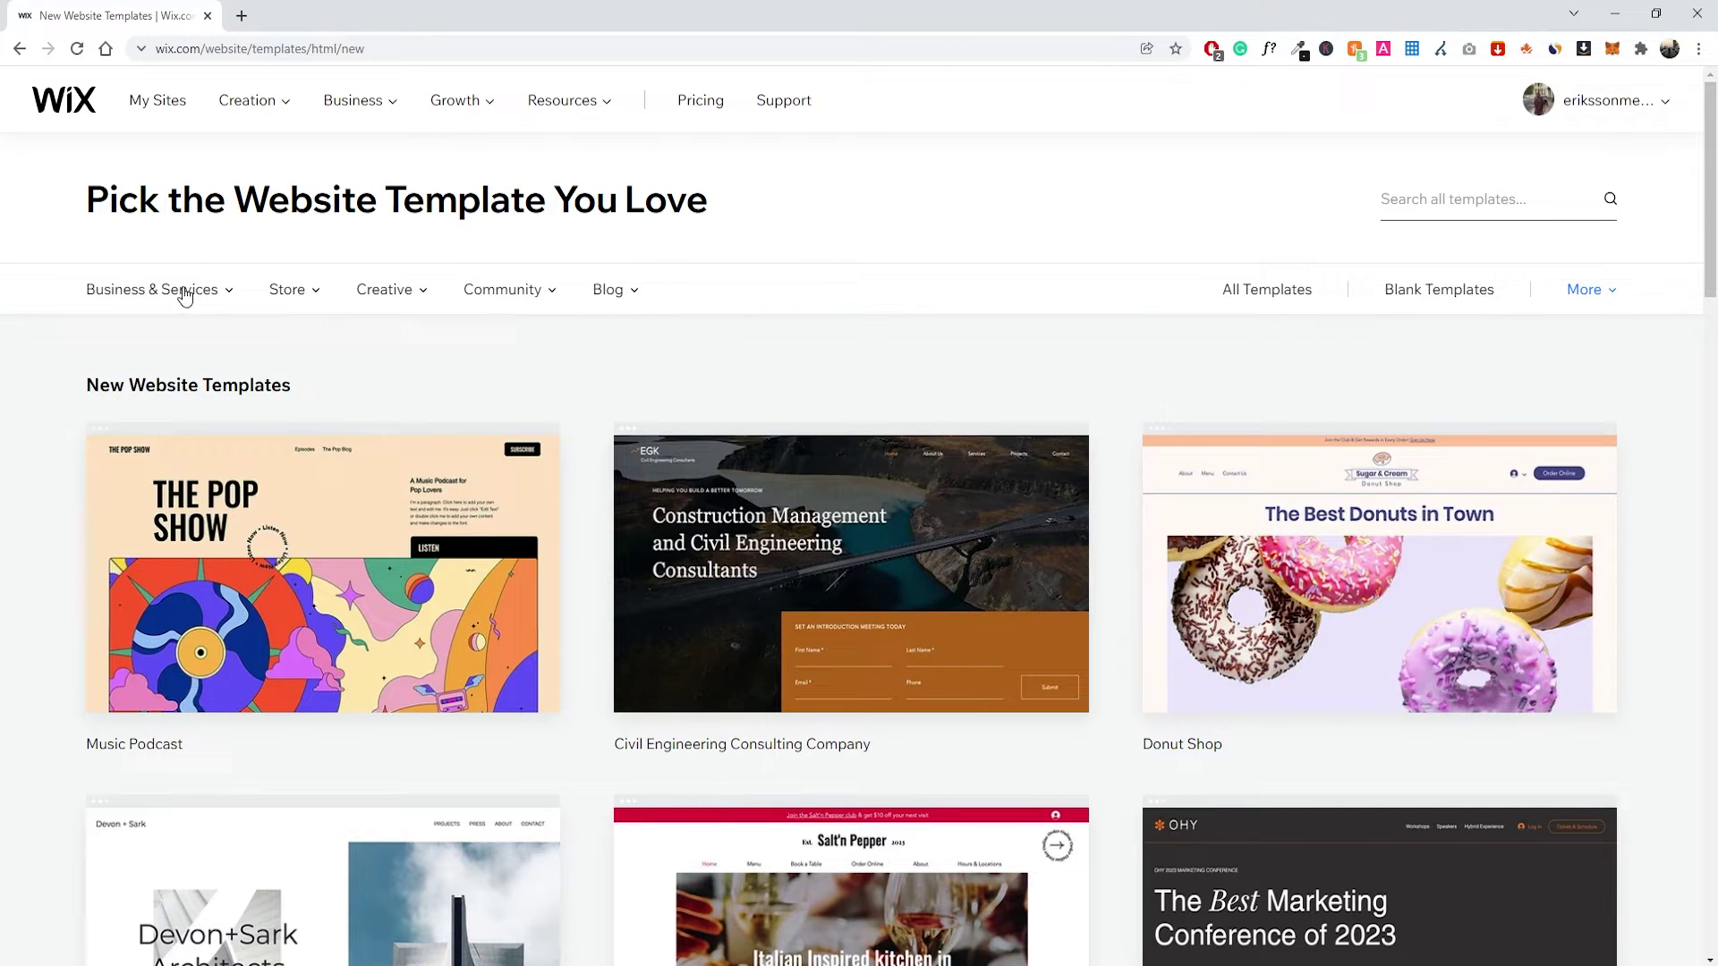
Check the Business & Services template categories and open the Donut Shop template for editing.
mouse_move(176, 318)
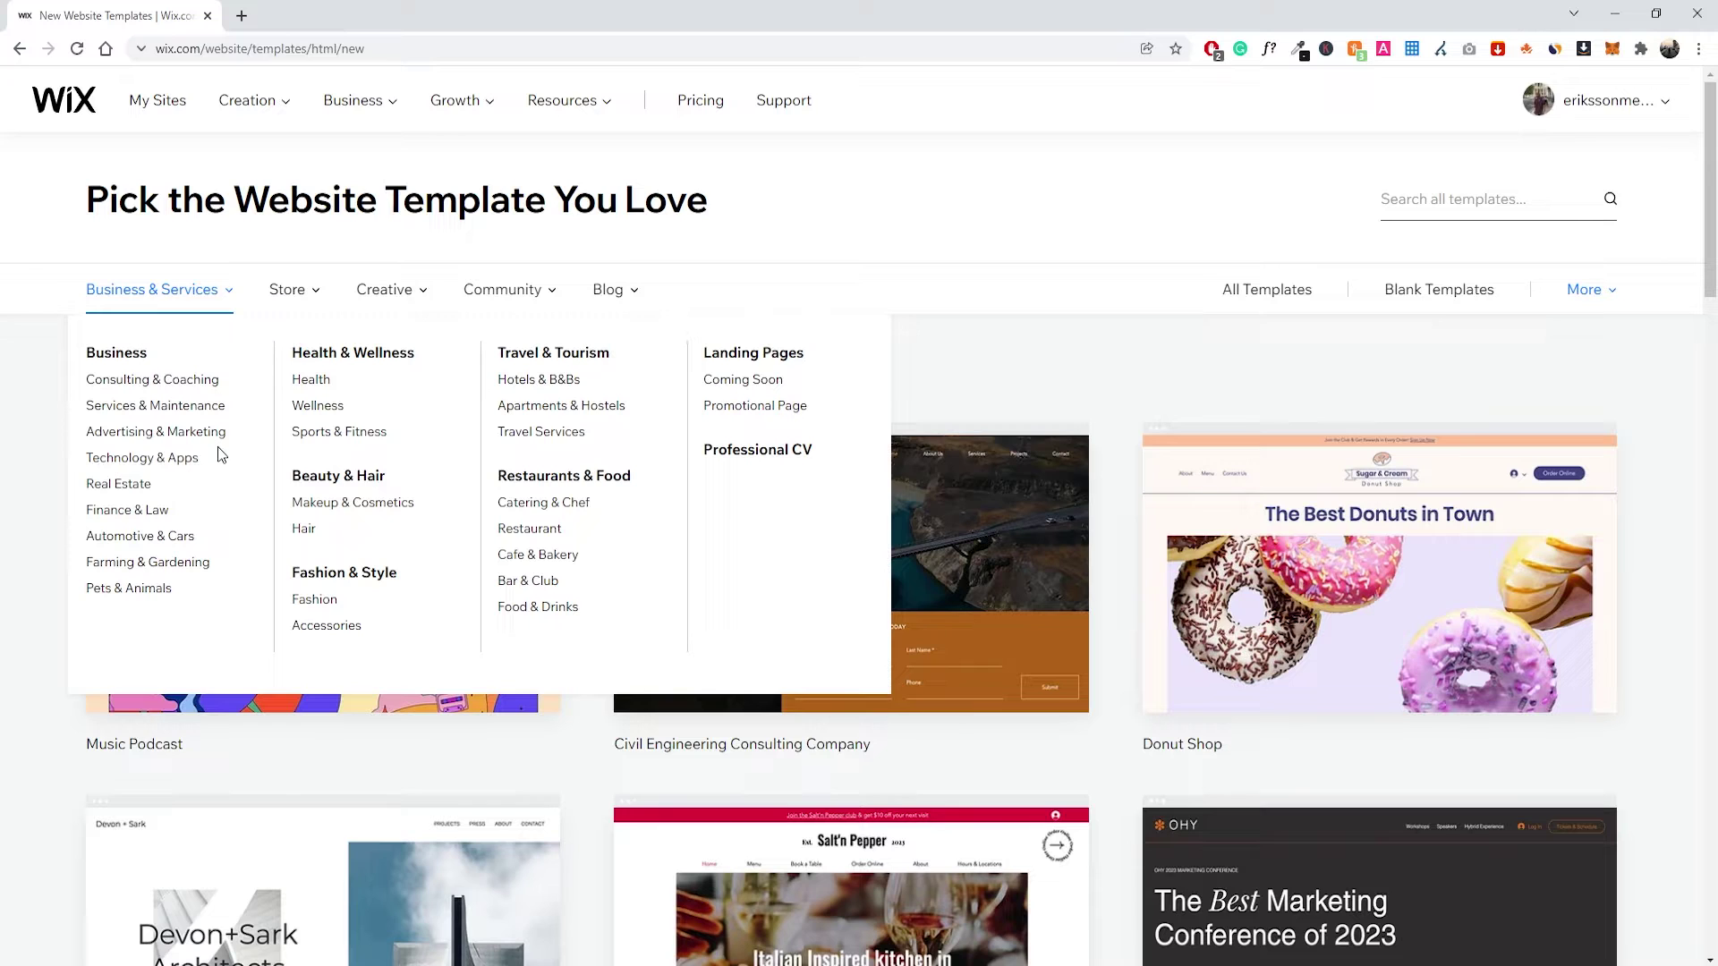
mouse_move(1170, 549)
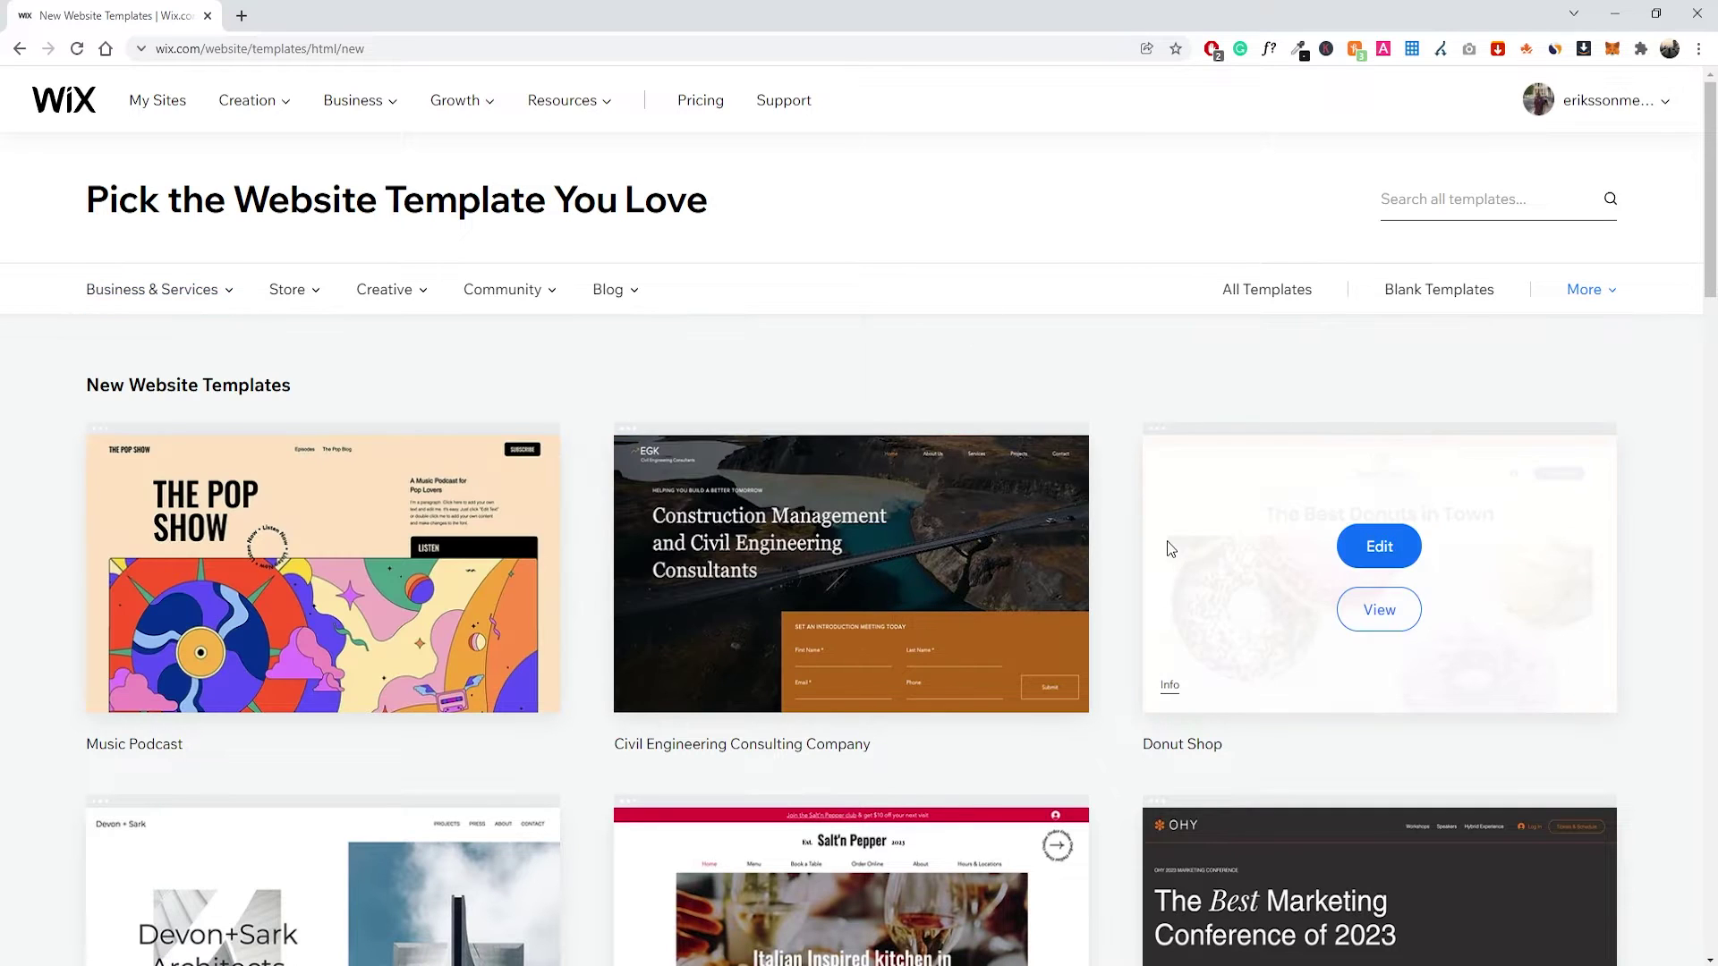
left_click(1378, 548)
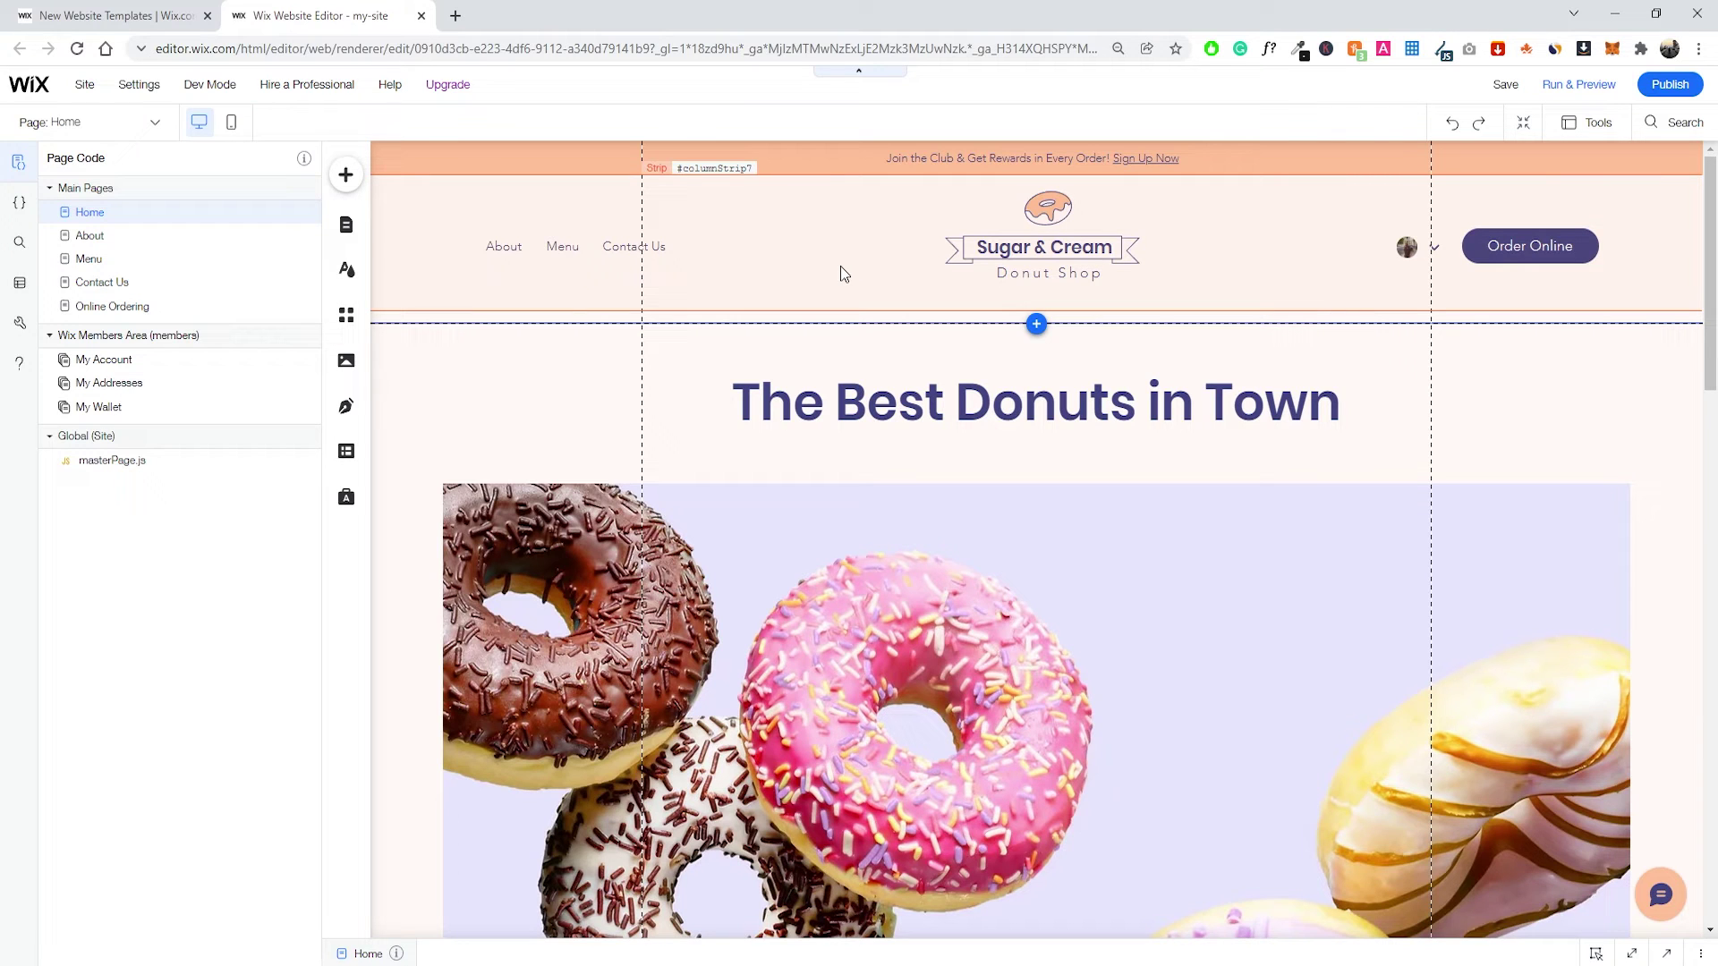
Look over the donut shop home page and review the Site, Settings, Dev Mode, Hire a Professional, Help and Upgrade options.
scroll(770, 321, "down", 1)
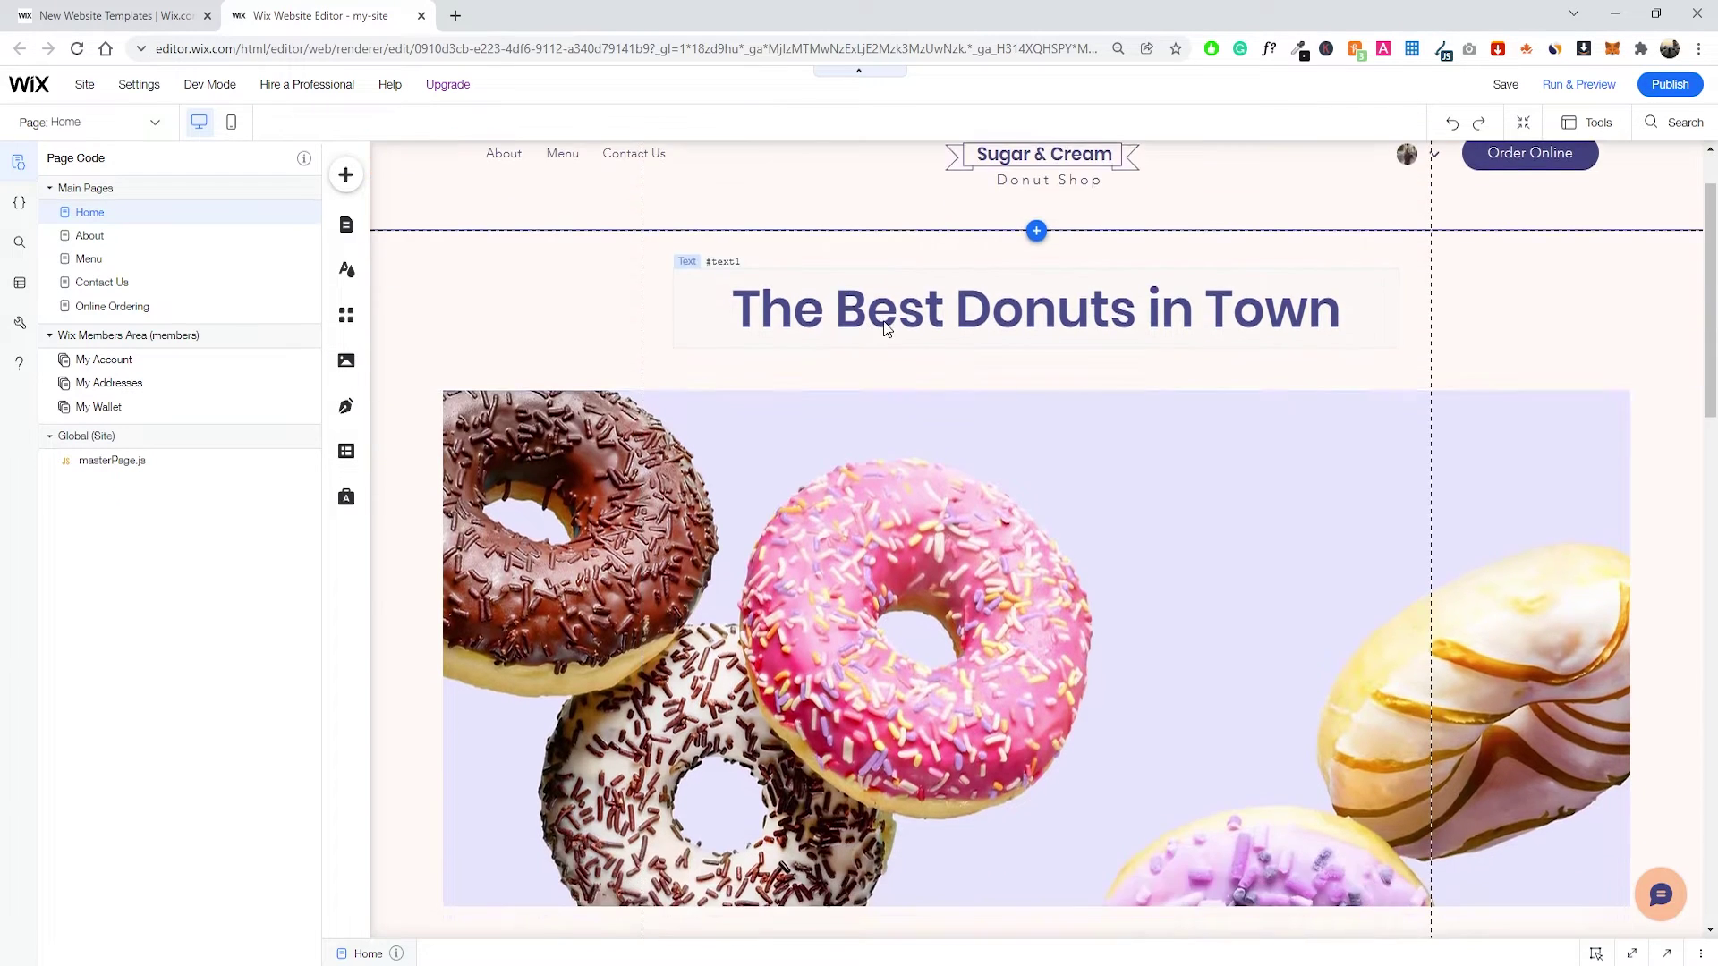
scroll(881, 324, "up", 1)
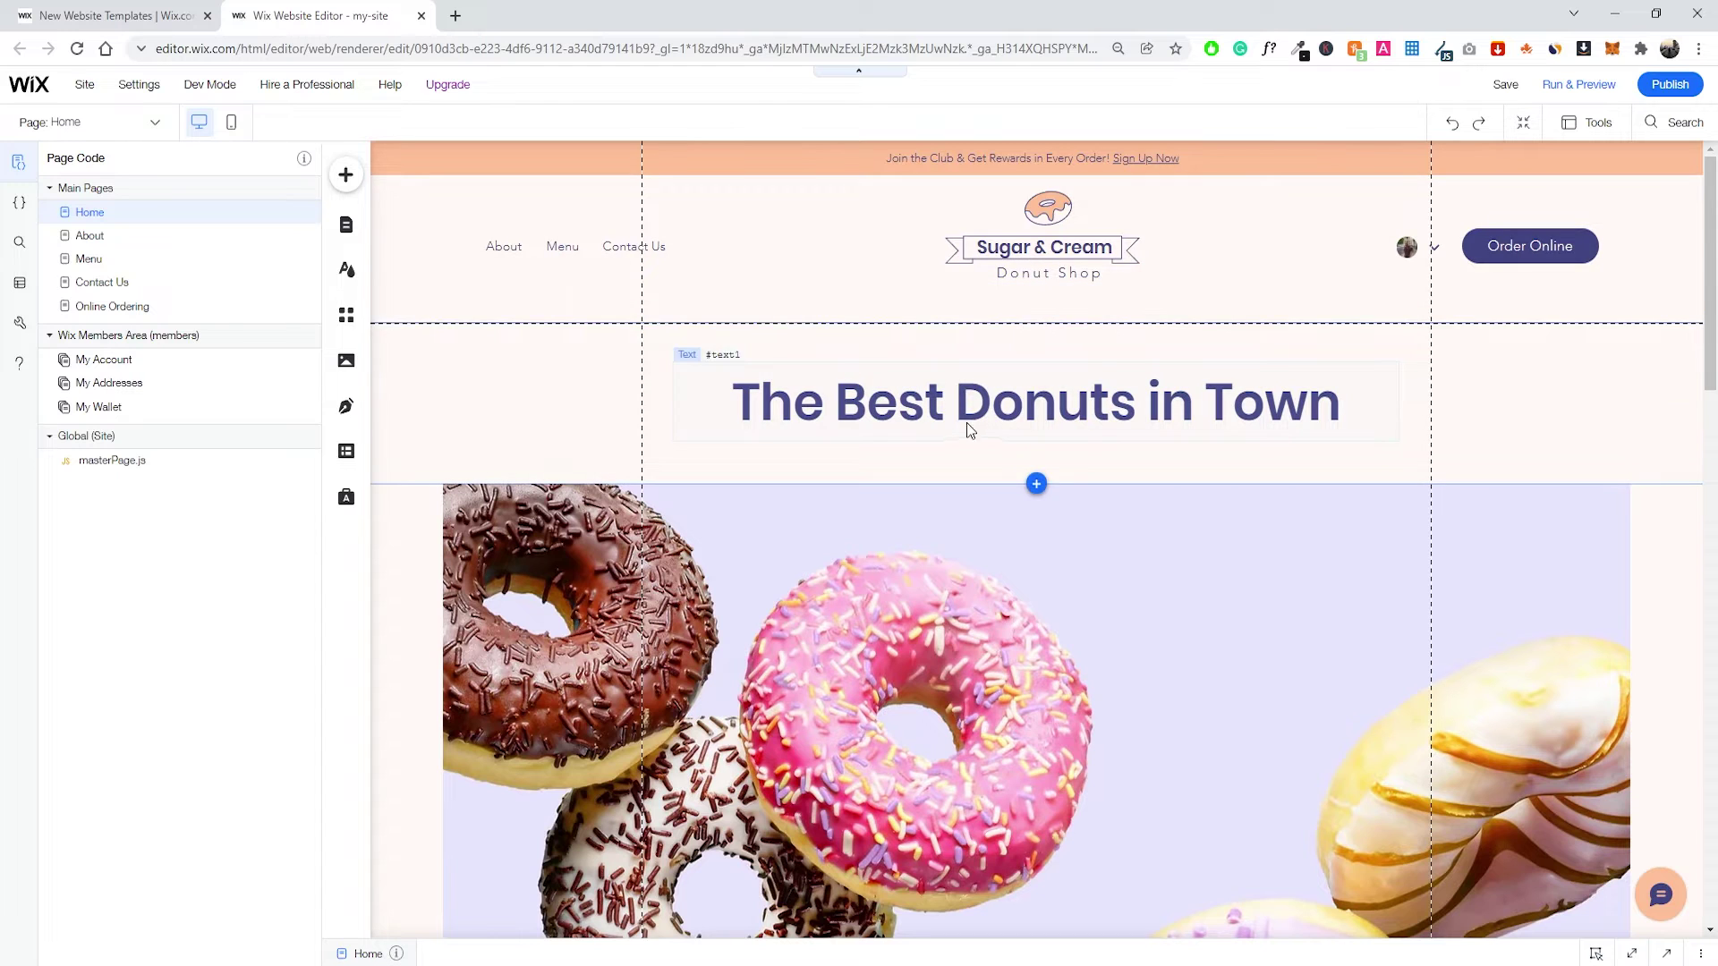
scroll(1215, 486, "down", 4)
scroll(1163, 346, "up", 3)
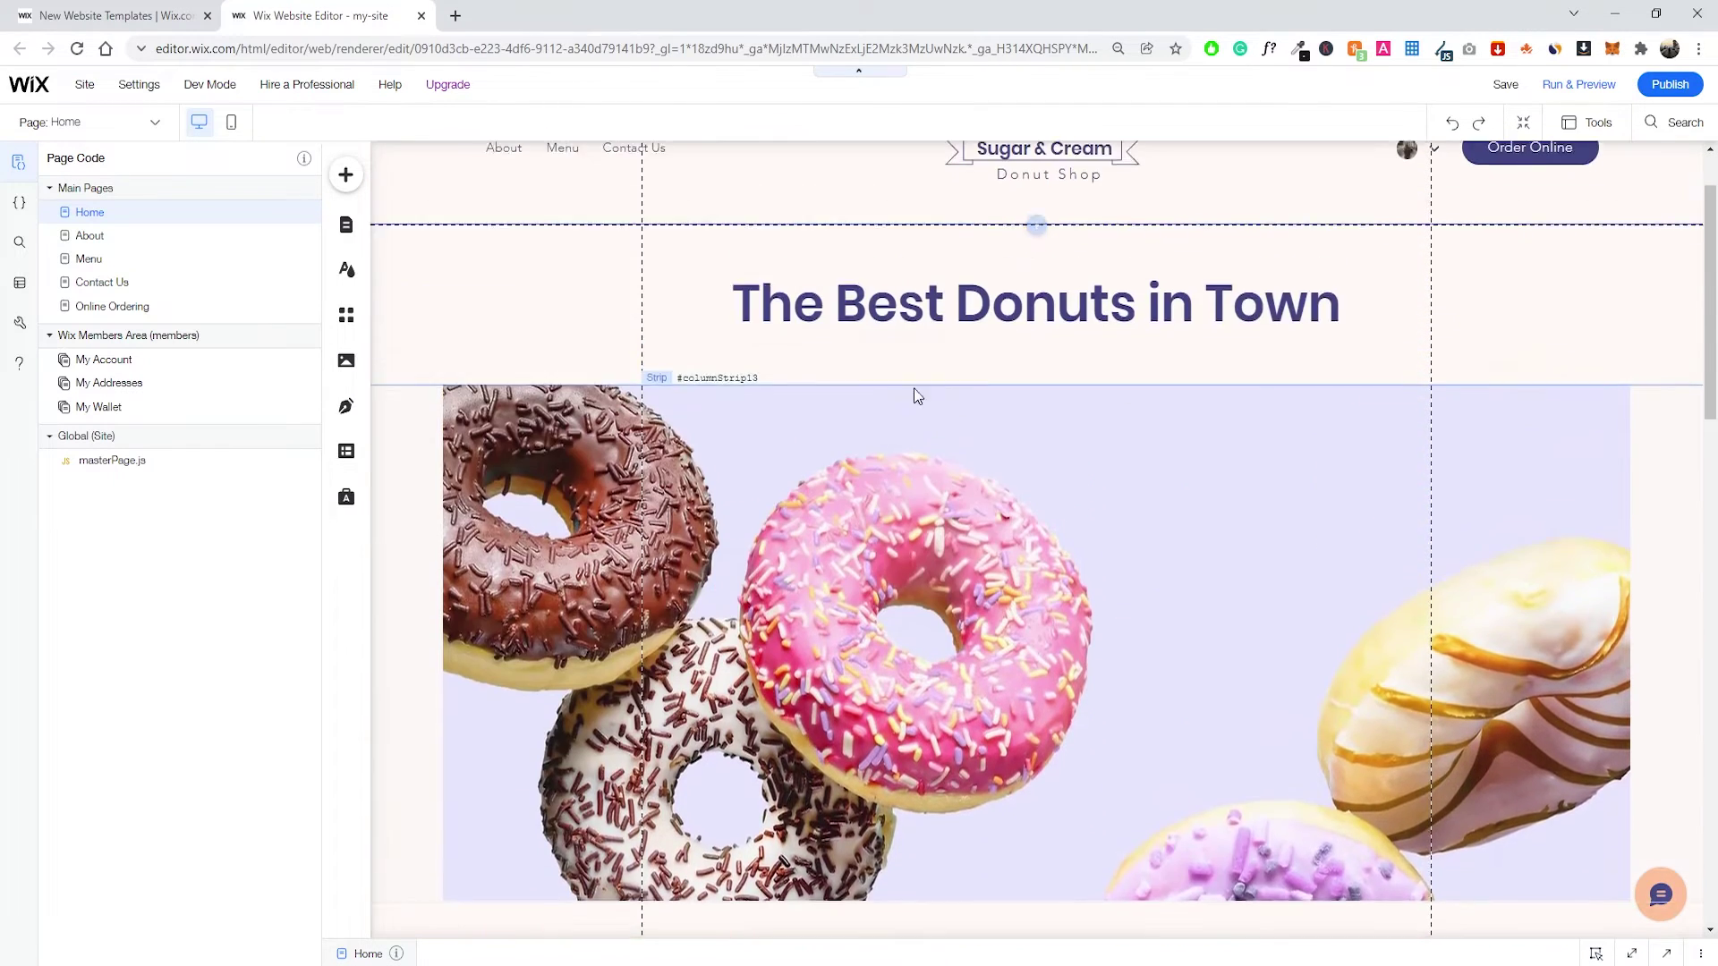
scroll(918, 396, "up", 1)
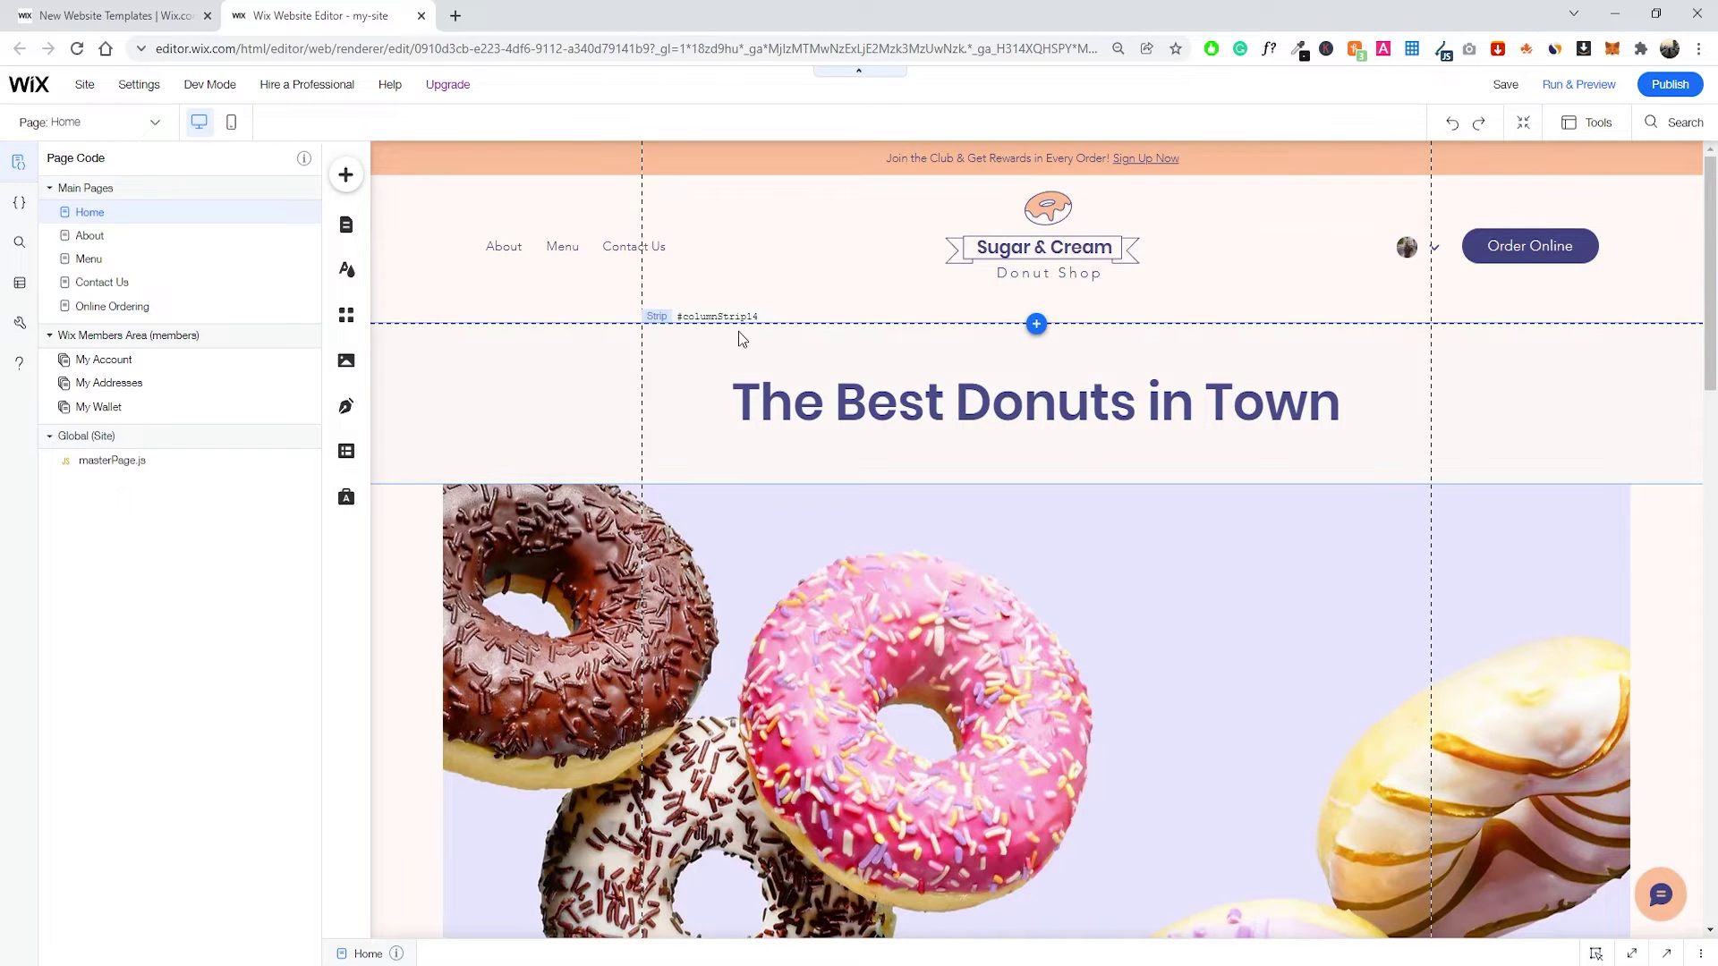
left_click(82, 93)
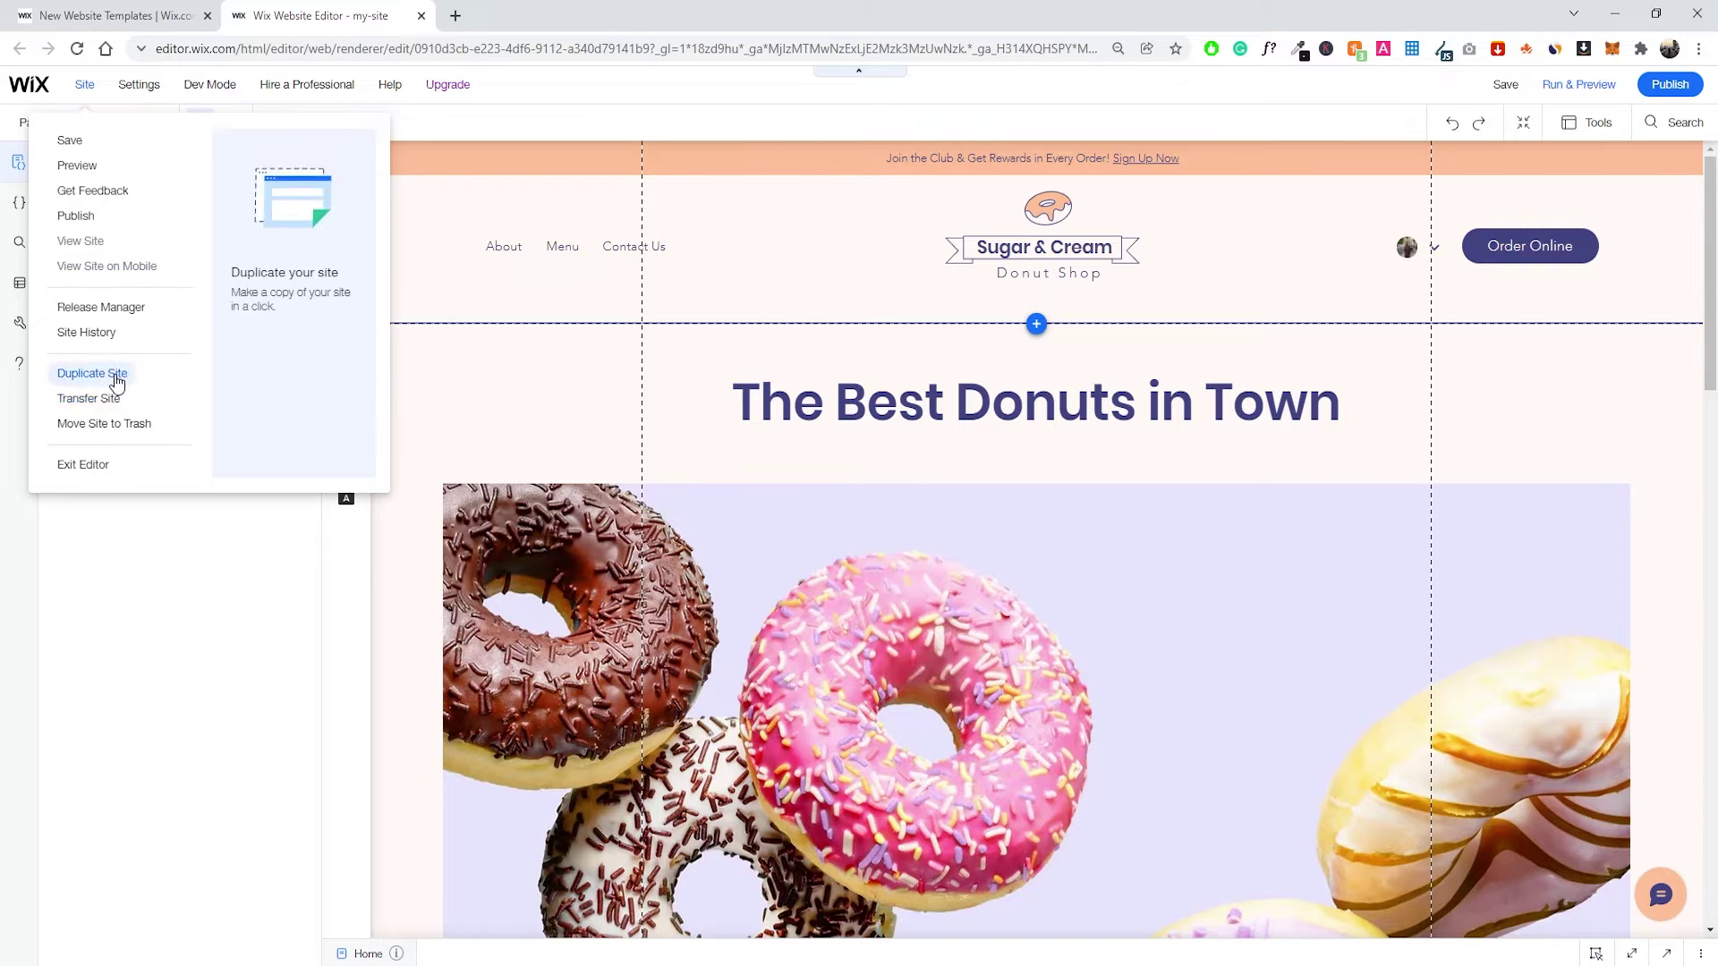
mouse_move(126, 97)
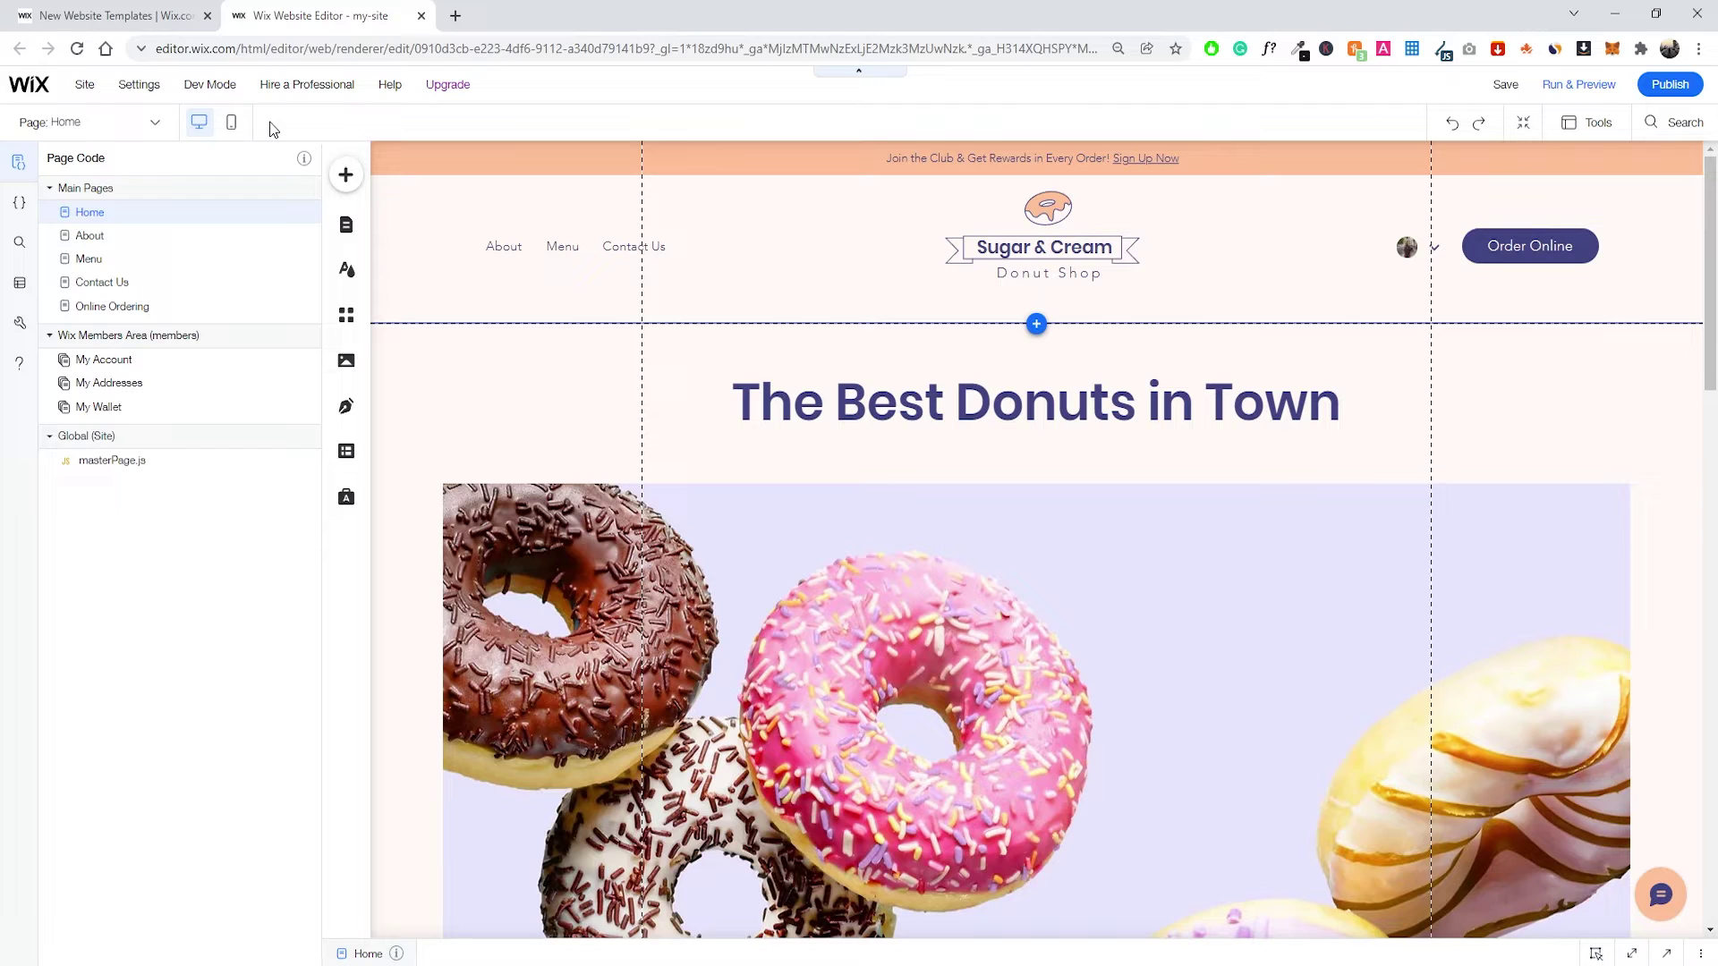
mouse_move(218, 89)
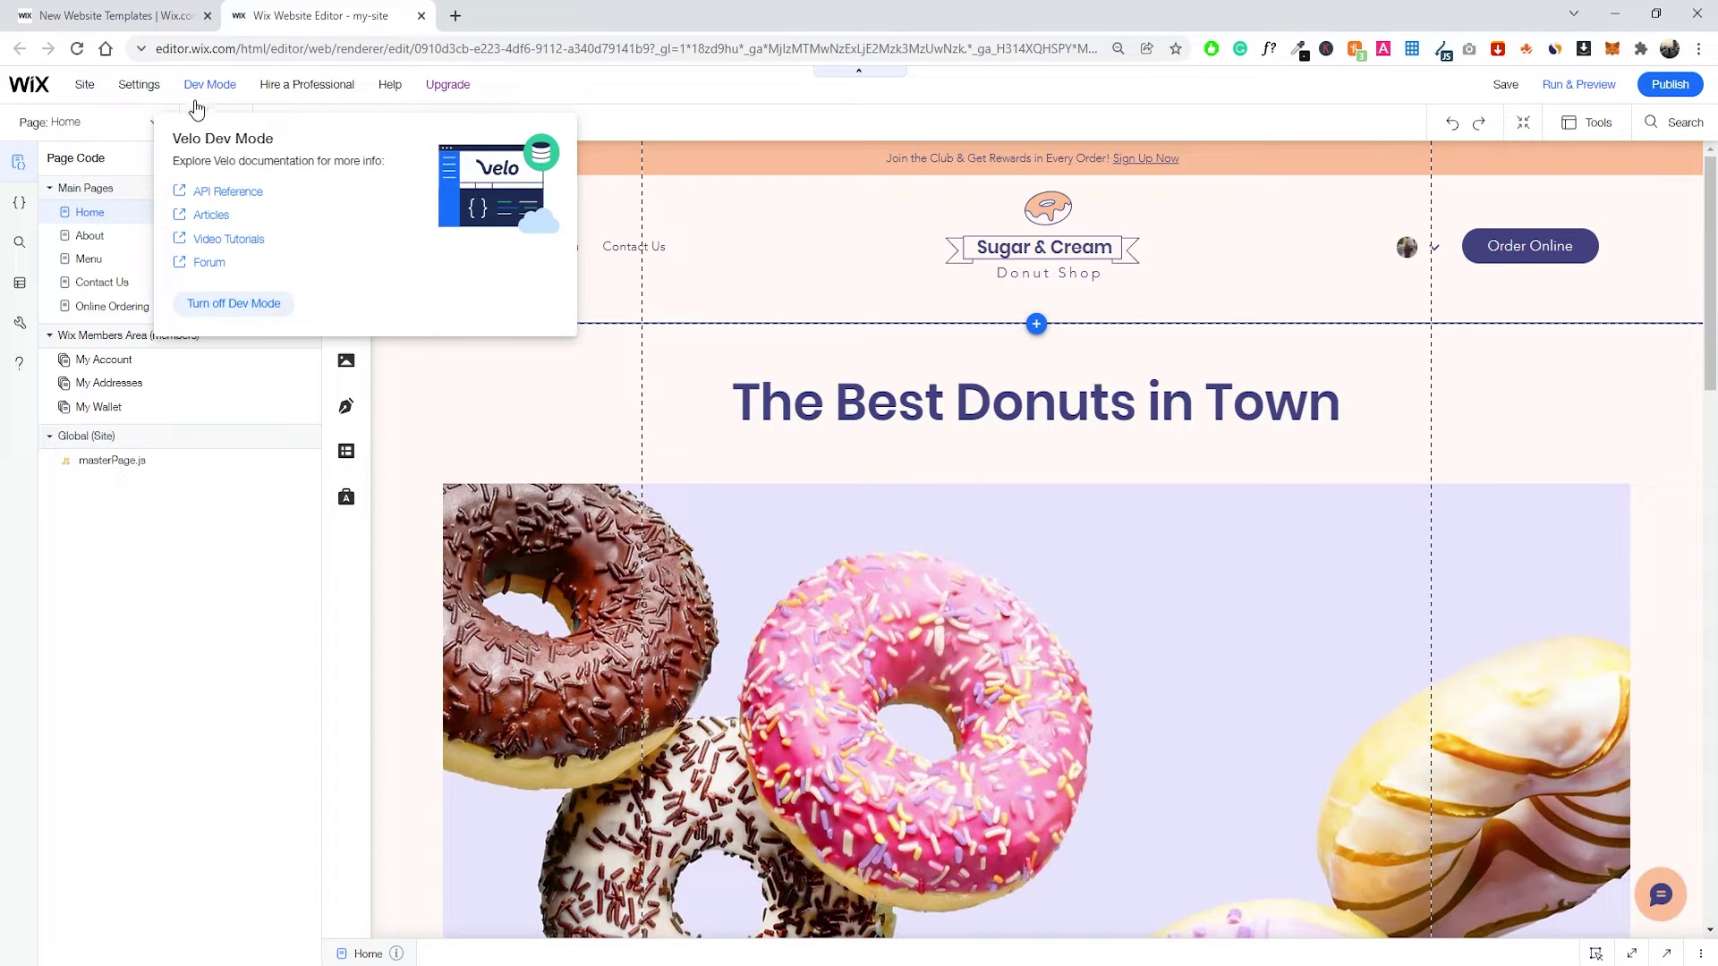
mouse_move(296, 94)
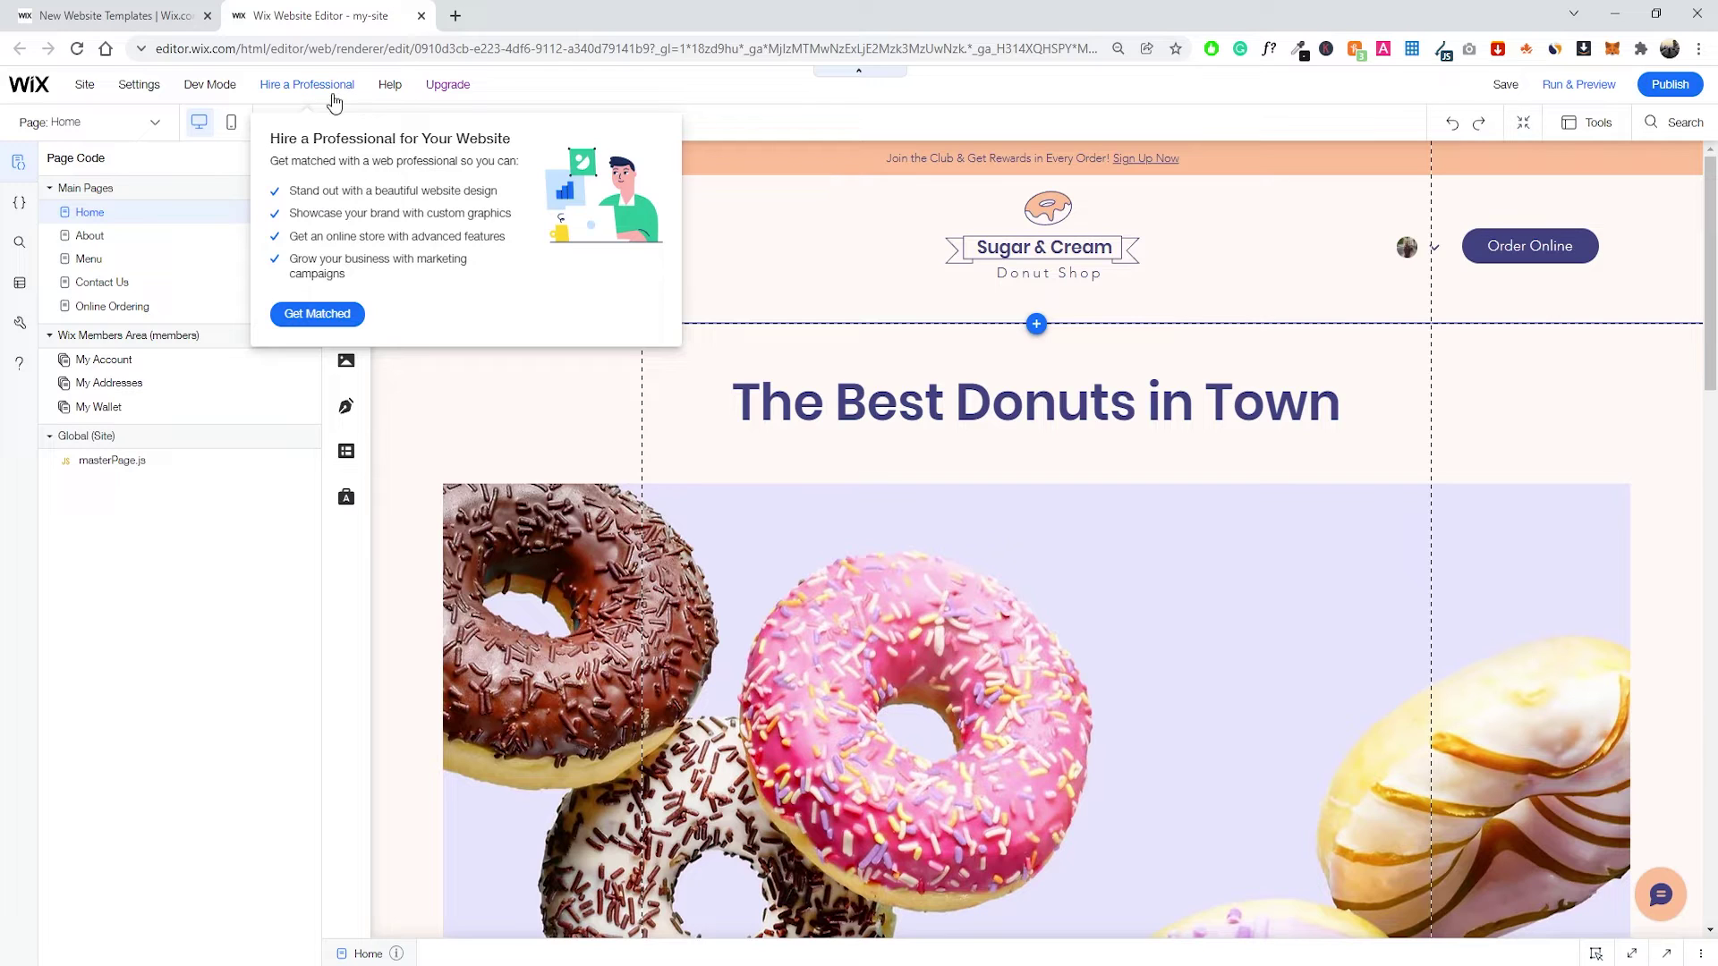
mouse_move(392, 93)
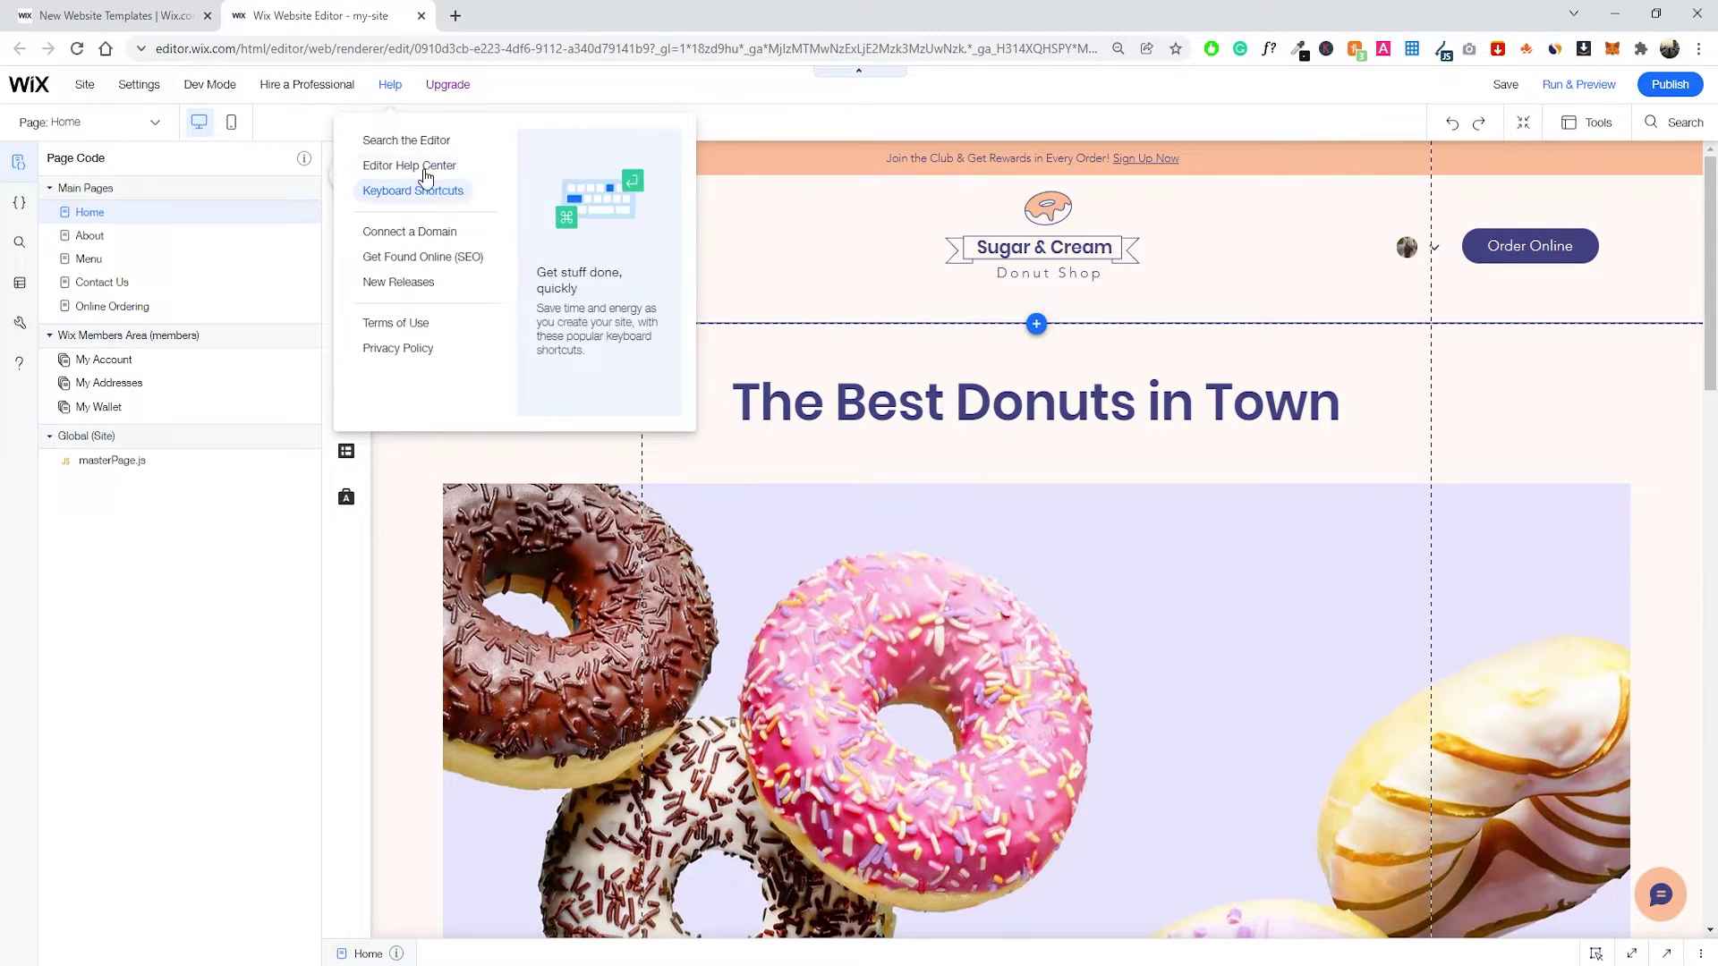
mouse_move(449, 90)
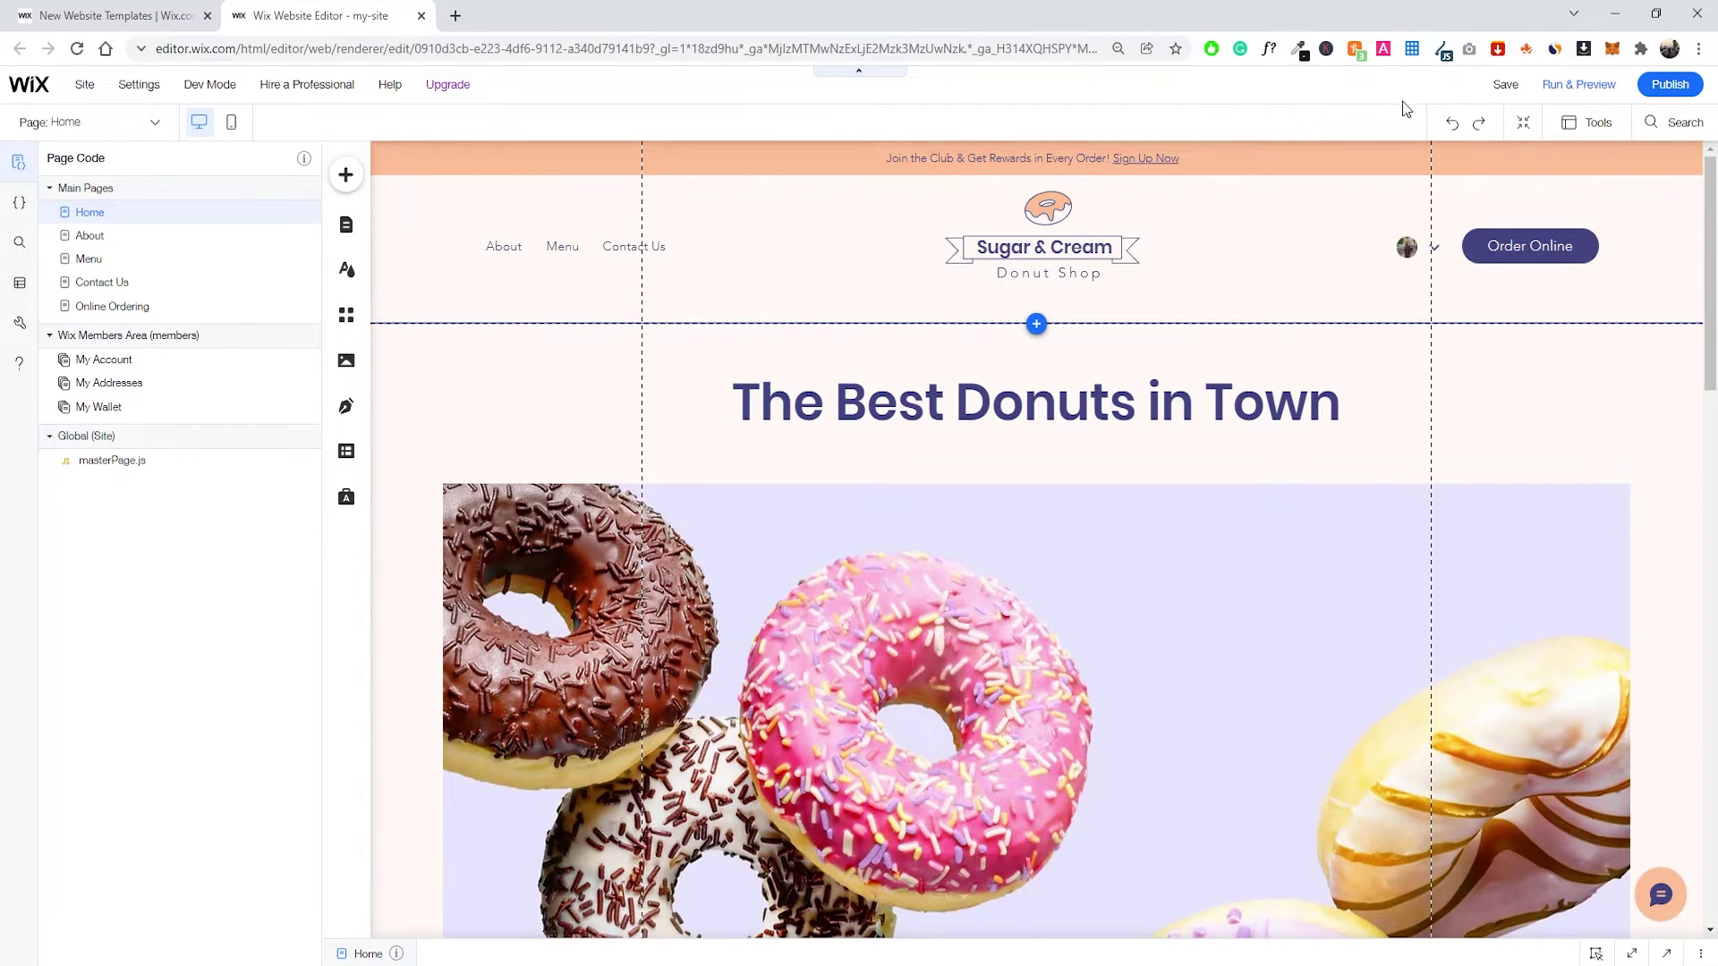
mouse_move(1517, 100)
Look through the code files, code search, databases, developer tools and Velo help, and collapse the Velo sidebar.
left_click(13, 204)
left_click(19, 243)
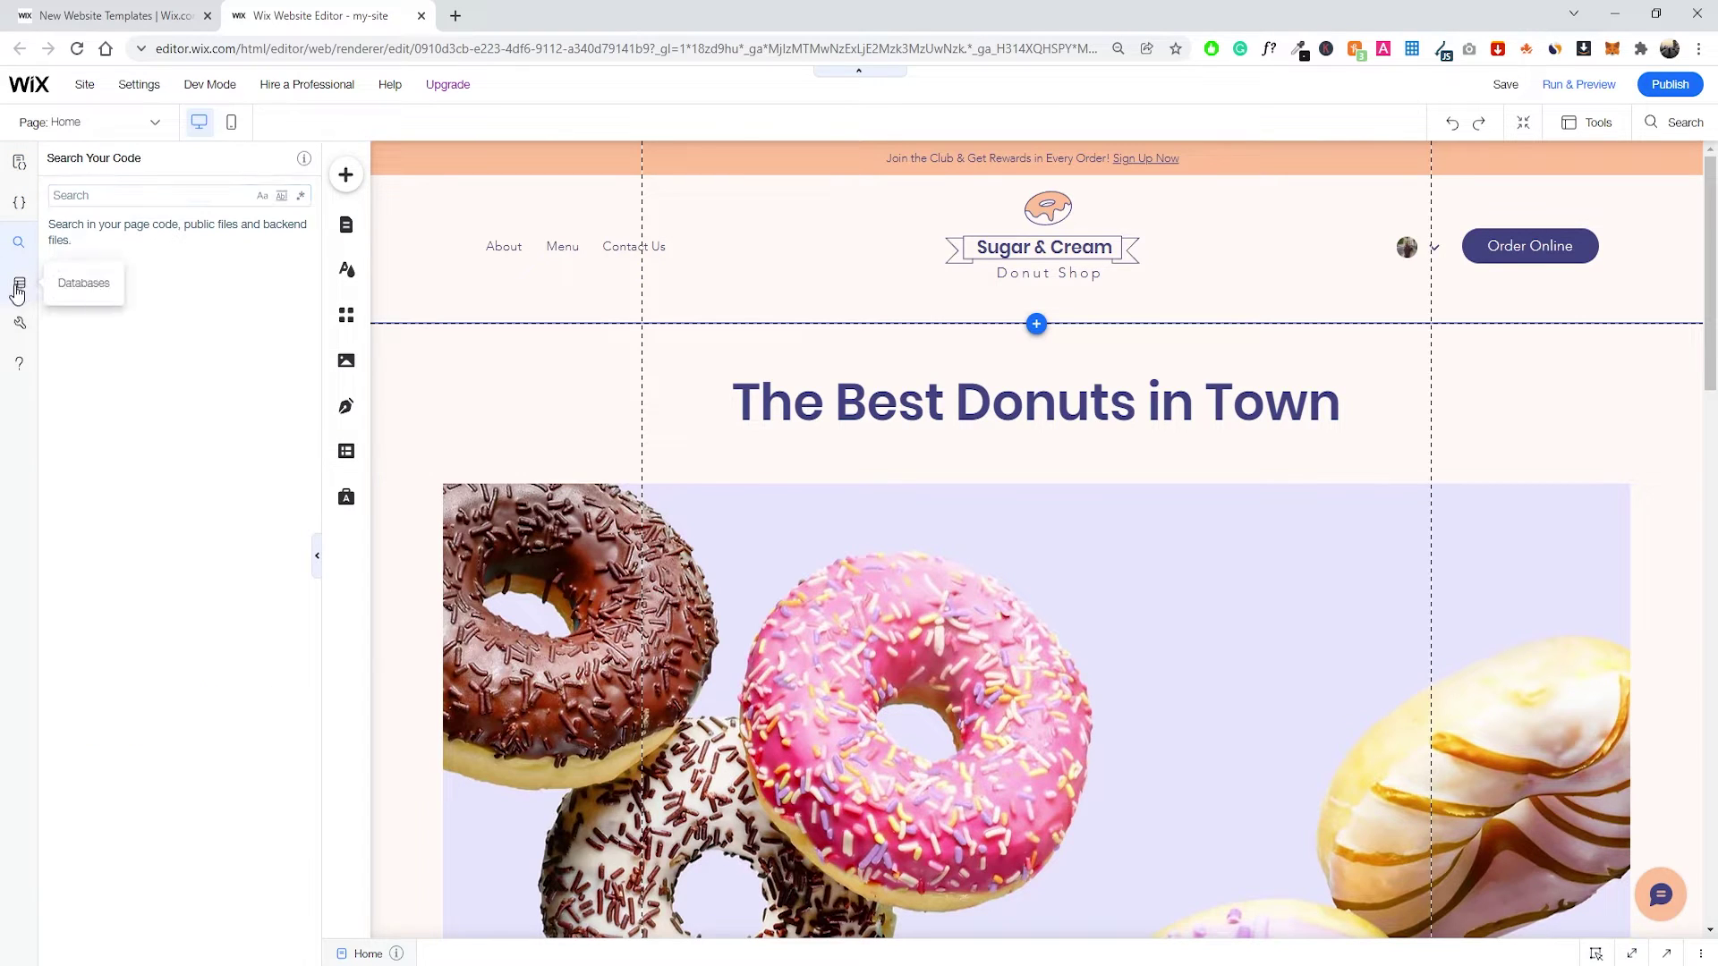
left_click(19, 283)
left_click(20, 326)
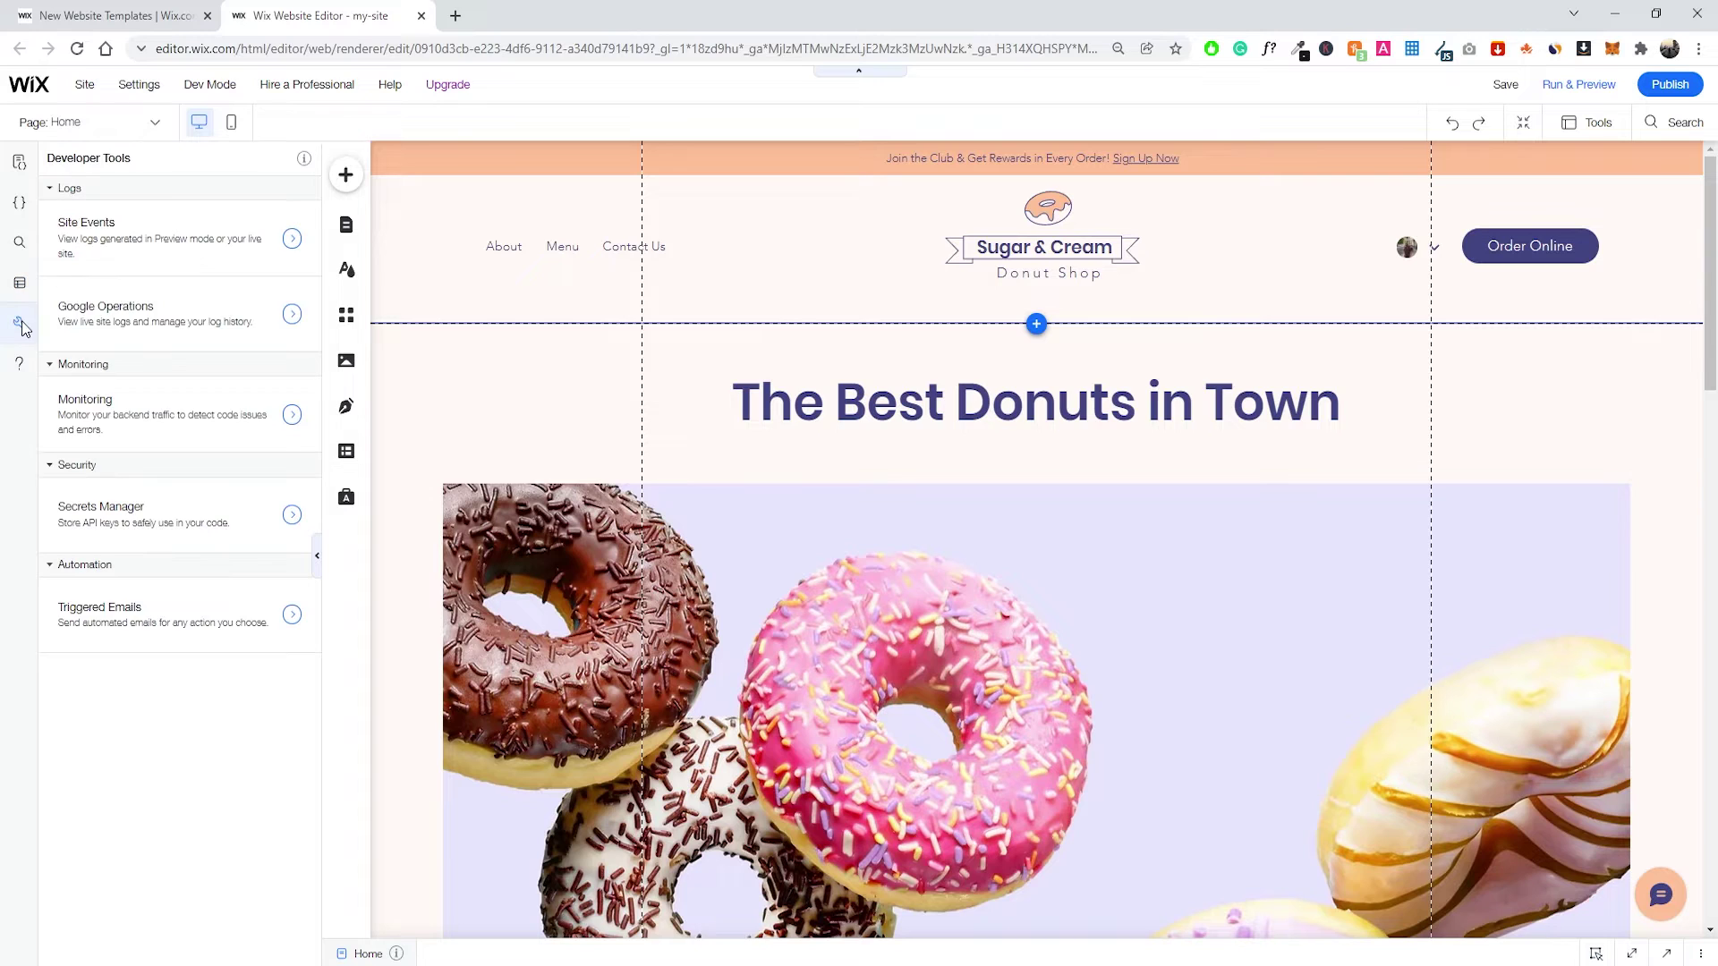
left_click(20, 368)
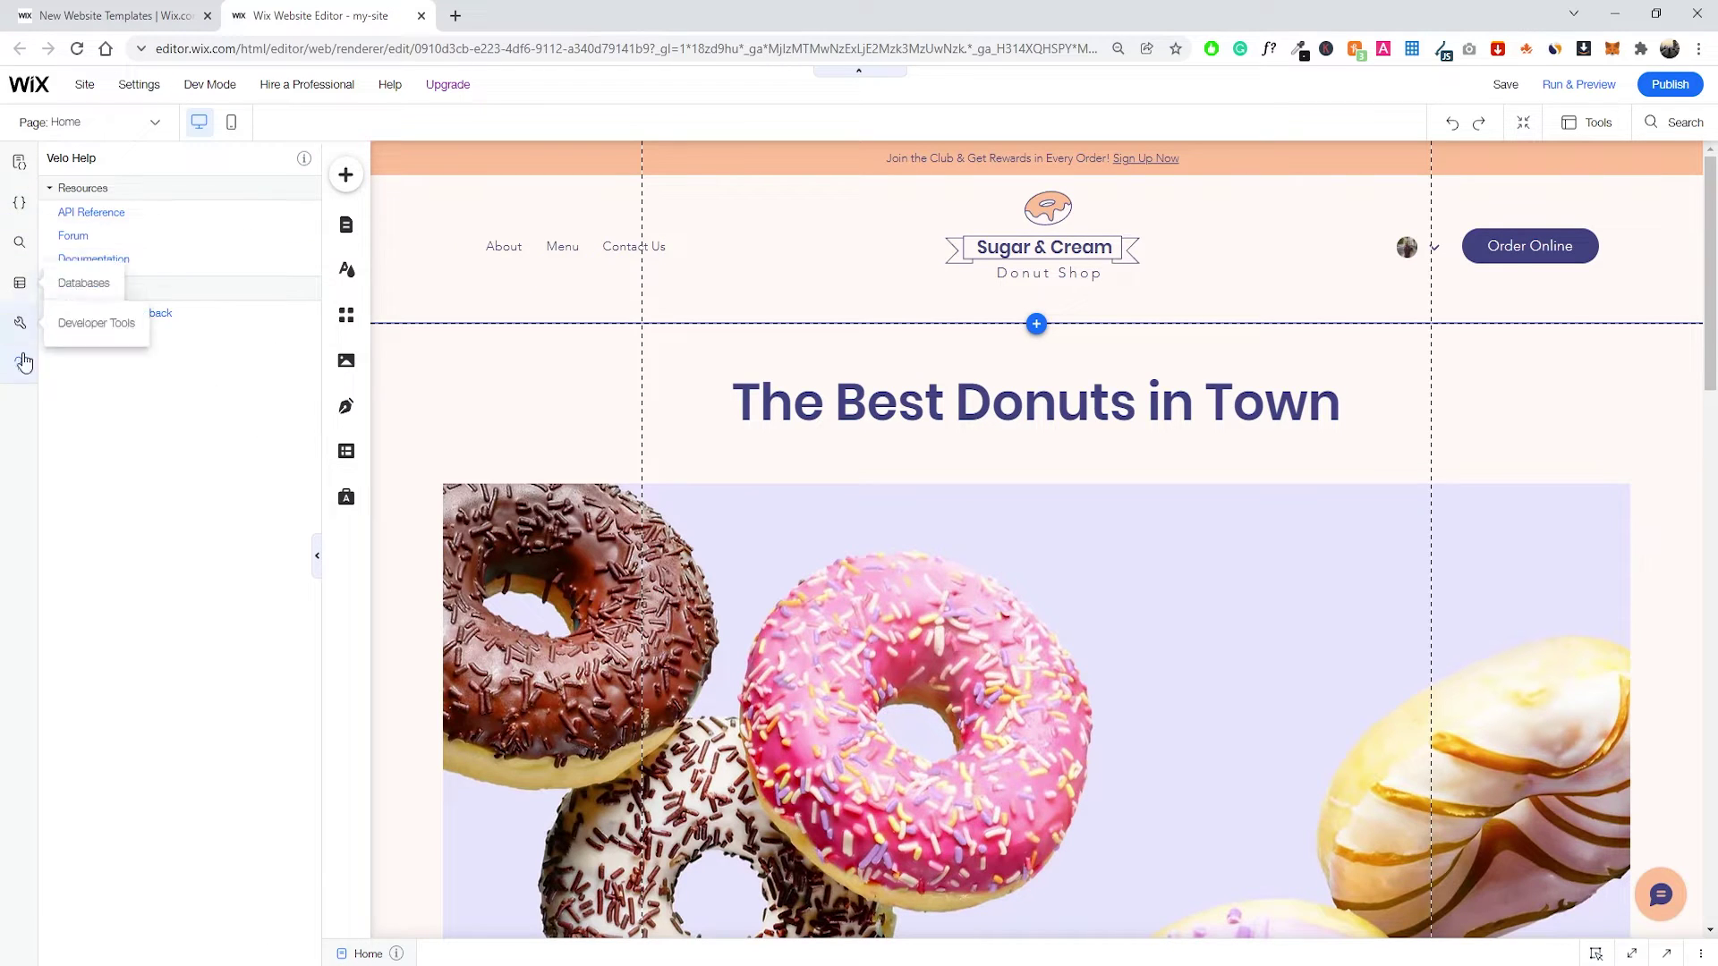
left_click(318, 560)
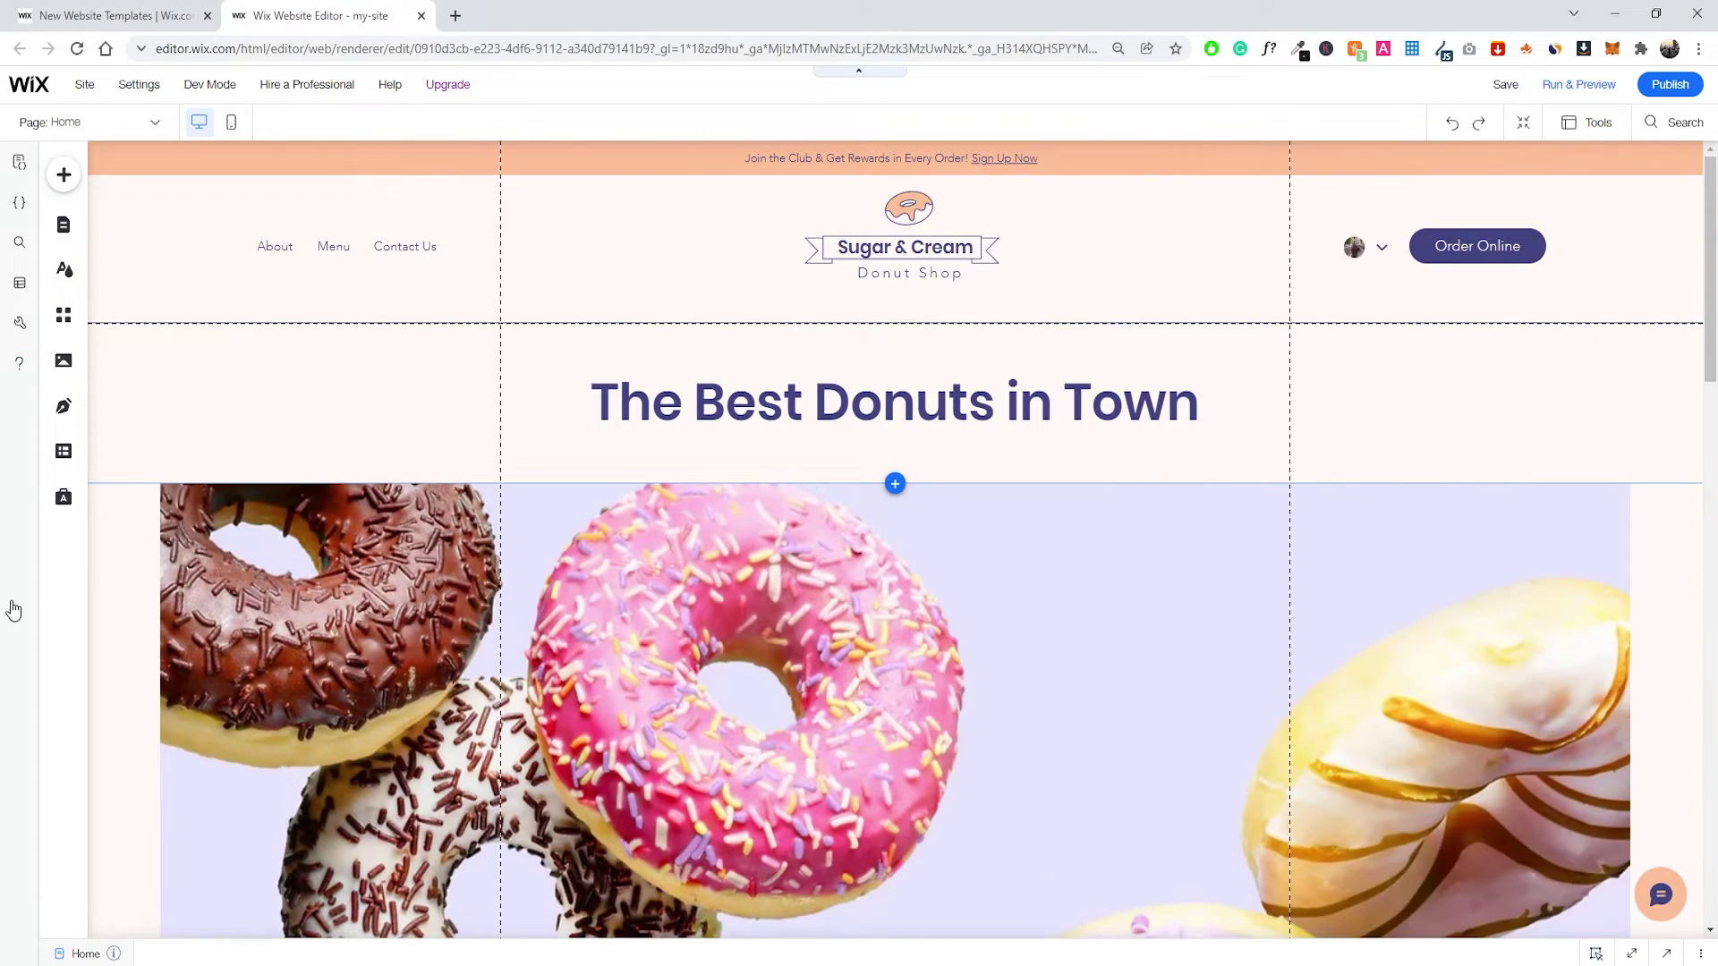
Examine the home page from the header down to the "Come Get Your Favorites!" section and return to its start.
scroll(794, 430, "down", 1)
scroll(794, 434, "down", 15)
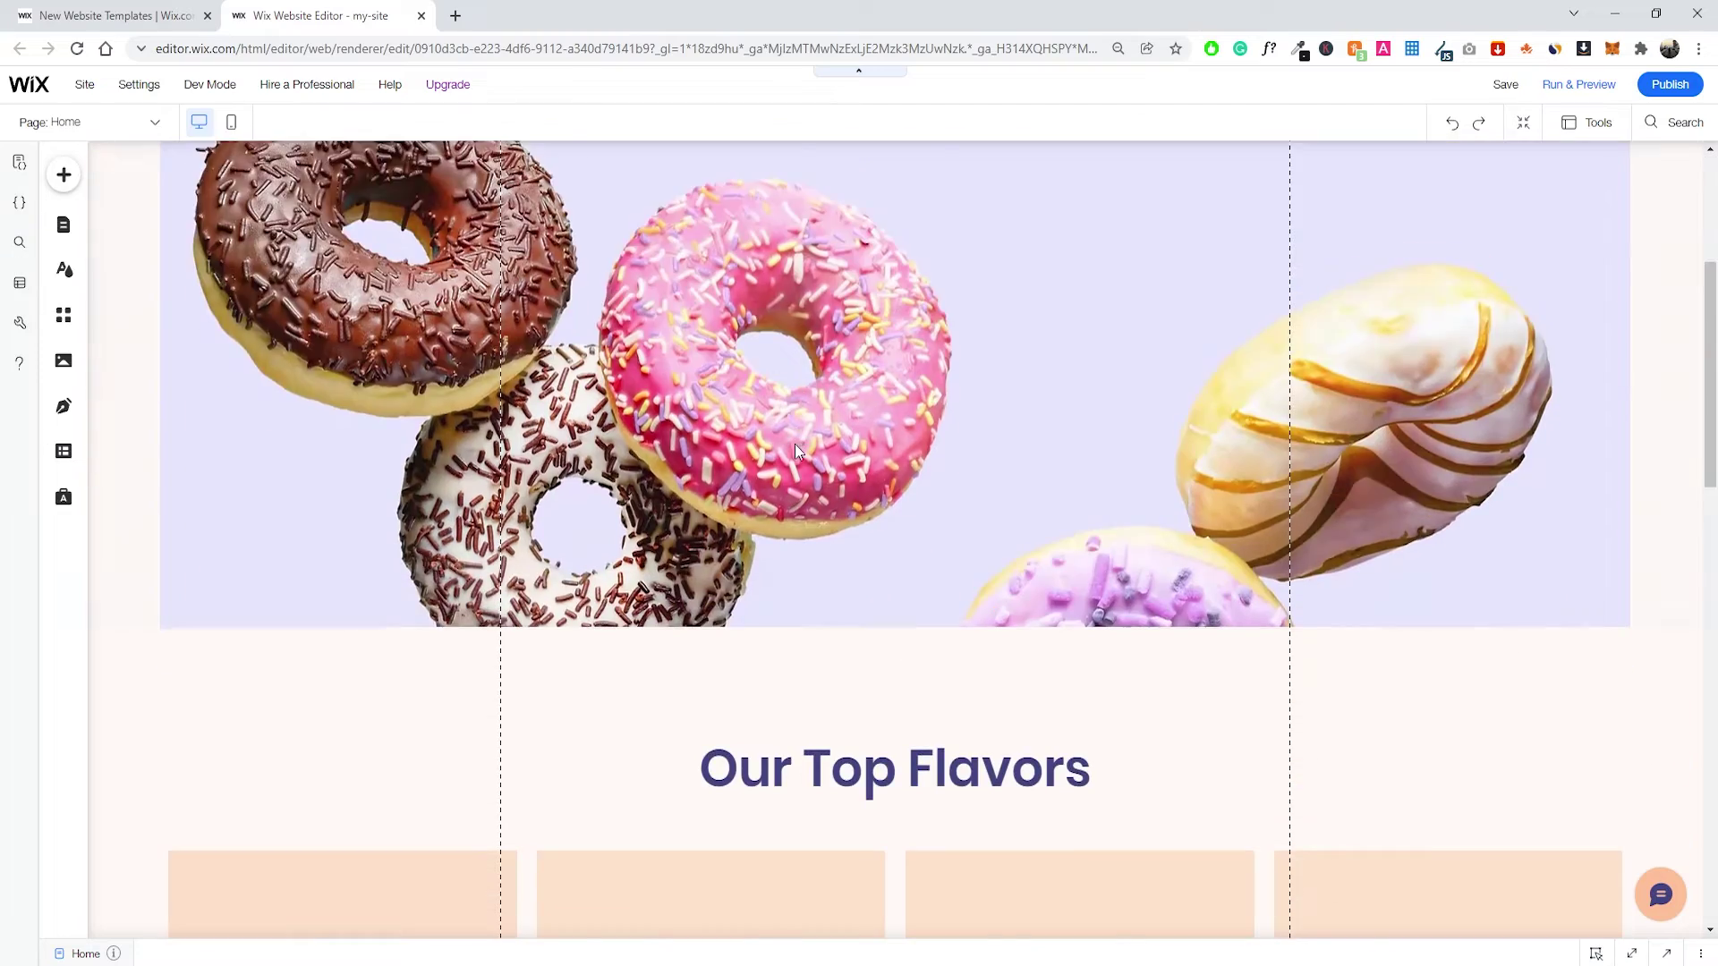
scroll(792, 464, "down", 2)
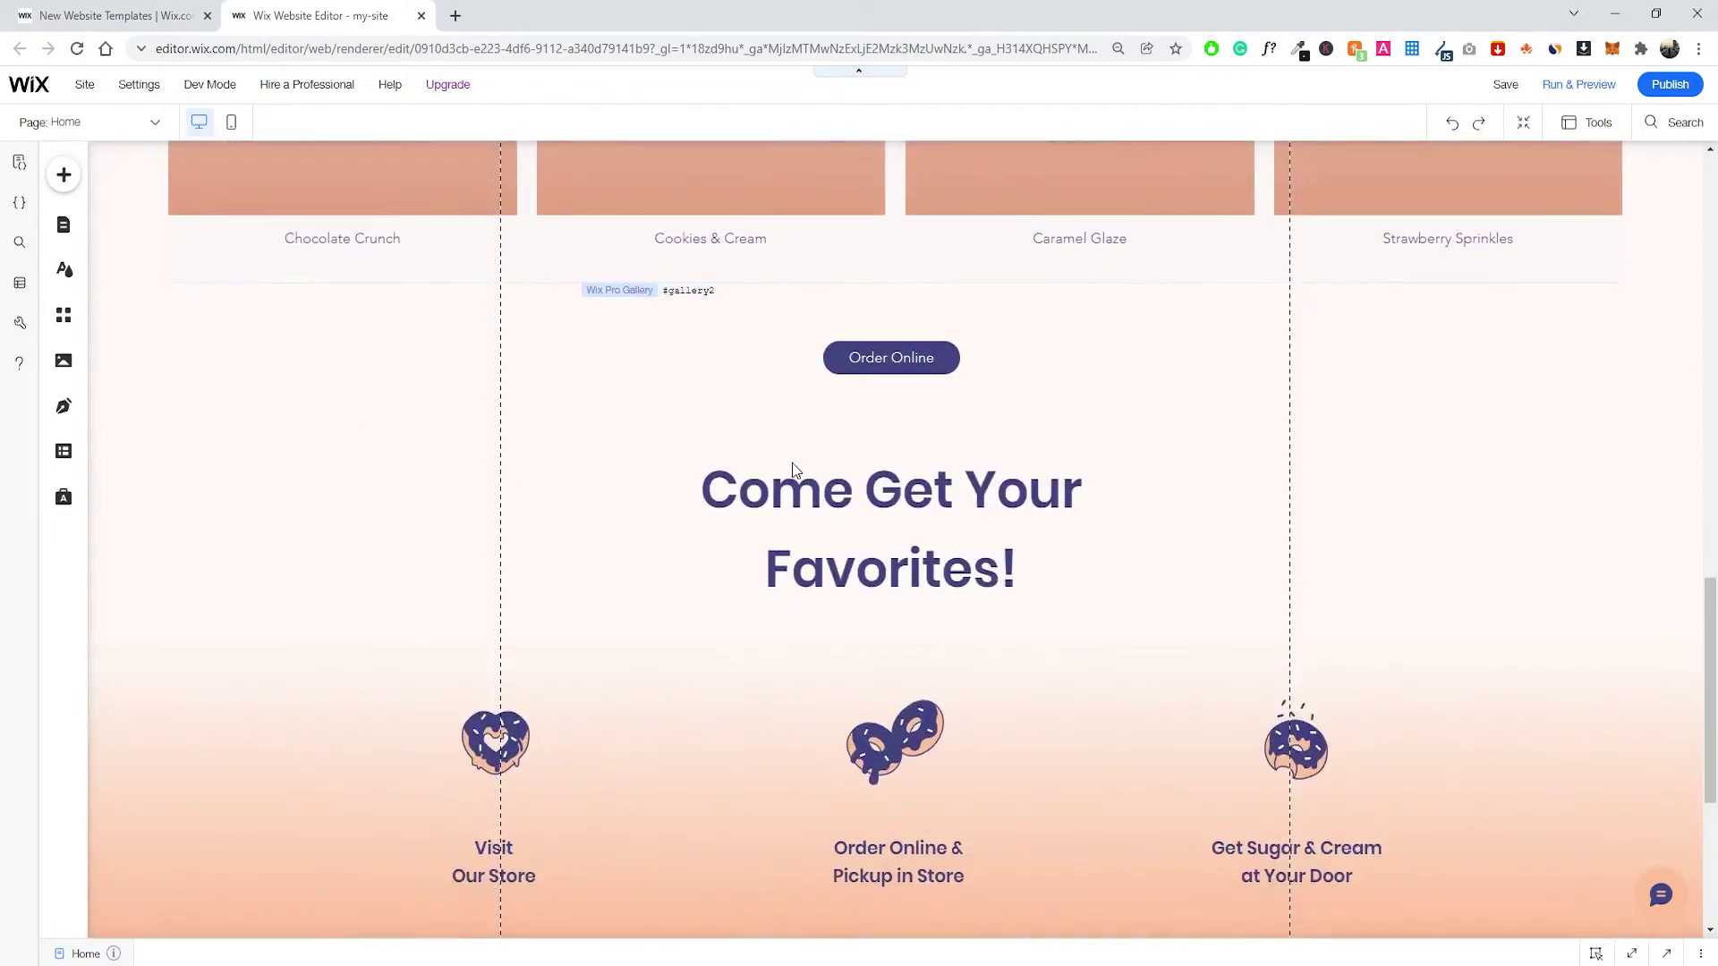
scroll(792, 463, "up", 18)
scroll(793, 463, "up", 1)
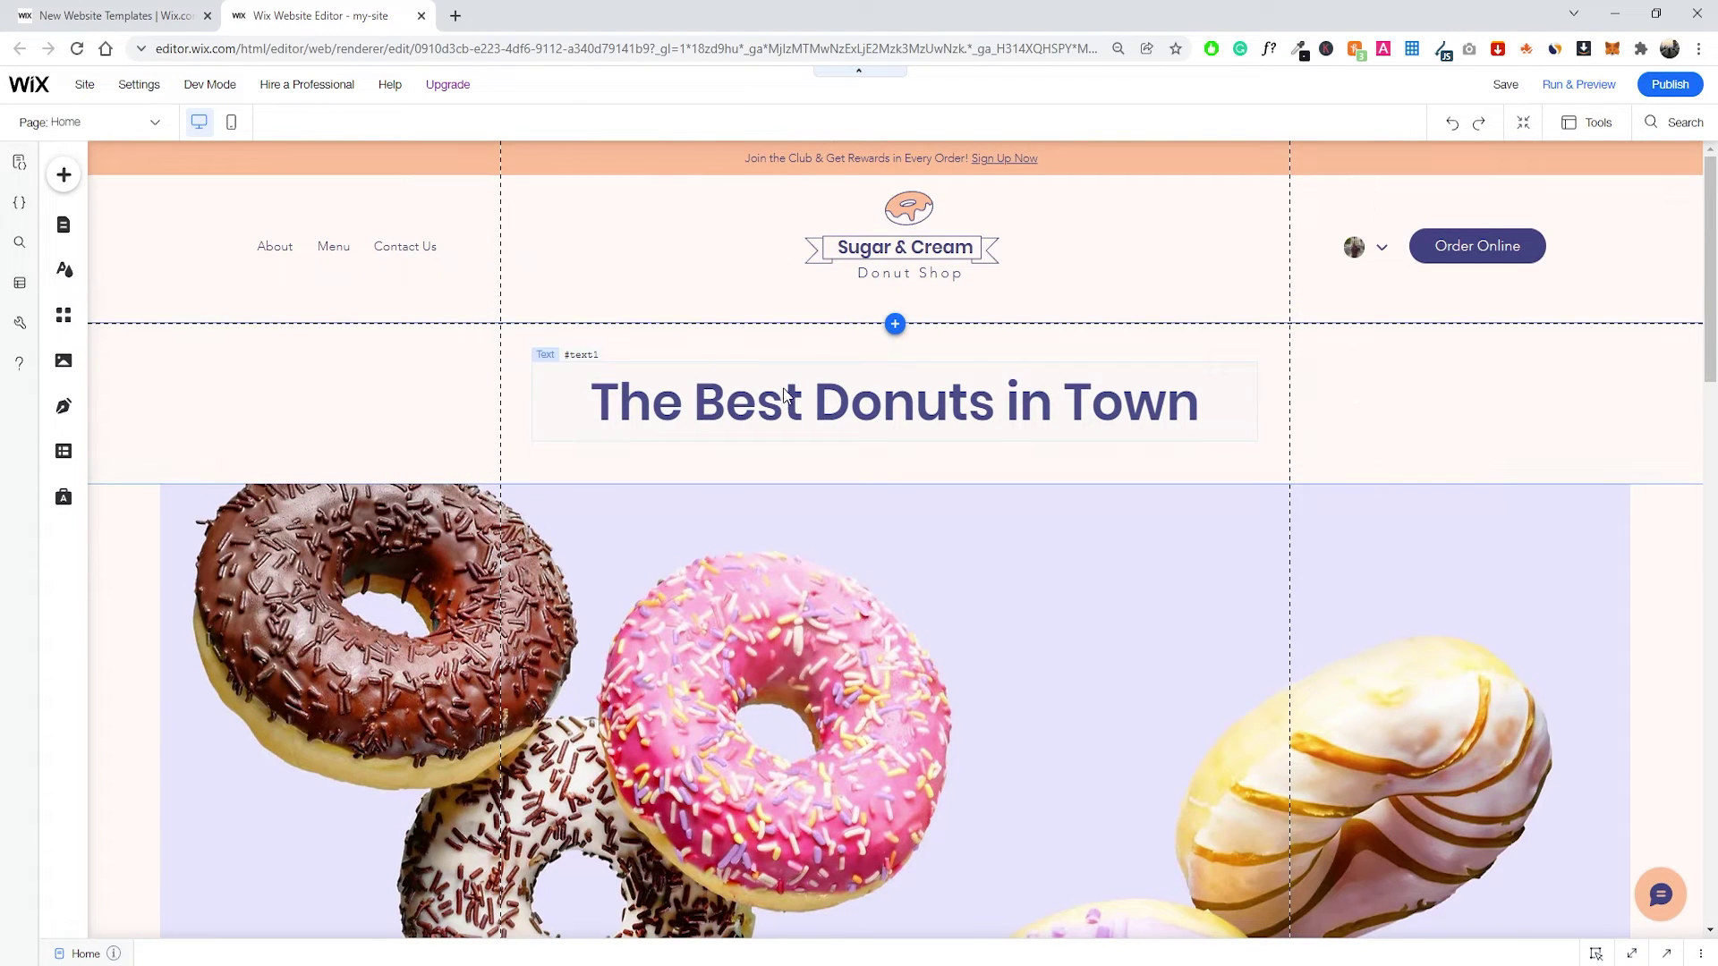
Replace the word "Best" with "Worst" in the home page heading "The Best Donuts in Town".
left_click(893, 383)
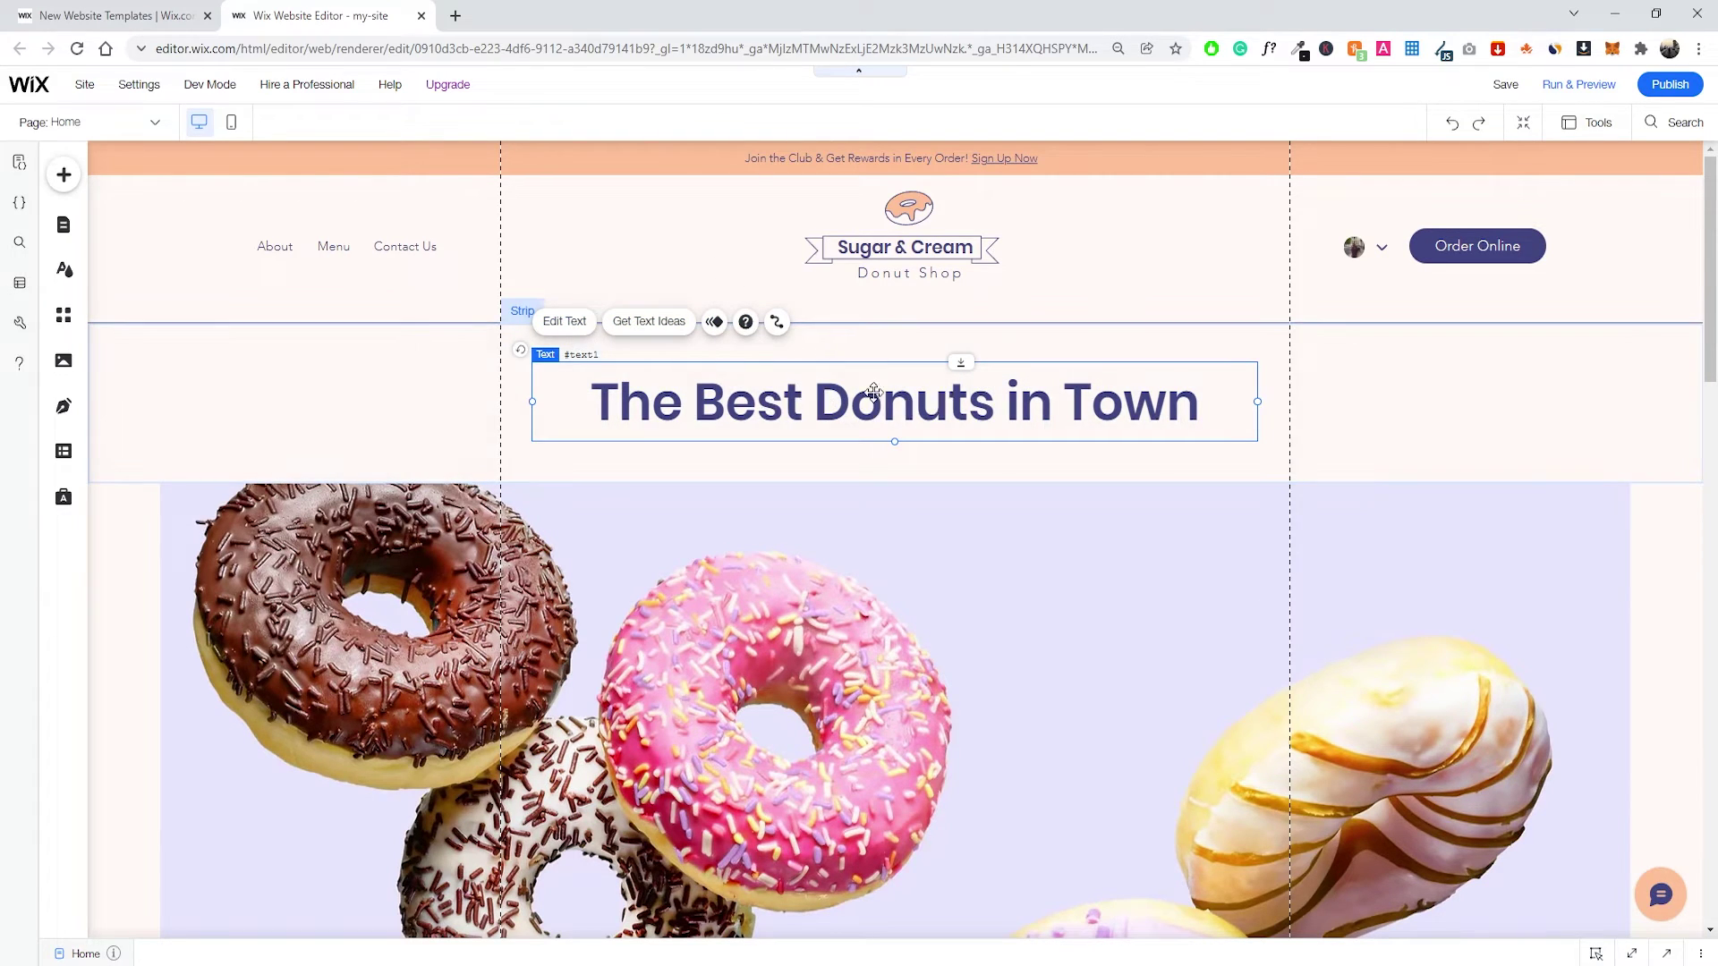
left_click(565, 321)
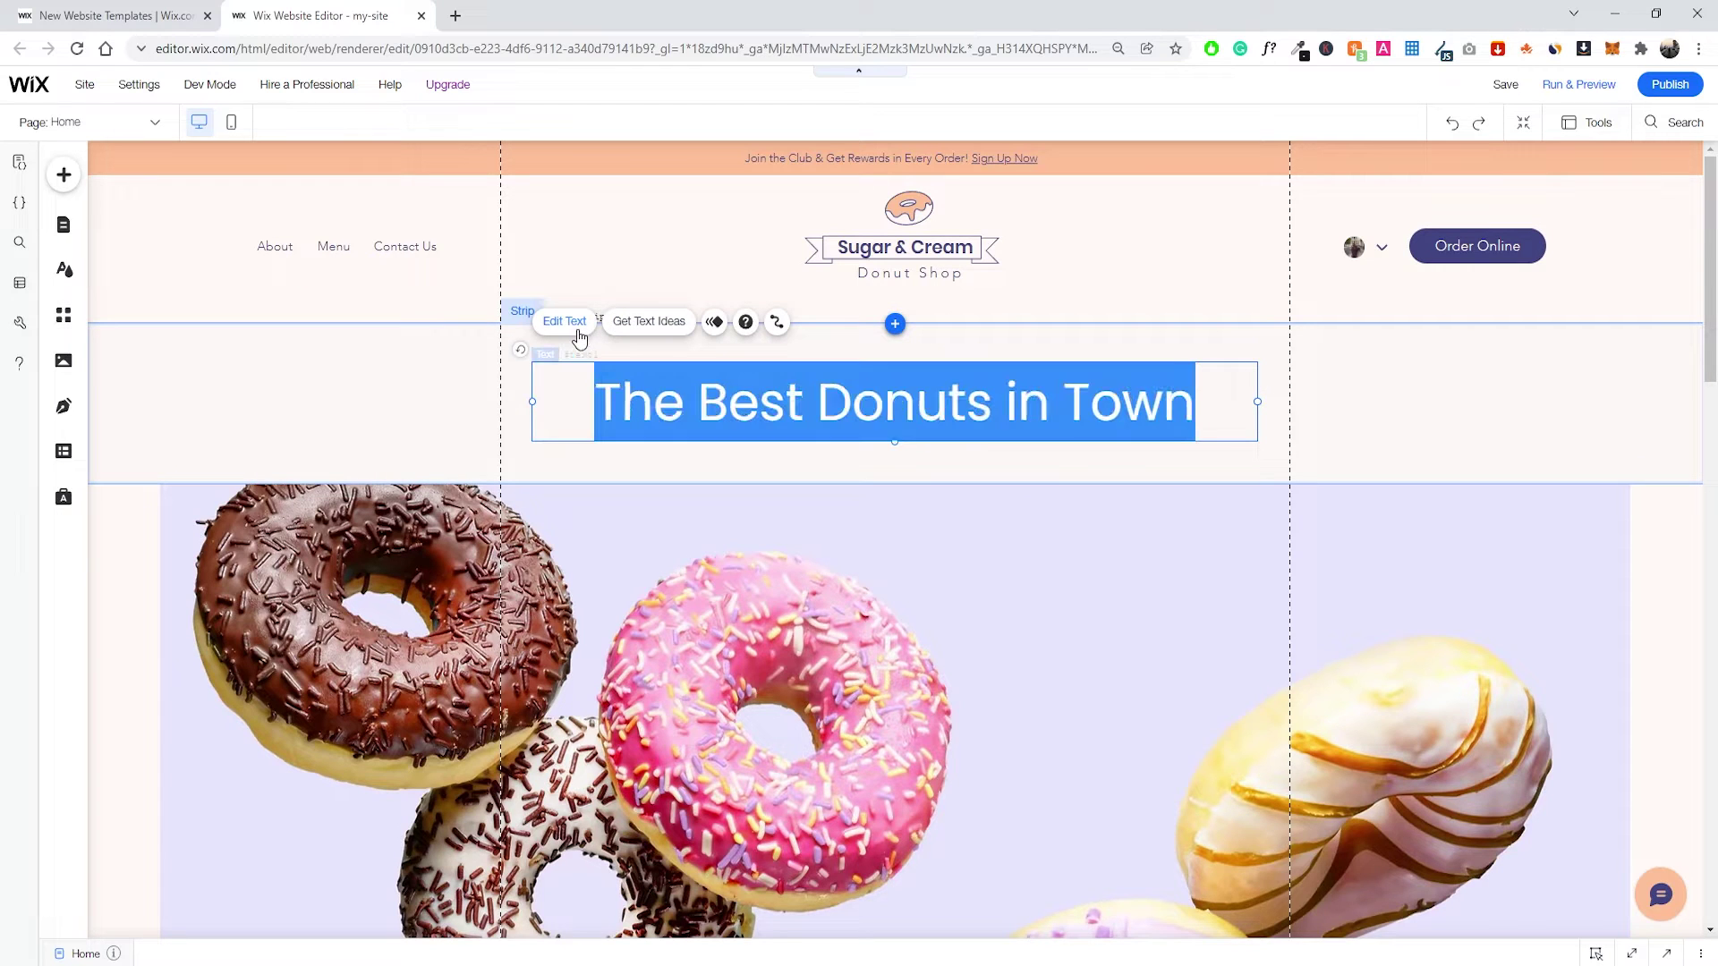
left_click(850, 401)
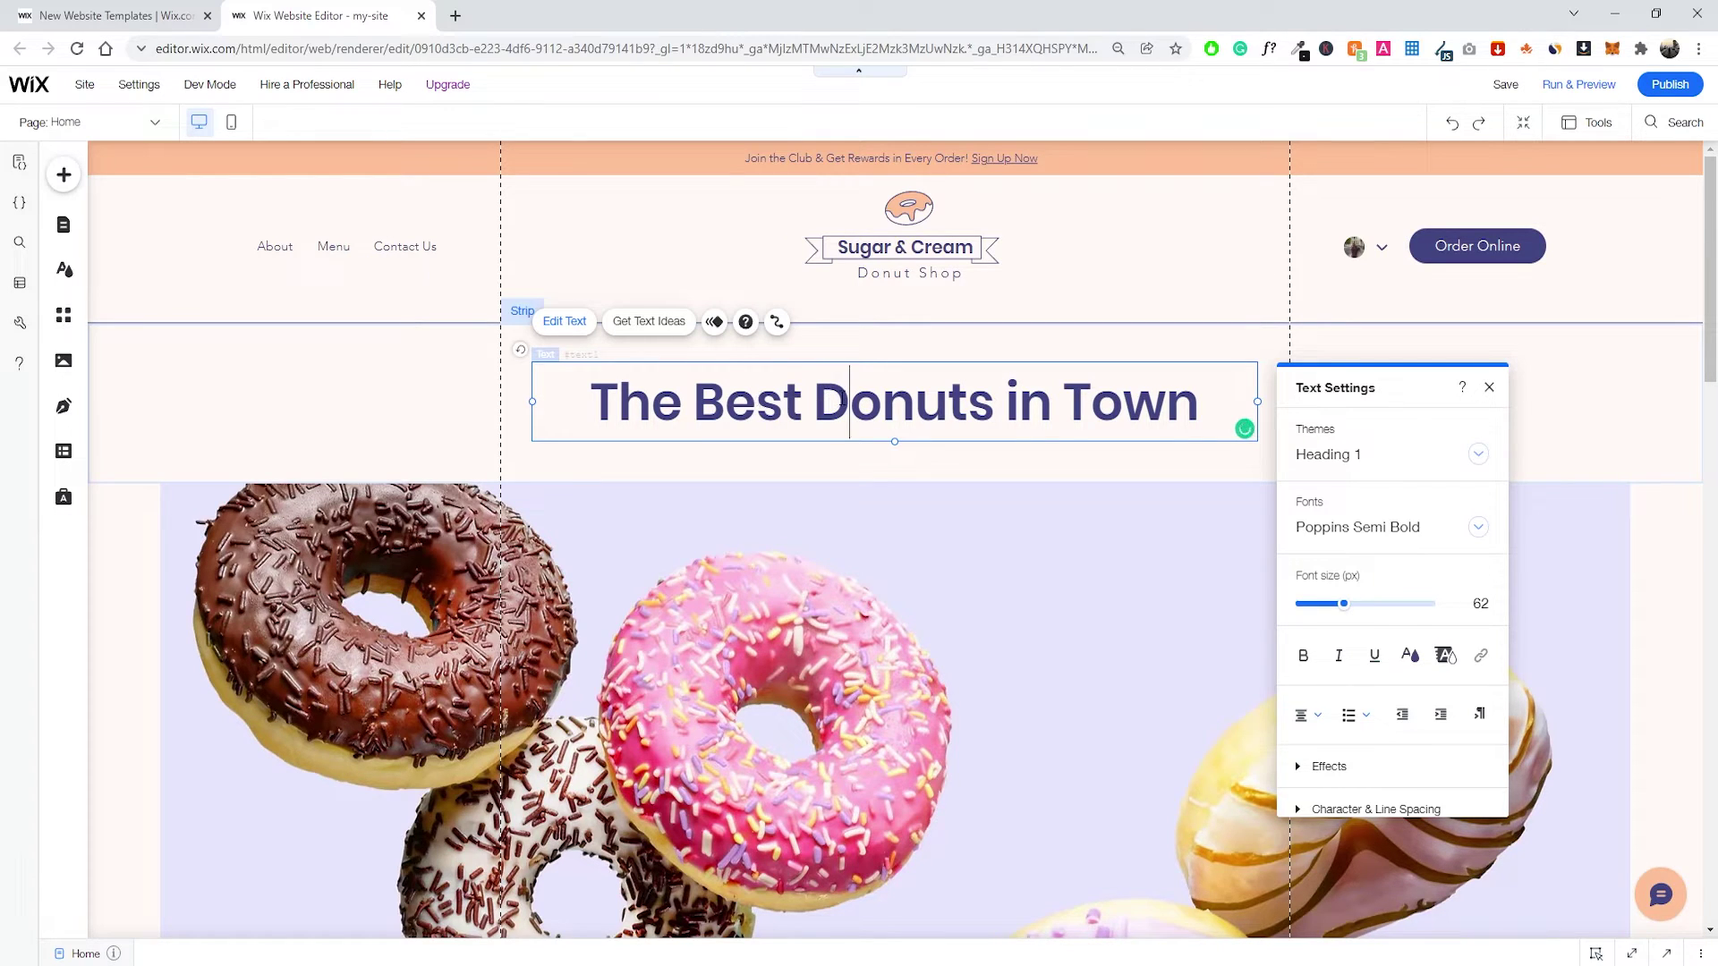
double_click(743, 402)
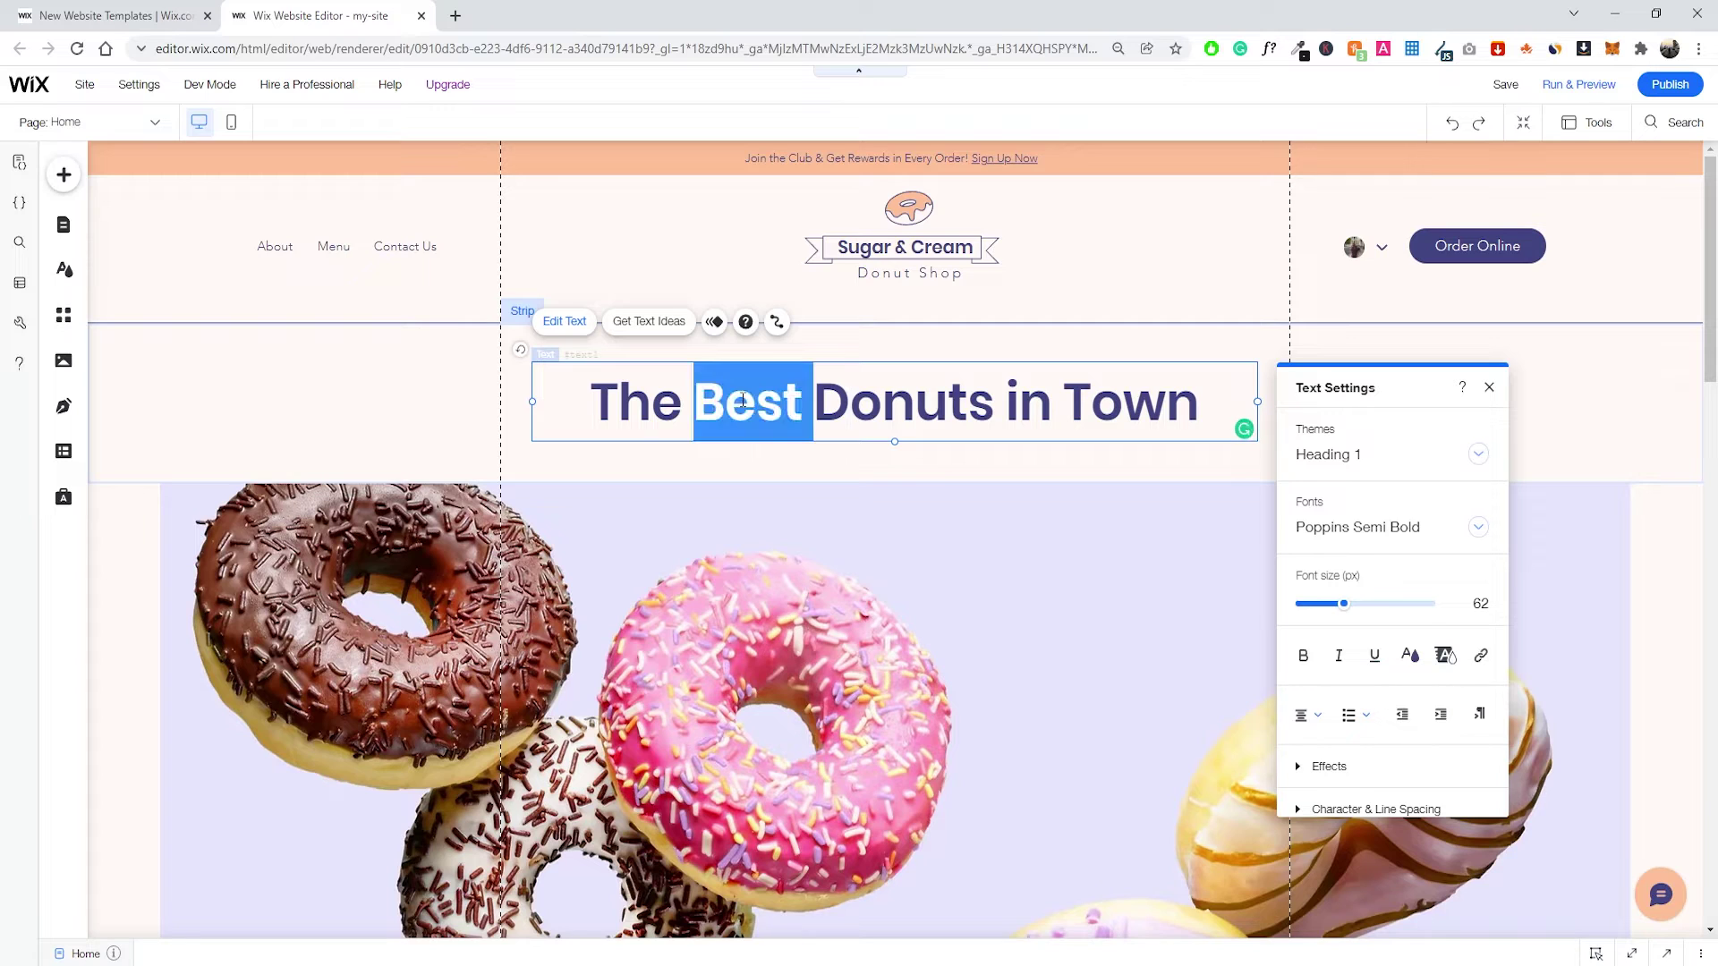
type("Worst")
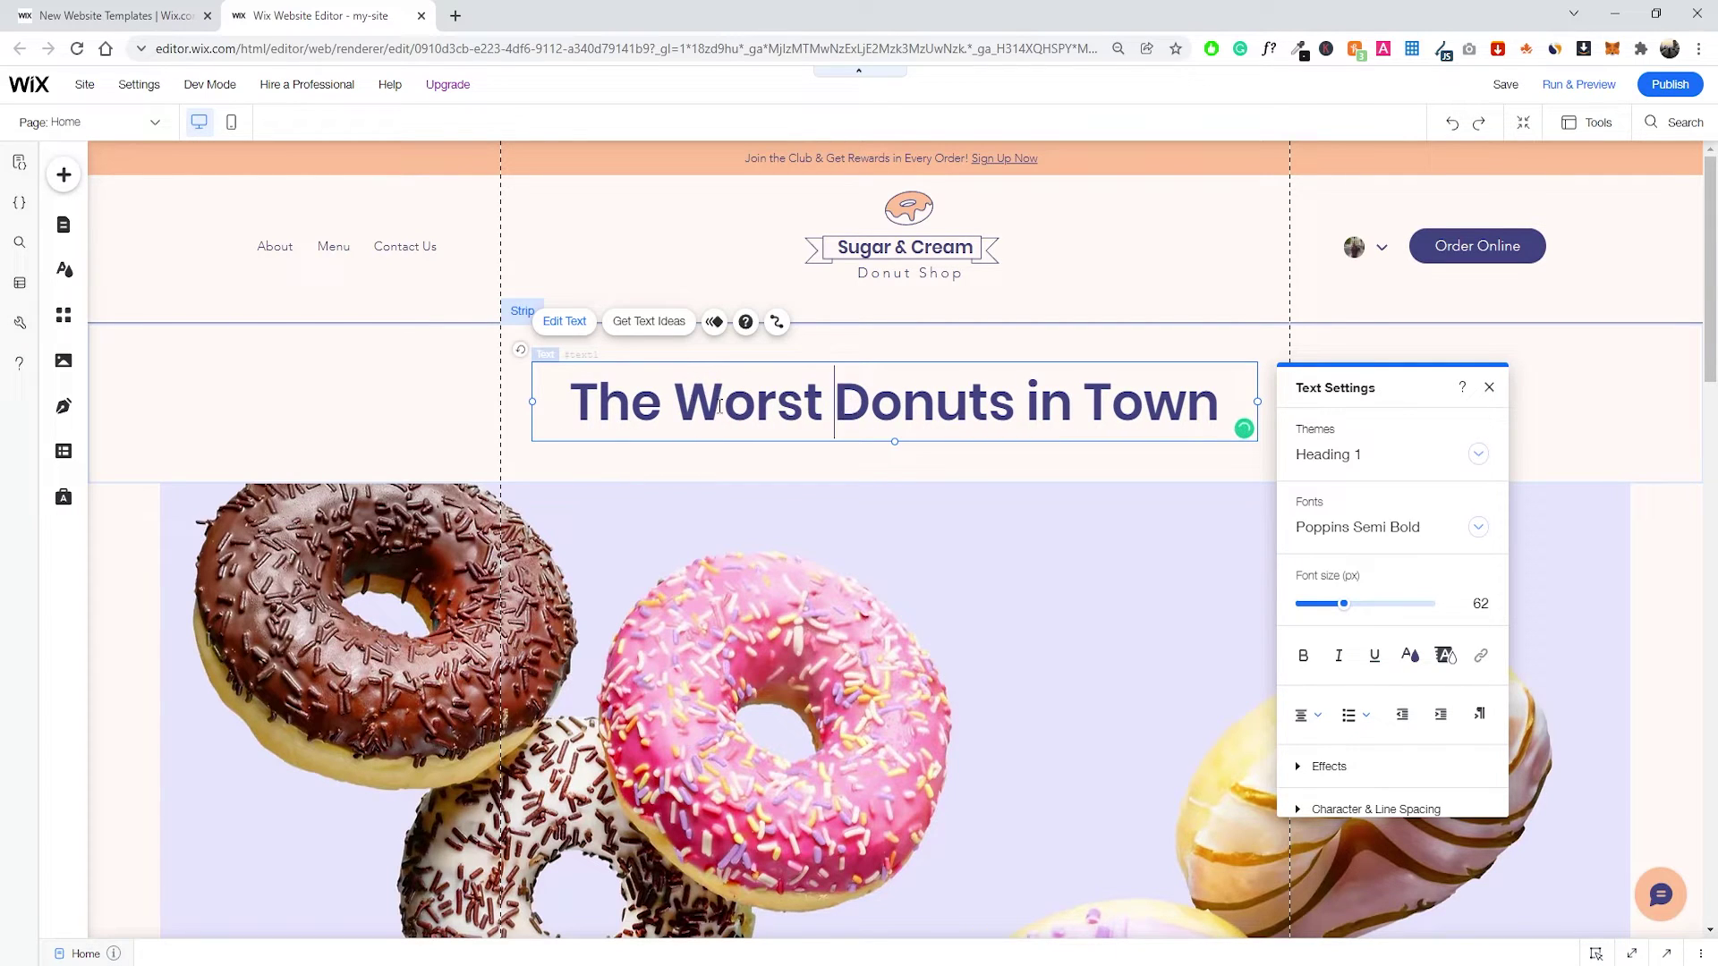
Underline the word "Worst" in the heading and color it red #E60000.
double_click(705, 388)
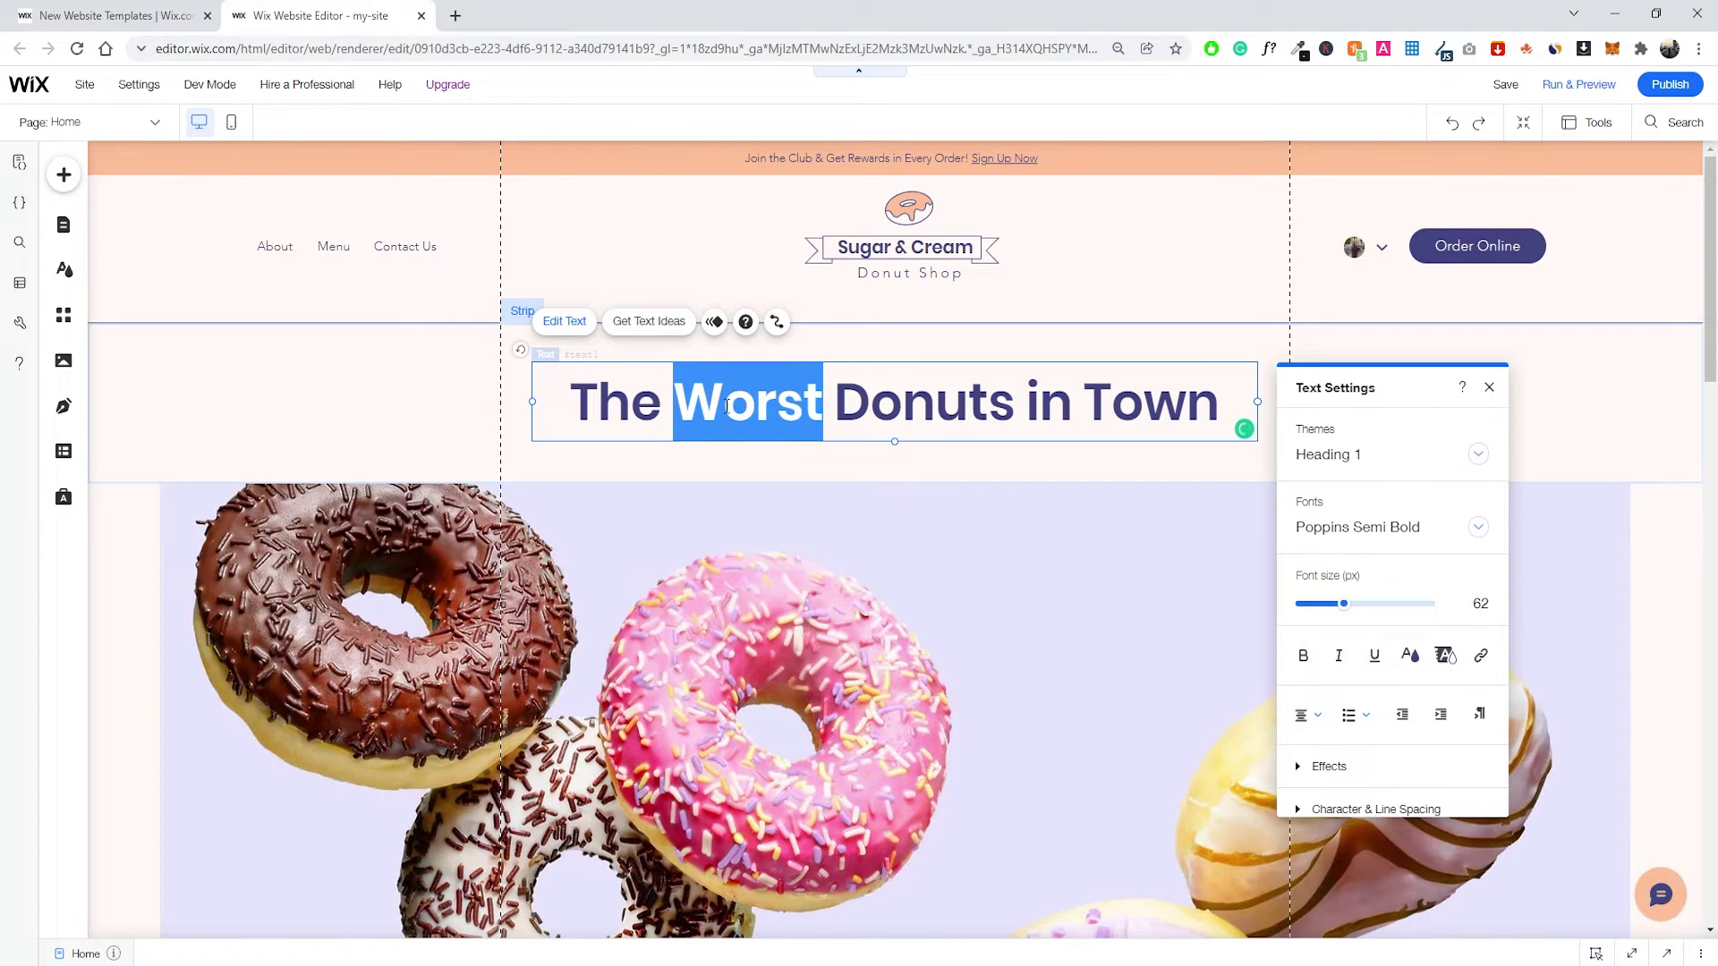
left_click(1375, 656)
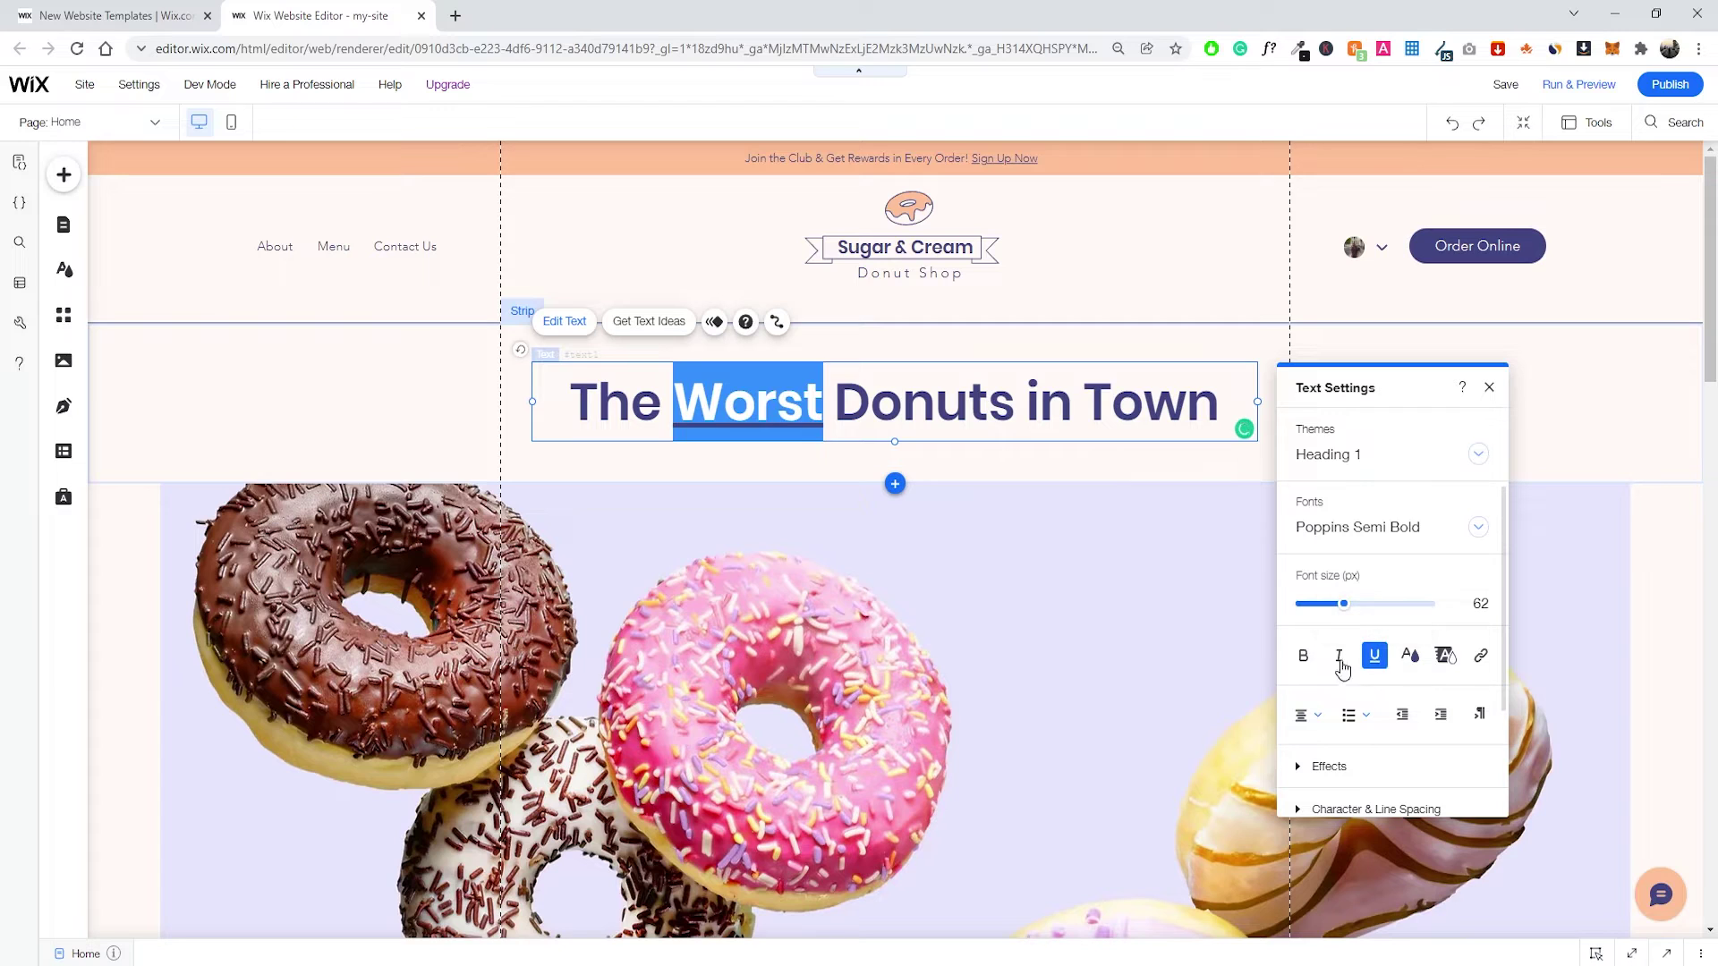
left_click(1412, 660)
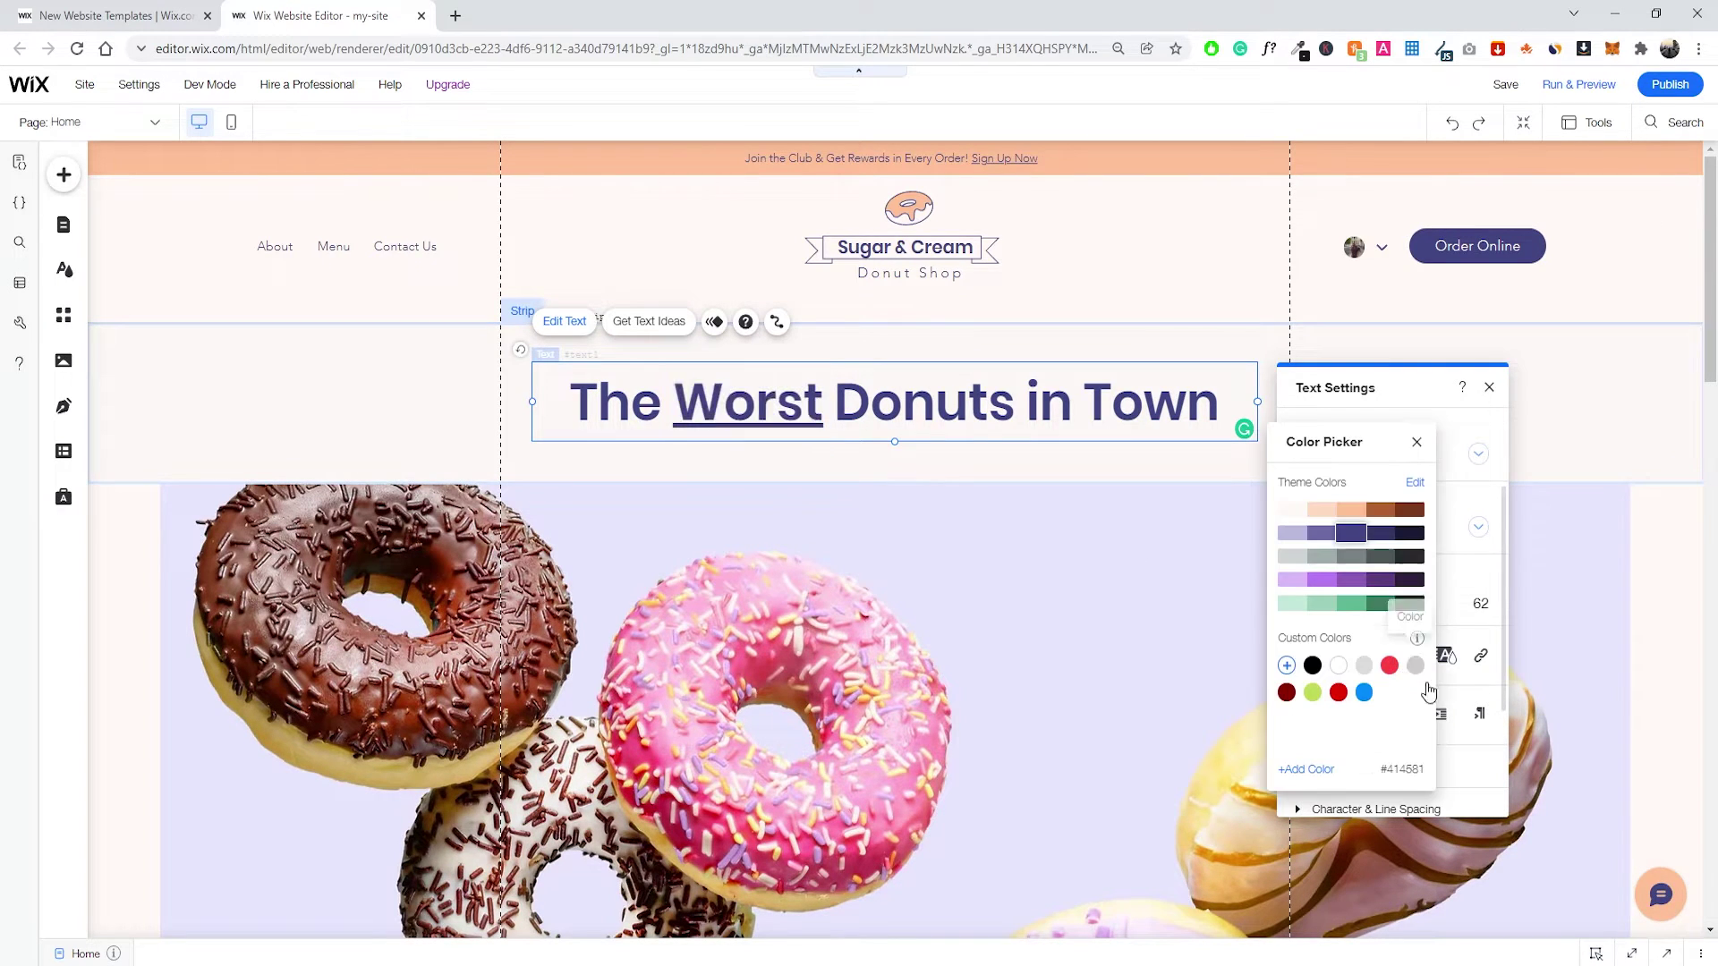
left_click(1339, 694)
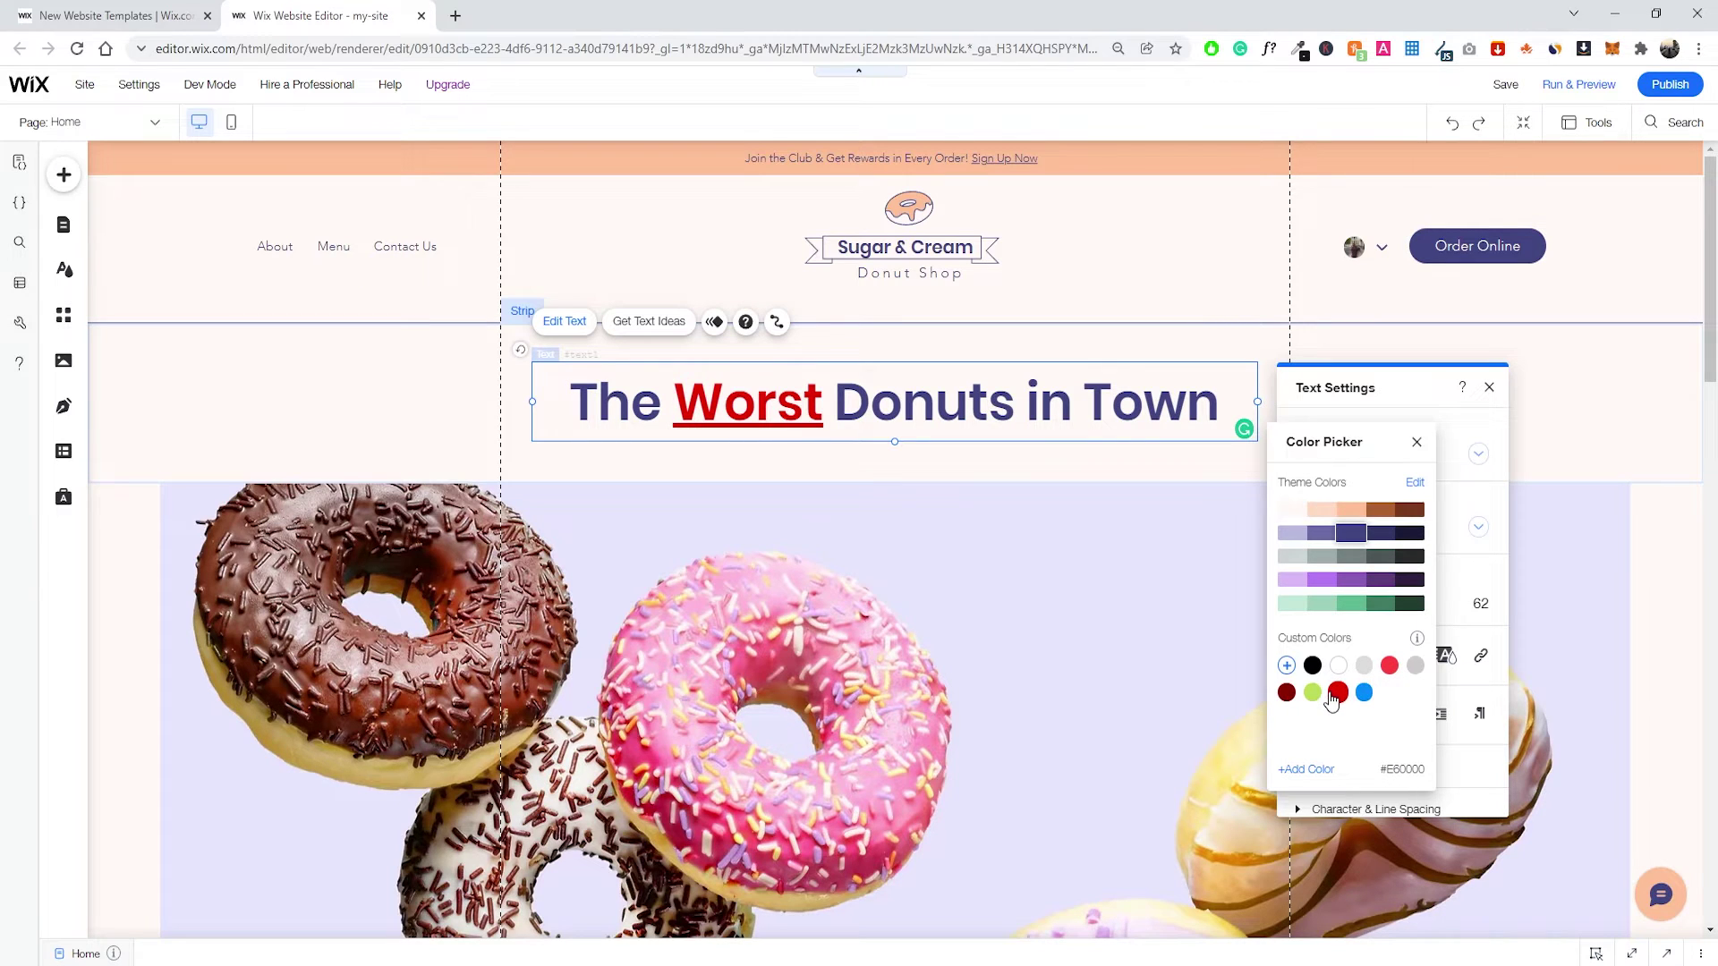
left_click(1337, 693)
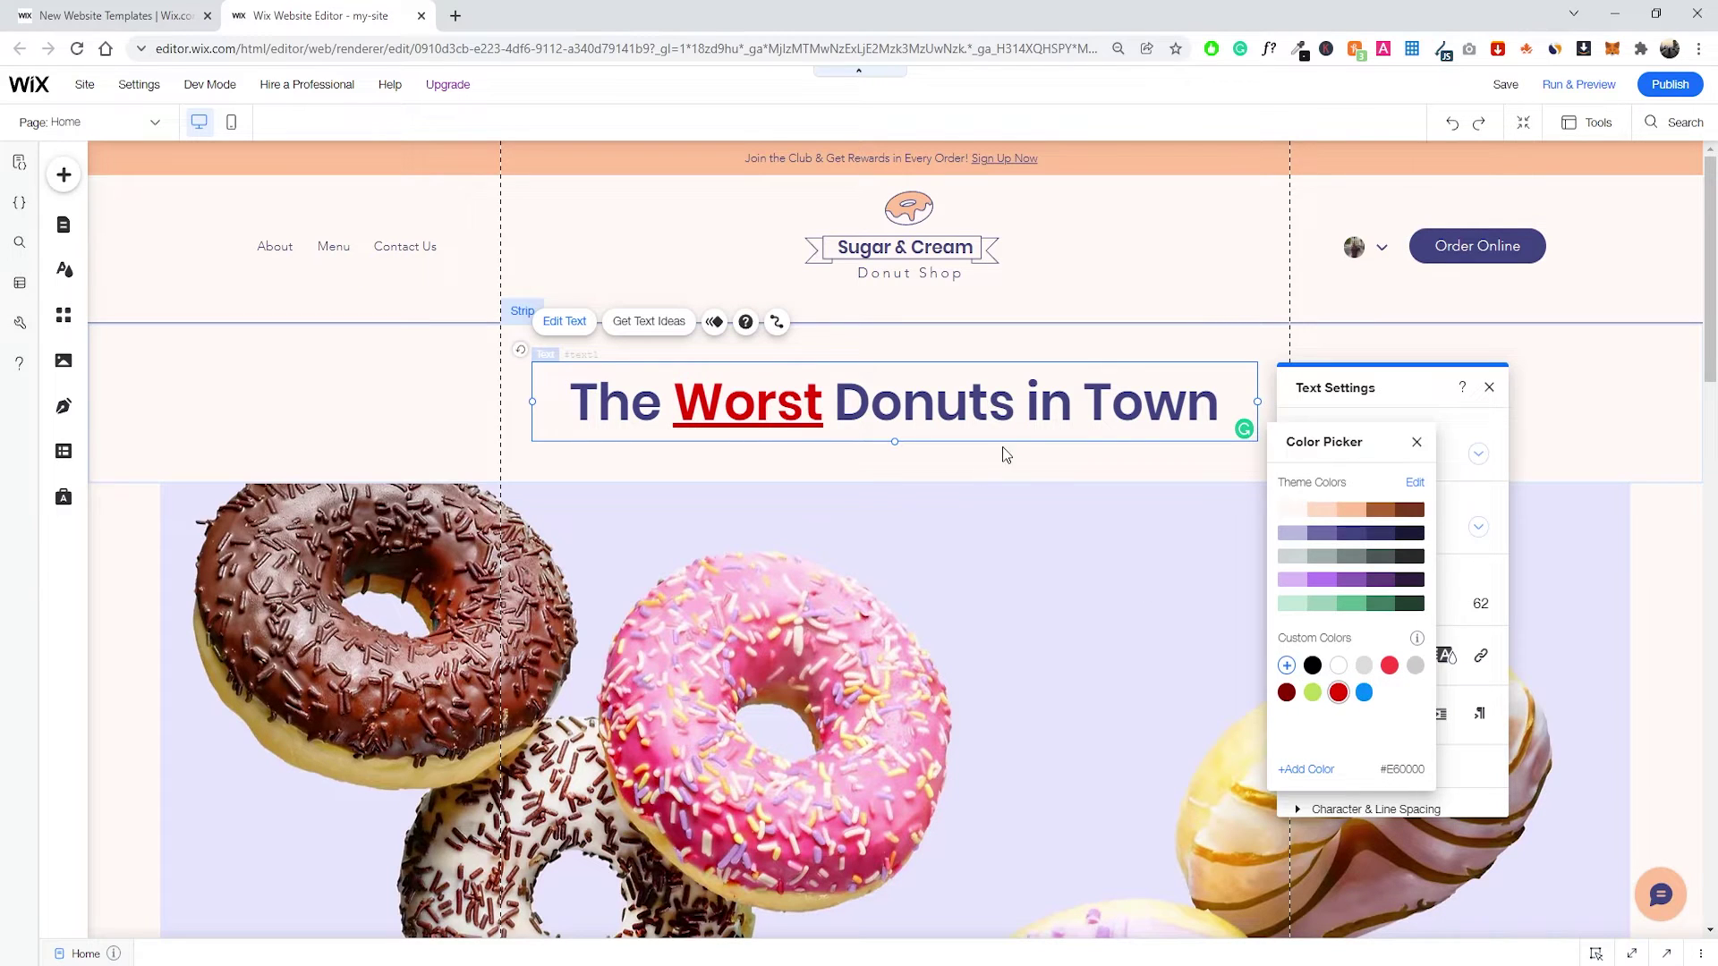
left_click(1417, 445)
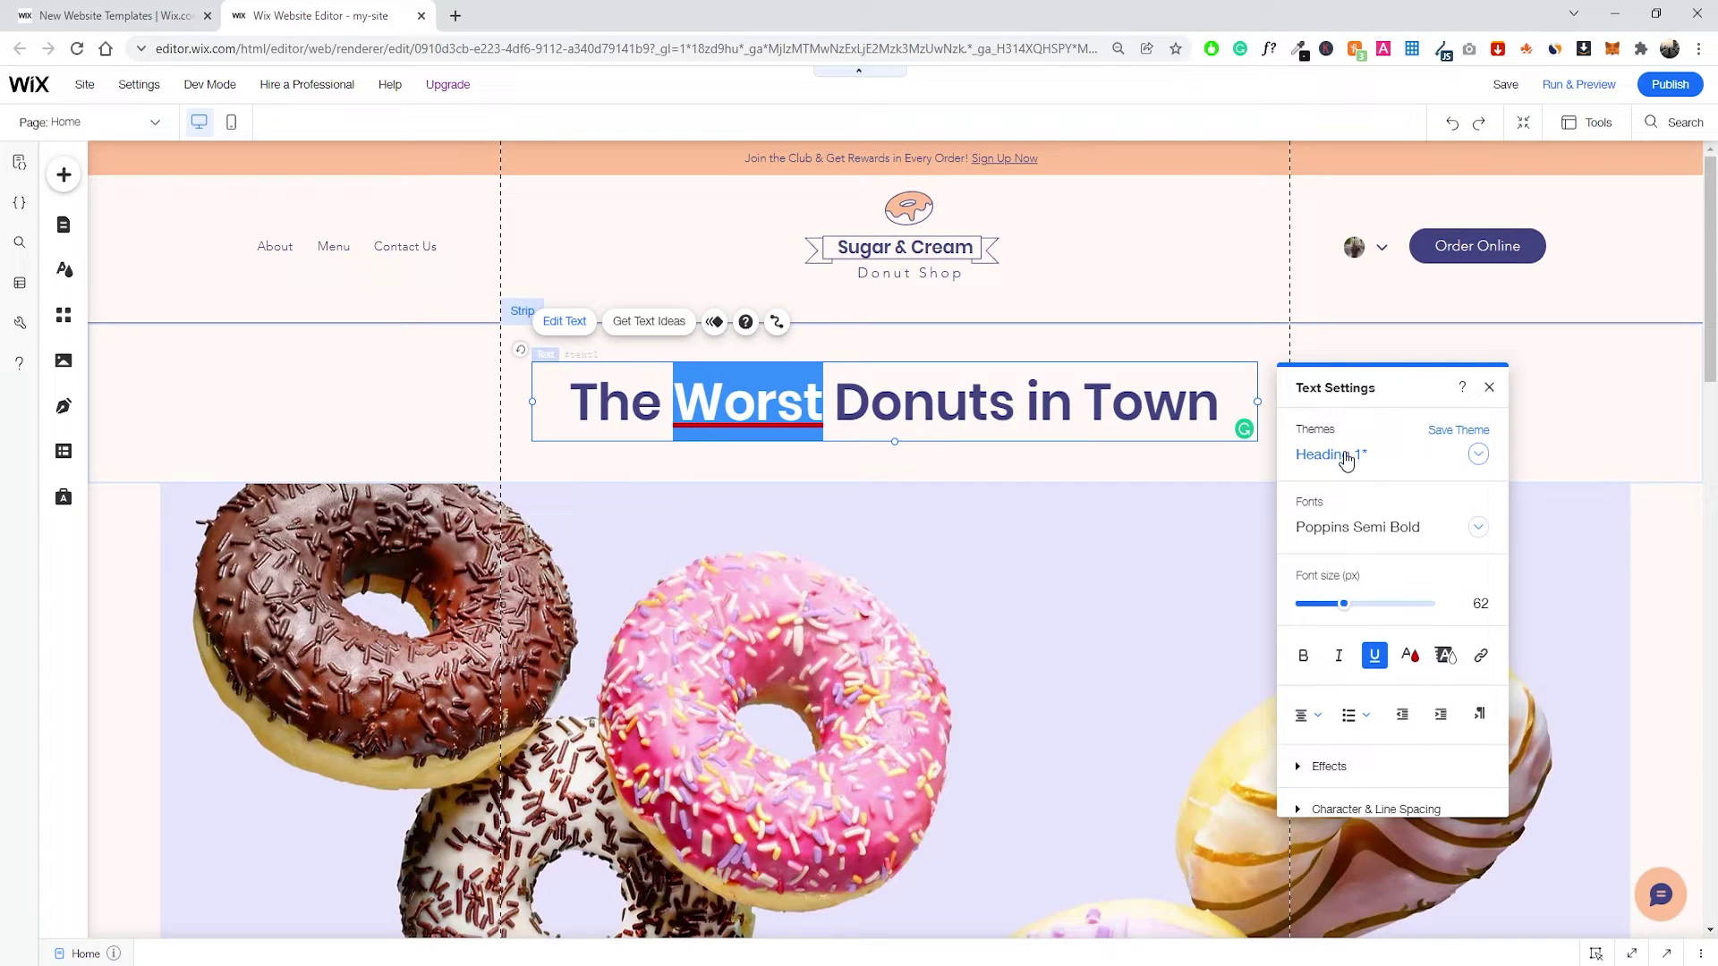
Look through the heading's text settings, from font and formatting down to spacing, vertical text and SEO & Accessibility, and close them.
scroll(1378, 627, "down", 2)
scroll(1369, 638, "down", 3)
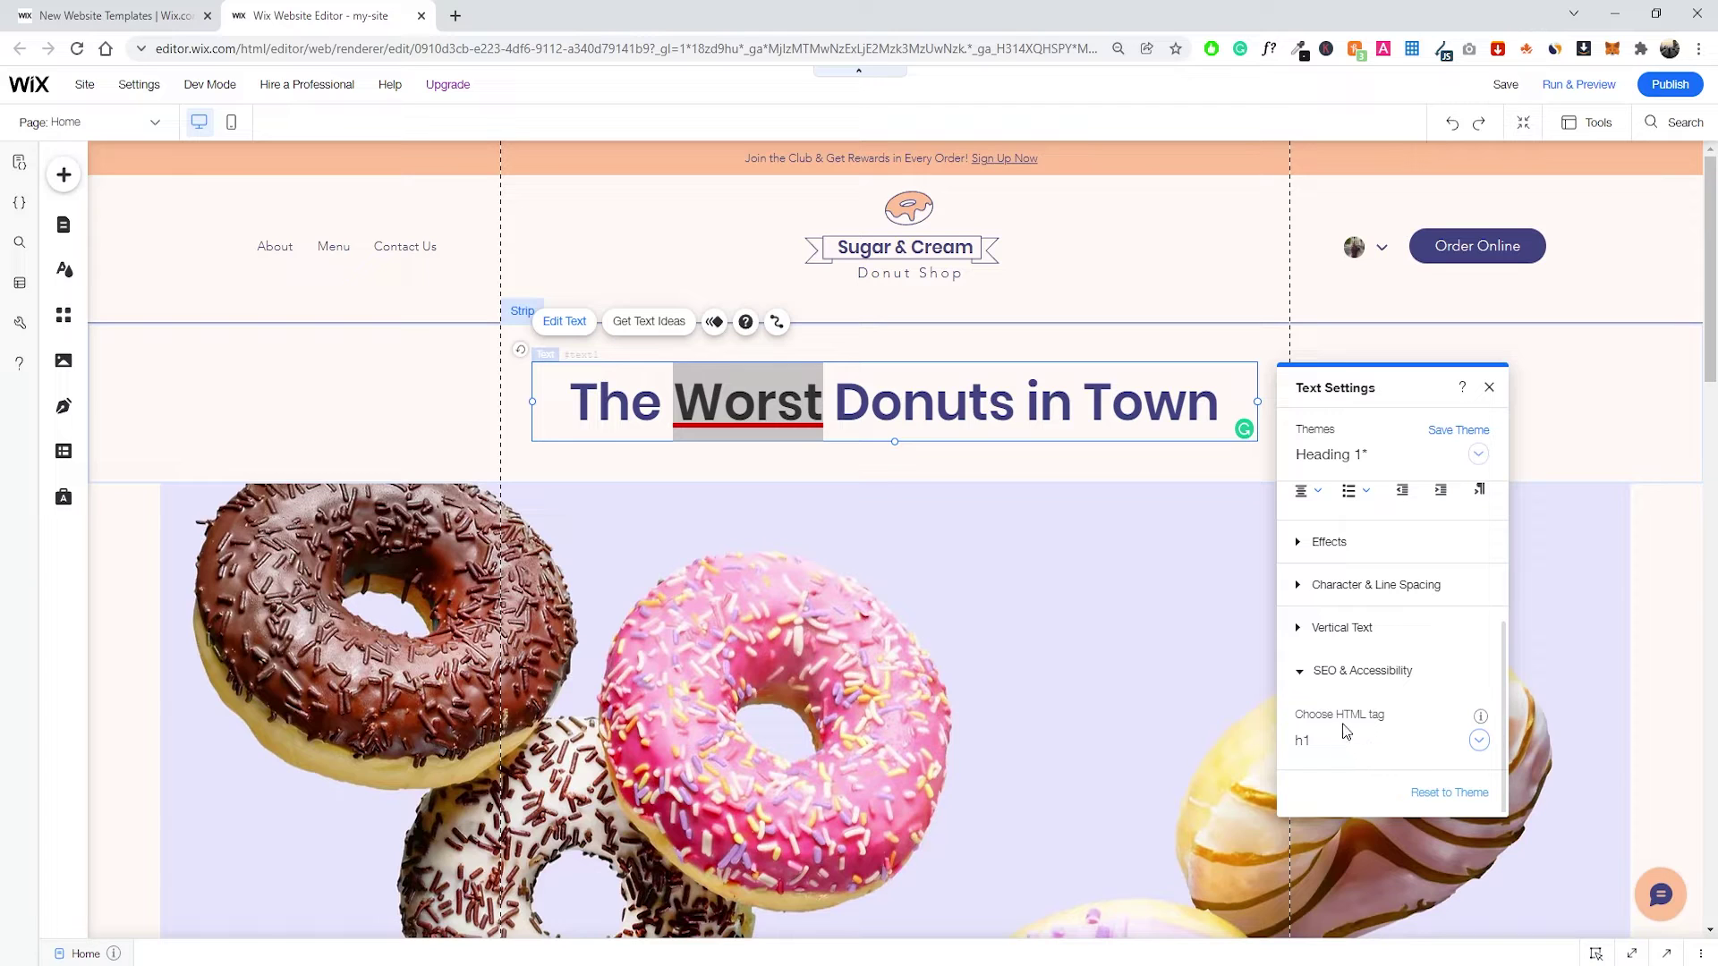
scroll(1342, 644, "up", 3)
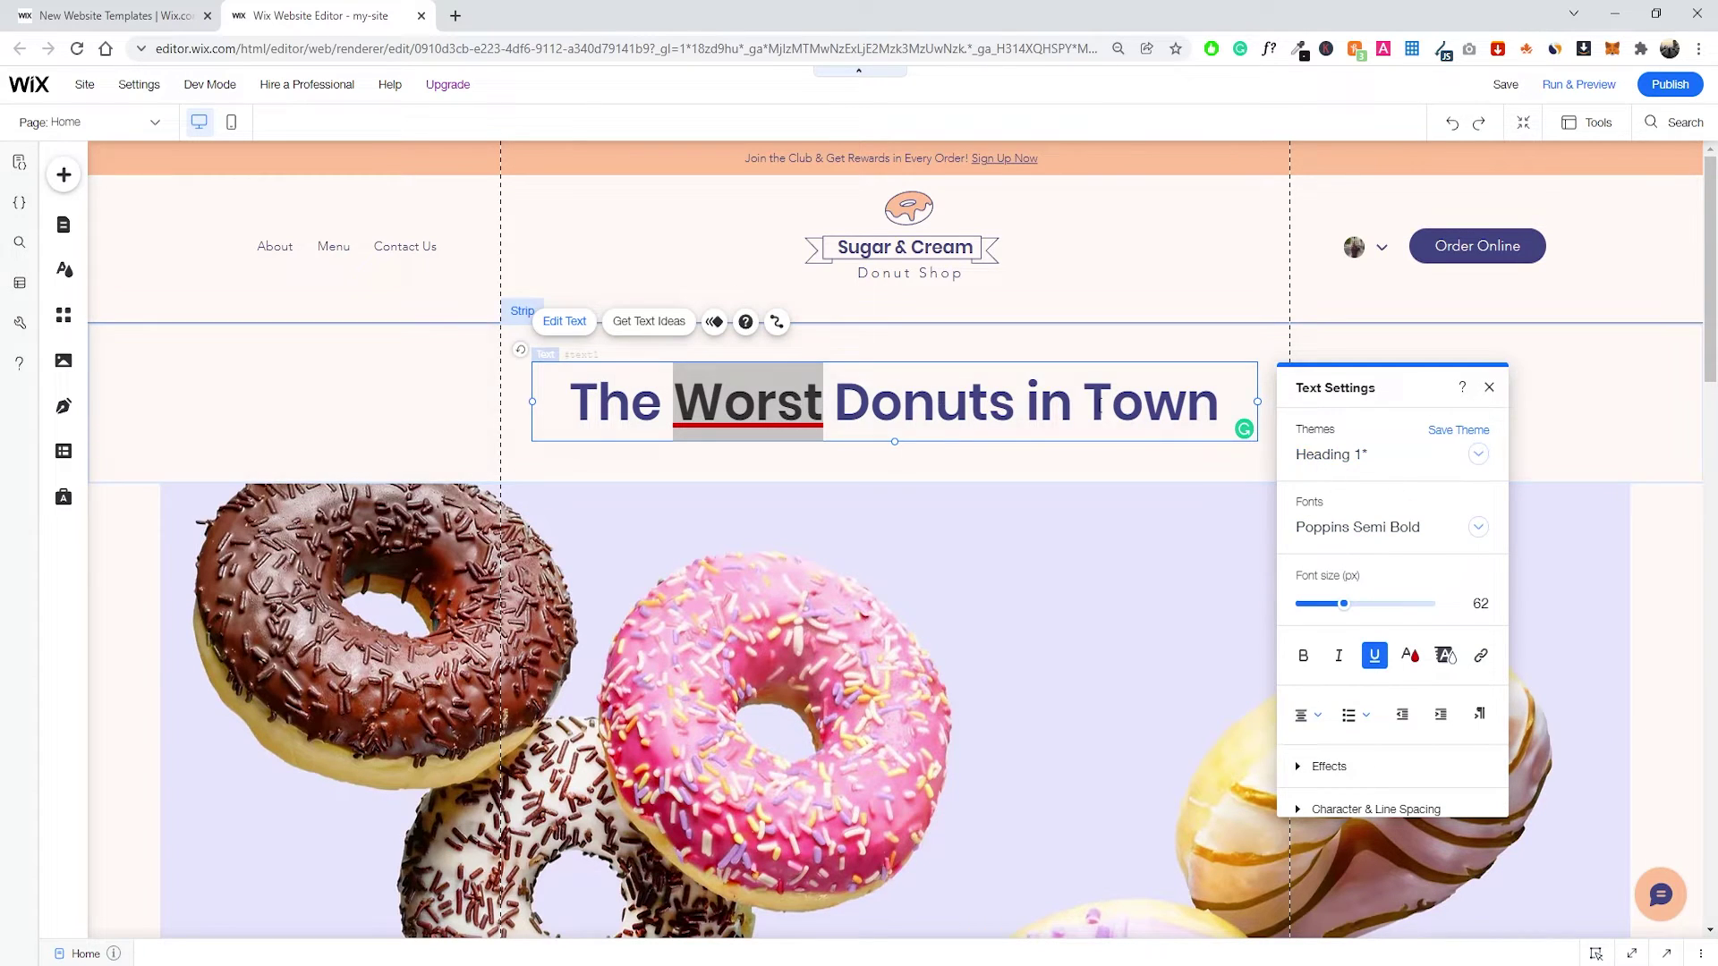
scroll(1440, 580, "down", 1)
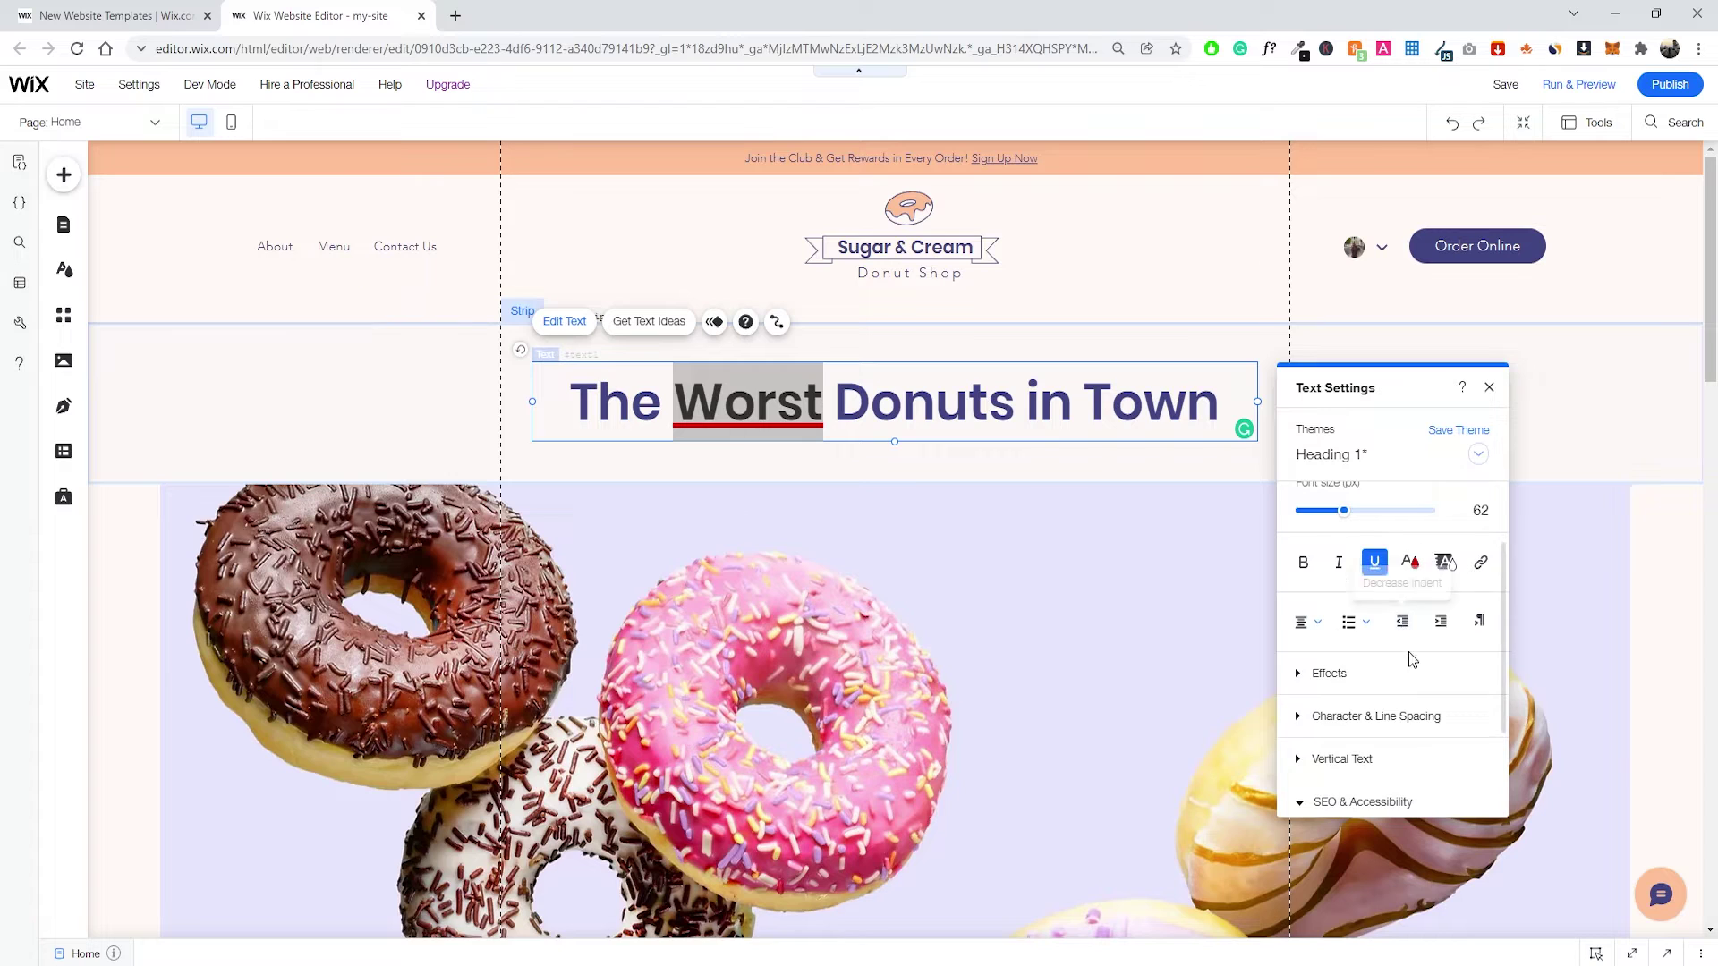
scroll(1412, 659, "down", 1)
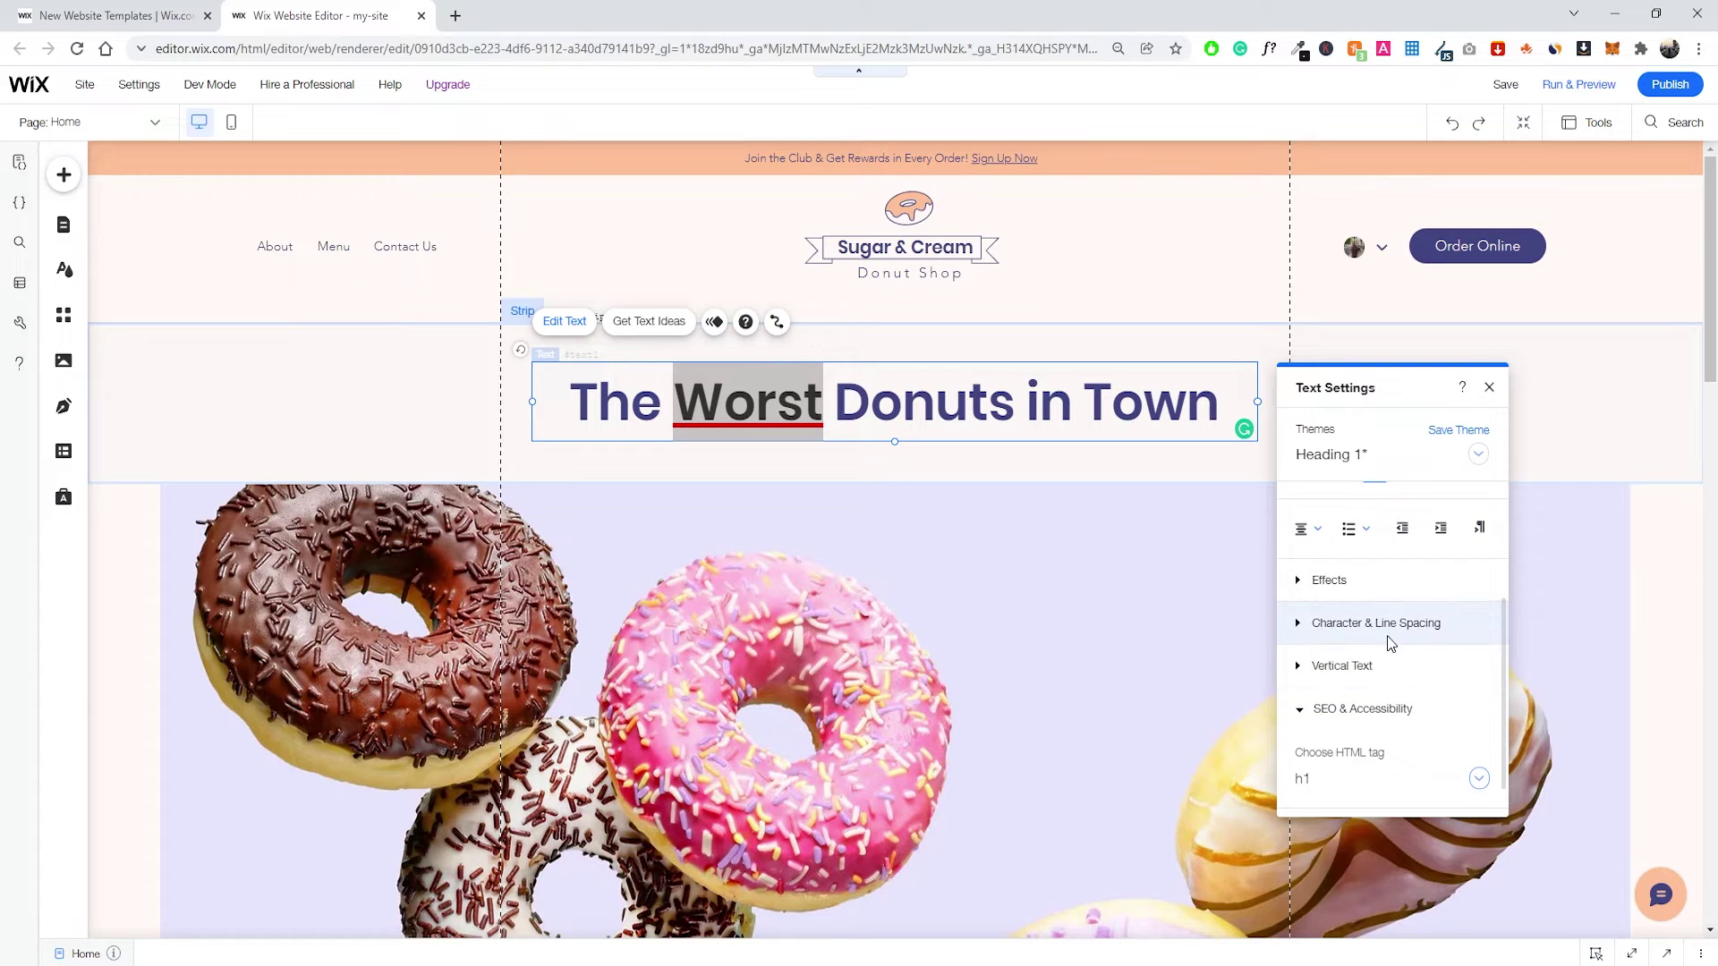
scroll(1390, 642, "up", 2)
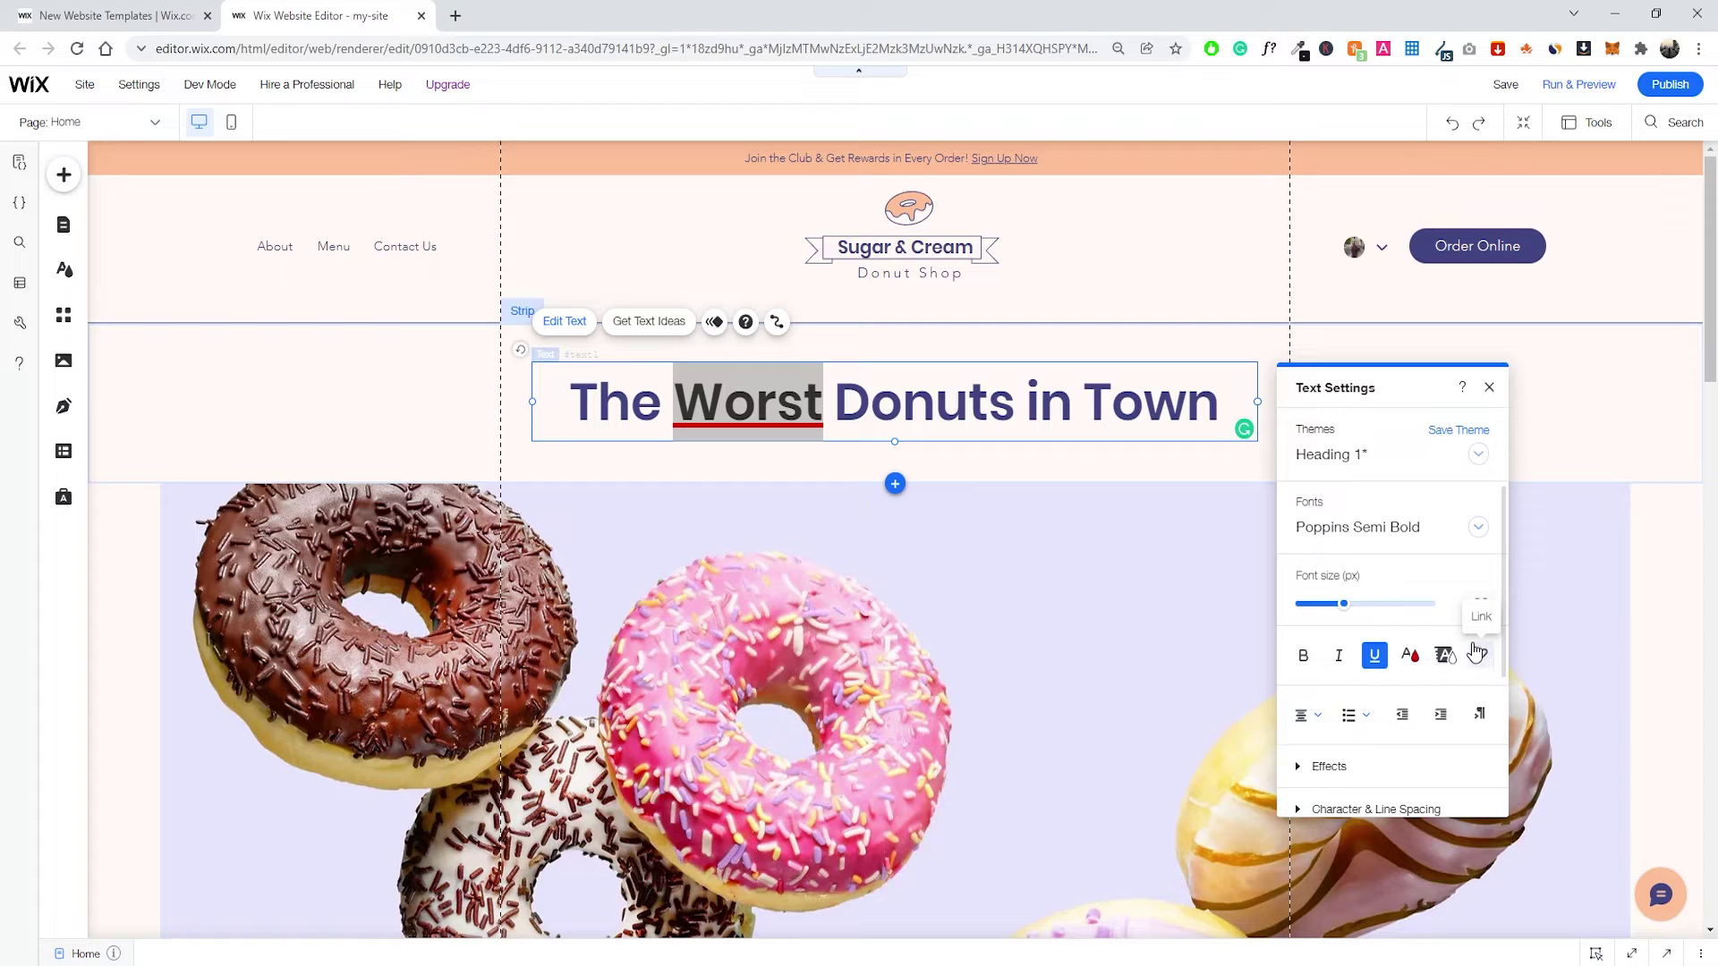
left_click(1488, 390)
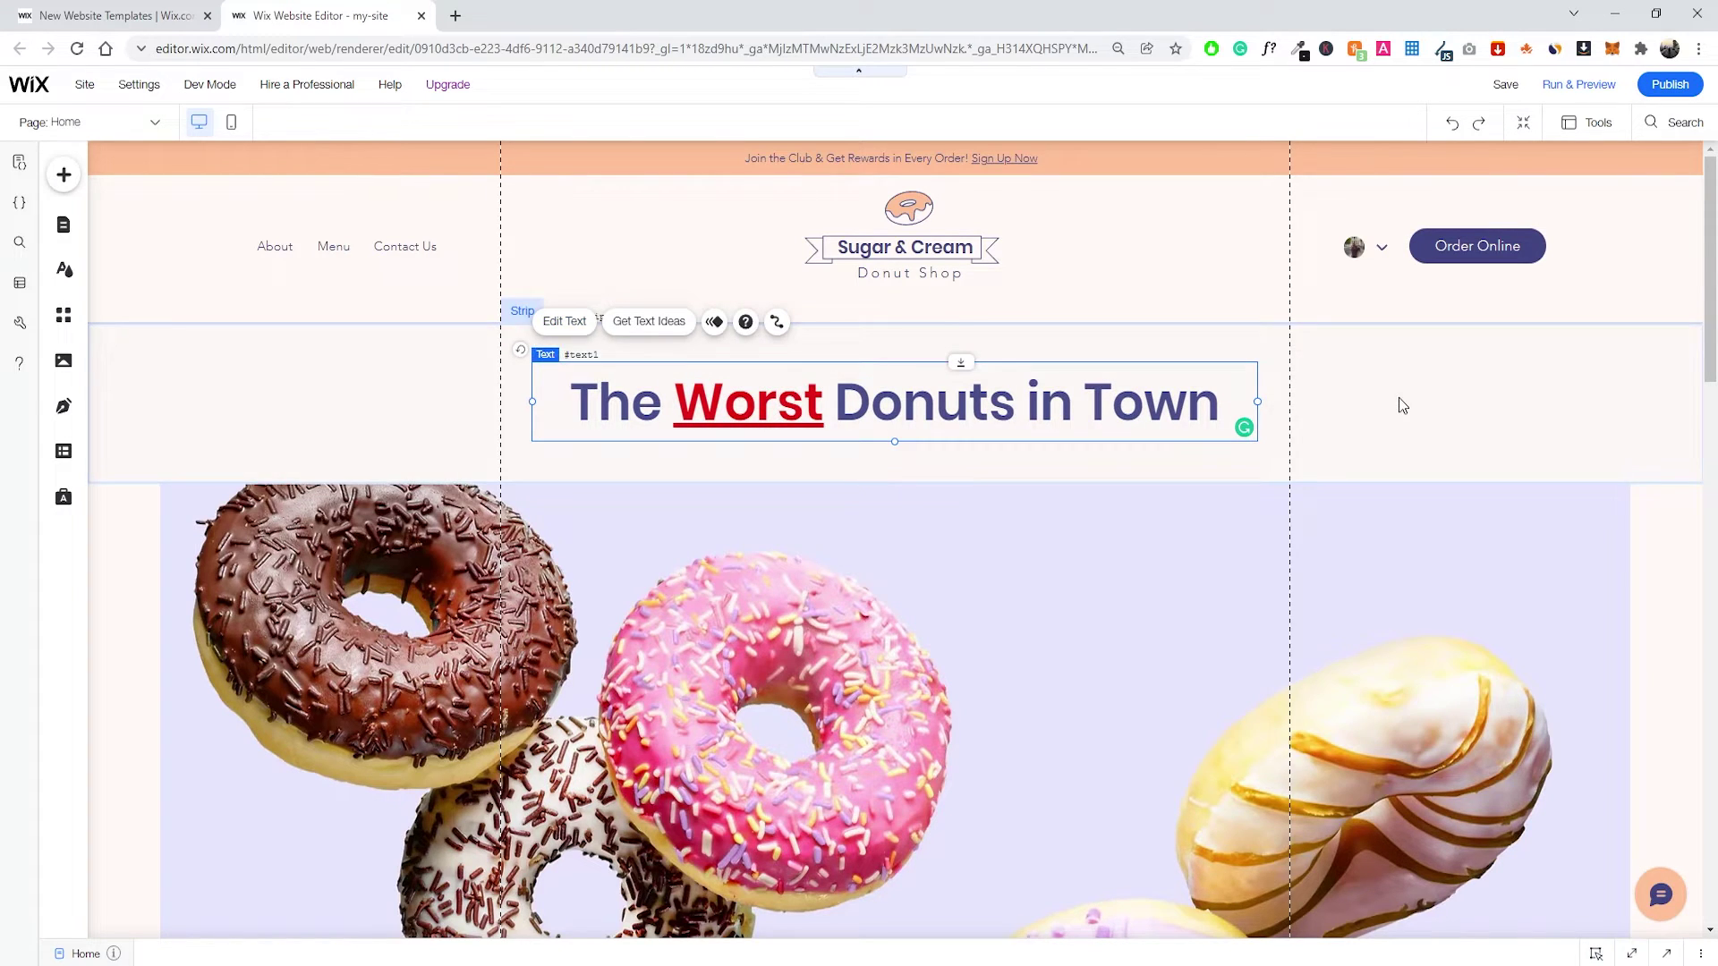
left_click(1402, 405)
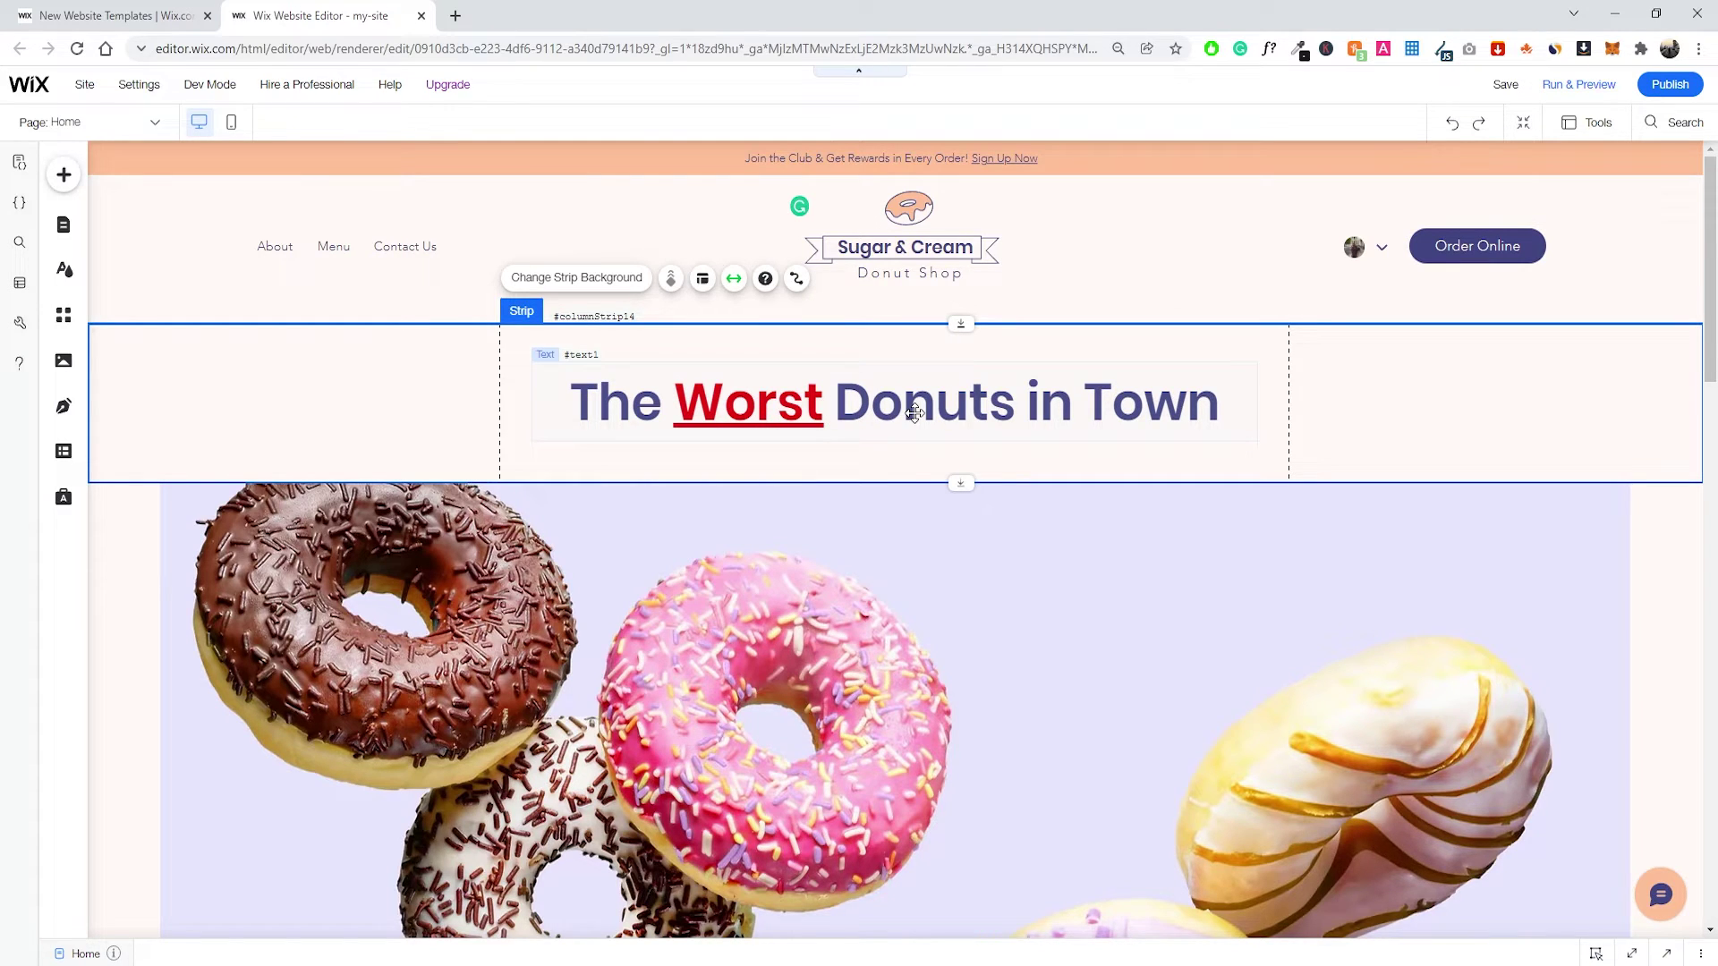
Undo the red color, the underline and the "Worst" wording in the heading.
key("ctrl+z")
key("ctrl+z")
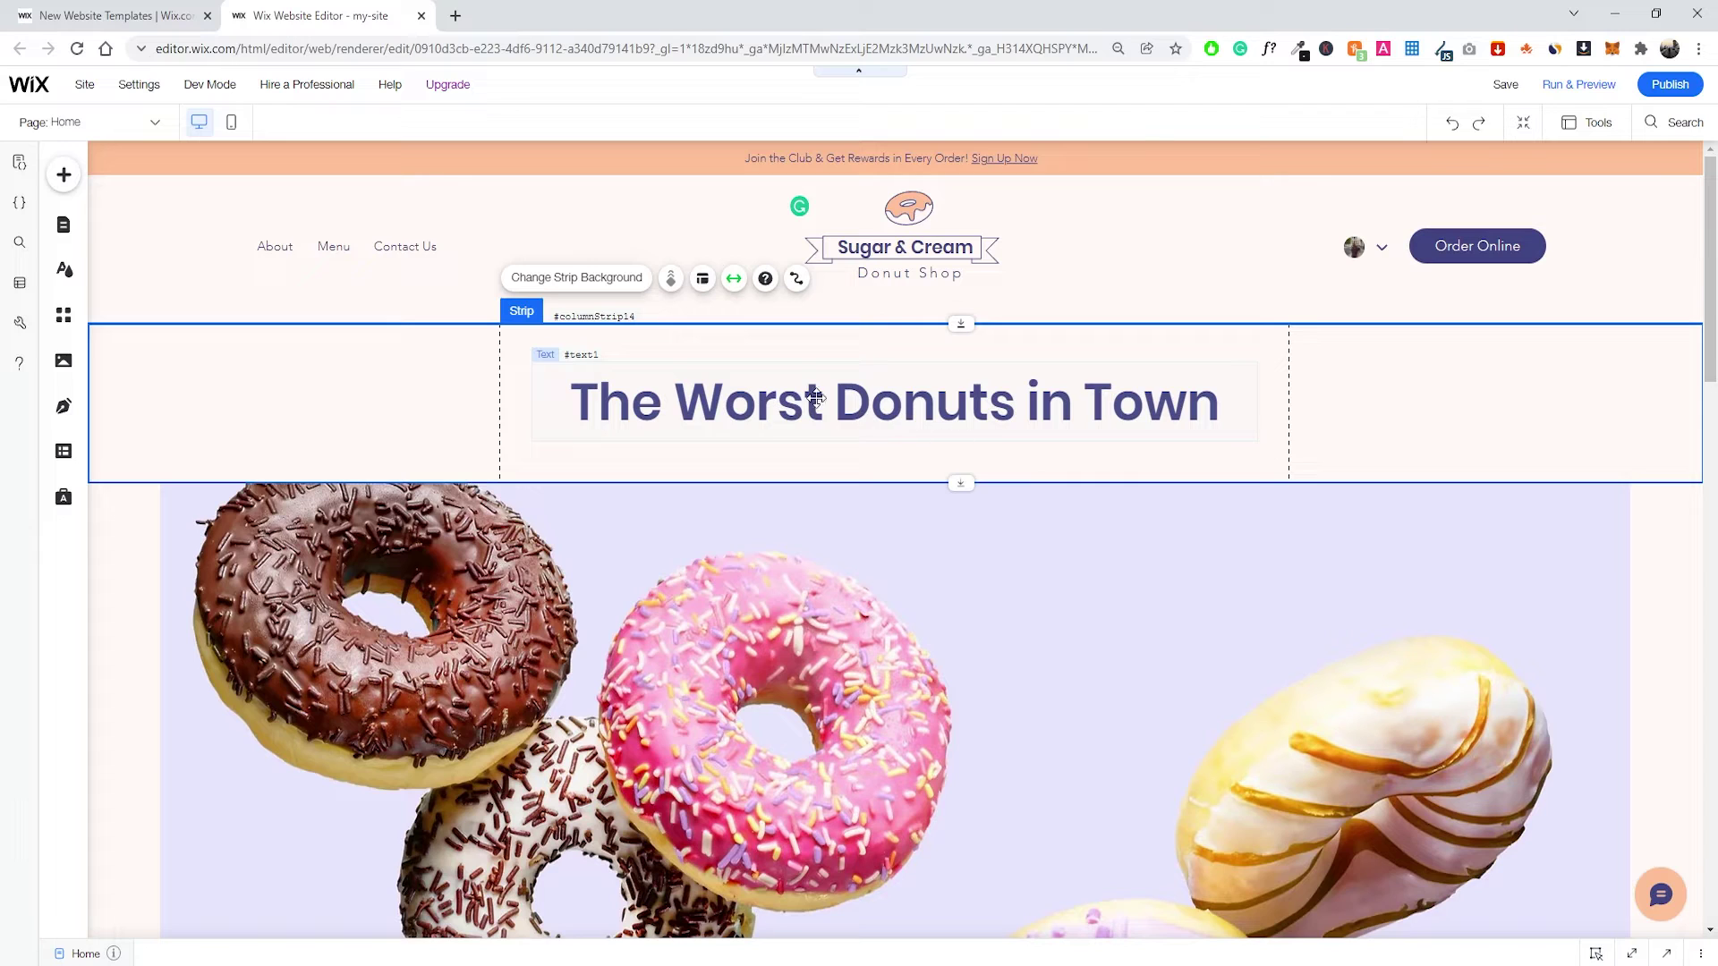
key("ctrl+z")
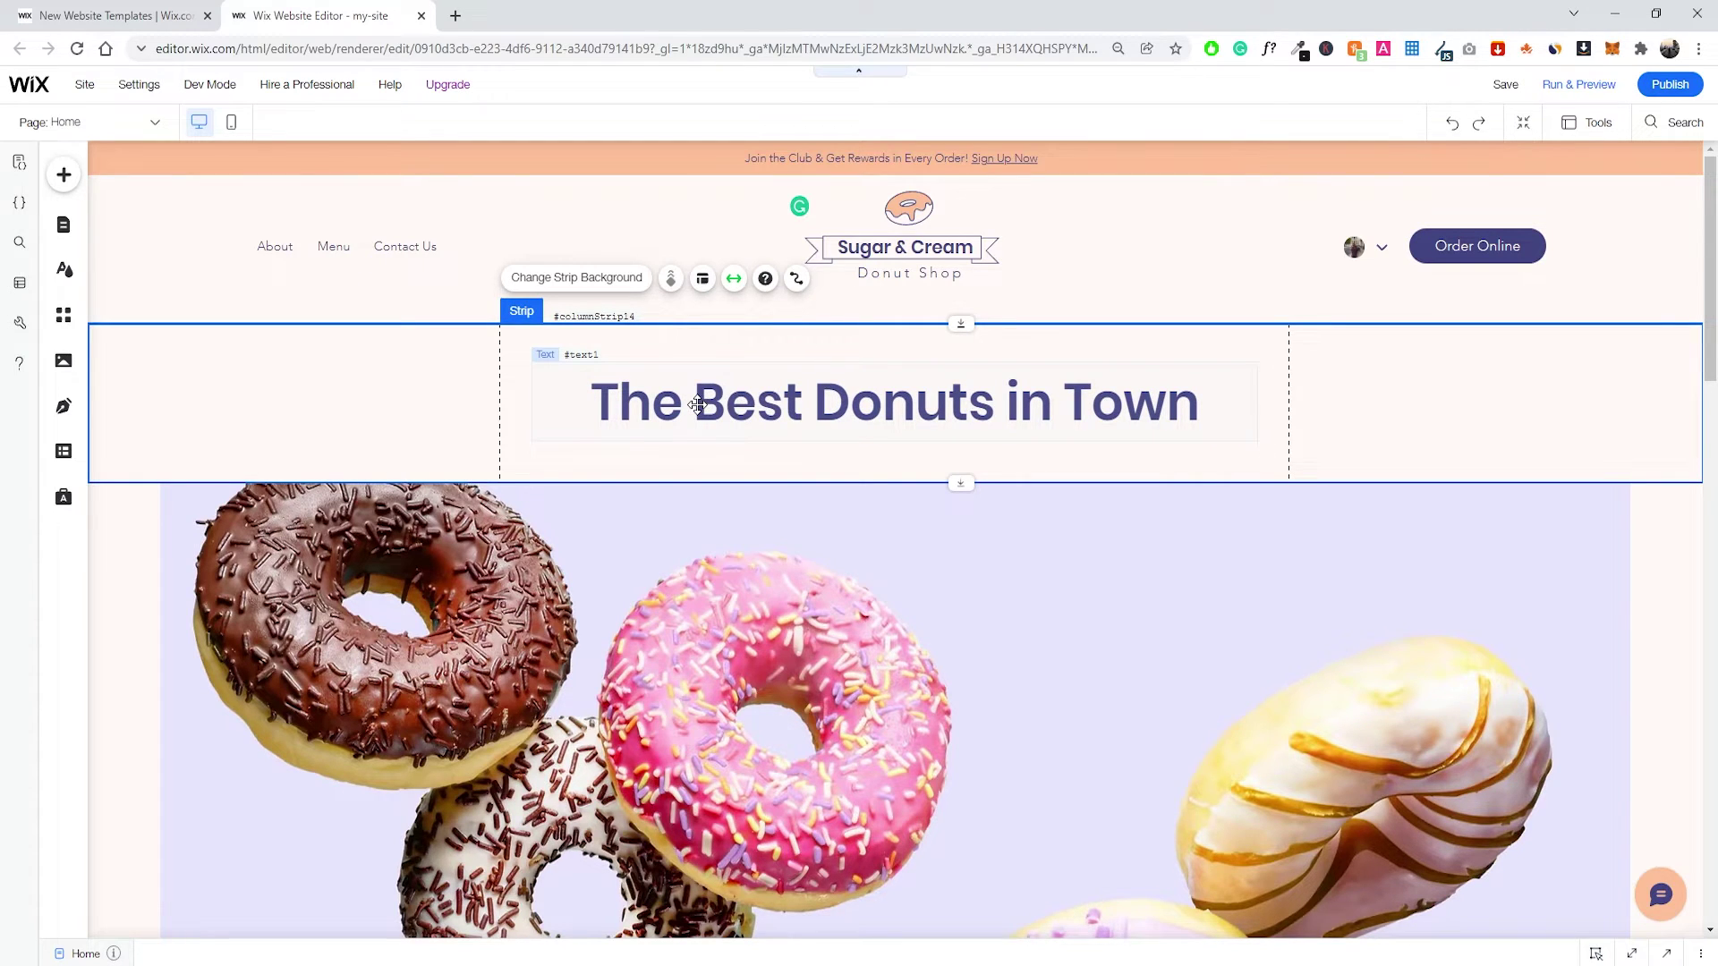
Examine how the heading strip, its title text and the donut image strip are structured on the home page.
scroll(697, 405, "down", 2)
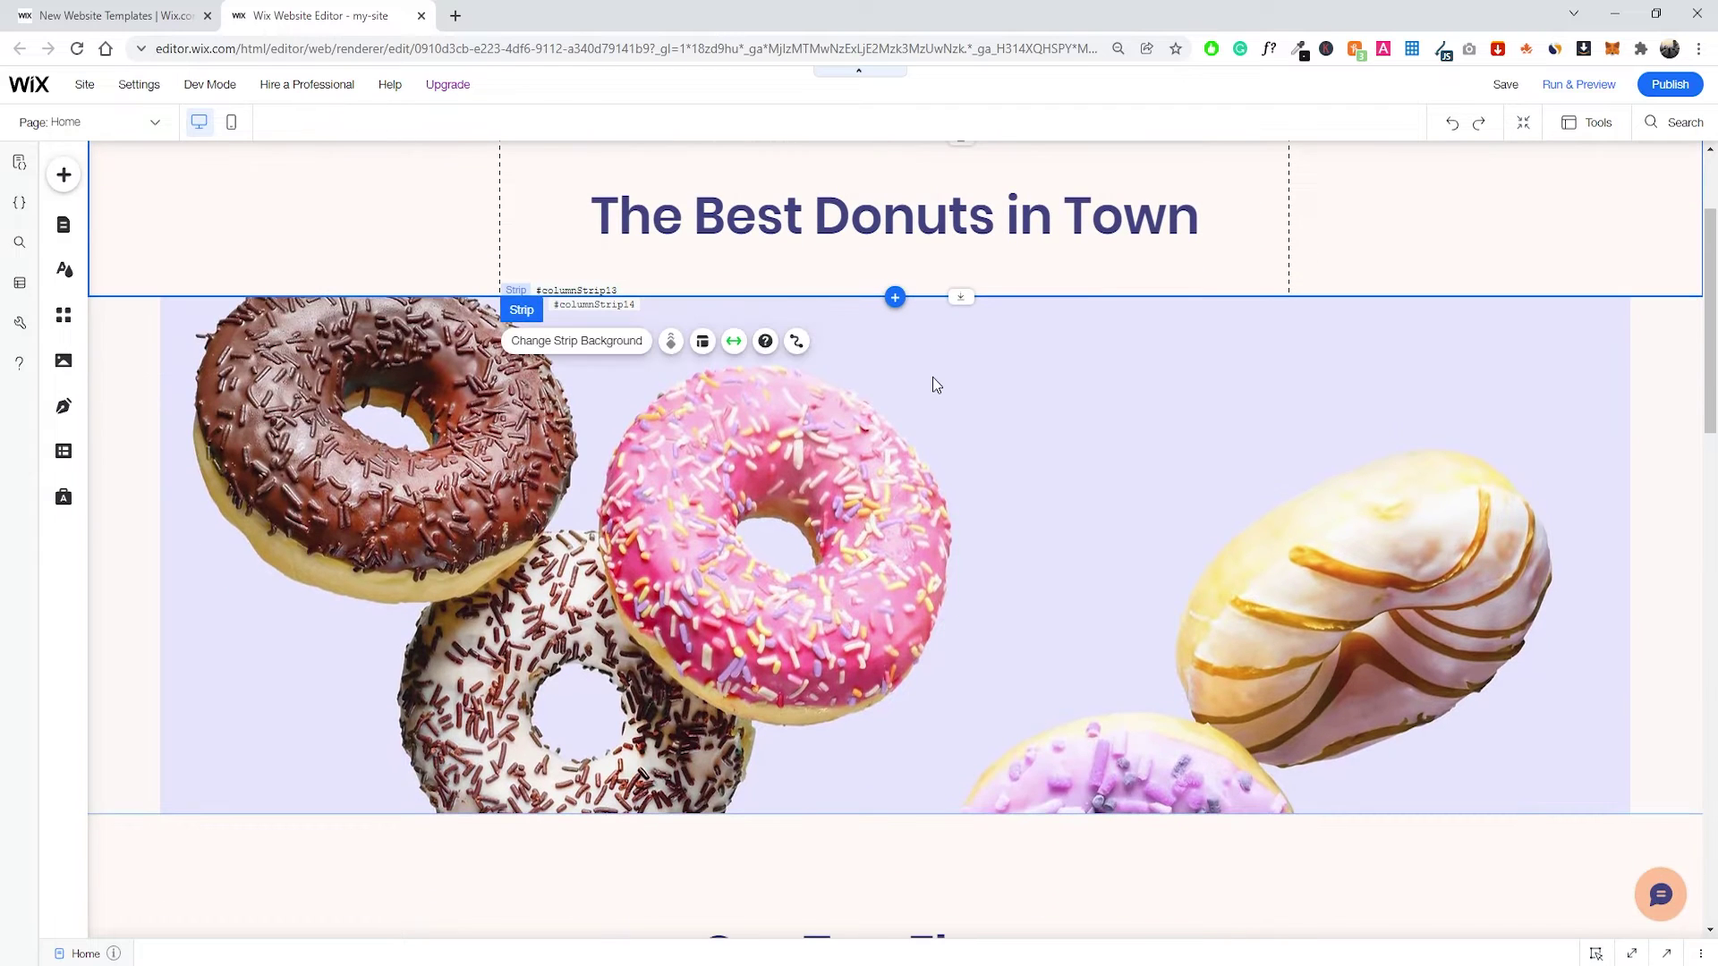
left_click(934, 373)
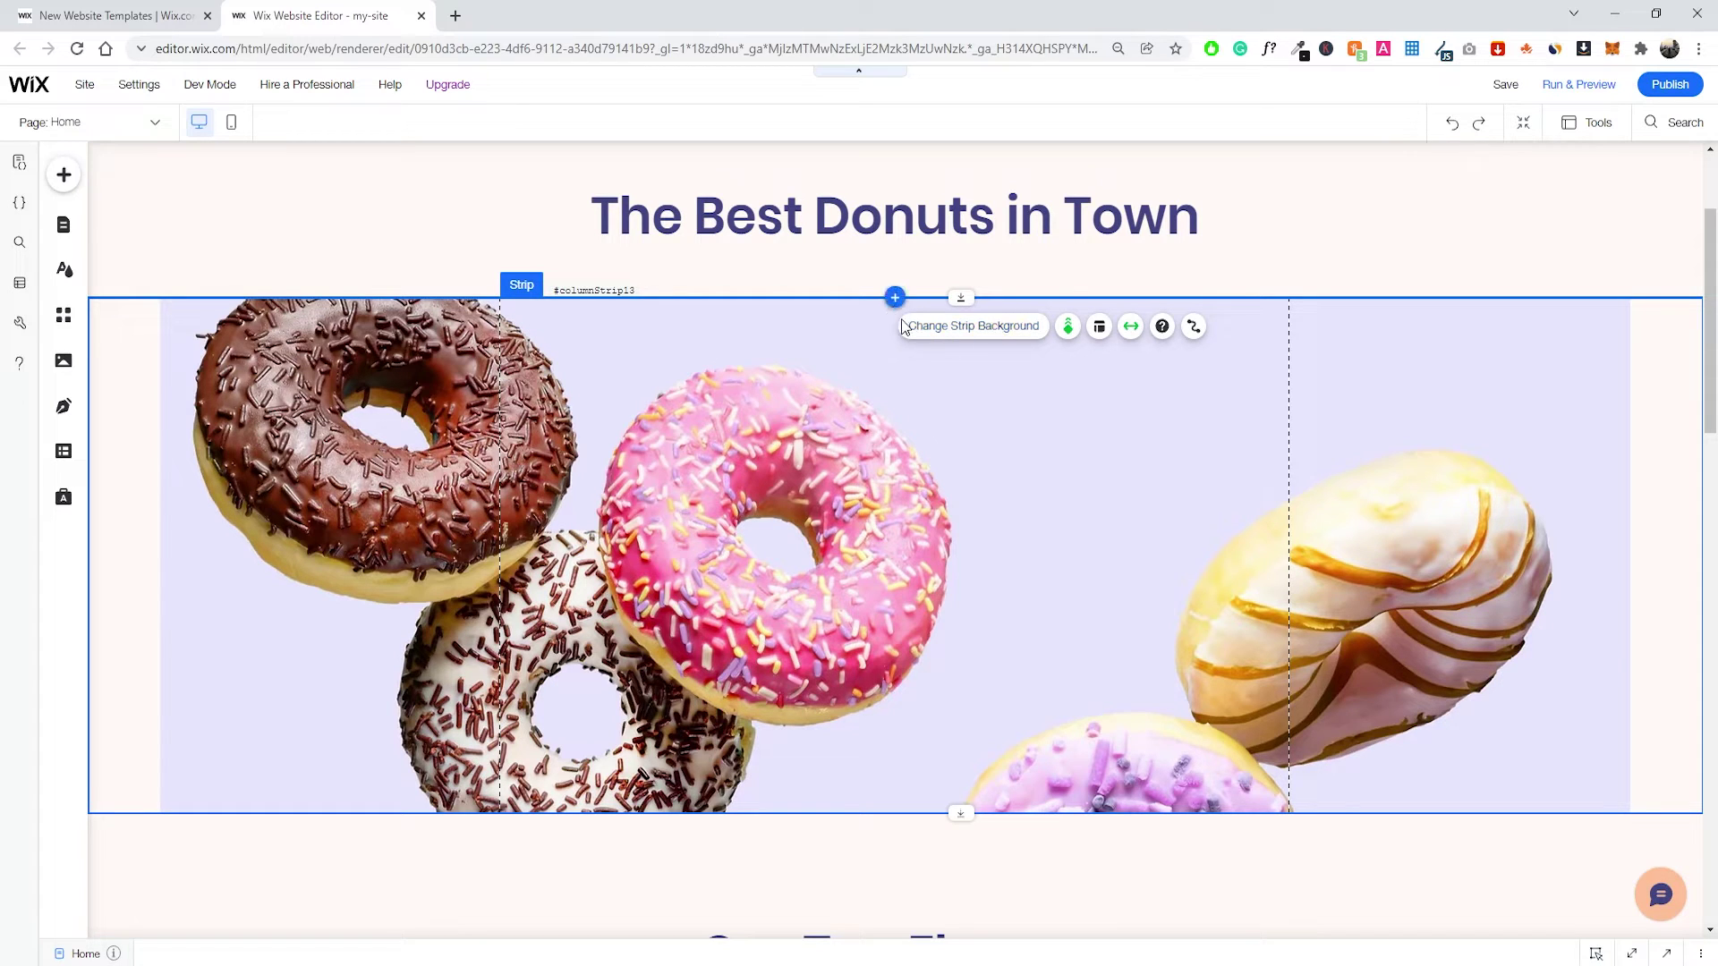
scroll(1297, 519, "down", 1)
scroll(1163, 491, "up", 1)
scroll(1106, 445, "up", 1)
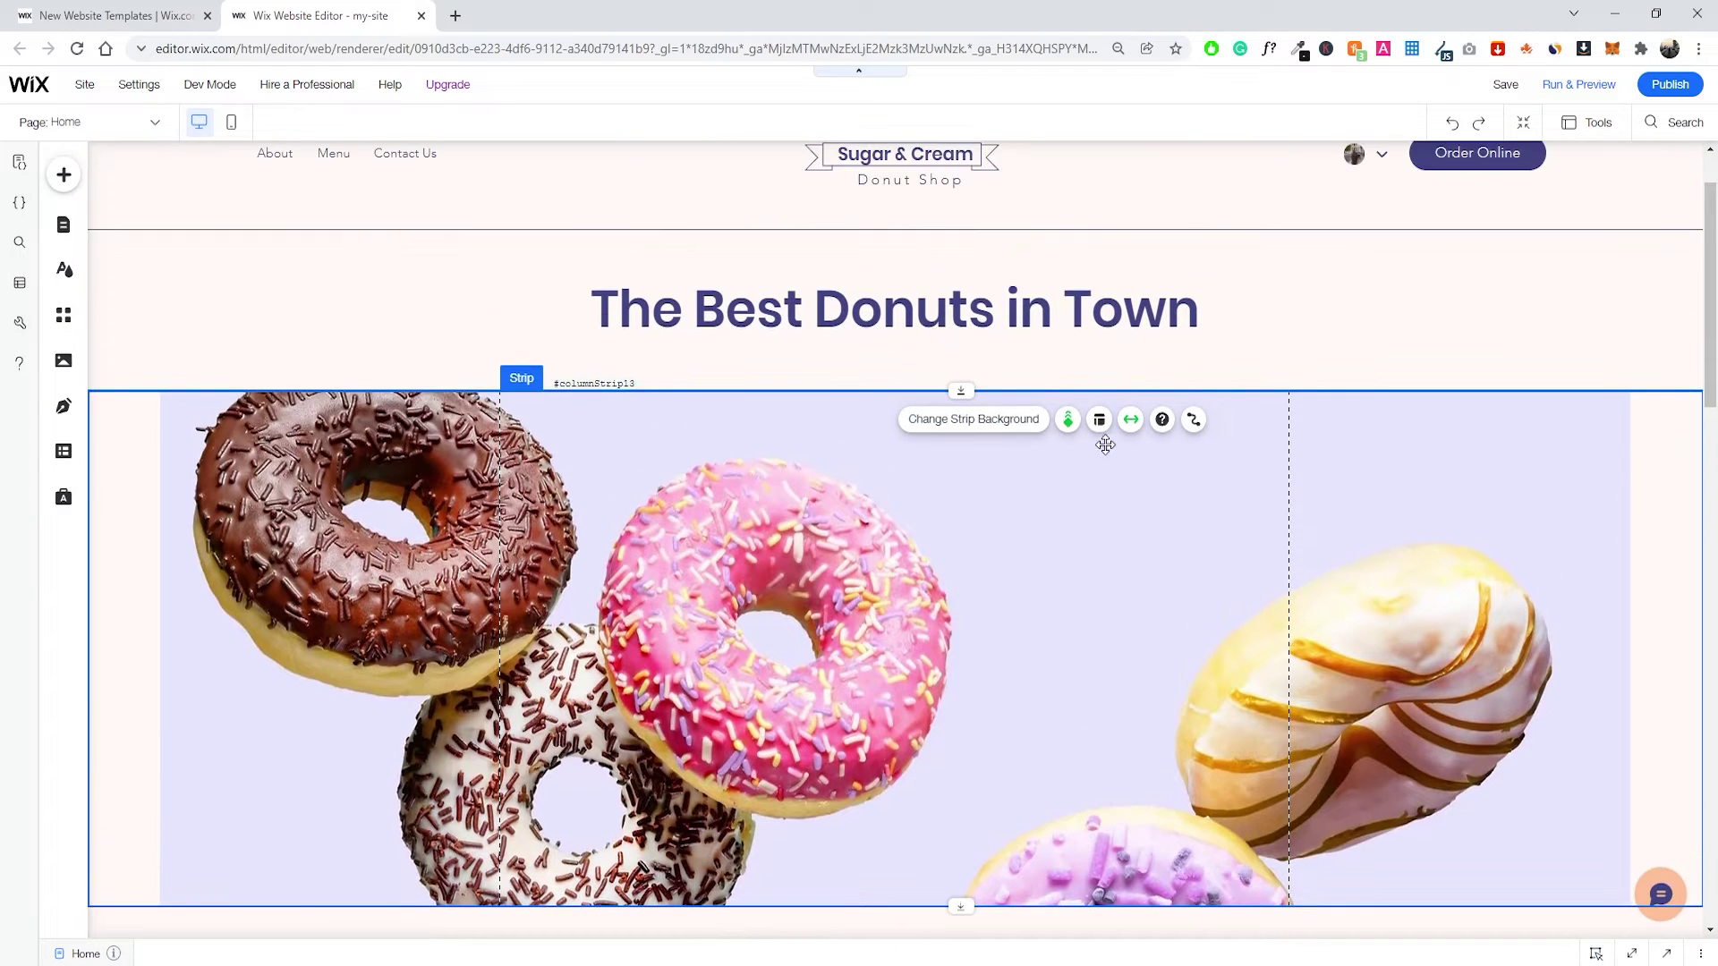
left_click(1409, 271)
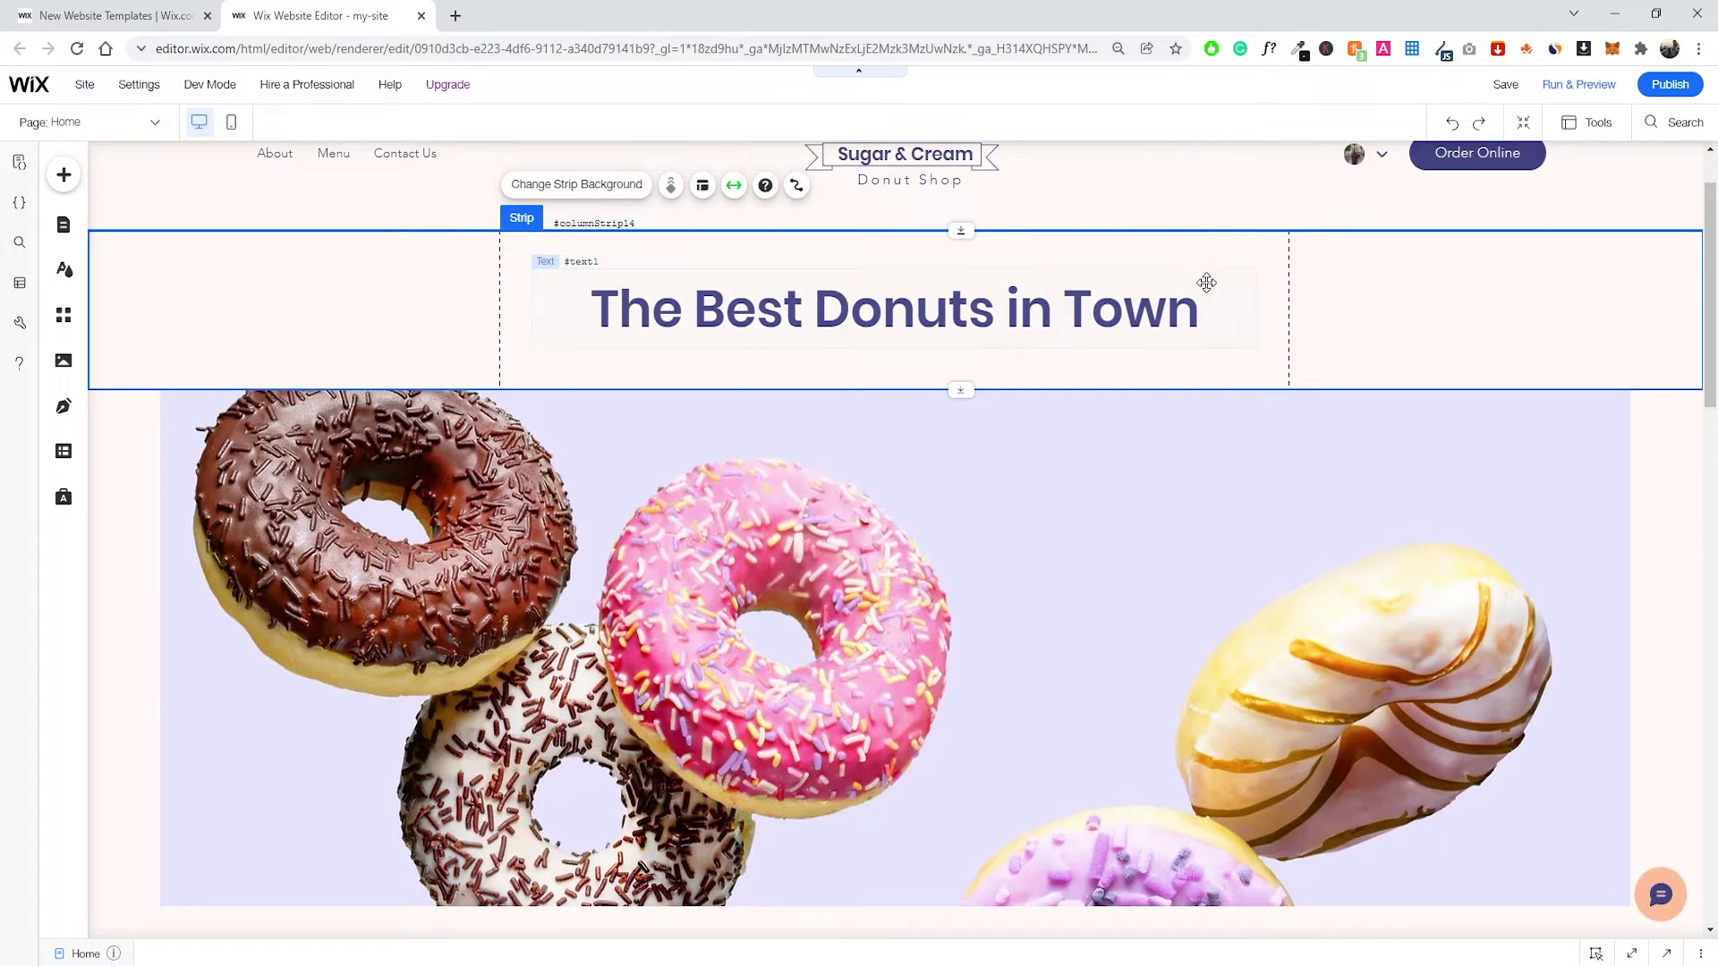
left_click(1014, 304)
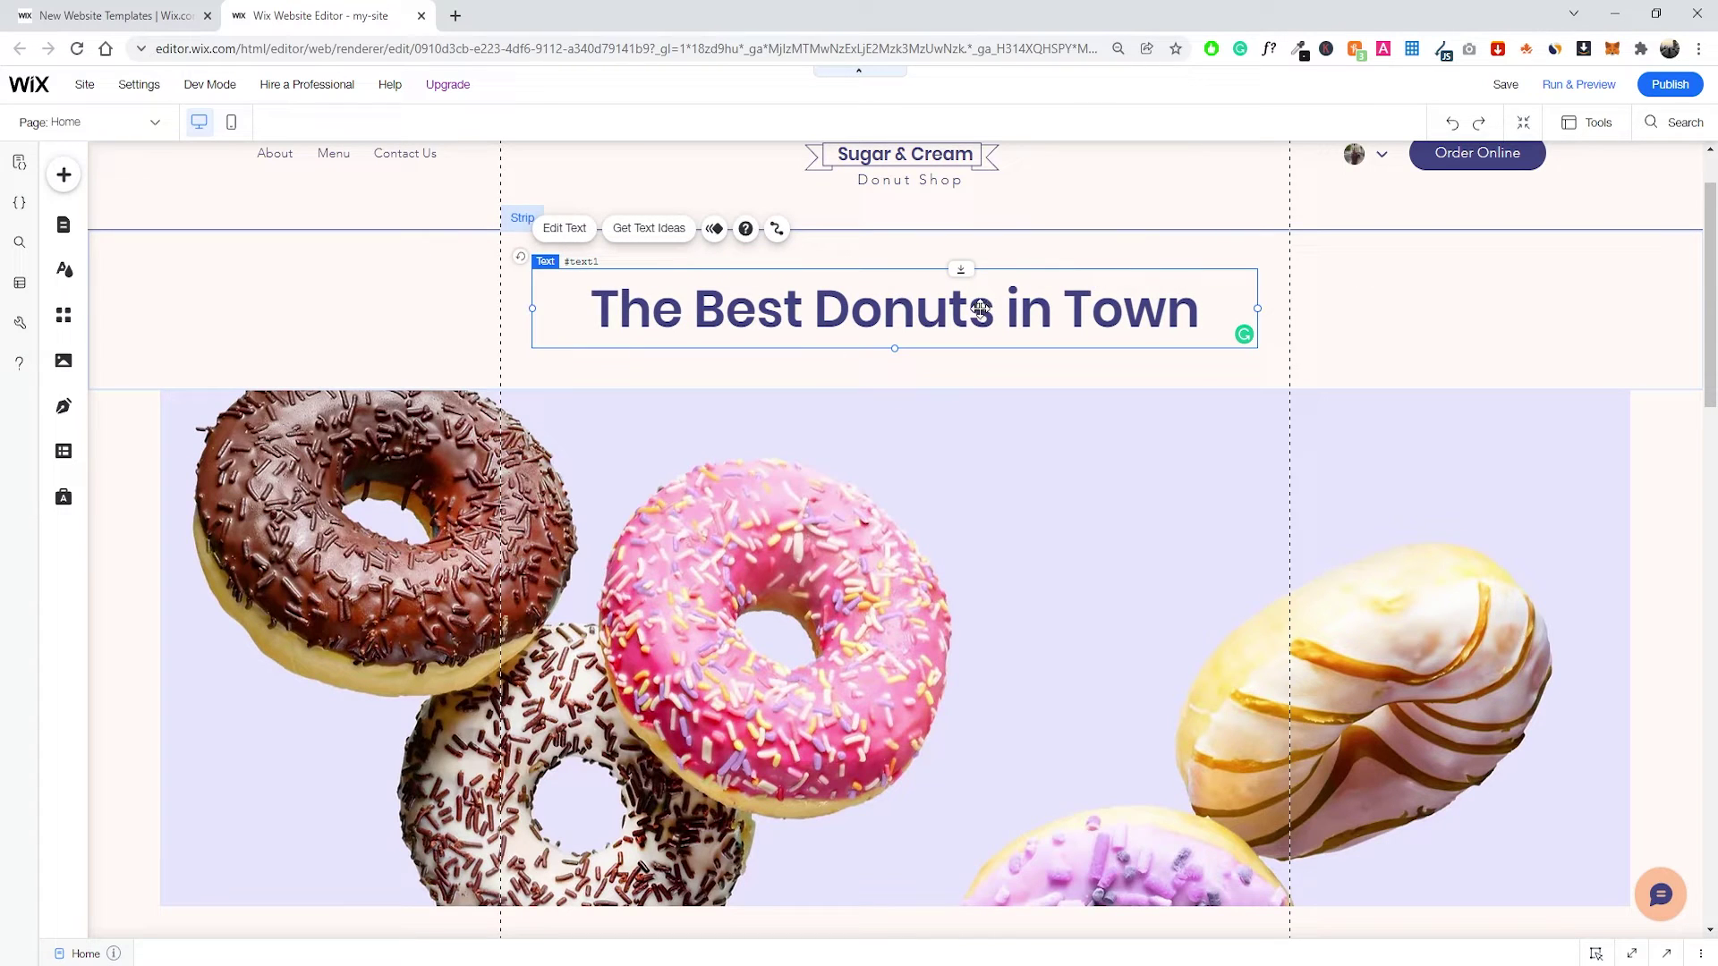
left_click(1331, 314)
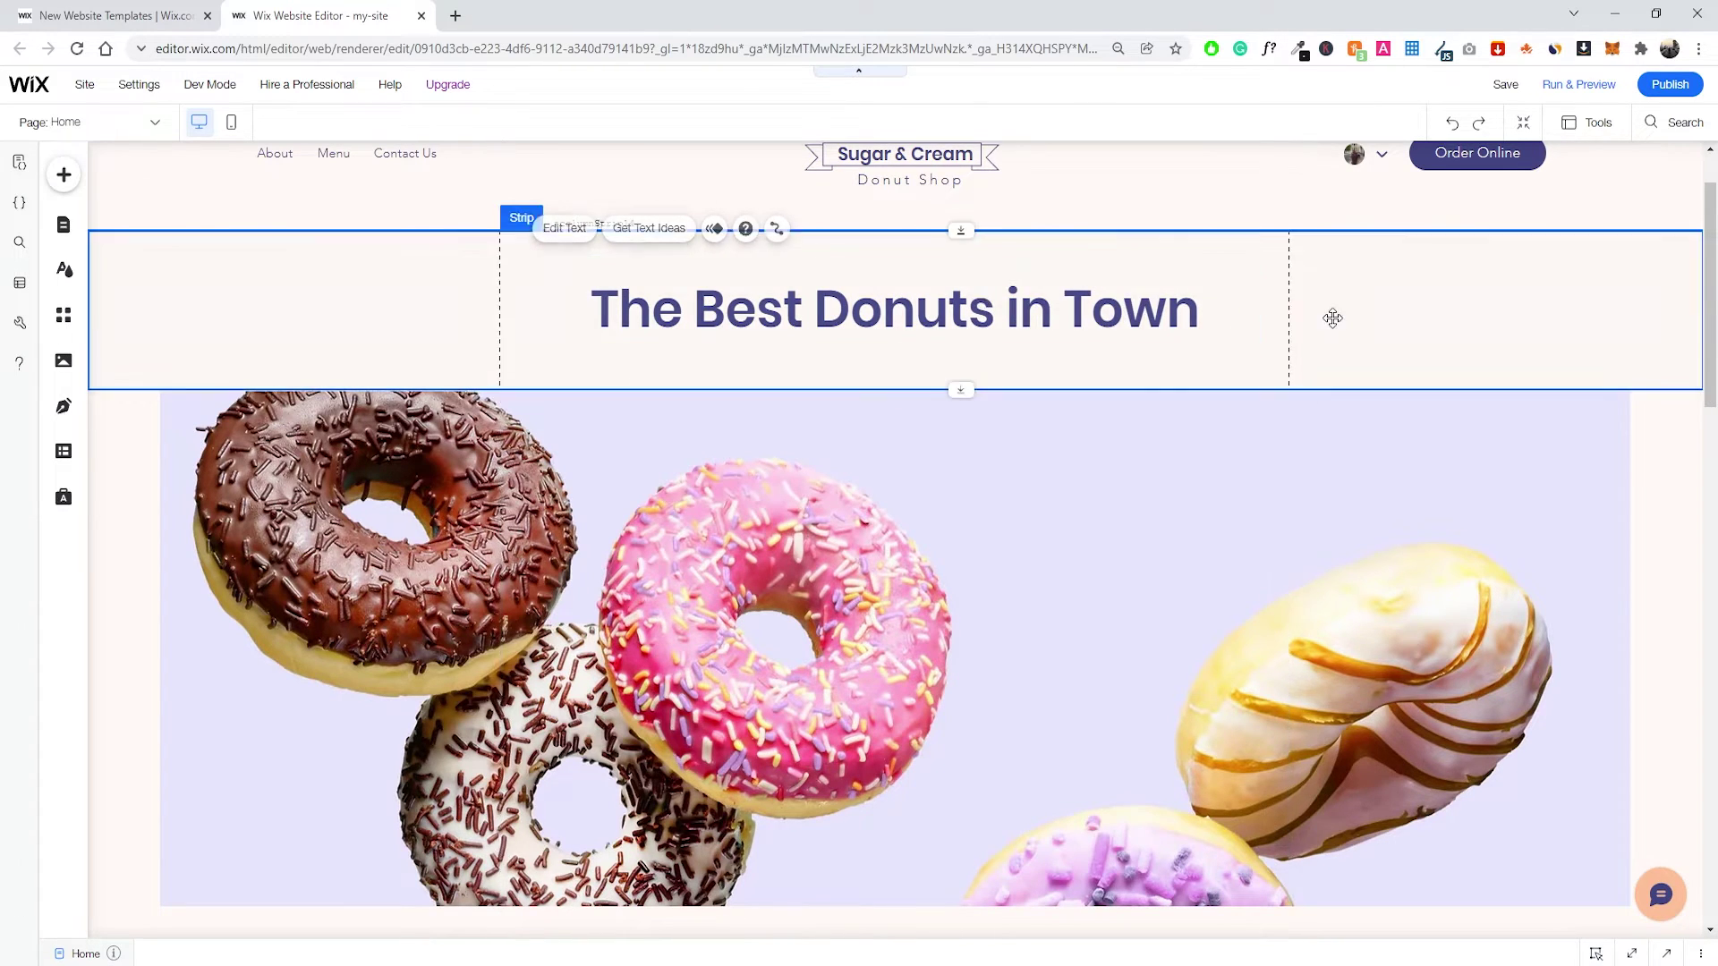
scroll(1399, 426, "down", 2)
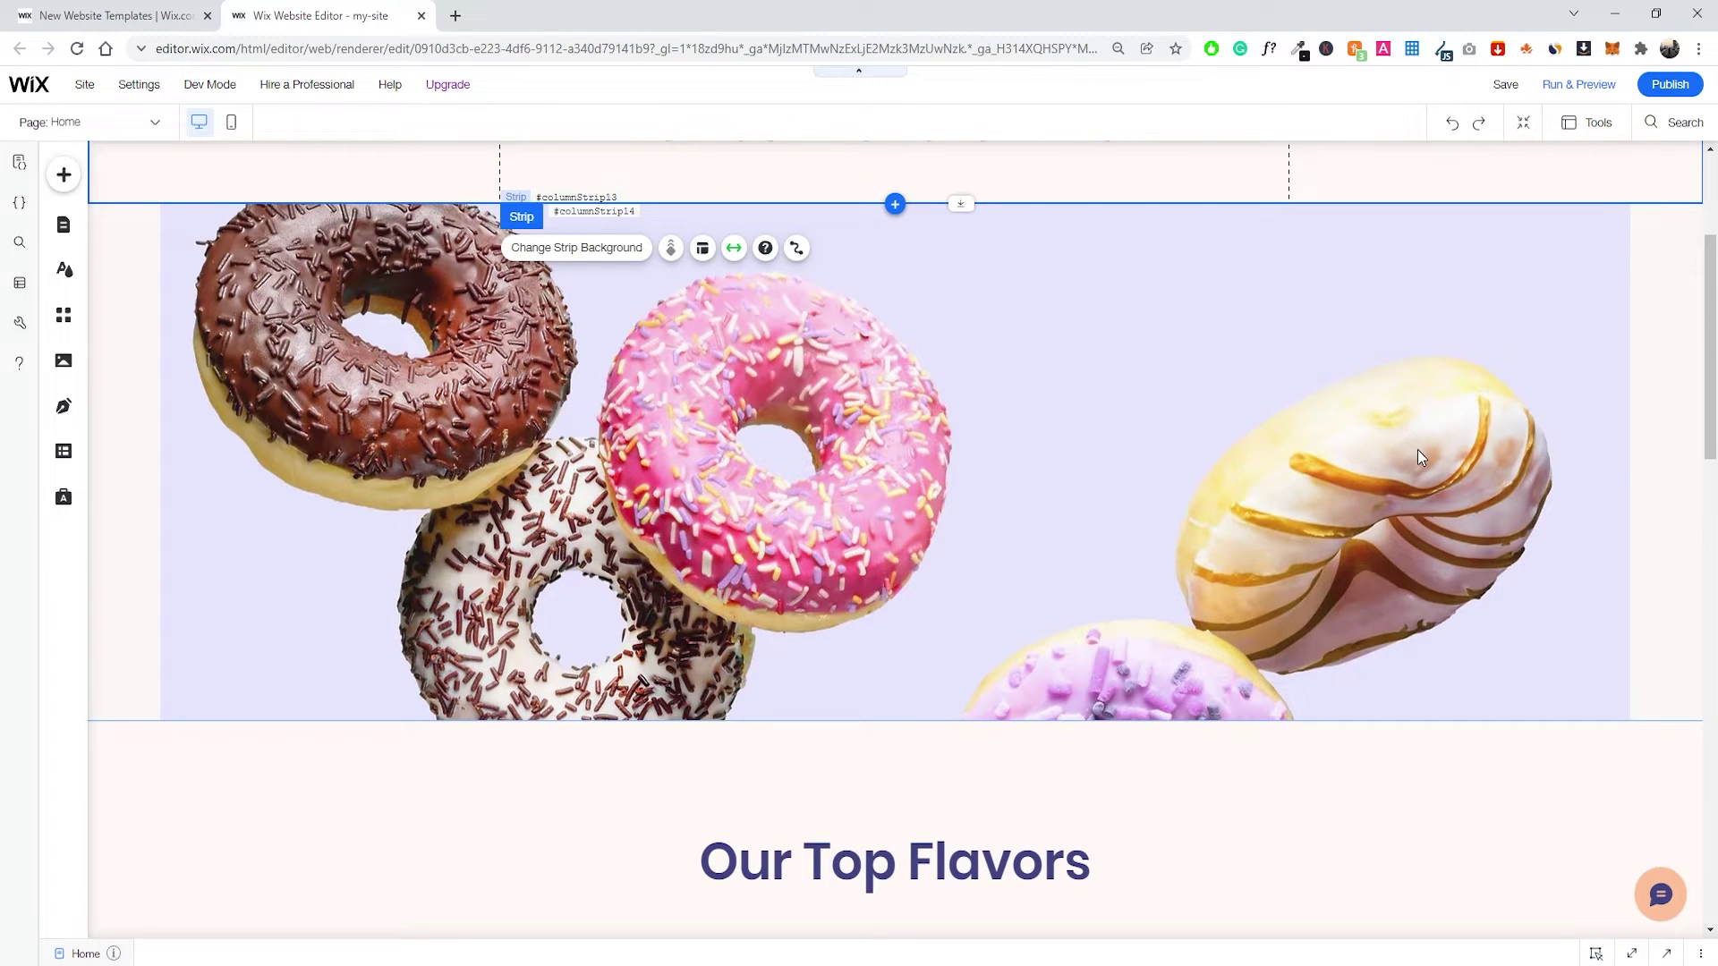
scroll(1417, 449, "up", 1)
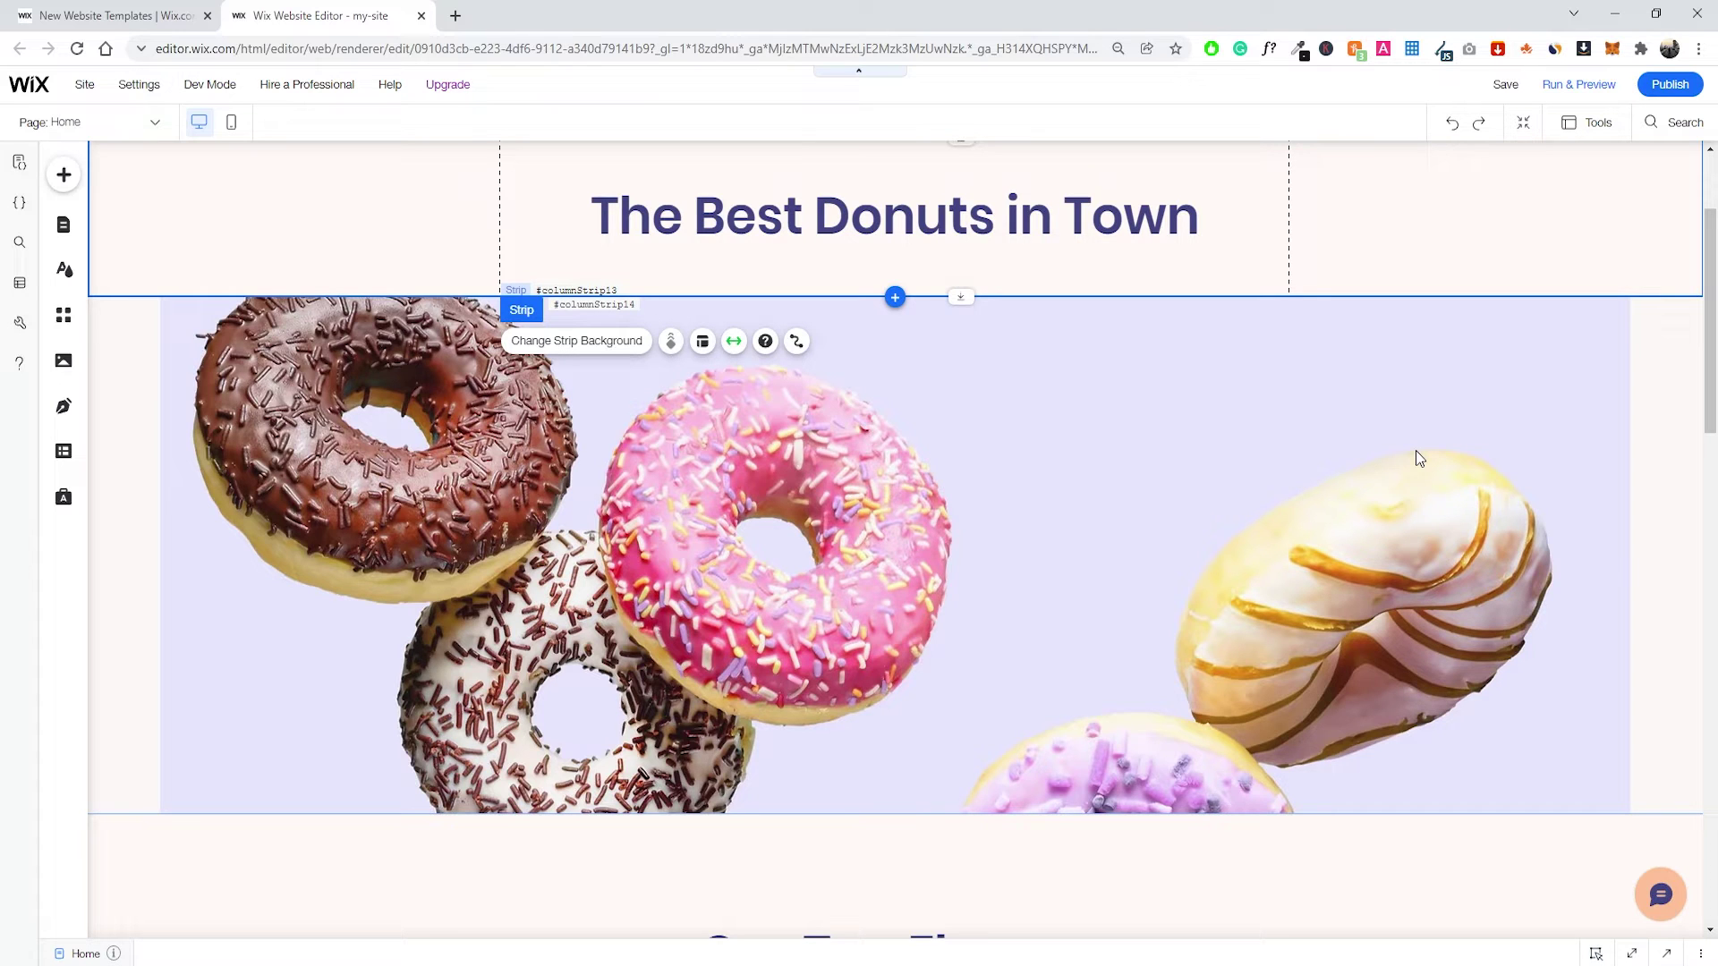
scroll(1357, 447, "up", 2)
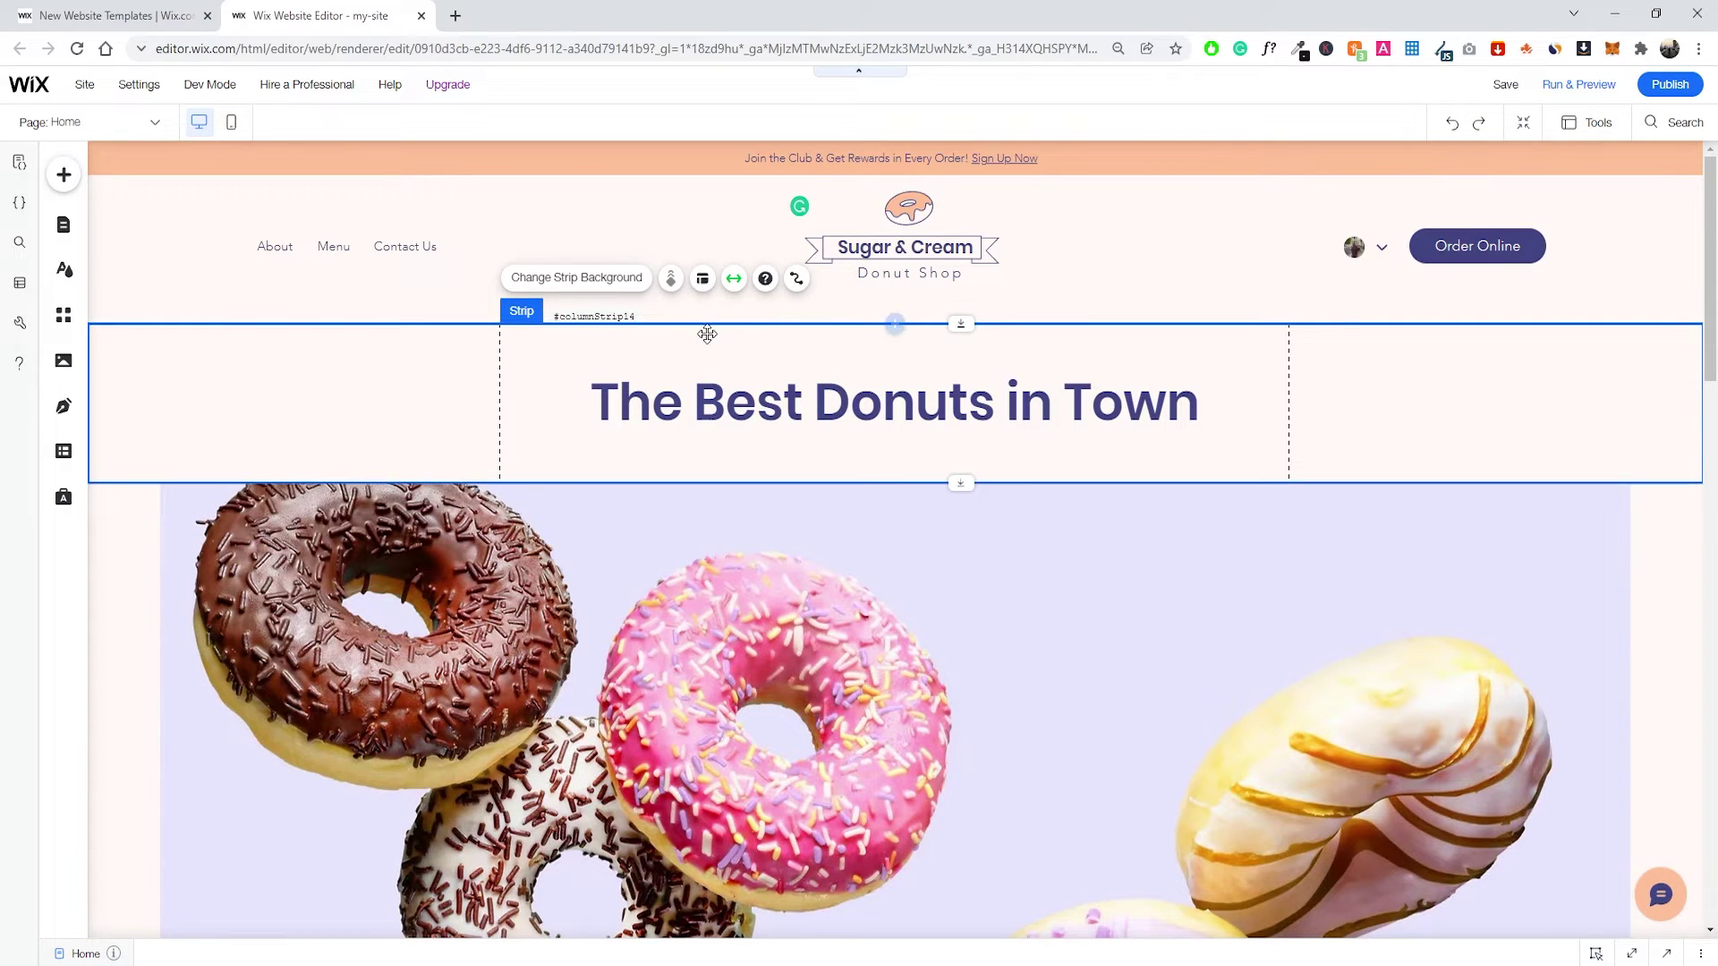
scroll(1205, 473, "down", 1)
scroll(1205, 473, "down", 2)
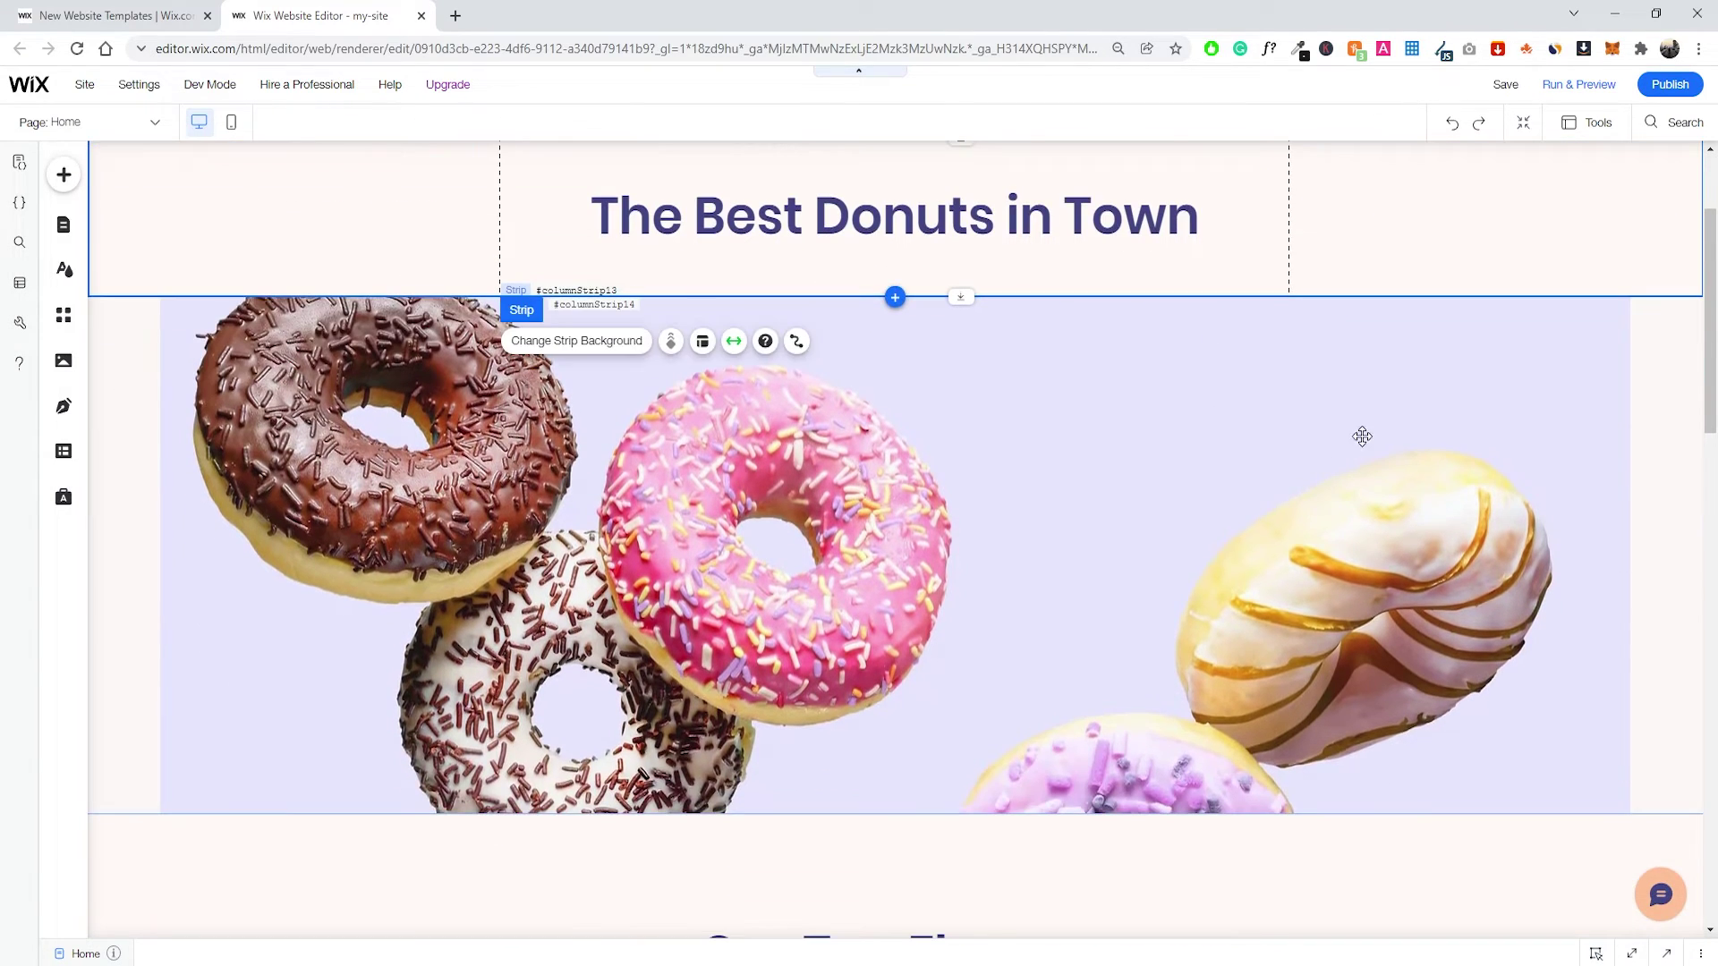
In the donut strip's background image settings, keep image opacity at 100 and set the opacity of the color behind the image to 93%.
left_click(1356, 434)
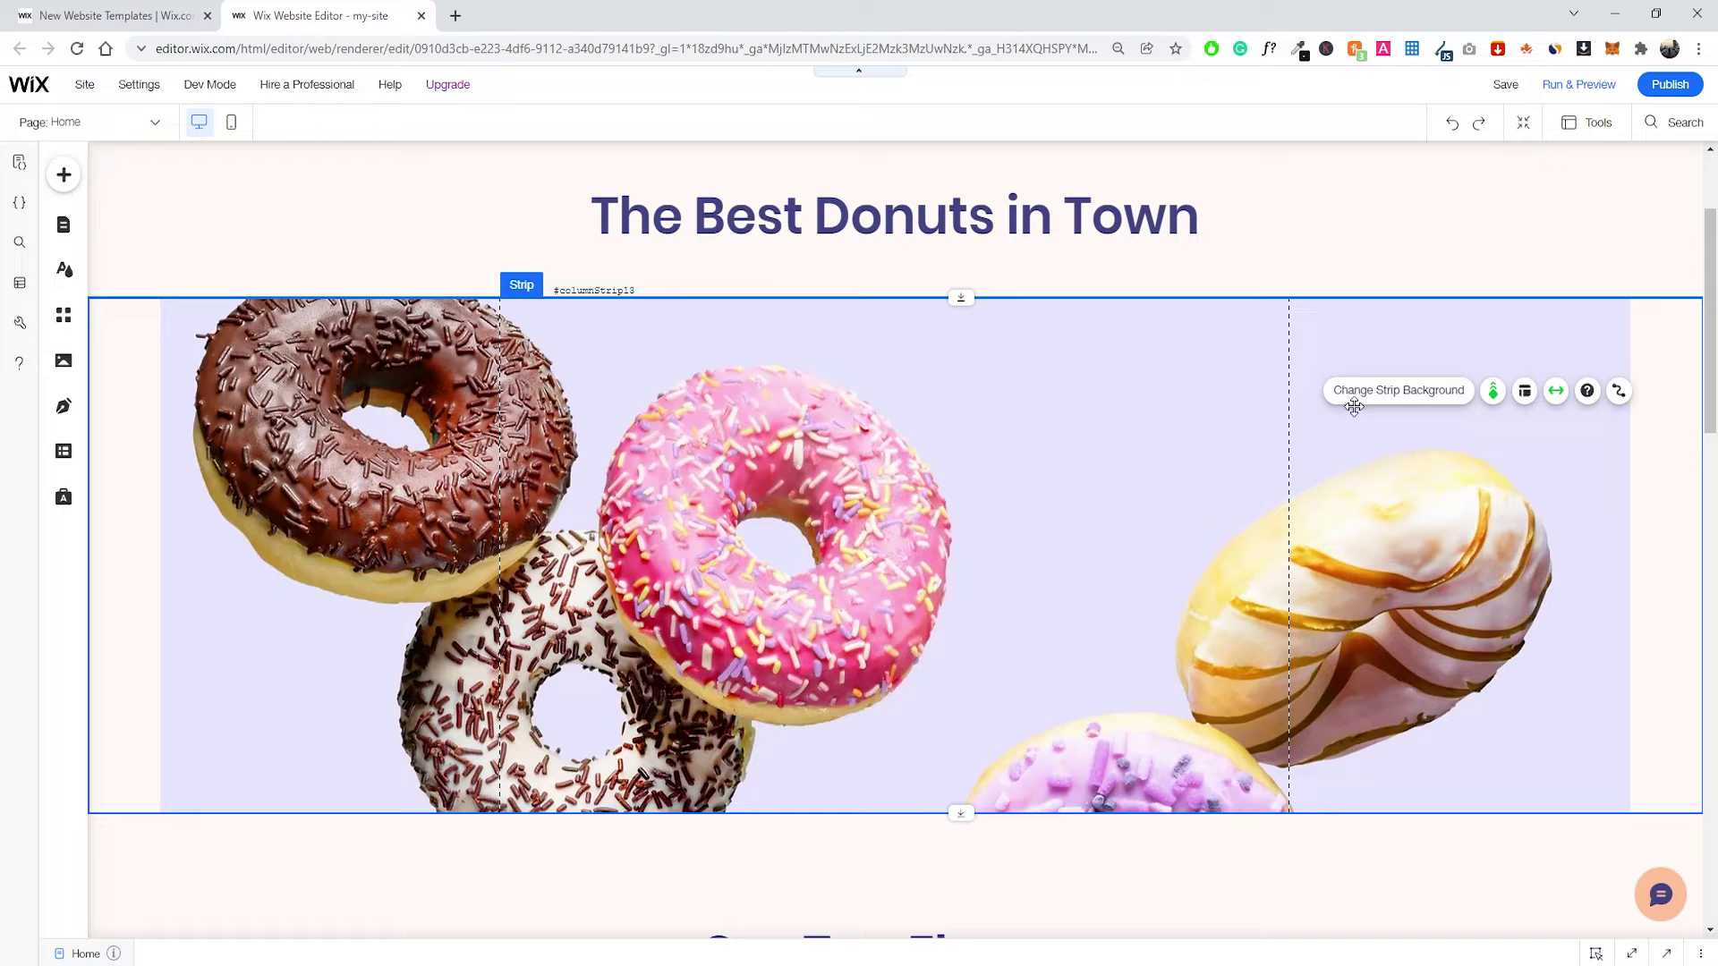
left_click(1388, 399)
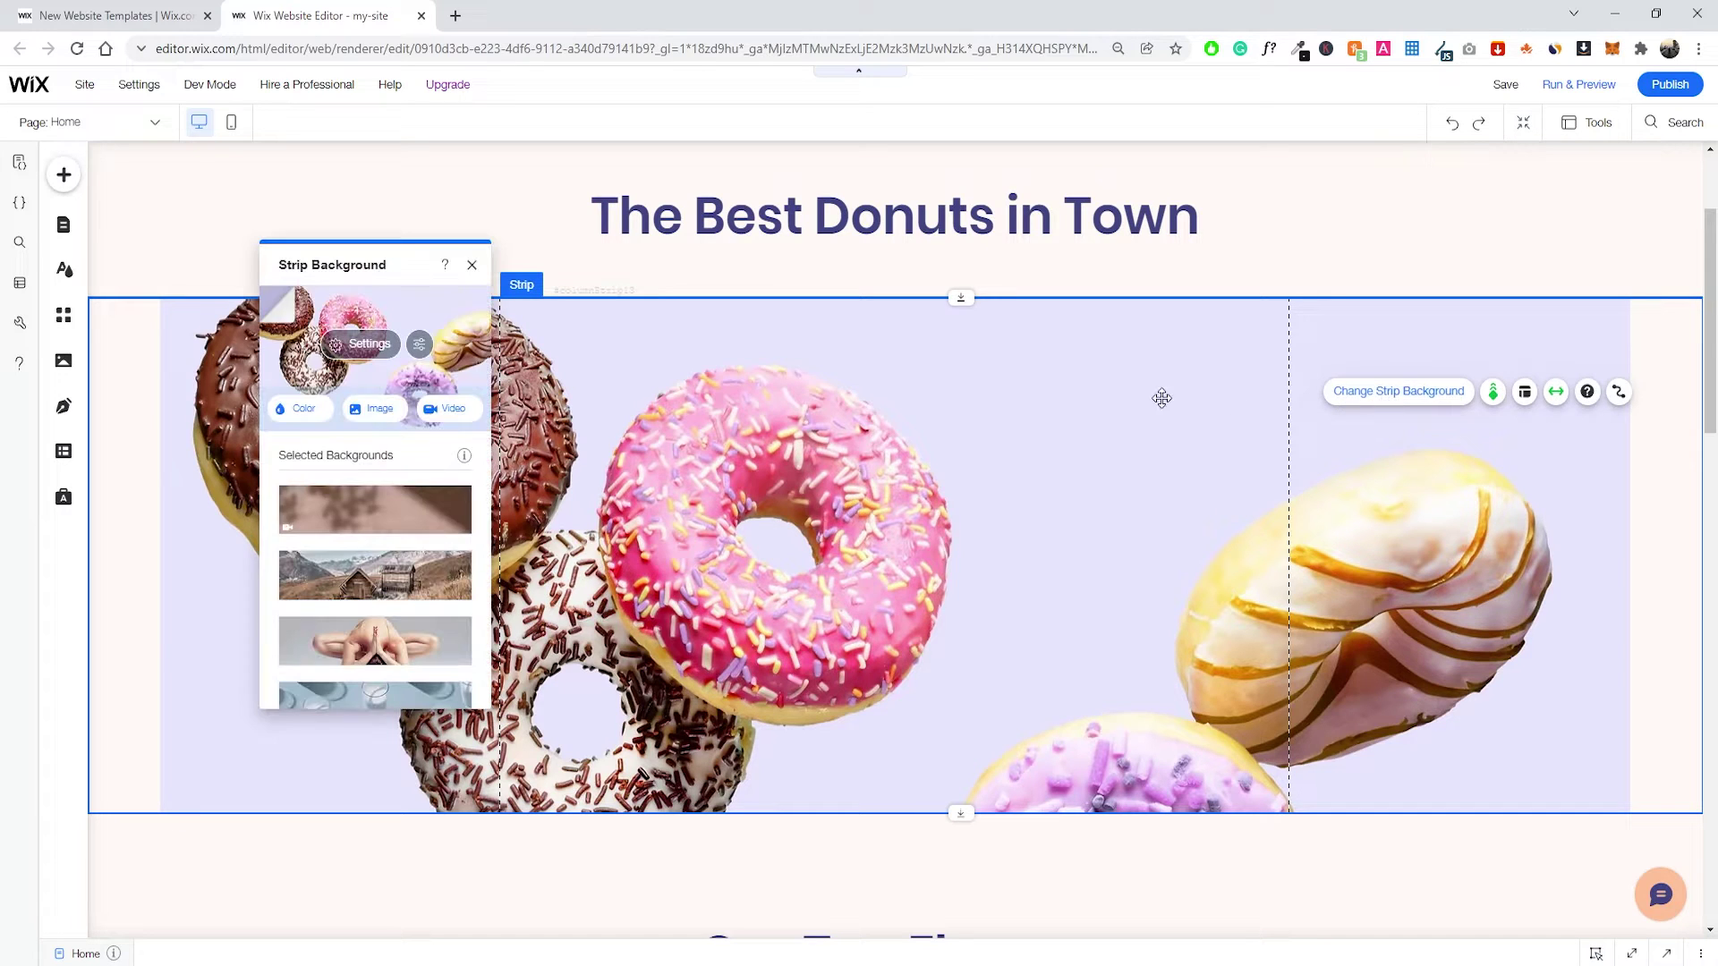
left_click(367, 345)
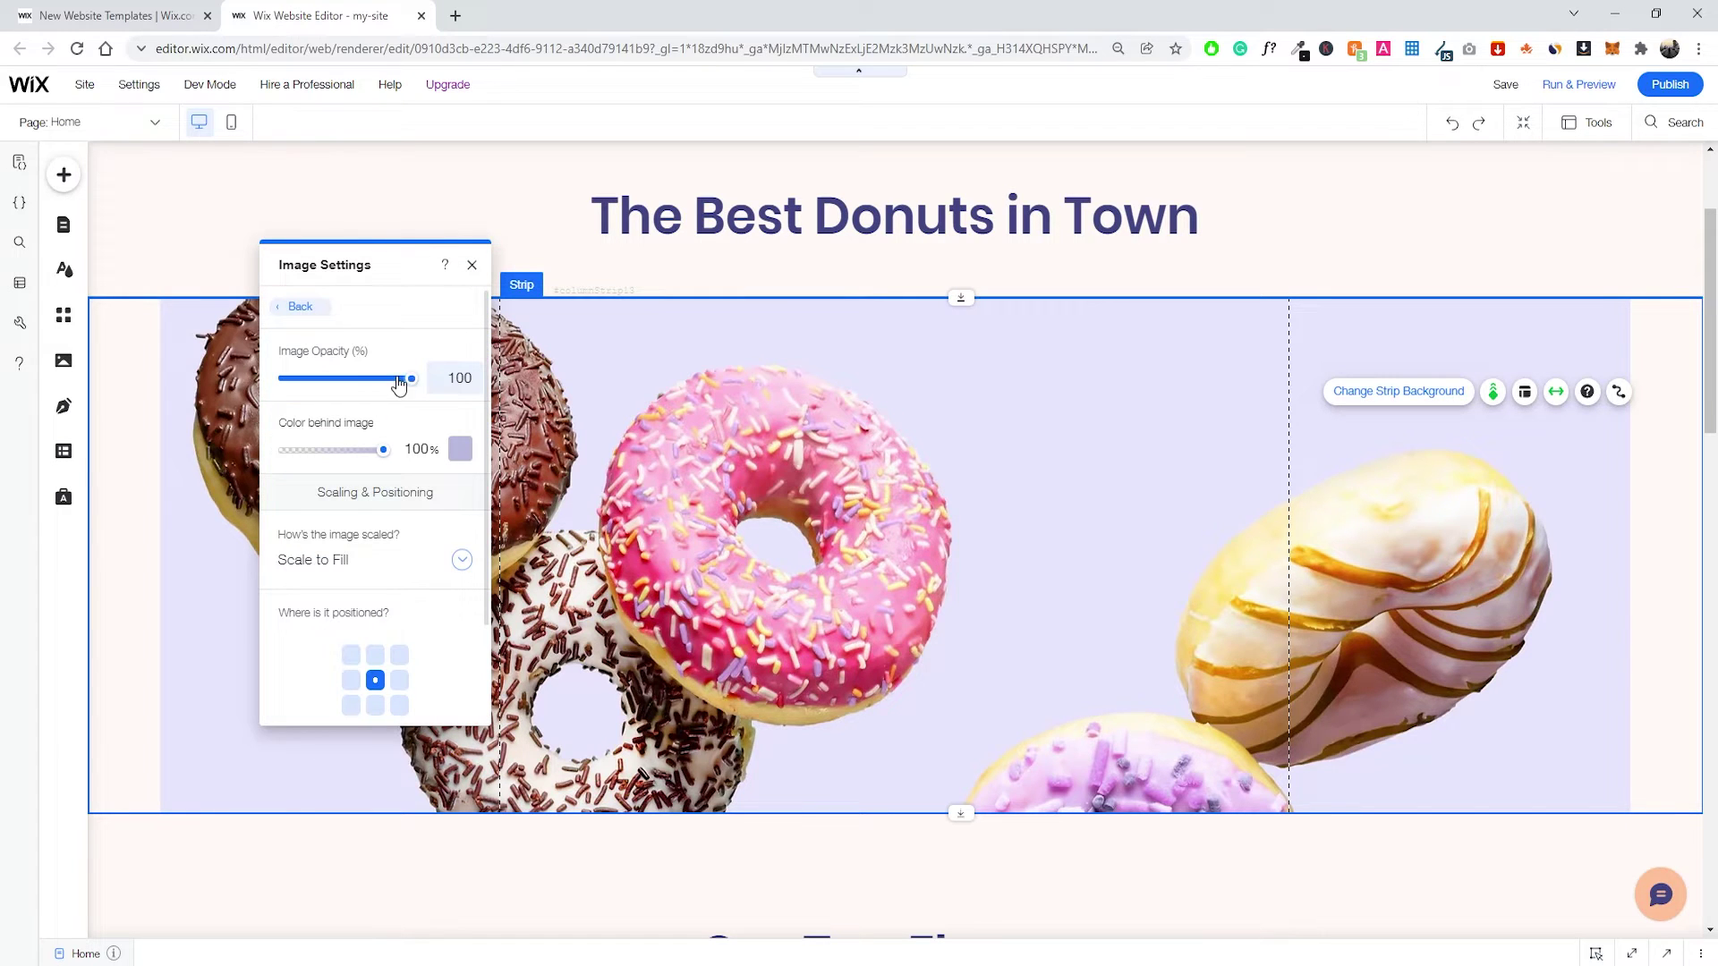
mouse_move(398, 383)
left_mouse_down()
mouse_move(265, 381)
mouse_move(414, 379)
left_mouse_up()
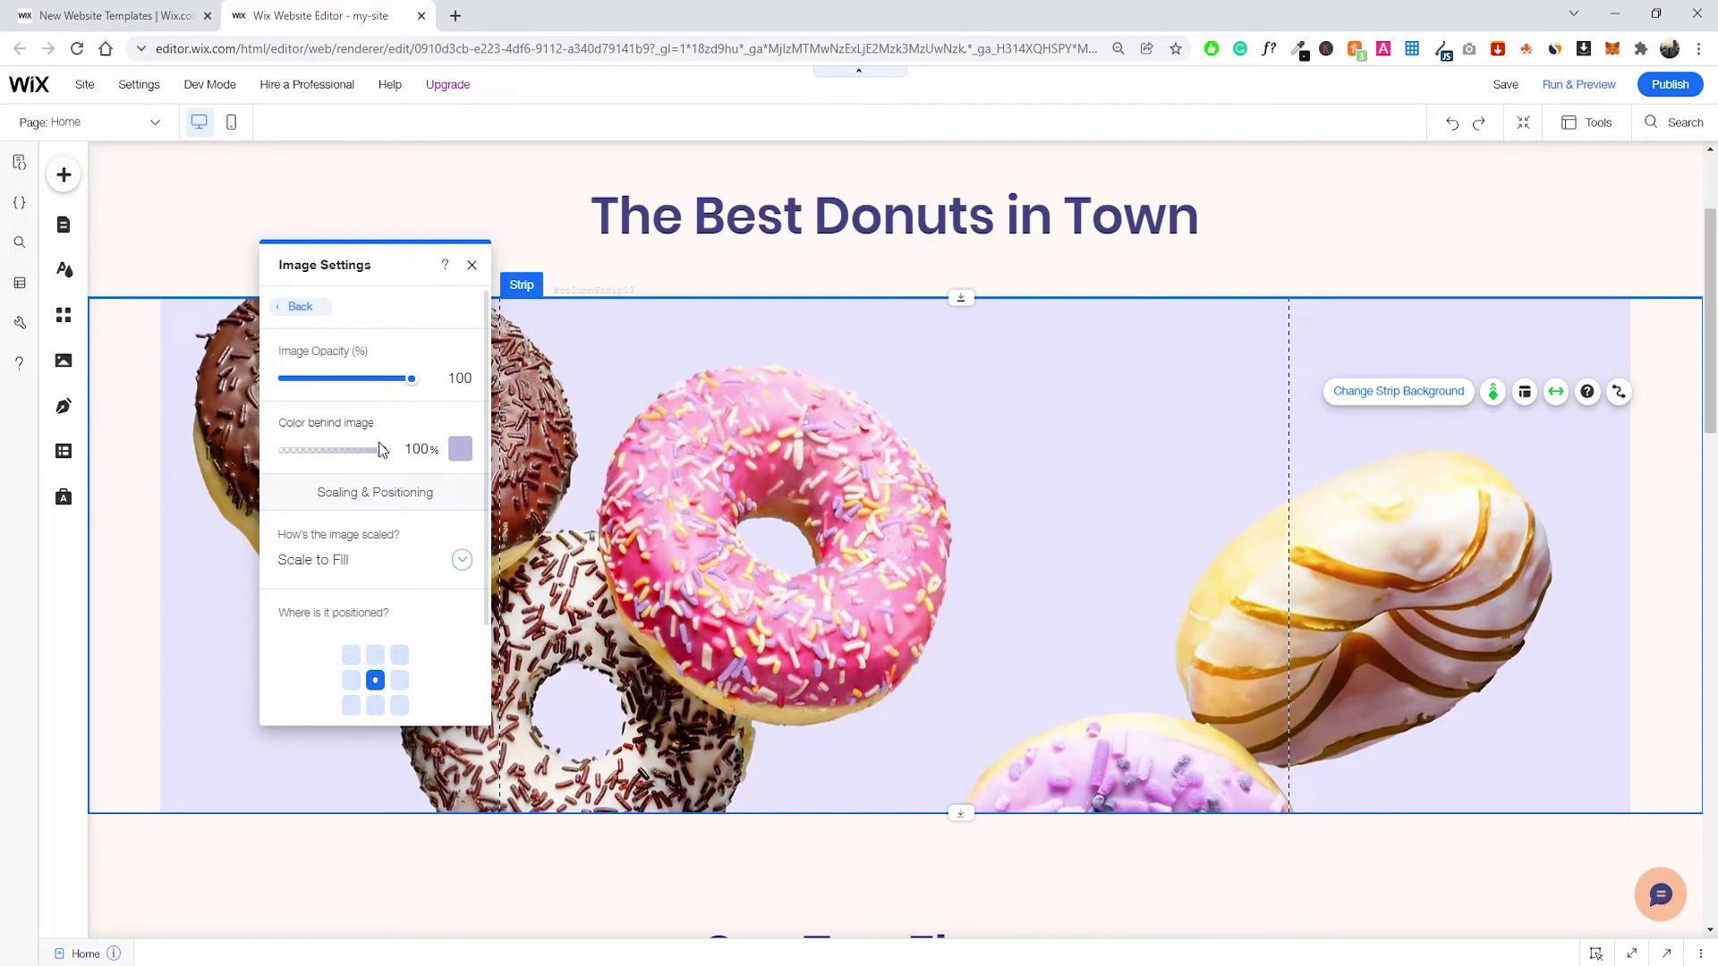
mouse_move(379, 446)
left_mouse_down()
mouse_move(355, 460)
mouse_move(394, 454)
left_mouse_up()
Try the green #3F7B61 as the color behind the donut strip's image.
left_click(459, 449)
left_click(576, 624)
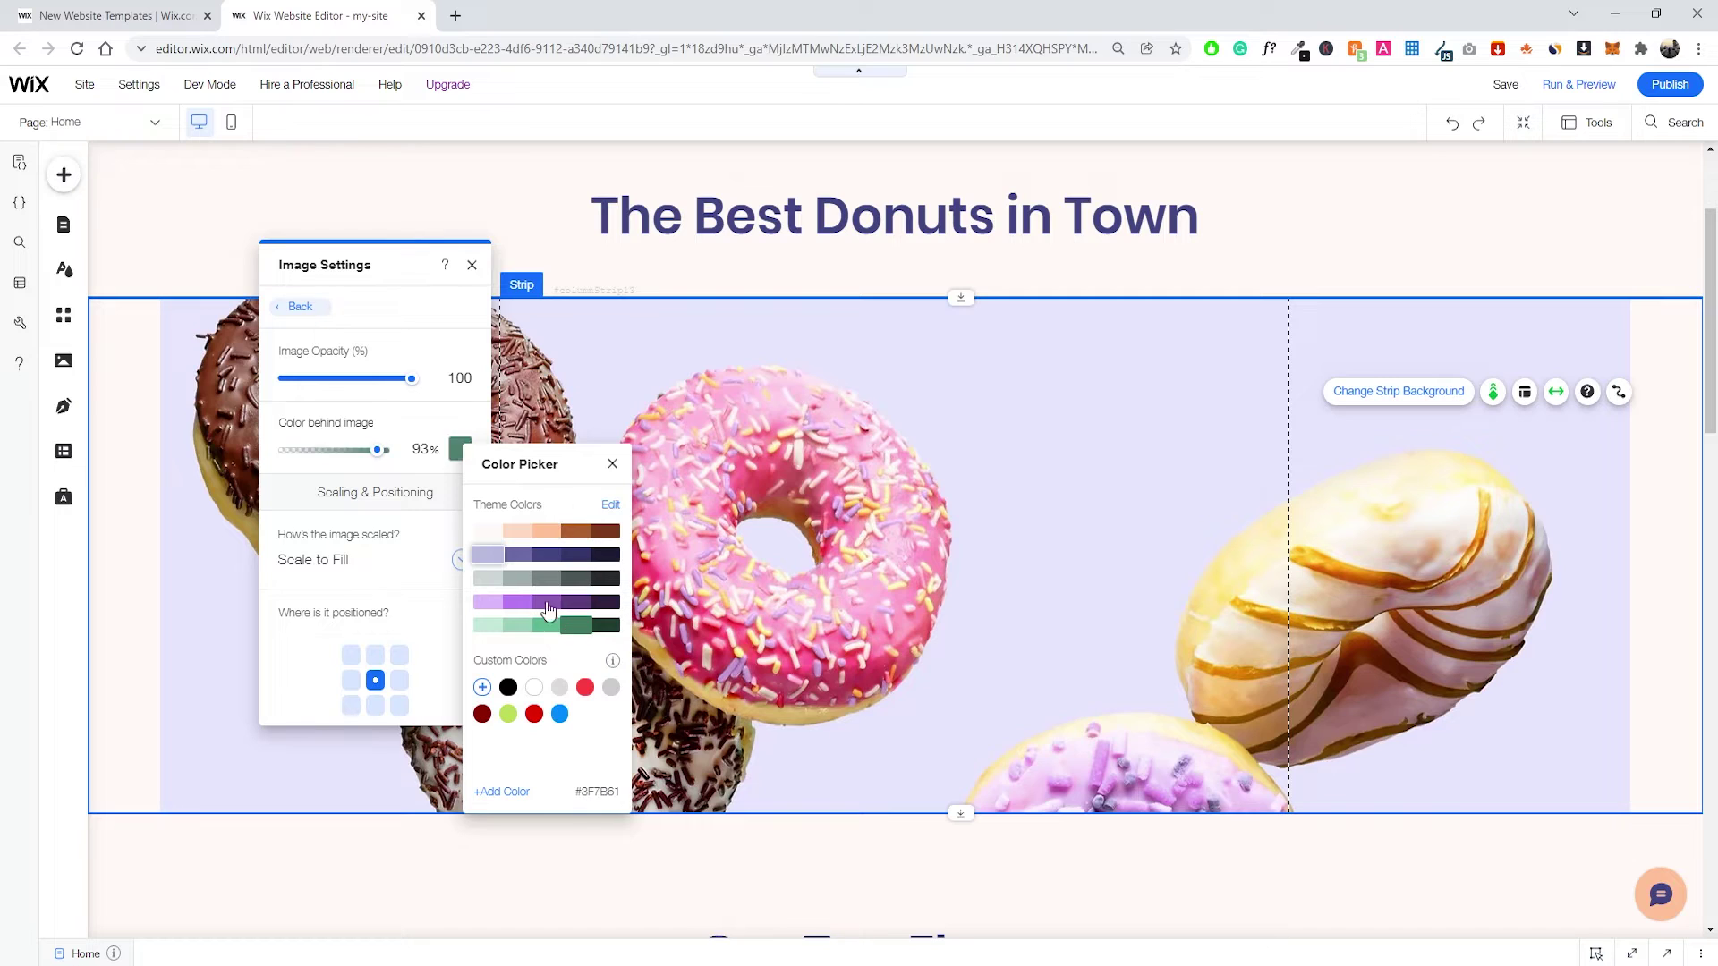
left_click(612, 464)
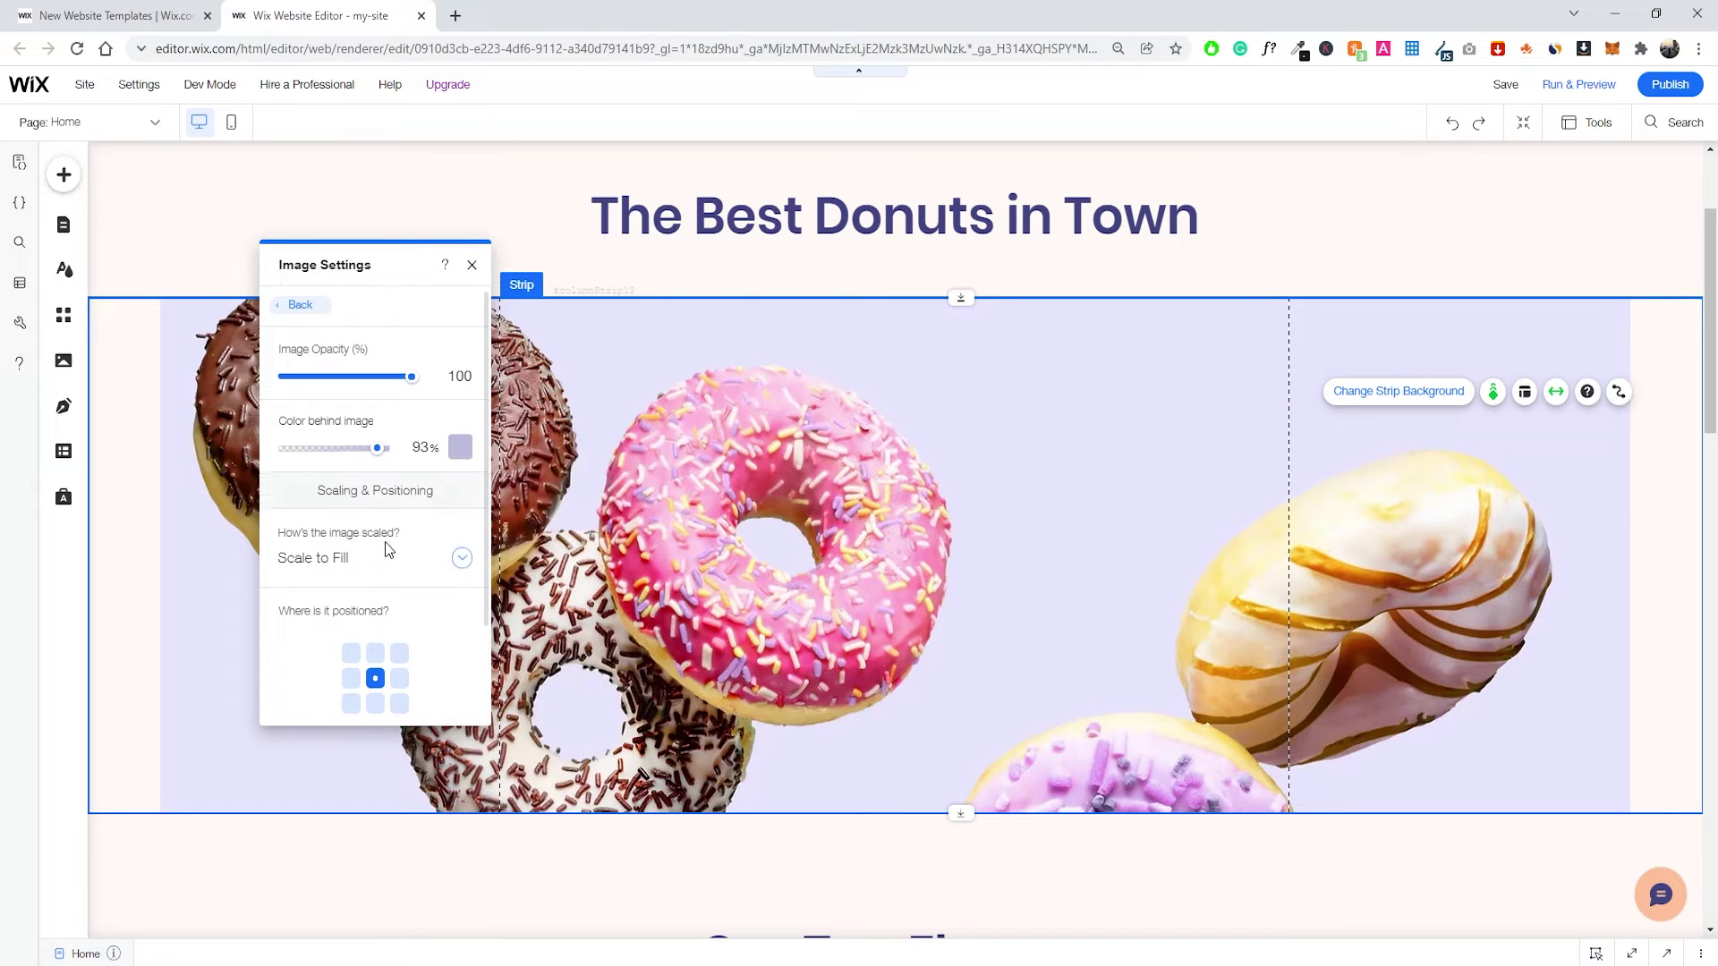
Try the Tile scaling on the donut strip's background image and return it to Scale to Fill.
scroll(389, 549, "down", 1)
left_click(374, 477)
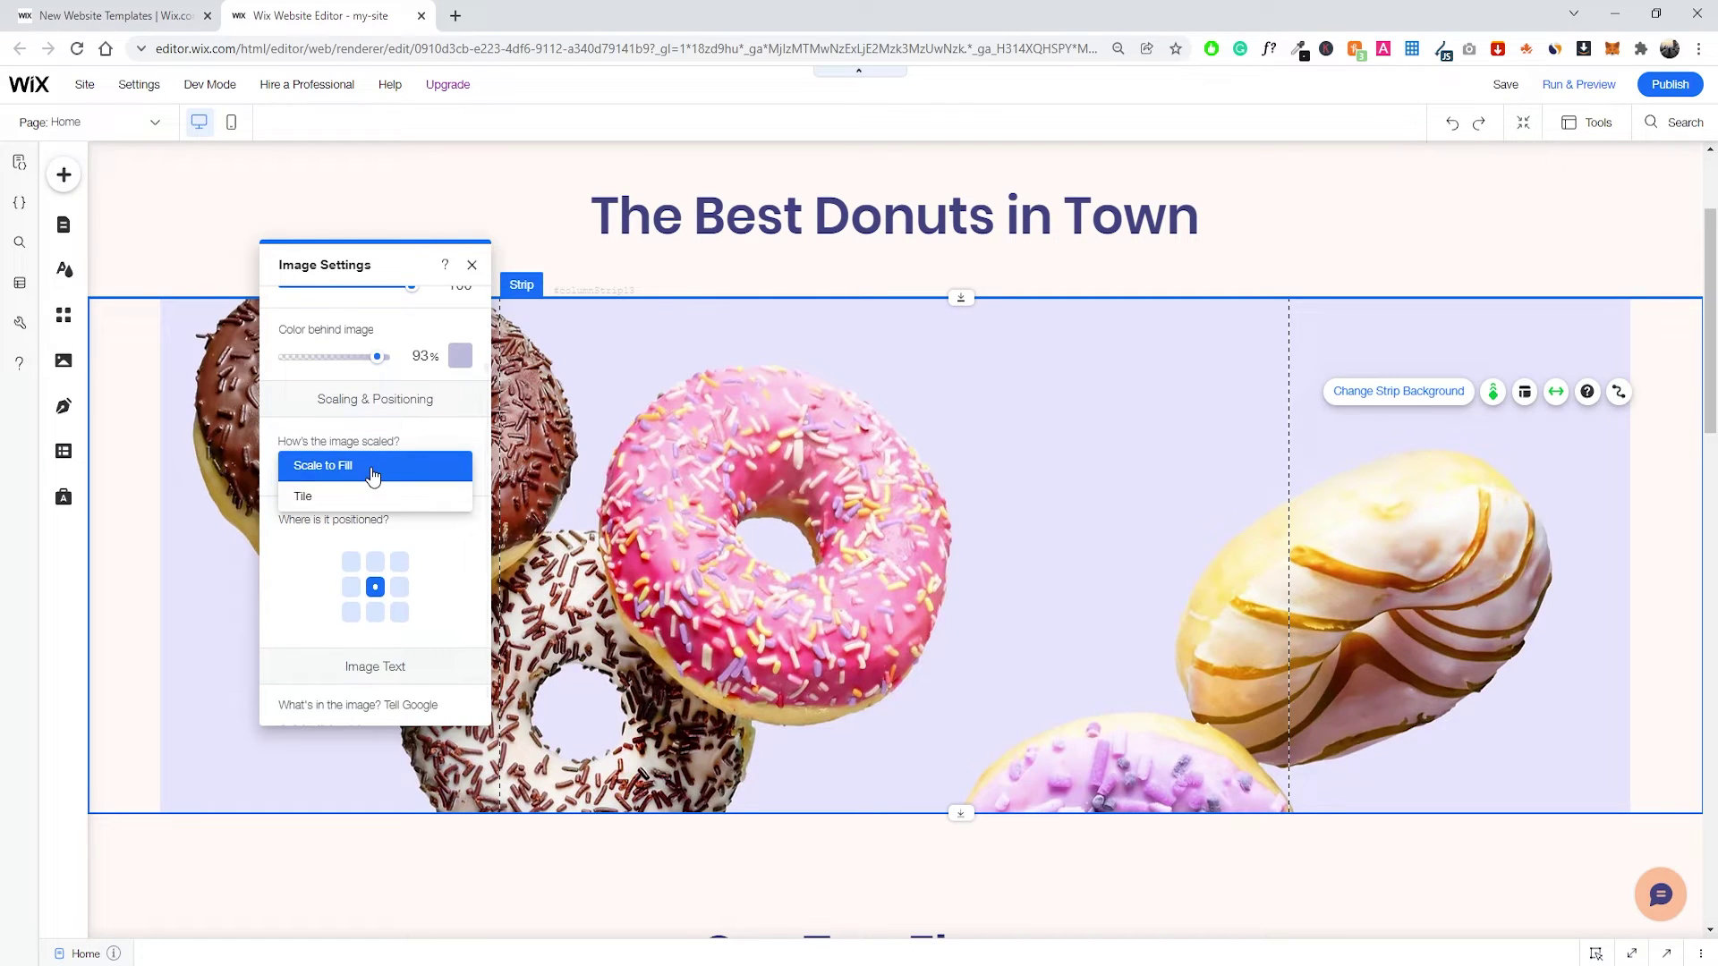
left_click(369, 498)
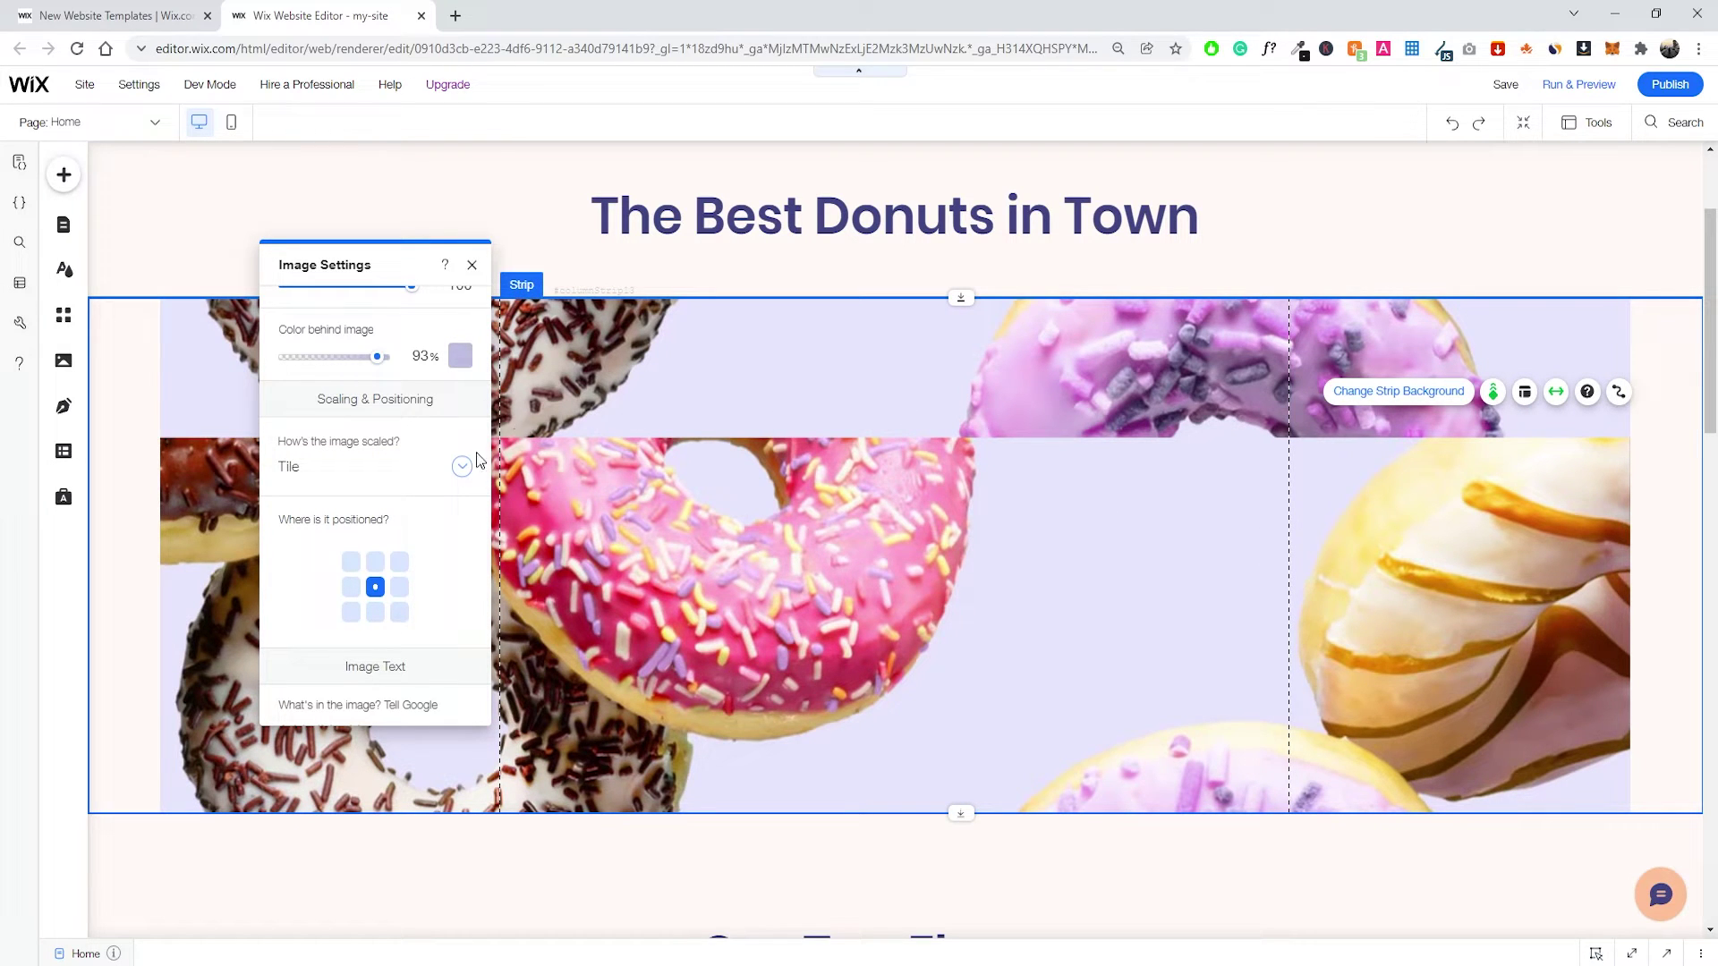
left_click(390, 468)
left_click(350, 438)
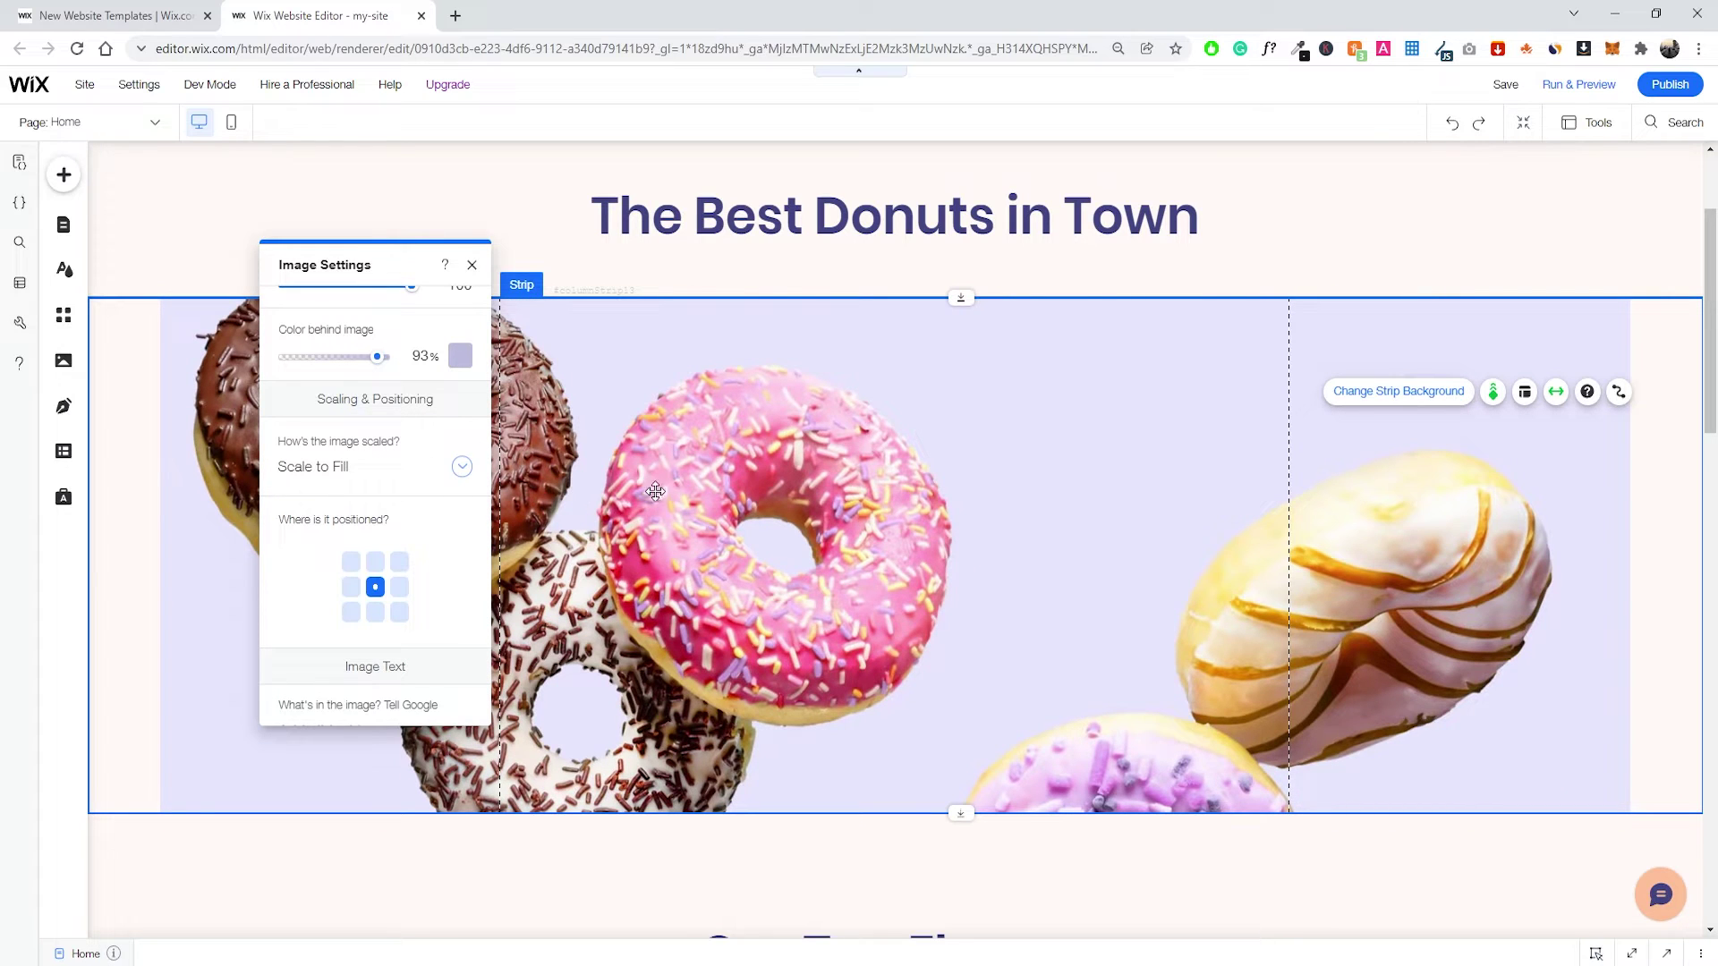
Try the left, right, bottom and top positions for the strip's background image and set it back to center.
scroll(391, 546, "down", 1)
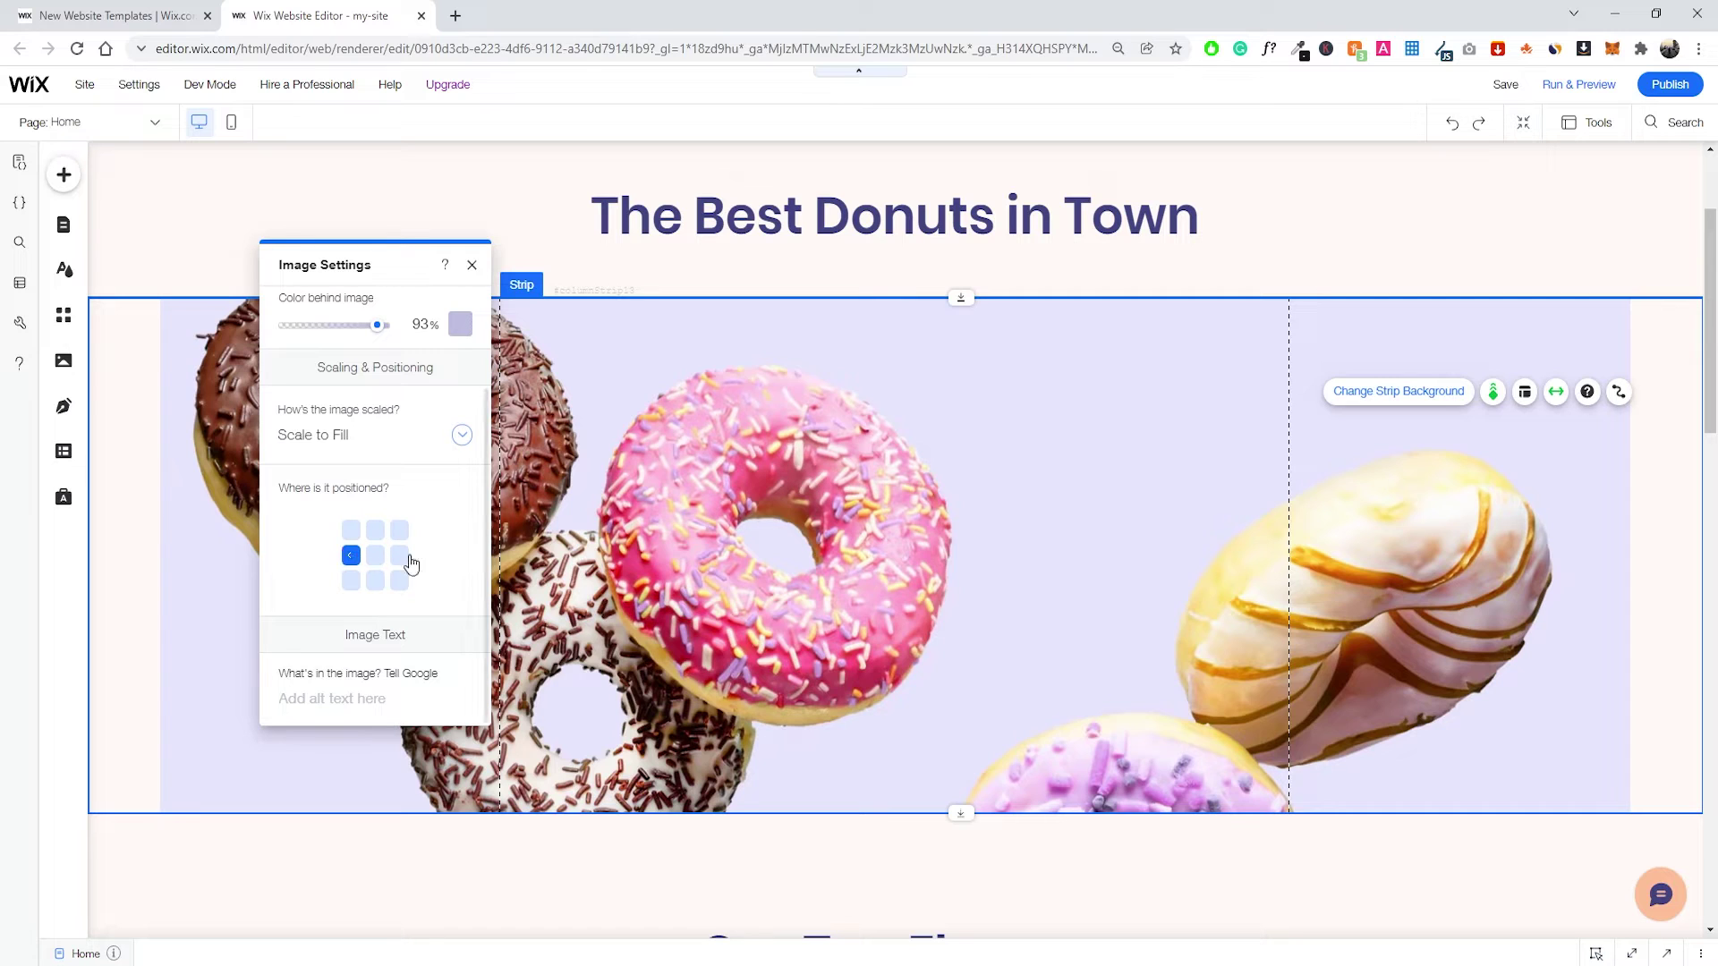
left_click(351, 555)
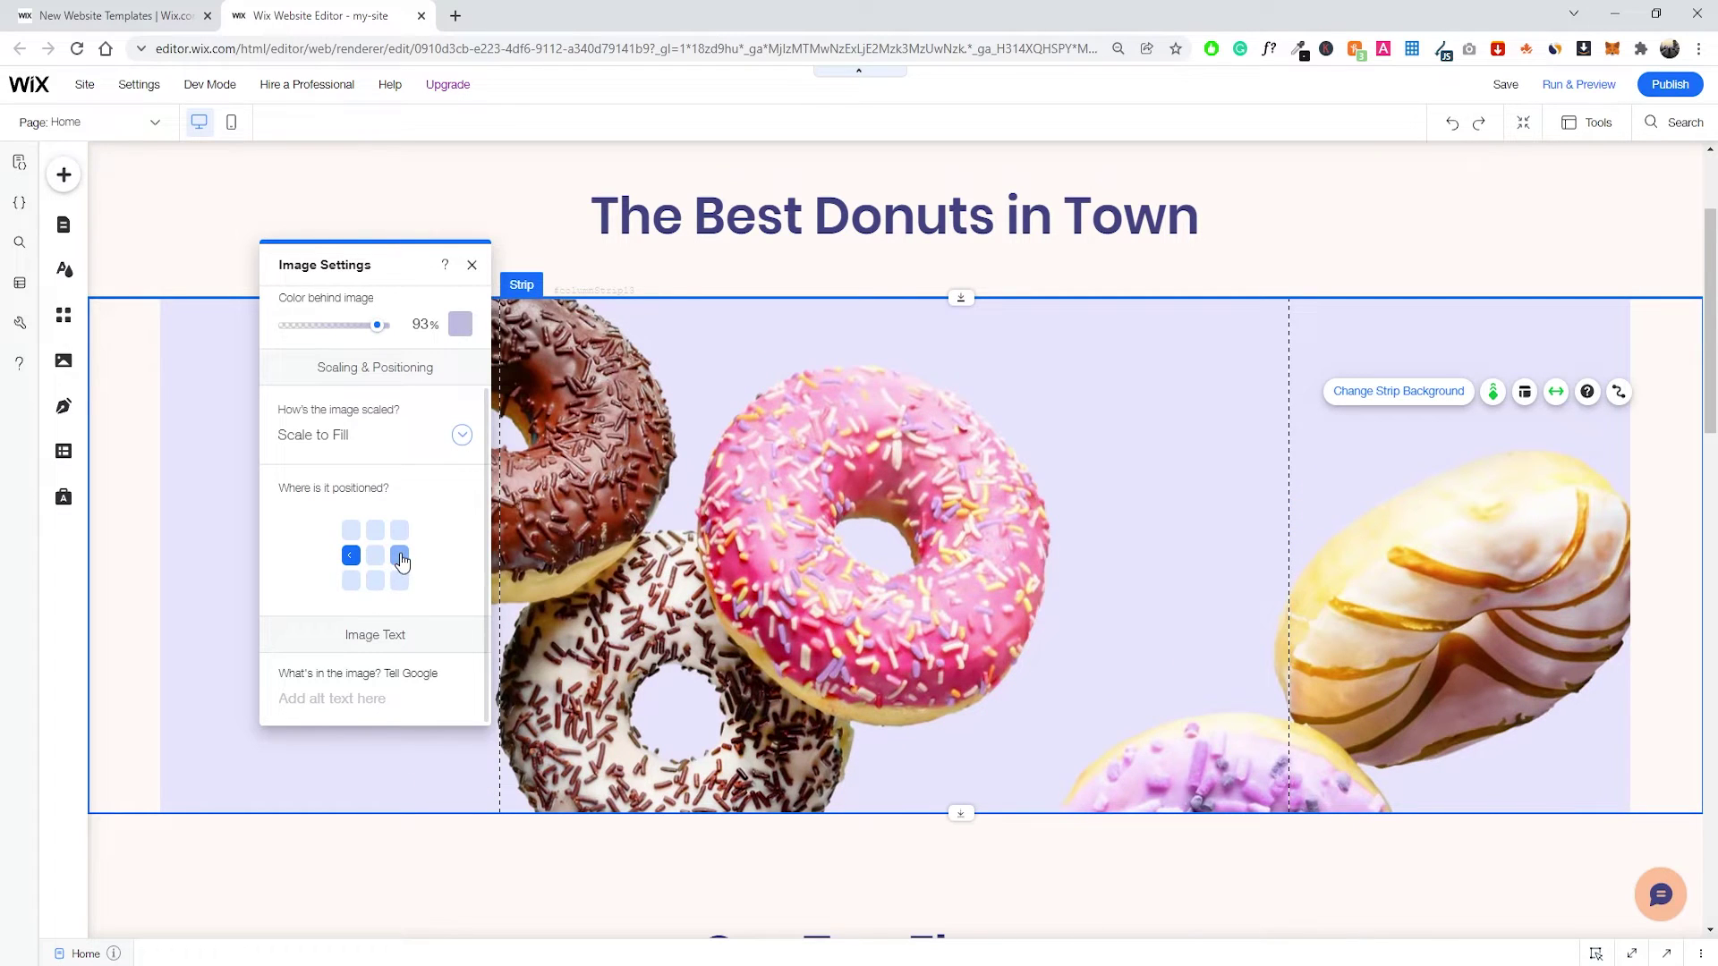
left_click(403, 559)
left_click(377, 582)
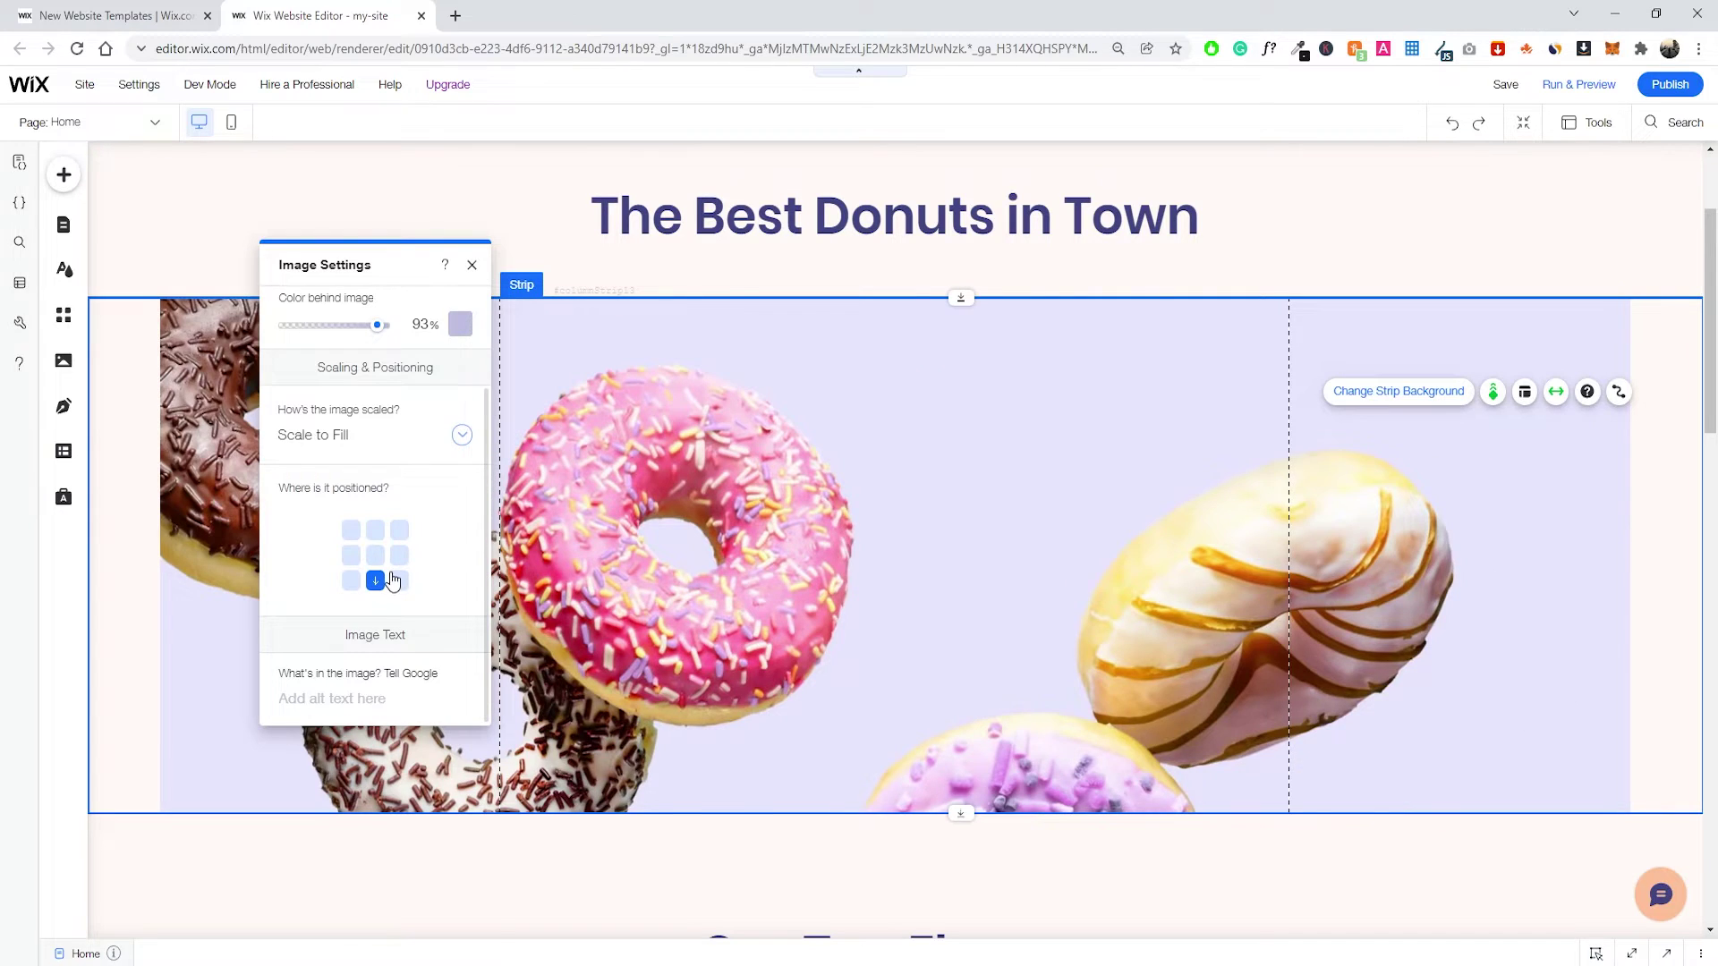
left_click(375, 531)
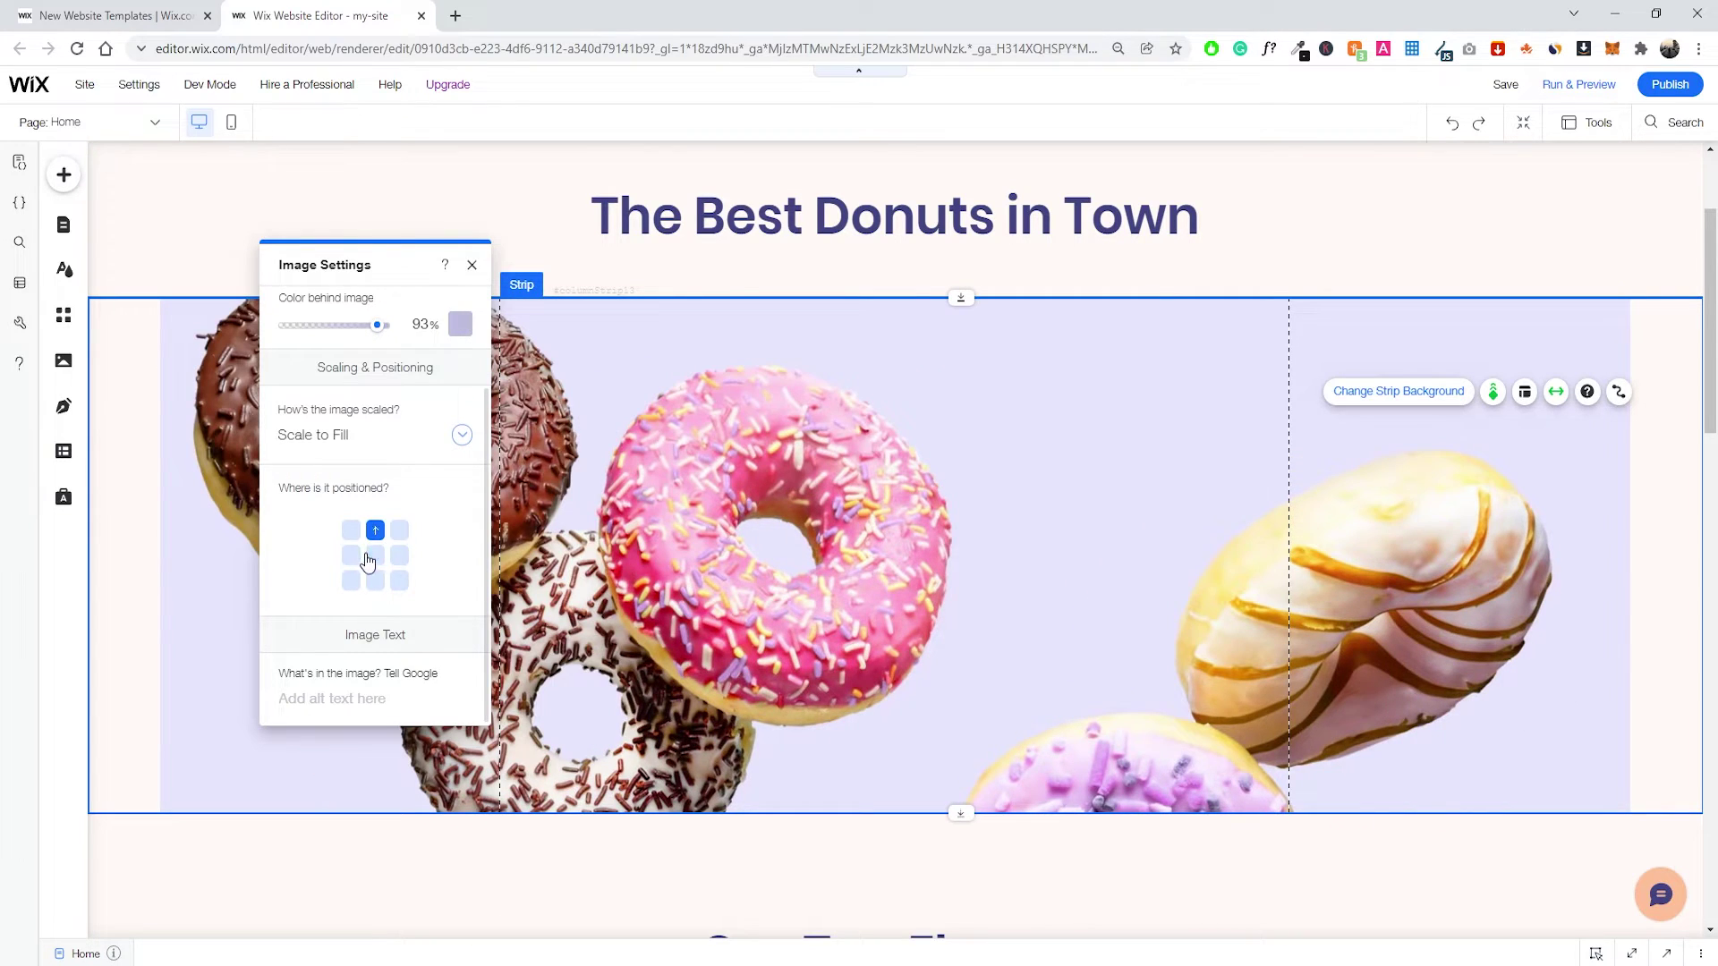
left_click(374, 559)
scroll(439, 536, "up", 2)
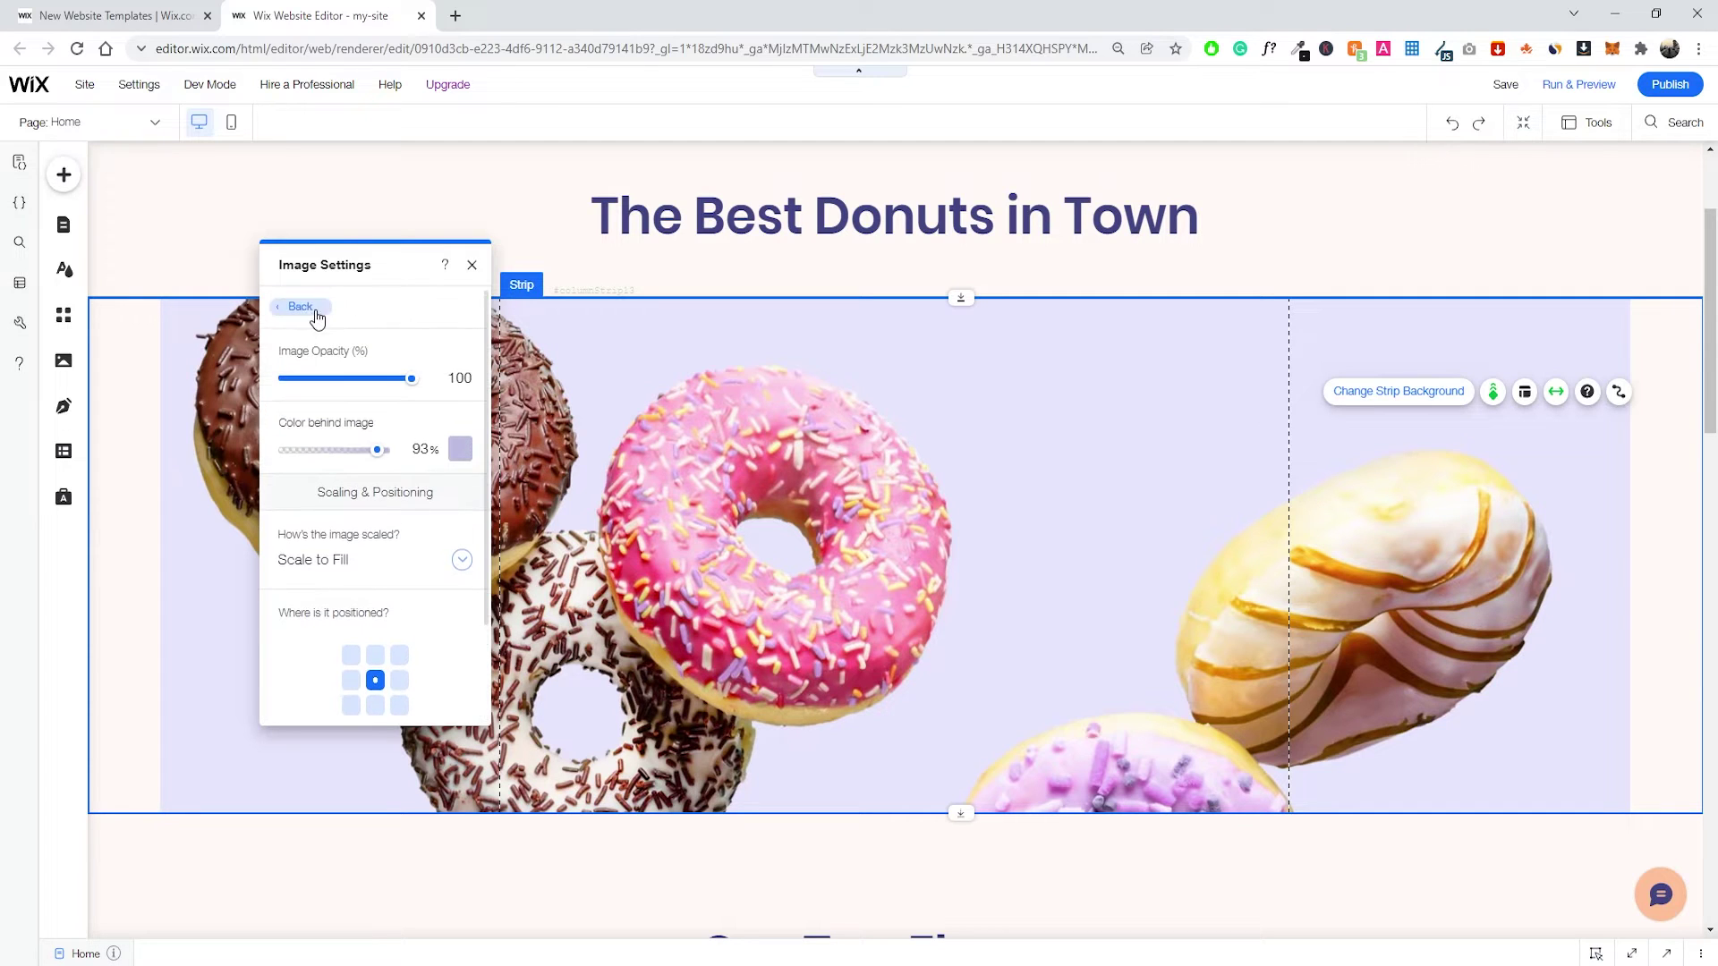
Leave the image settings, look at the solid color options for the strip background and close them.
left_click(304, 319)
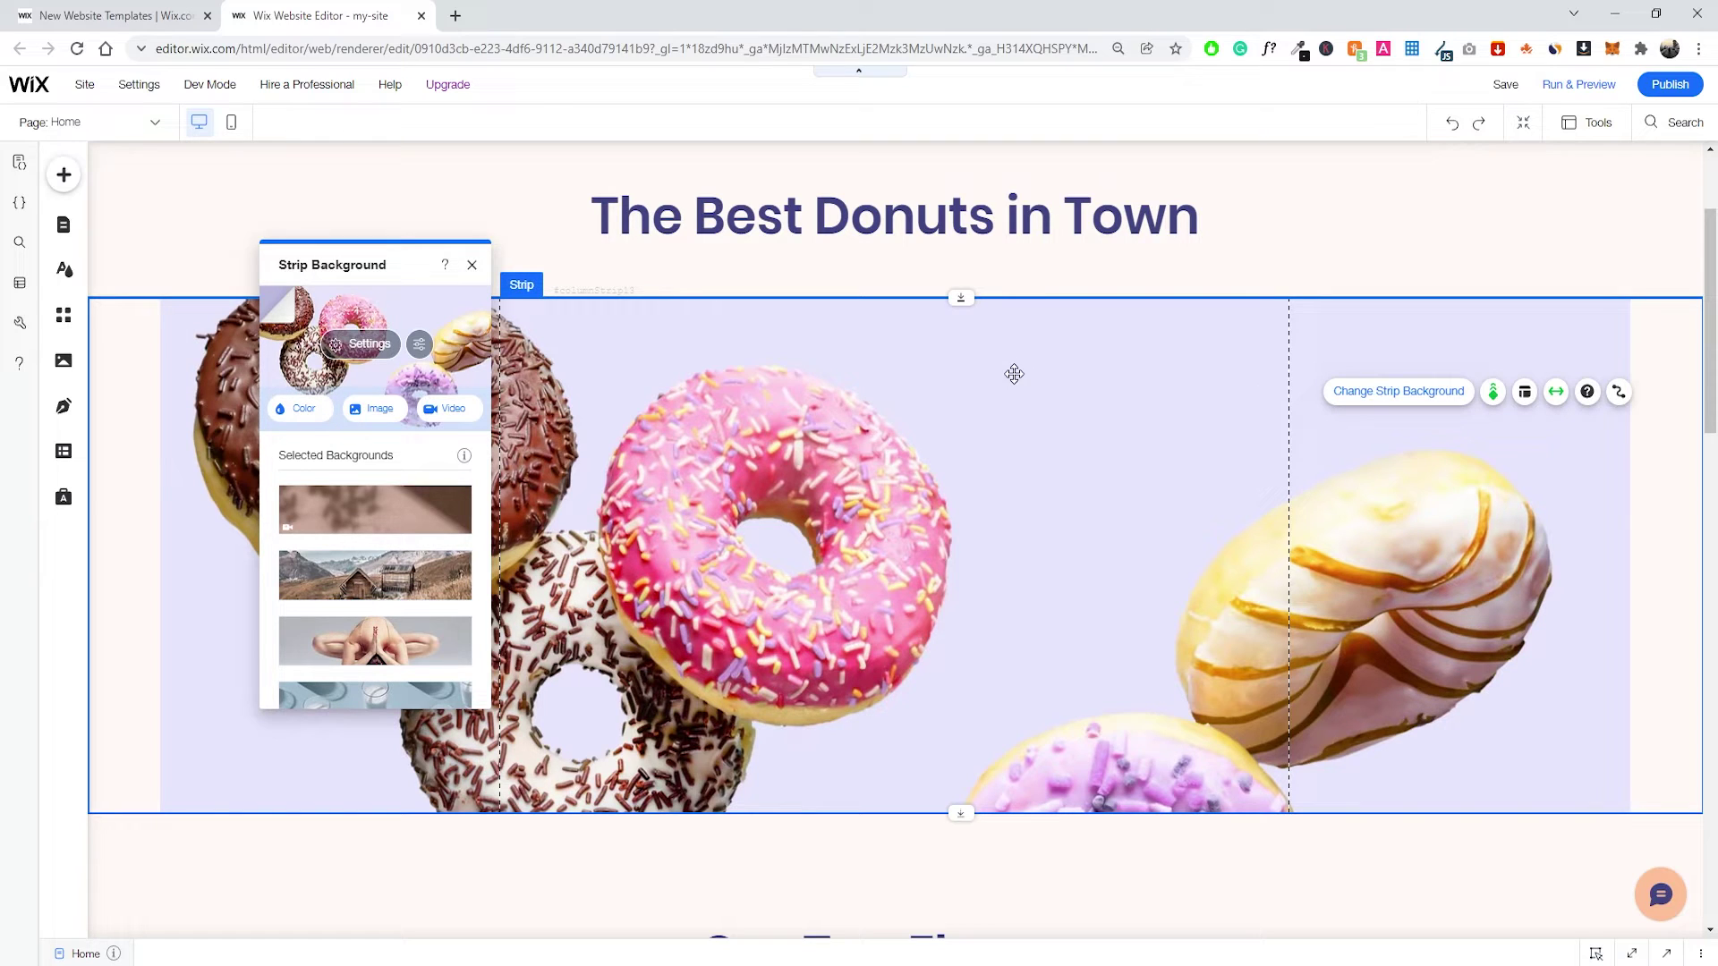
left_click(303, 413)
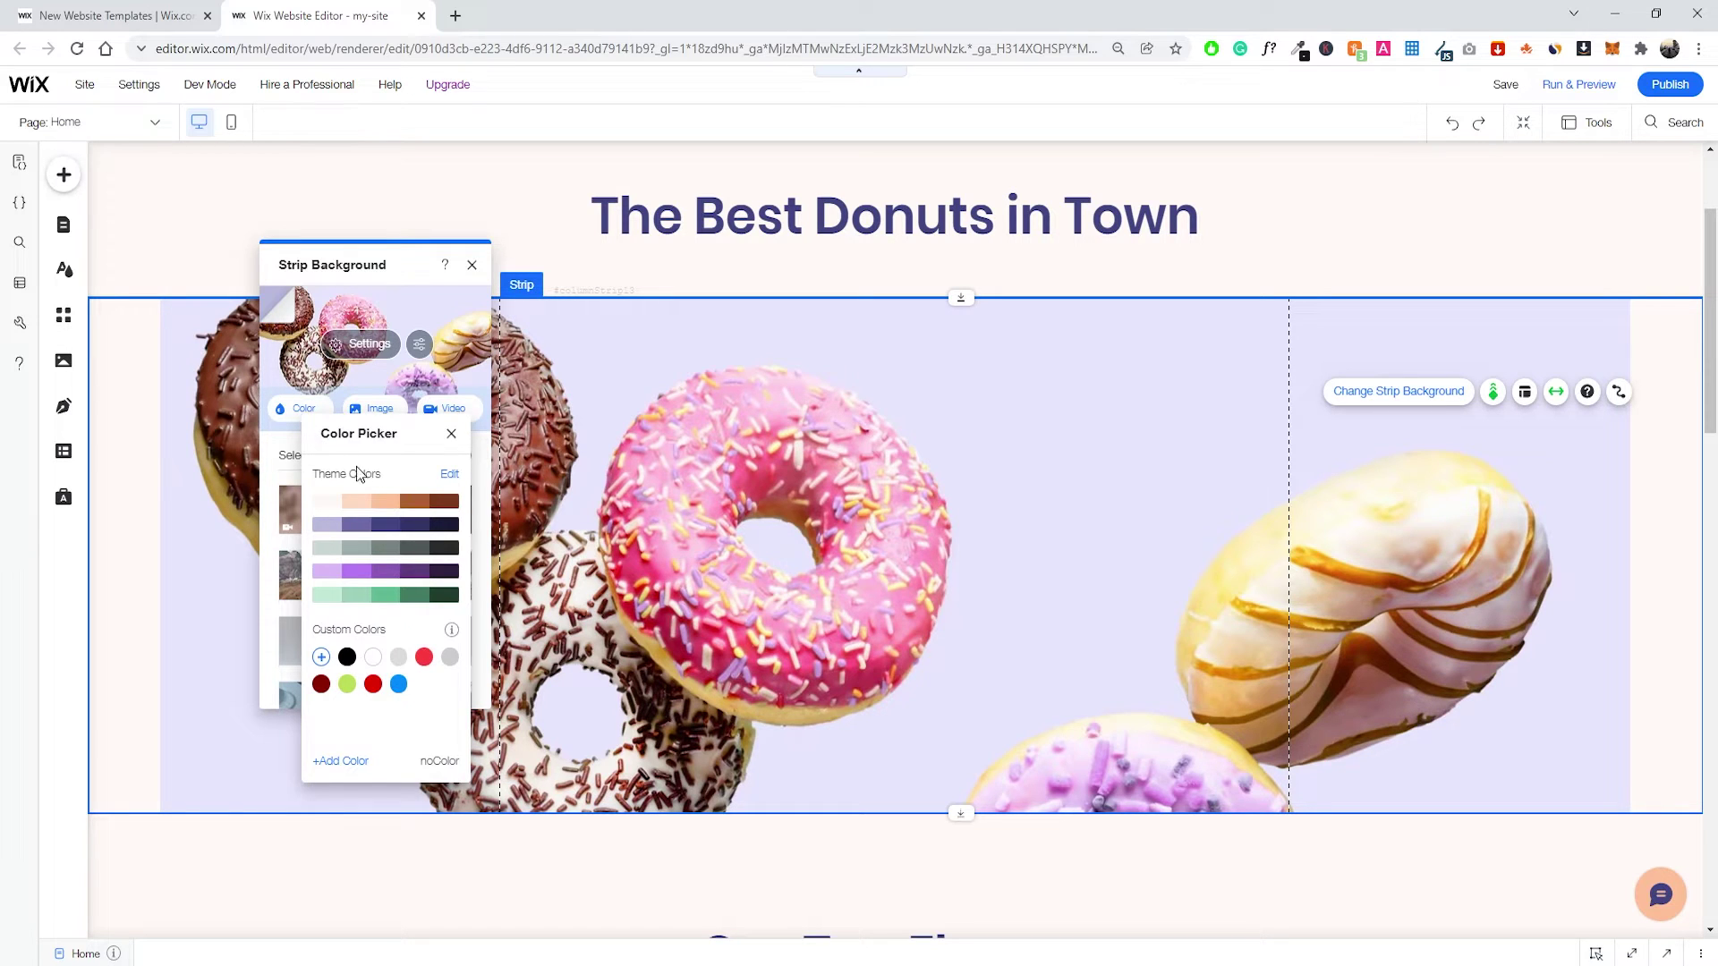
left_click(452, 436)
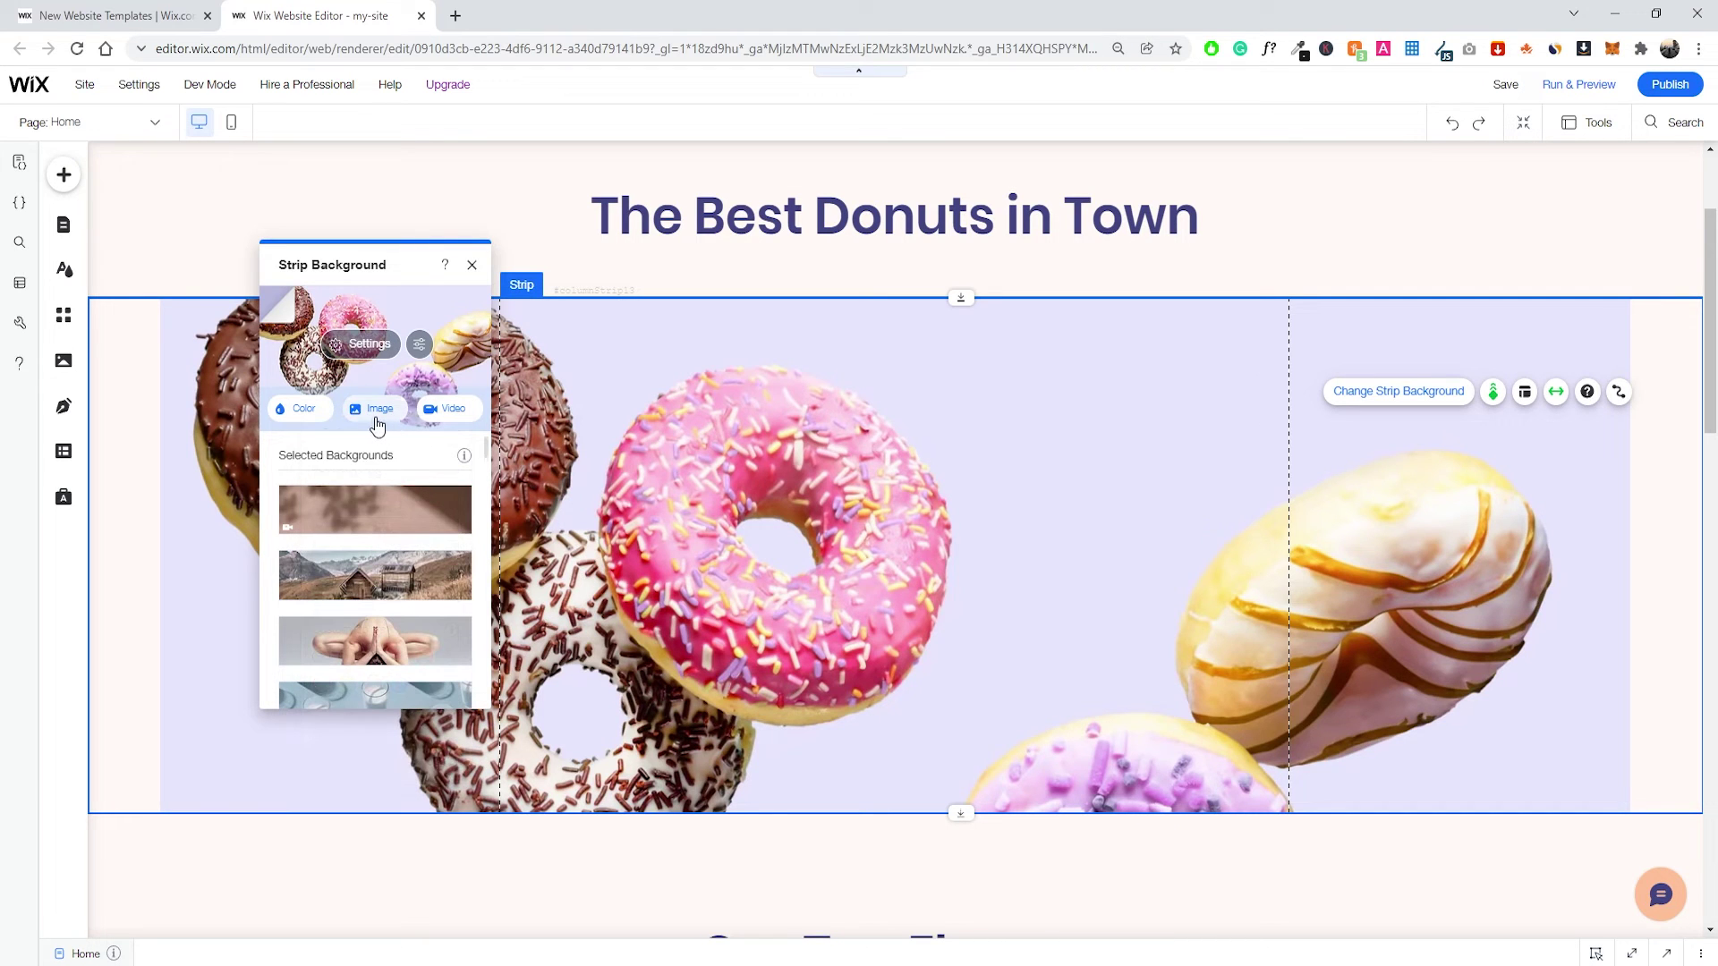
Open the image choices for the strip background and search the Wix media for "donut".
left_click(381, 417)
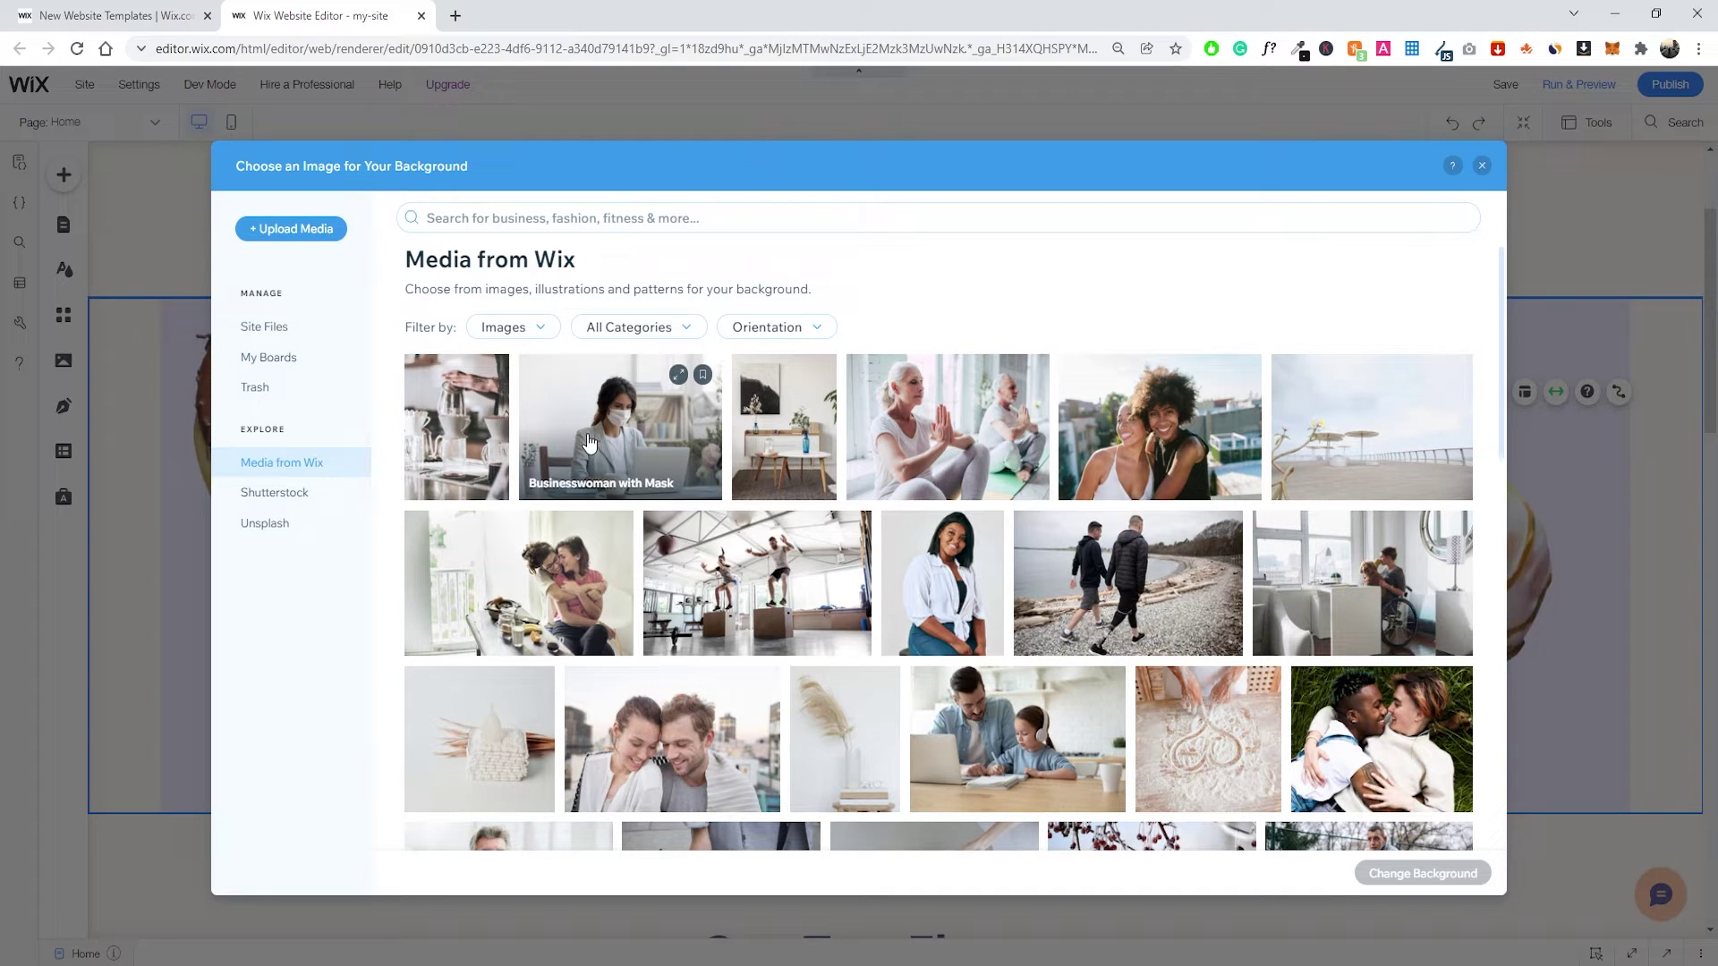
left_click(618, 215)
type("do")
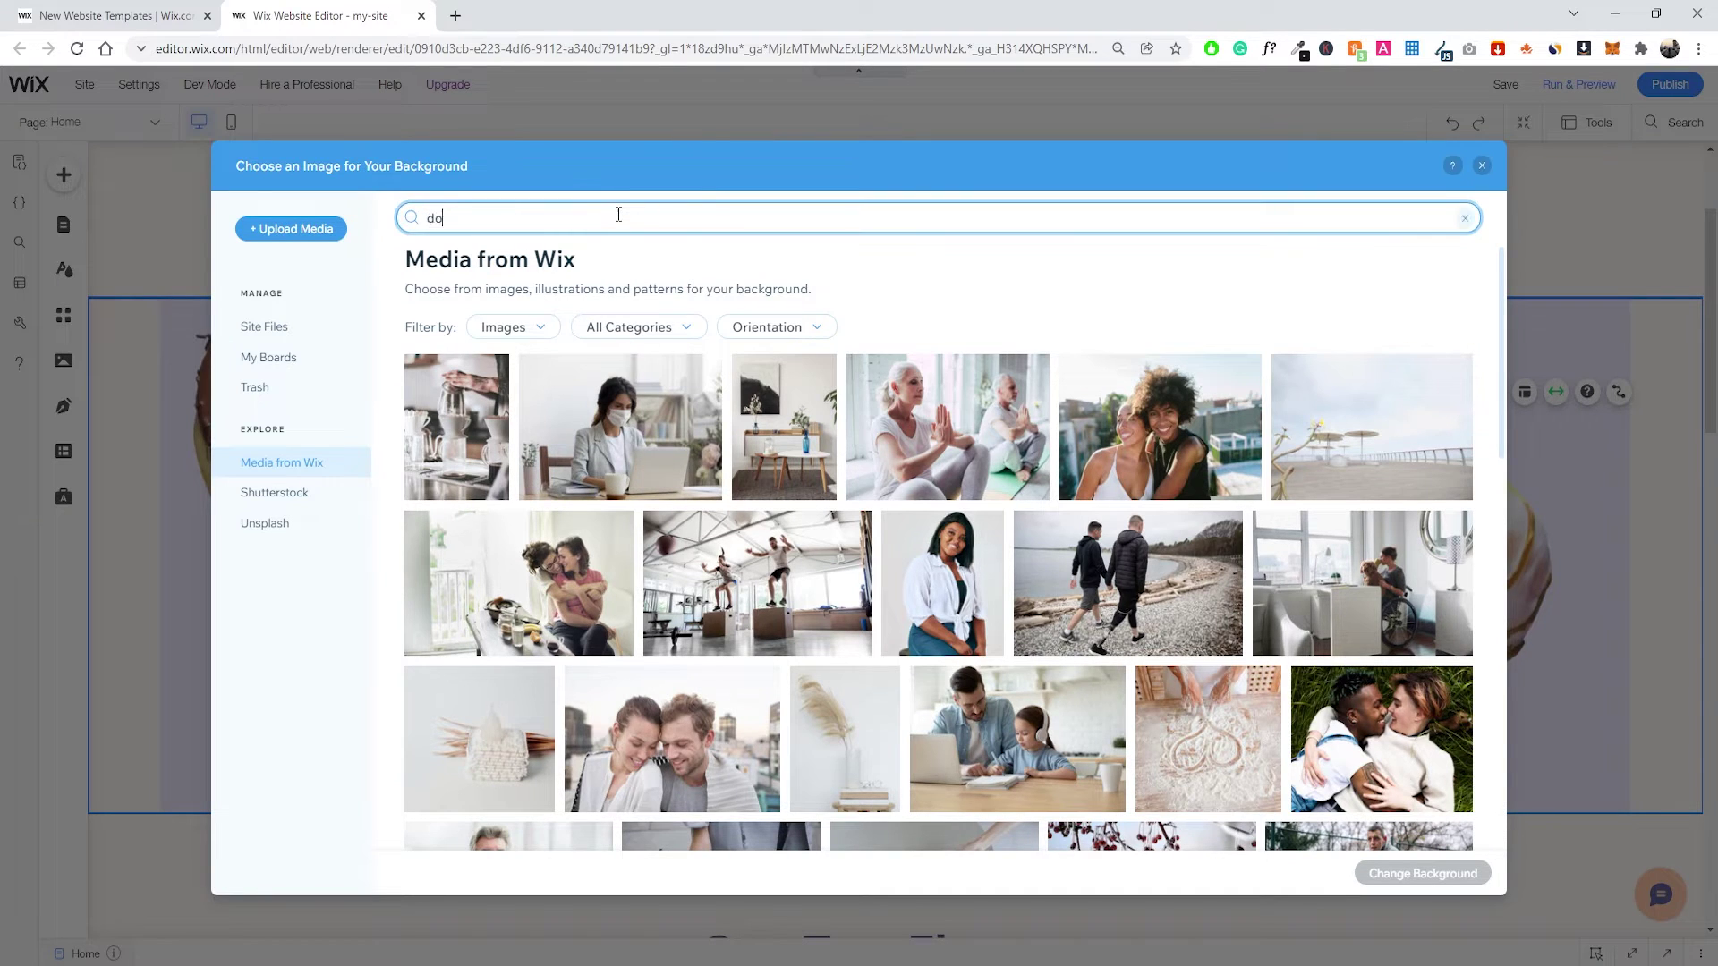
type("nut")
key("Return")
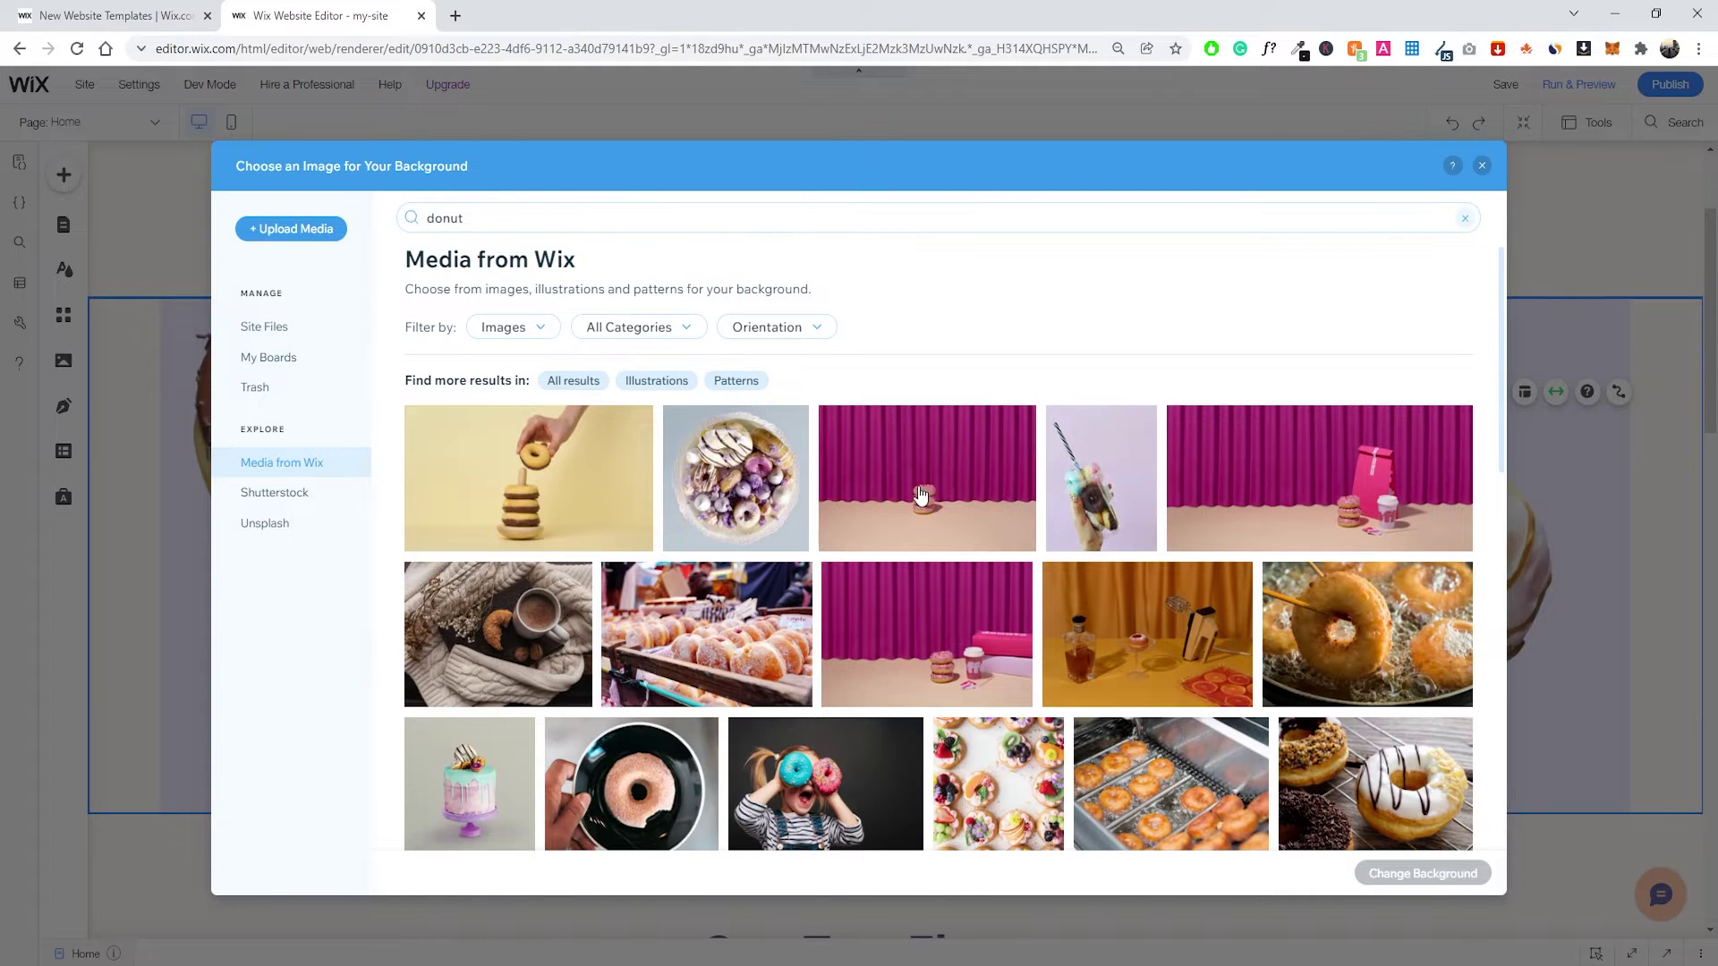
Replace the strip's background with the "Pile of Donuts" image from the search results.
scroll(920, 493, "down", 2)
scroll(877, 483, "up", 1)
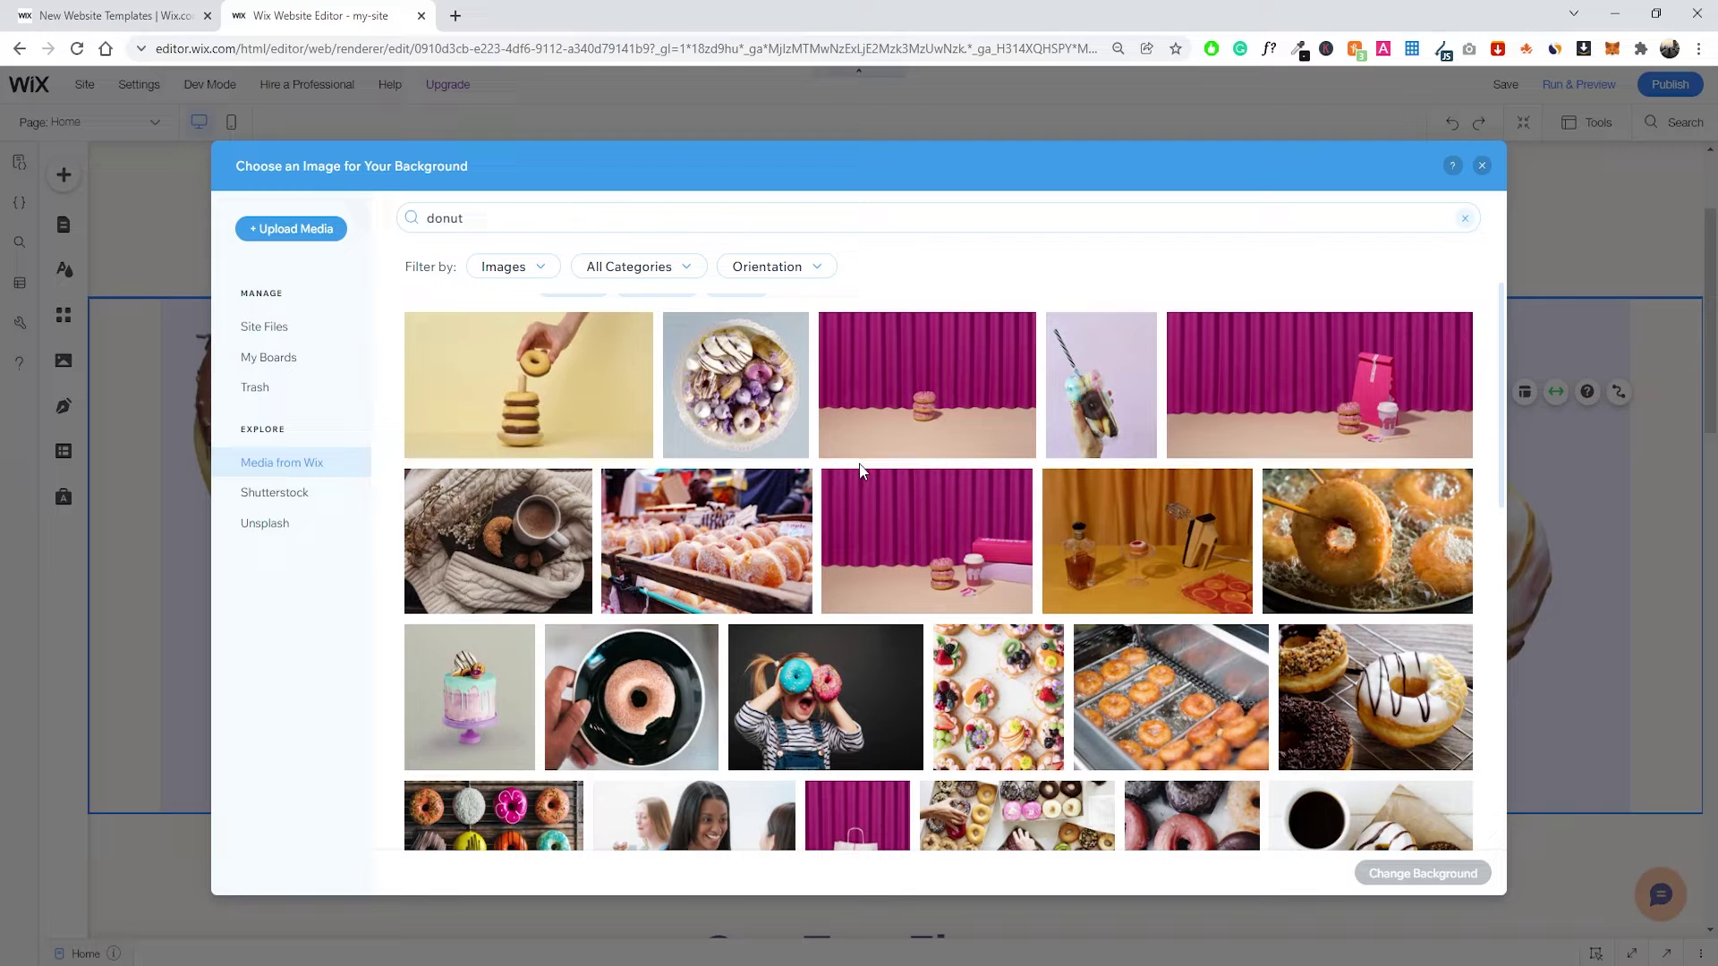
scroll(859, 472, "down", 4)
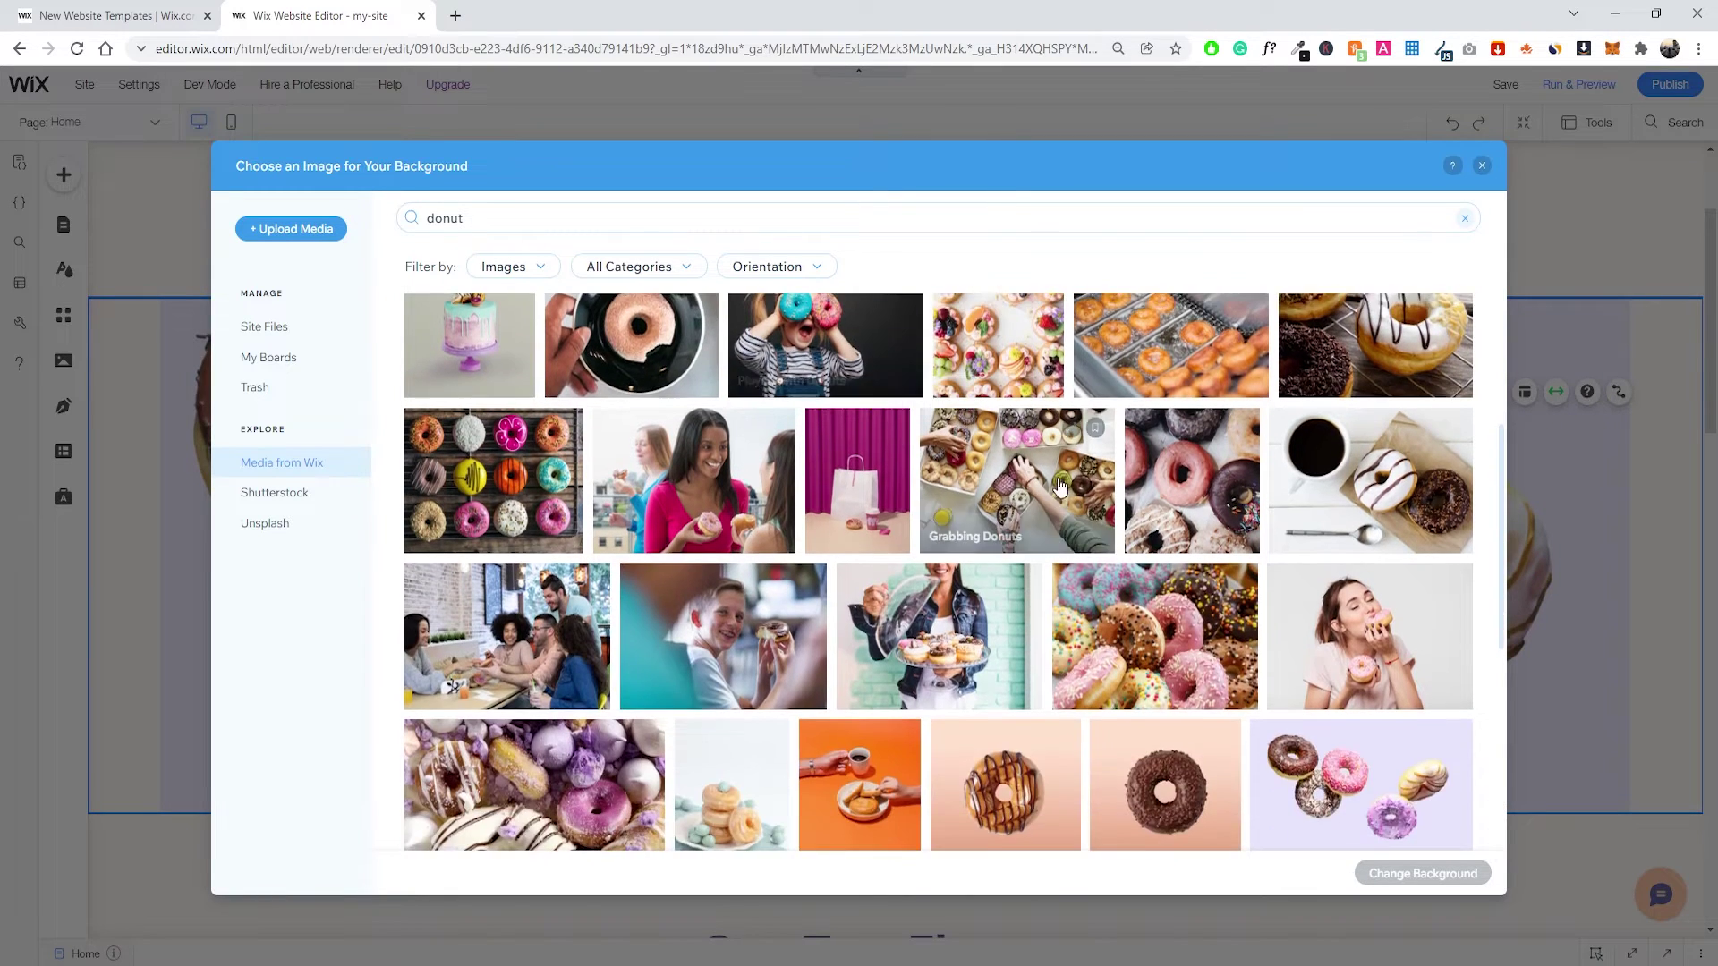
scroll(1059, 486, "down", 1)
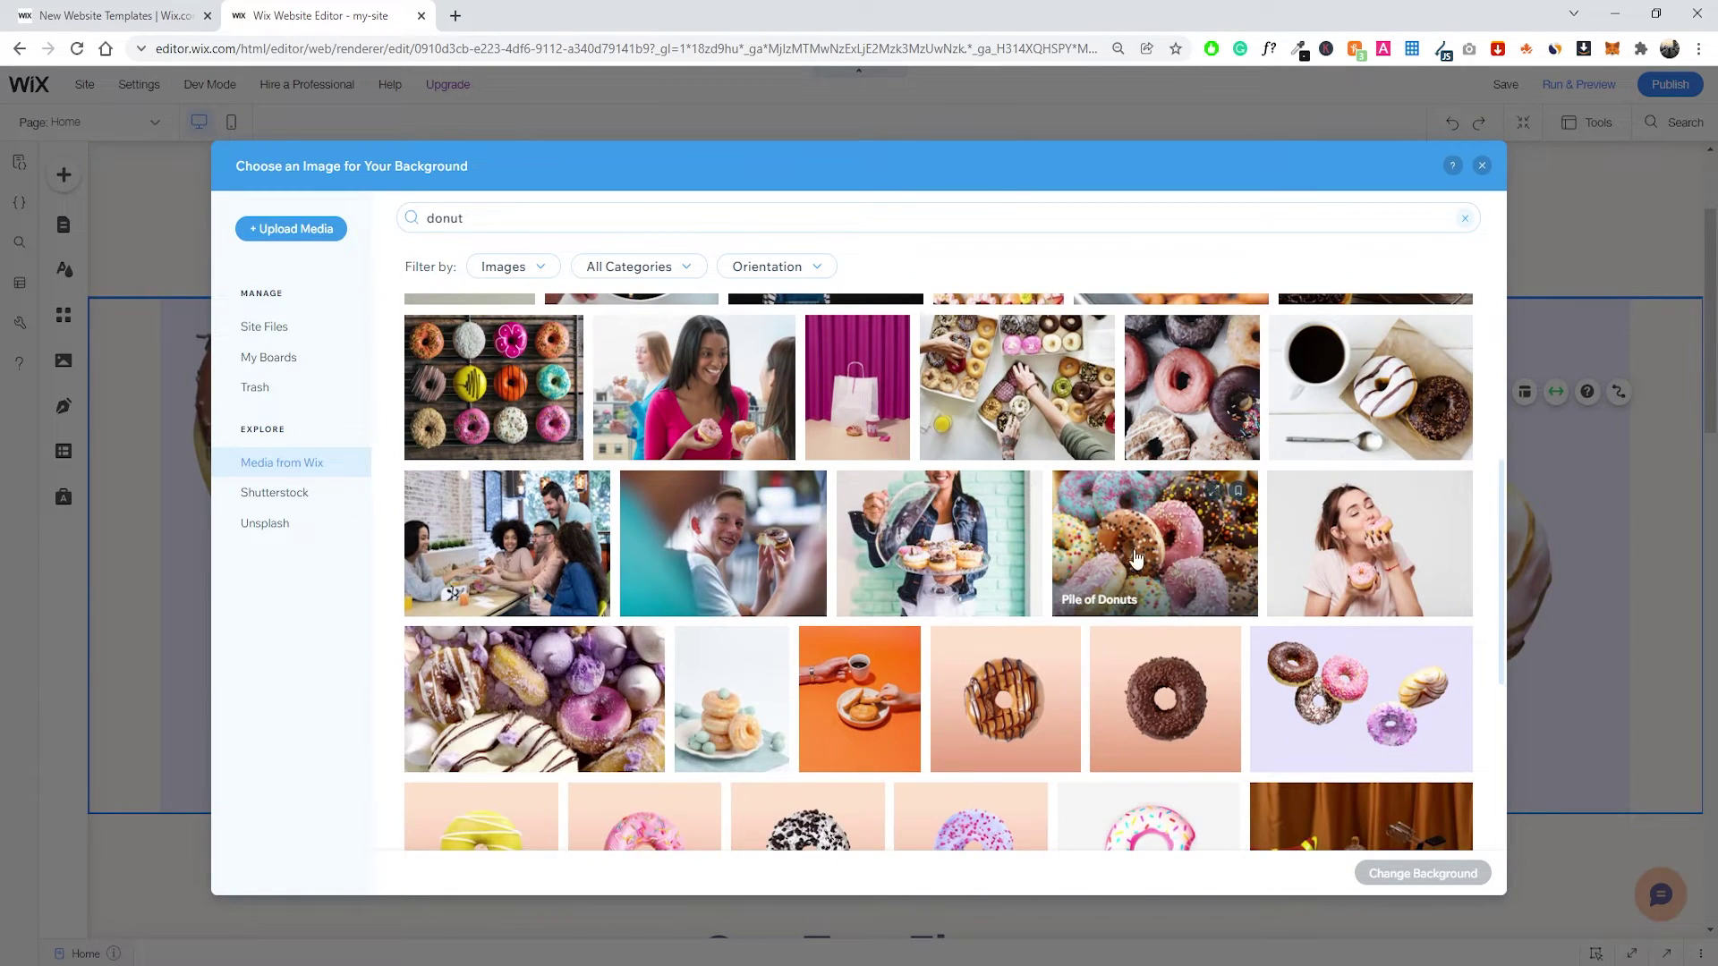
left_click(1163, 542)
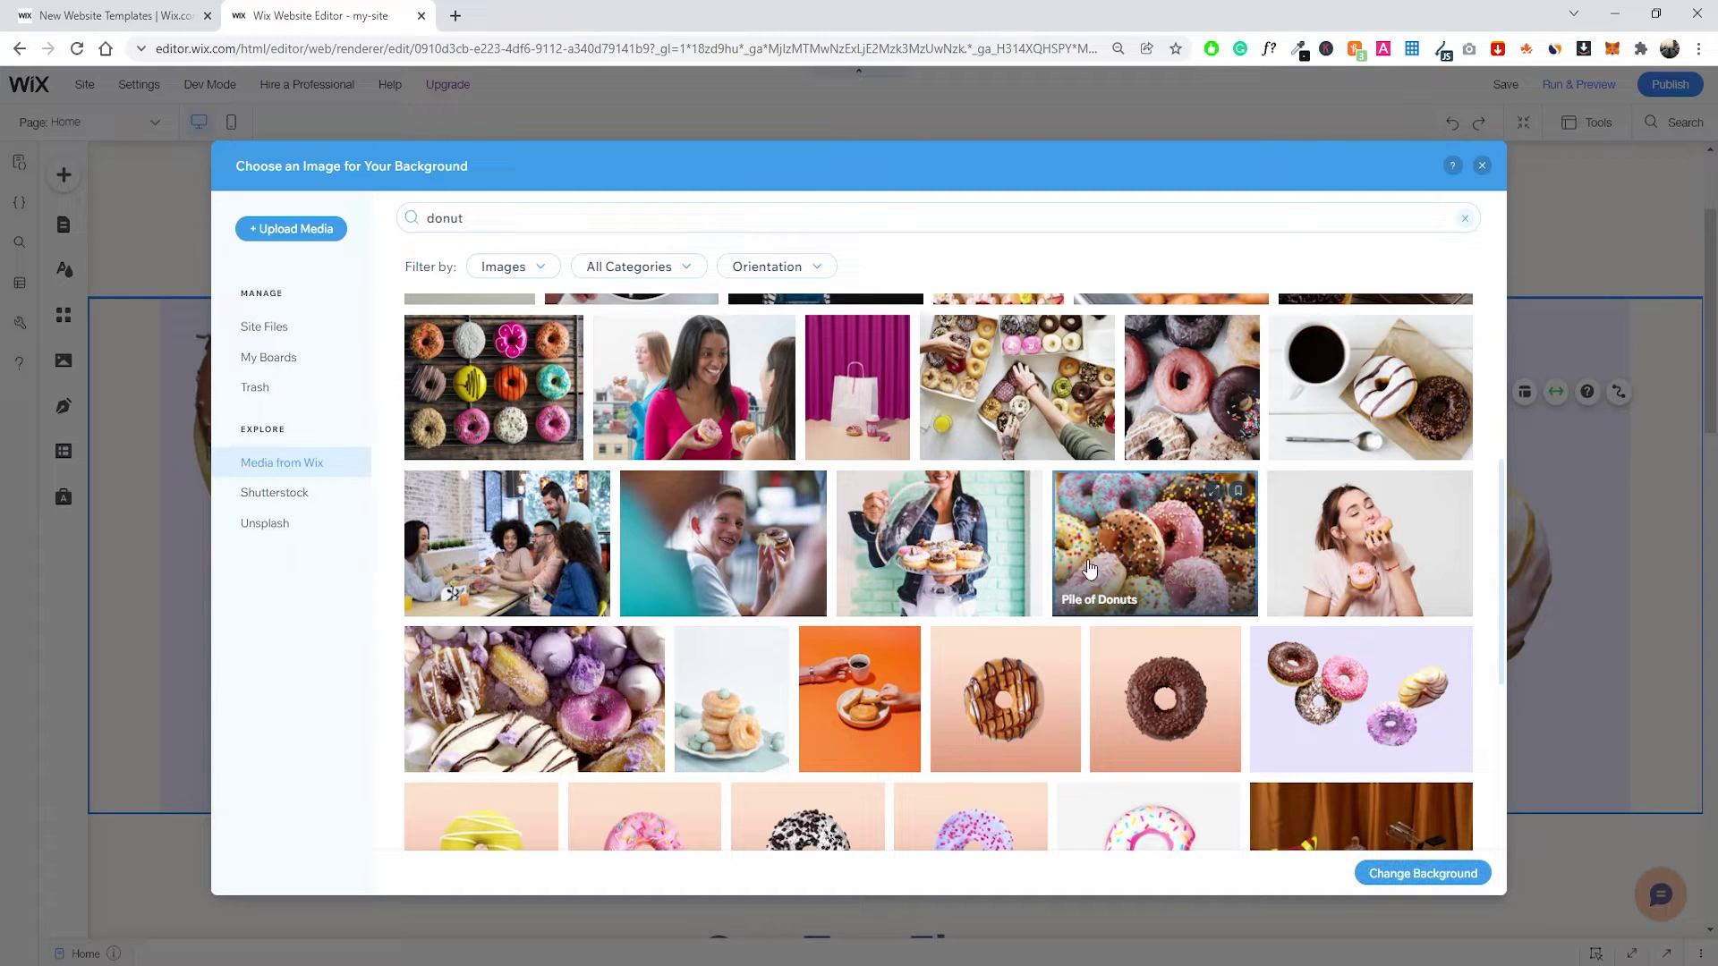
left_click(1394, 881)
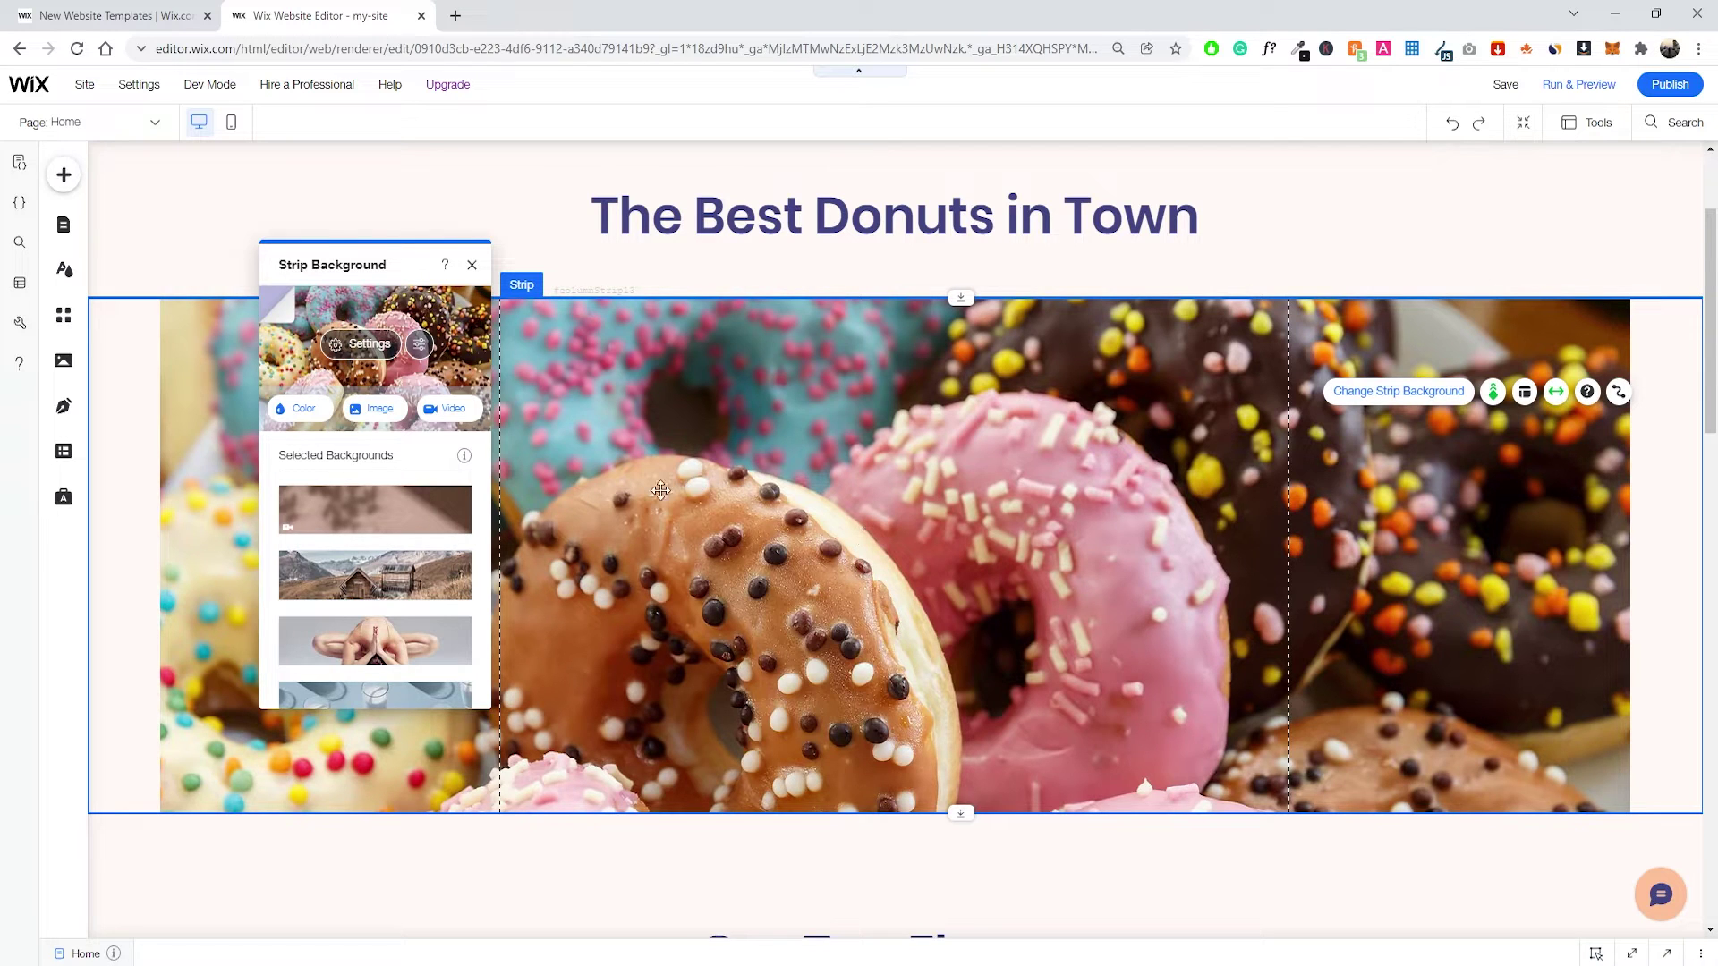
Search the Wix background videos for "dount", clear the search, check the media upload option and close the video choices.
left_click(440, 416)
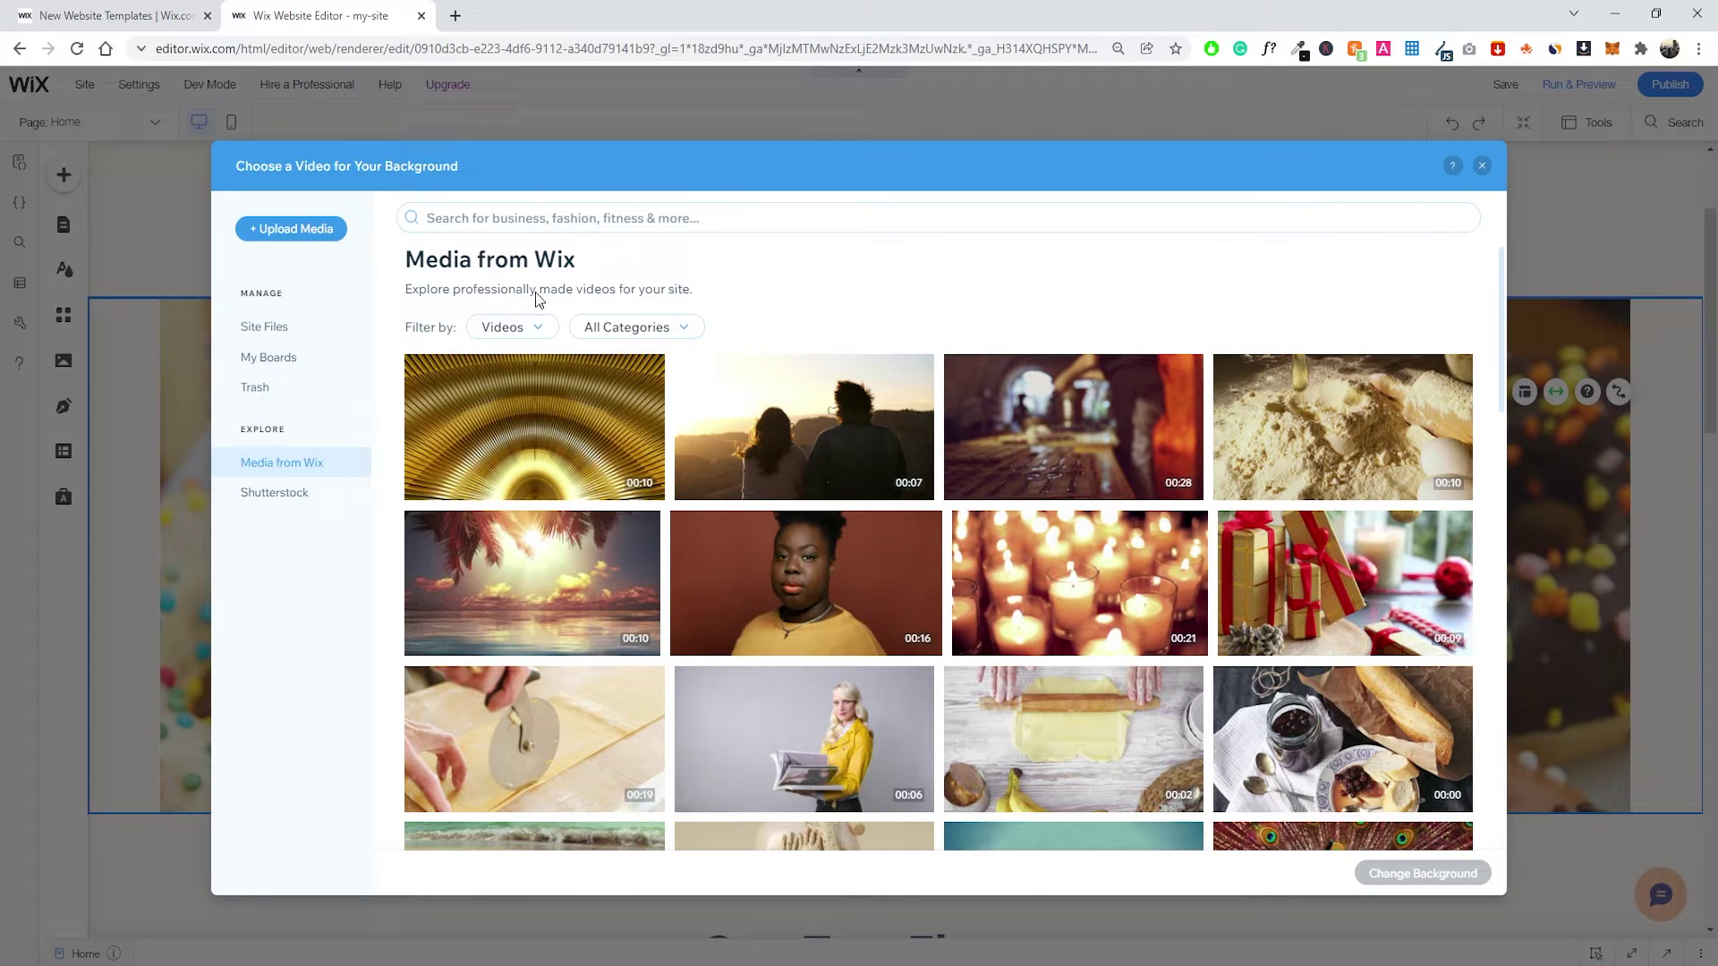
left_click(683, 228)
type("dount")
key("Return")
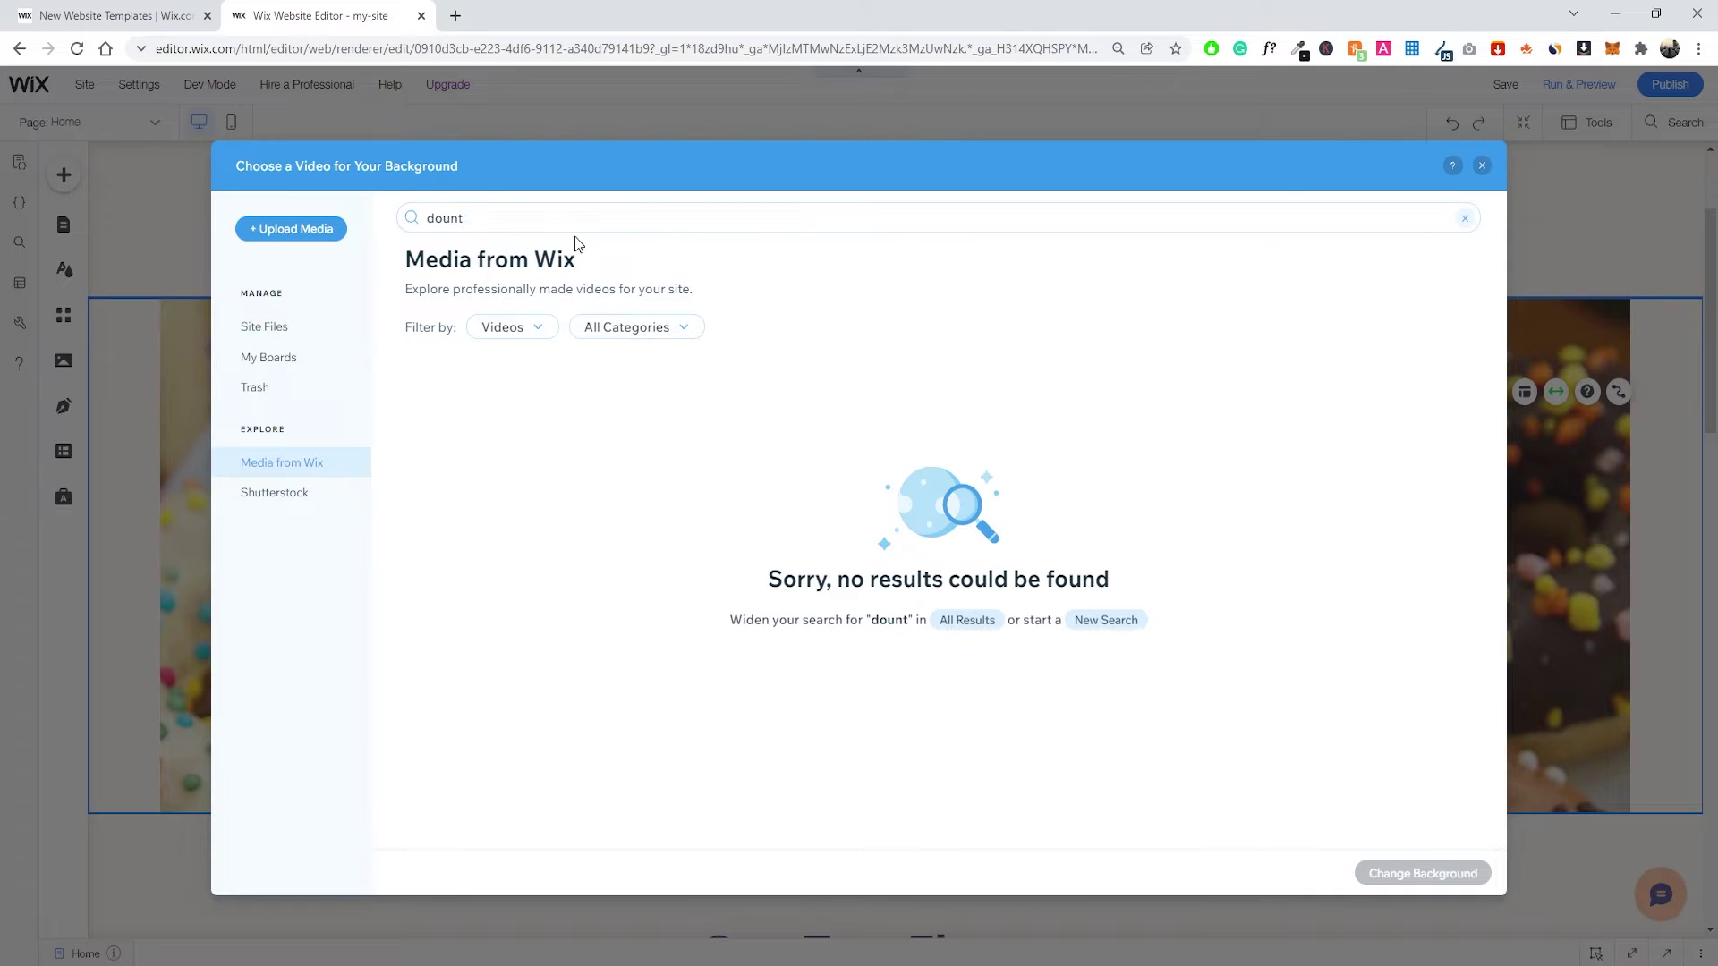
double_click(536, 219)
key("BackSpace")
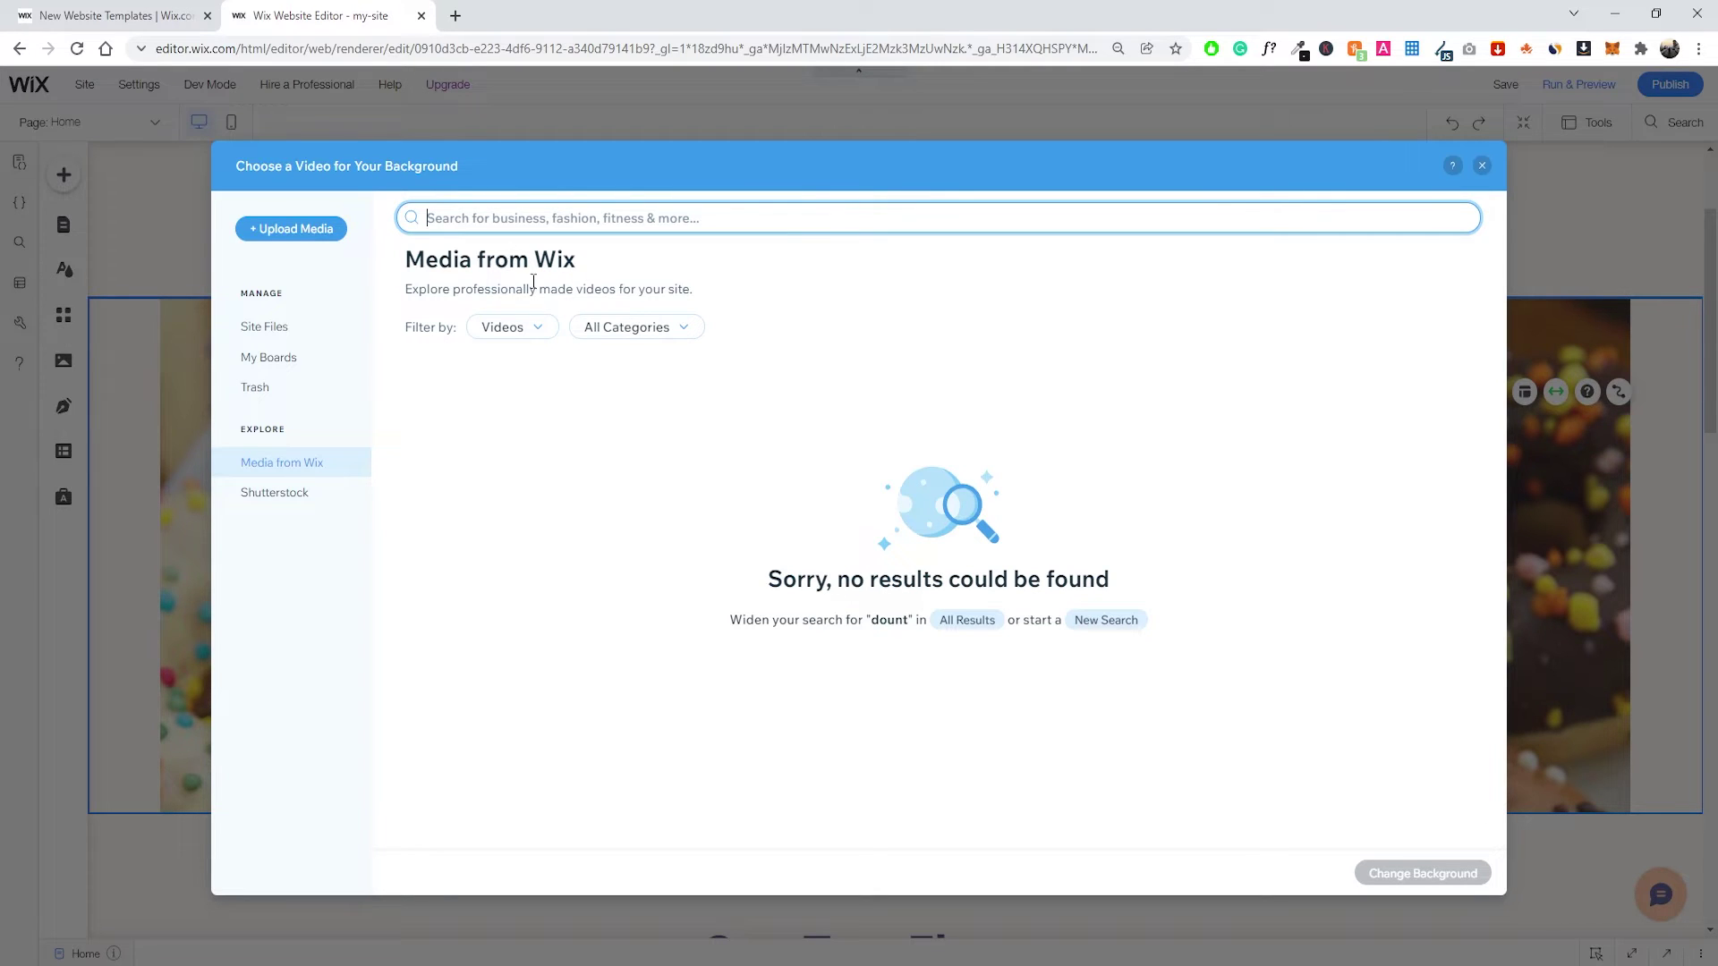
left_click(293, 233)
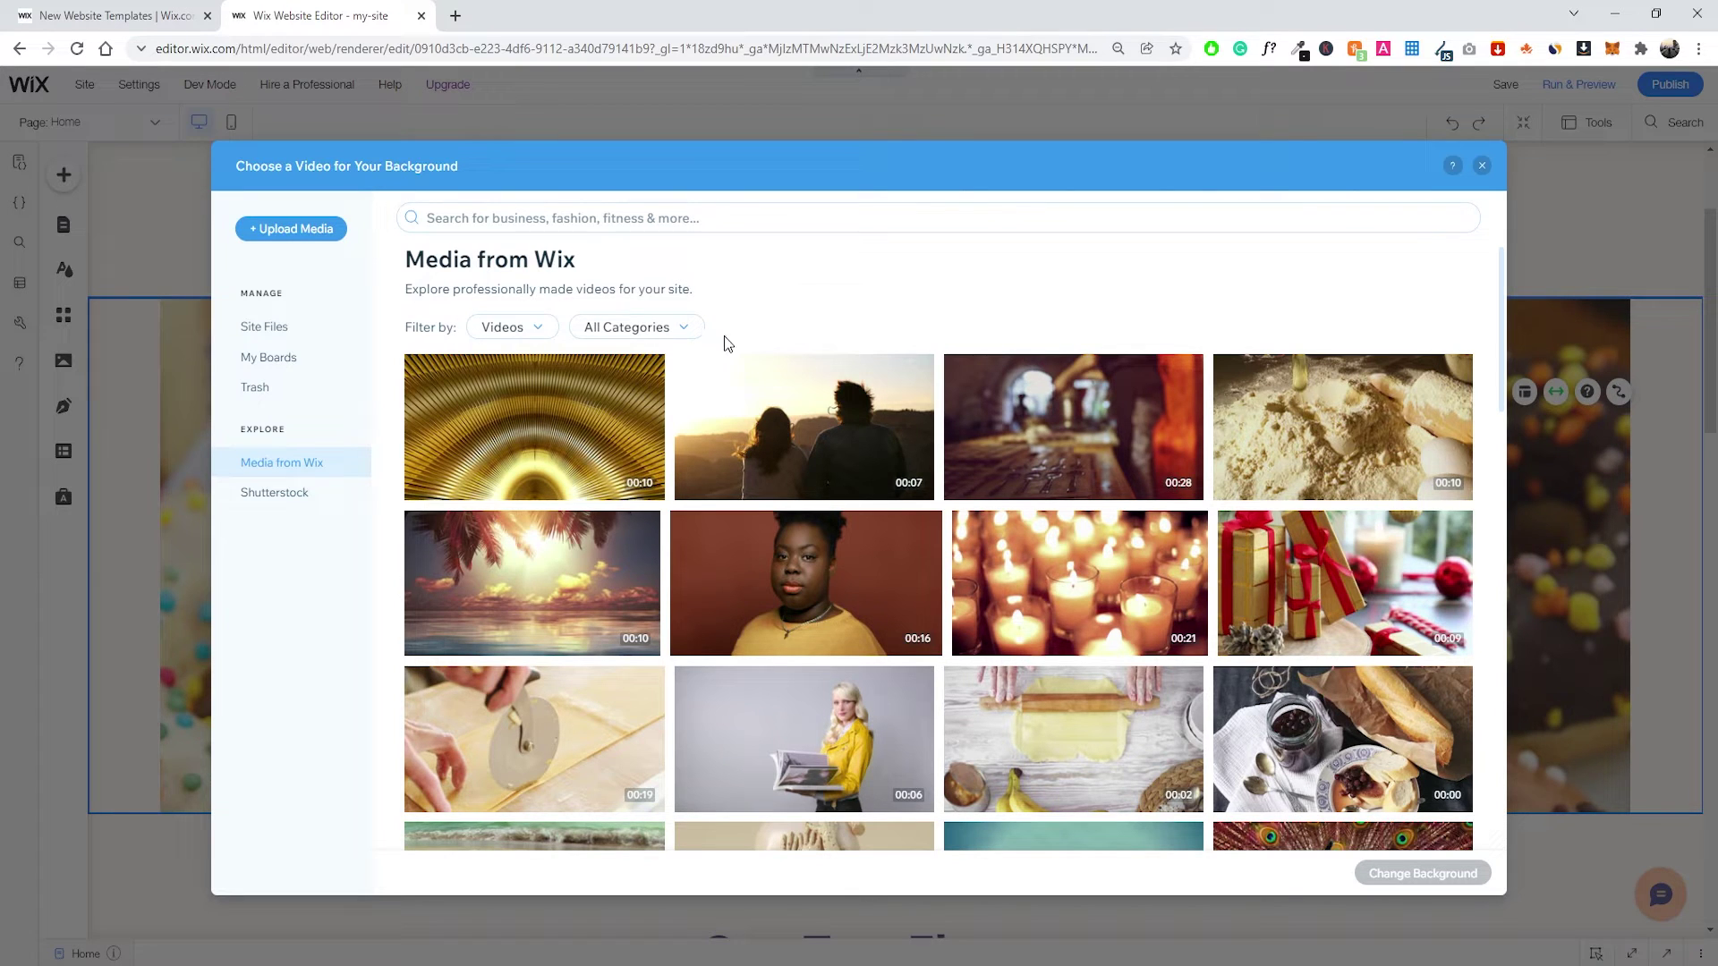
left_click(1482, 166)
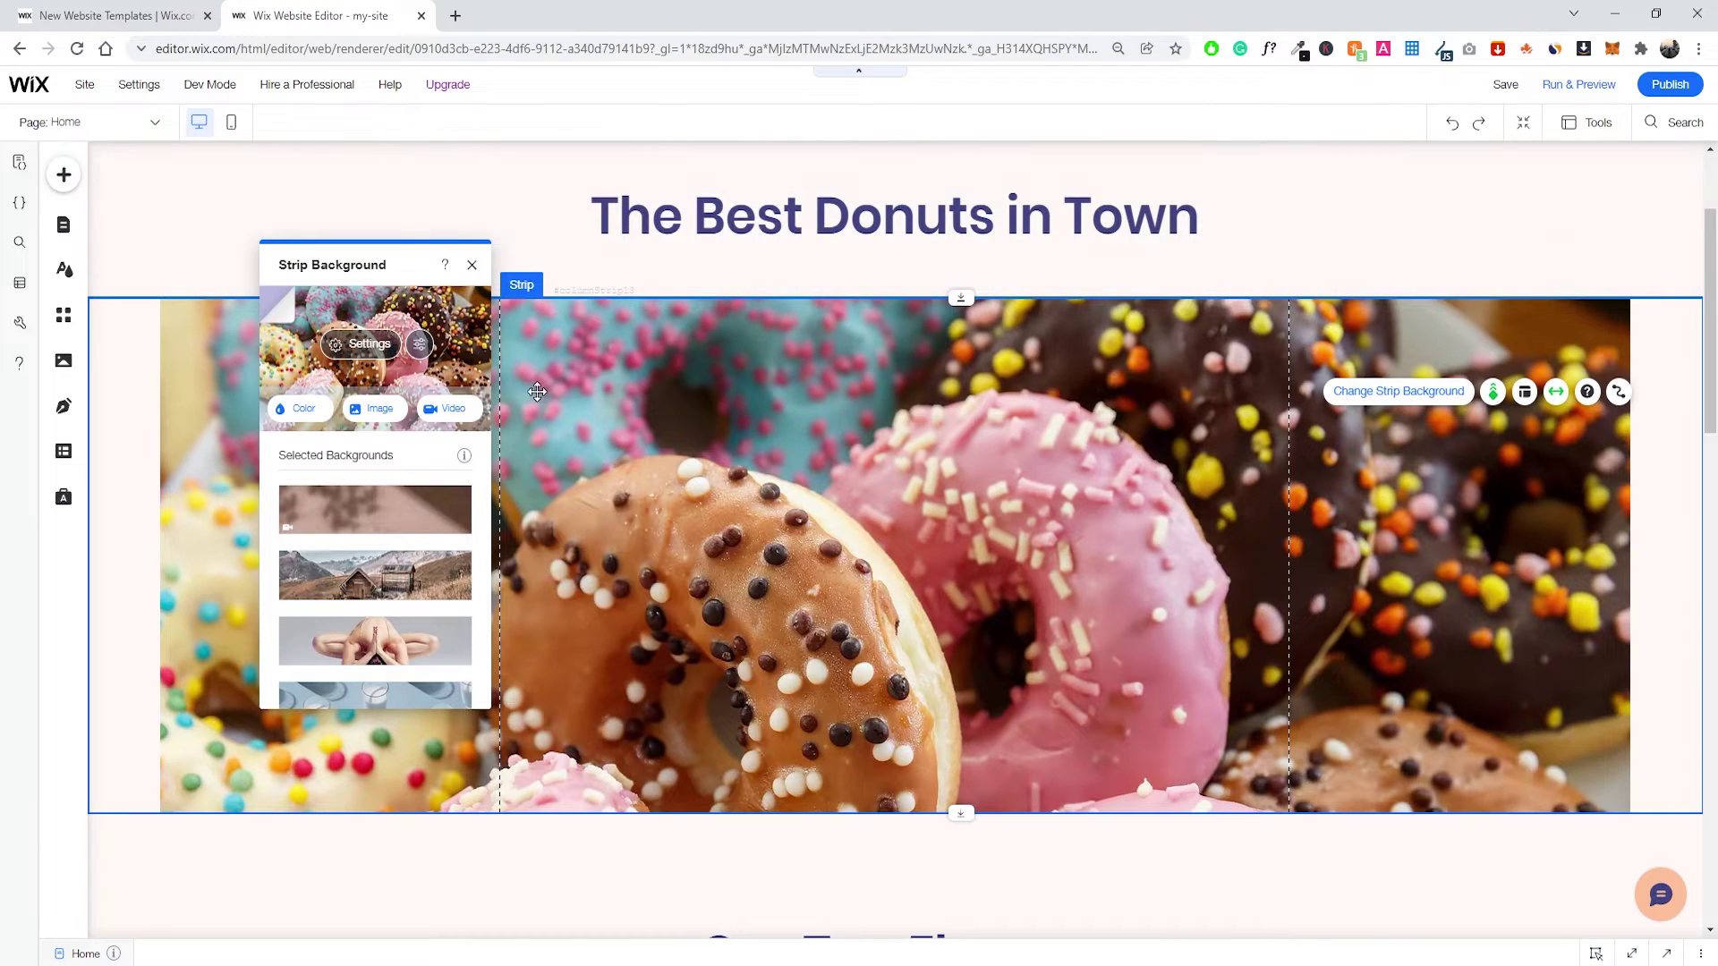
Review the strip's new donut background on the page, close its background settings and go to the Our Top Flavors section.
scroll(911, 391, "down", 1)
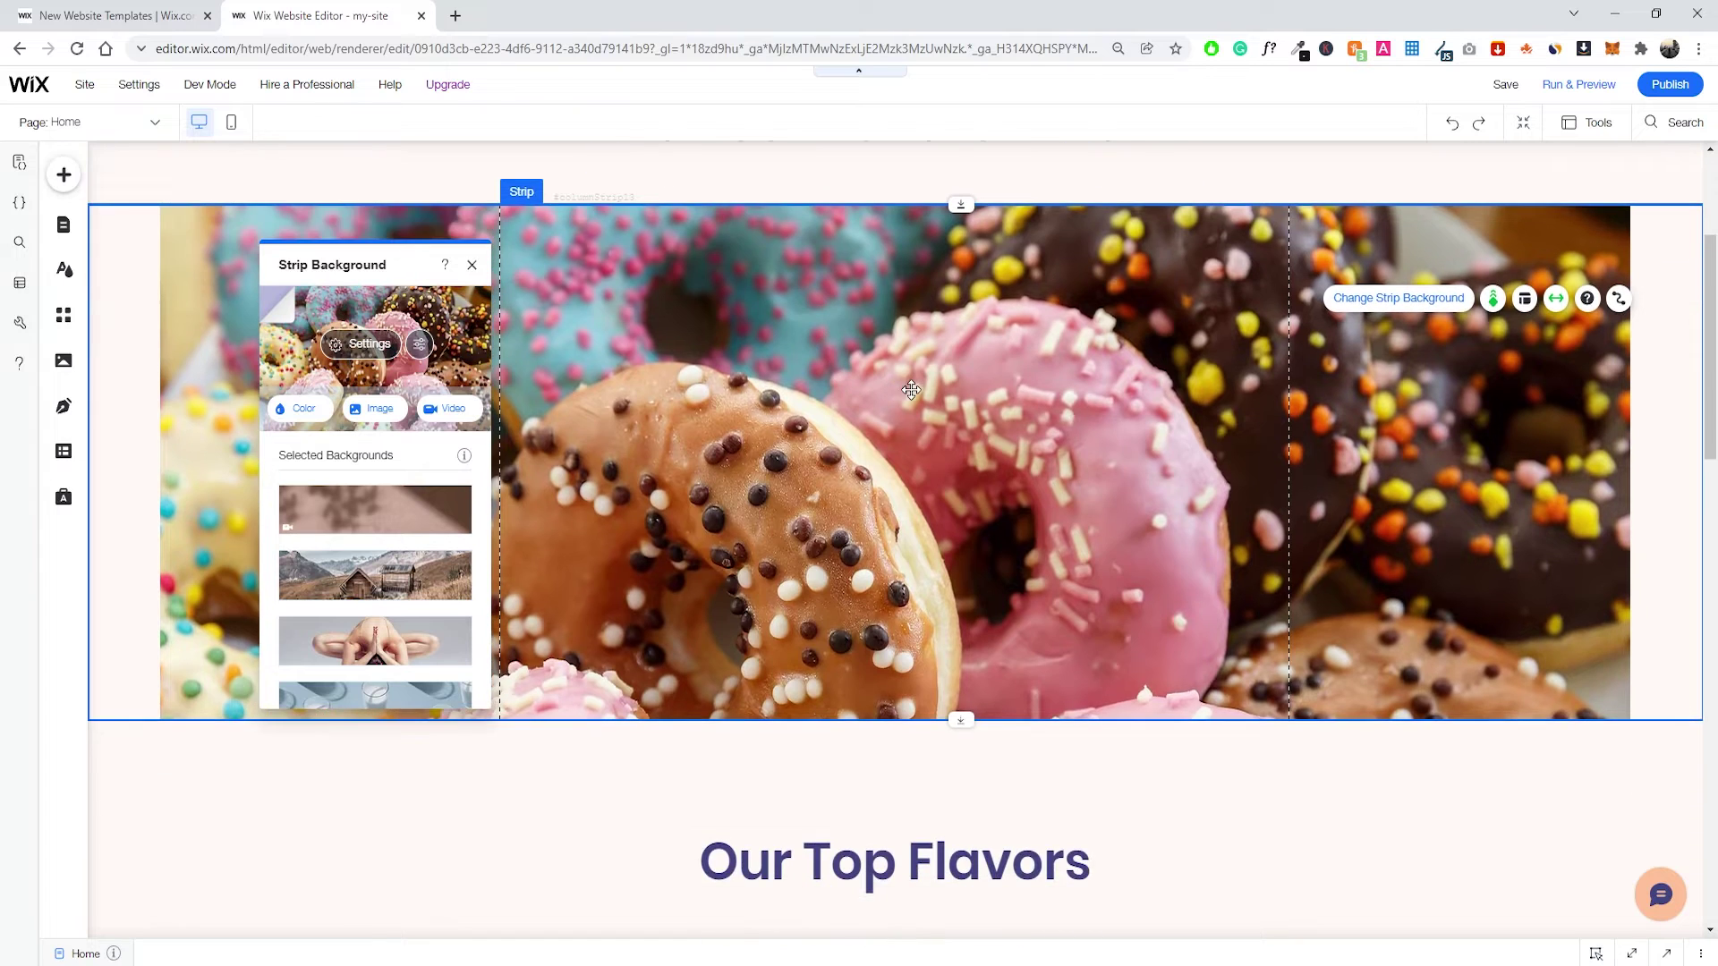
scroll(911, 391, "up", 1)
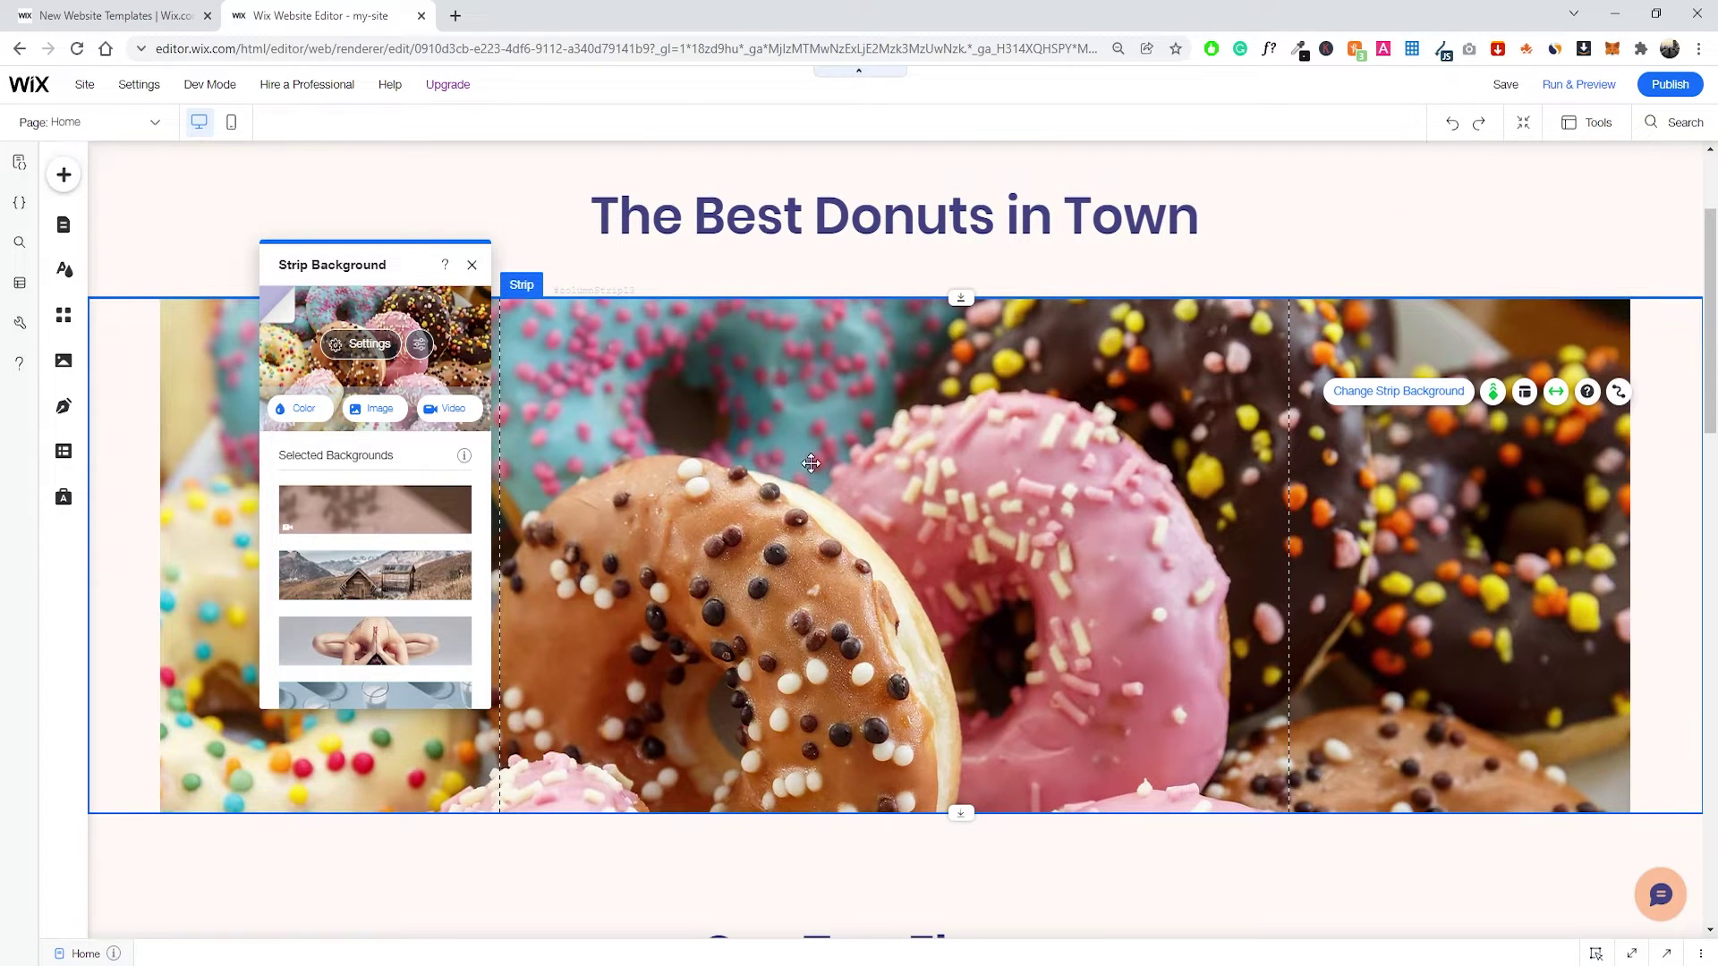
scroll(894, 429, "down", 2)
scroll(925, 421, "up", 1)
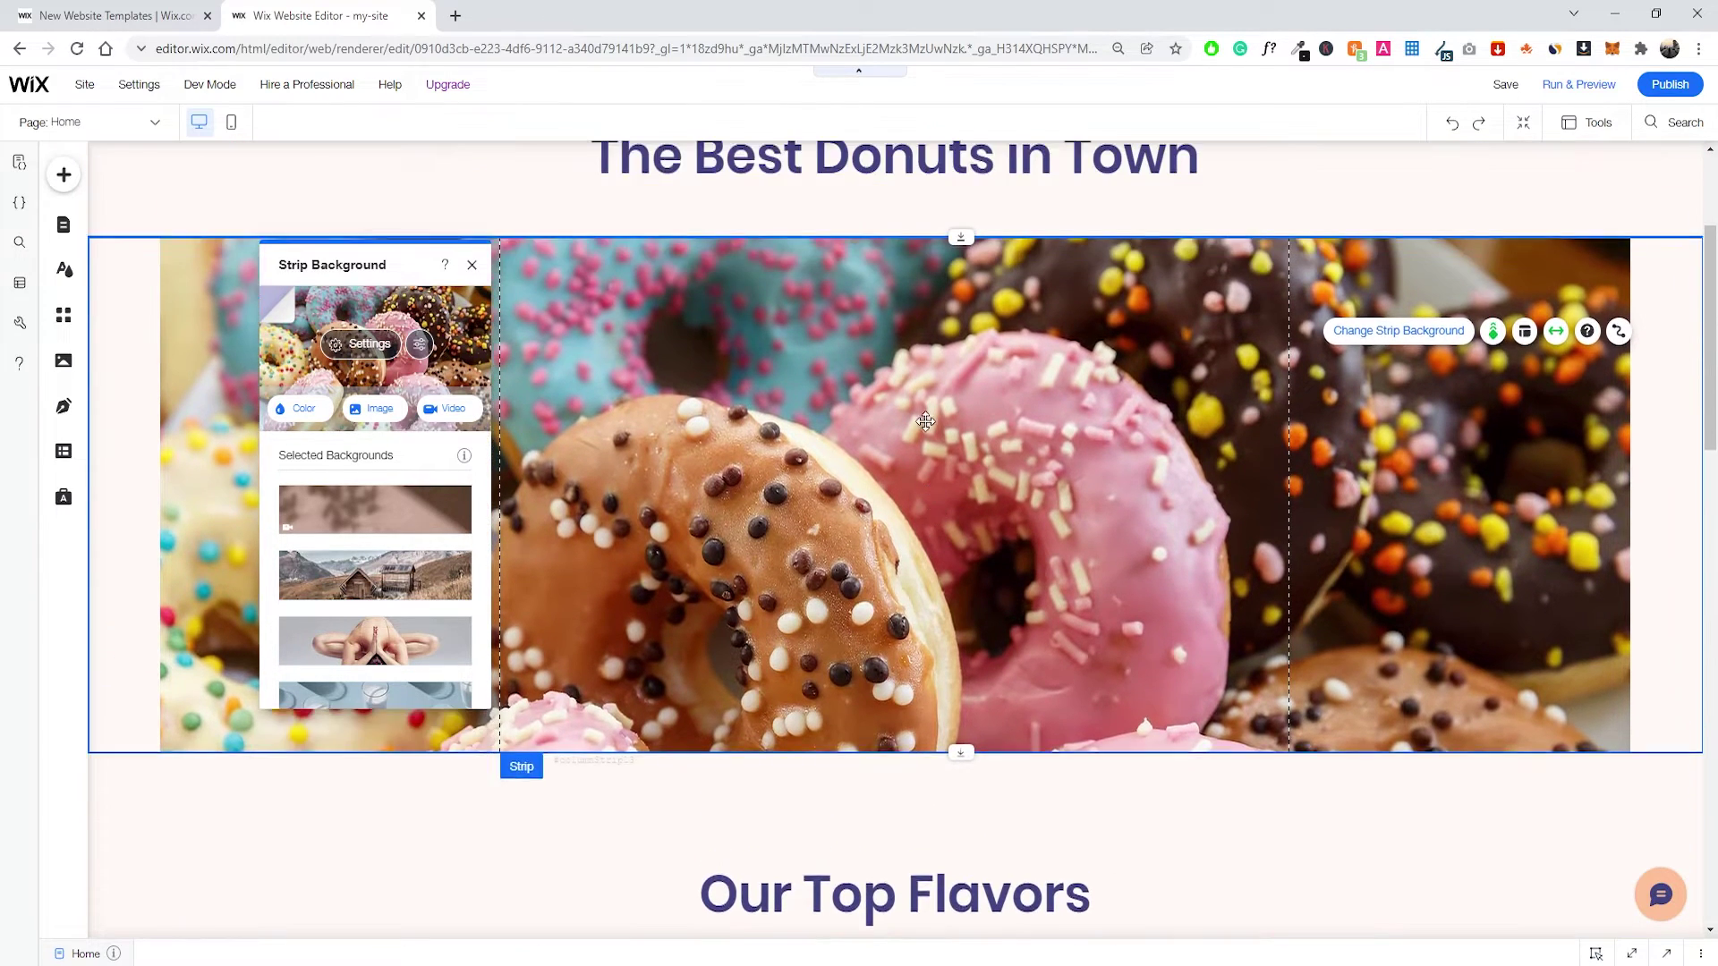
scroll(925, 421, "up", 1)
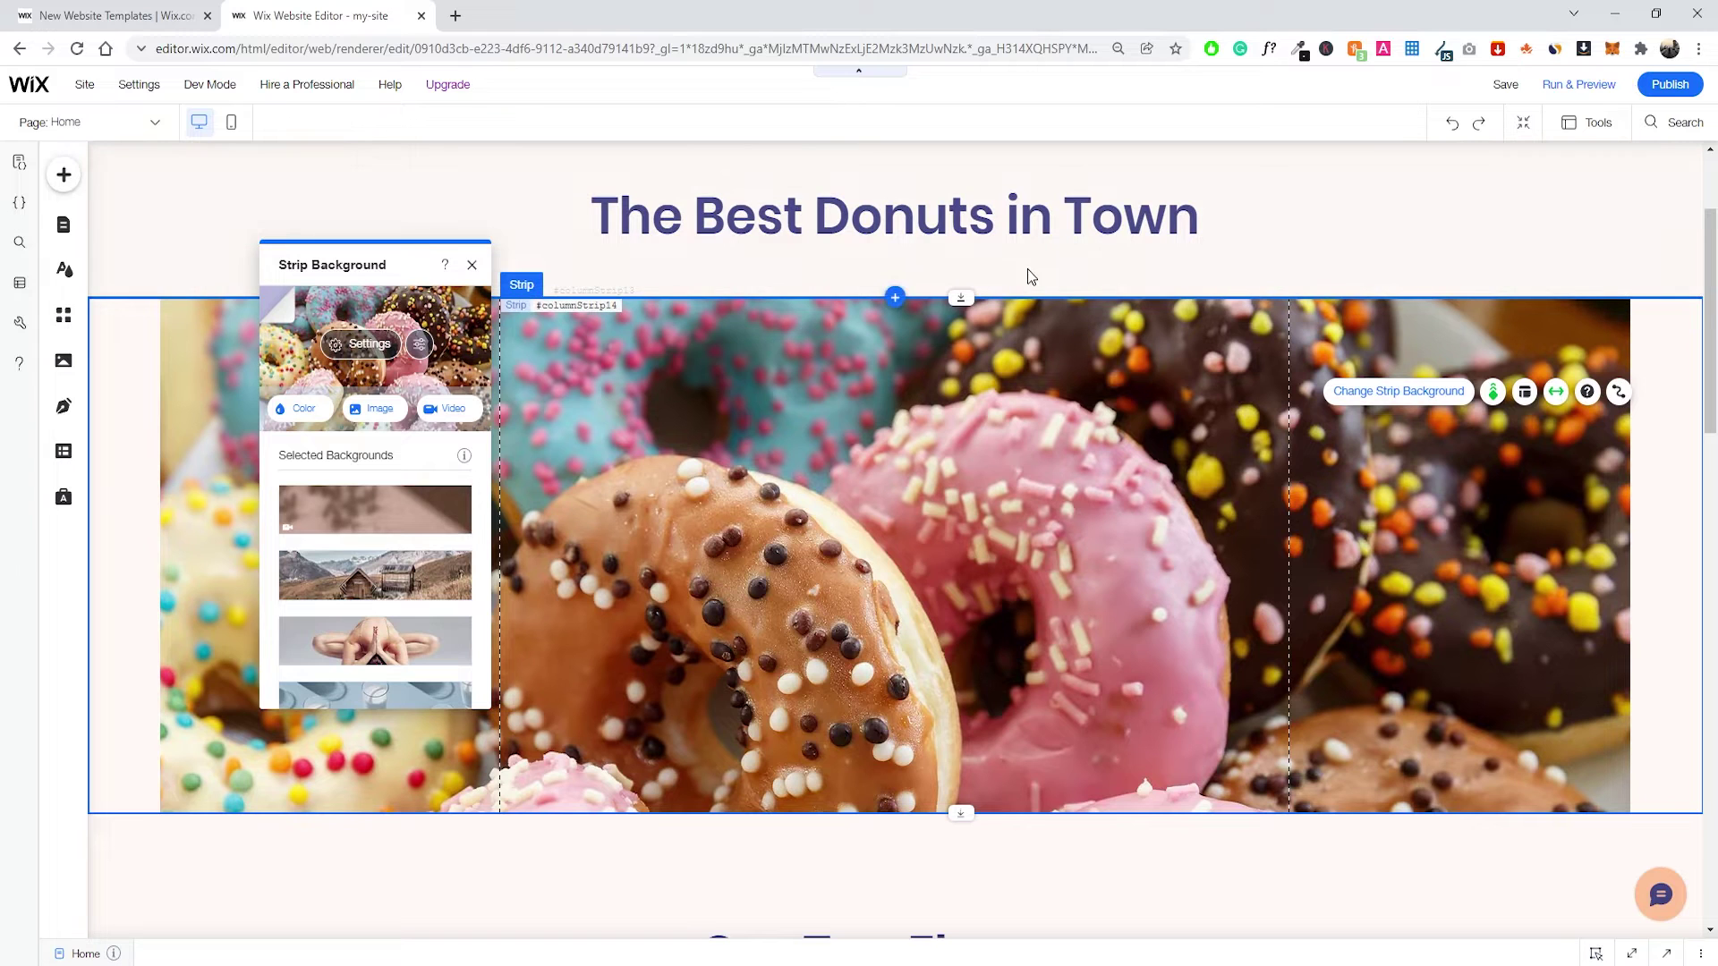
left_click(1220, 215)
scroll(1223, 342, "down", 2)
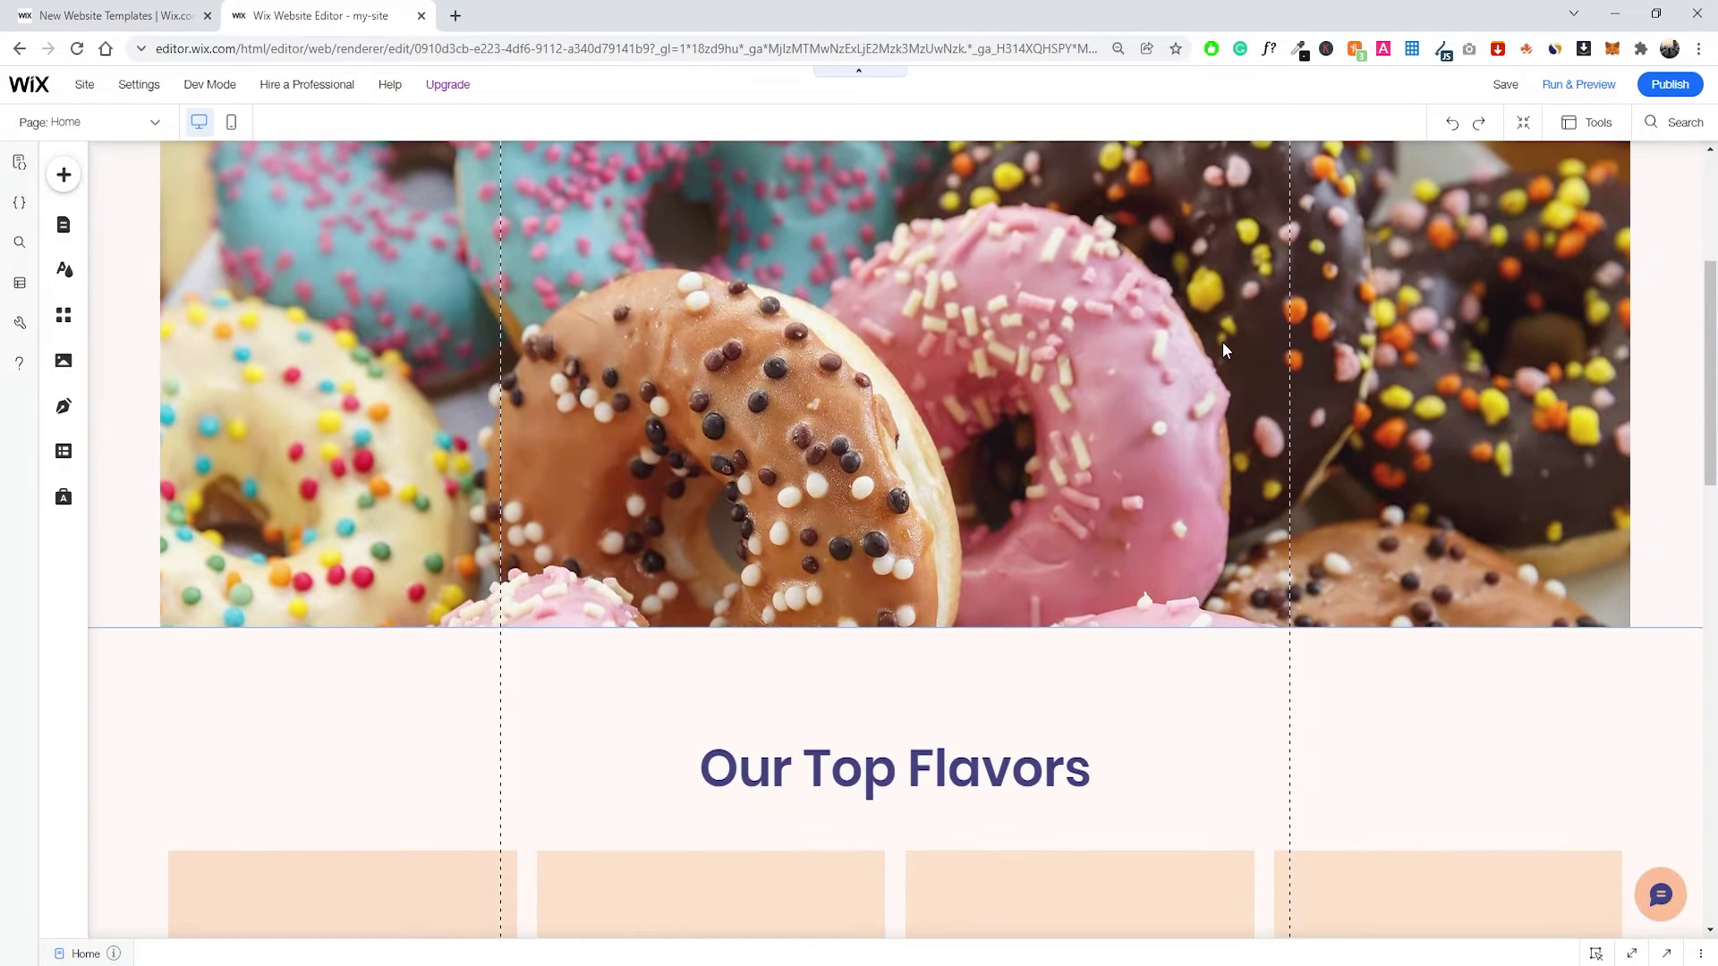
Open the "Our Top Flavors" heading for text editing to view its text settings, and leave the editing.
scroll(1200, 345, "down", 2)
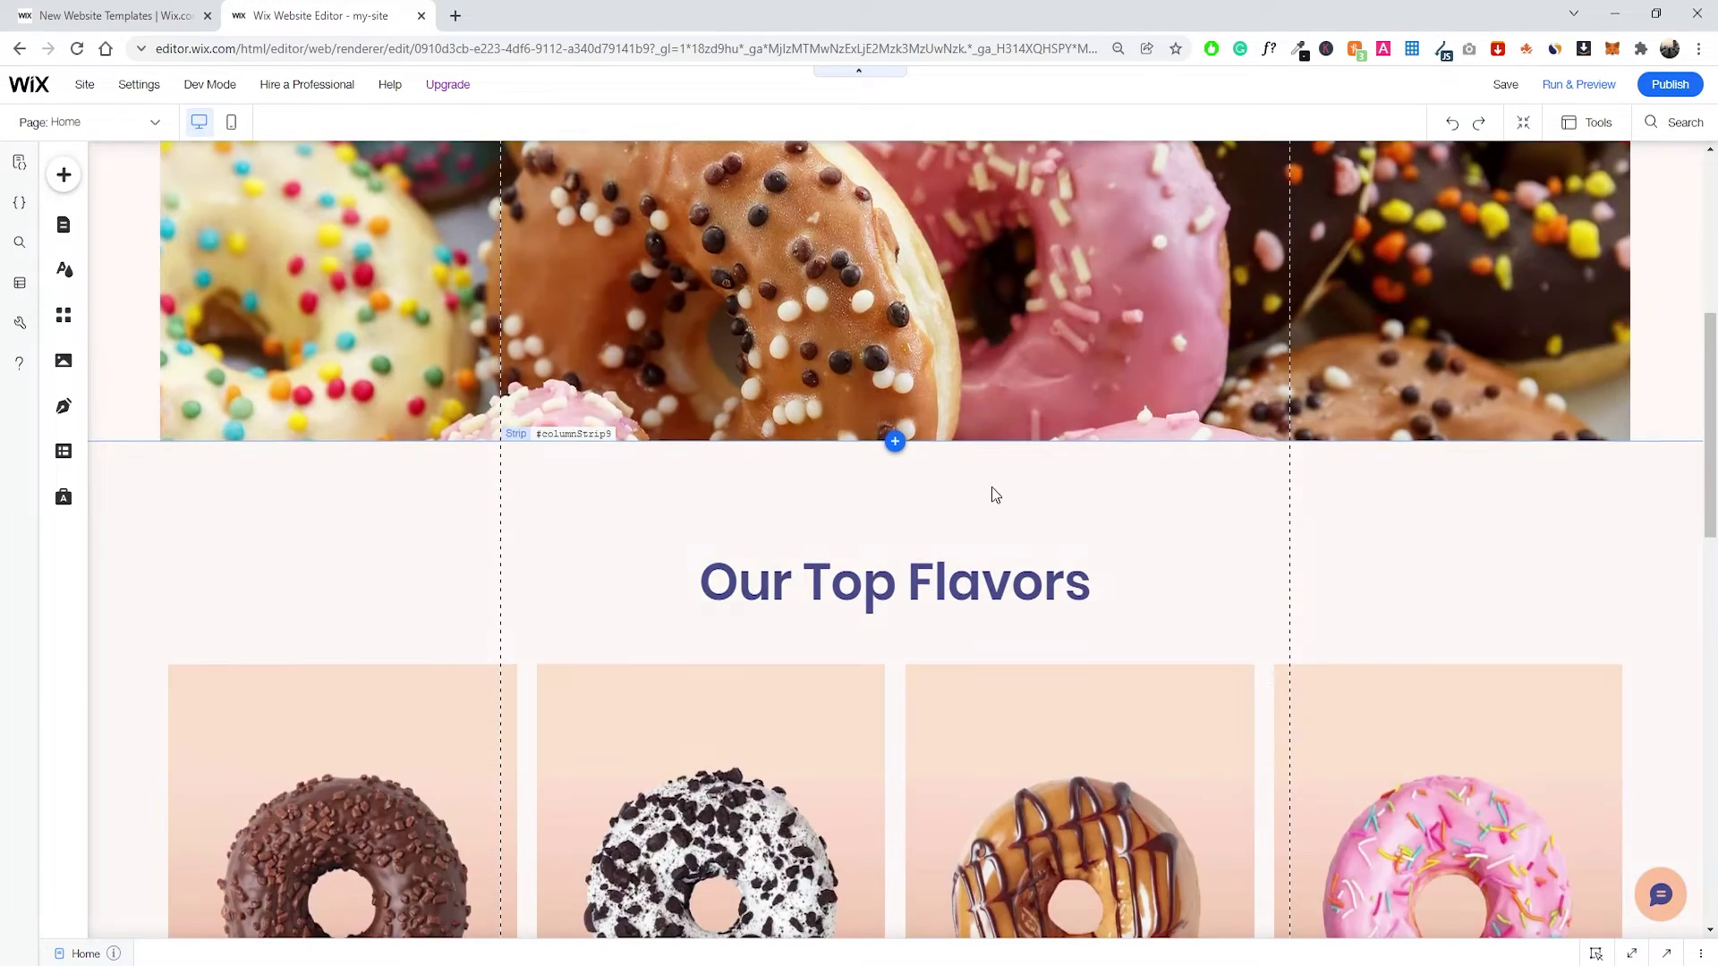
scroll(991, 488, "down", 2)
scroll(904, 362, "down", 1)
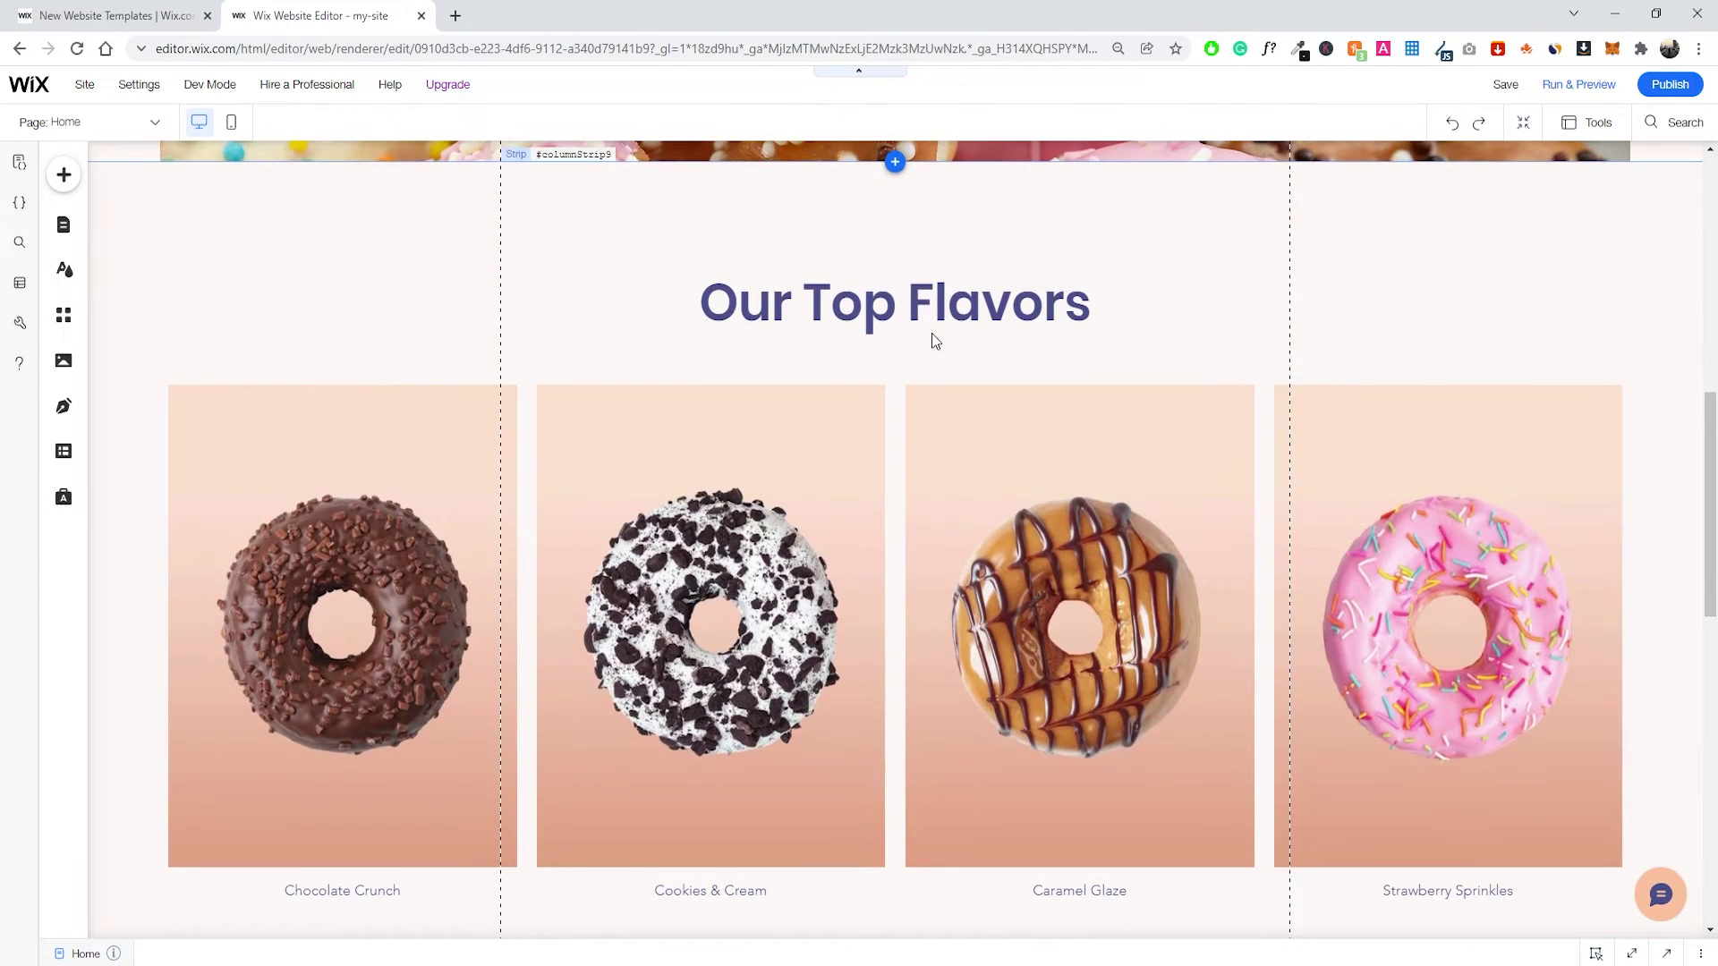
scroll(808, 353, "down", 1)
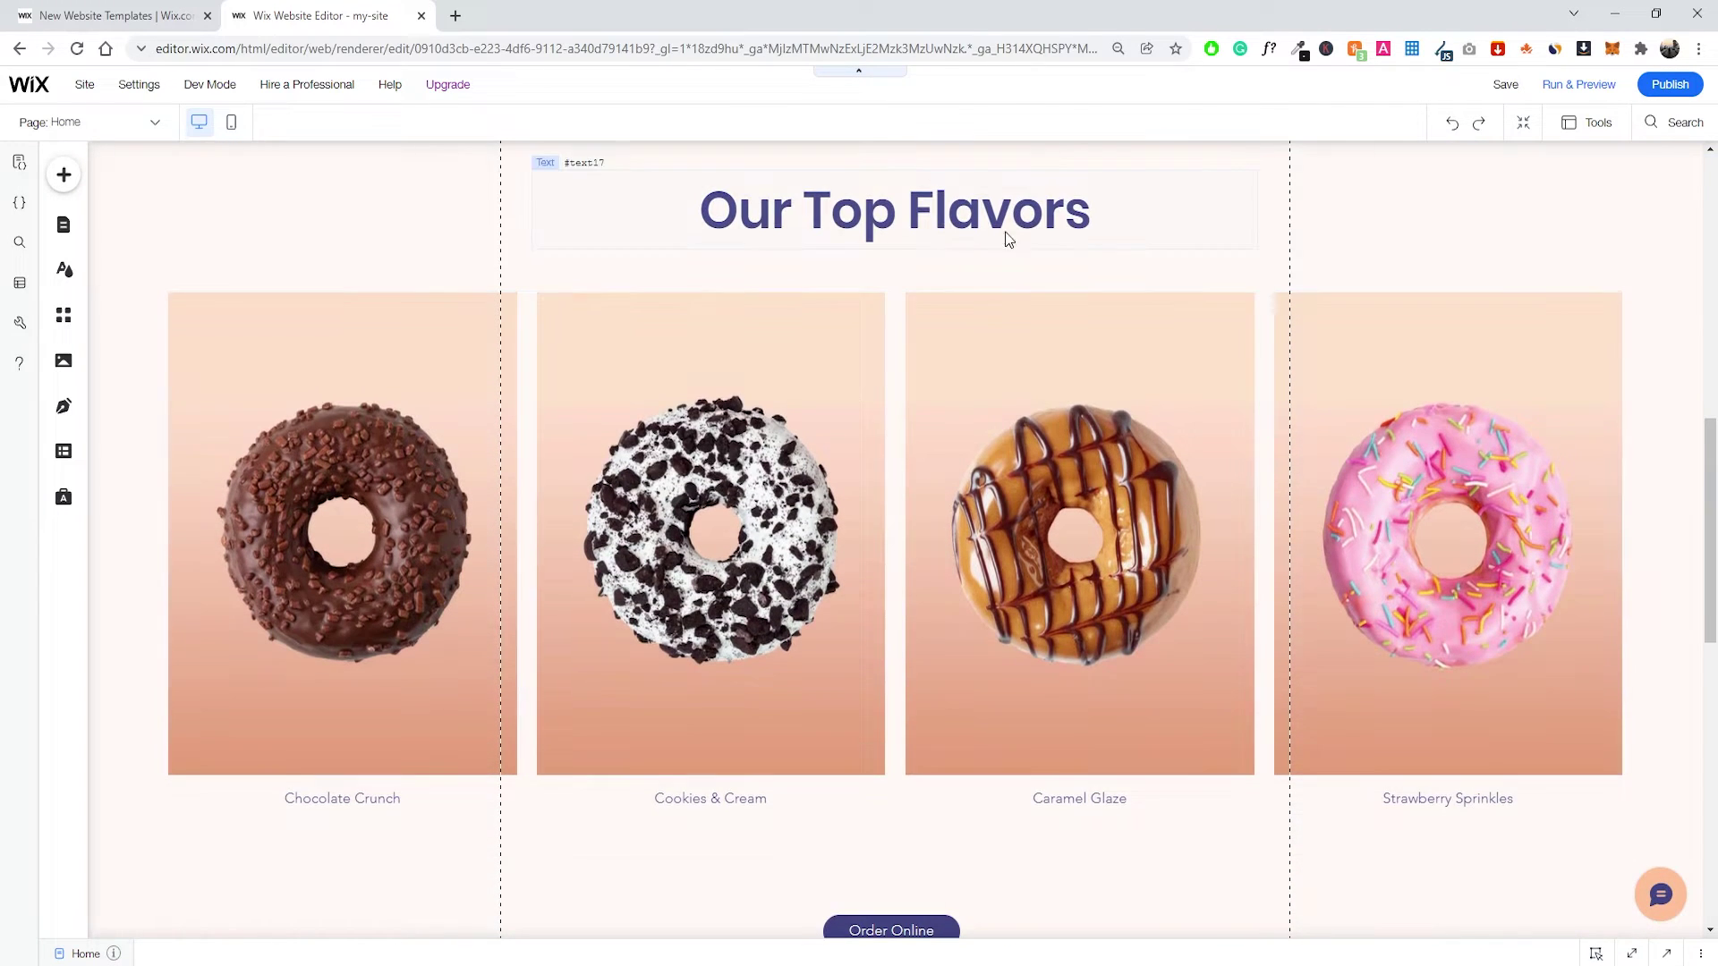
scroll(850, 331, "up", 1)
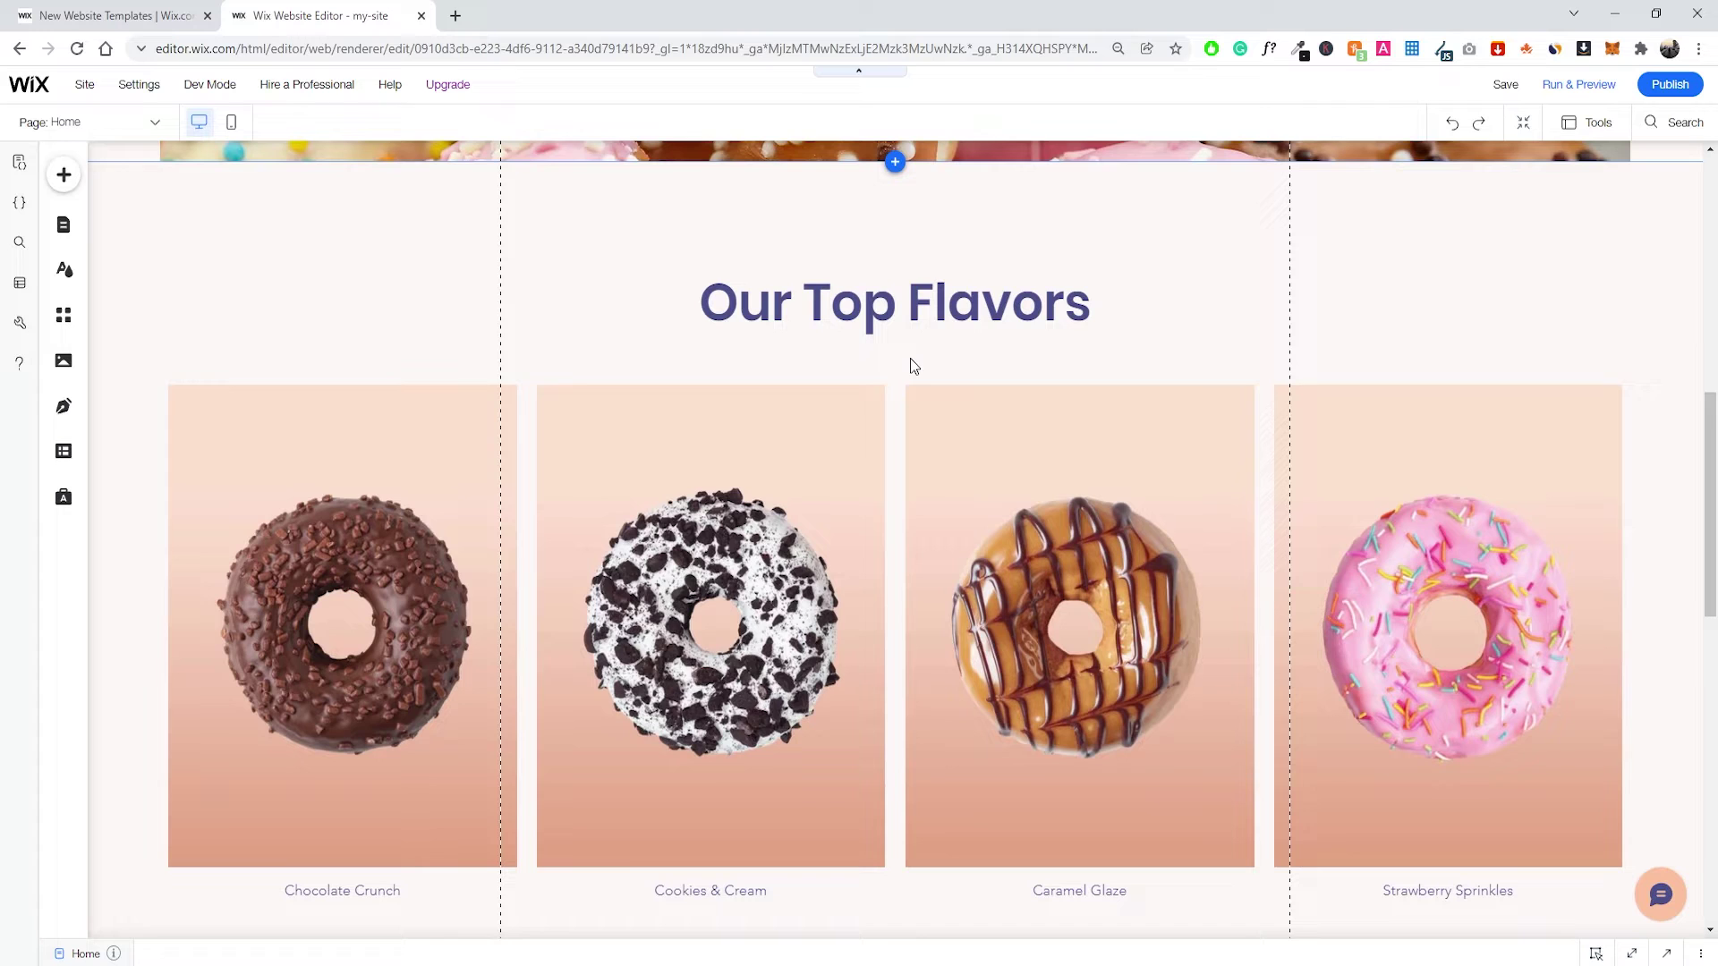
left_click(967, 327)
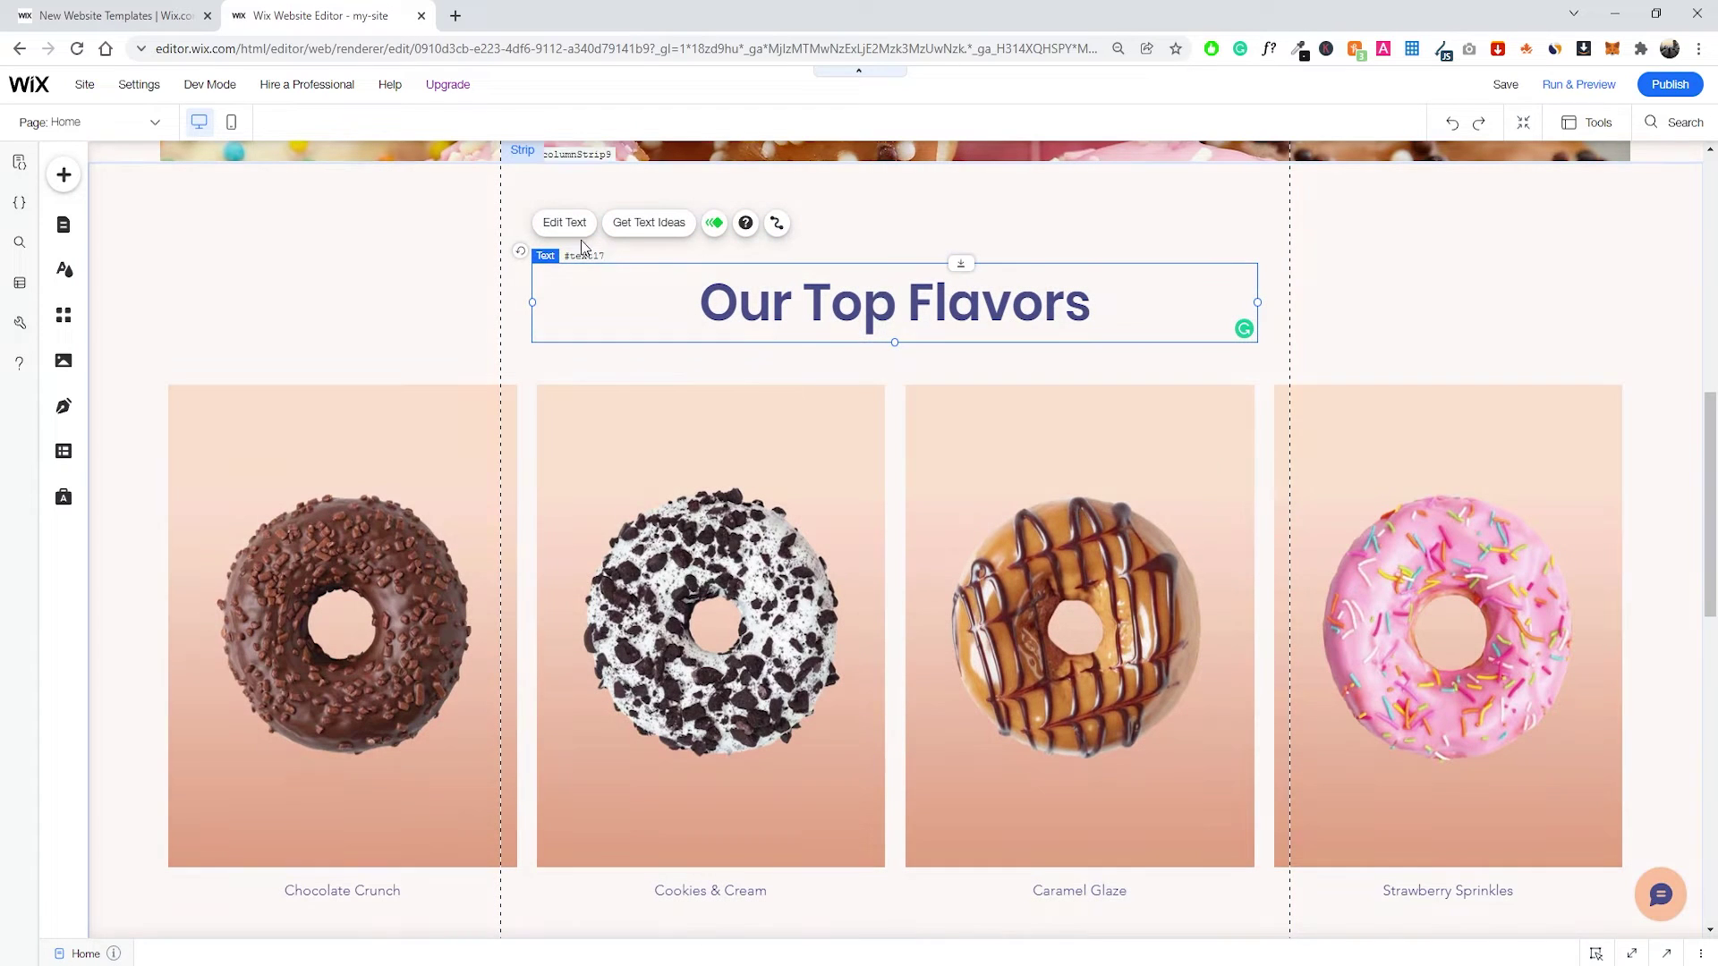
left_click(564, 222)
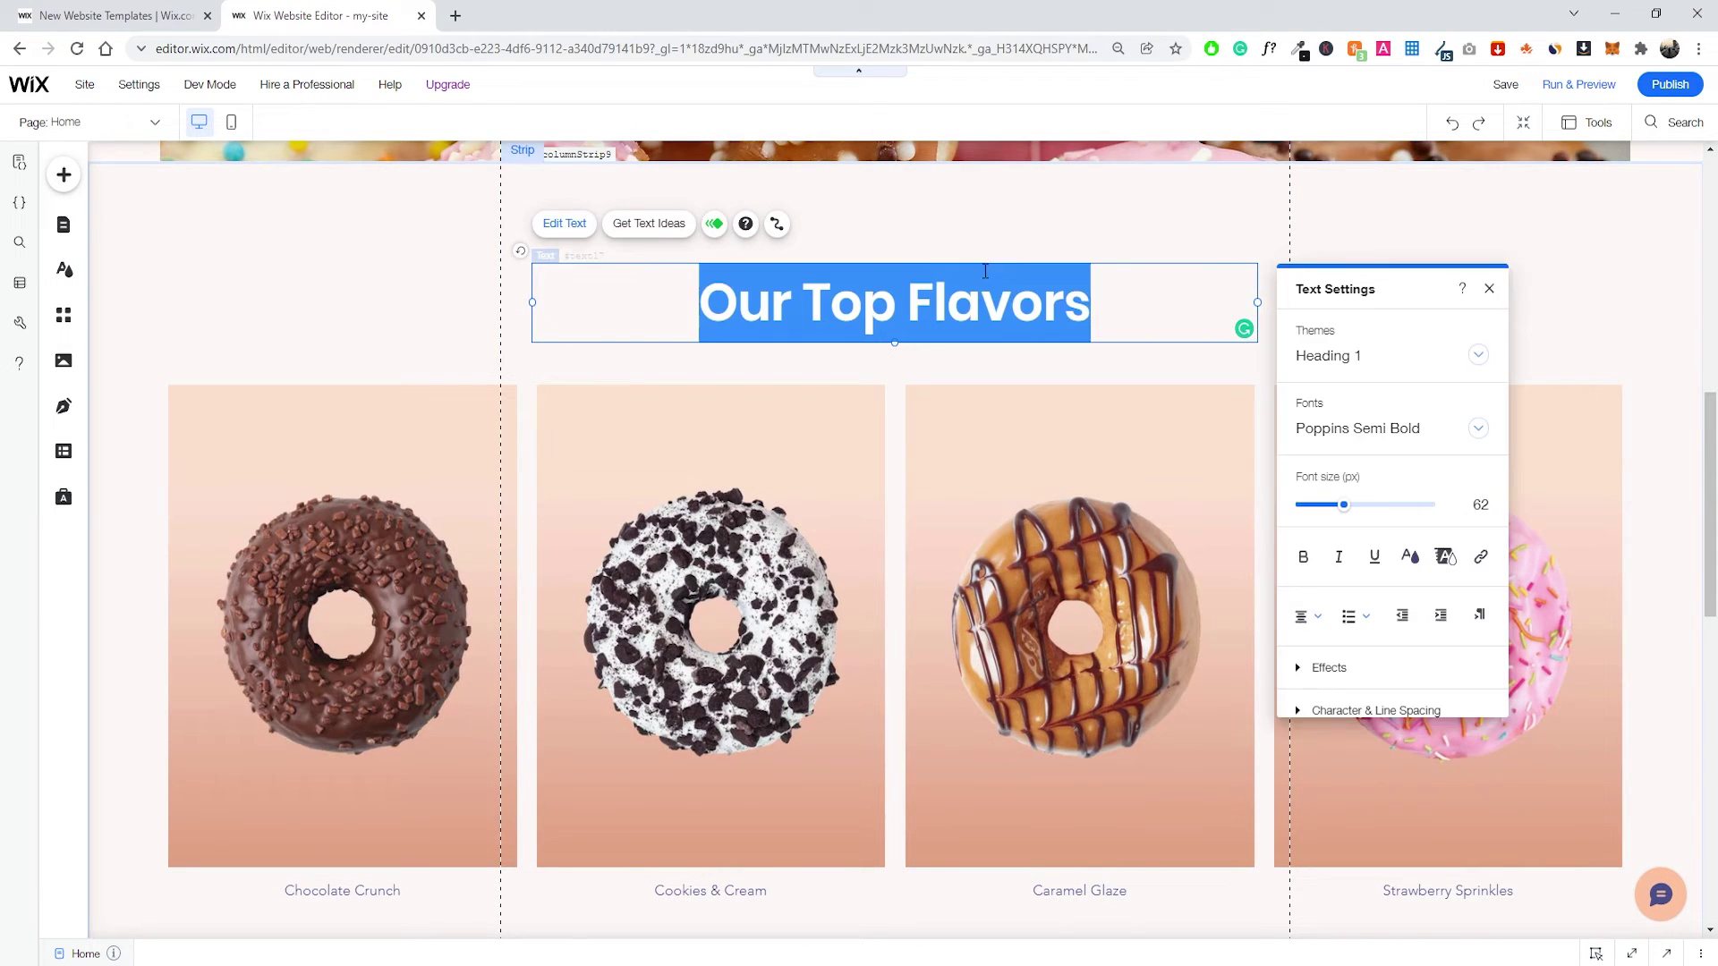
left_click(1222, 254)
Move the "Our Top Flavors" heading slightly upward, keeping it horizontally centred in its strip.
left_click(995, 313)
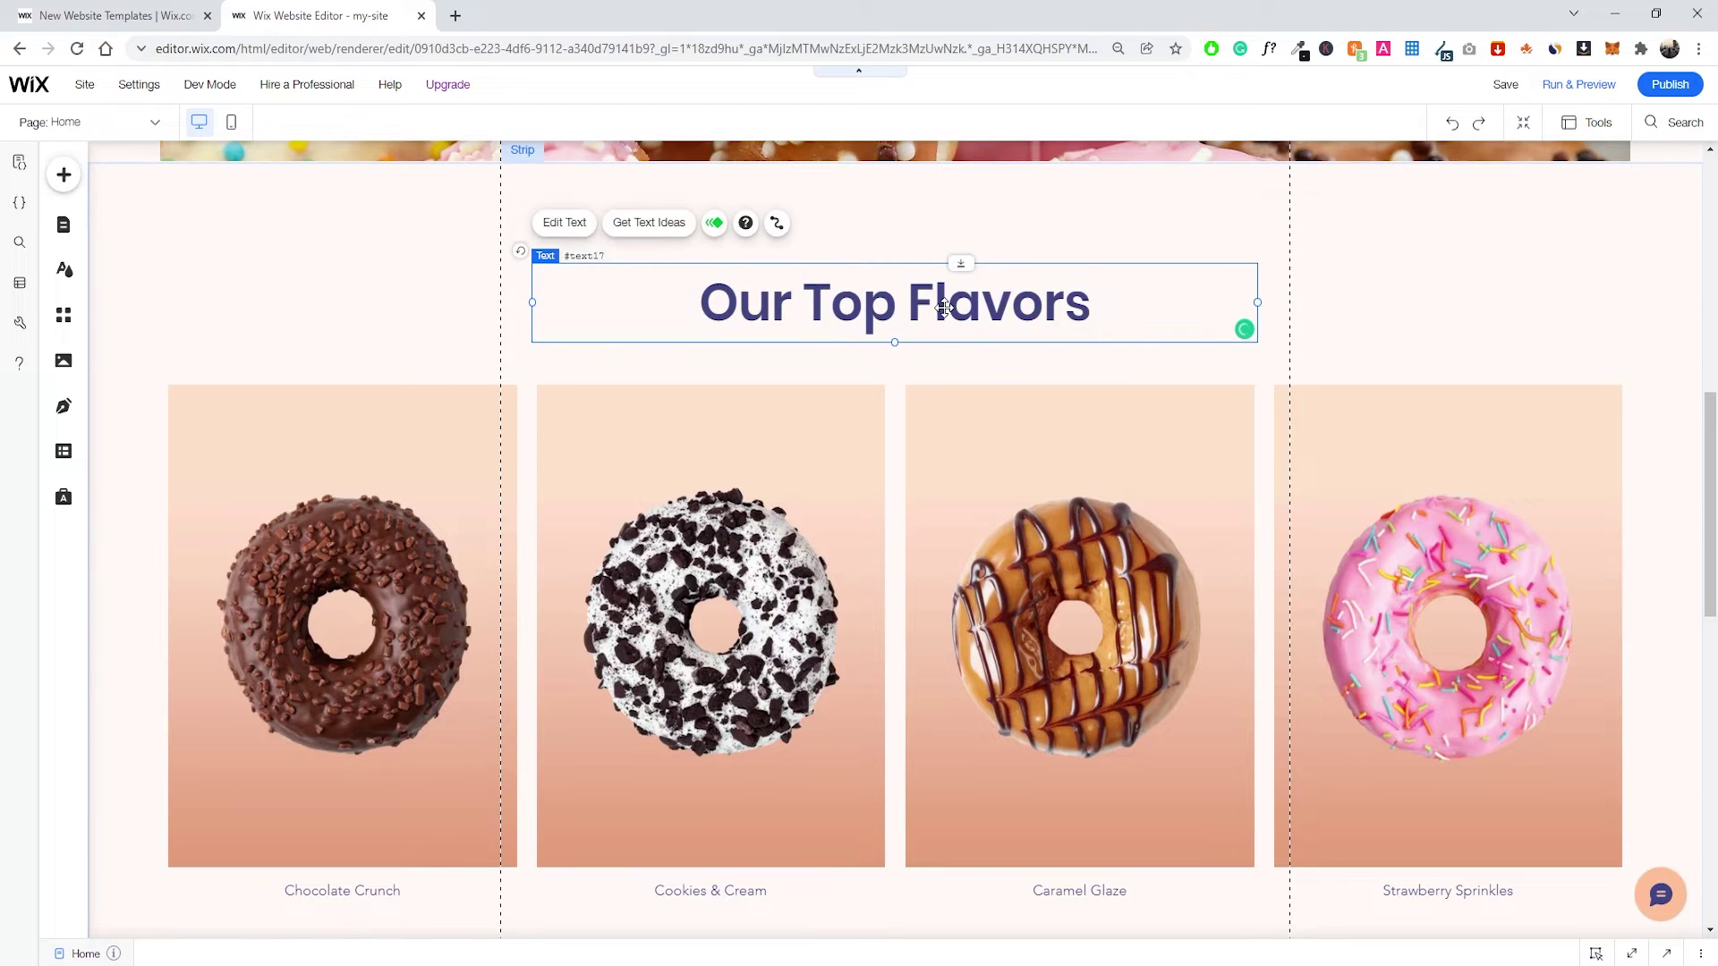
left_click_drag(965, 304, 928, 294)
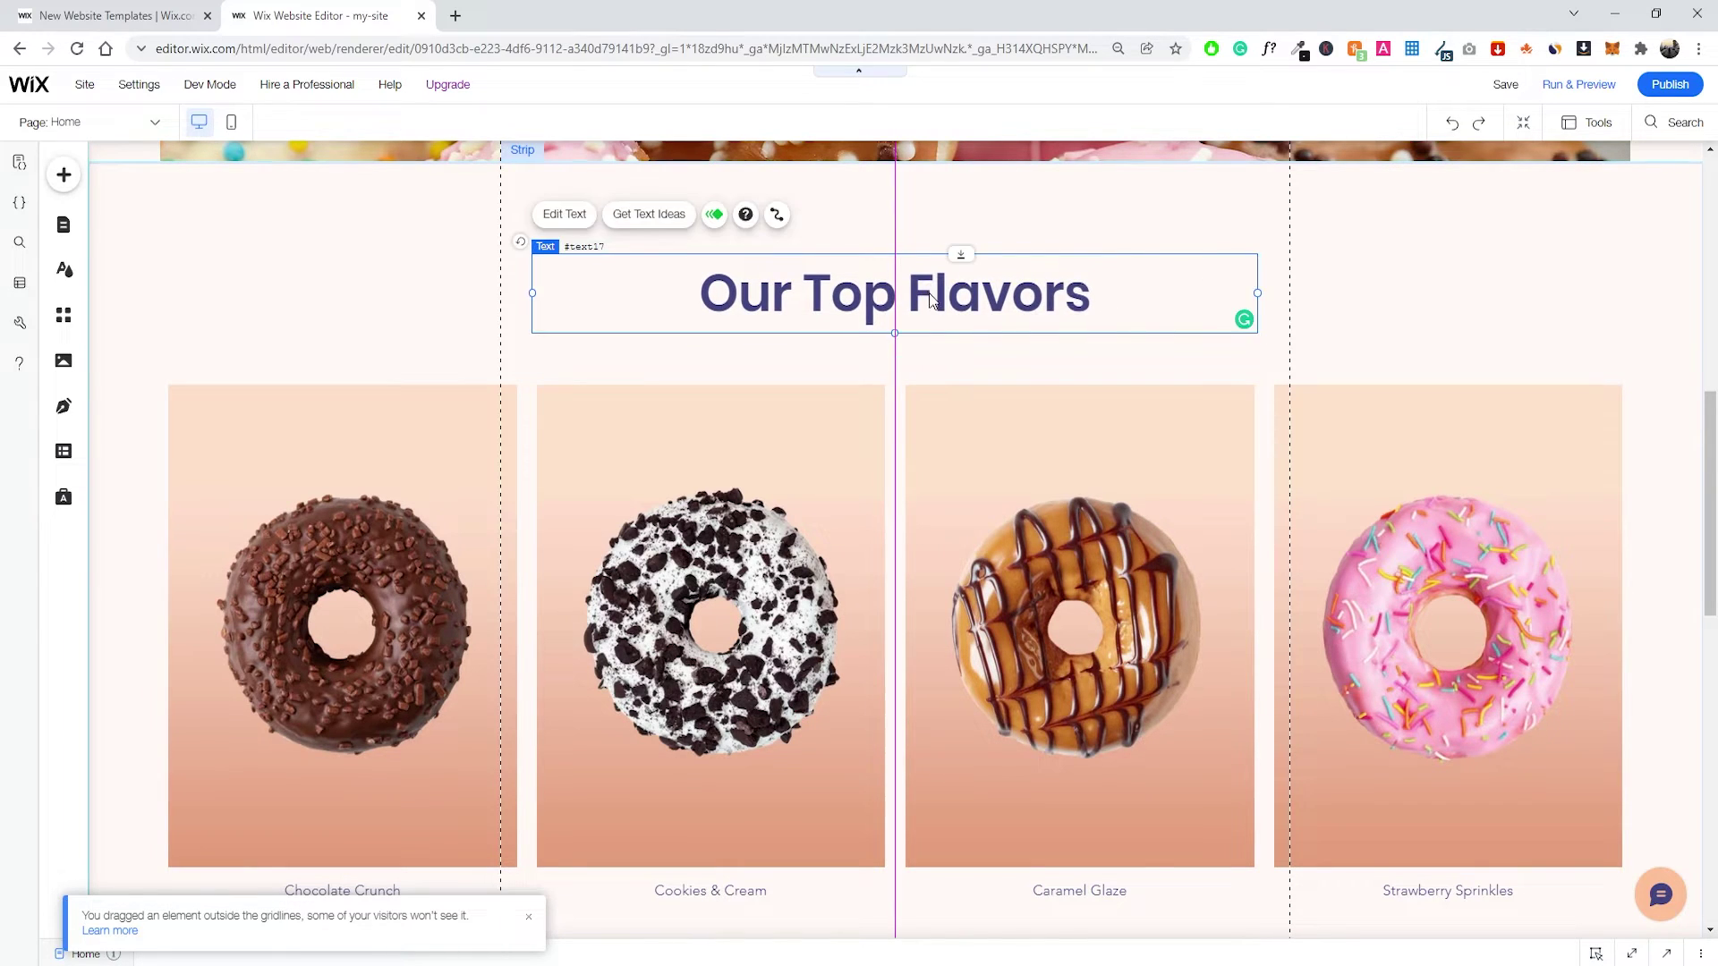
left_click(936, 341)
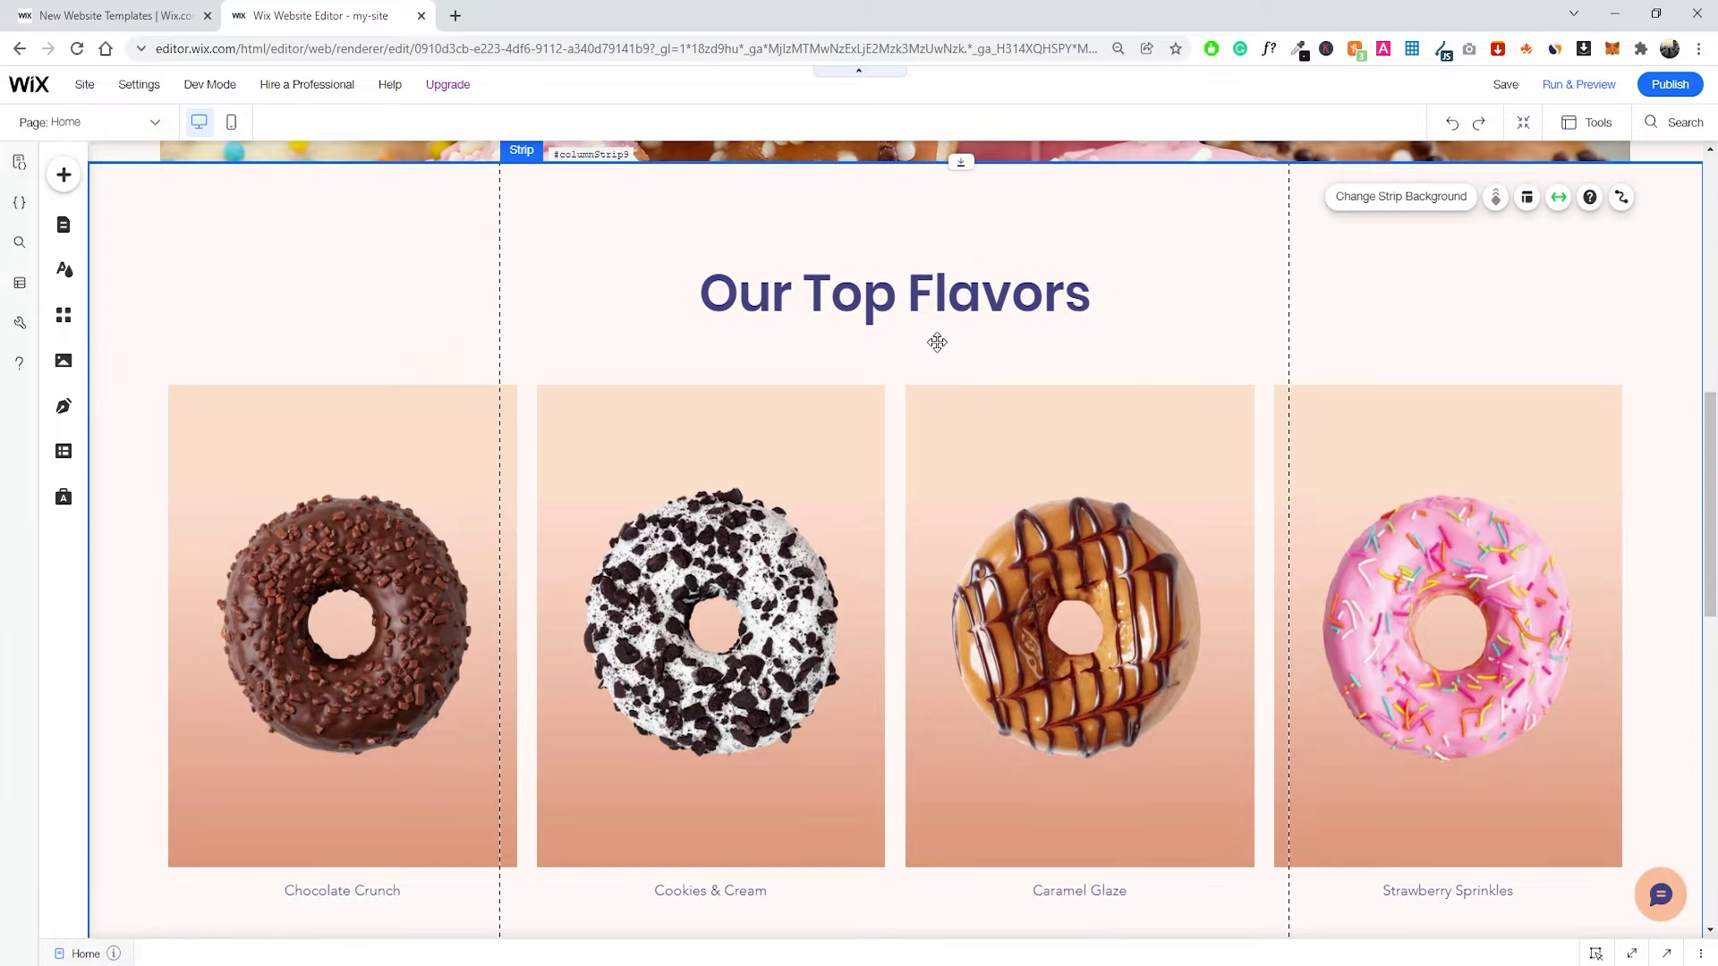
Open the media manager of the donut gallery below the "Our Top Flavors" heading.
scroll(897, 353, "down", 1)
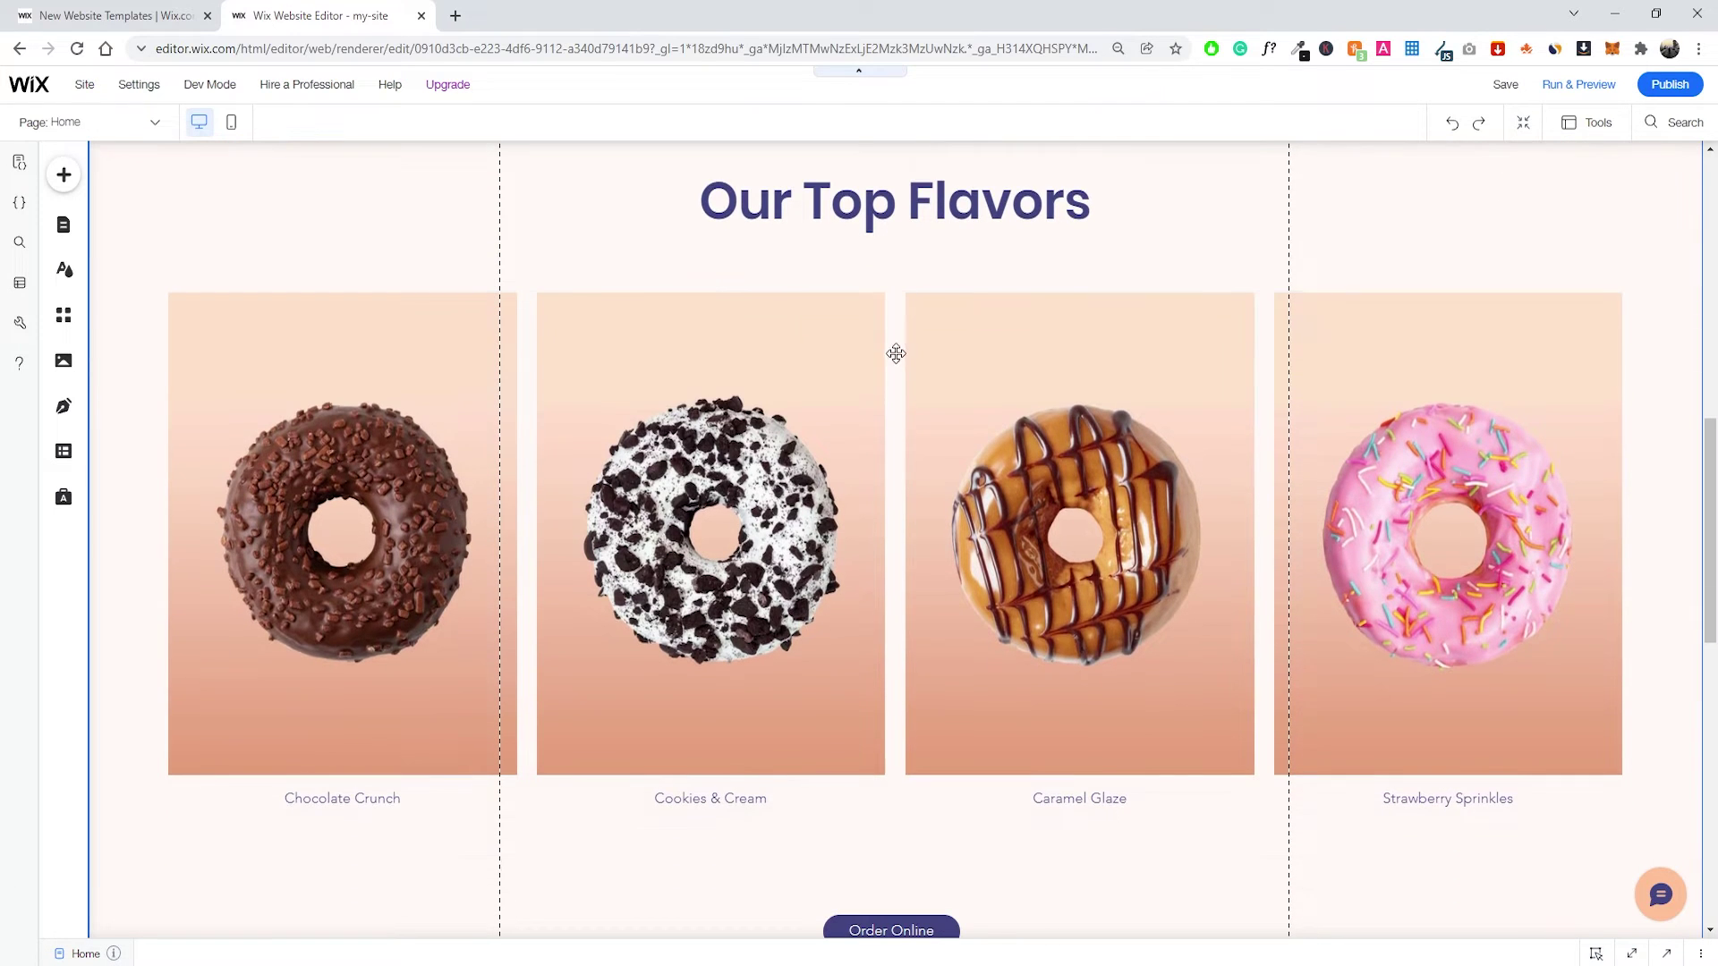
left_click(821, 411)
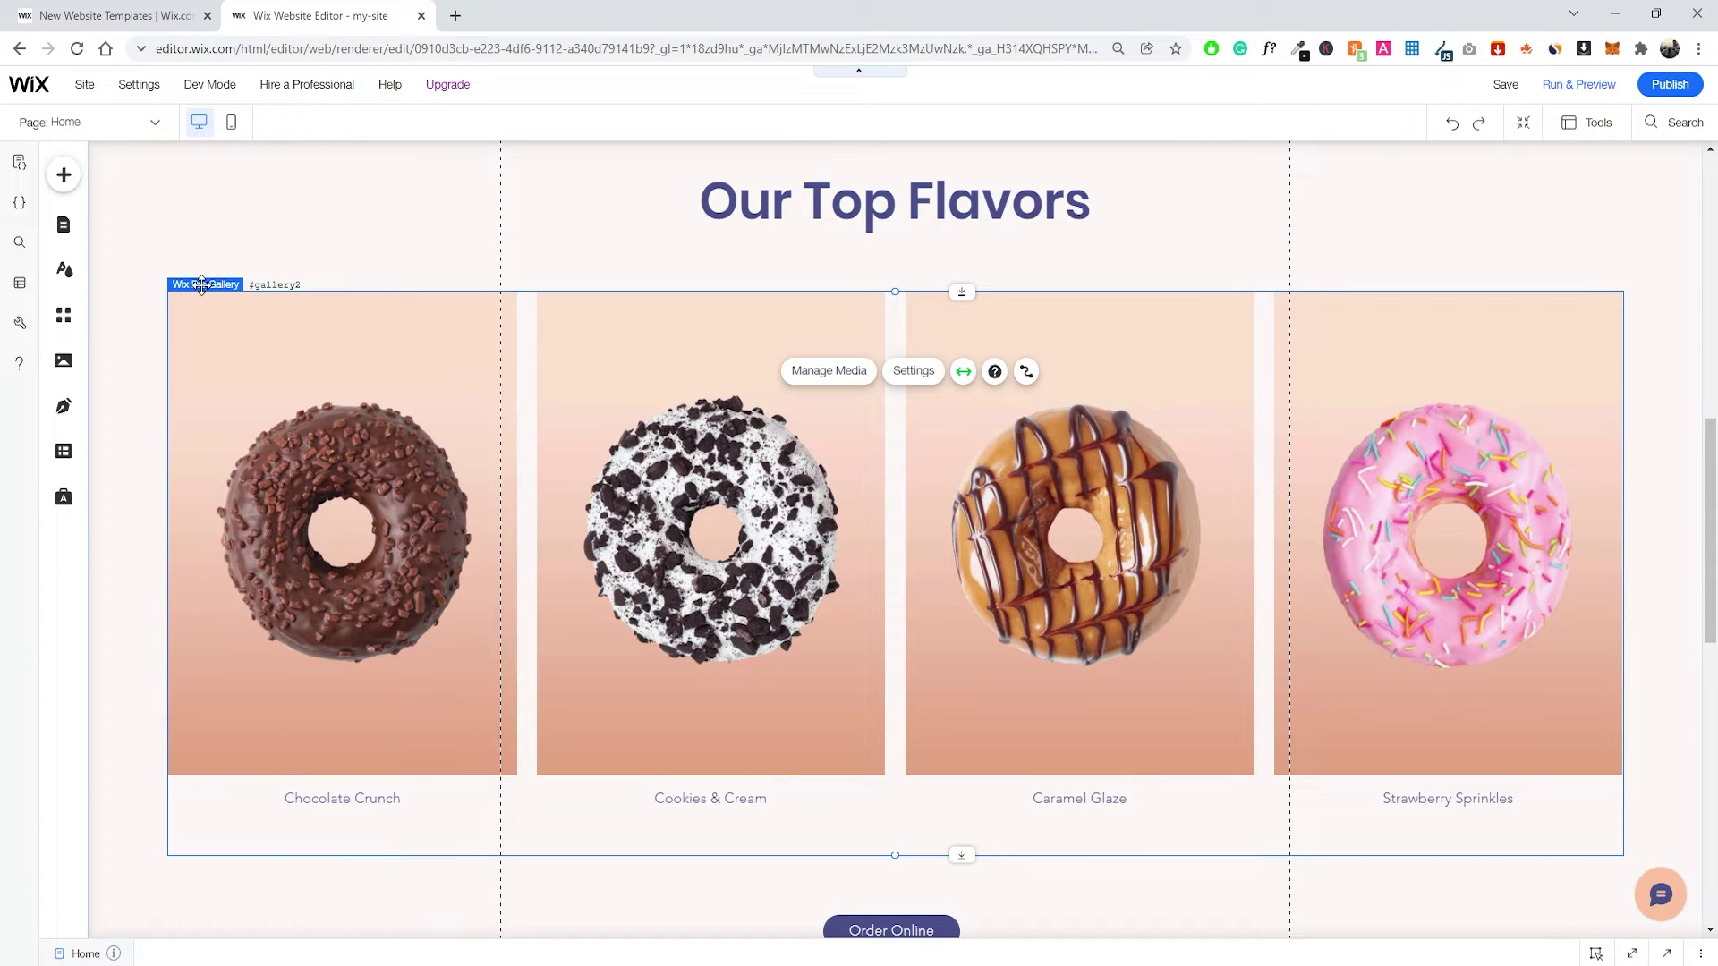
left_click(794, 375)
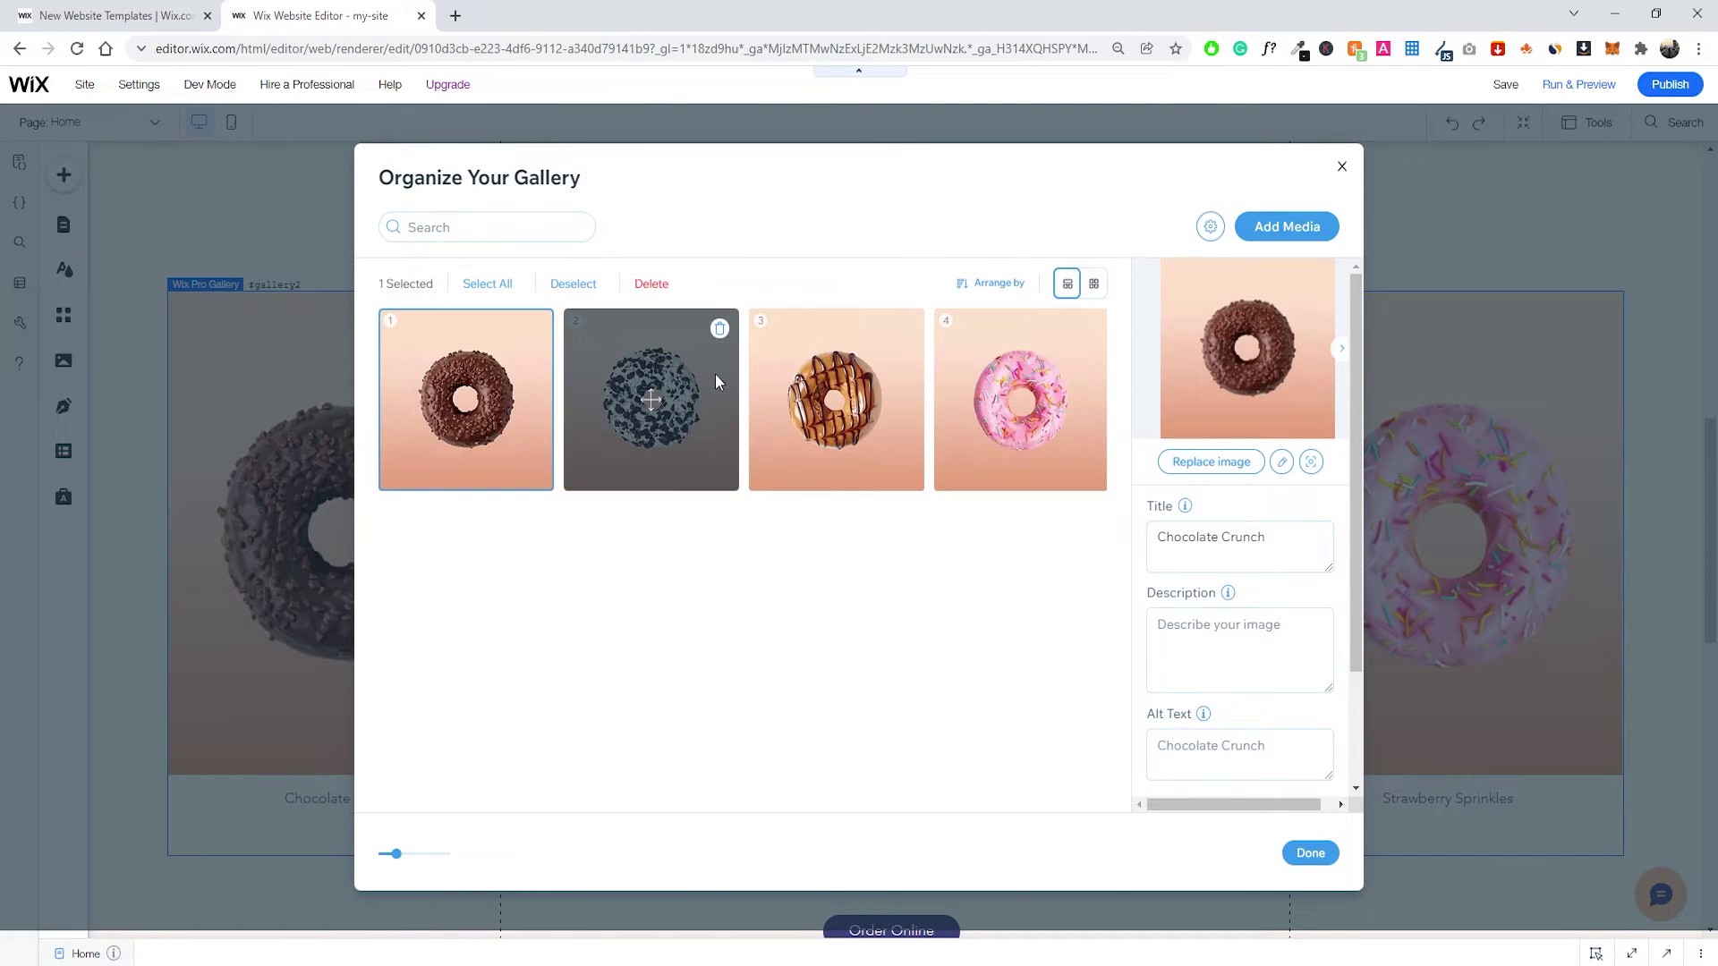
Go through the four donut images in the gallery, check their title, description and remove options, and close the gallery organizer.
mouse_move(690, 378)
left_mouse_down()
mouse_move(502, 374)
mouse_move(628, 356)
mouse_move(982, 363)
mouse_move(597, 368)
mouse_move(680, 373)
left_mouse_up()
left_click_drag(905, 388, 789, 388)
left_click(614, 422)
left_click(874, 429)
left_click(1060, 448)
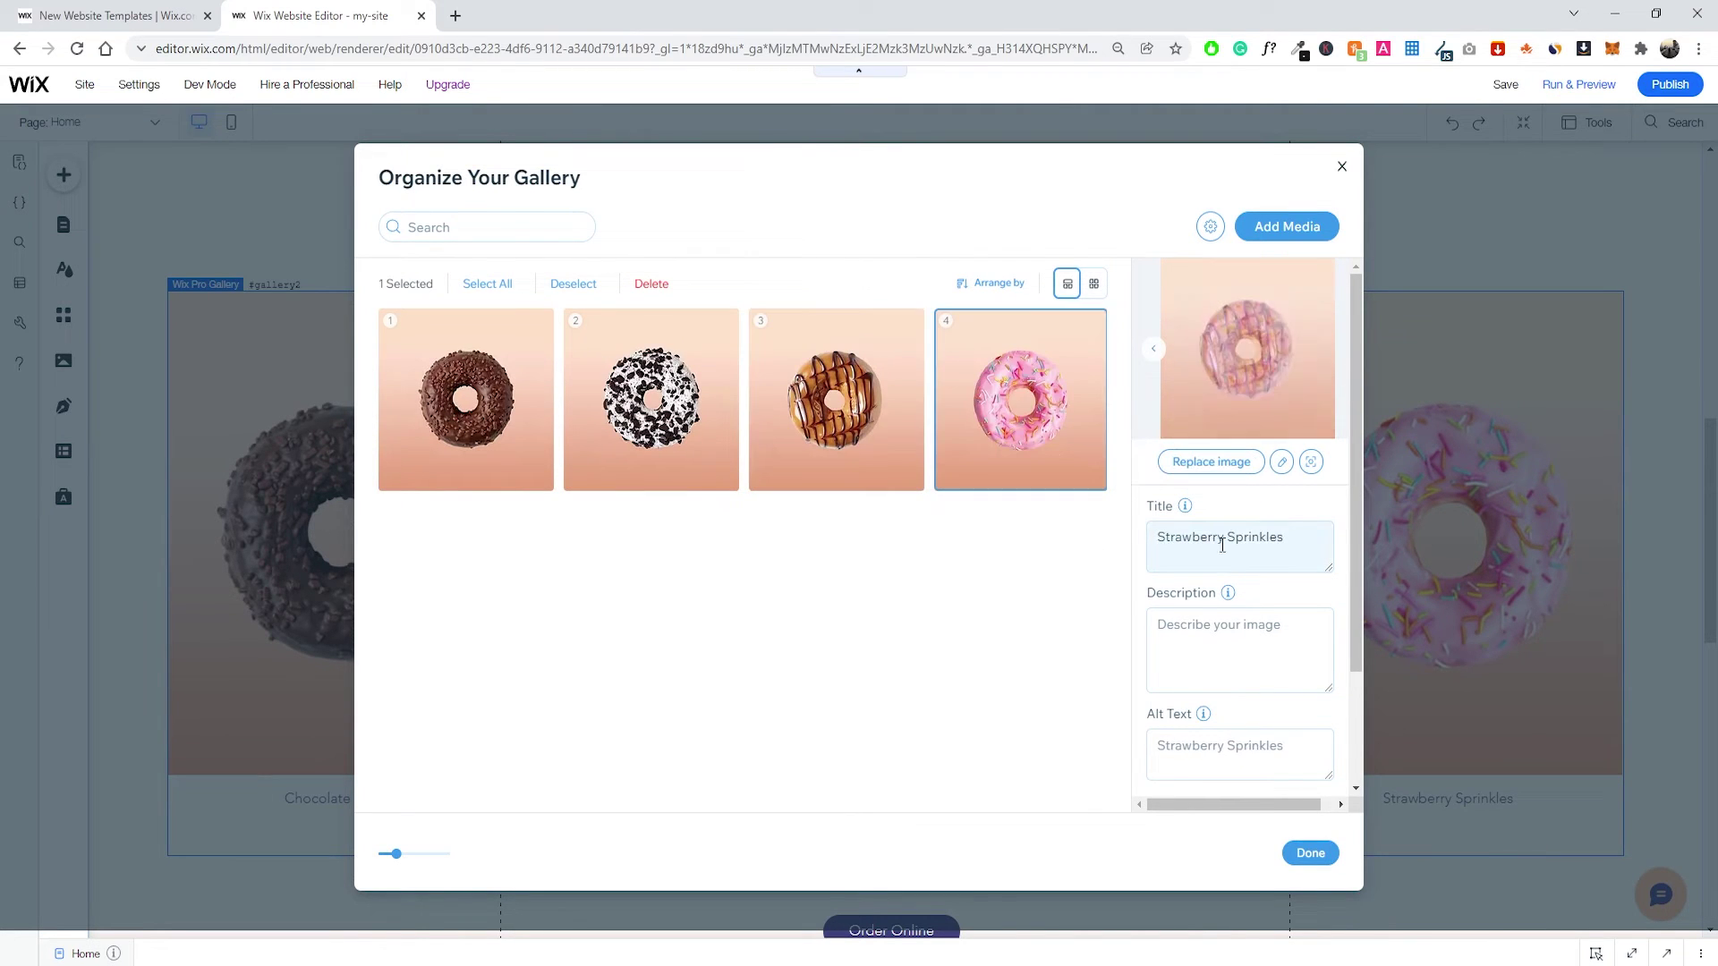
left_click(899, 465)
left_click(667, 451)
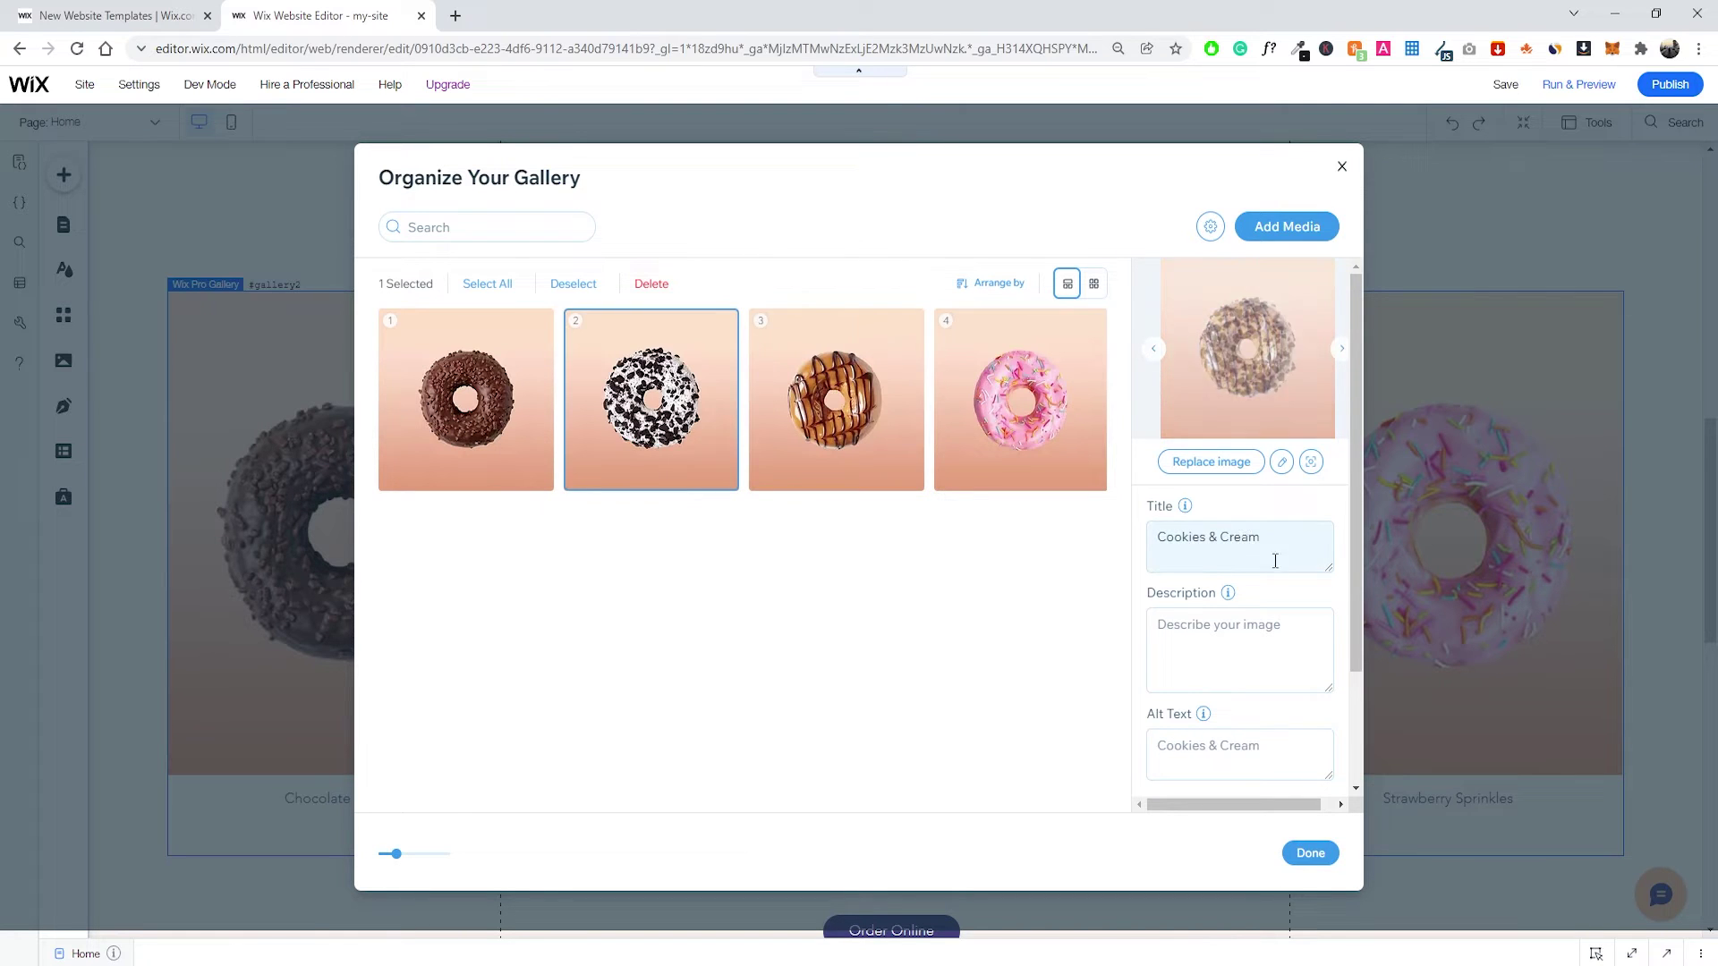
left_click(403, 456)
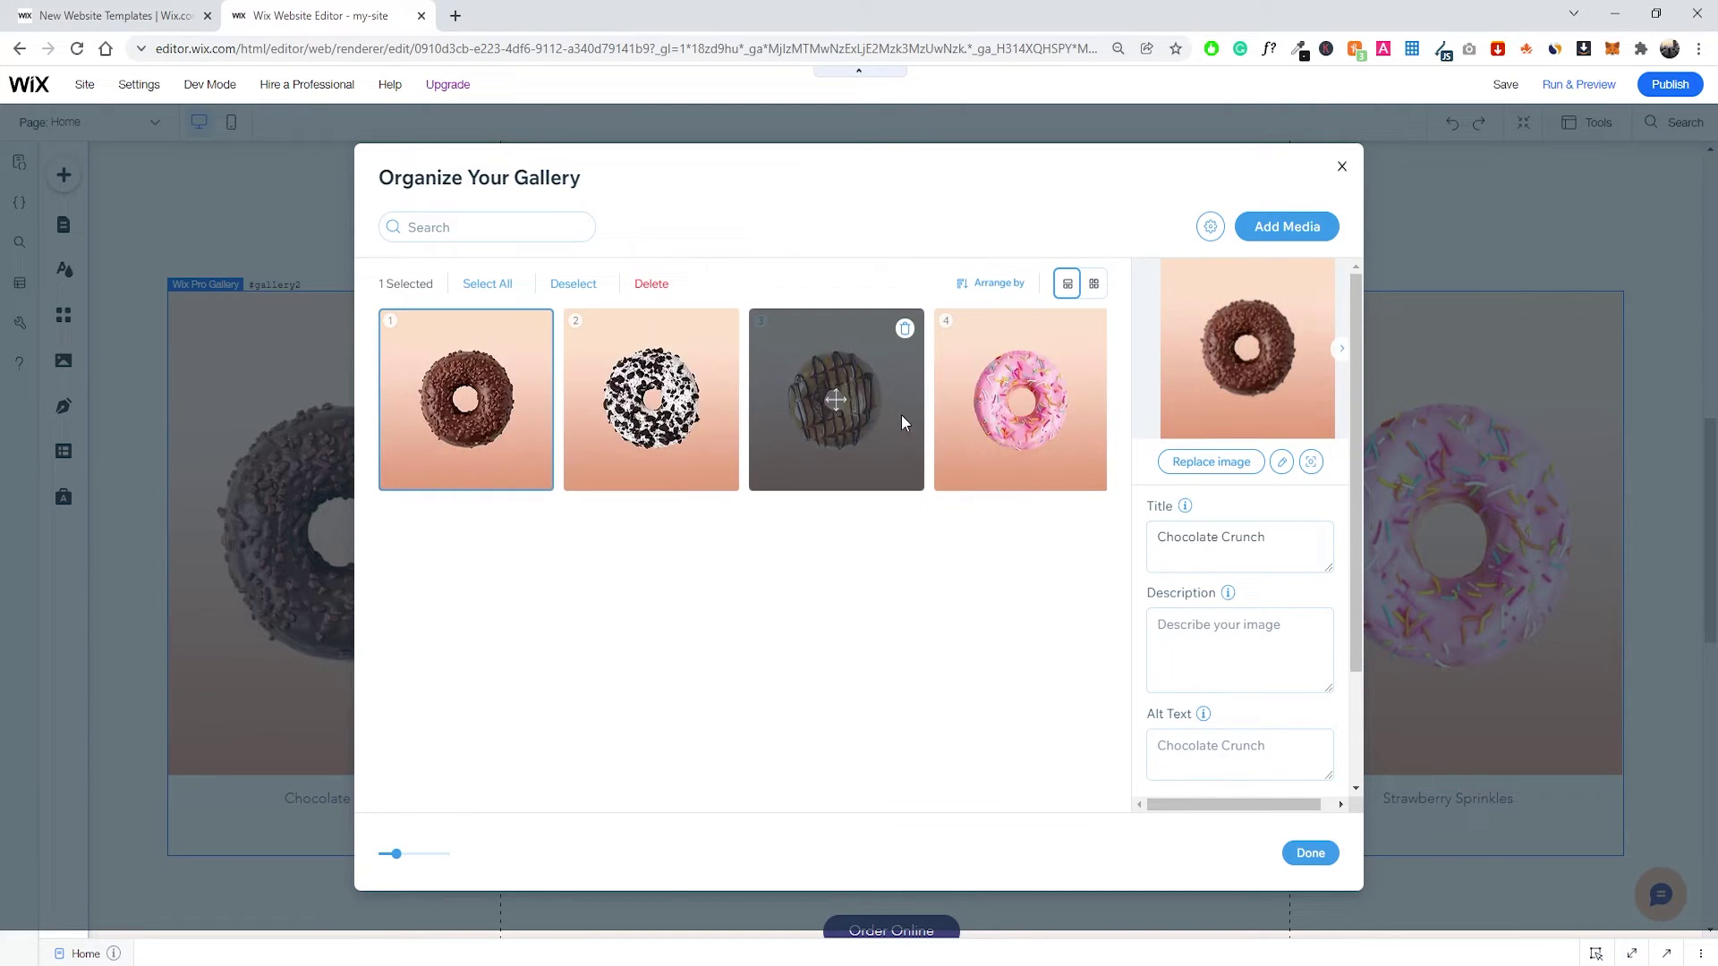
left_click(972, 380)
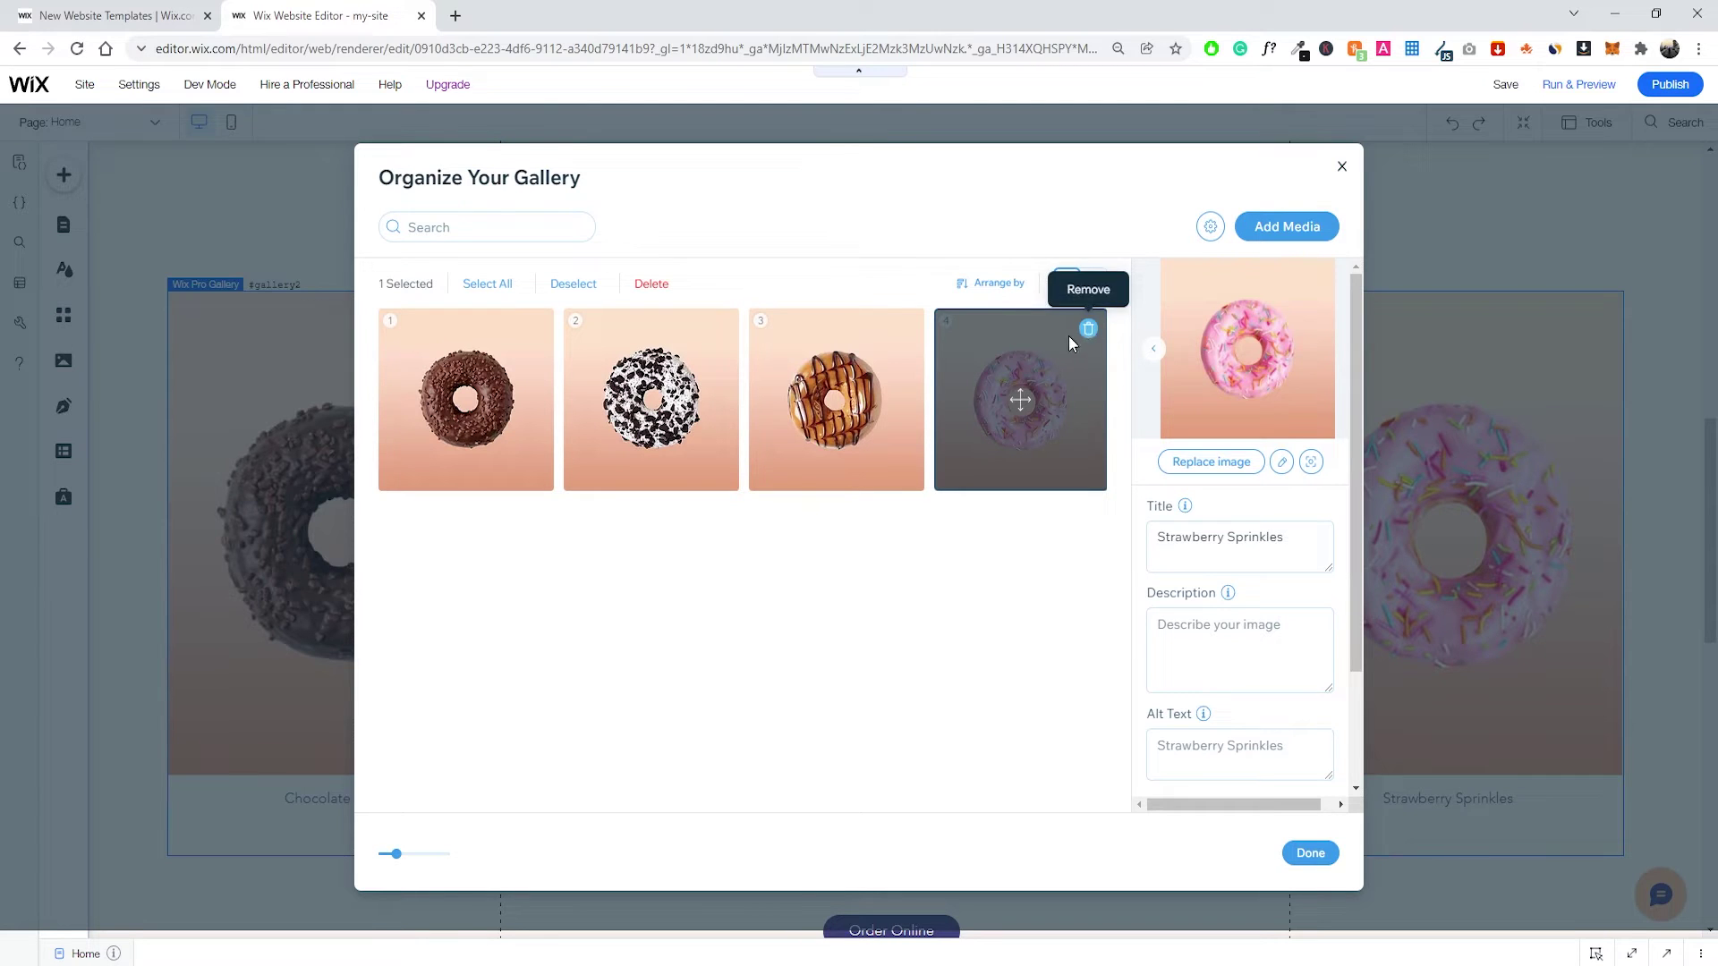
left_click(1310, 853)
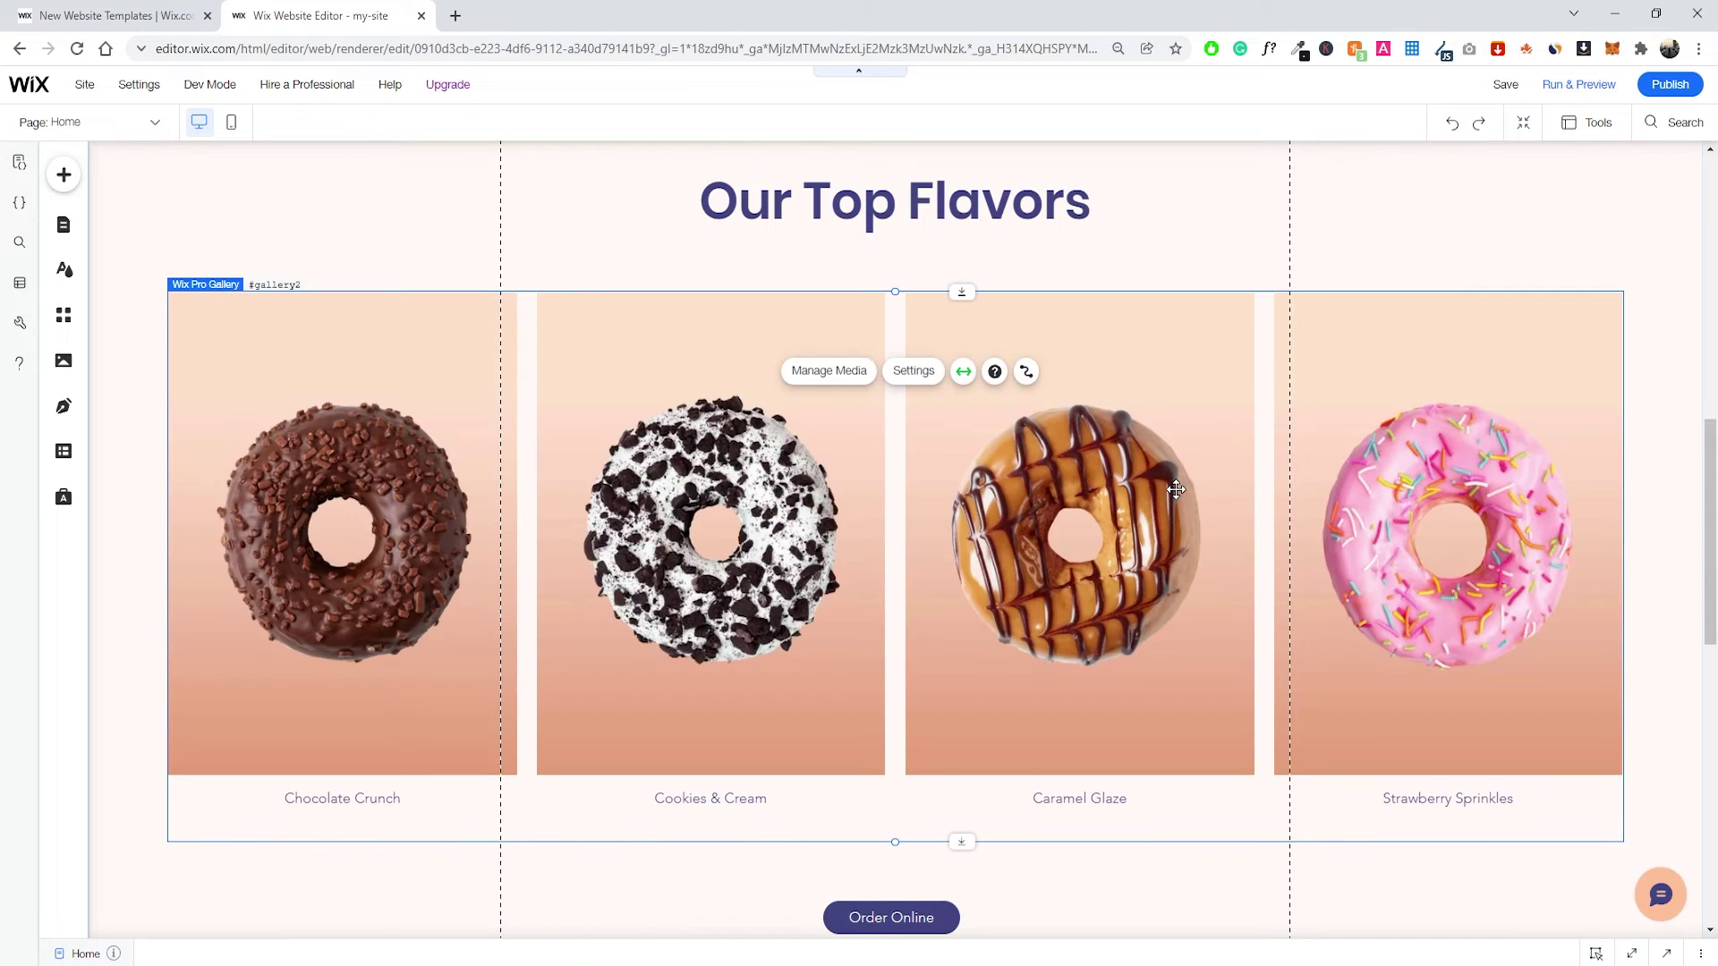
Change the text of the "Order Online" button below the gallery to "Order Now".
scroll(1146, 483, "down", 4)
scroll(910, 449, "down", 2)
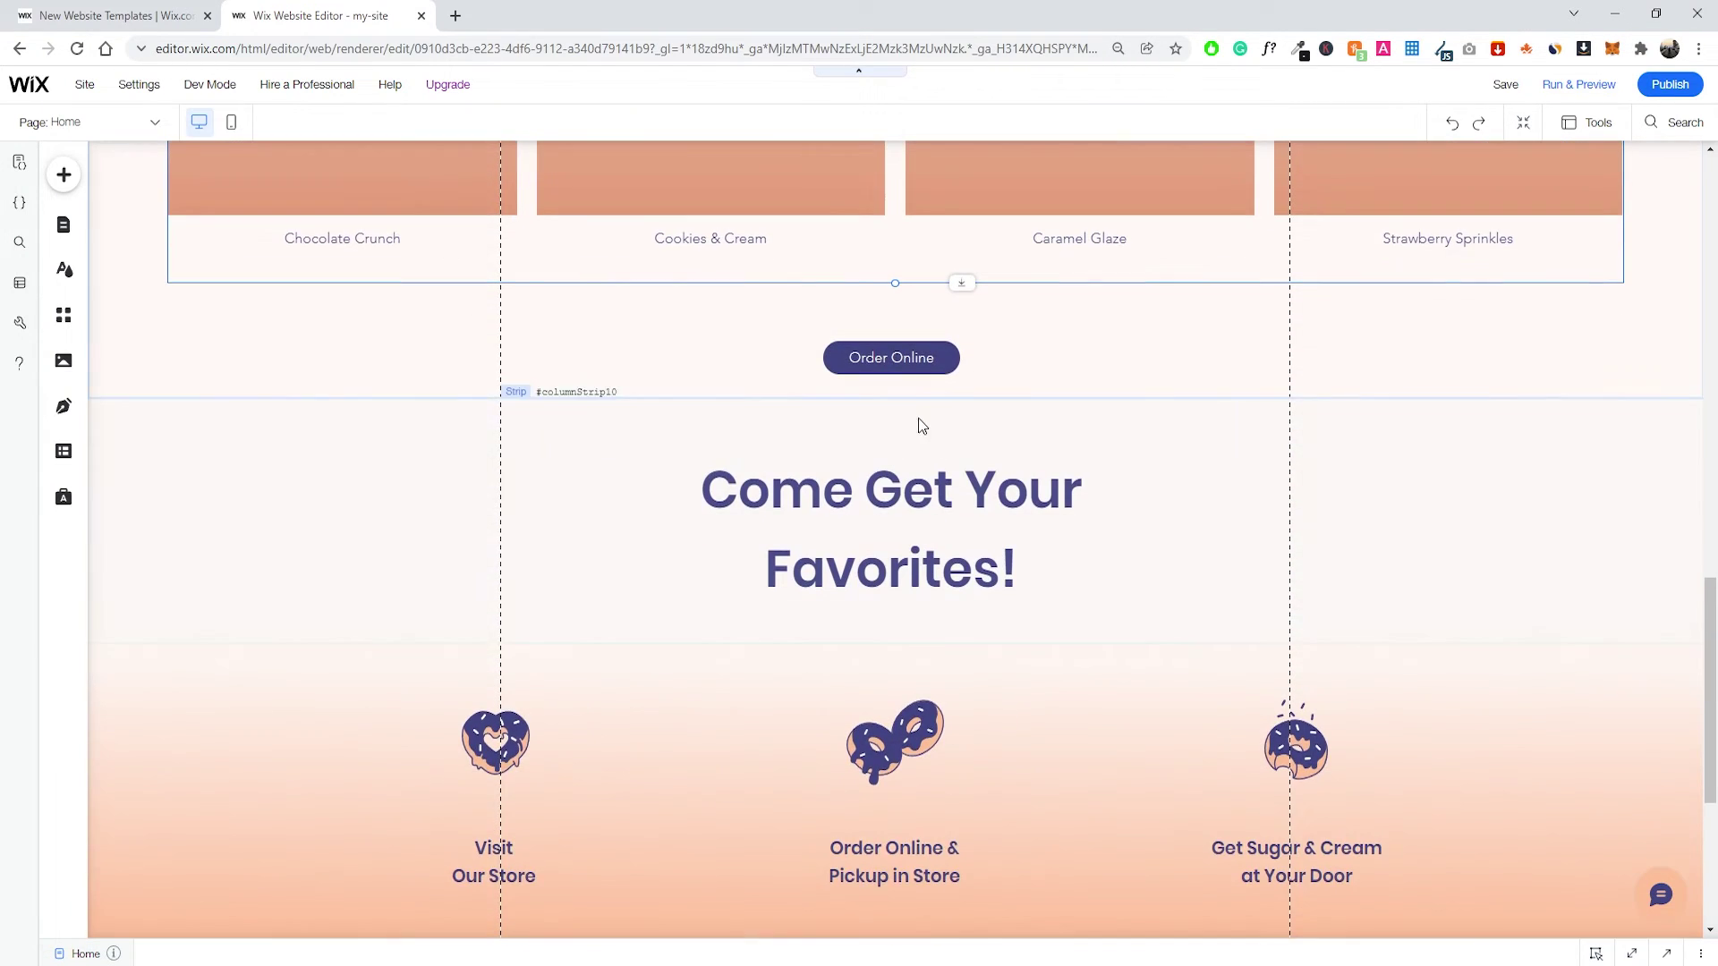
left_click(899, 357)
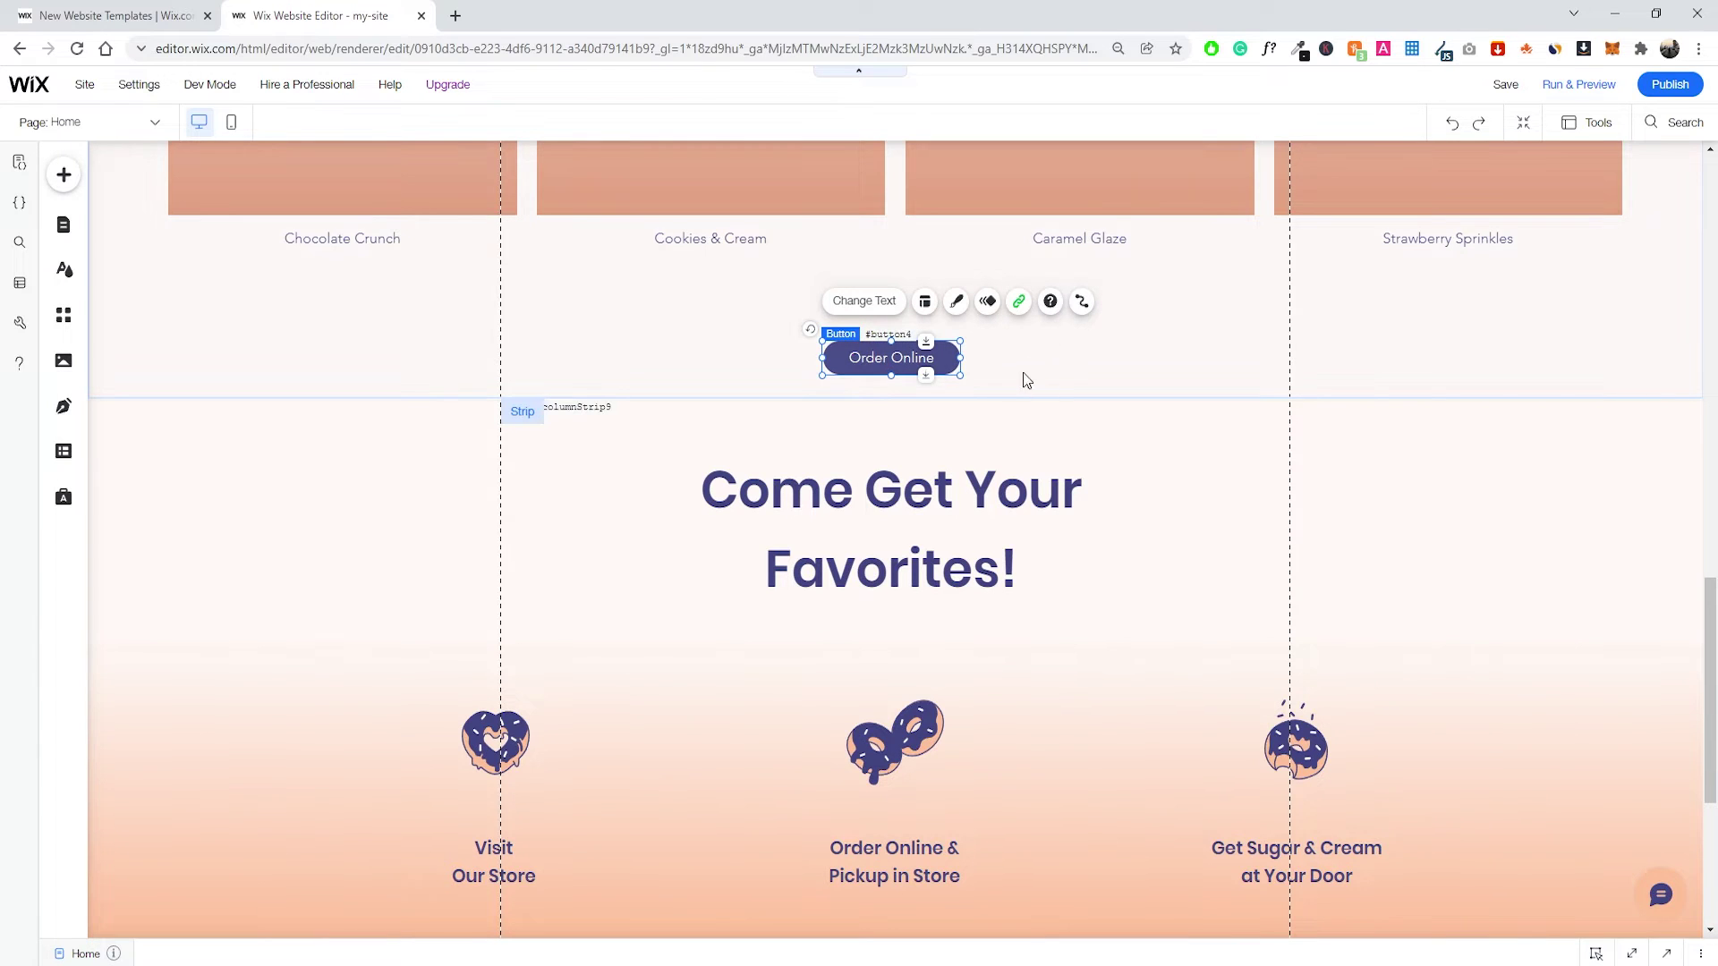
scroll(1012, 374, "down", 1)
scroll(1006, 373, "up", 1)
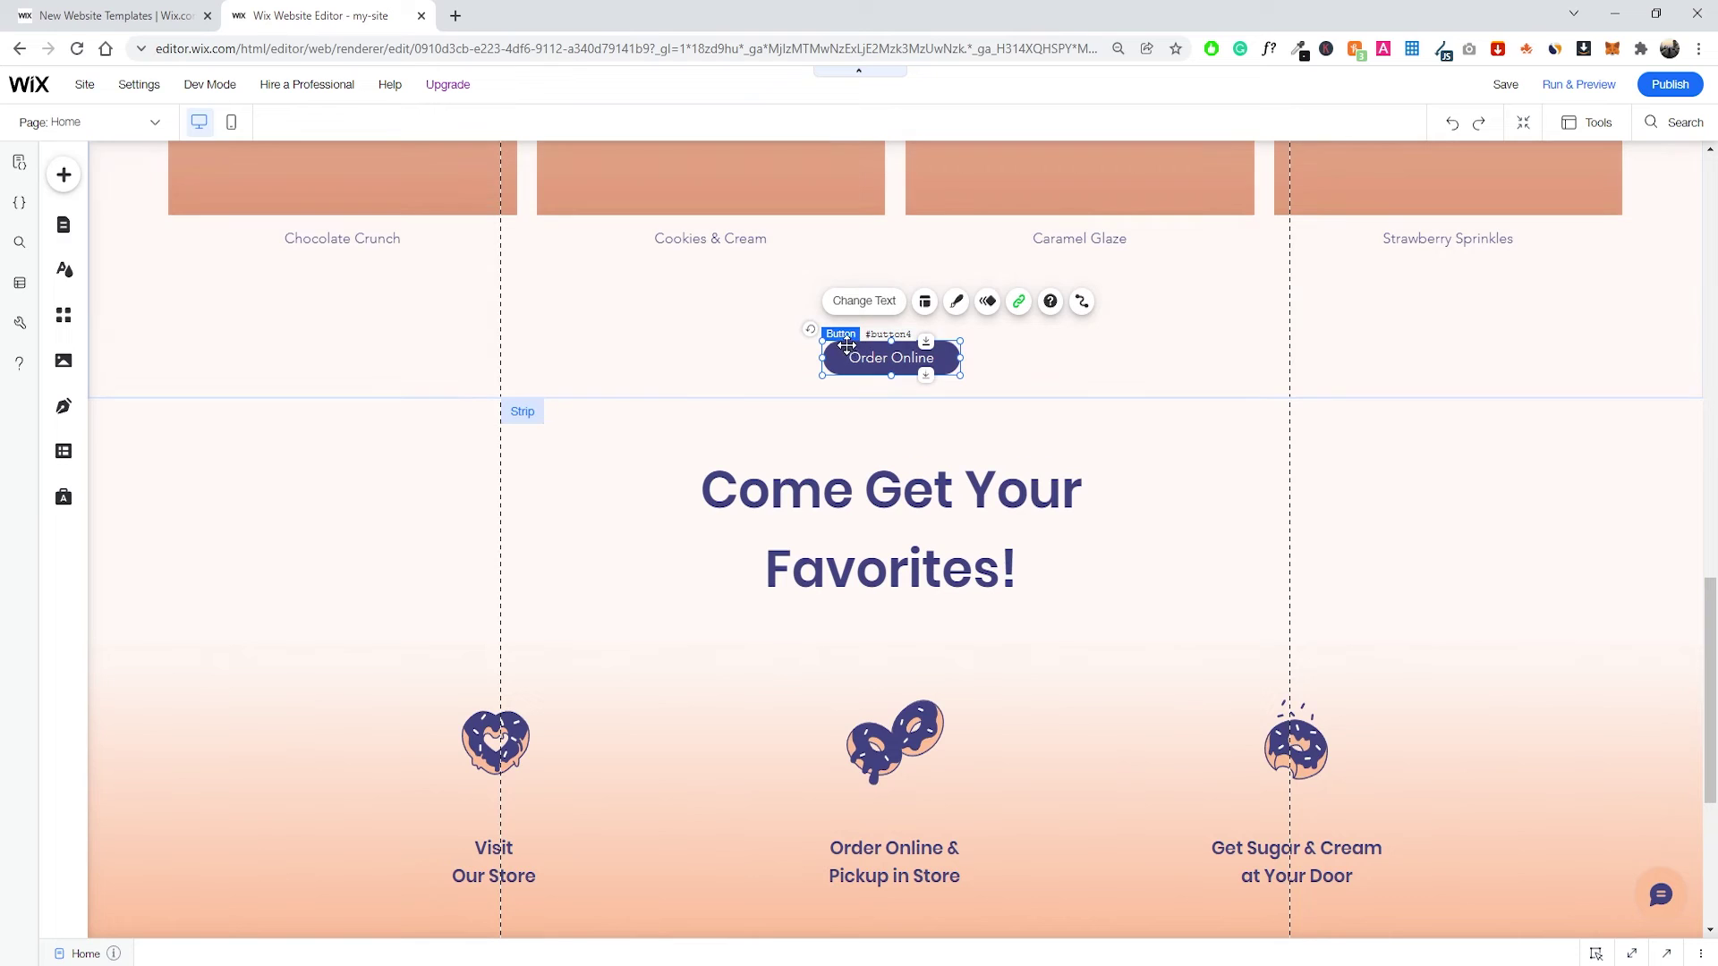
left_click(877, 310)
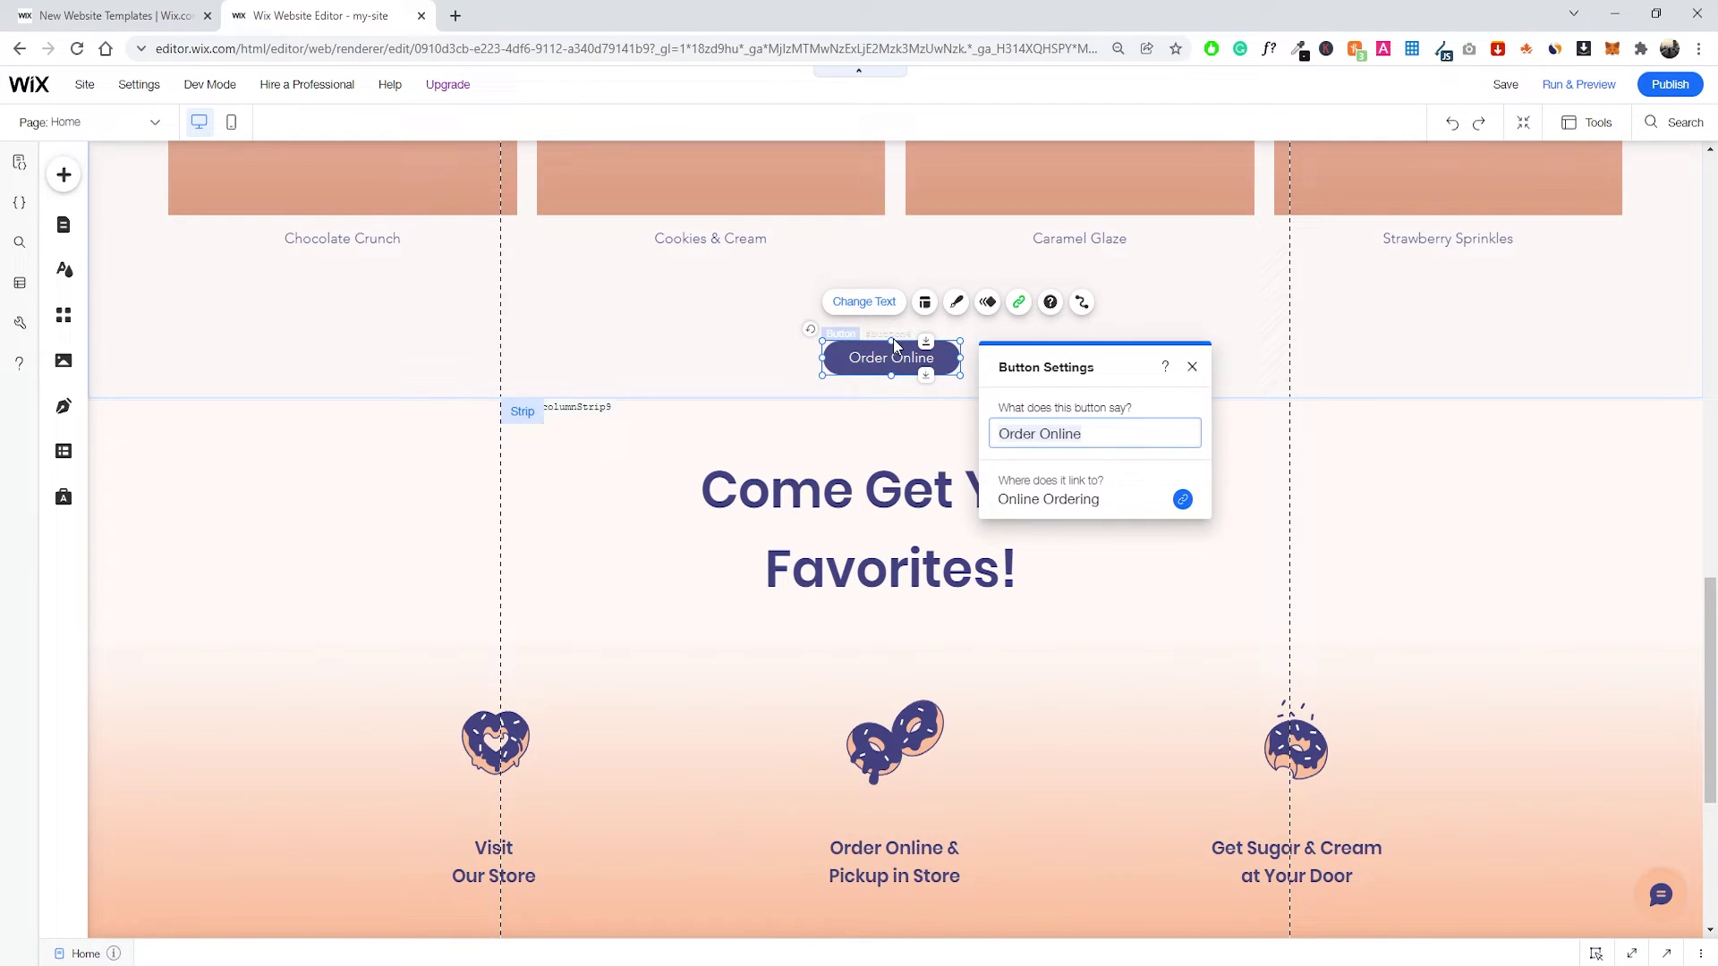
double_click(1061, 433)
type("Now")
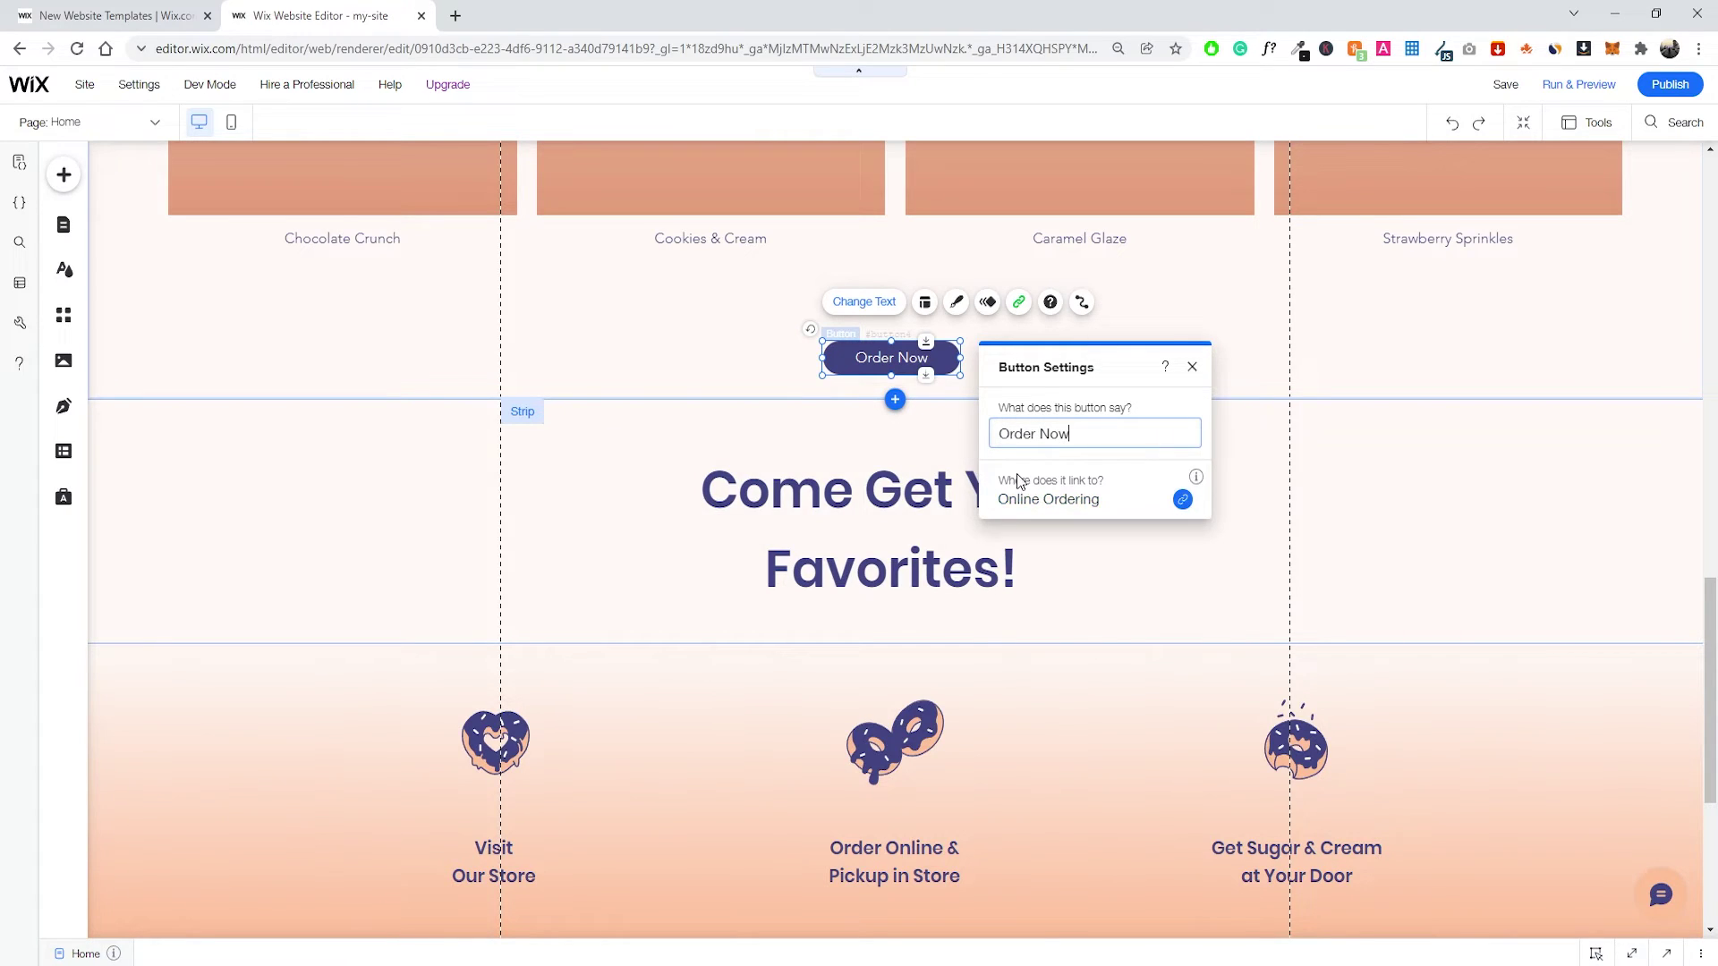
Open the "Order Now" button's link settings and view the pages it can link to.
left_click(1058, 508)
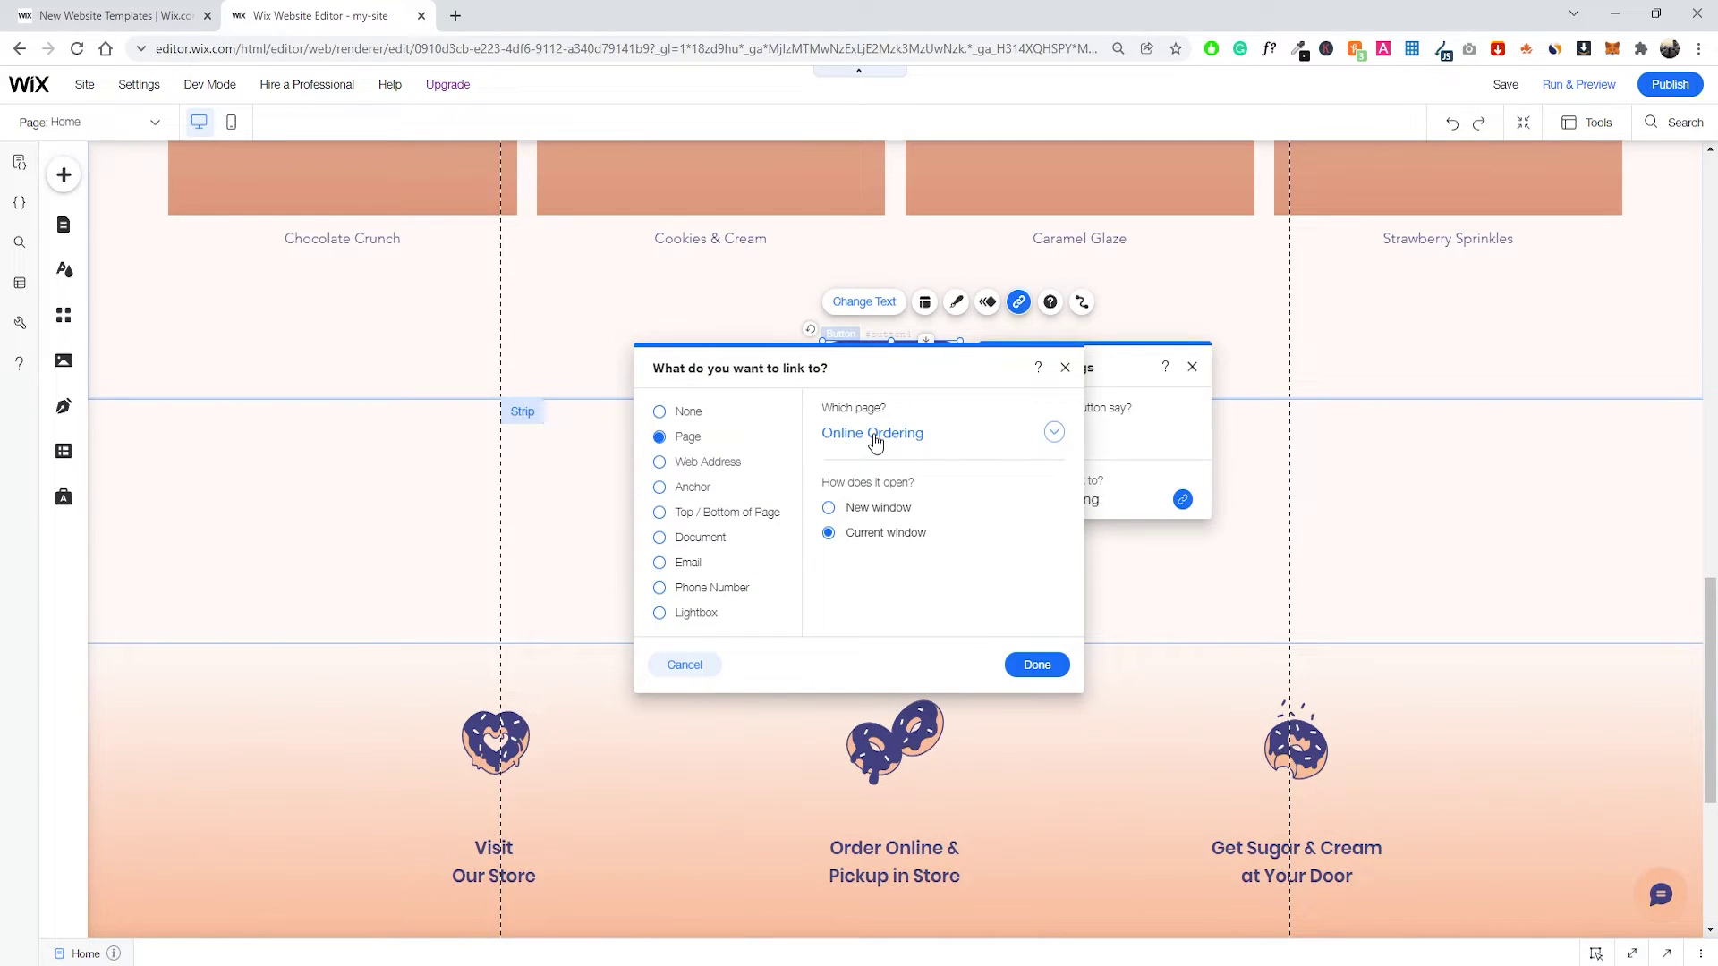
left_click(884, 437)
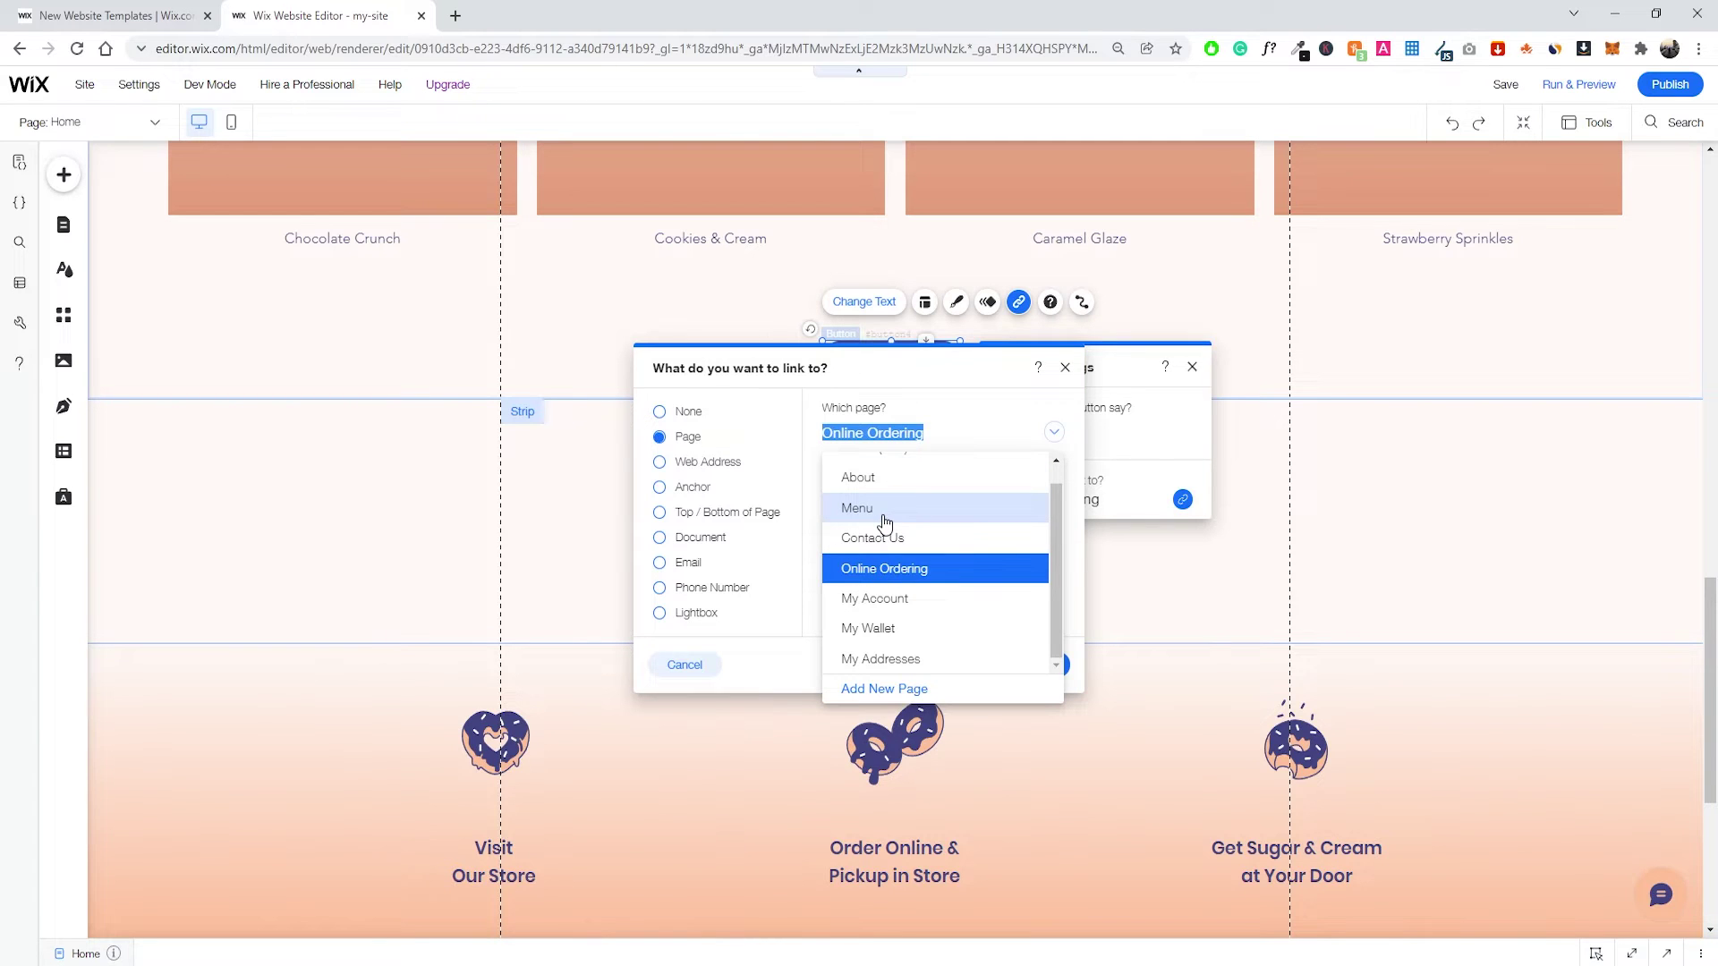
left_click(748, 400)
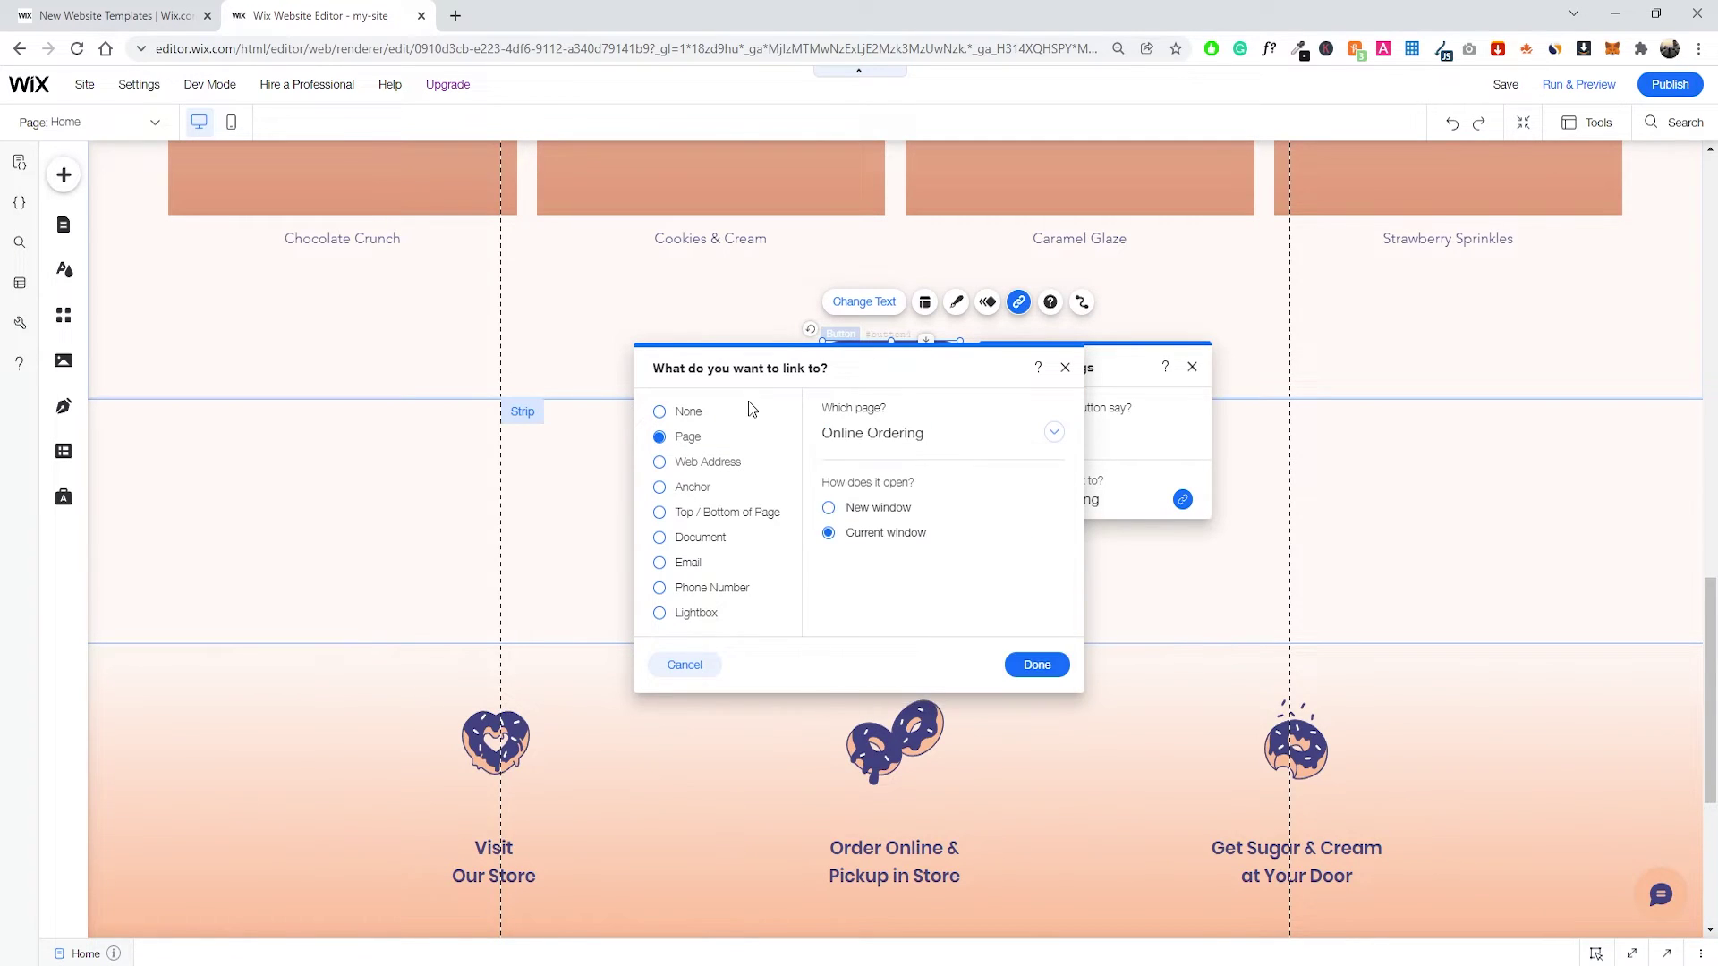
Review the button's other link types: web address, anchor, top/bottom of page, document, email, phone number and lightbox.
left_click(714, 472)
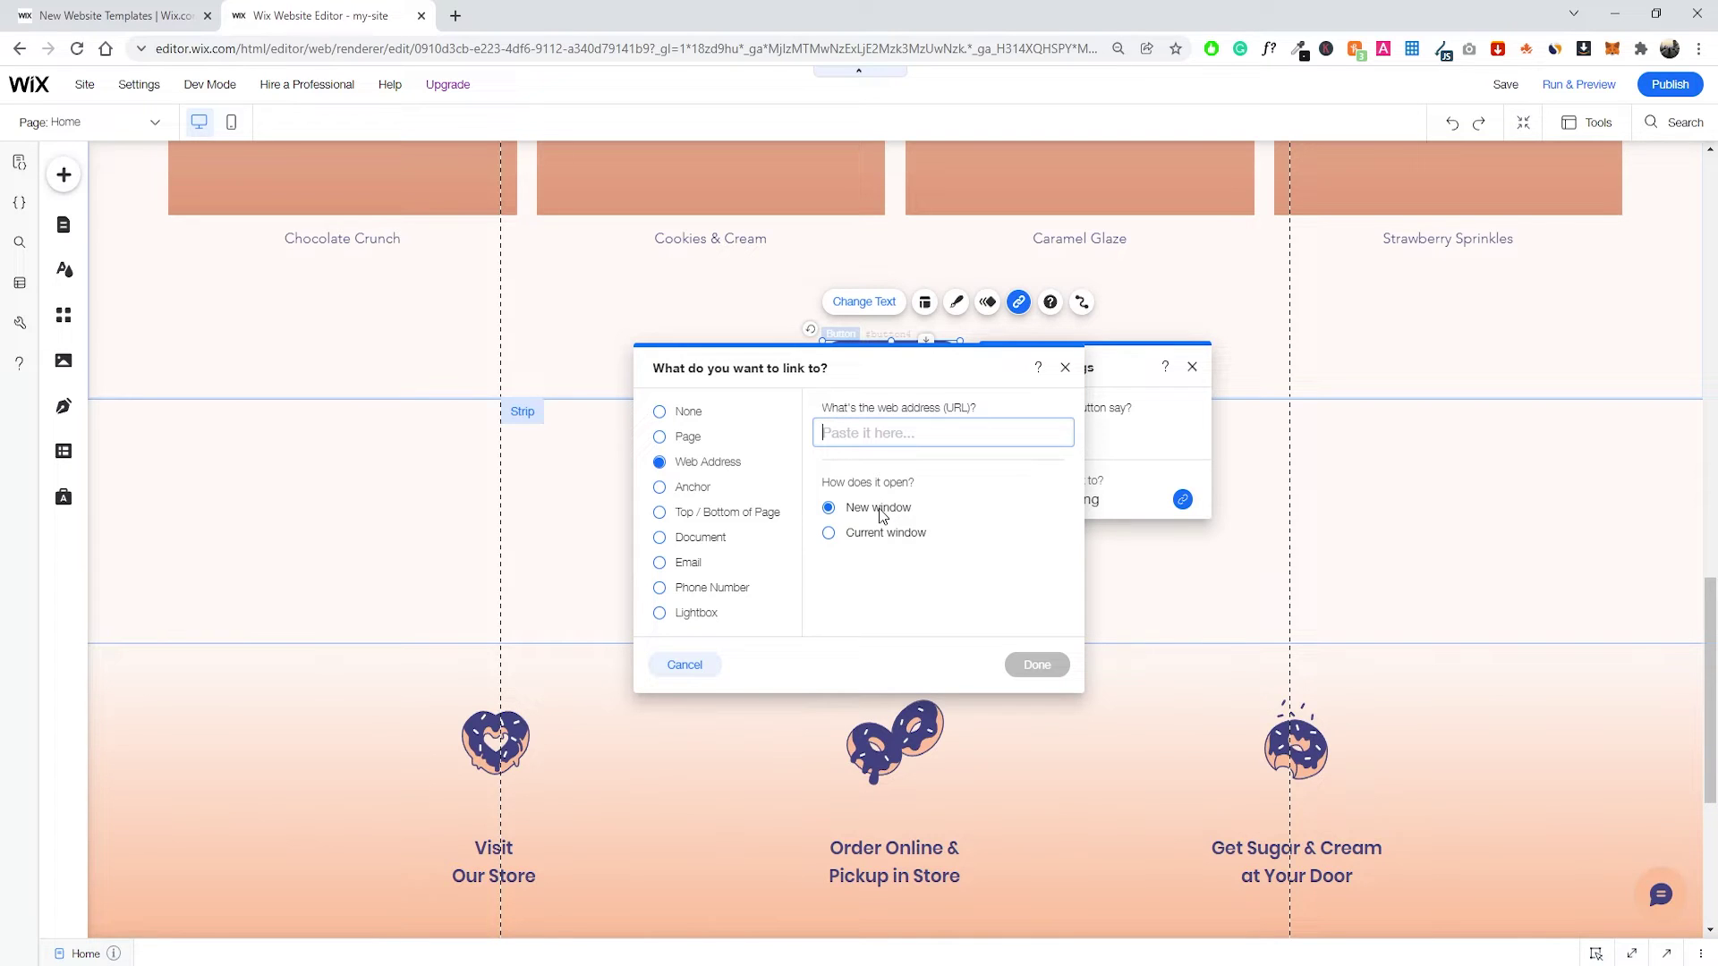
left_click(701, 488)
left_click(720, 517)
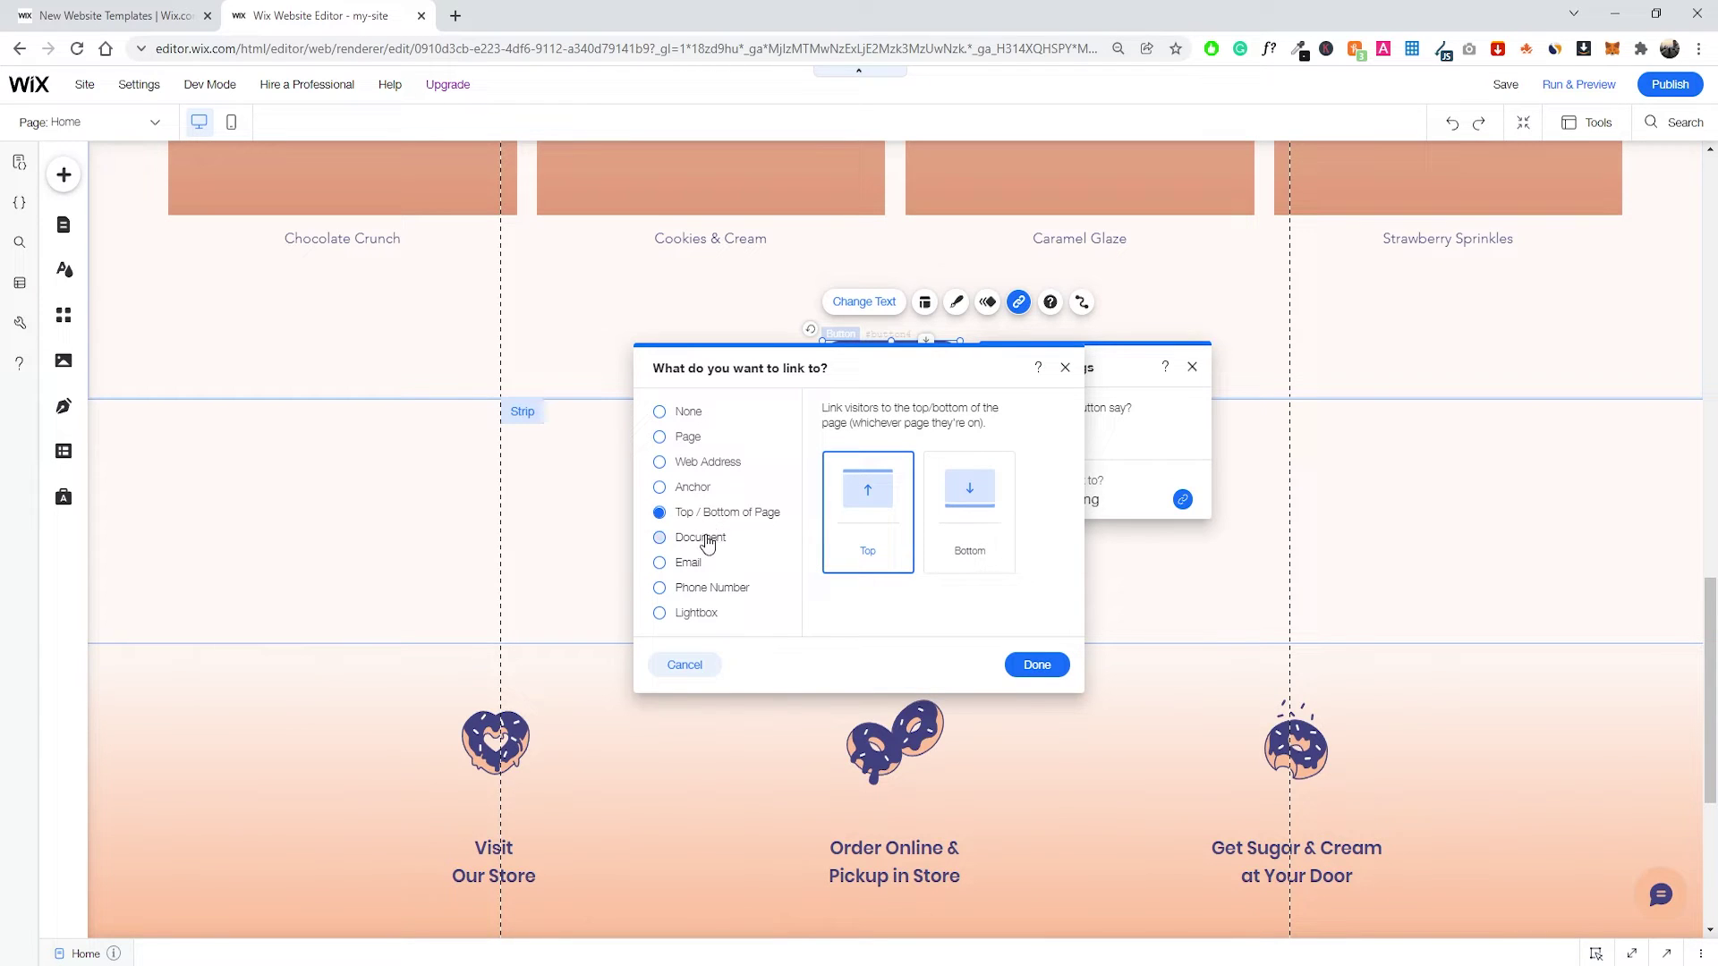
left_click(707, 539)
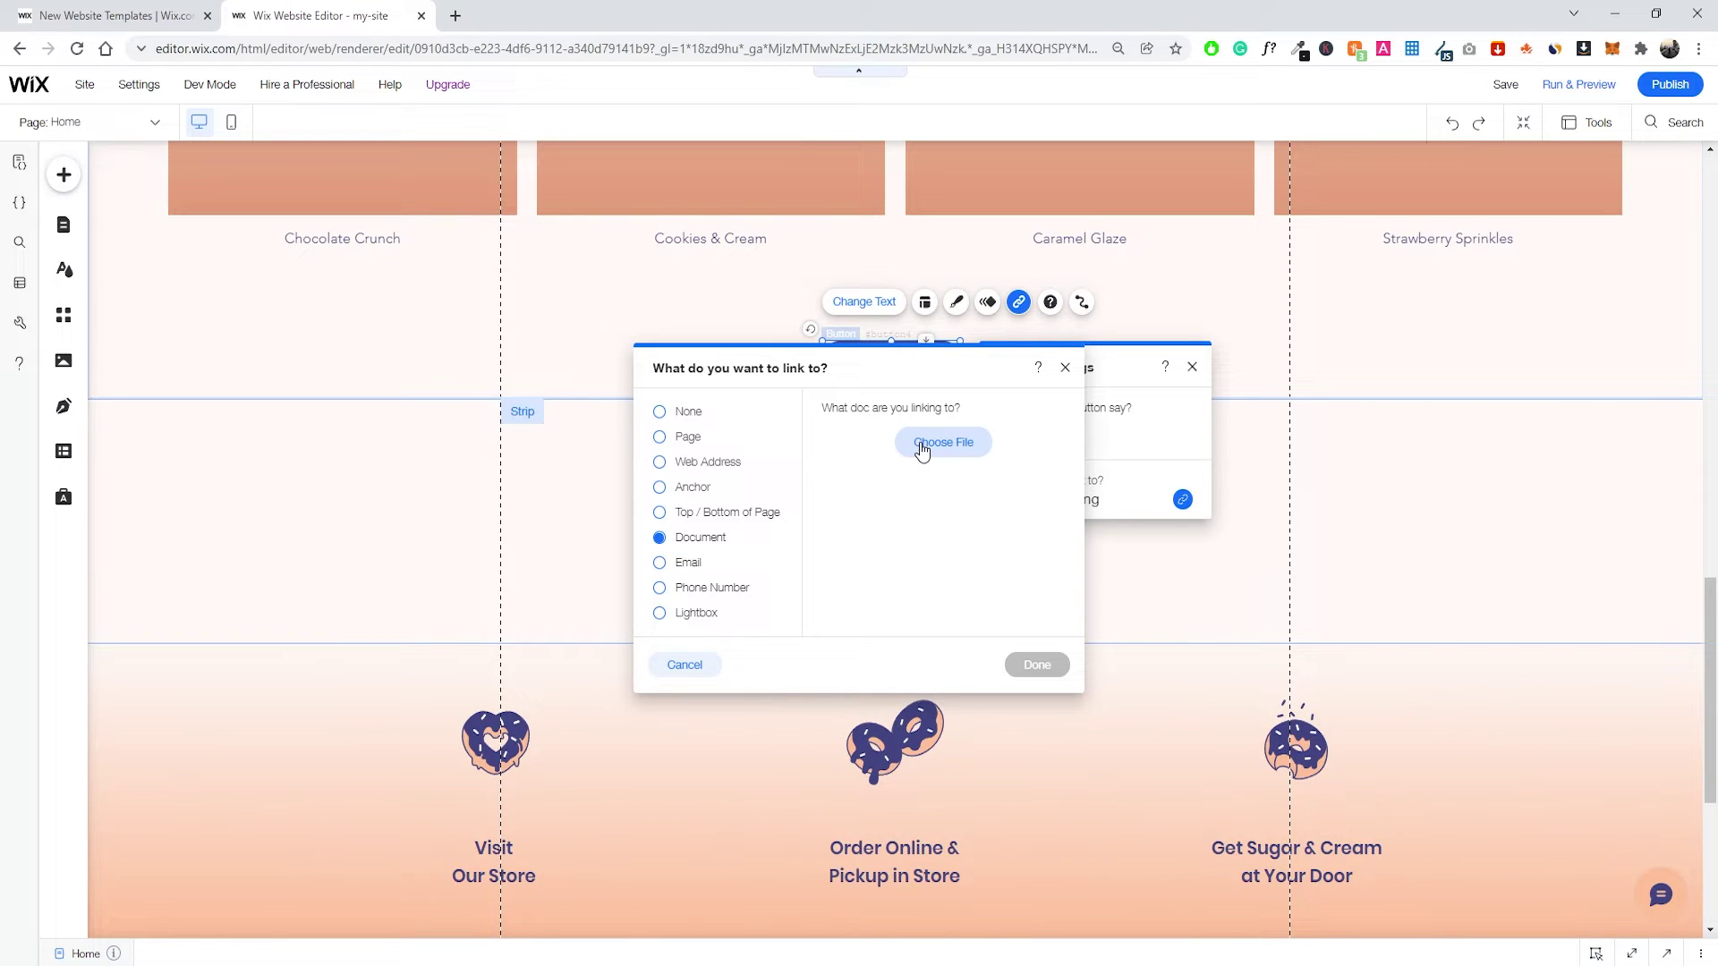
left_click(694, 565)
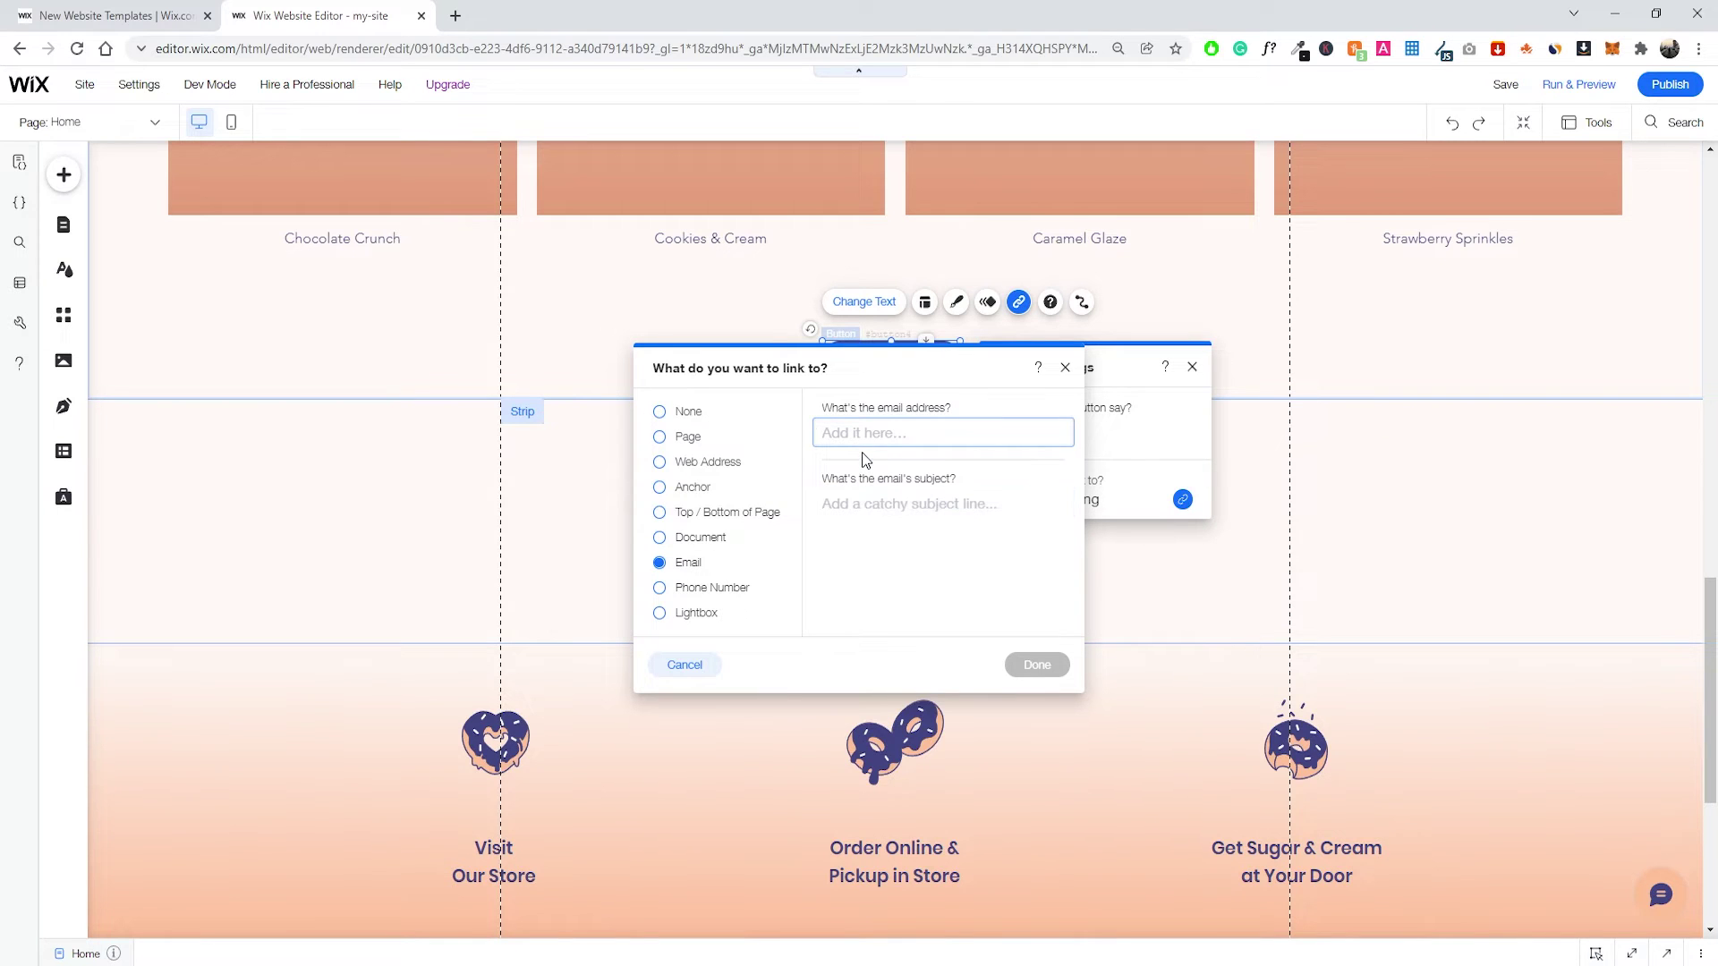
left_click(748, 588)
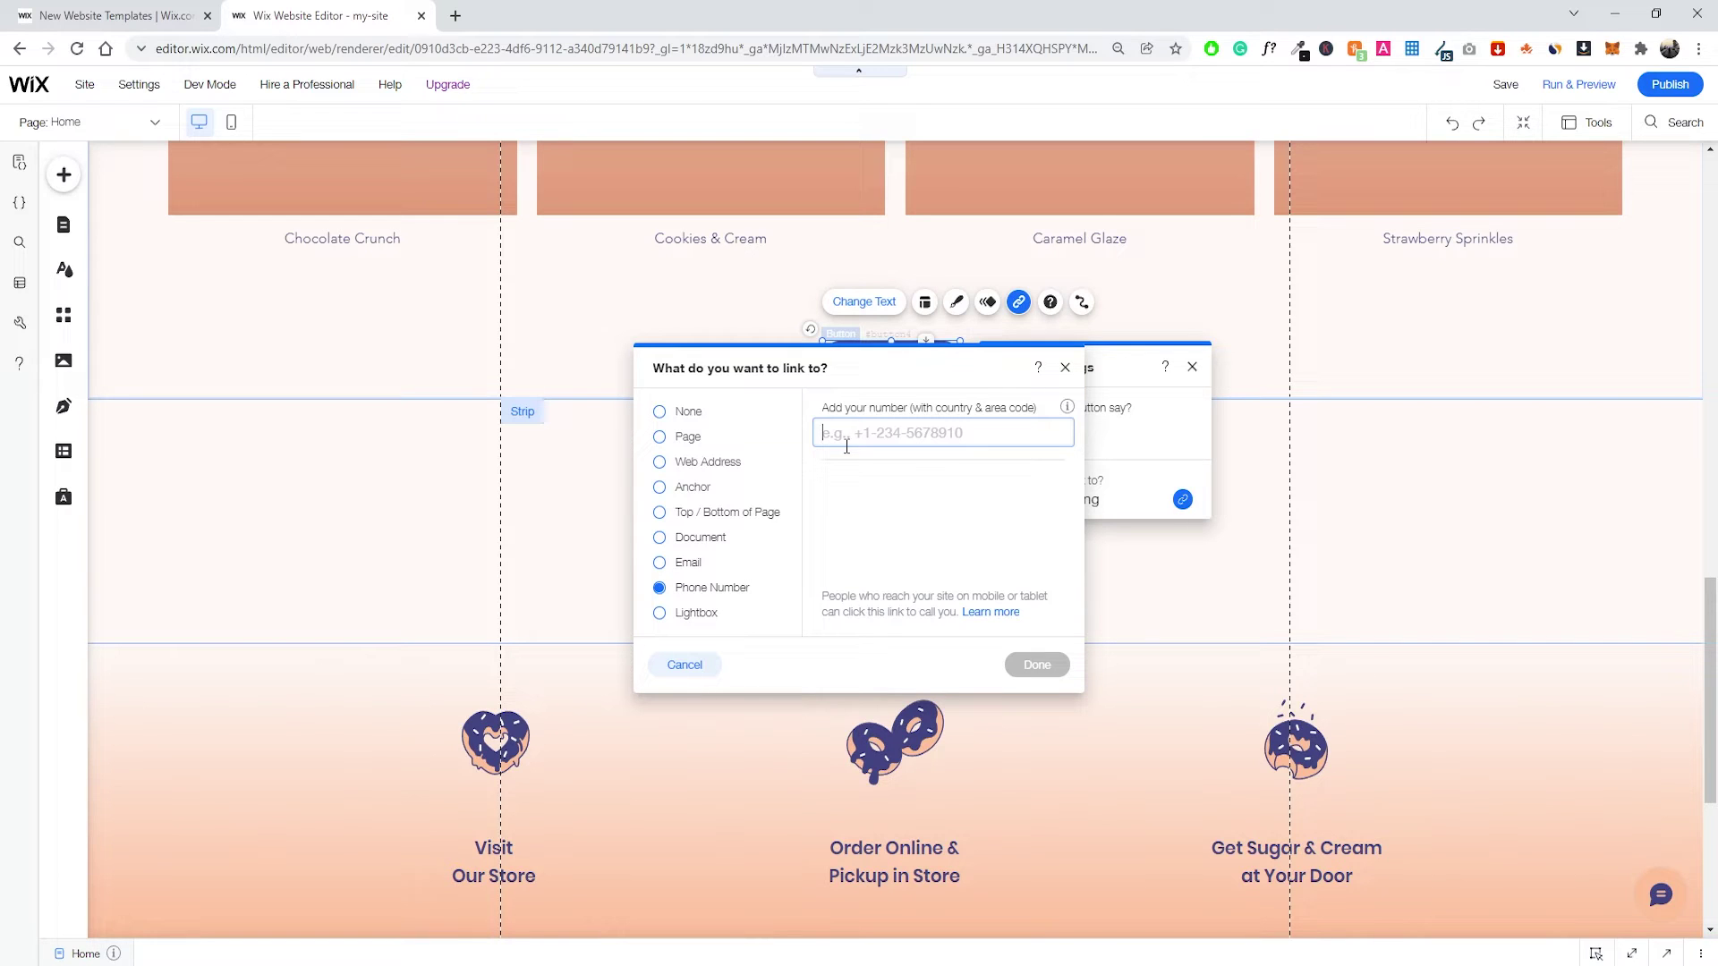
left_click(696, 613)
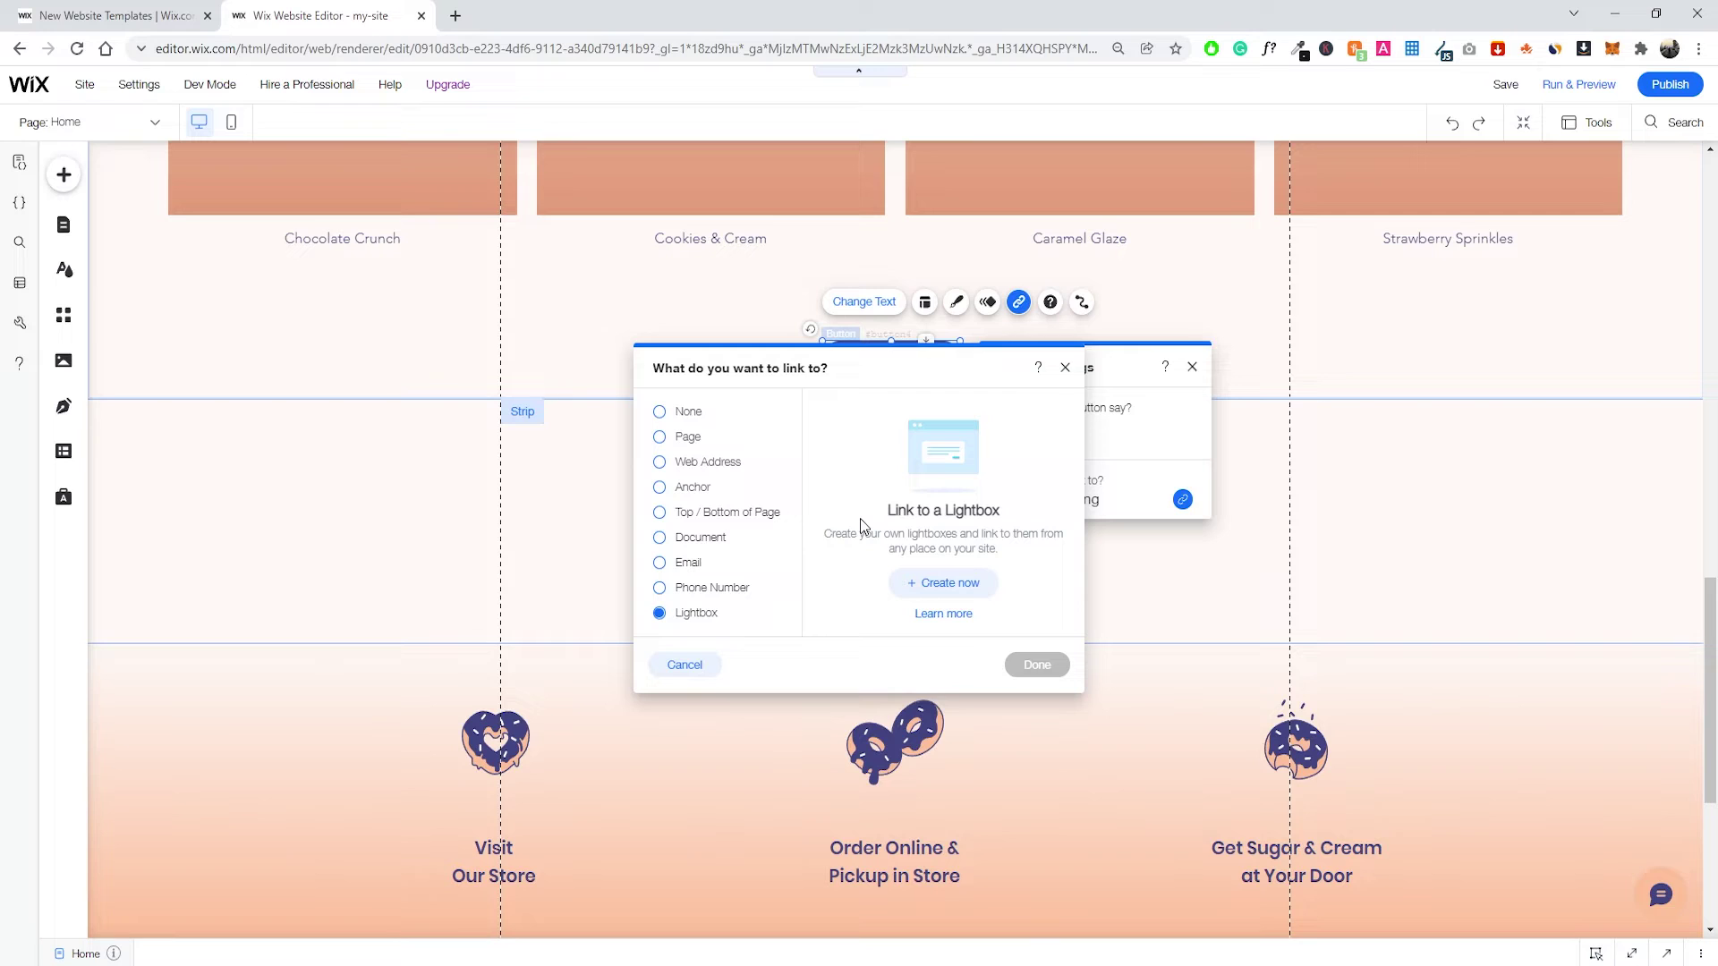
left_click(715, 467)
Link the "Order Now" button to the Online Ordering page, opening in the current window, and apply the link.
left_click(687, 438)
left_click(914, 439)
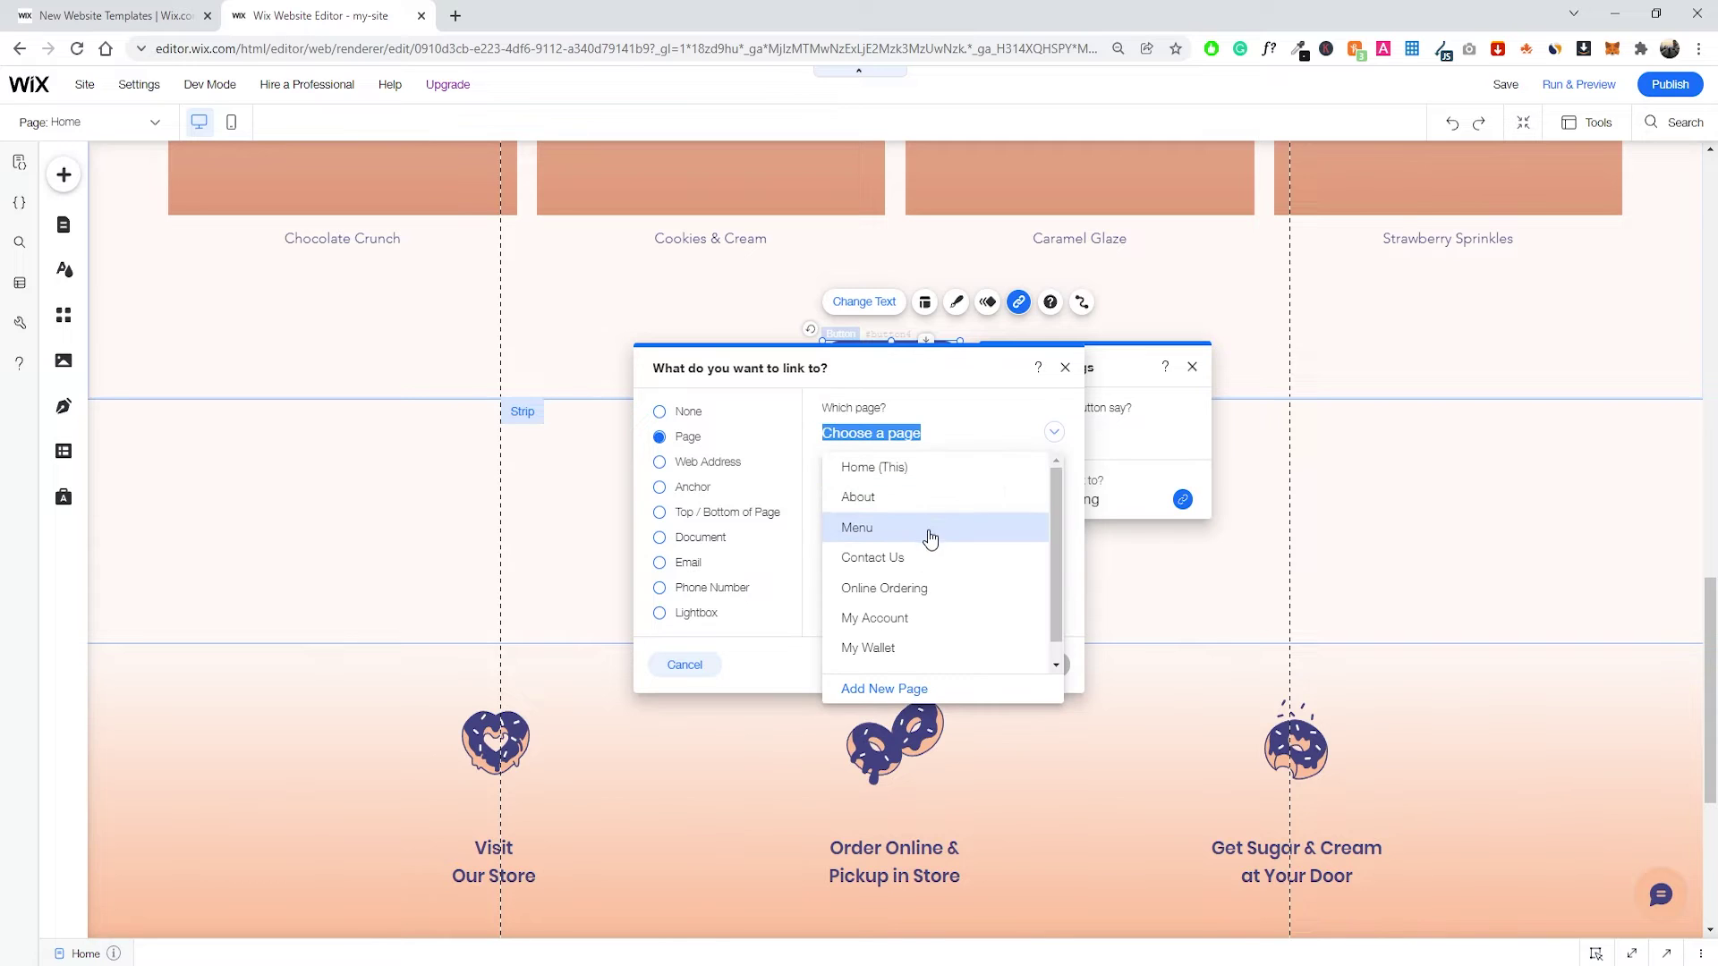
left_click(903, 586)
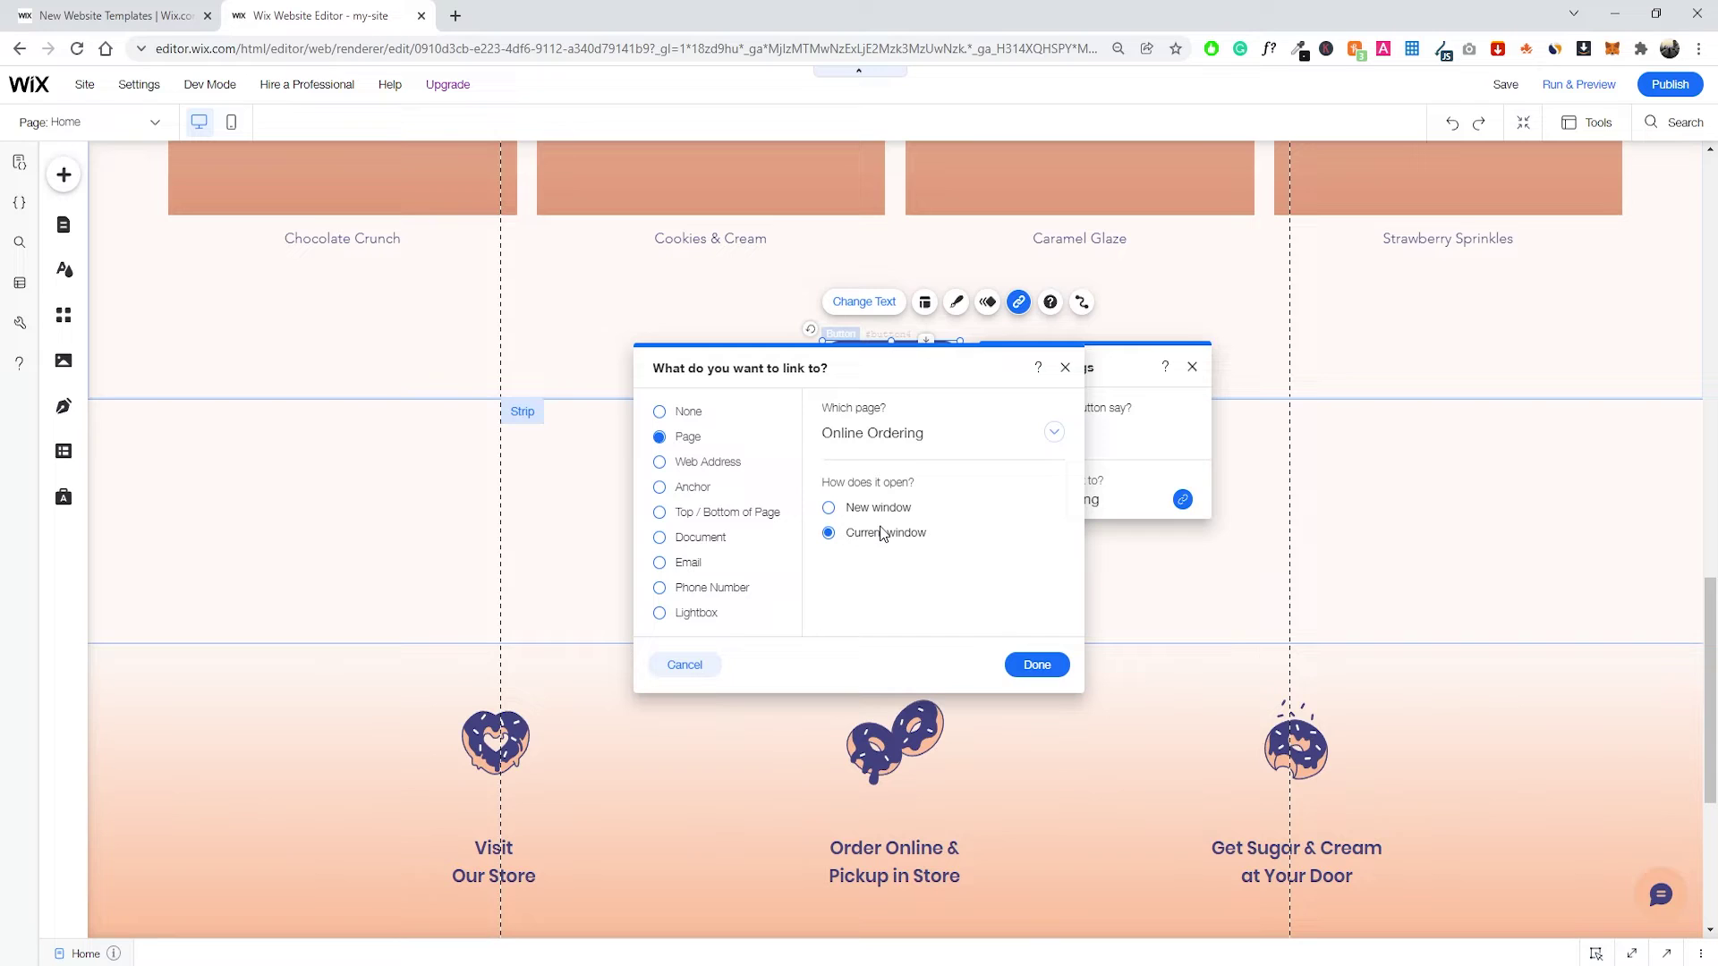
left_click(879, 509)
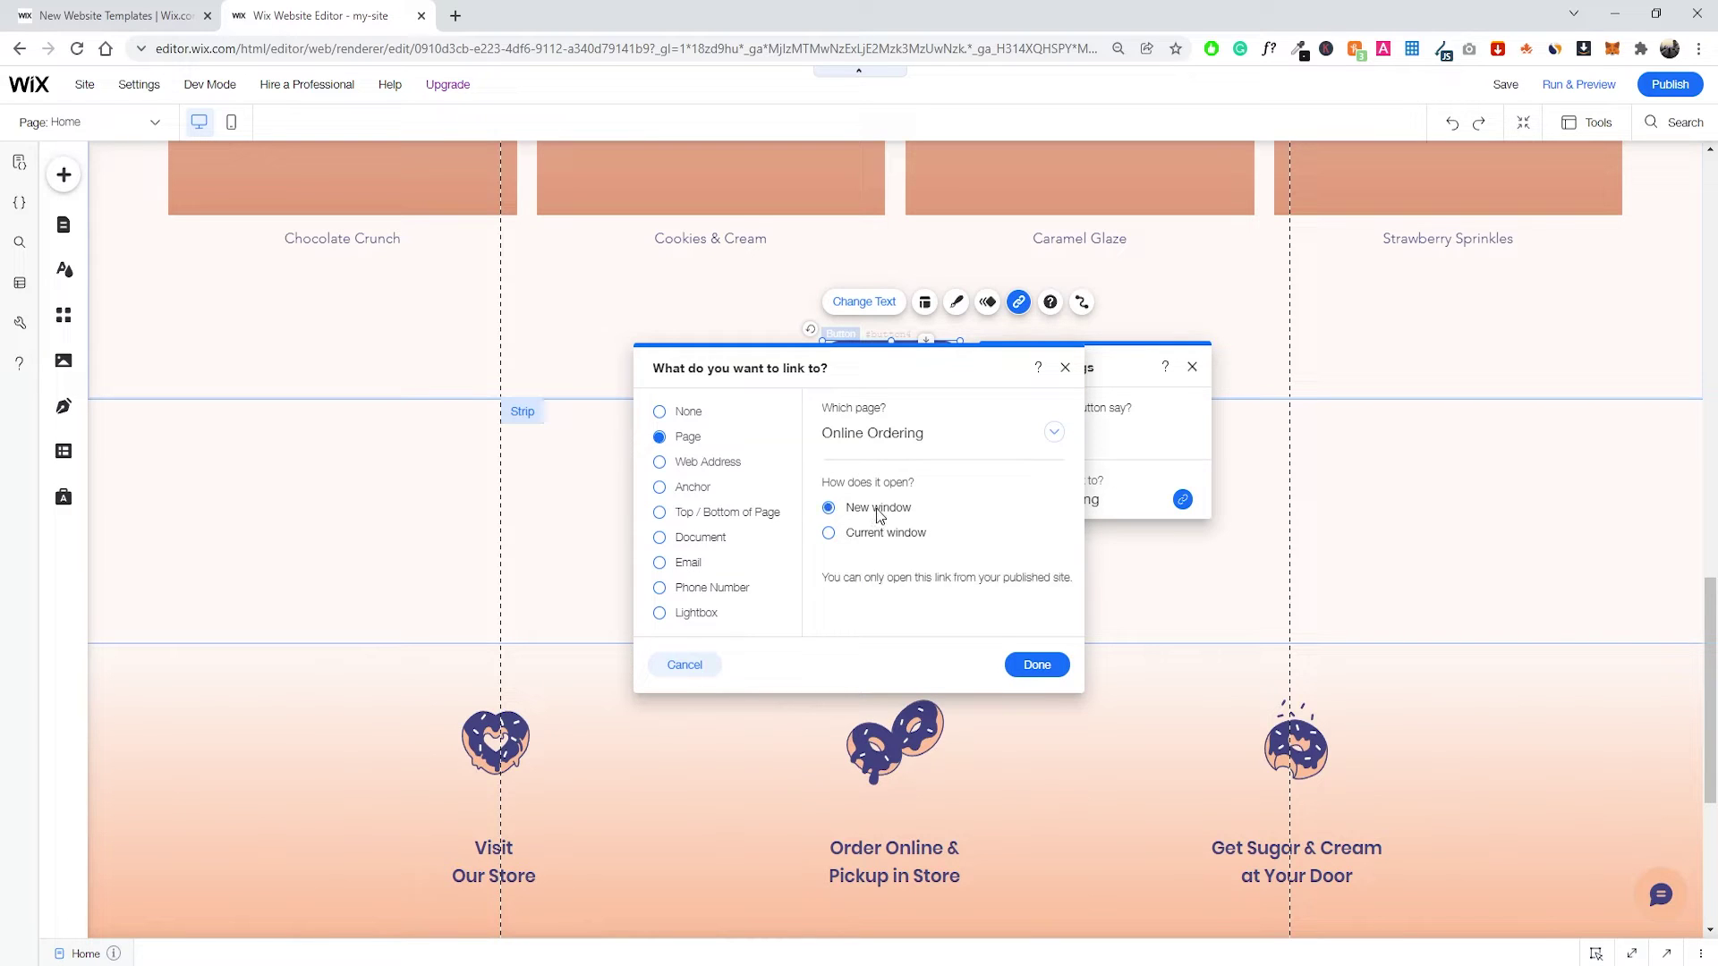
left_click(881, 534)
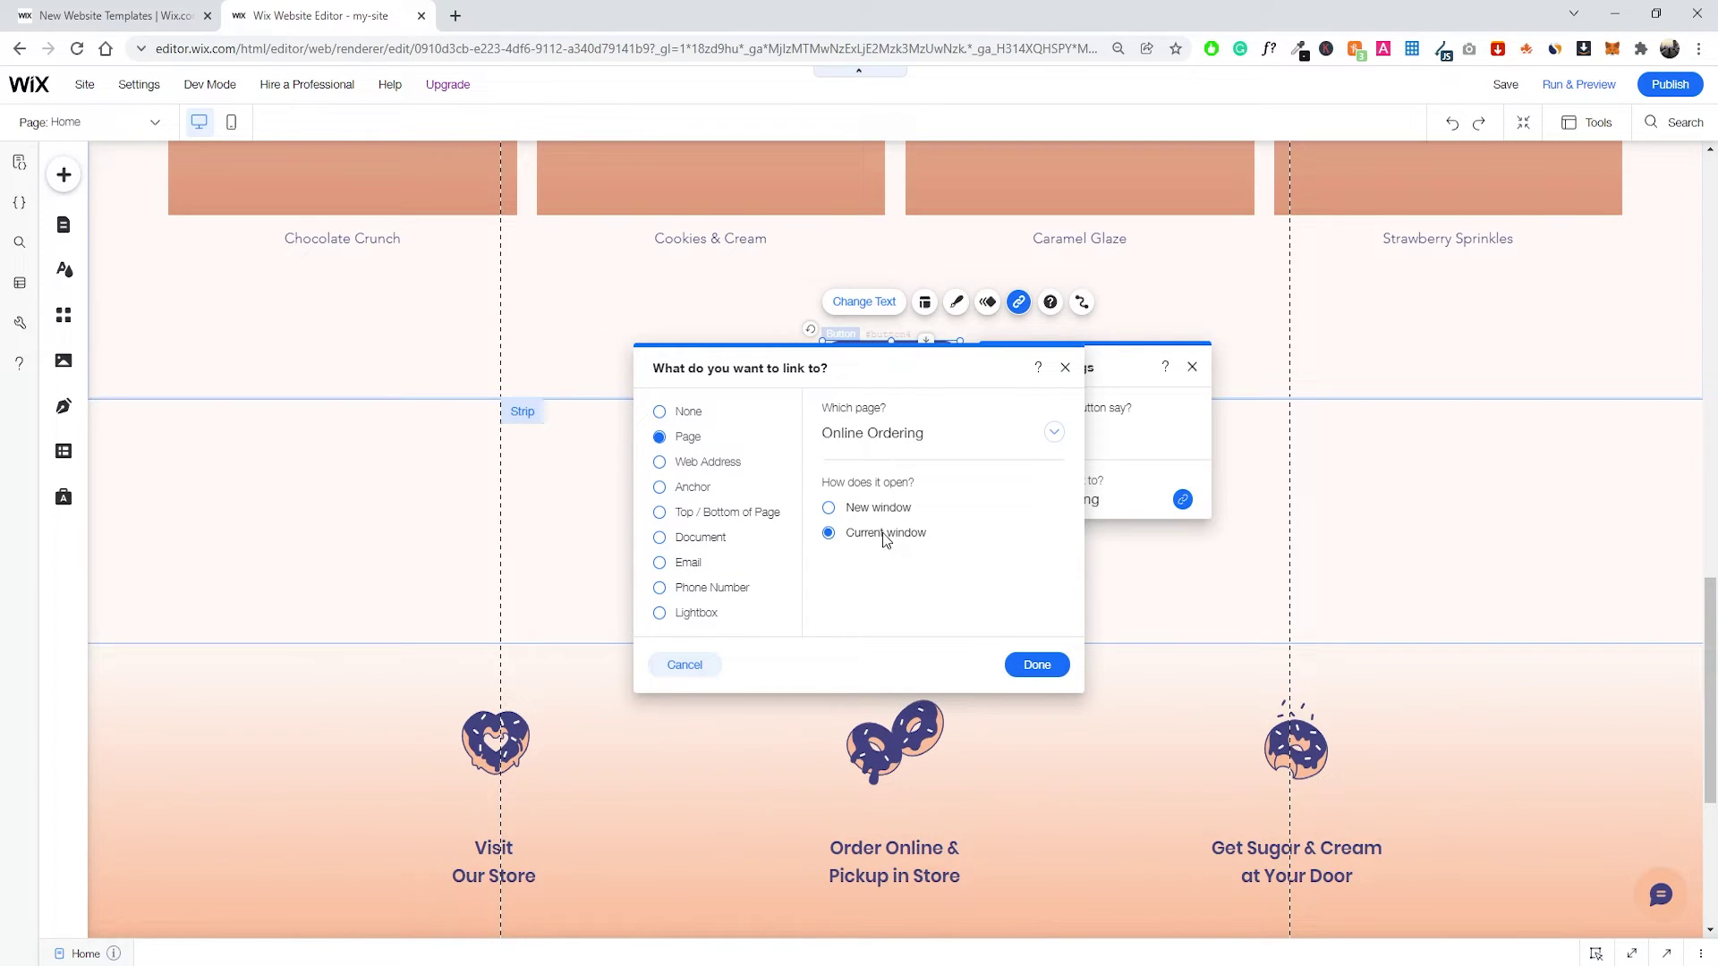
left_click(1035, 667)
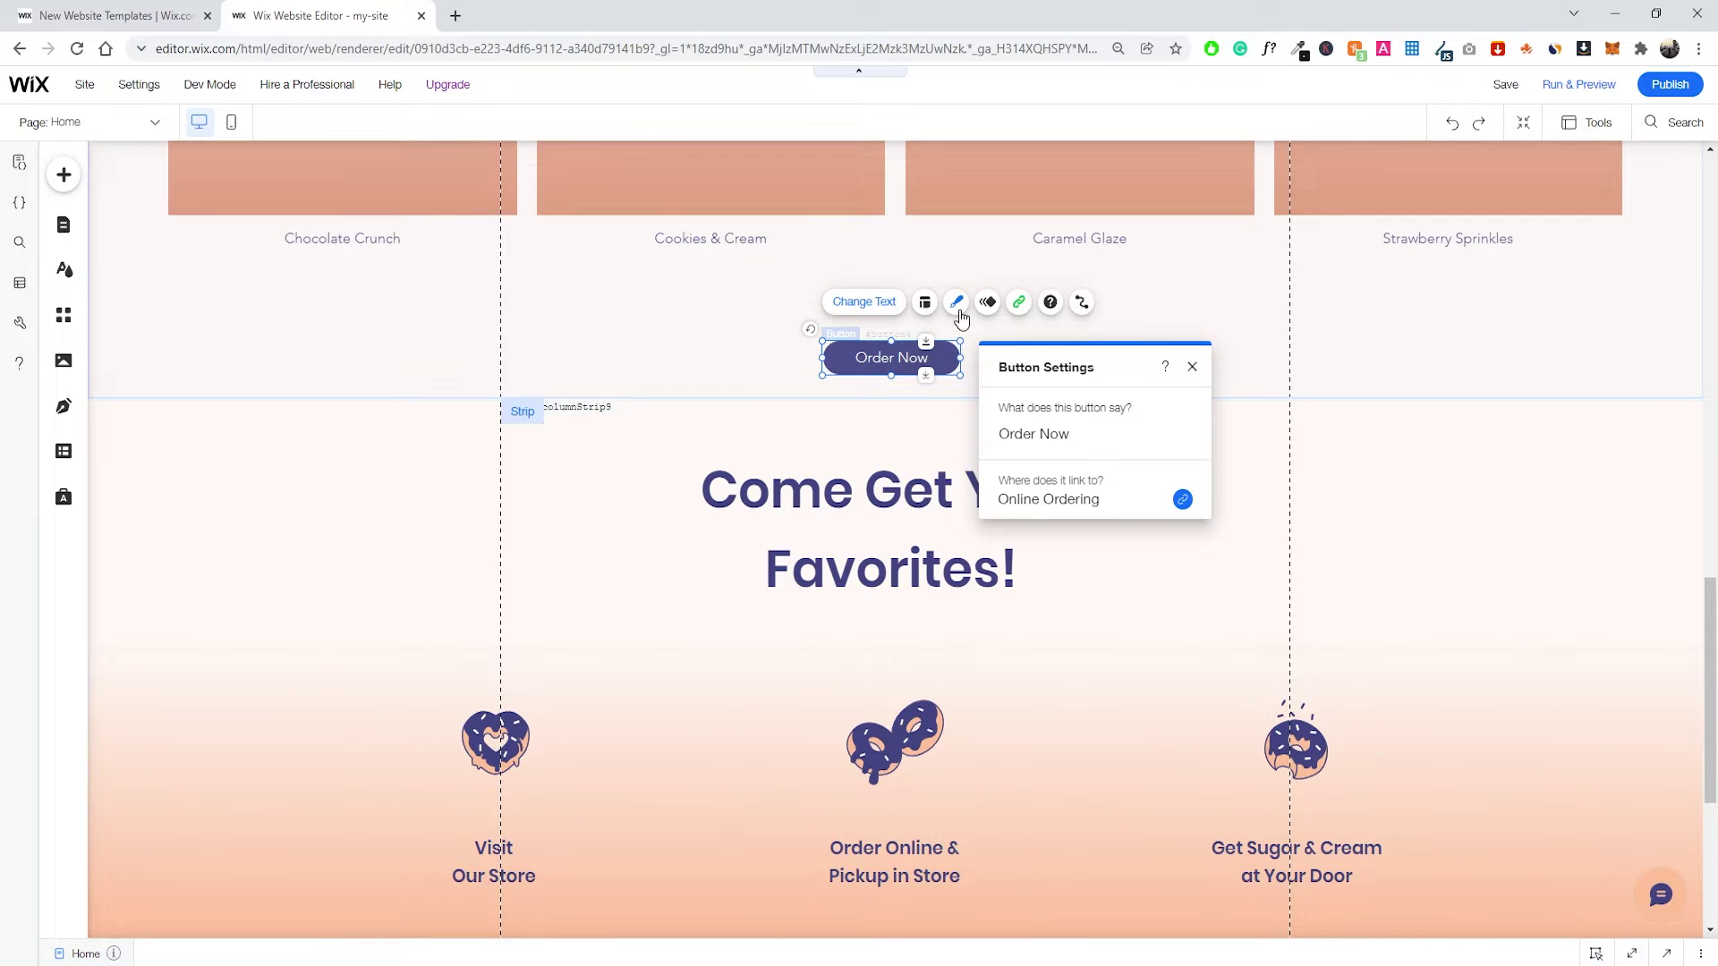
Review the "Order Now" button's themed designs and its customization options for the regular, hover and disabled states, and close the design settings.
left_click(956, 304)
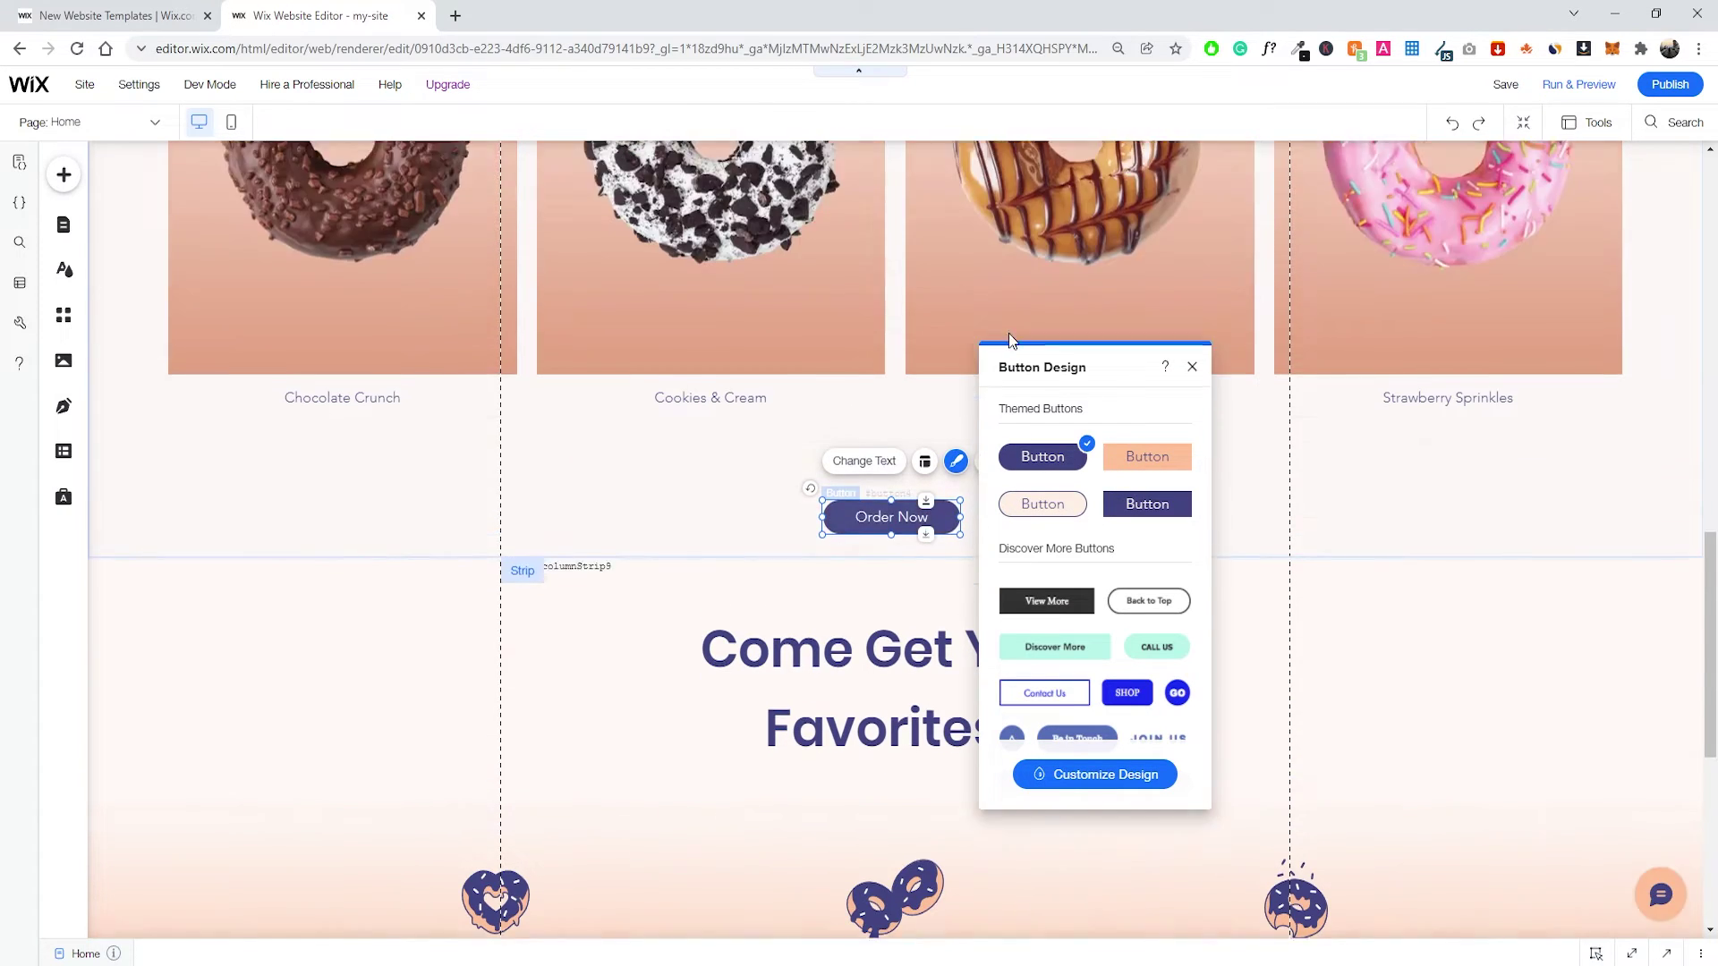
scroll(814, 394, "down", 1)
scroll(786, 374, "up", 2)
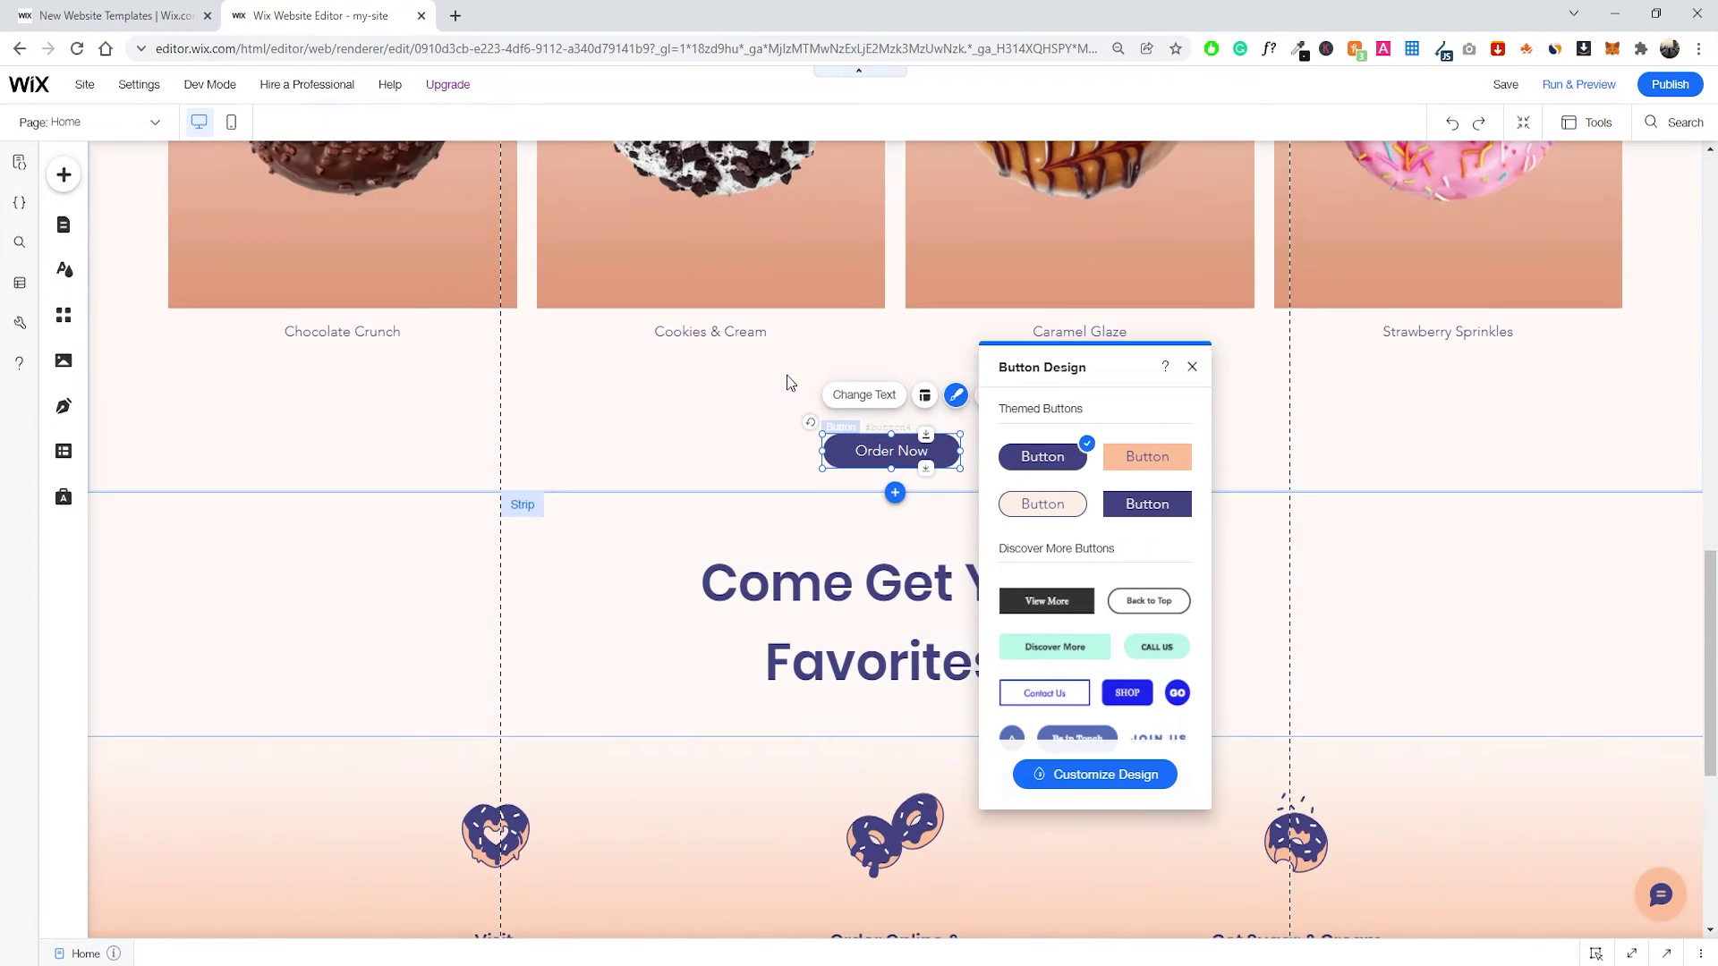
left_click(1094, 777)
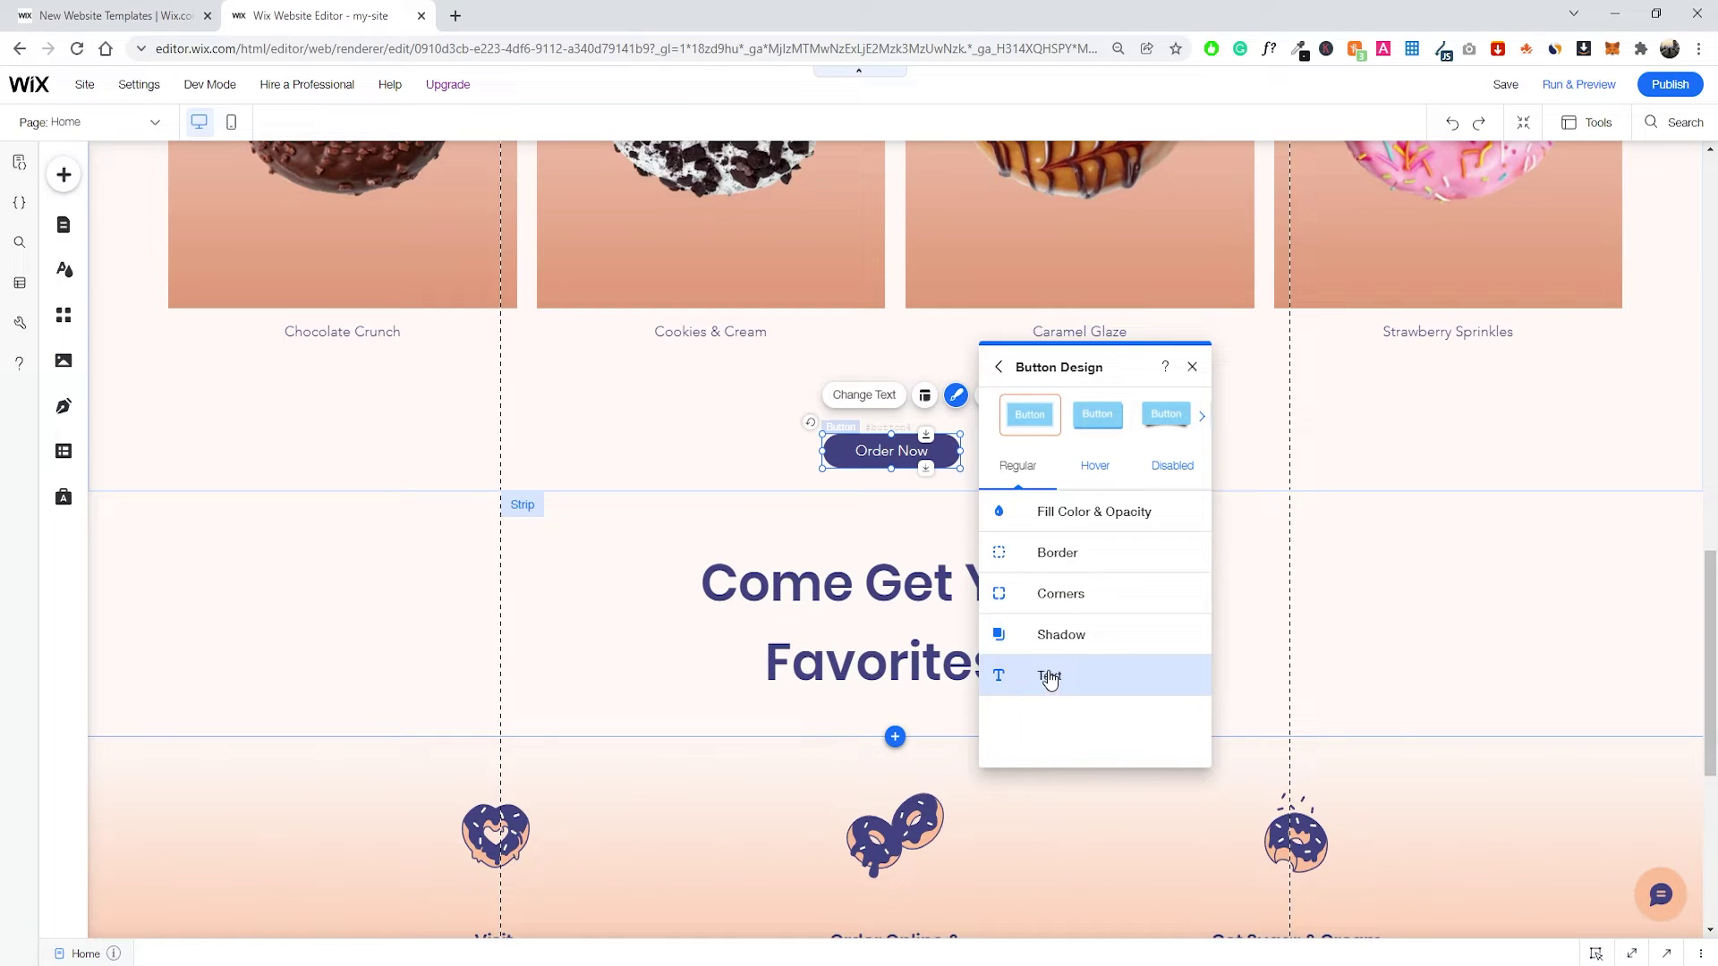
left_click(1099, 472)
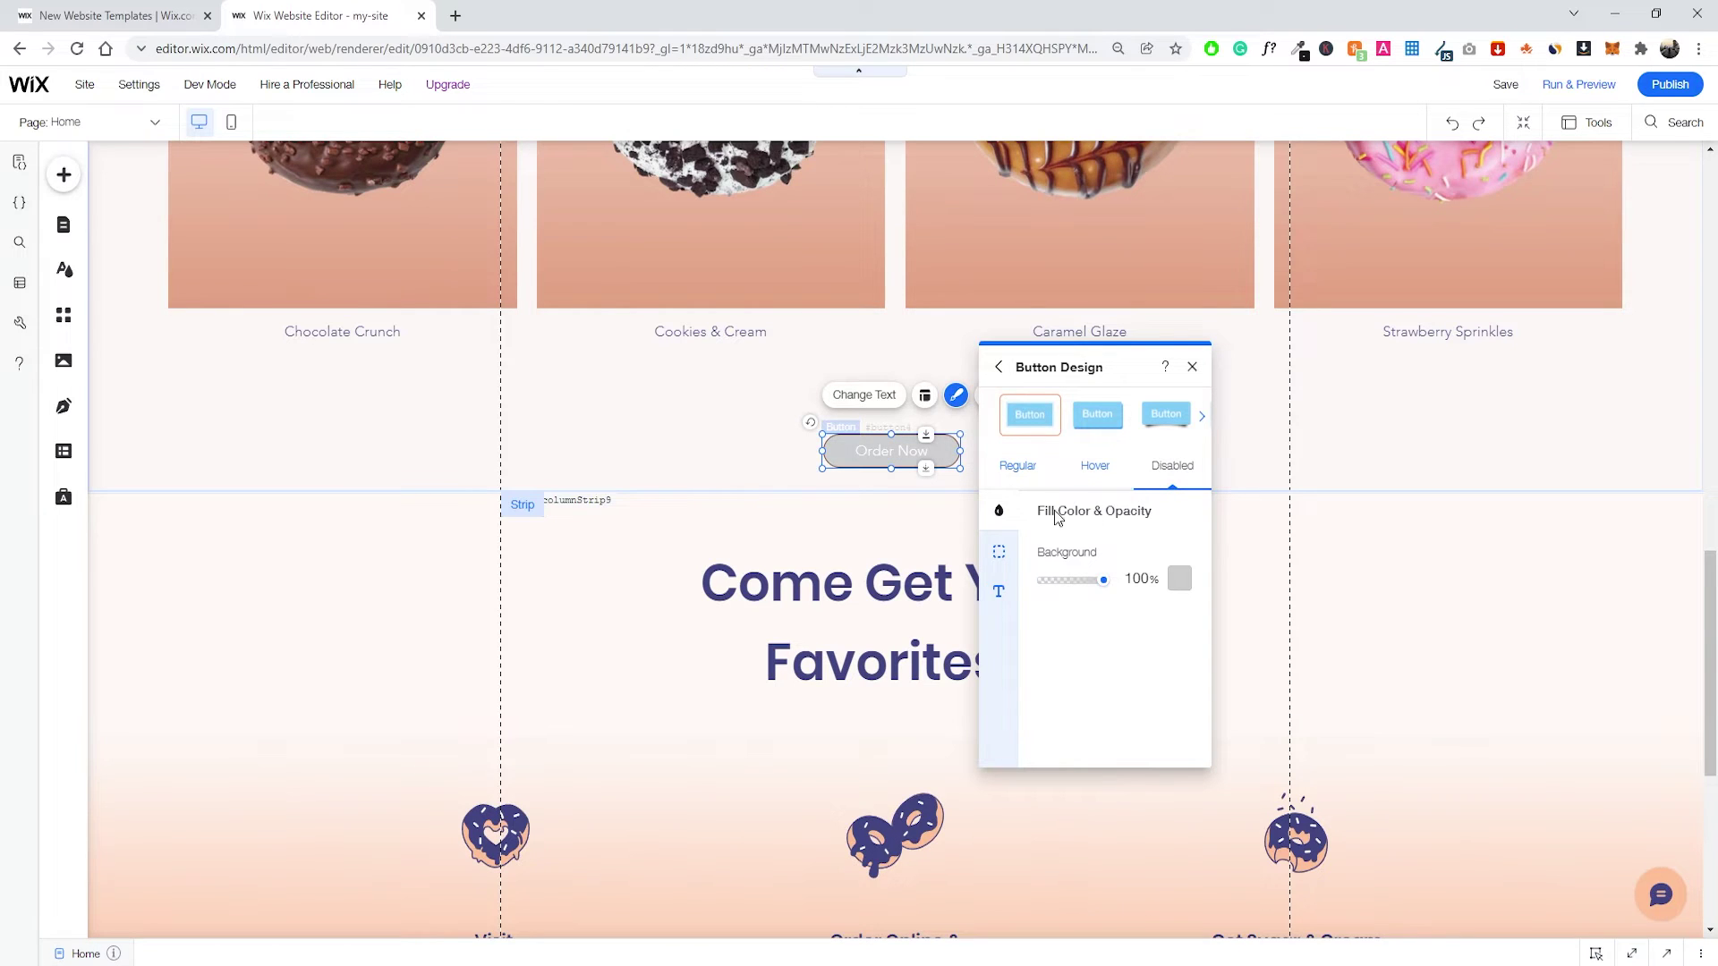
left_click(999, 552)
left_click(999, 591)
left_click(1017, 465)
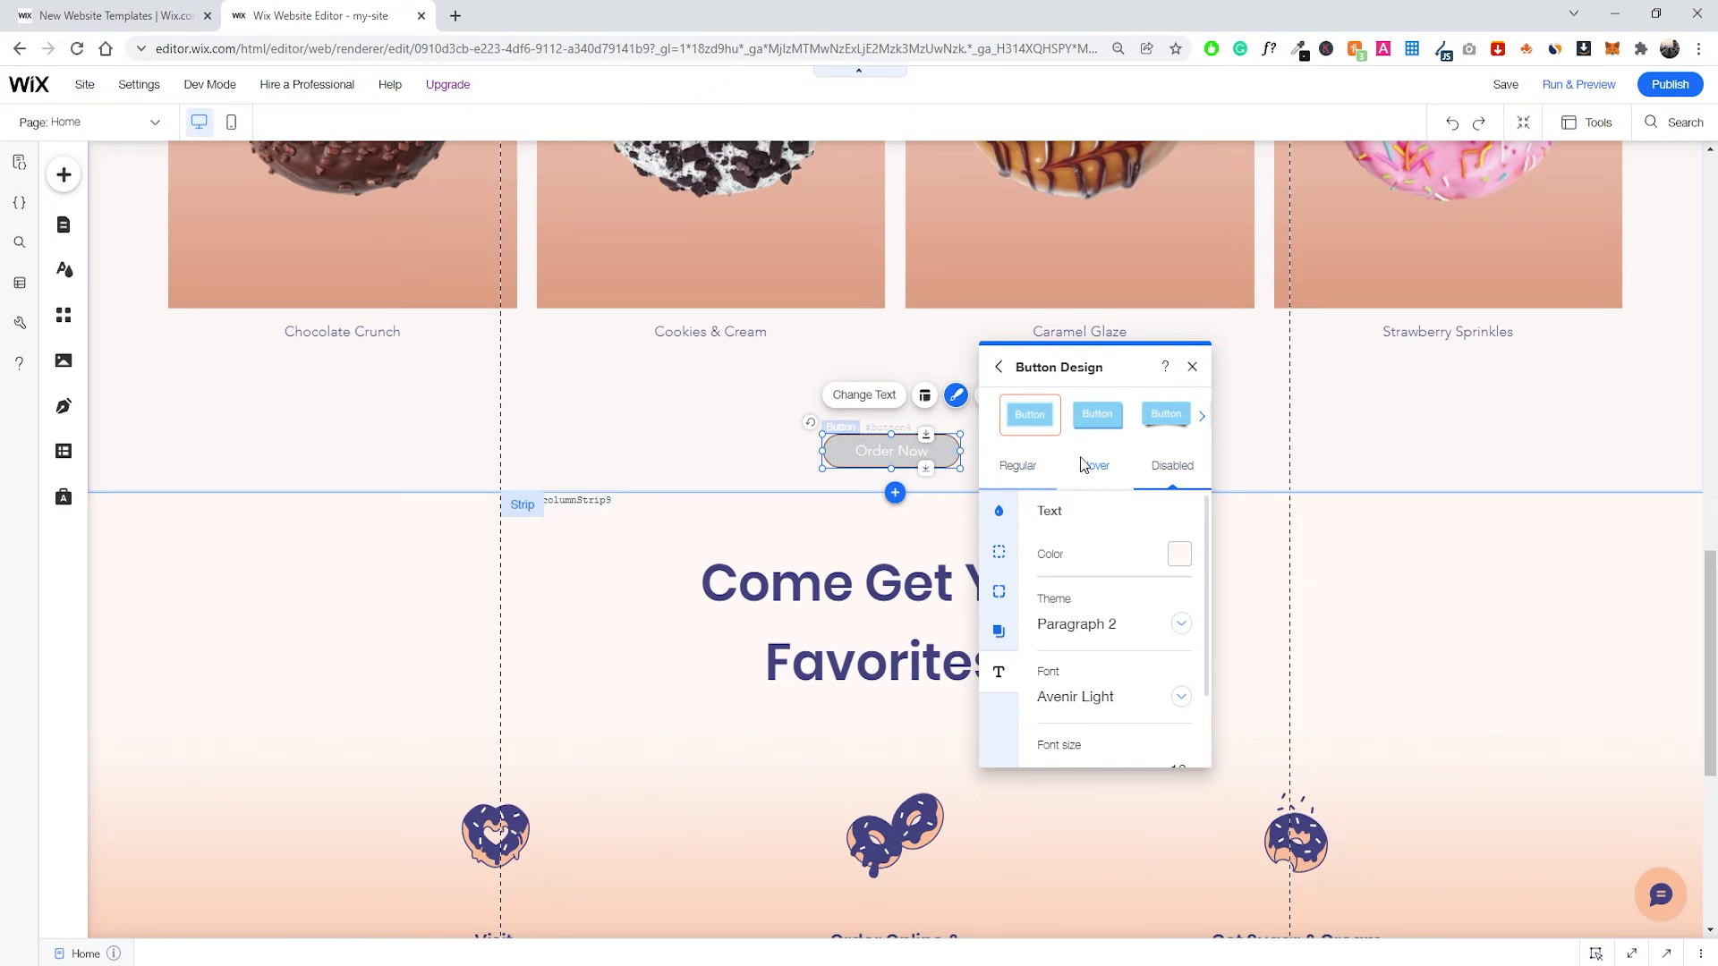
left_click(1193, 368)
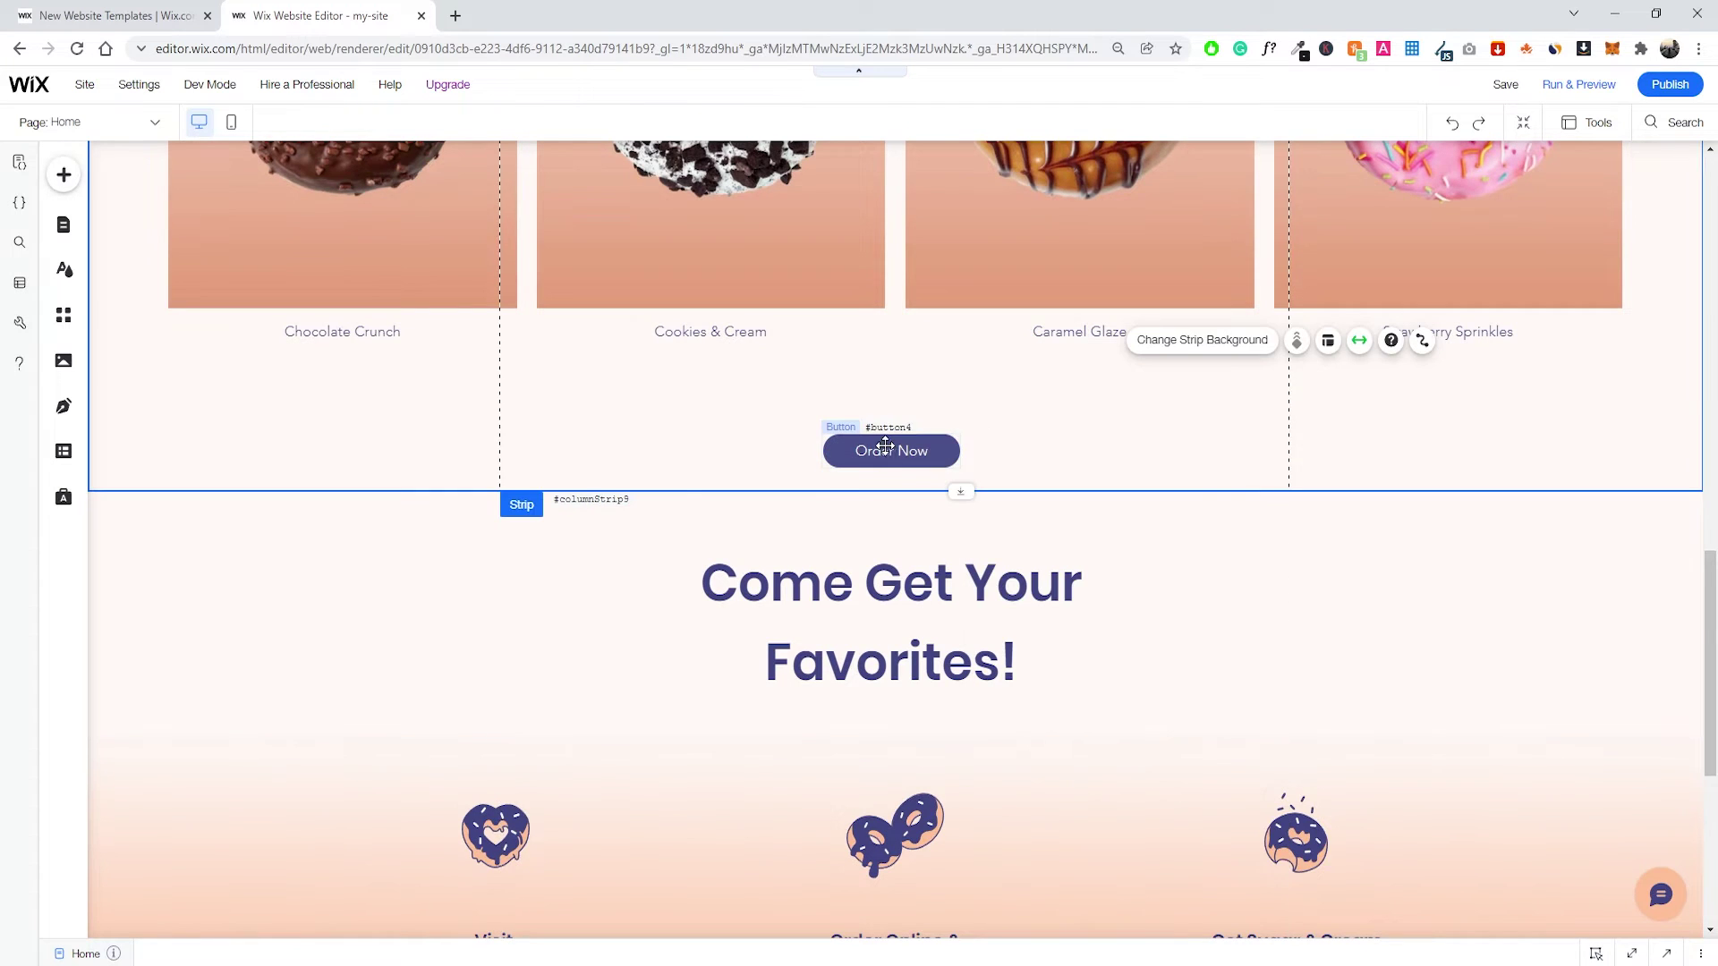
Open the vector art library for the heart-shaped donut icon above "Visit Our Store".
scroll(903, 451, "down", 4)
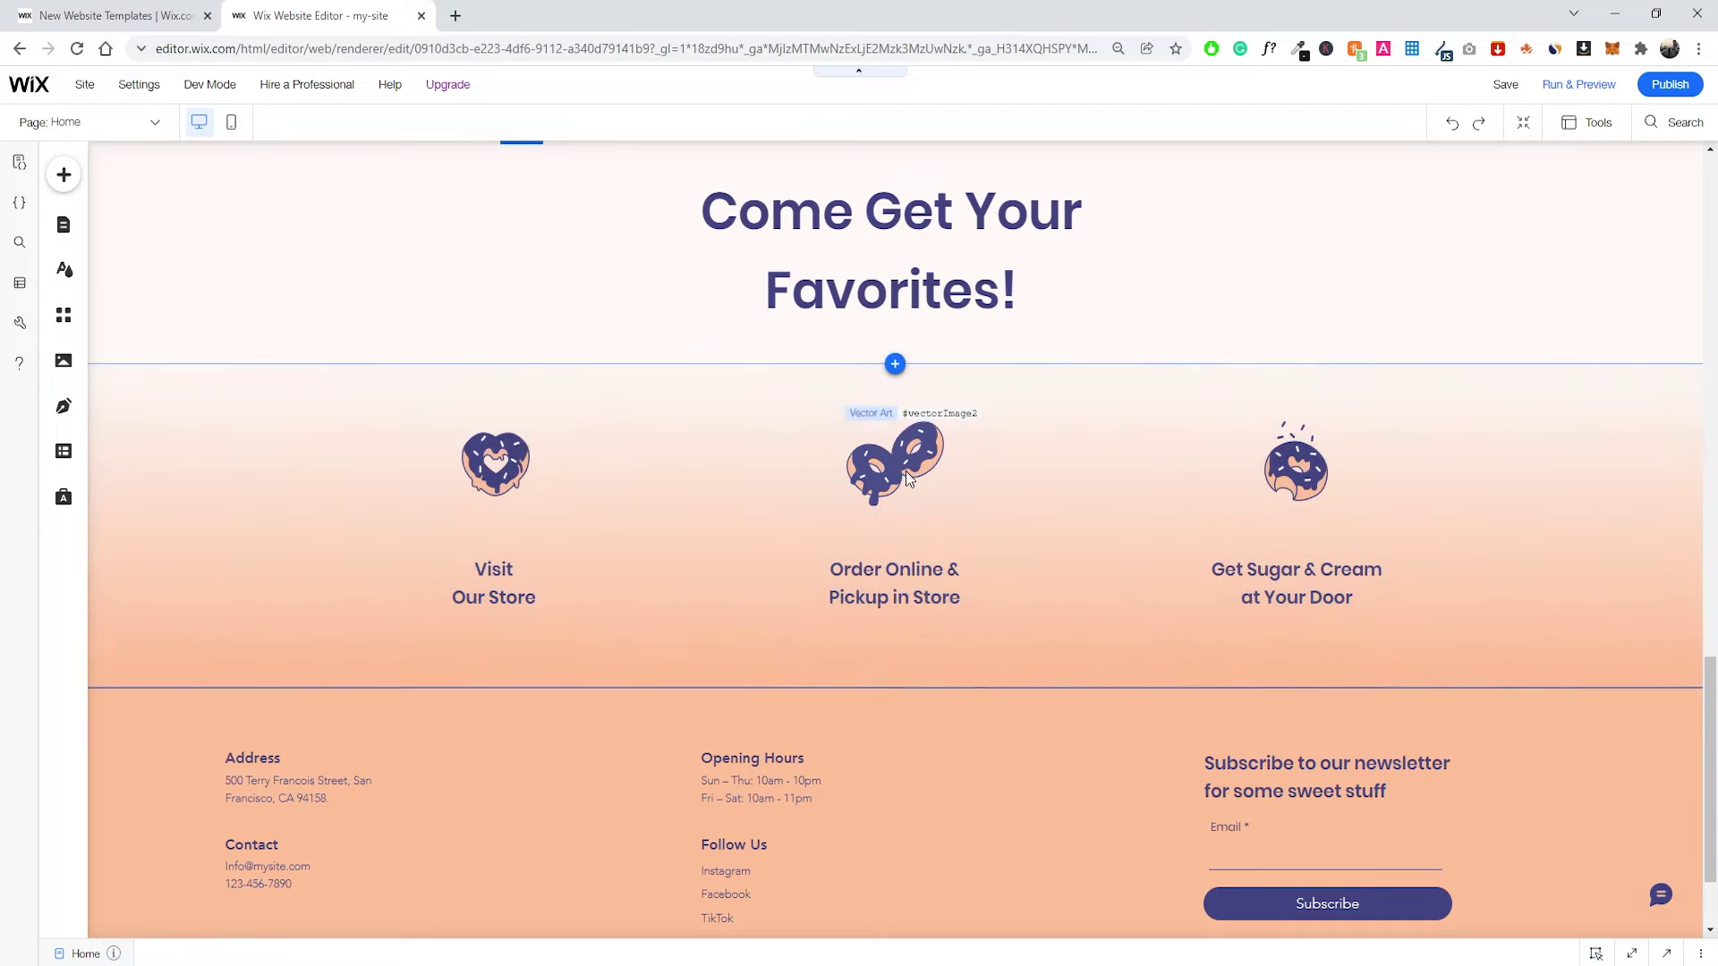
scroll(894, 340, "up", 1)
left_click(890, 331)
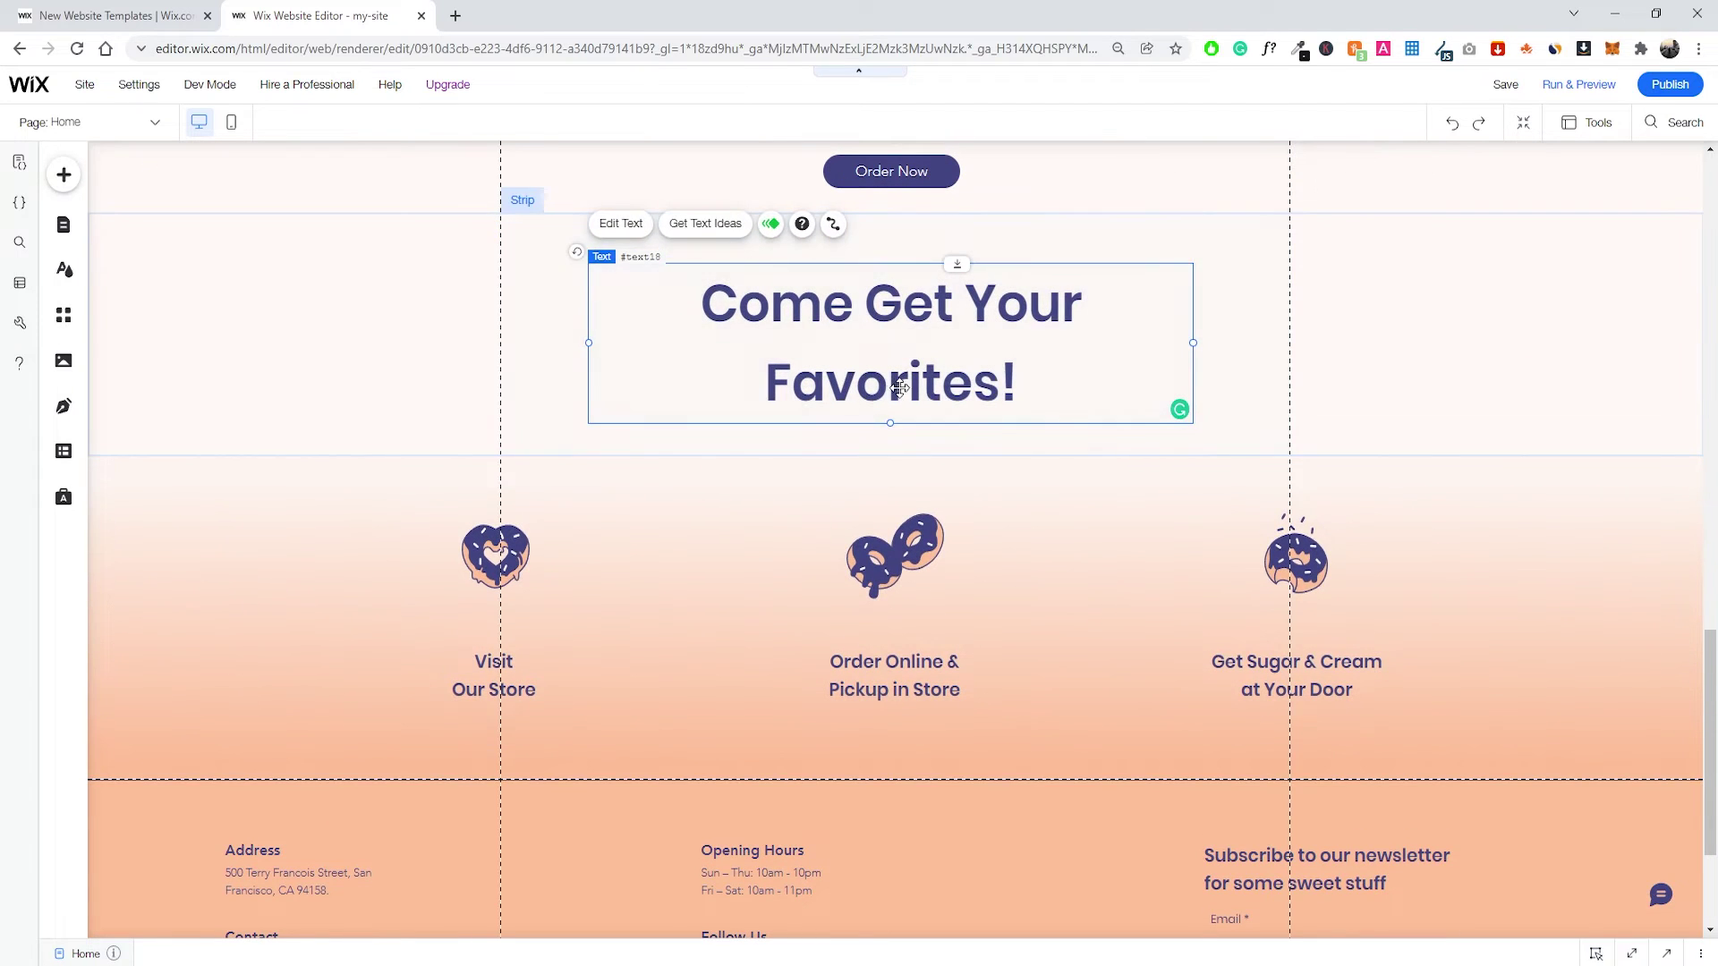
scroll(550, 420, "down", 1)
left_click(518, 458)
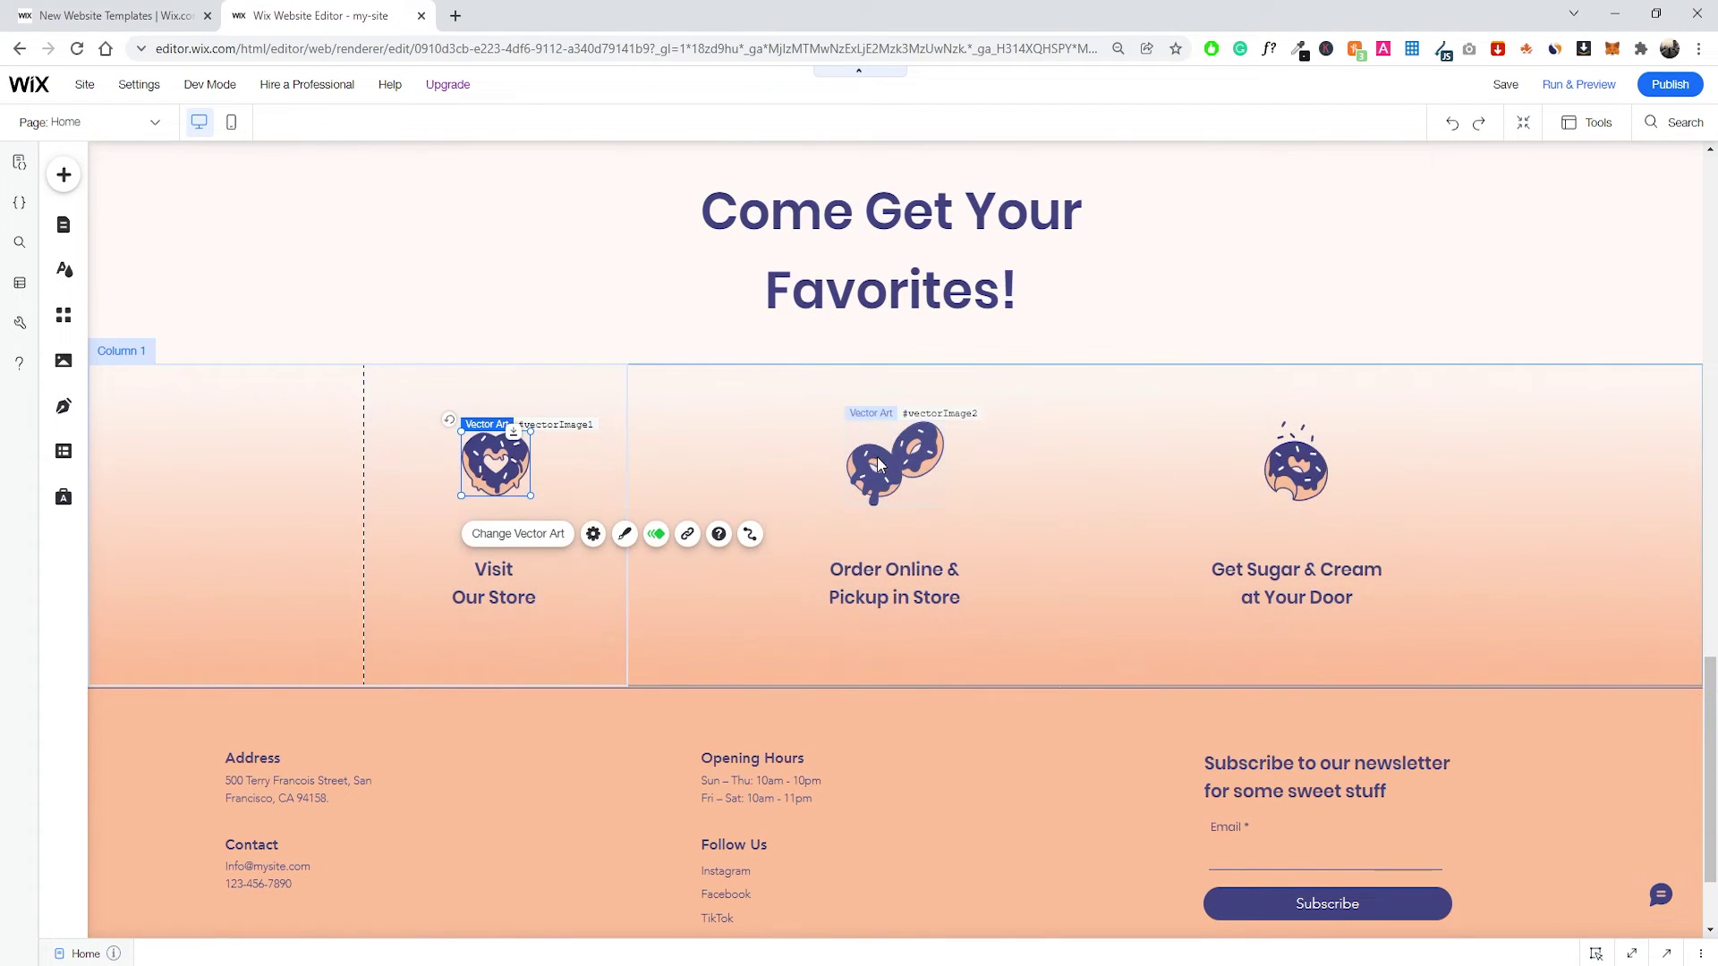
left_click(538, 543)
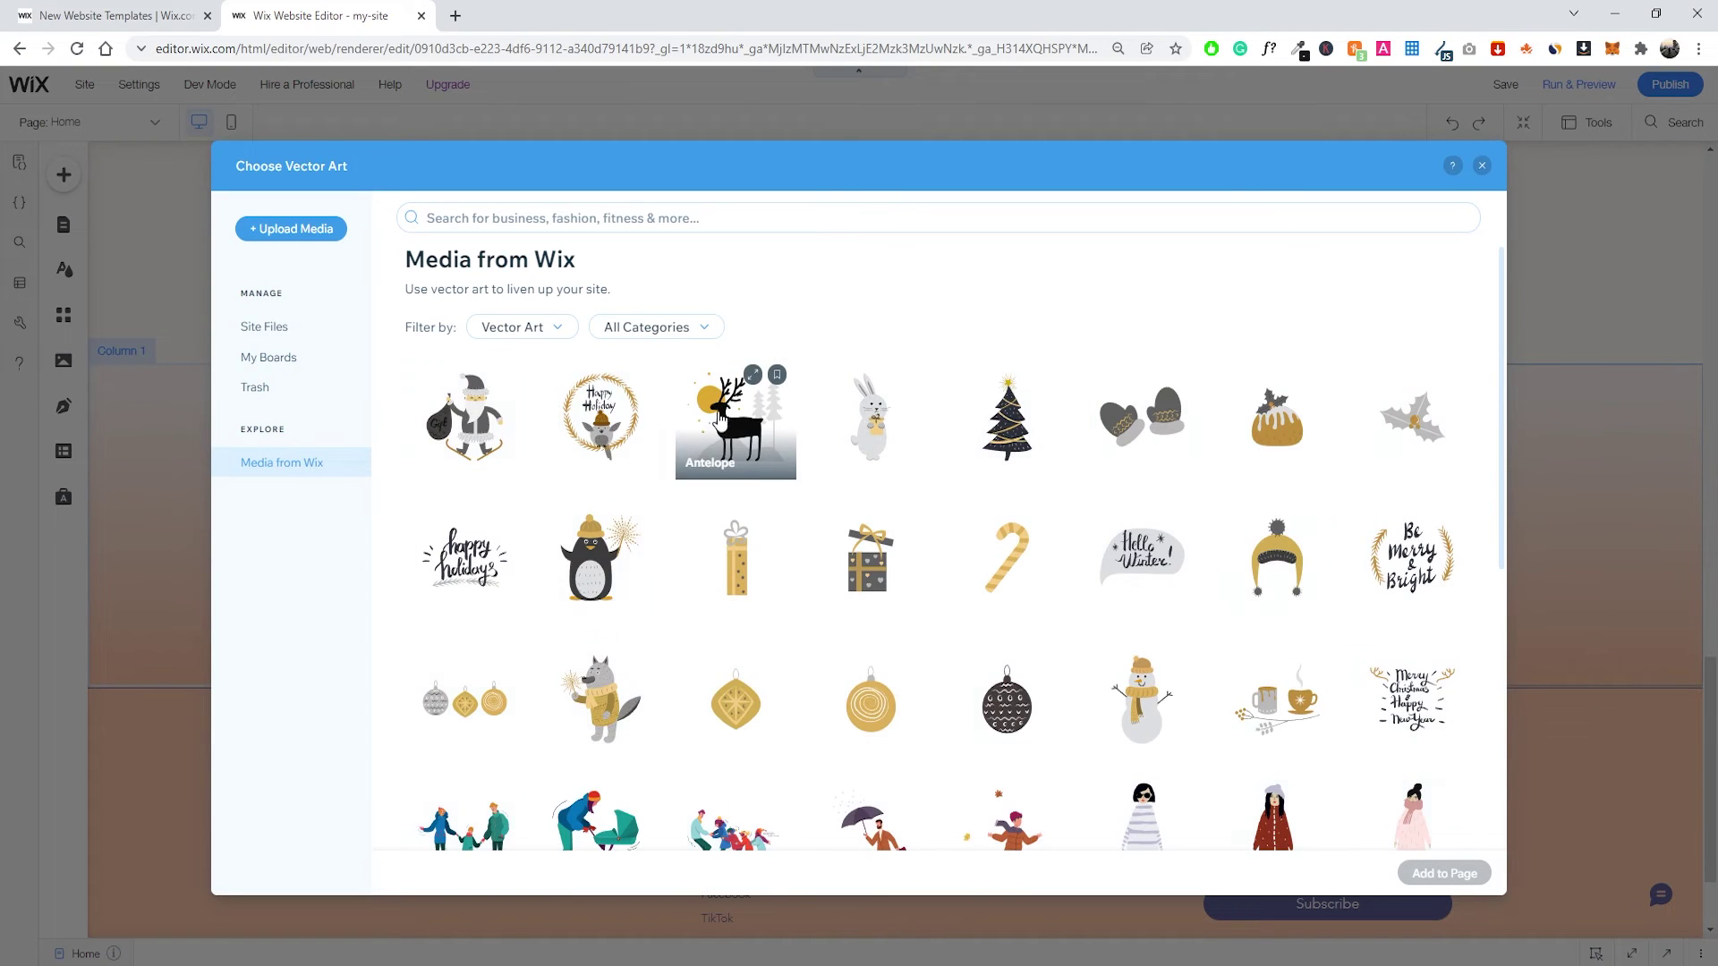
Browse the Wix vector art, select the Christmas Tree illustration, and close the library without adding it to the page.
scroll(842, 519, "down", 10)
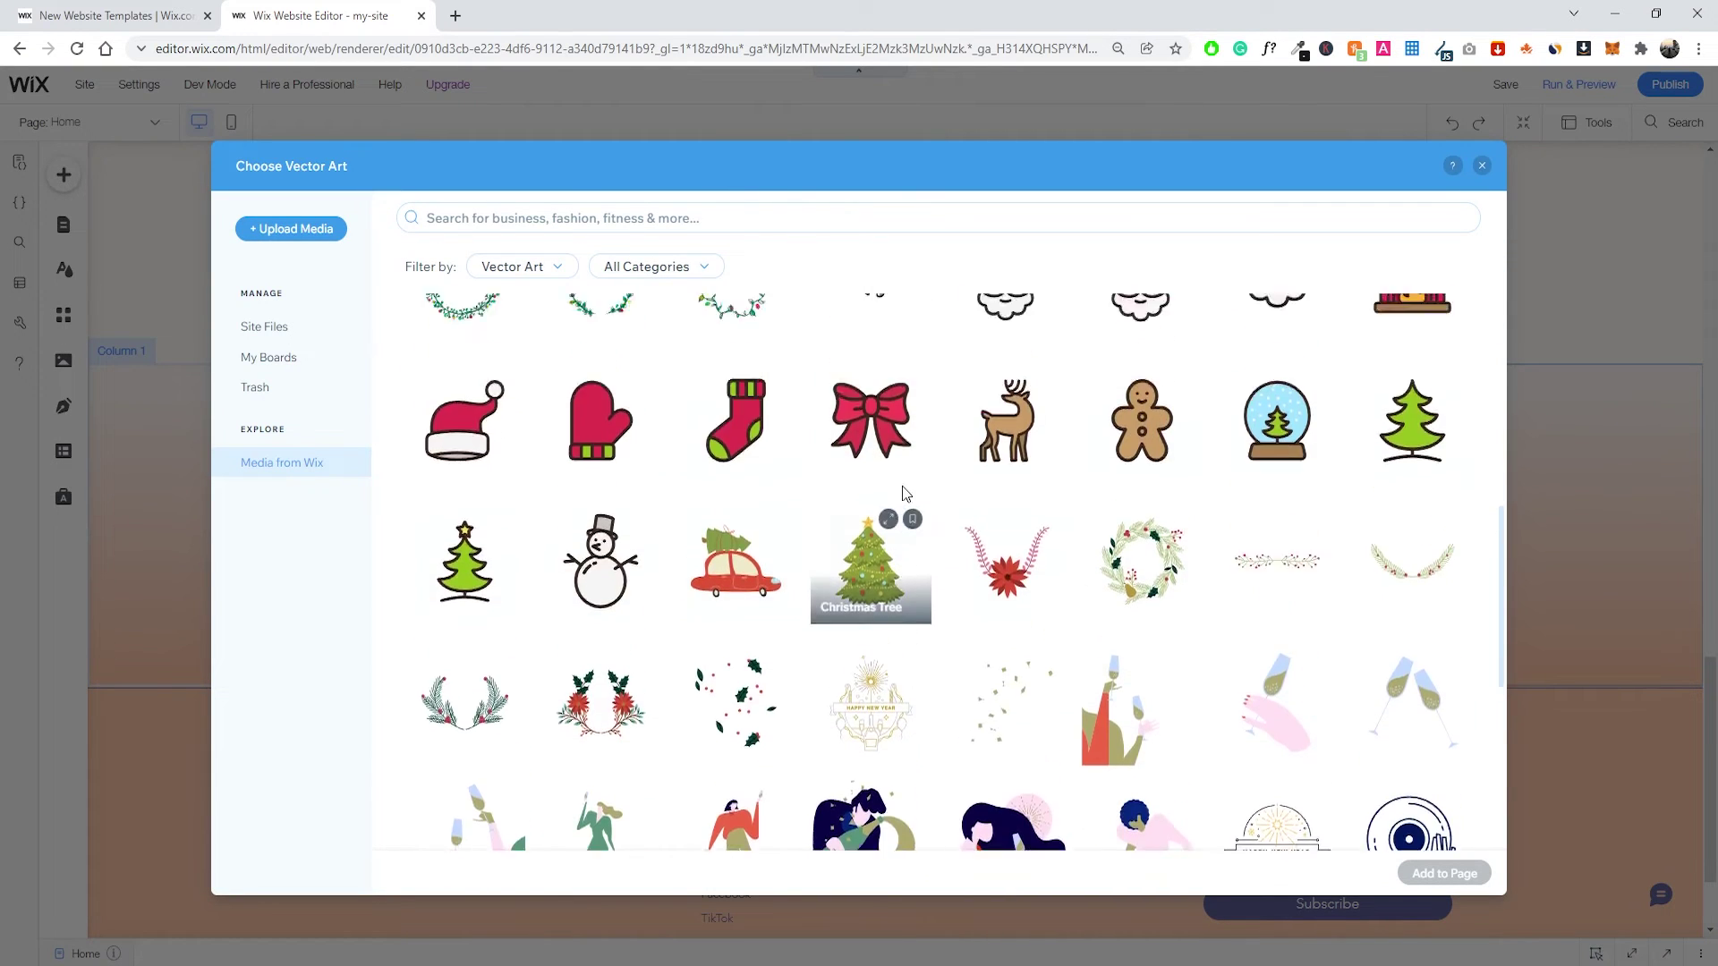
scroll(902, 490, "up", 4)
scroll(902, 506, "up", 2)
scroll(985, 483, "down", 10)
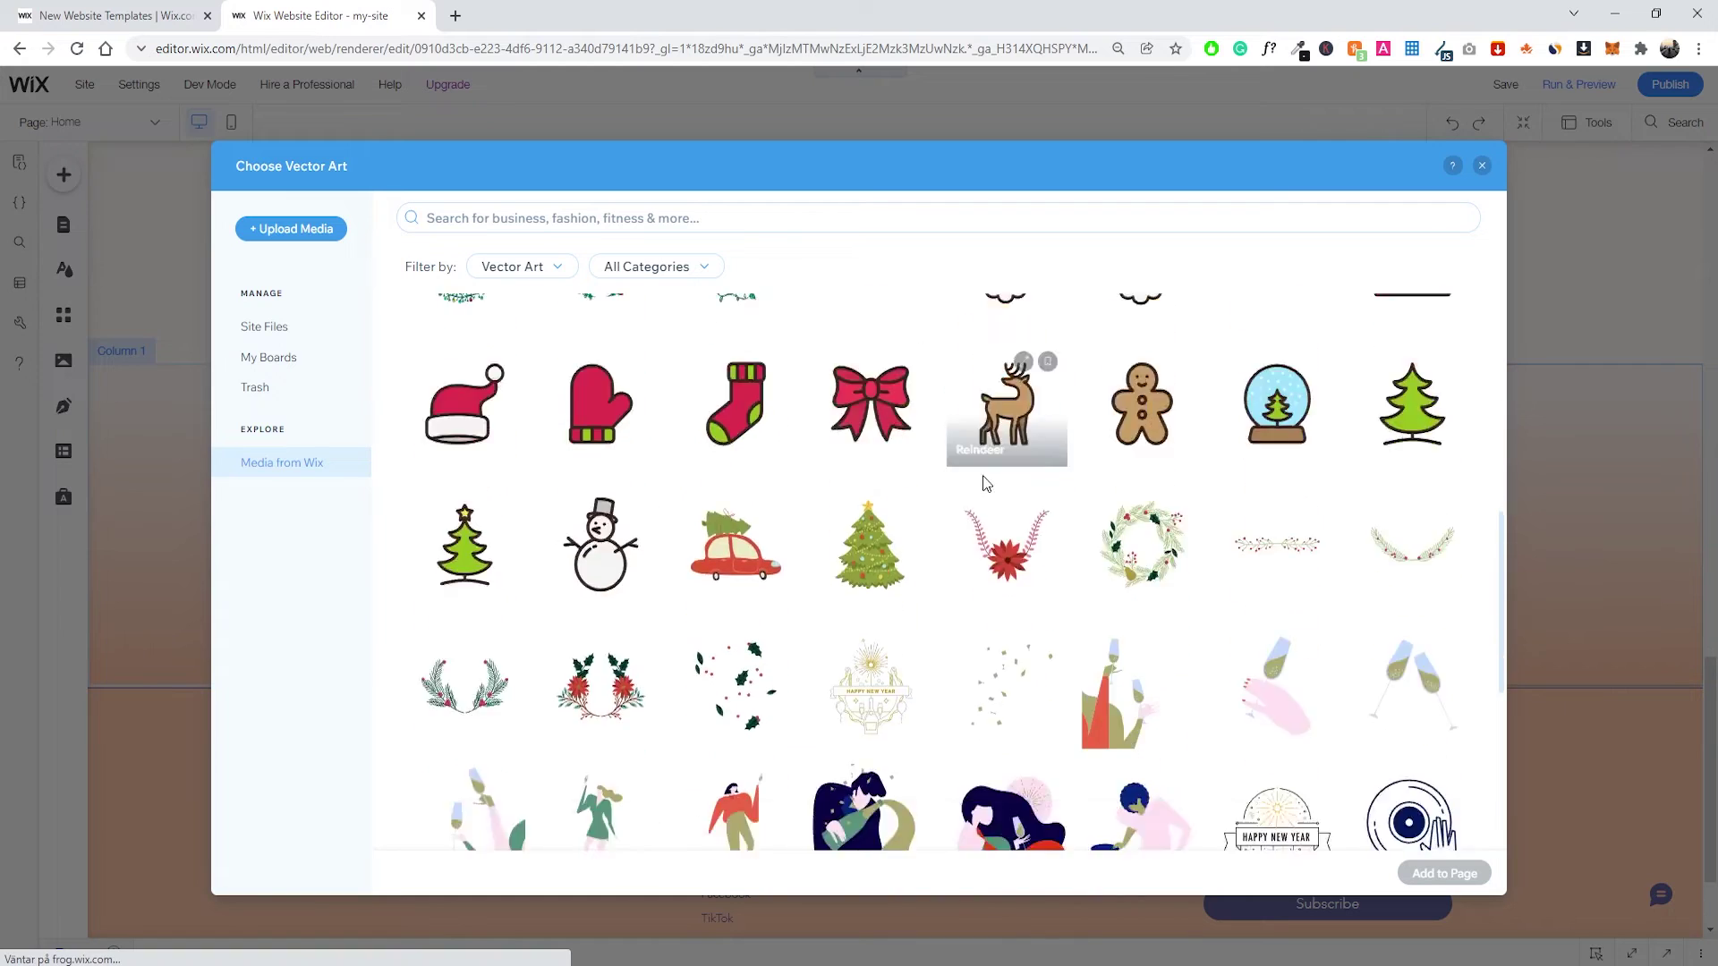
scroll(1029, 510, "down", 3)
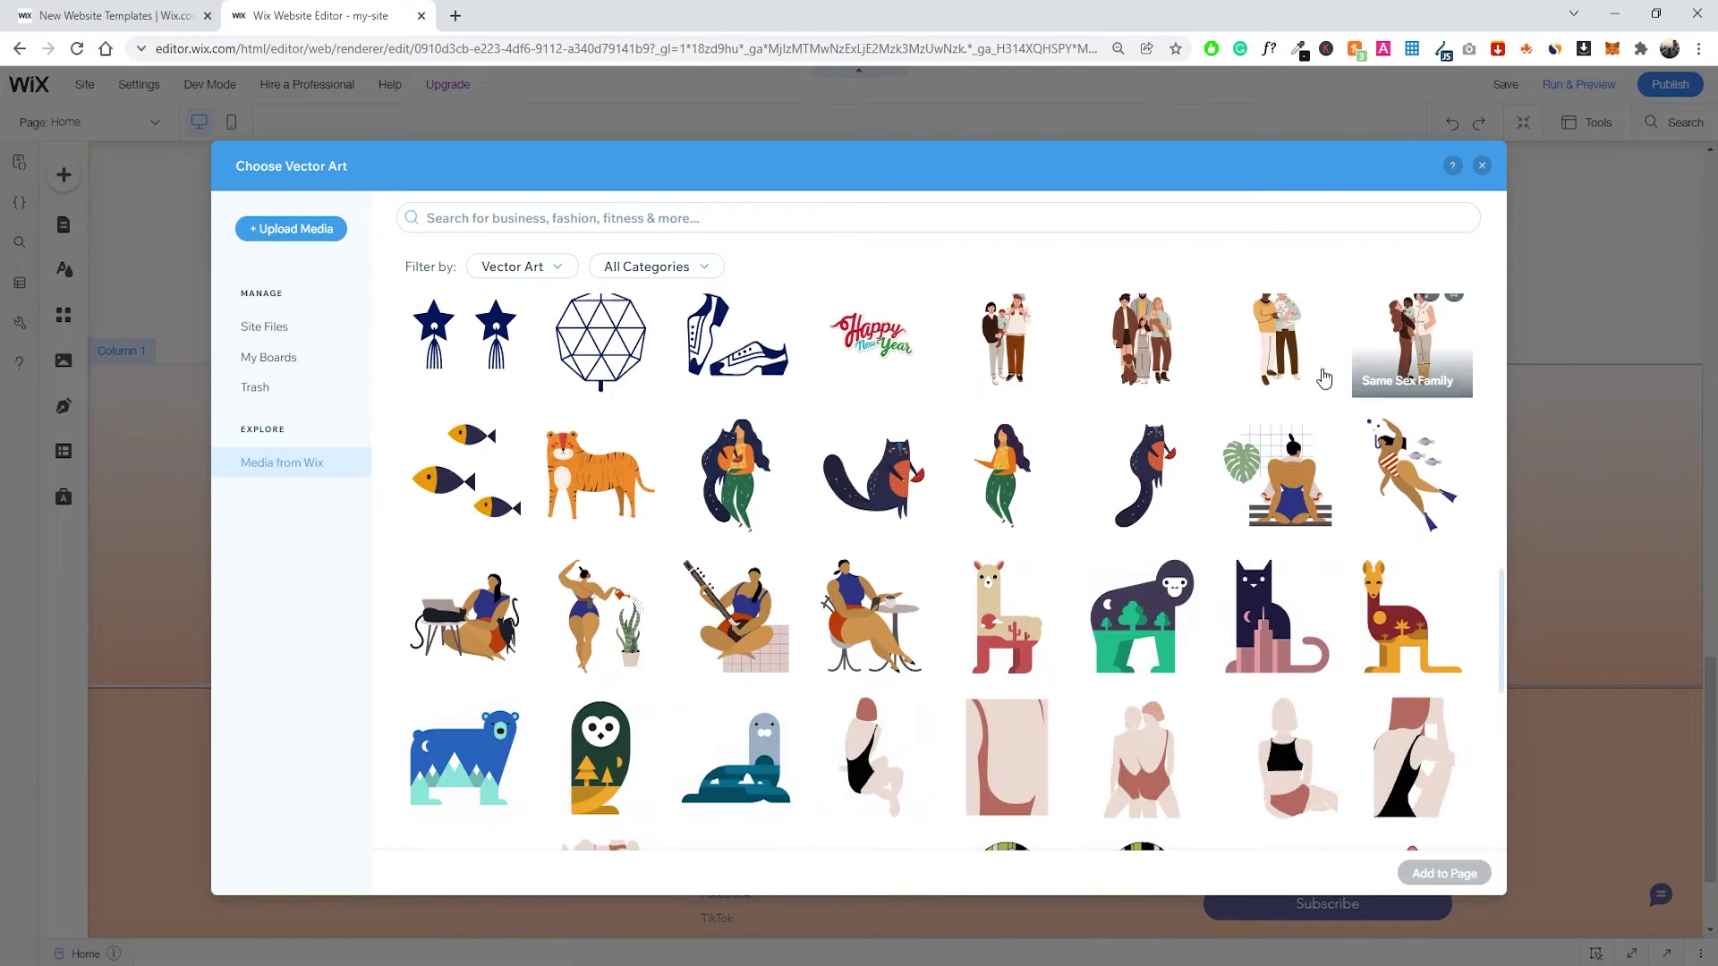
scroll(1271, 402, "up", 8)
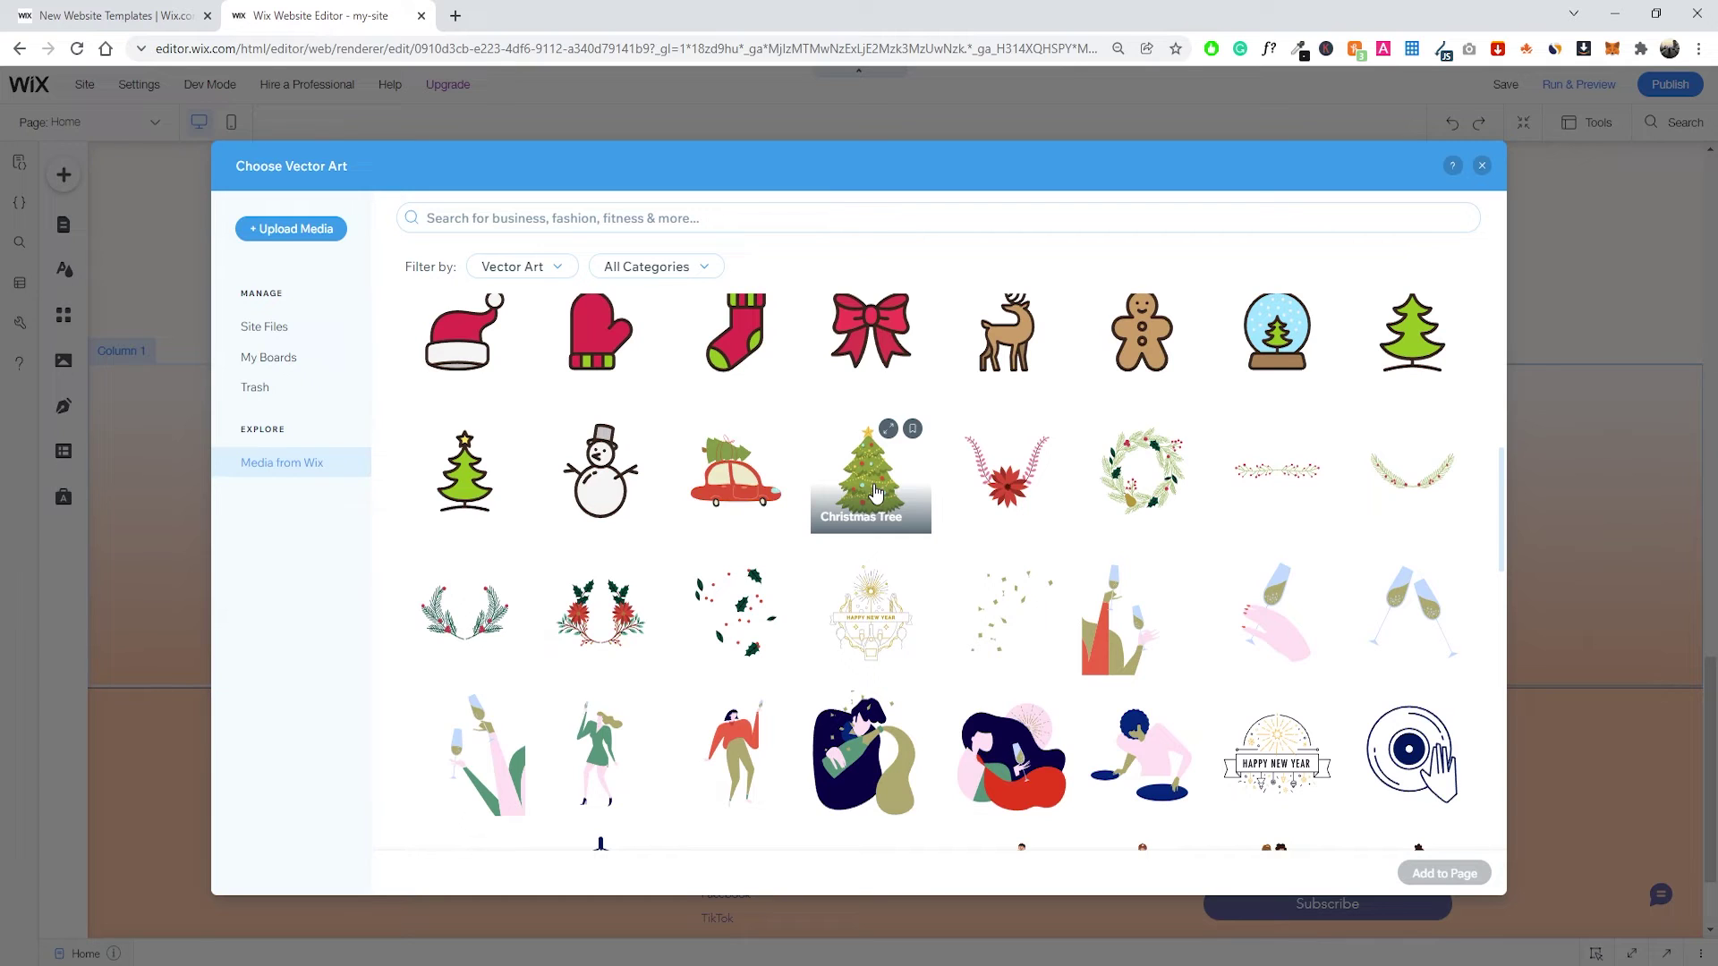
left_click(875, 492)
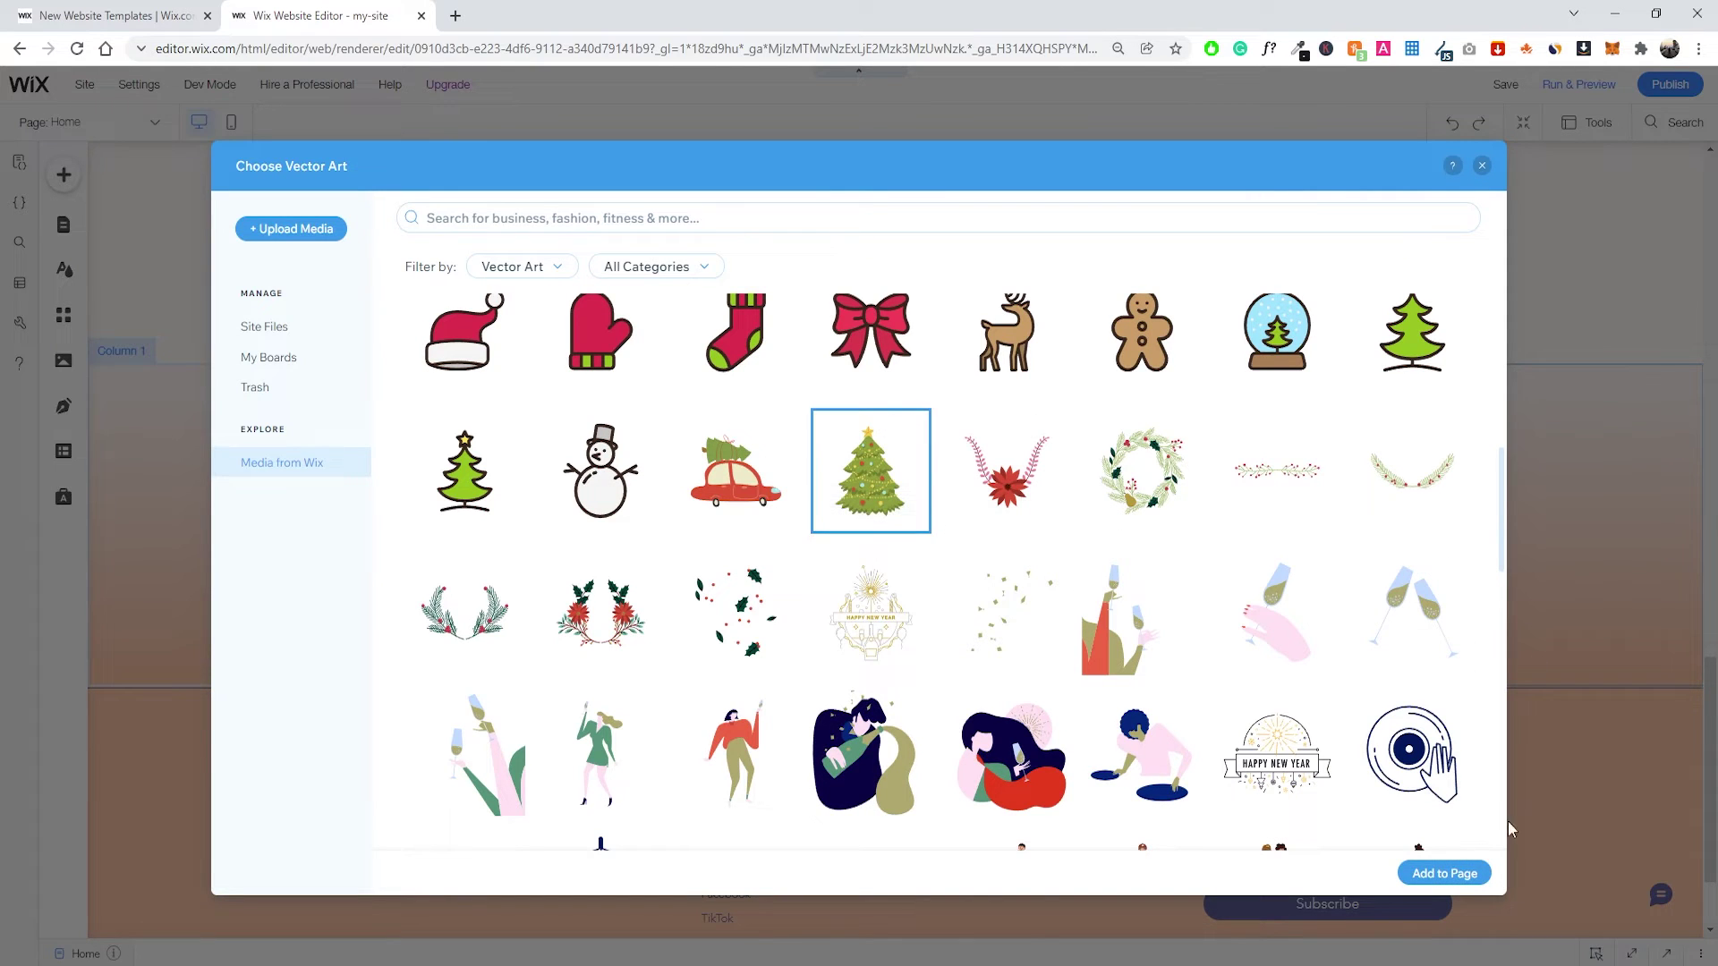
left_click(1481, 168)
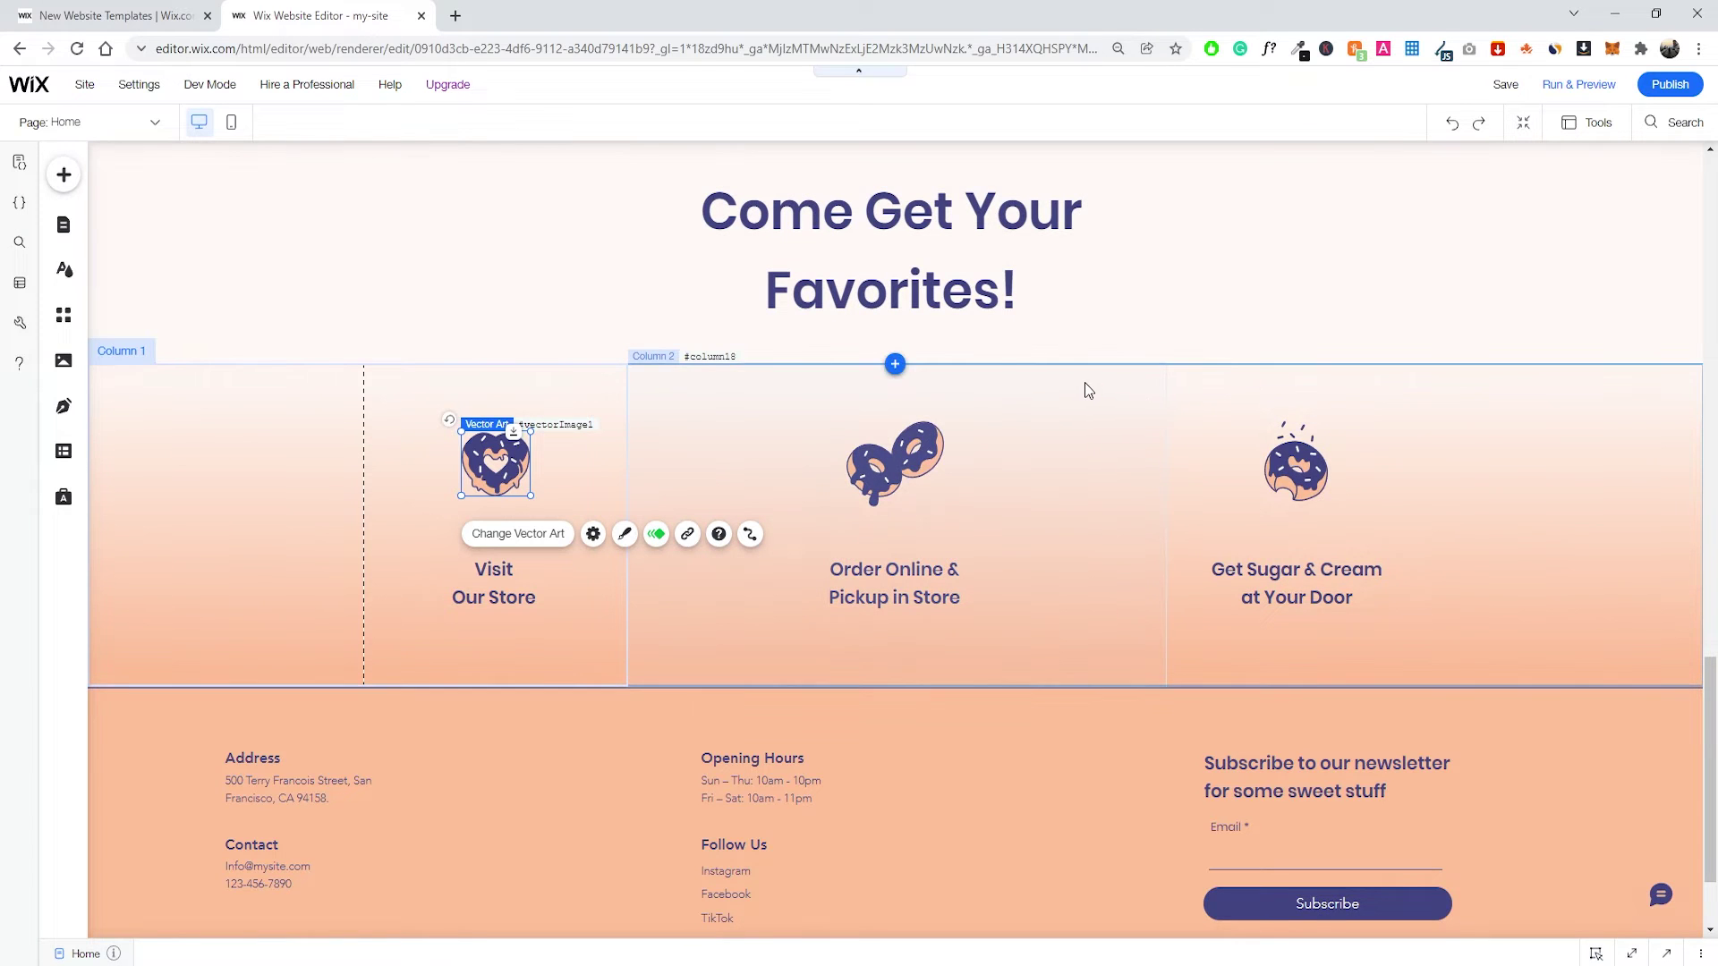
Look over the home page sections from the "Come Get Your Favorites!" strip to the "The Best Donuts in Town" heading.
left_click(1302, 246)
scroll(1189, 468, "up", 10)
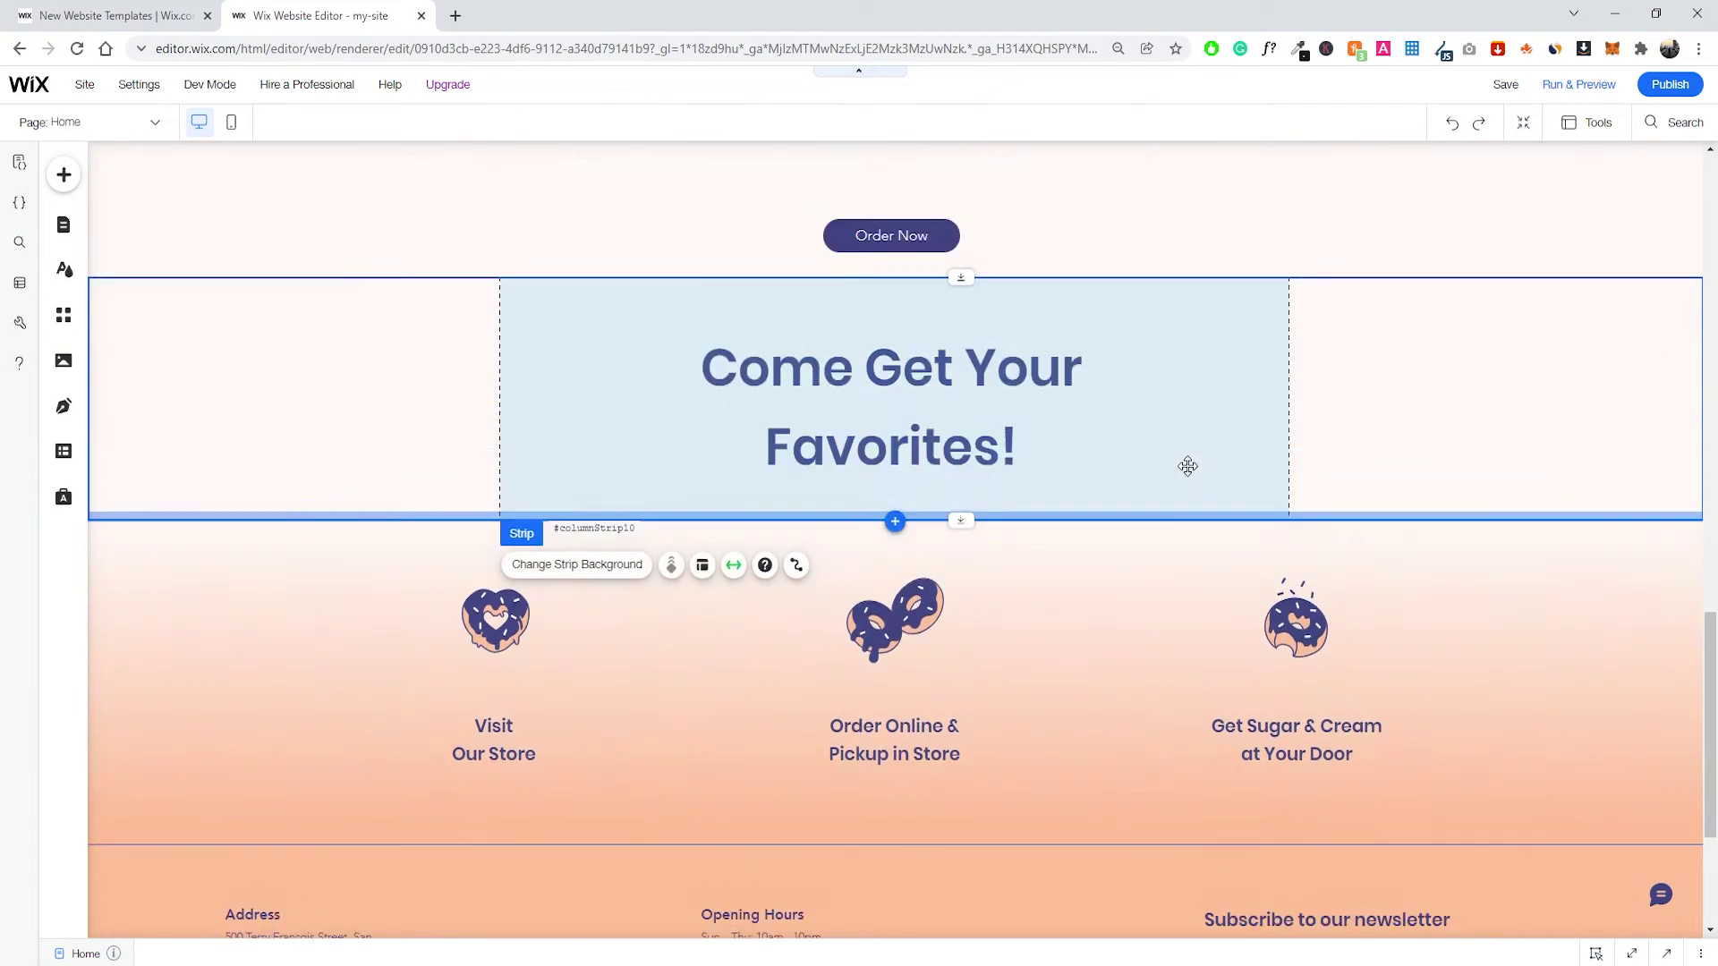
scroll(1191, 484, "up", 5)
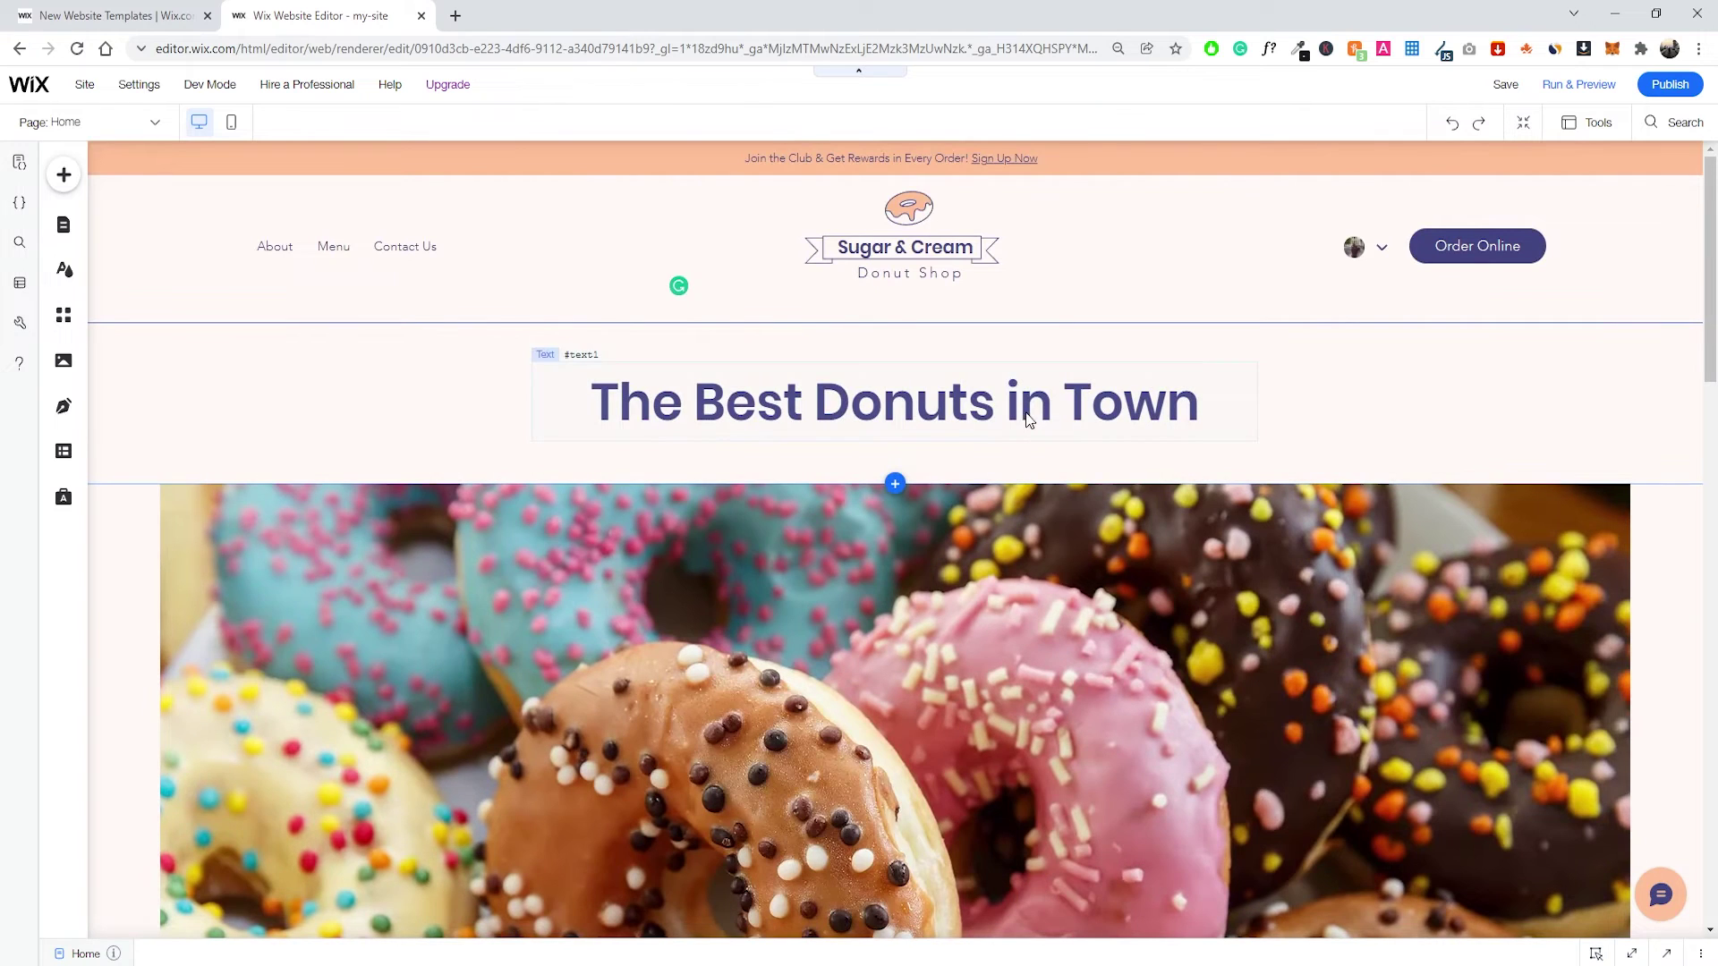
left_click(812, 400)
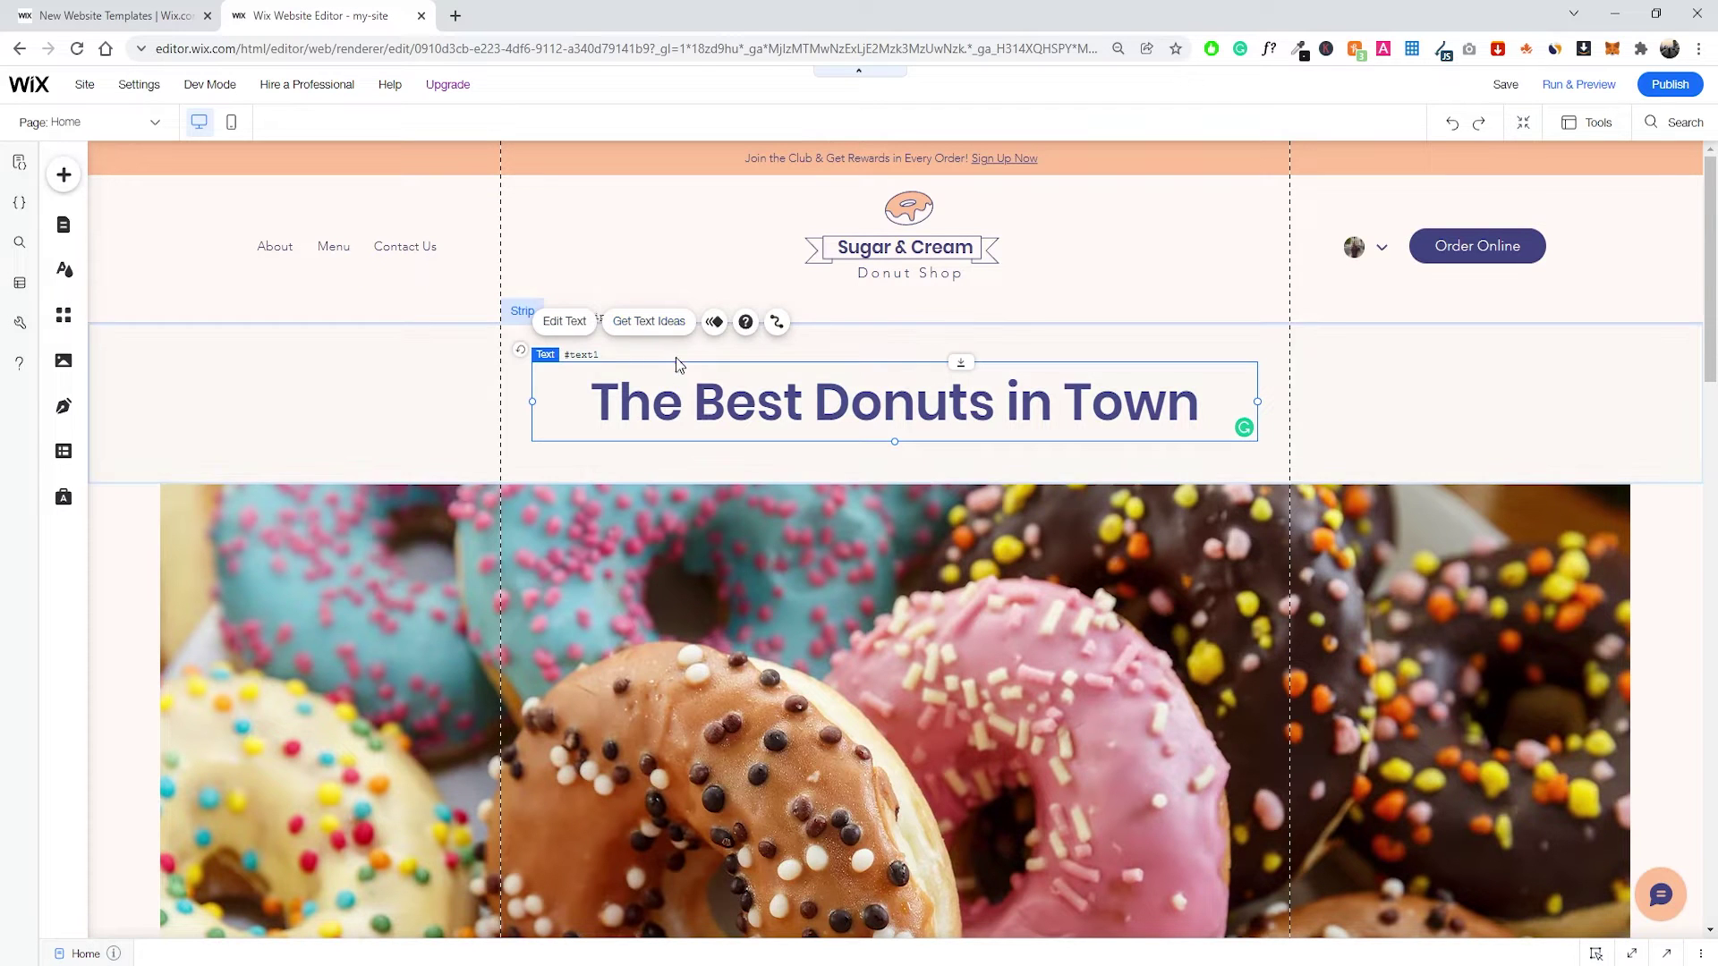
scroll(829, 448, "down", 1)
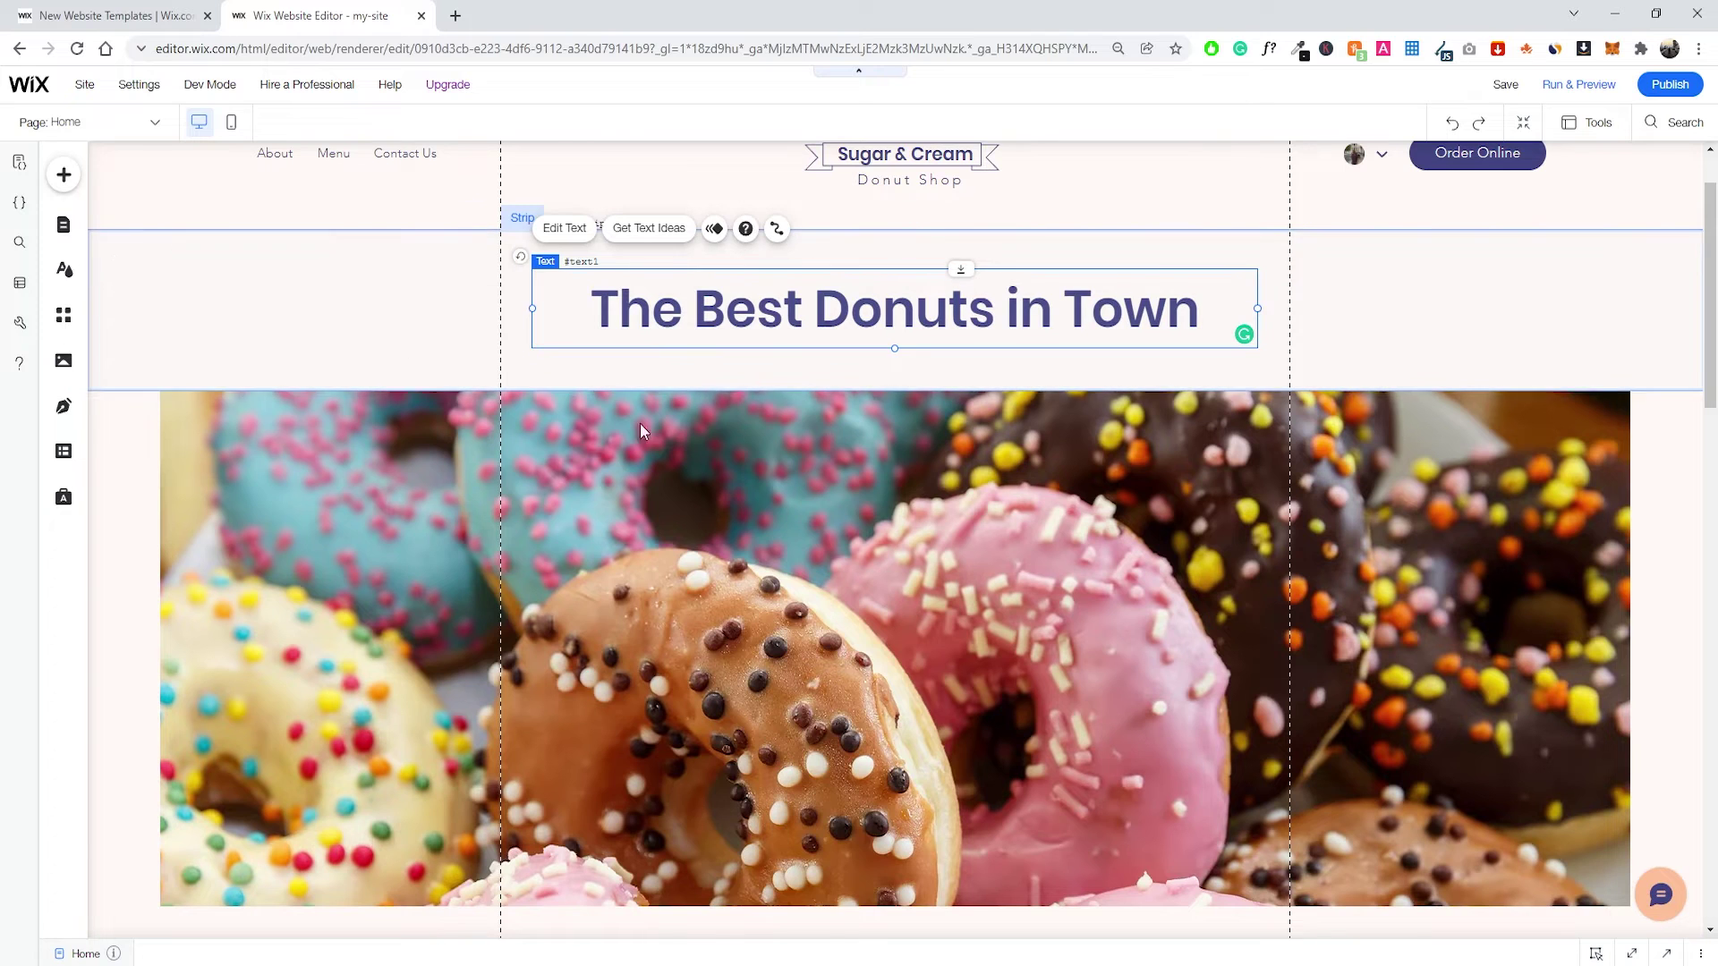
scroll(734, 463, "down", 15)
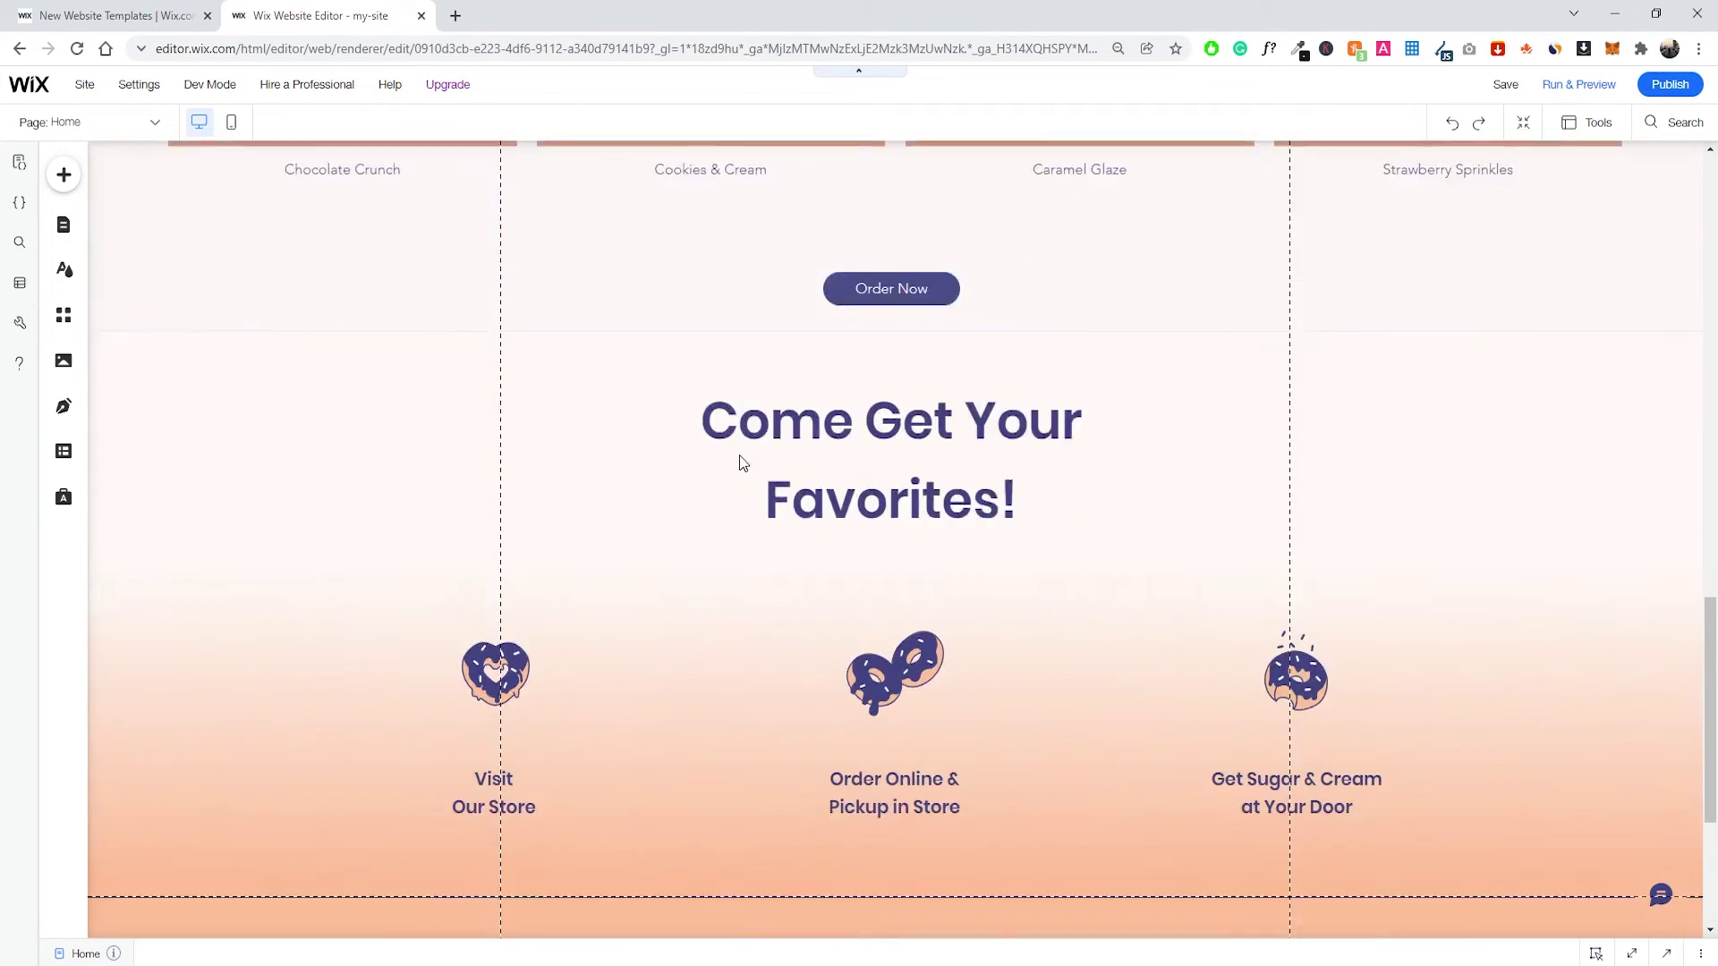
scroll(819, 467, "down", 3)
scroll(895, 483, "up", 4)
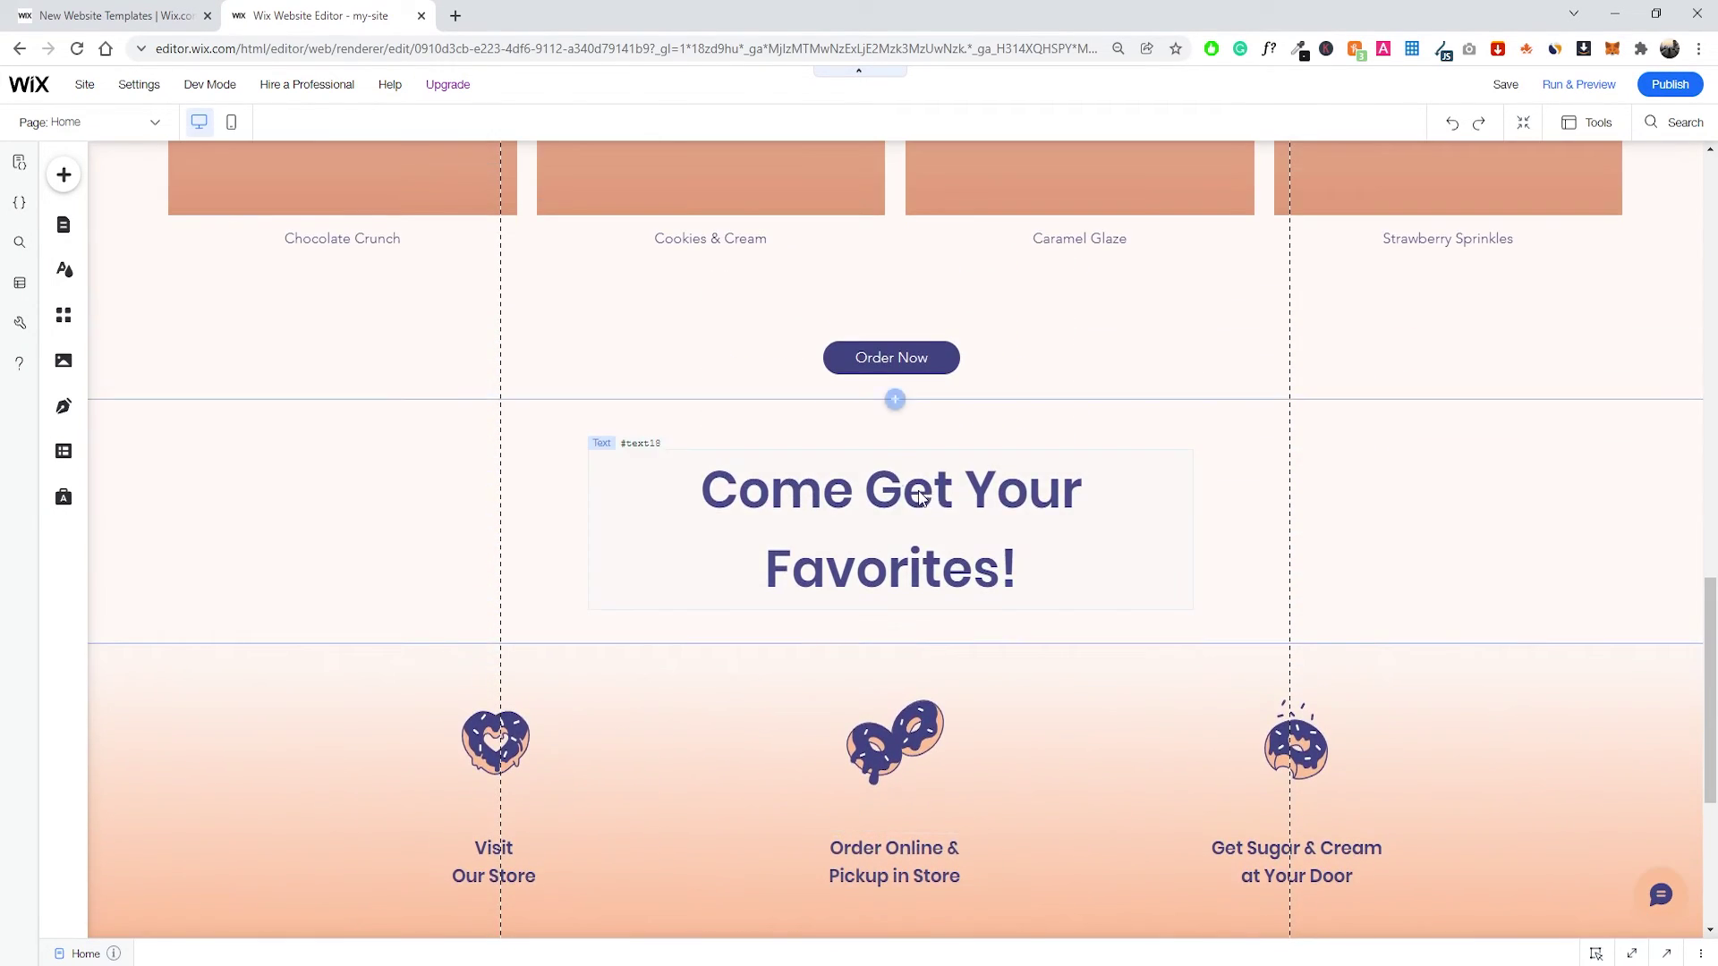
scroll(920, 498, "up", 12)
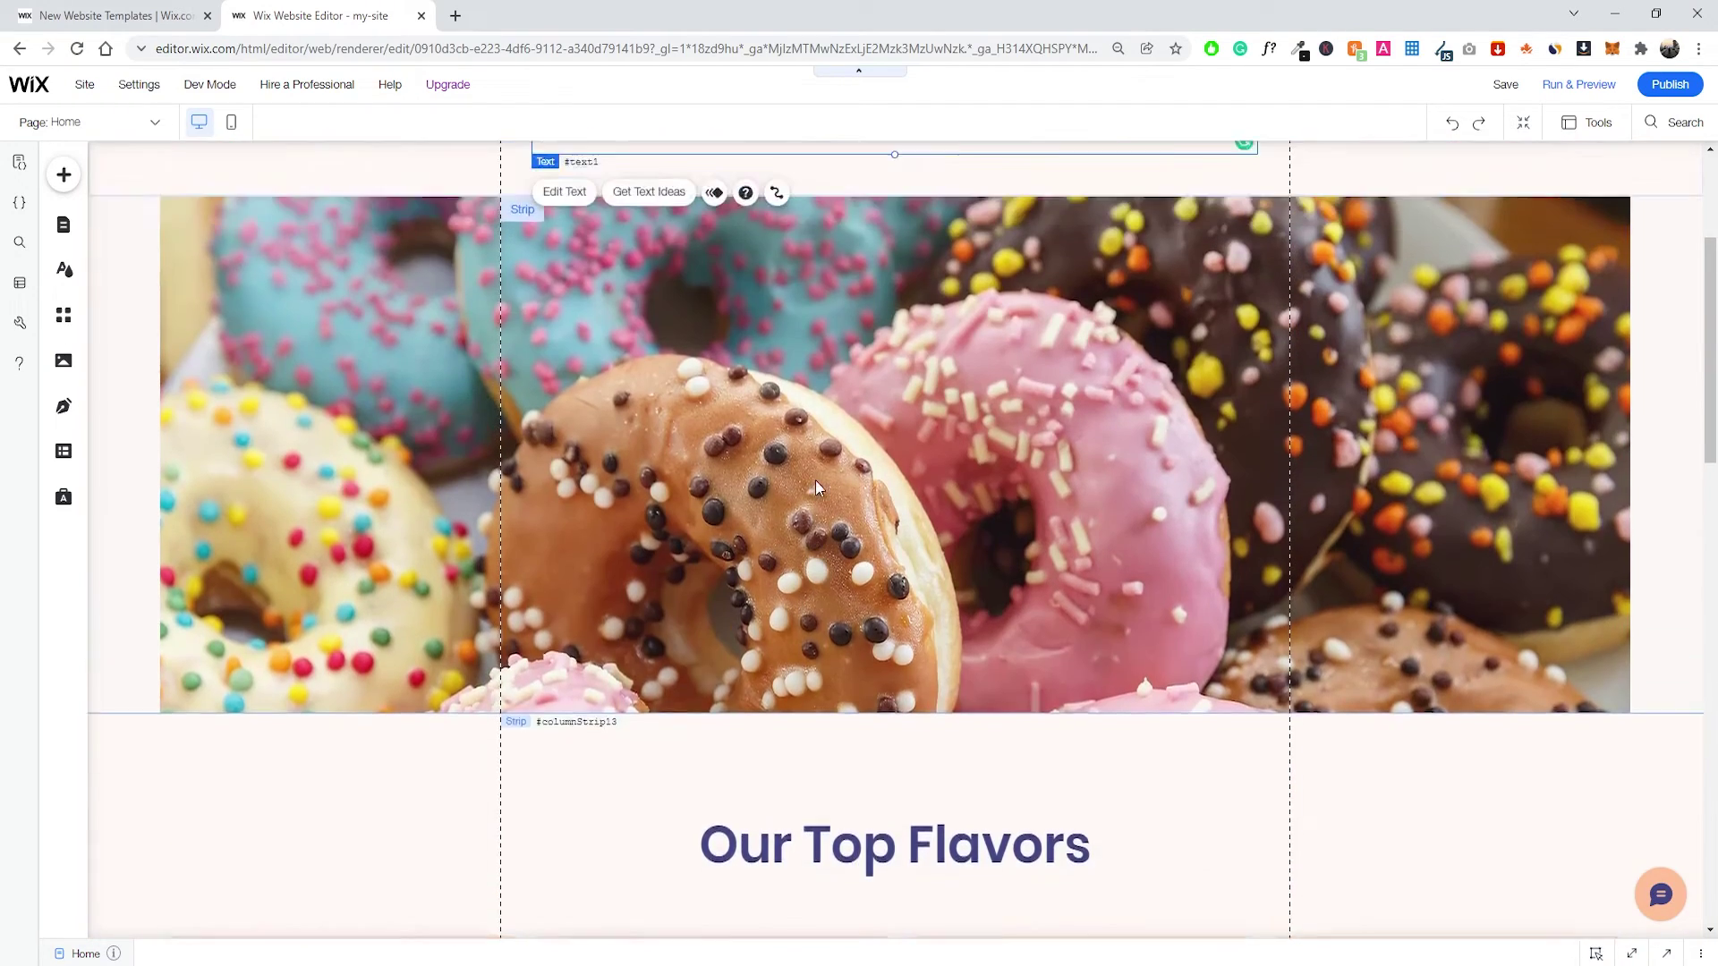
scroll(816, 488, "up", 3)
scroll(627, 447, "down", 2)
scroll(557, 359, "up", 1)
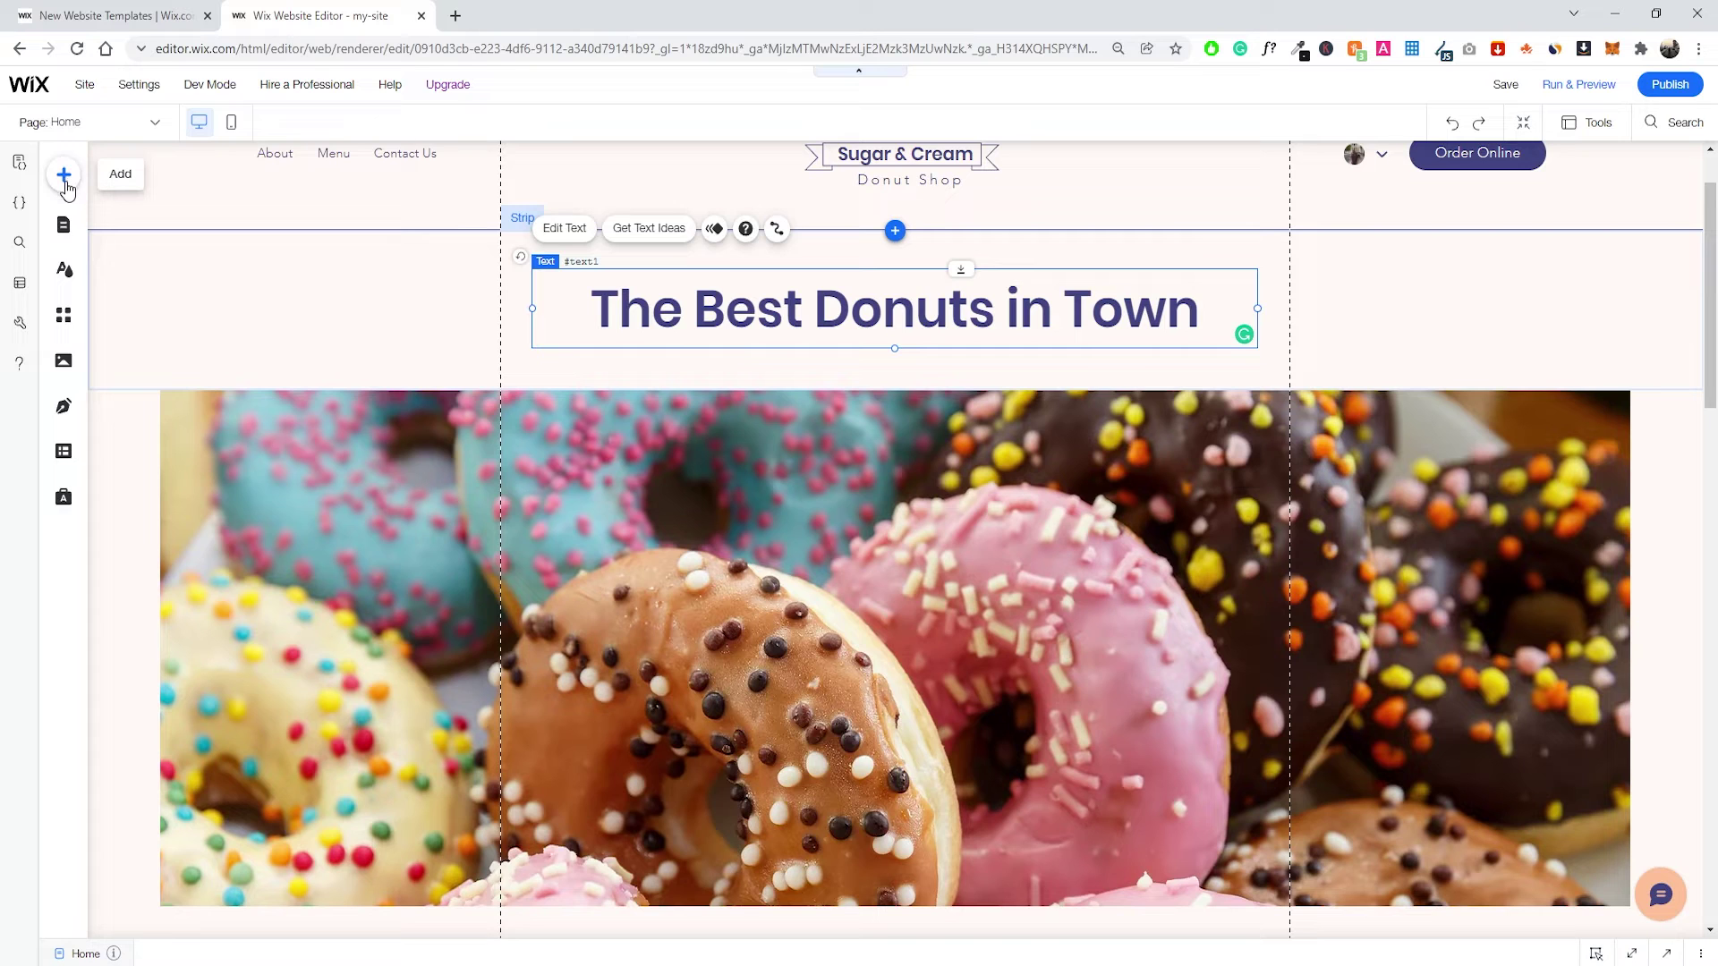
Browse the categories of elements that can be added to the site, including the full width slideshows among the interactive elements.
left_click(61, 180)
mouse_move(128, 245)
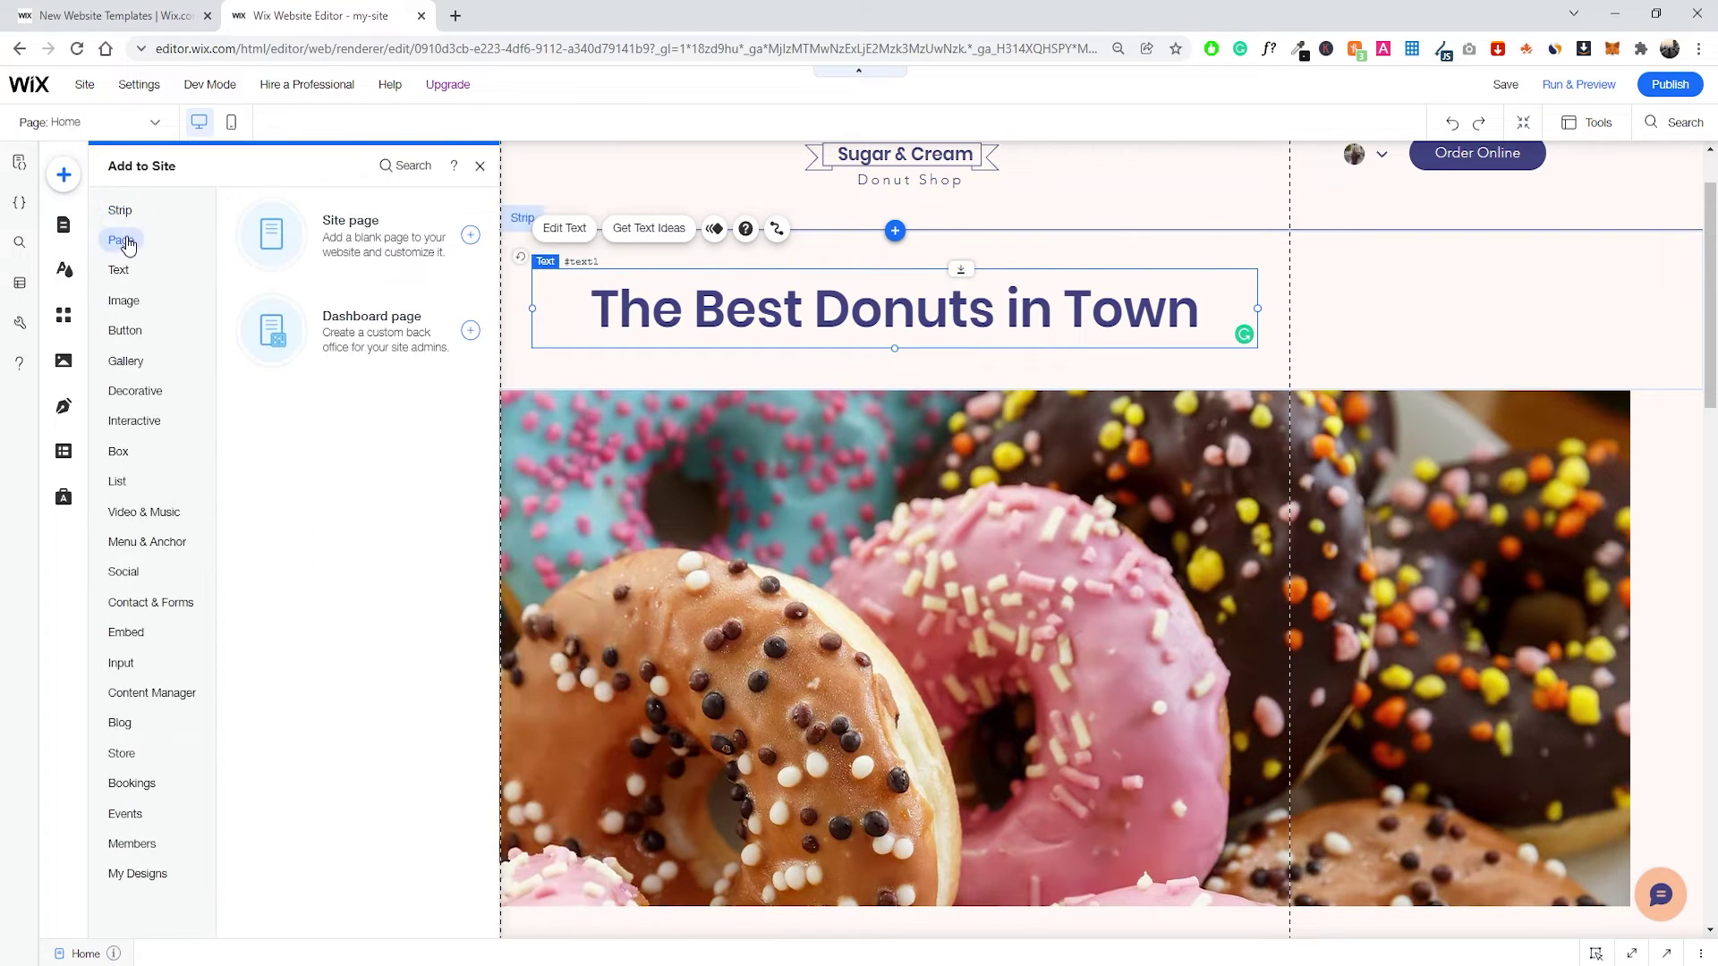
mouse_move(131, 213)
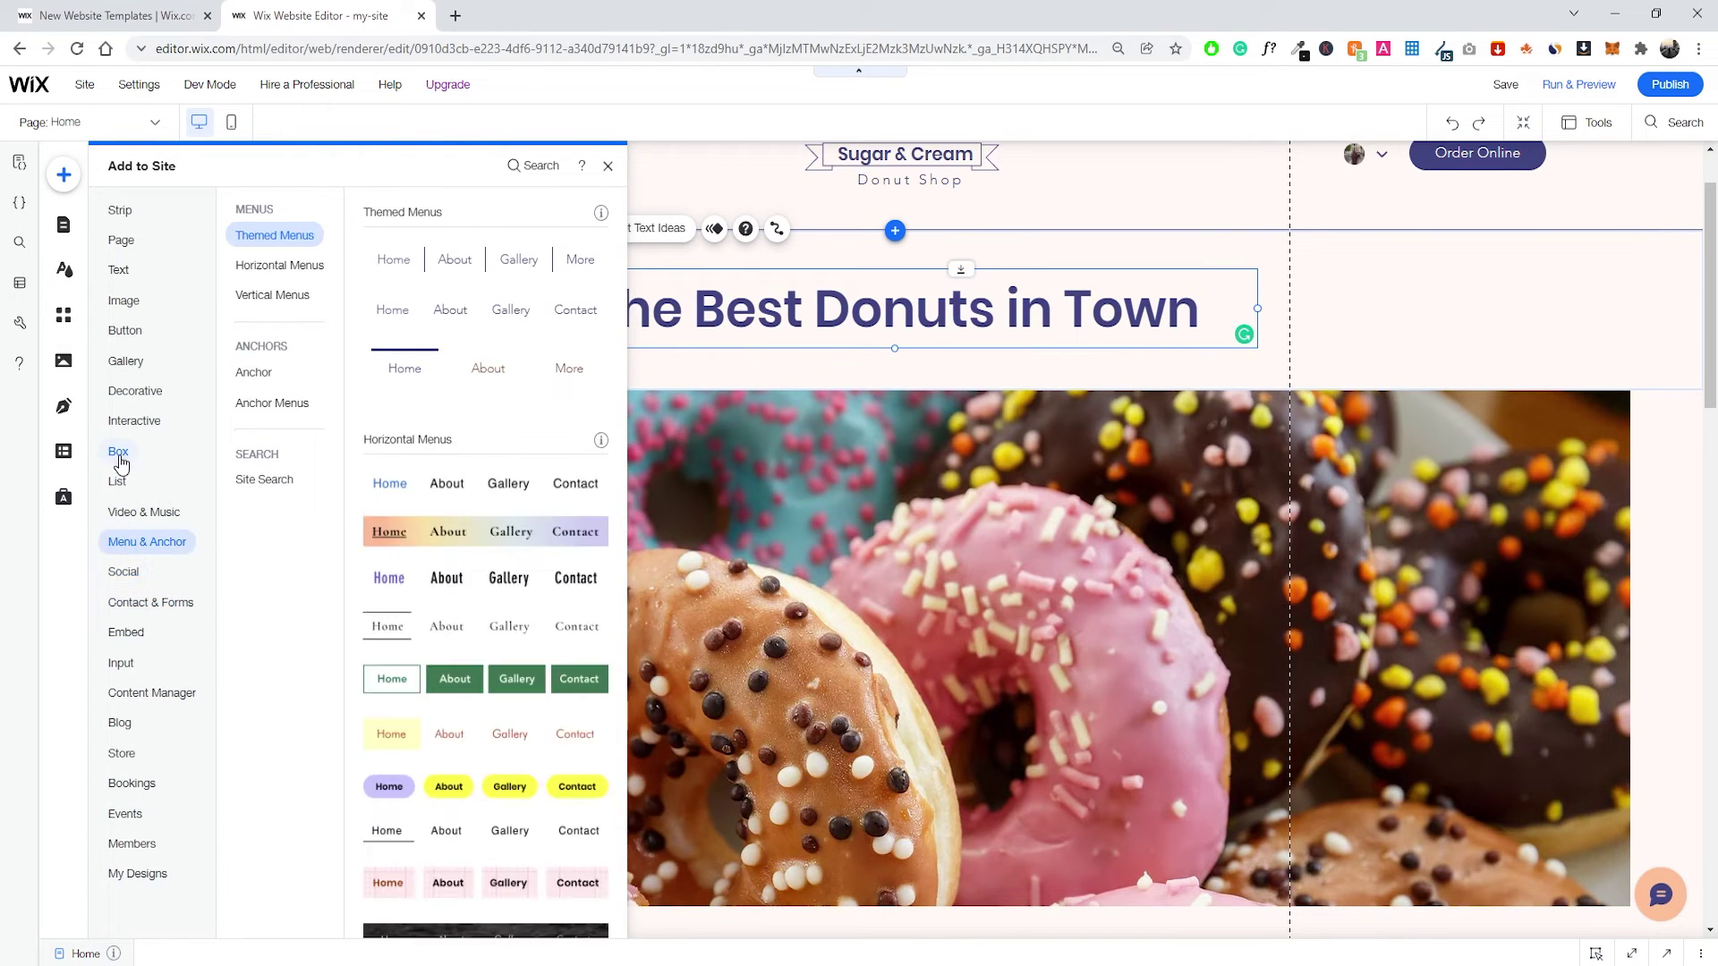
mouse_move(122, 464)
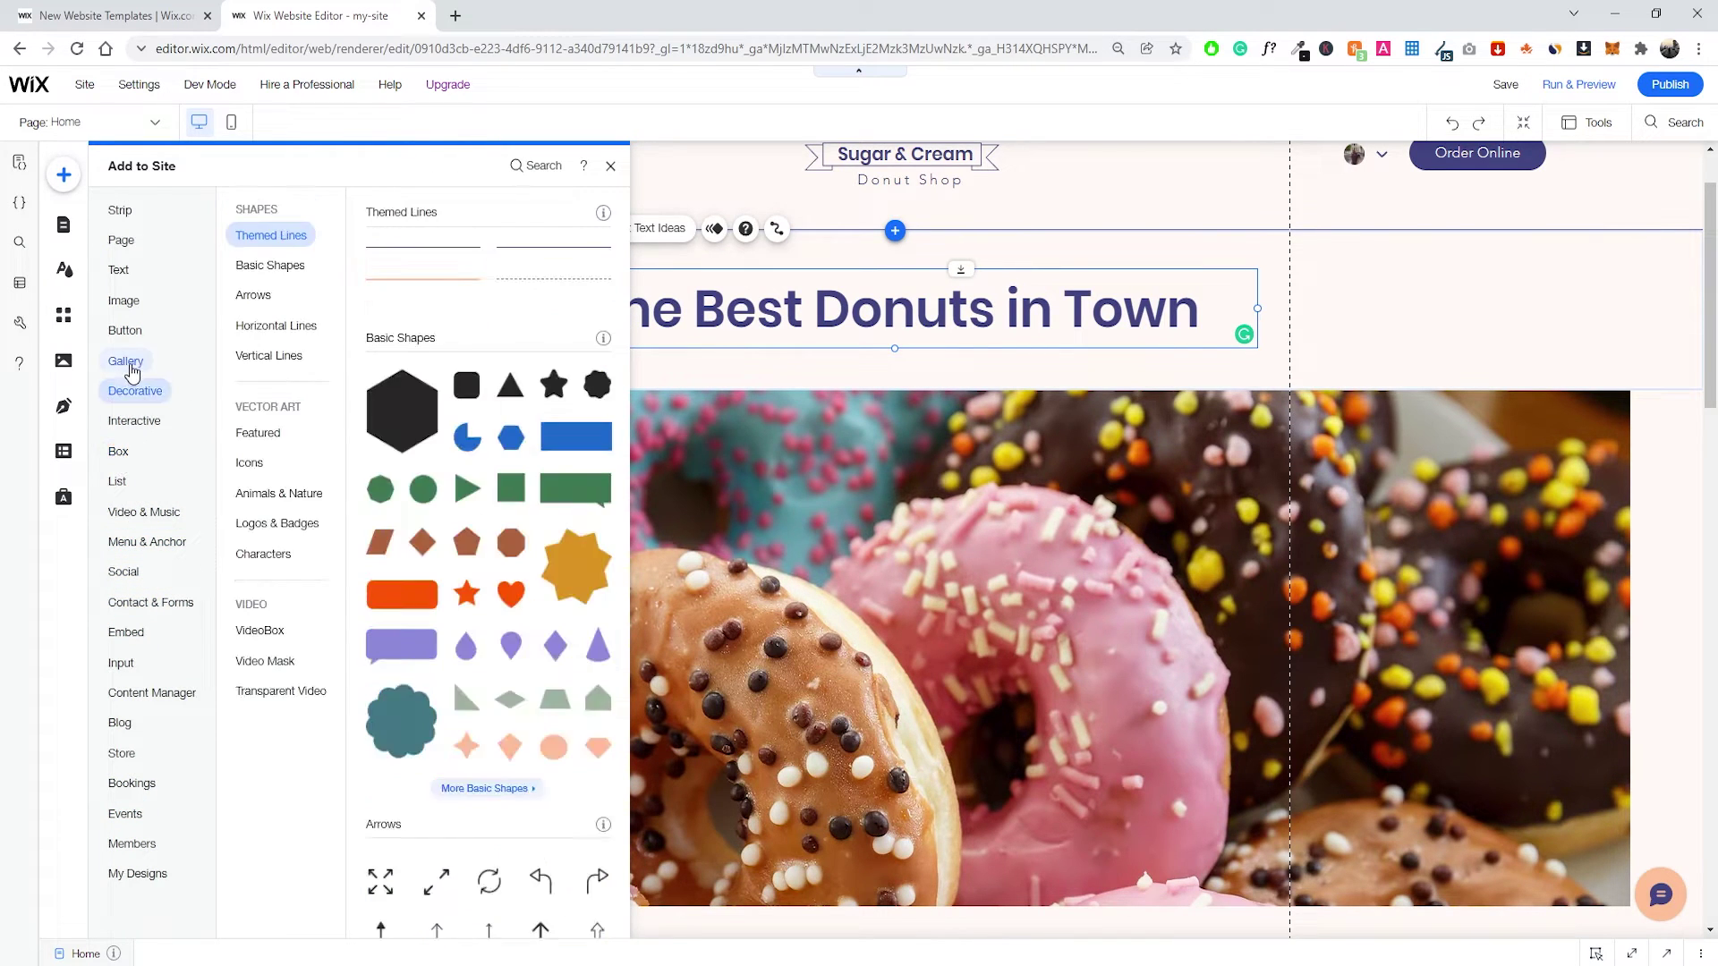
mouse_move(132, 370)
mouse_move(136, 335)
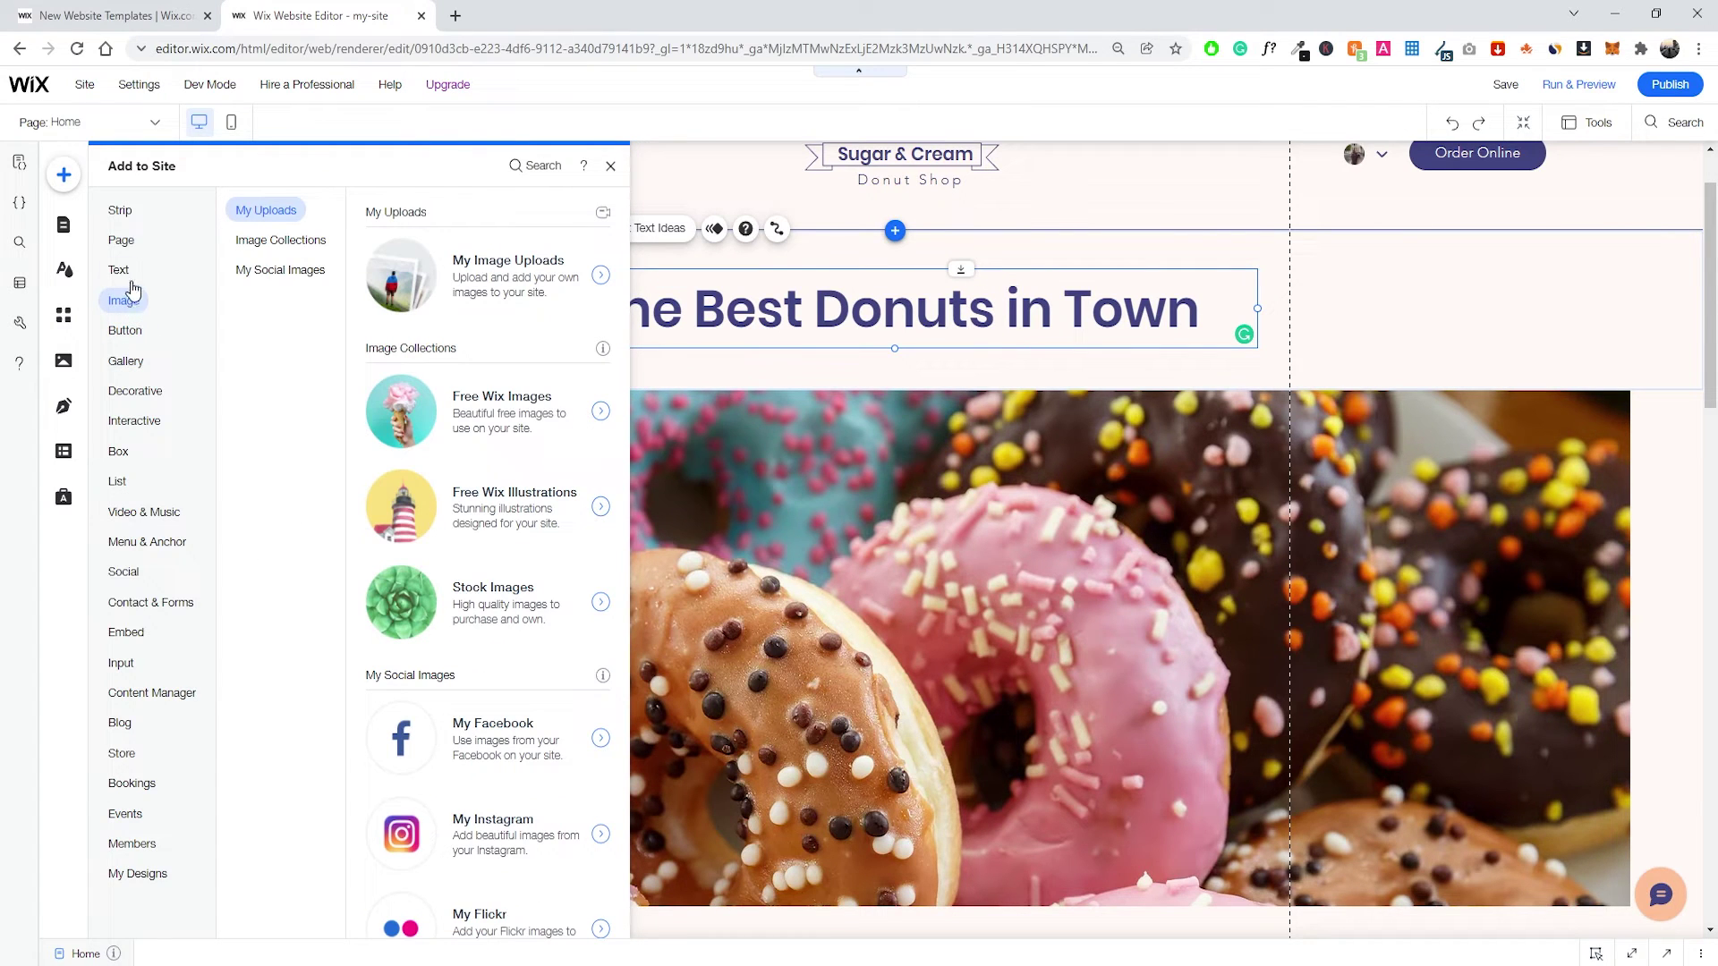
mouse_move(137, 428)
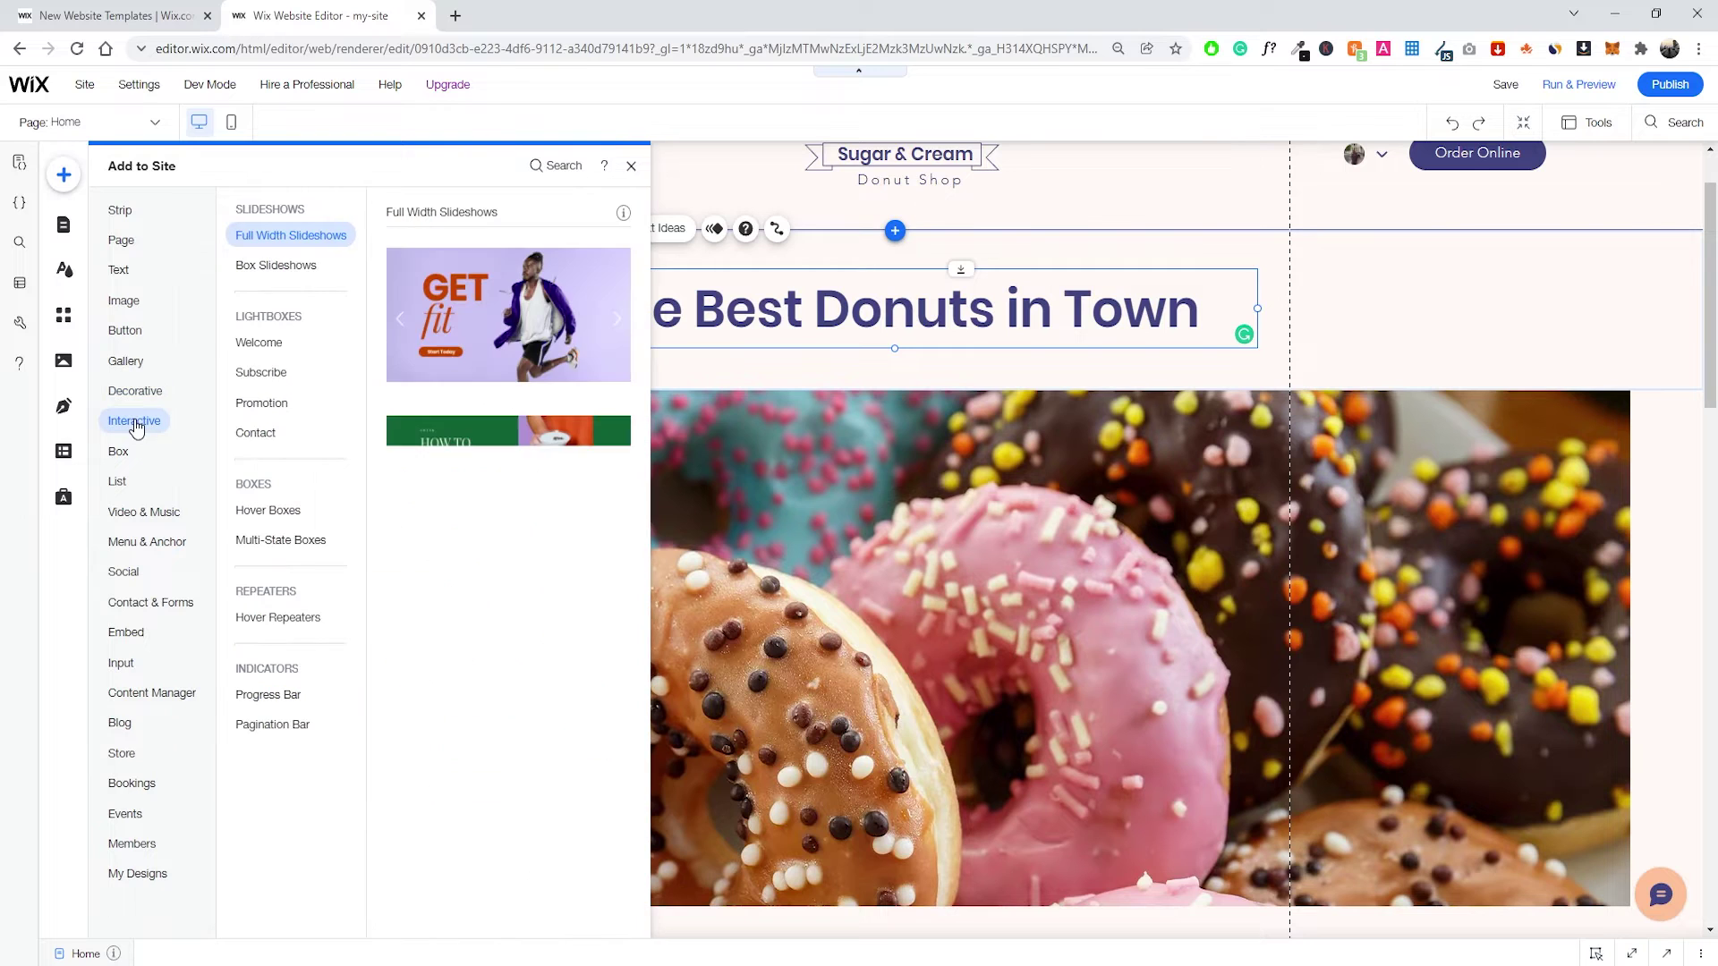
scroll(493, 540, "down", 7)
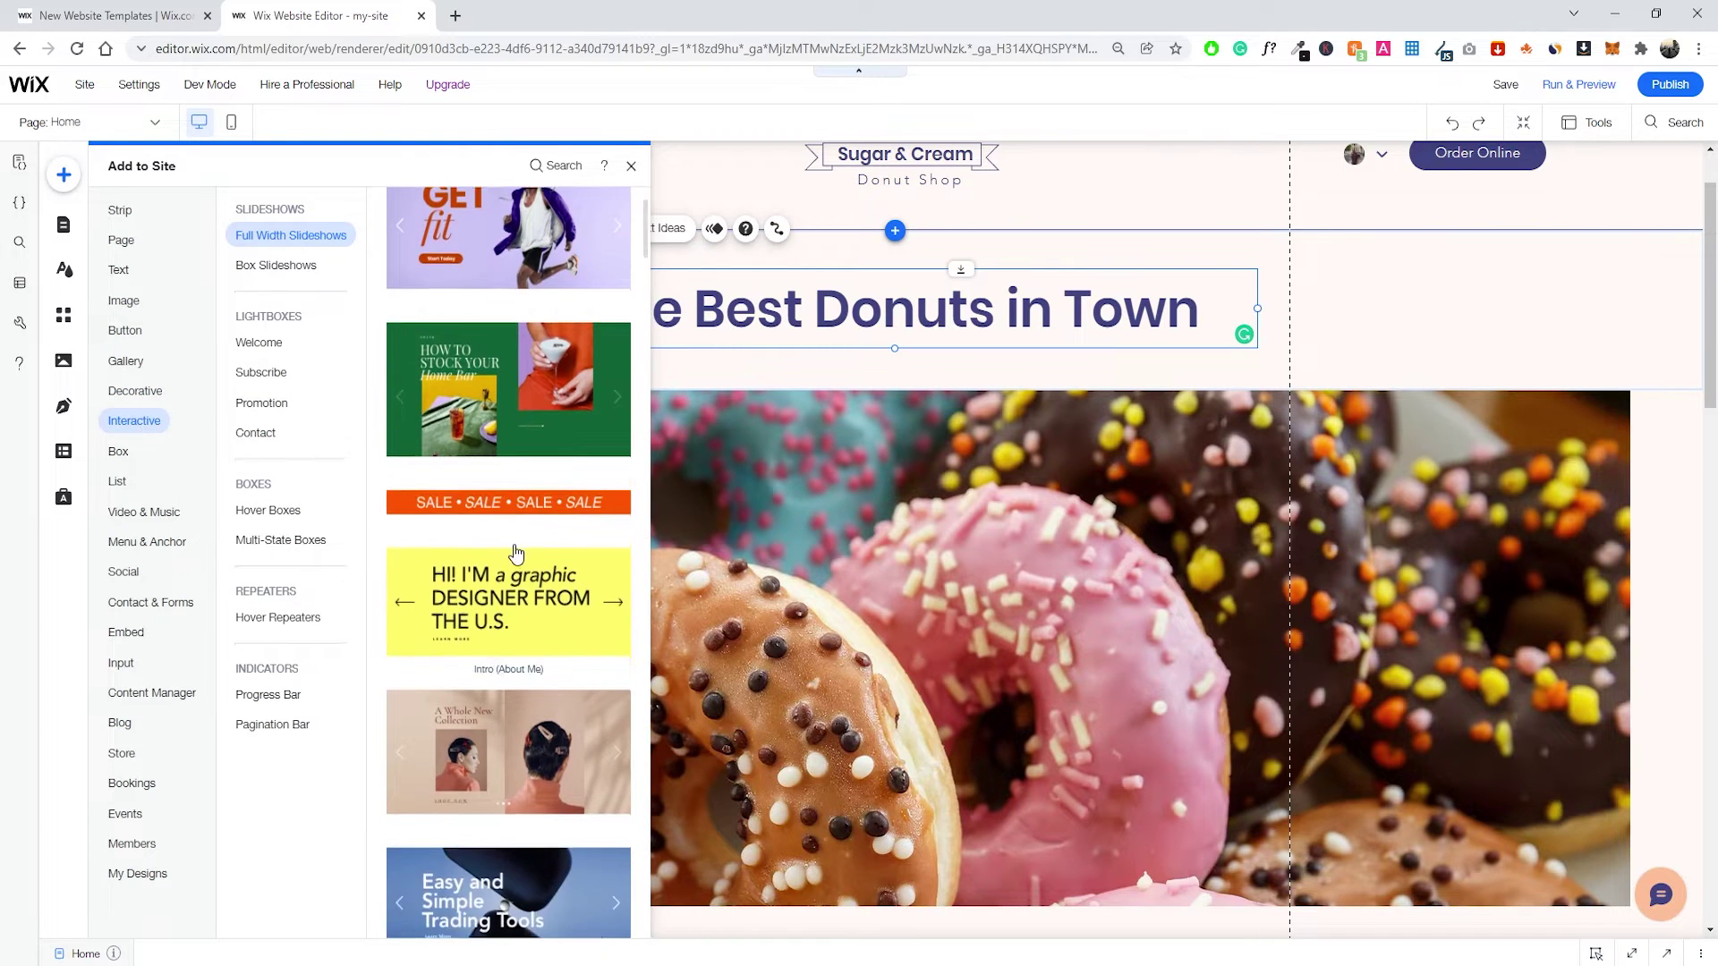
scroll(484, 613, "up", 1)
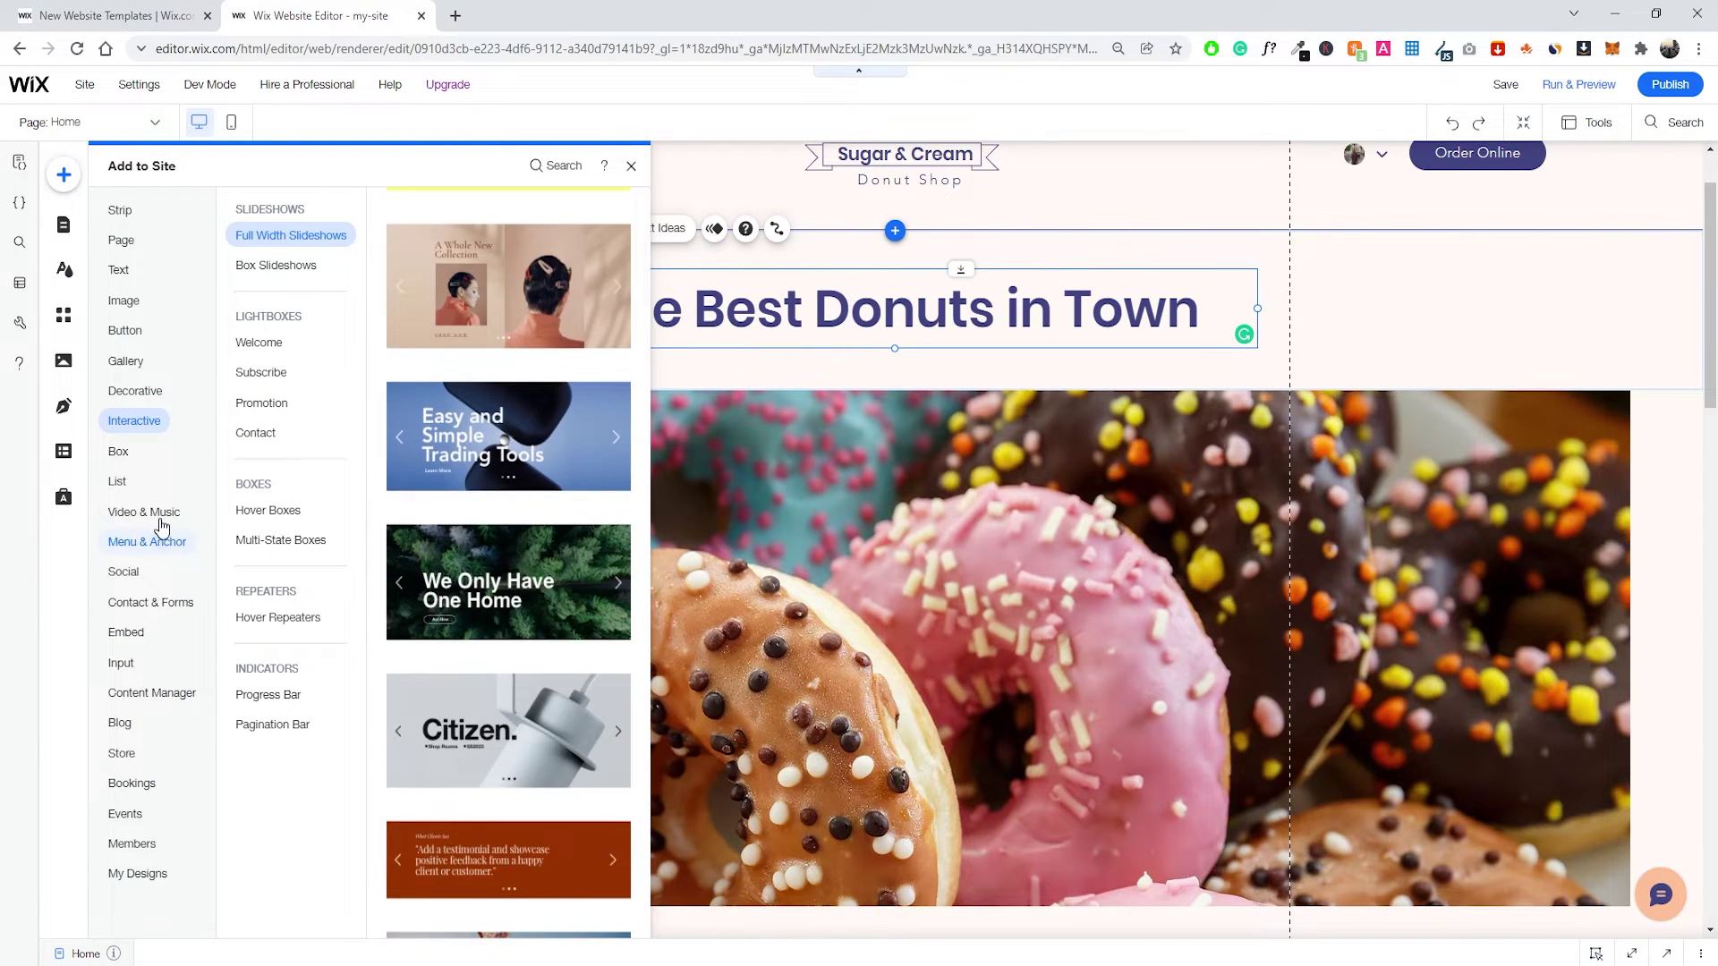
Look over the addable menu, social, button and image elements and the home page sections they could go into.
mouse_move(153, 535)
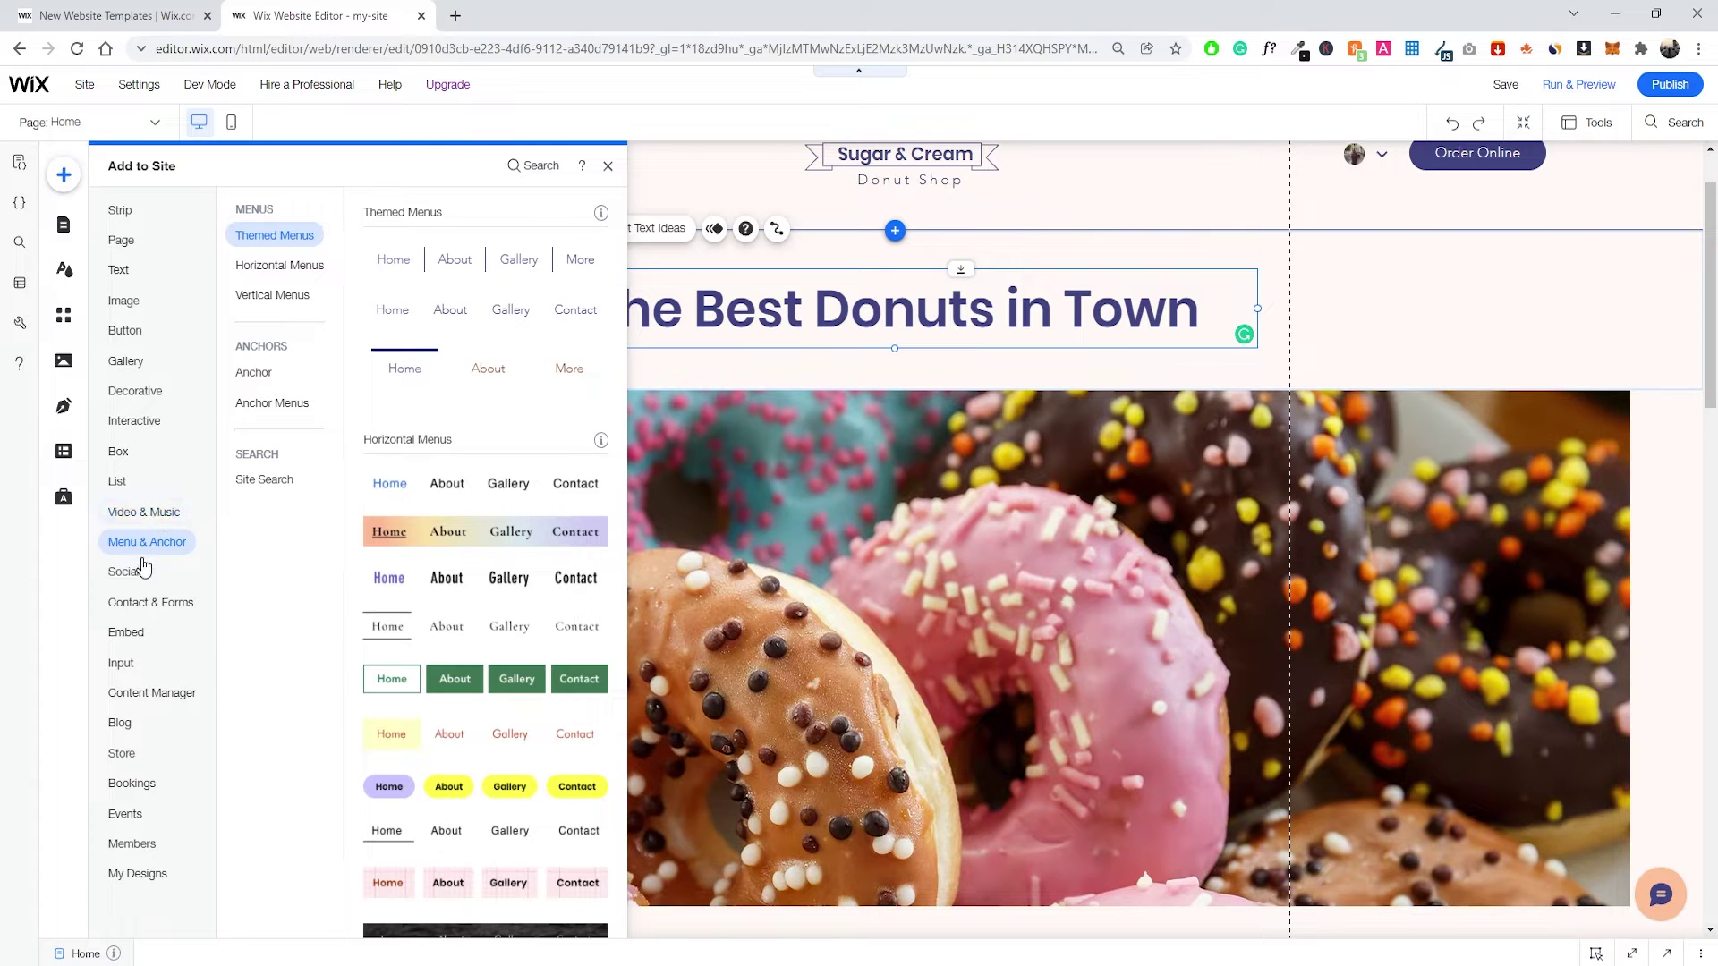
mouse_move(134, 571)
scroll(874, 645, "down", 3)
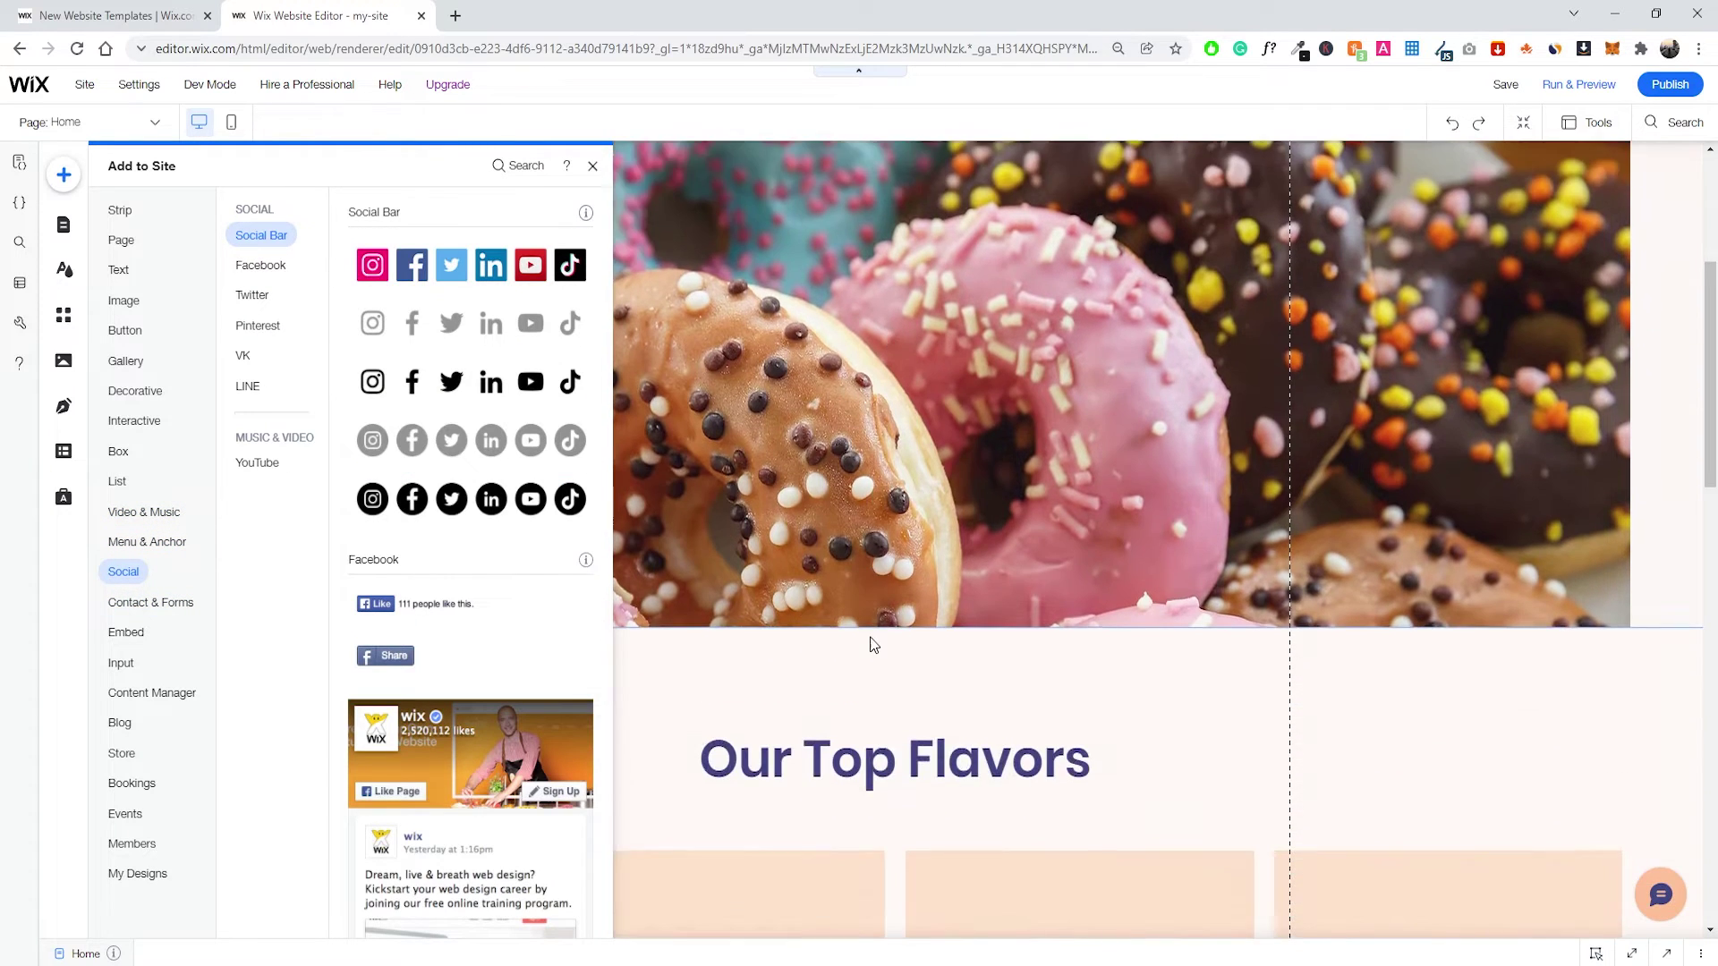
scroll(875, 644, "down", 14)
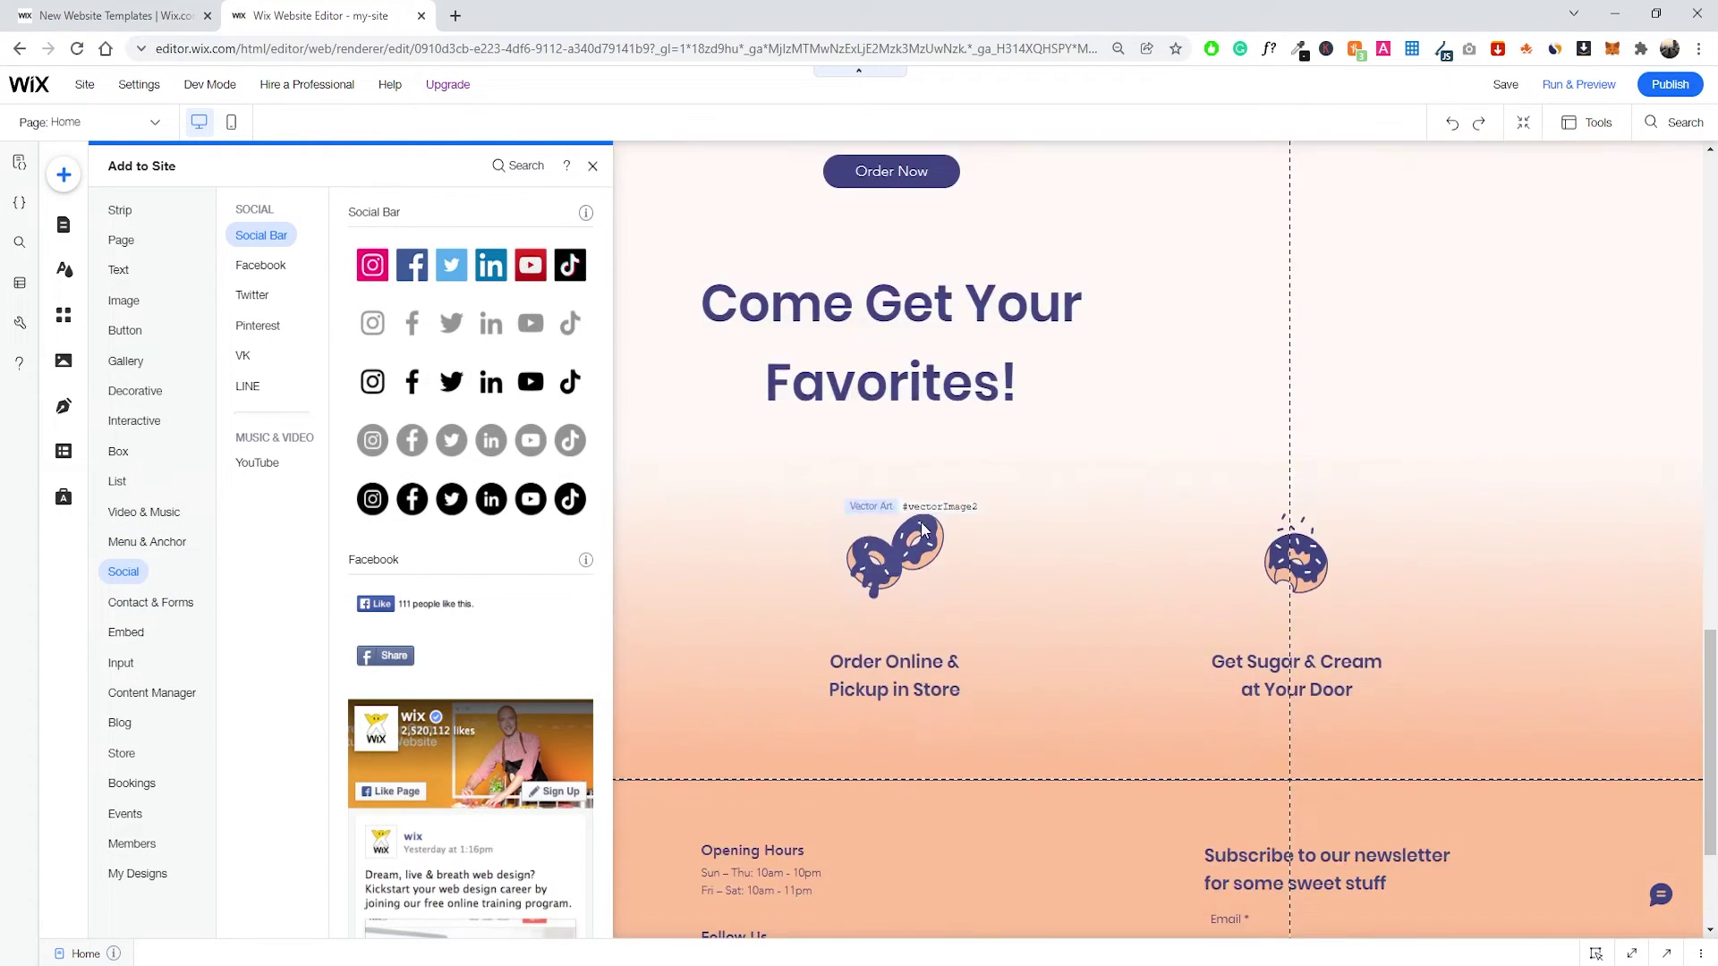
scroll(979, 471, "up", 10)
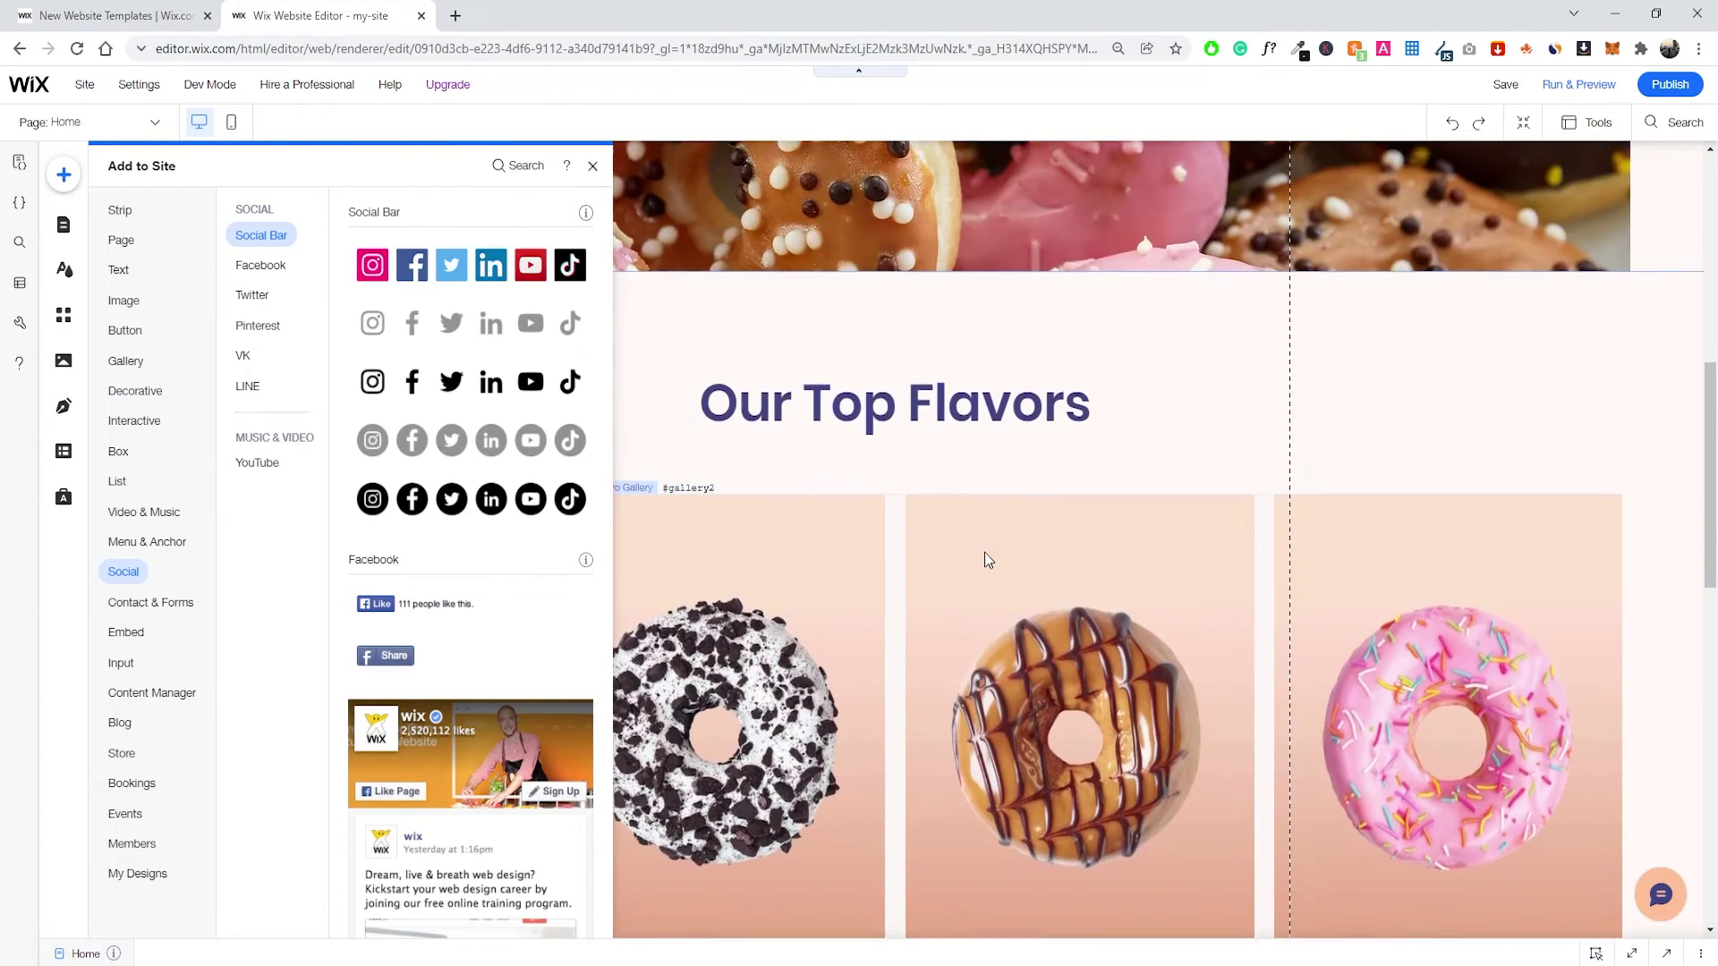
scroll(984, 552, "up", 3)
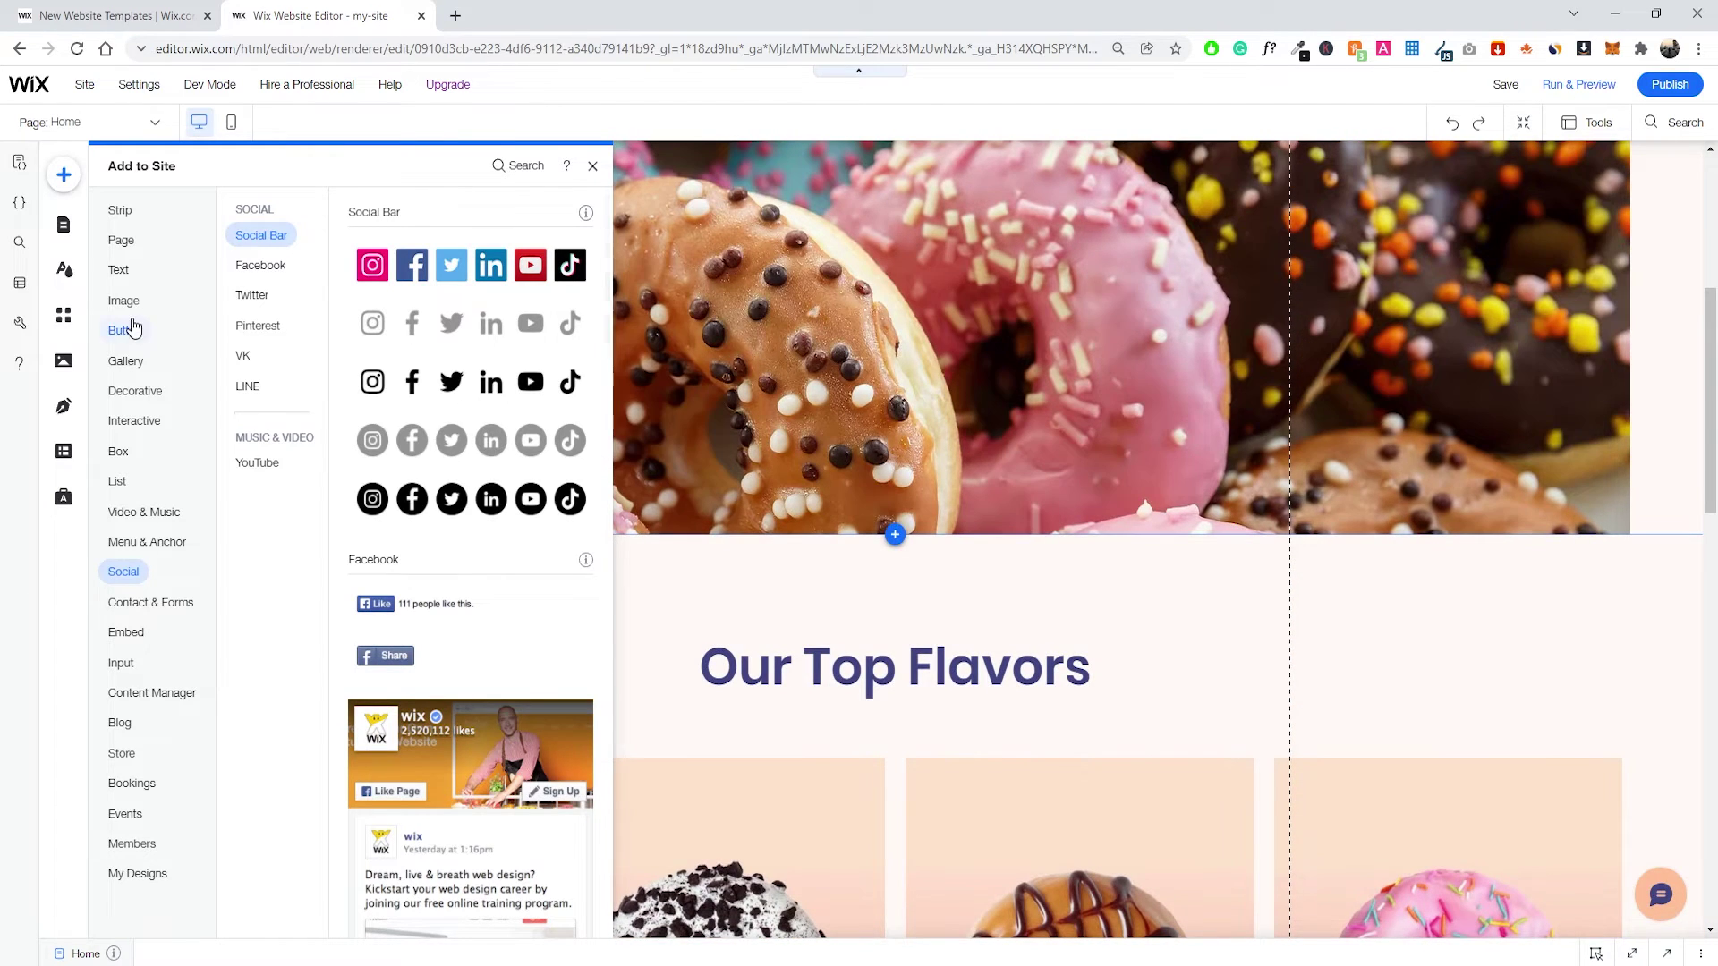
left_click(125, 330)
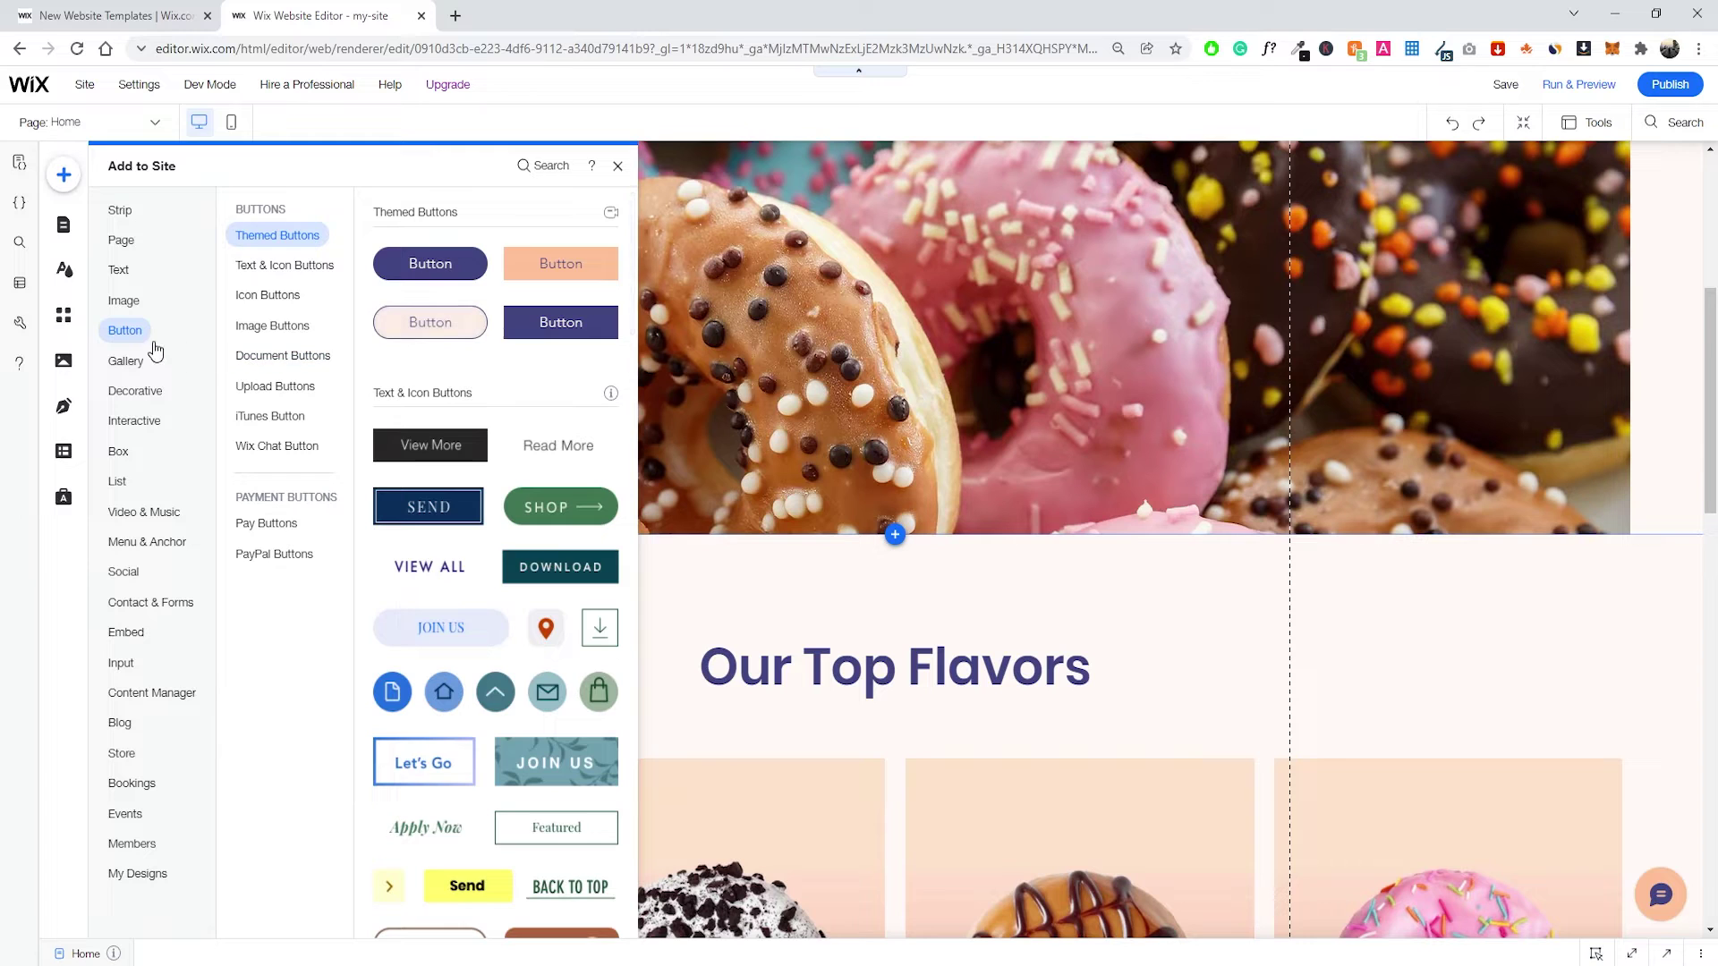
left_click(126, 301)
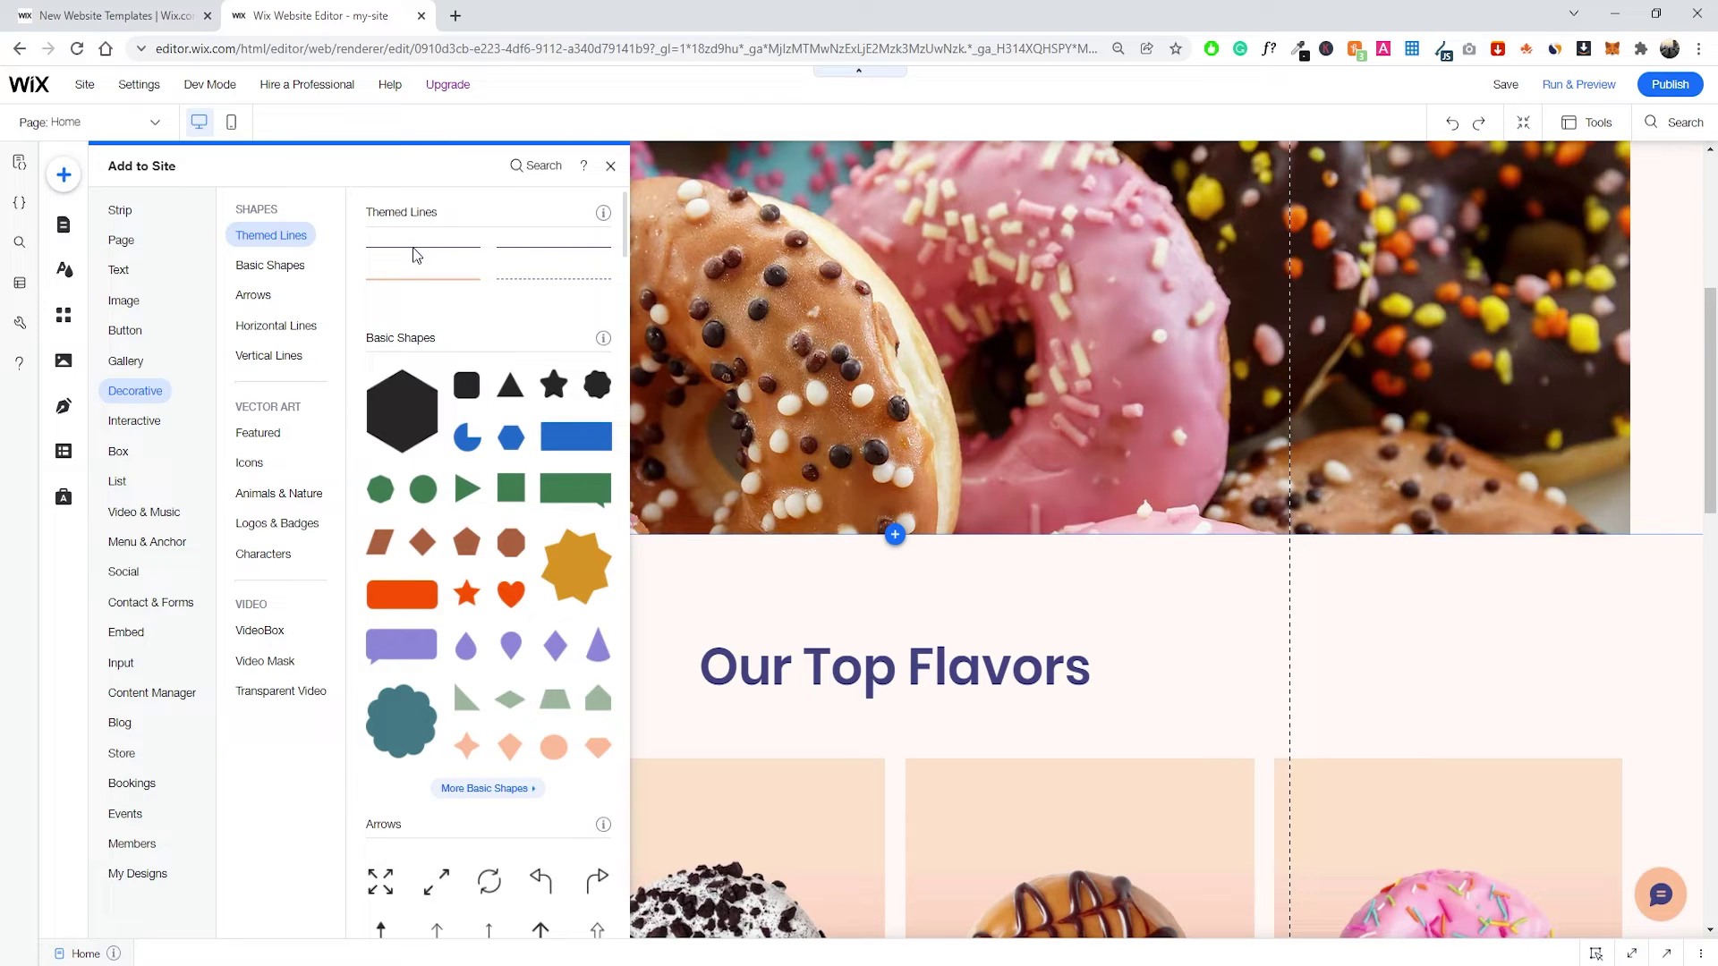
Add the first themed line to the "Our Top Flavors" strip, shorten it and place it just below the heading.
left_click_drag(411, 247, 859, 597)
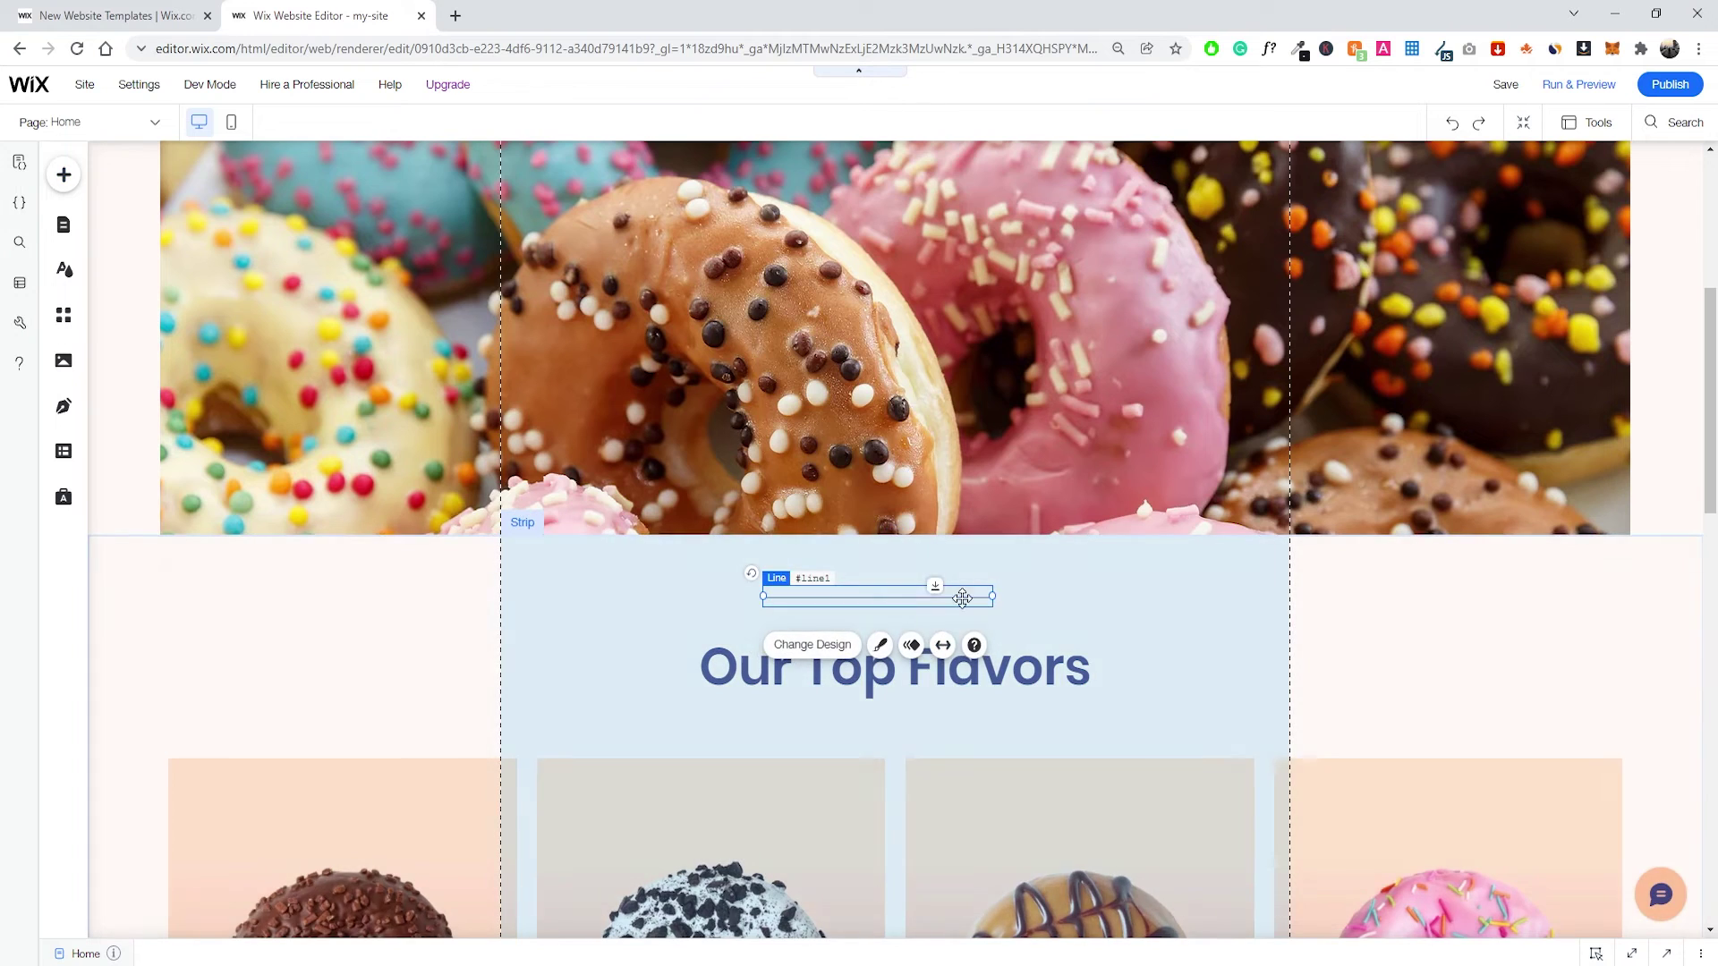
scroll(895, 573, "down", 1)
left_click(905, 517)
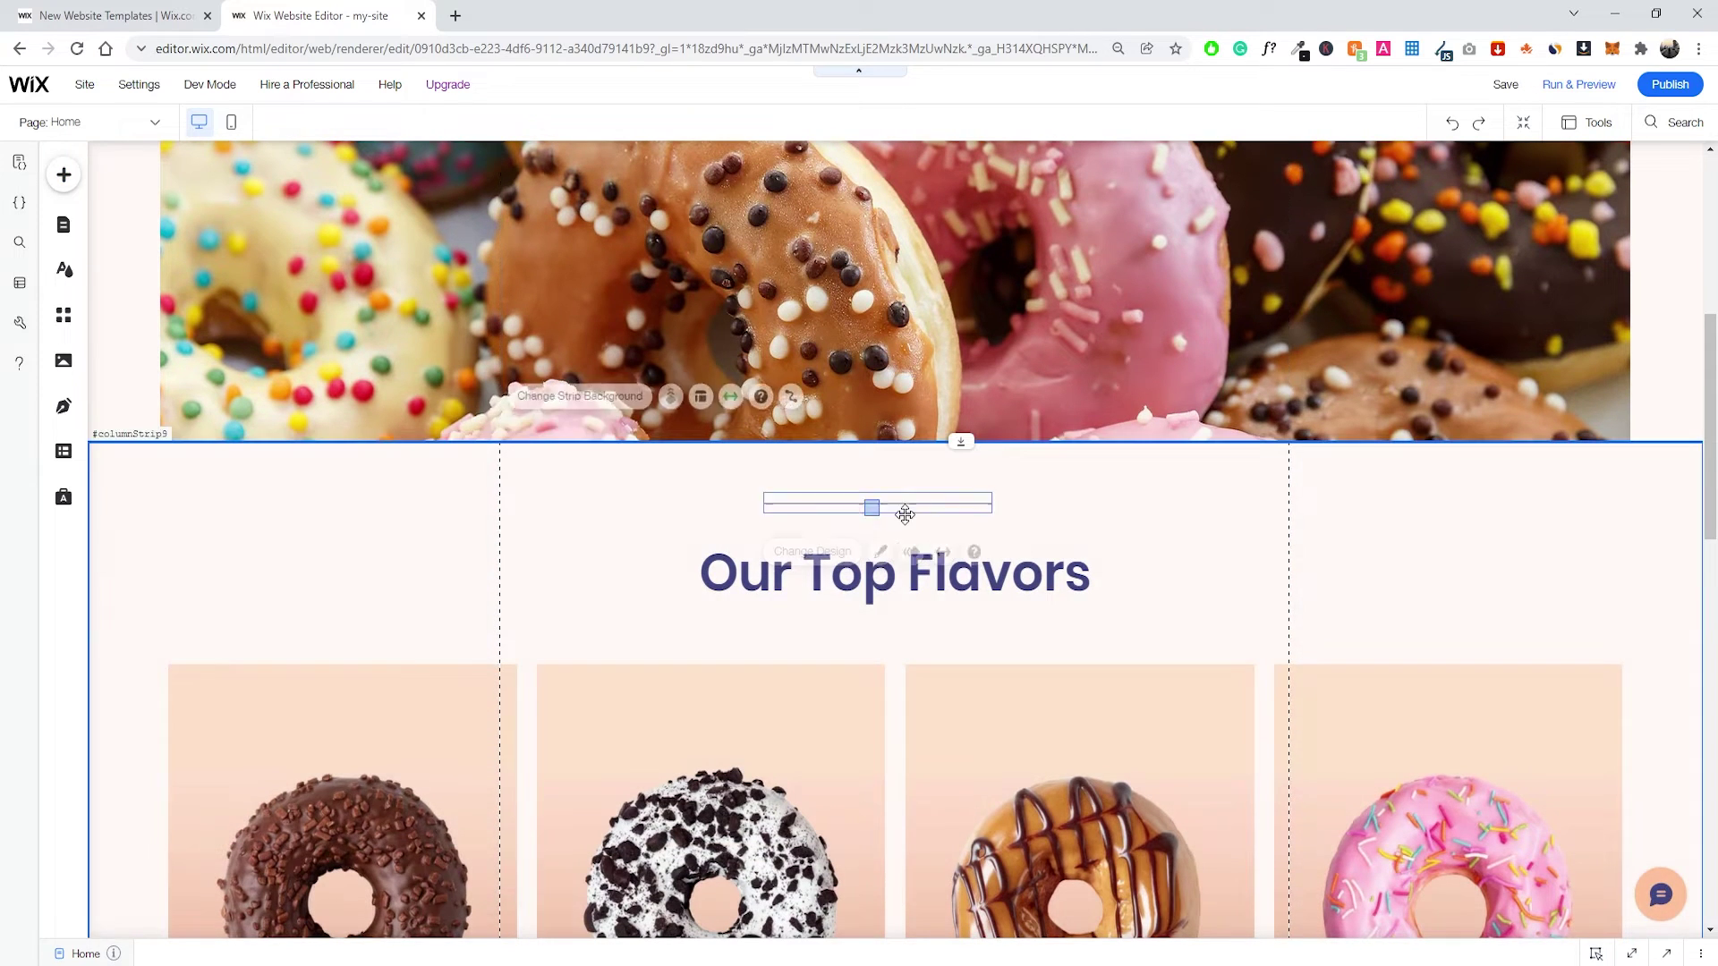
left_click(851, 505)
left_click_drag(856, 503, 898, 625)
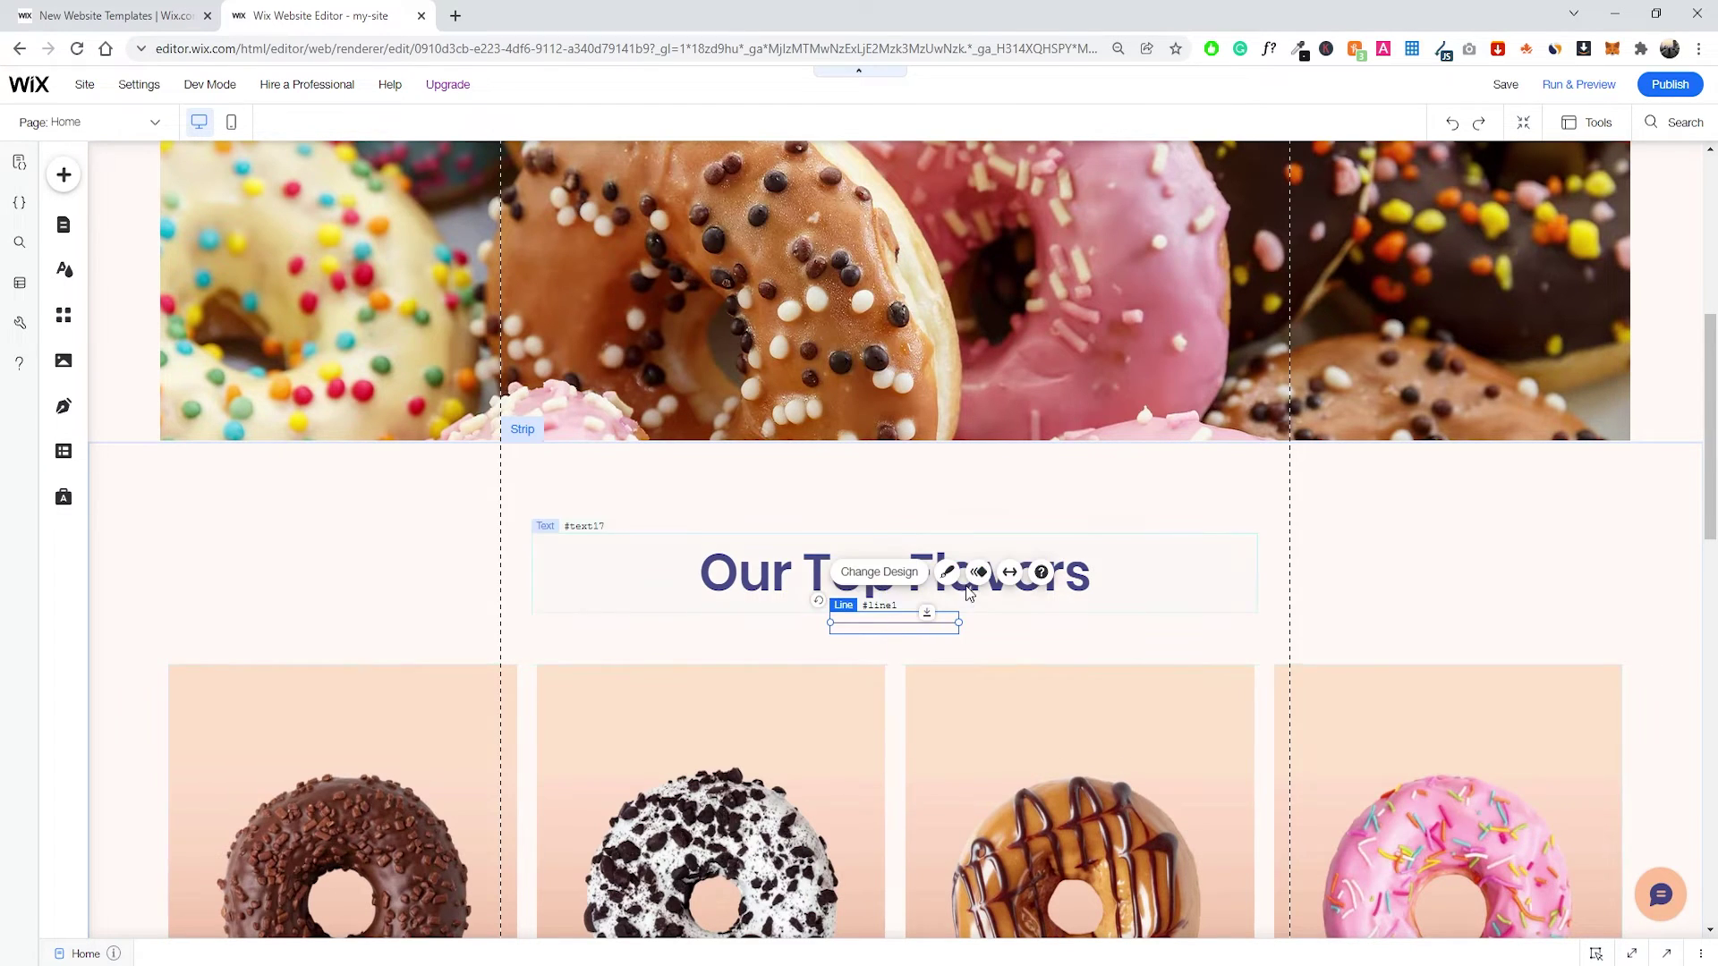
Thicken the line below "Our Top Flavors" in its custom design settings, and shorten and center it under the heading.
scroll(962, 553, "down", 1)
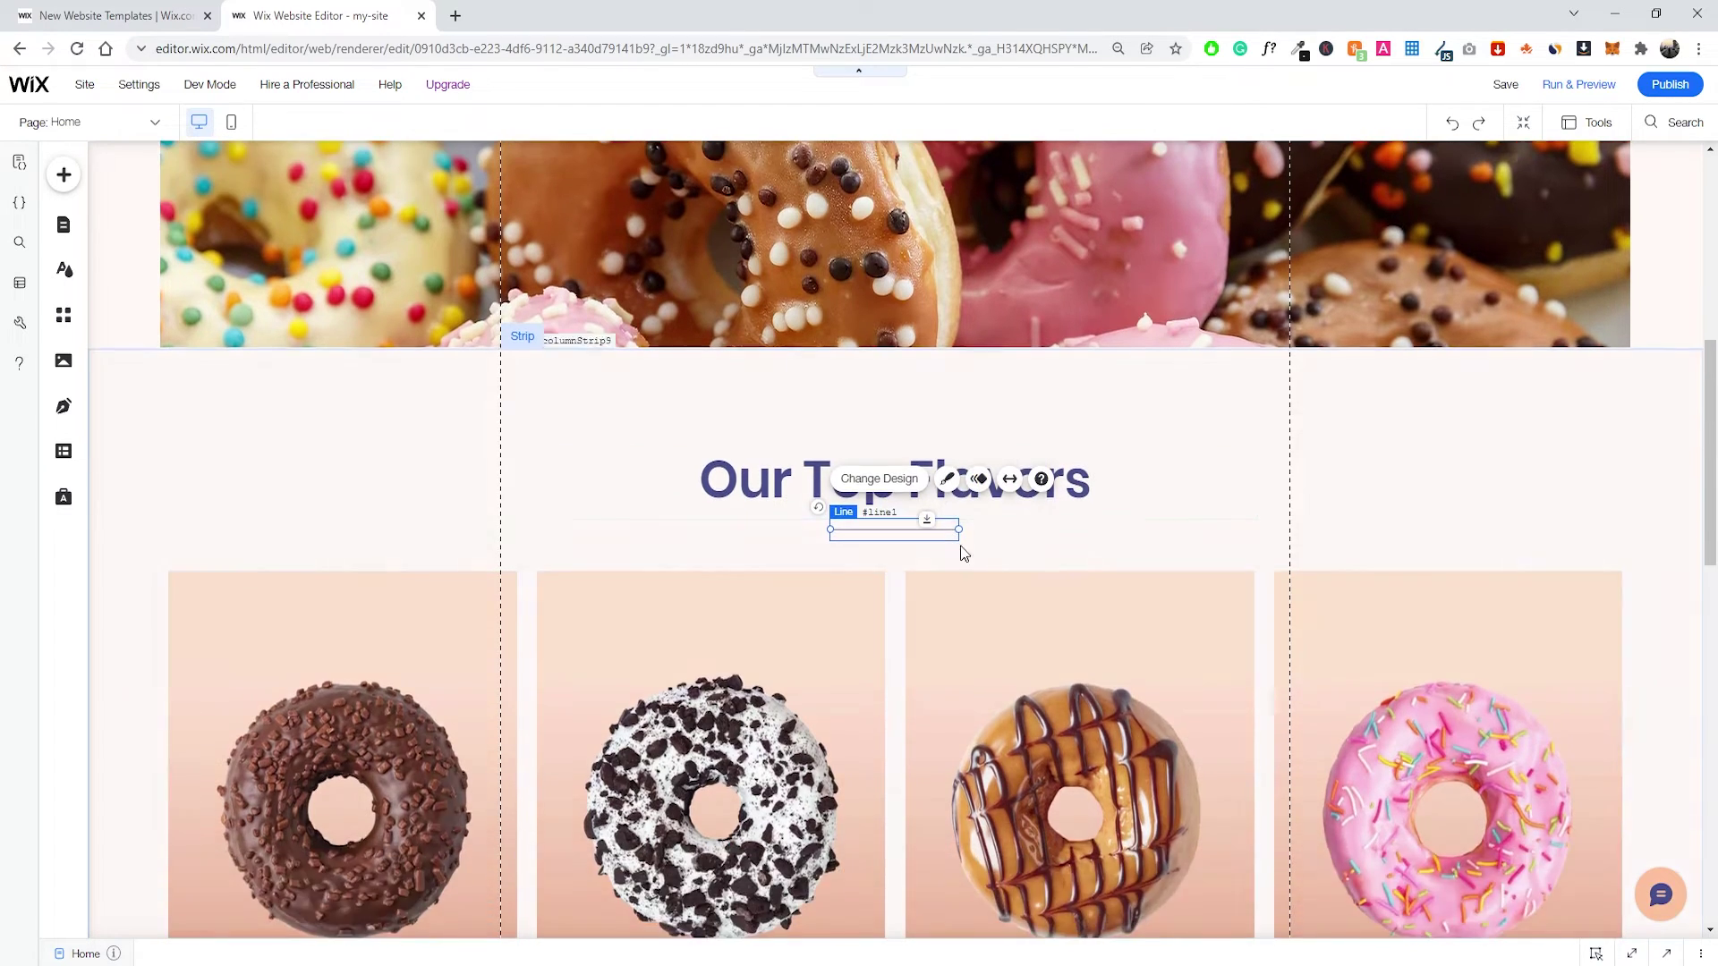
left_click(906, 487)
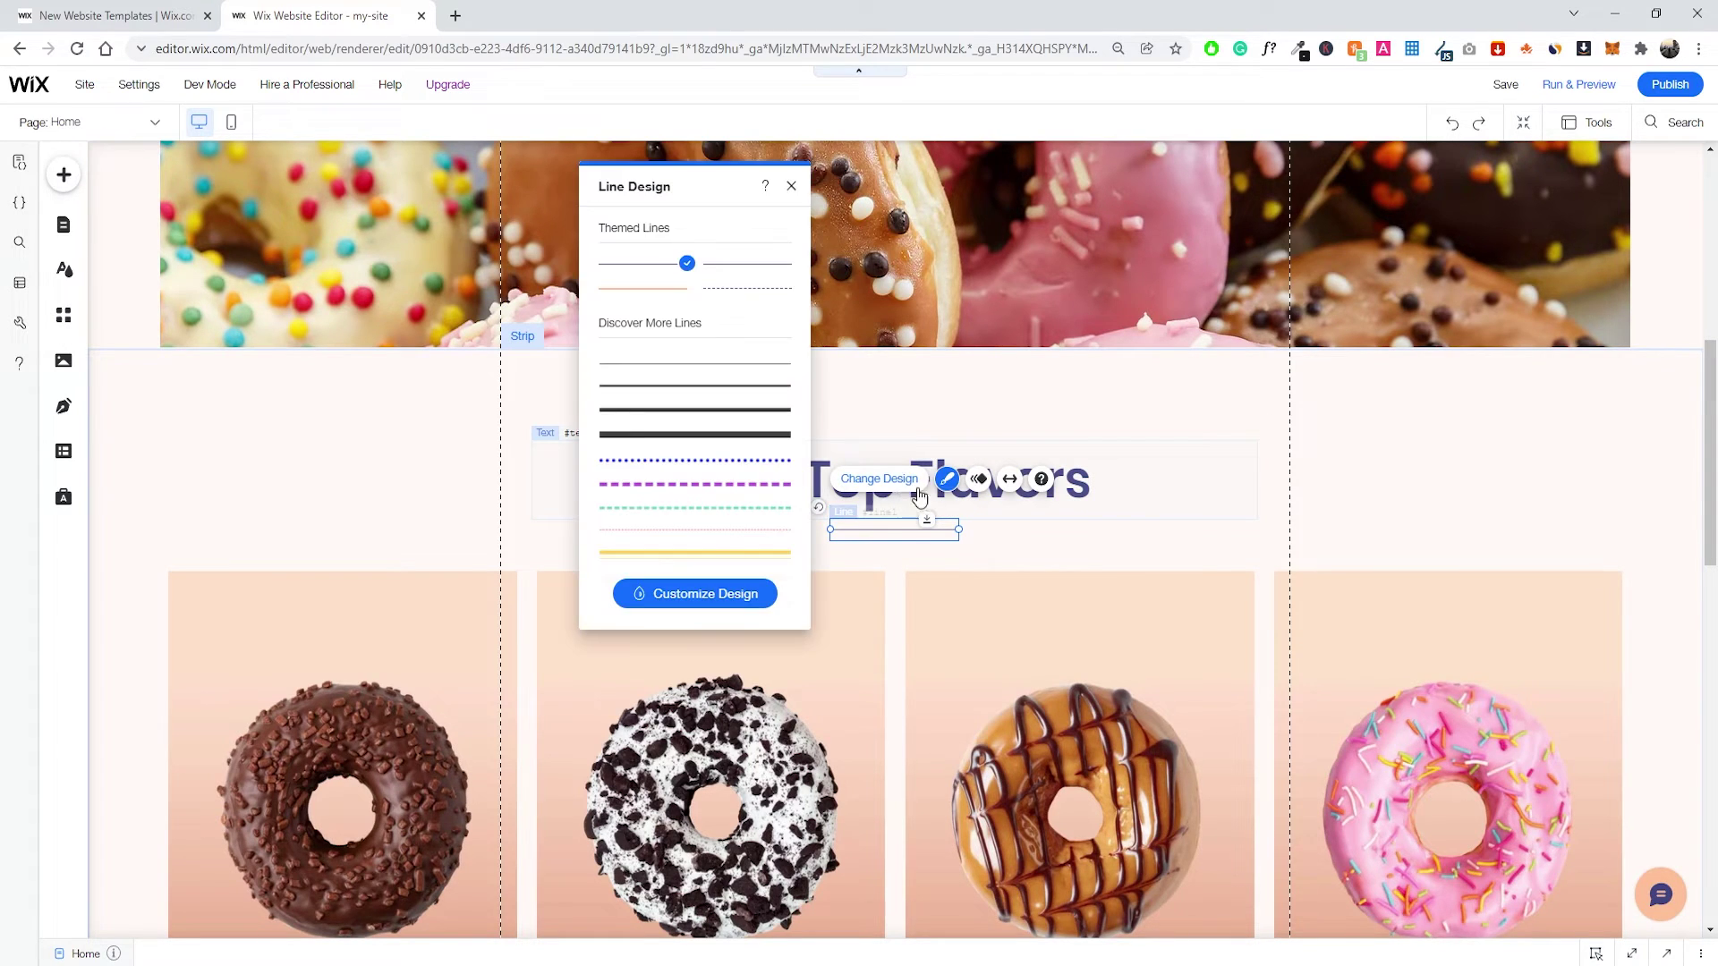
left_click(695, 594)
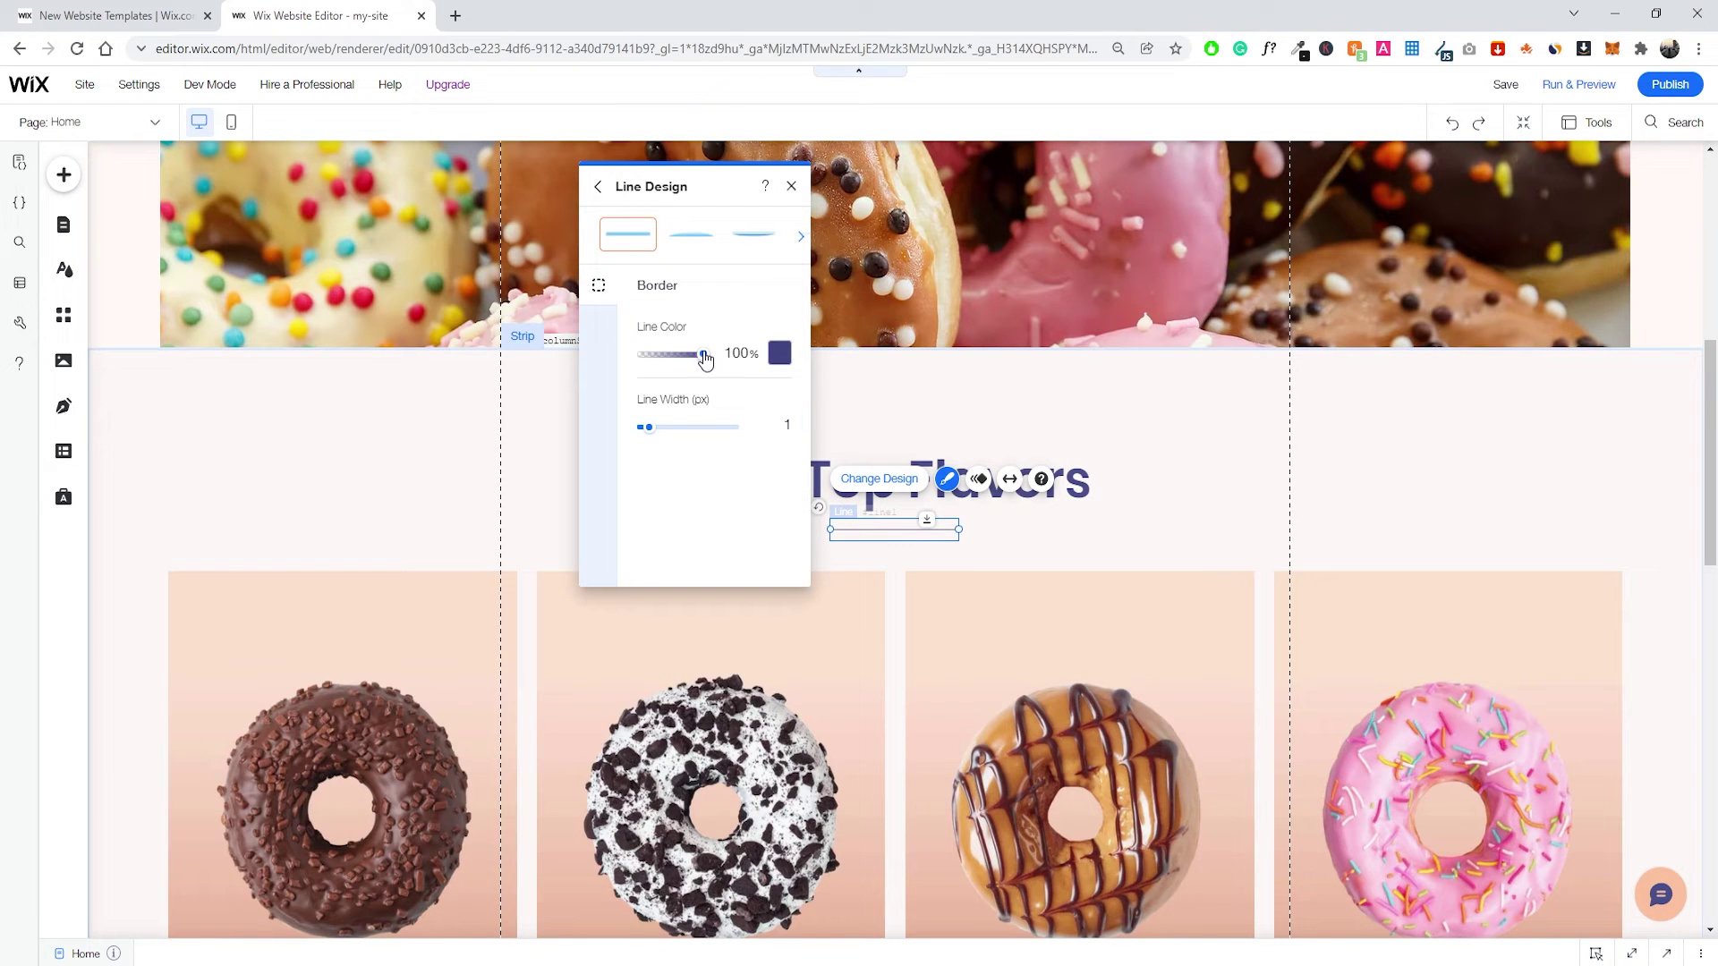
left_click(777, 425)
key("Return")
left_click(791, 186)
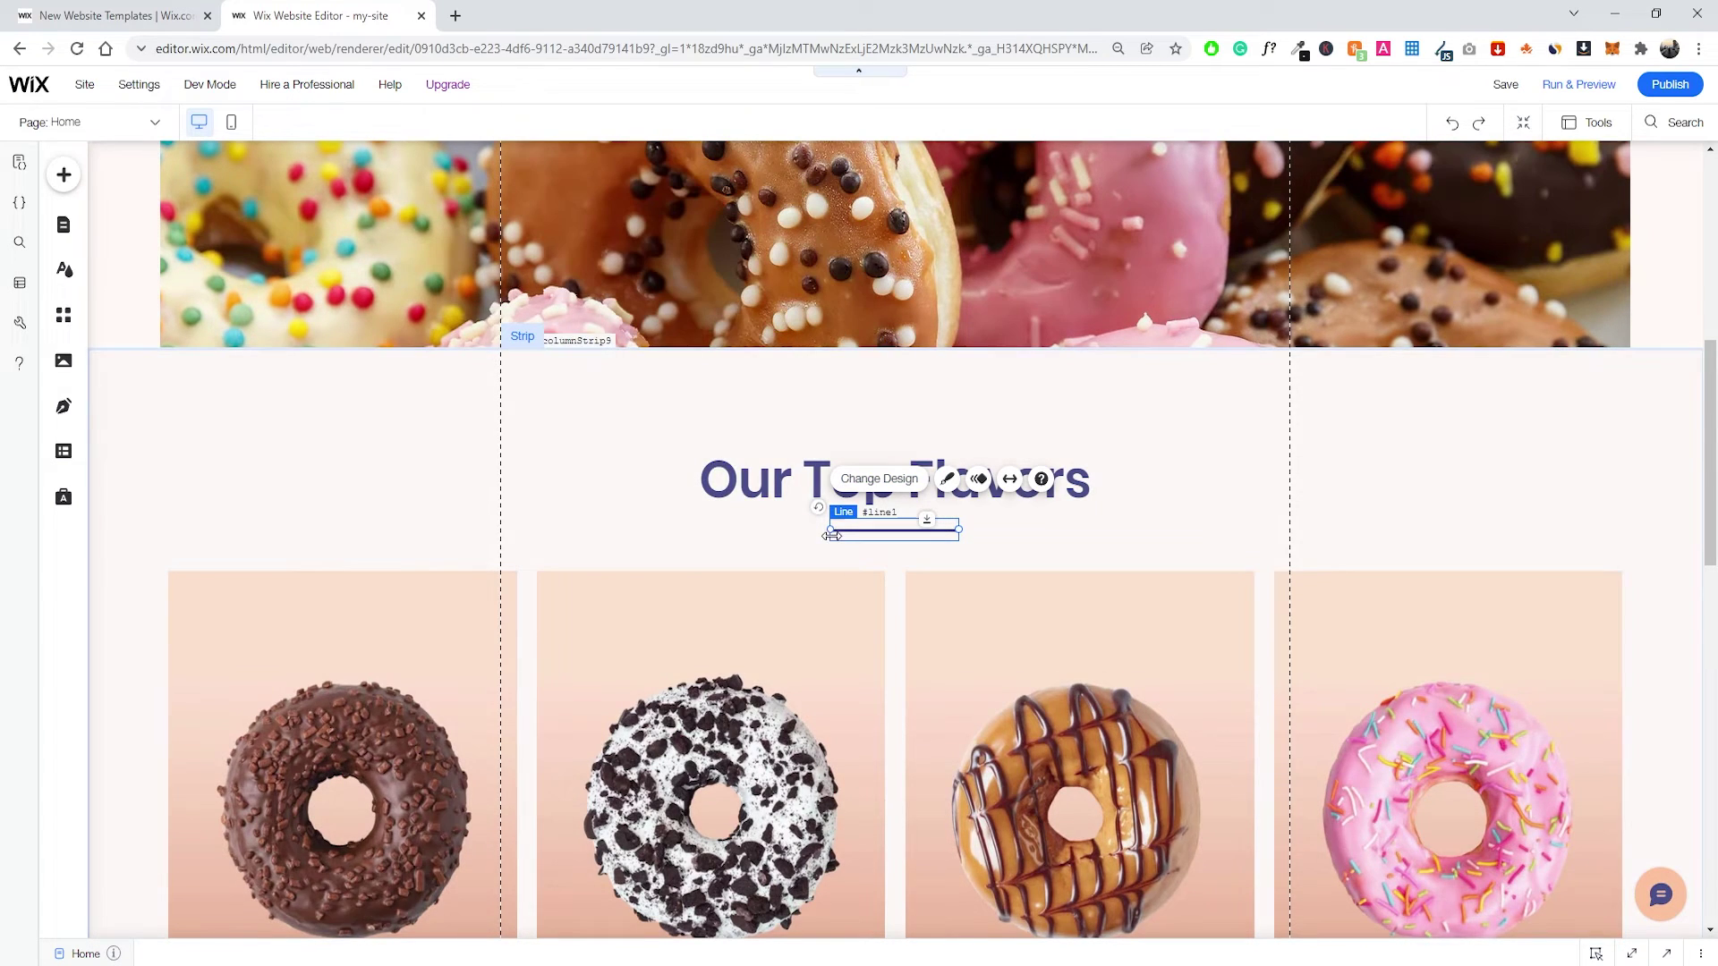
left_click_drag(828, 531, 871, 533)
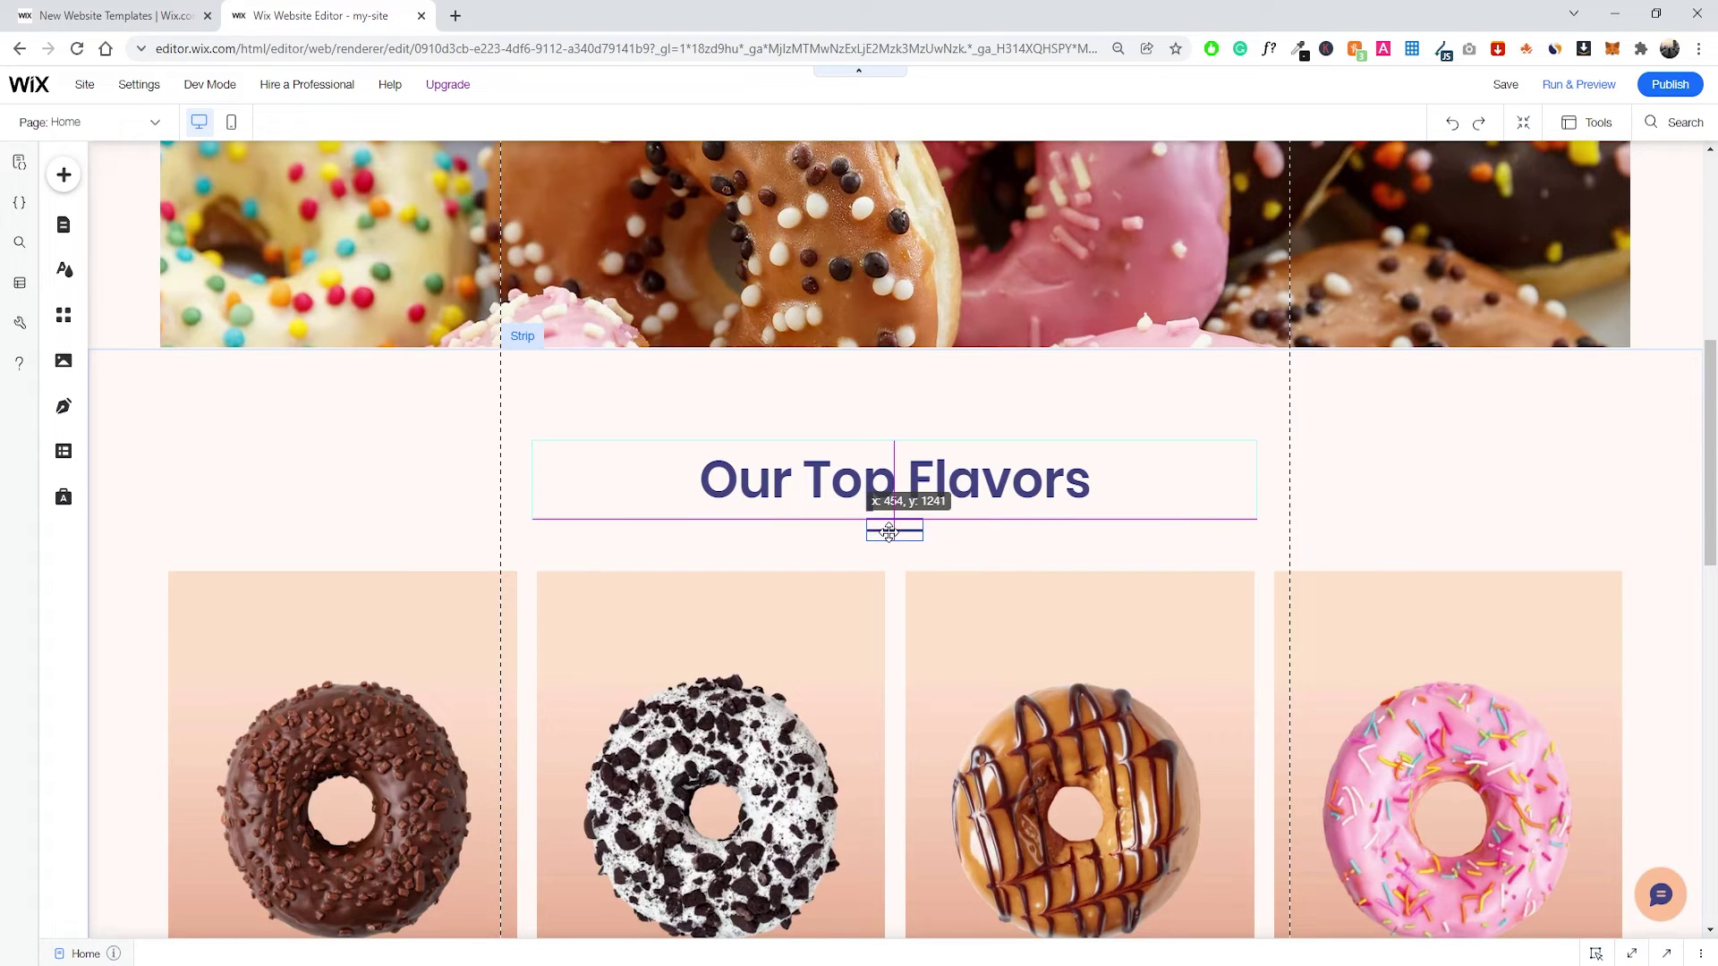
left_click(1528, 469)
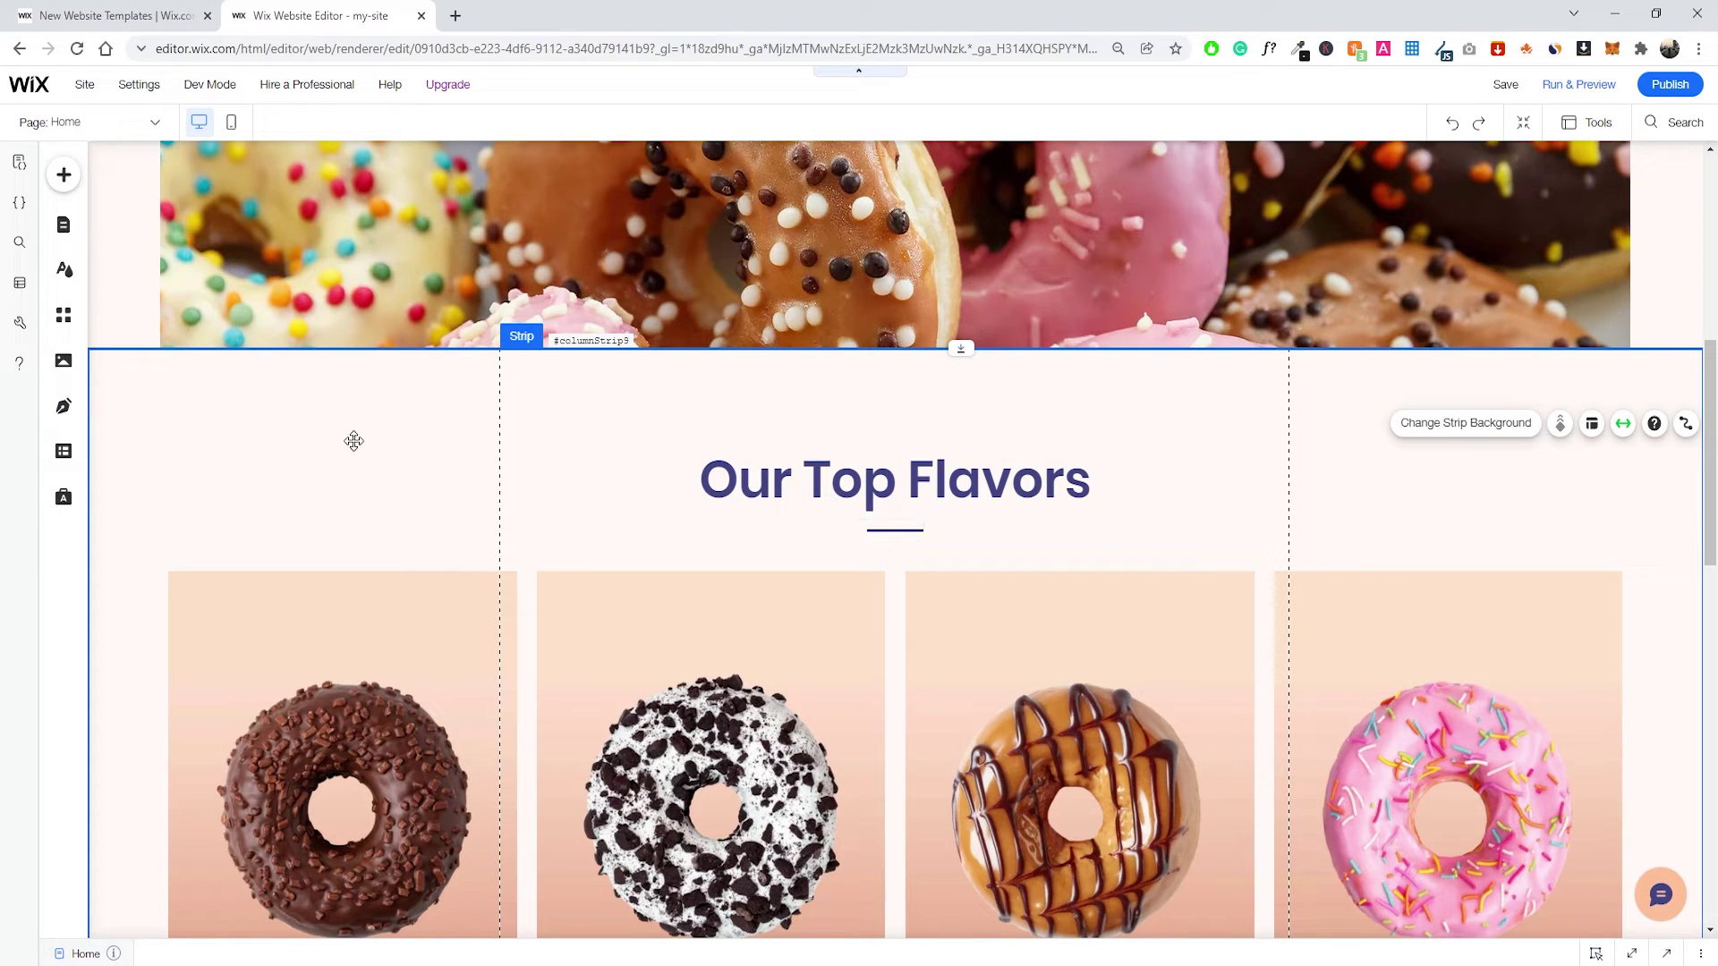
Add a YouTube video player to the page and move it down over the "Come Get Your Favorites!" section.
left_click(110, 190)
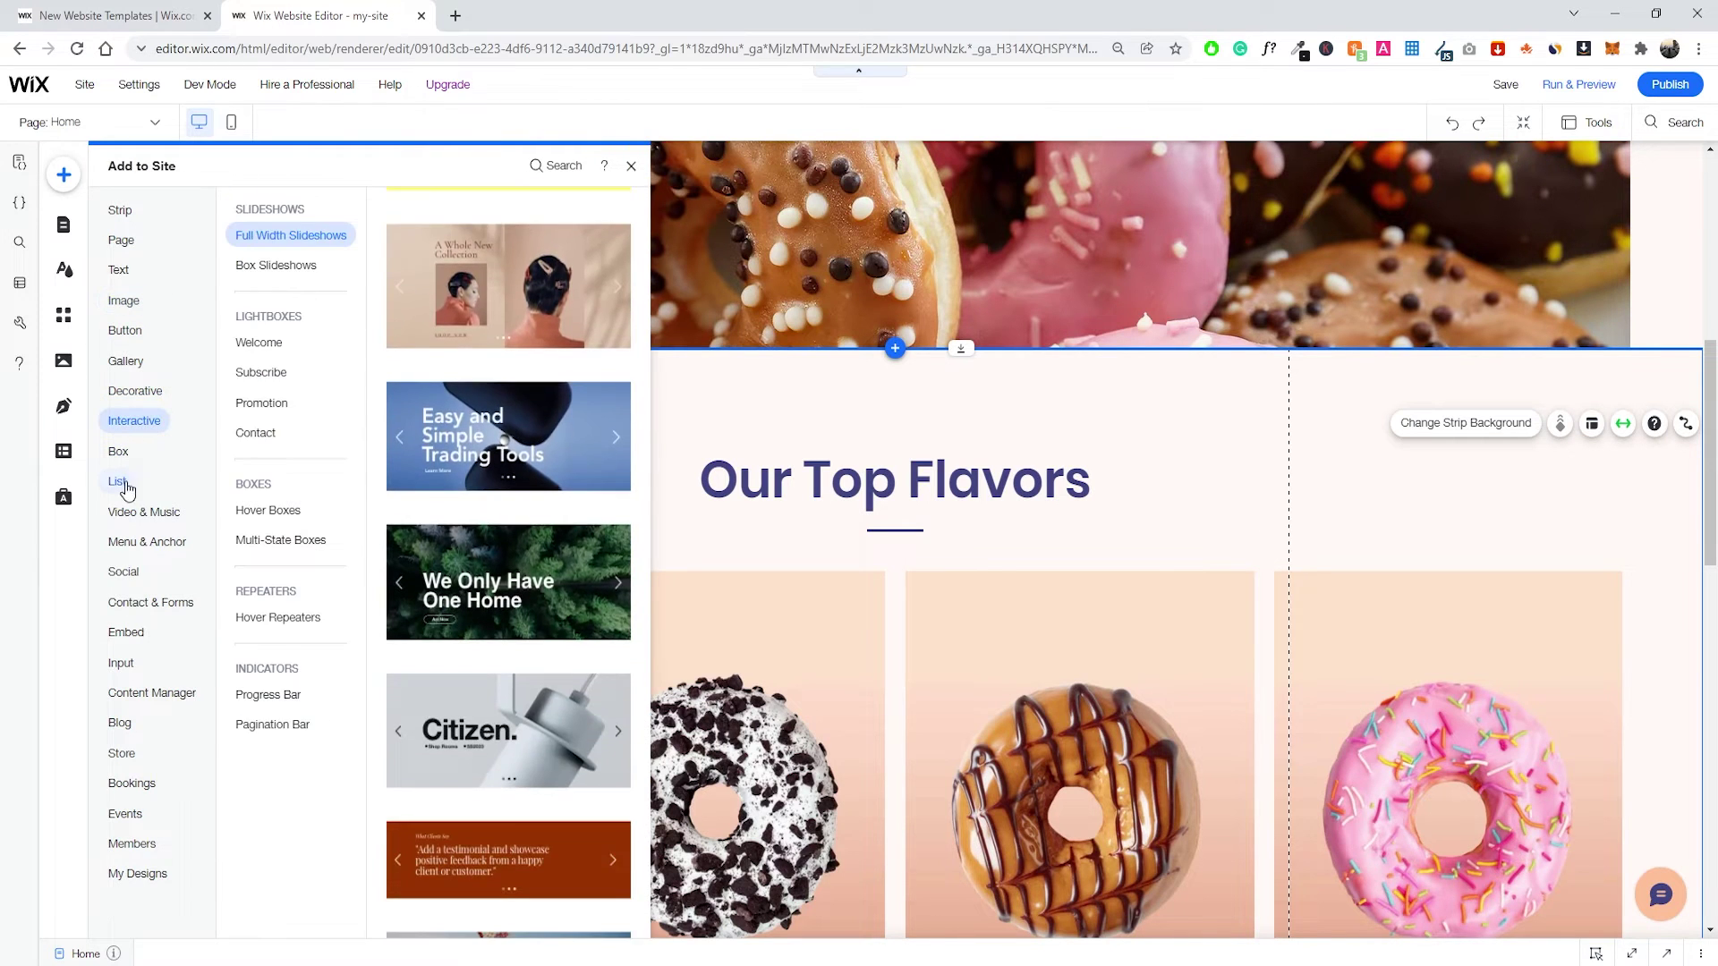
mouse_move(125, 500)
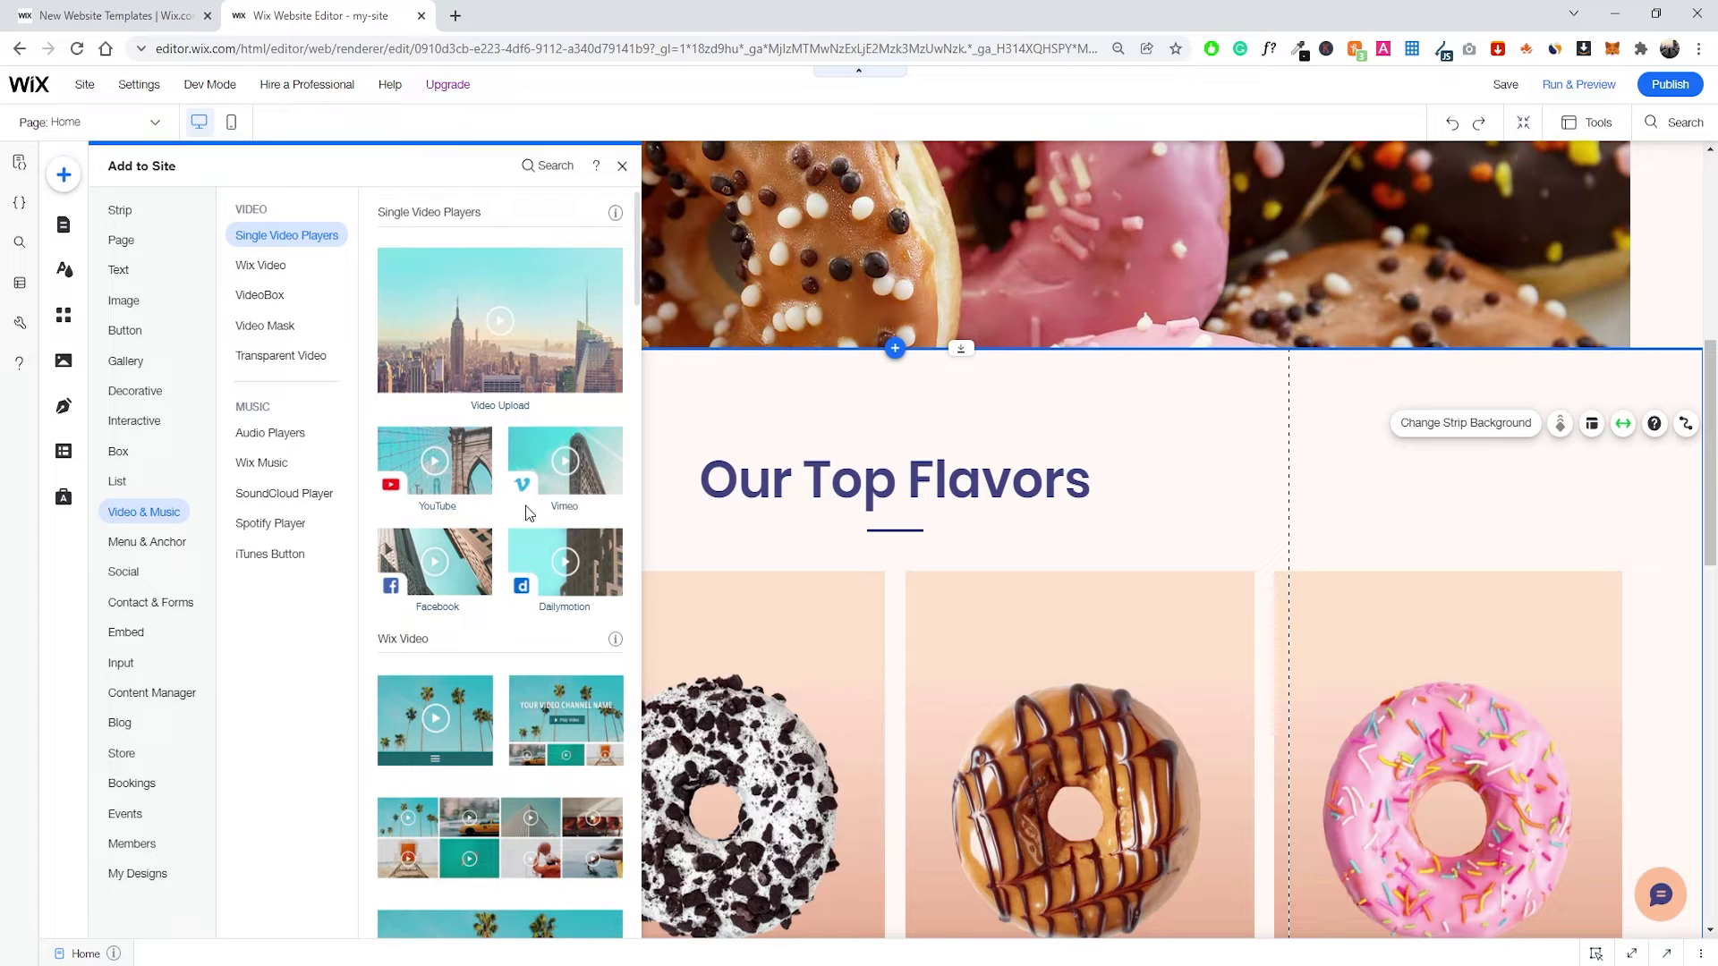
left_click_drag(480, 491, 872, 579)
scroll(895, 537, "down", 4)
left_click_drag(880, 270, 850, 635)
scroll(865, 568, "down", 4)
left_click_drag(927, 301, 872, 564)
scroll(857, 376, "down", 3)
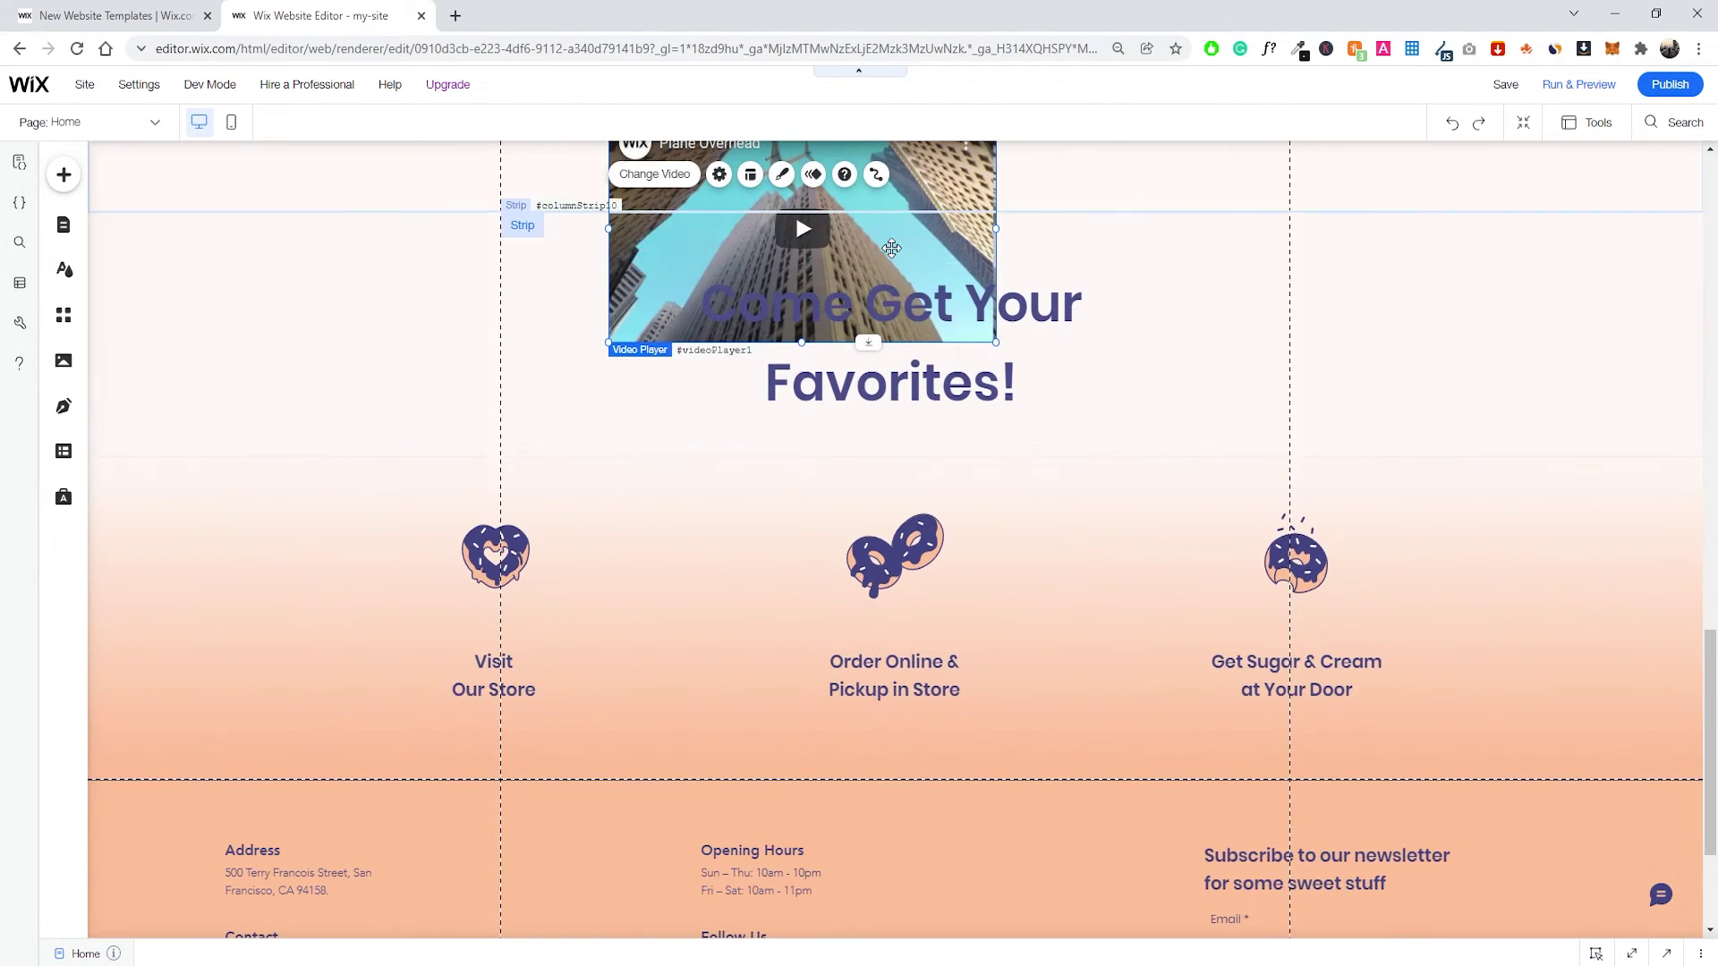
left_click_drag(896, 279, 1040, 450)
Look over the home page from "The Best Donuts in Town" to the footer, checking the footer strip and the donut icons strip.
scroll(1190, 564, "up", 10)
scroll(1146, 564, "up", 7)
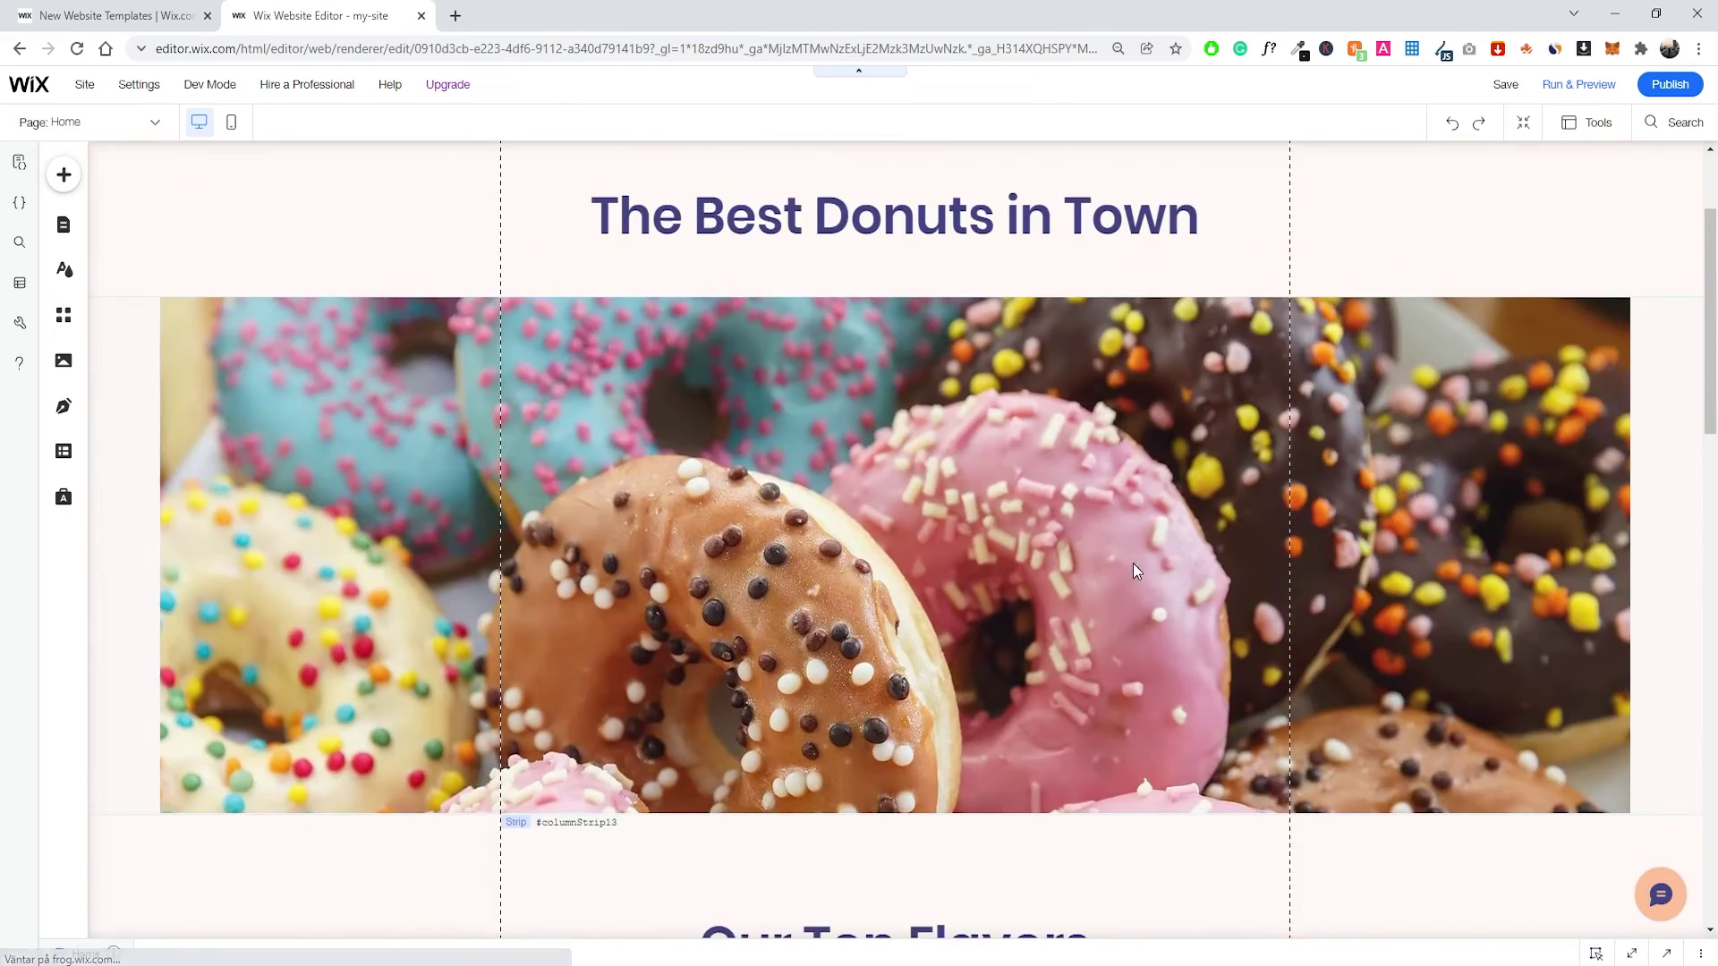
scroll(1081, 601, "down", 6)
scroll(1079, 627, "down", 10)
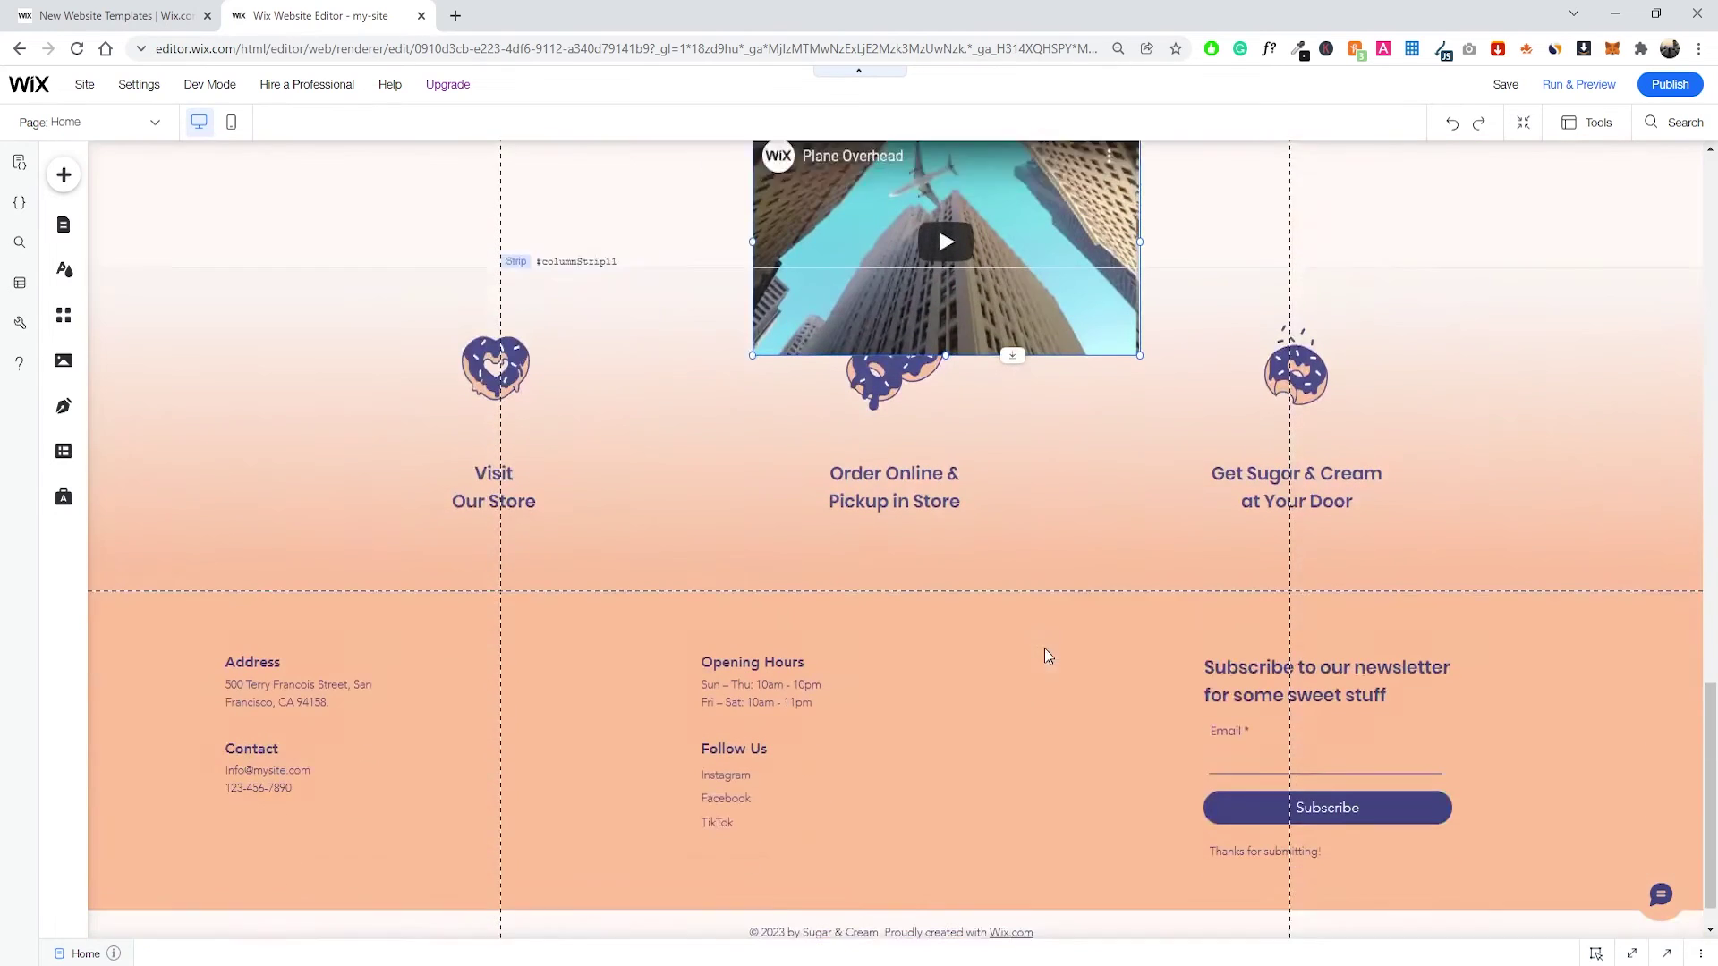
left_click(1016, 577)
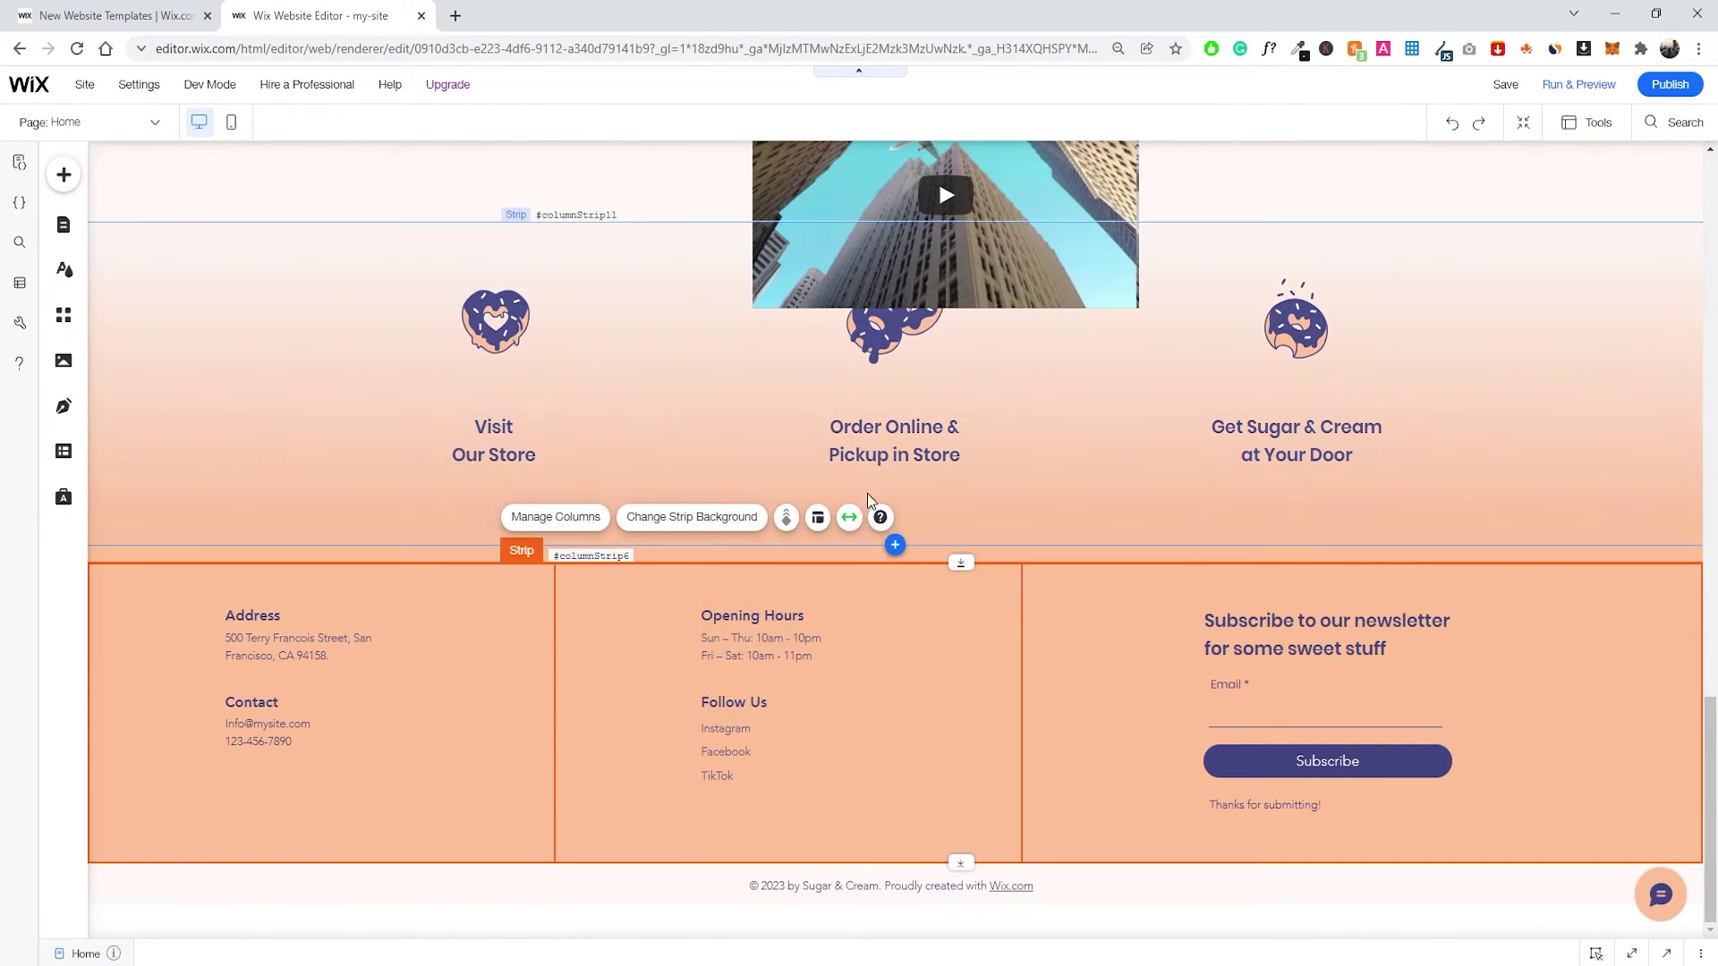
scroll(953, 535, "up", 2)
scroll(952, 535, "down", 2)
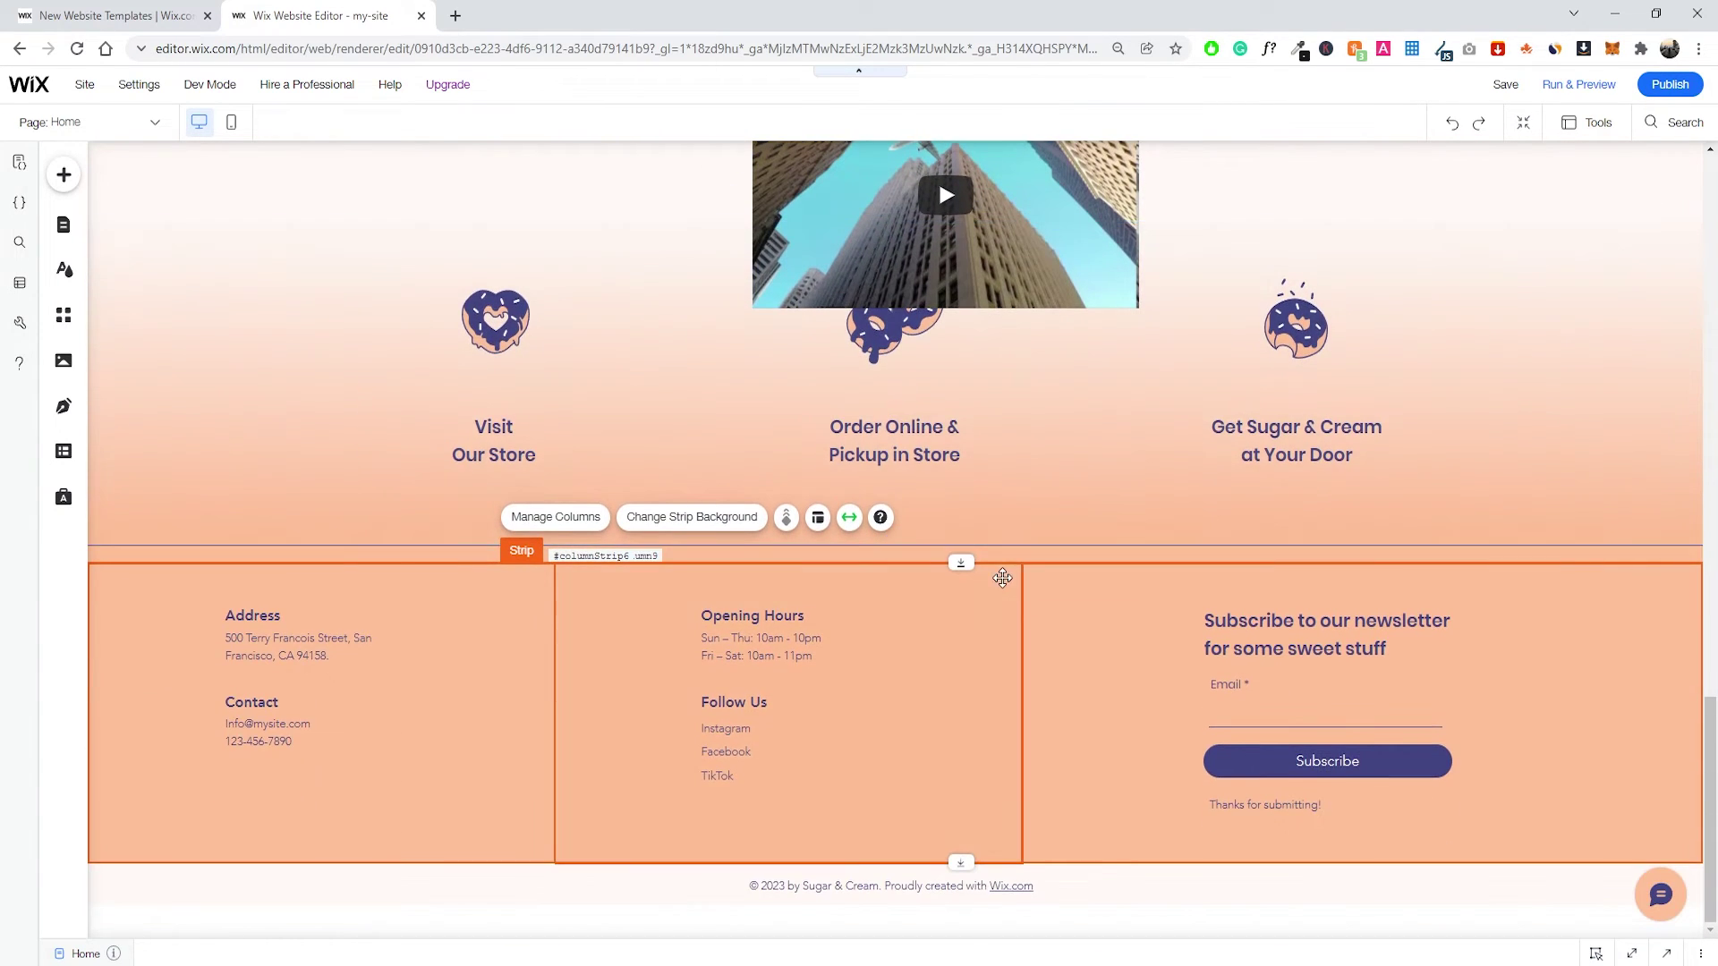
scroll(982, 564, "up", 2)
left_click(1295, 438)
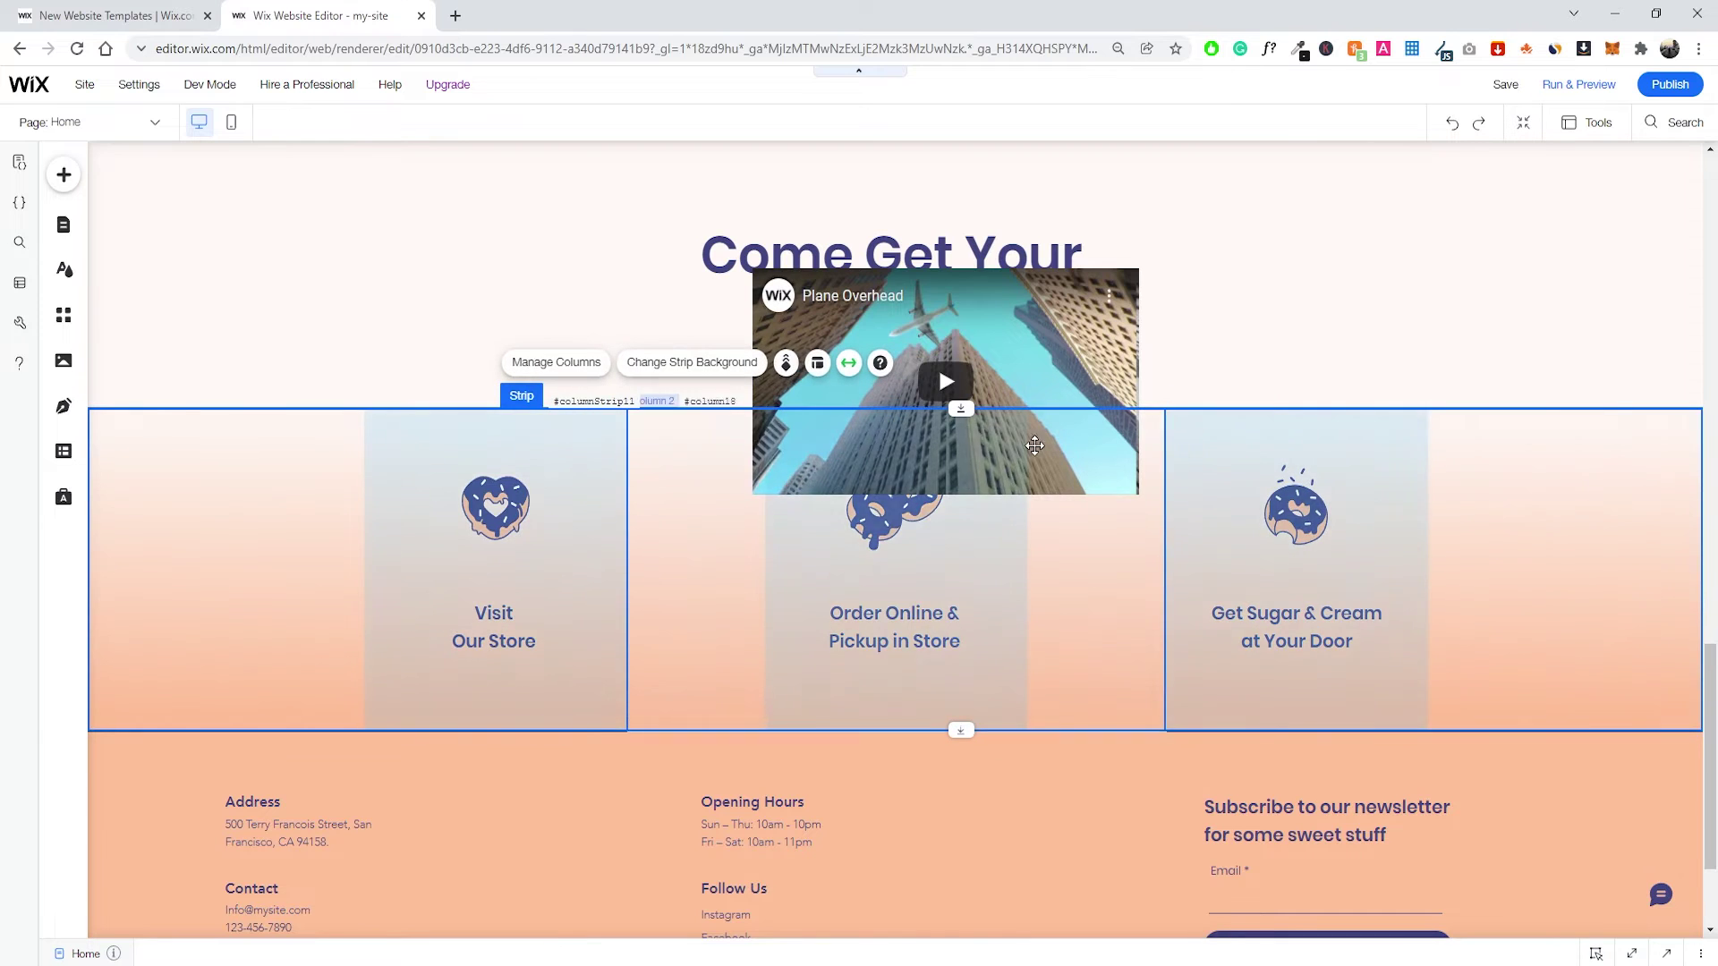
Move the video player to the right of the "Come Get Your Favorites!" heading and select the footer strip.
left_click_drag(1060, 336, 1409, 187)
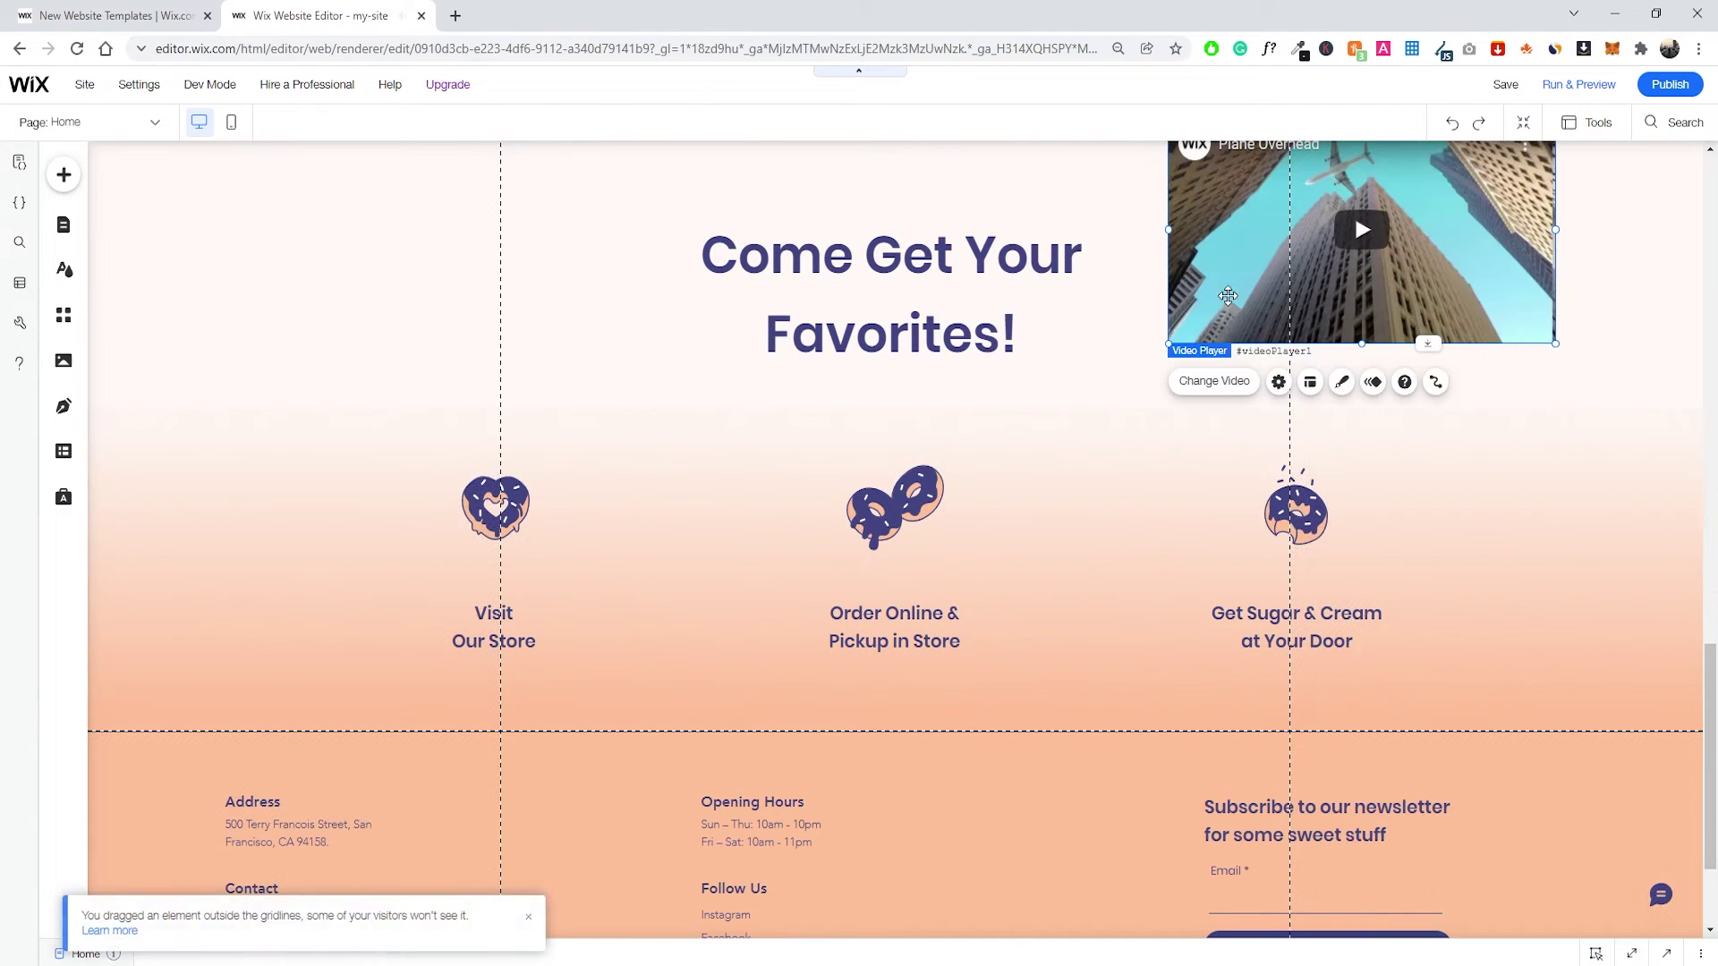
left_click_drag(1229, 297, 1271, 249)
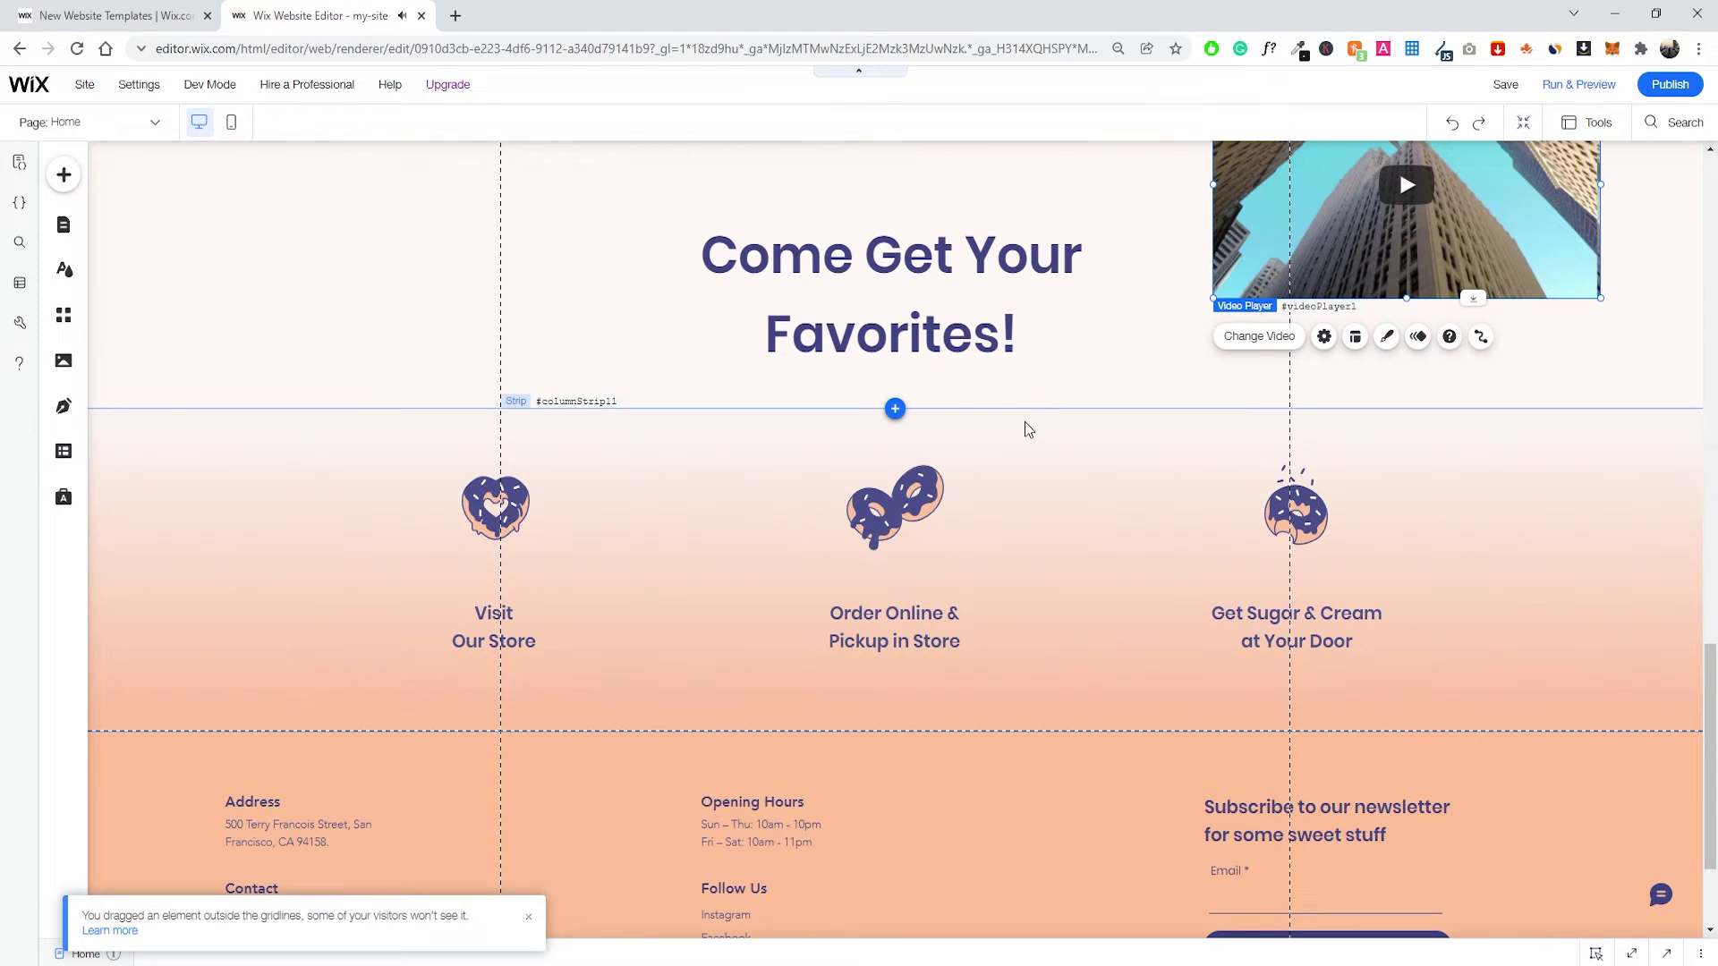
left_click(1023, 424)
scroll(779, 411, "down", 1)
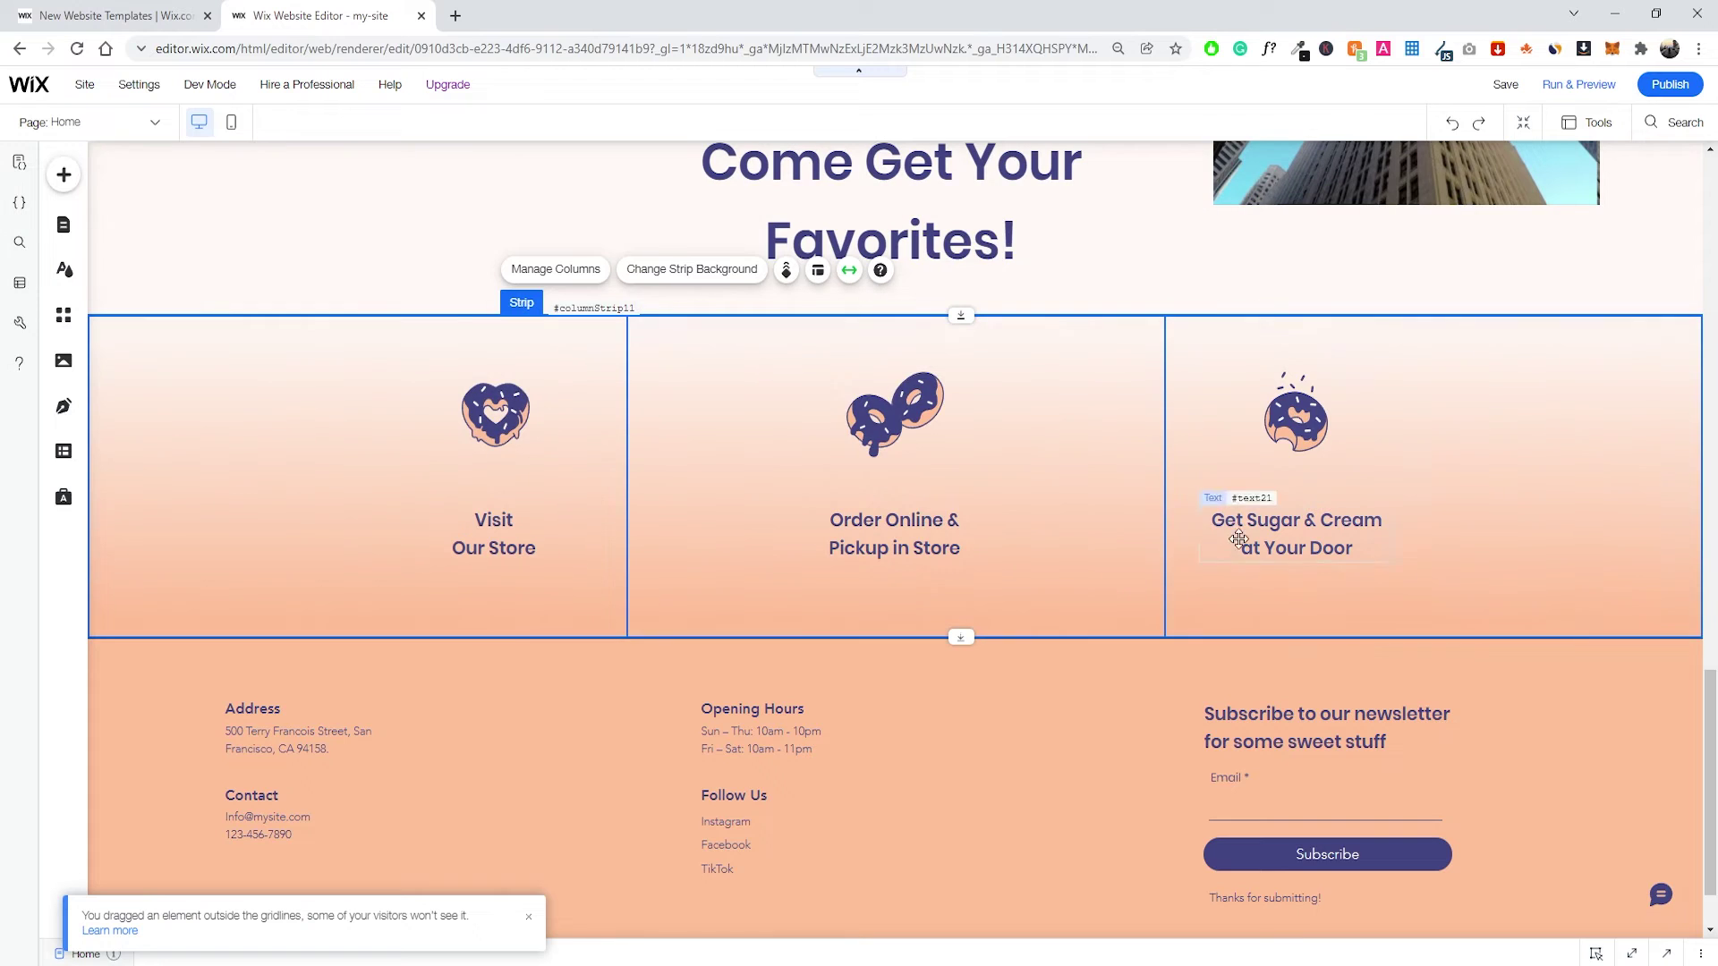
left_click(1058, 682)
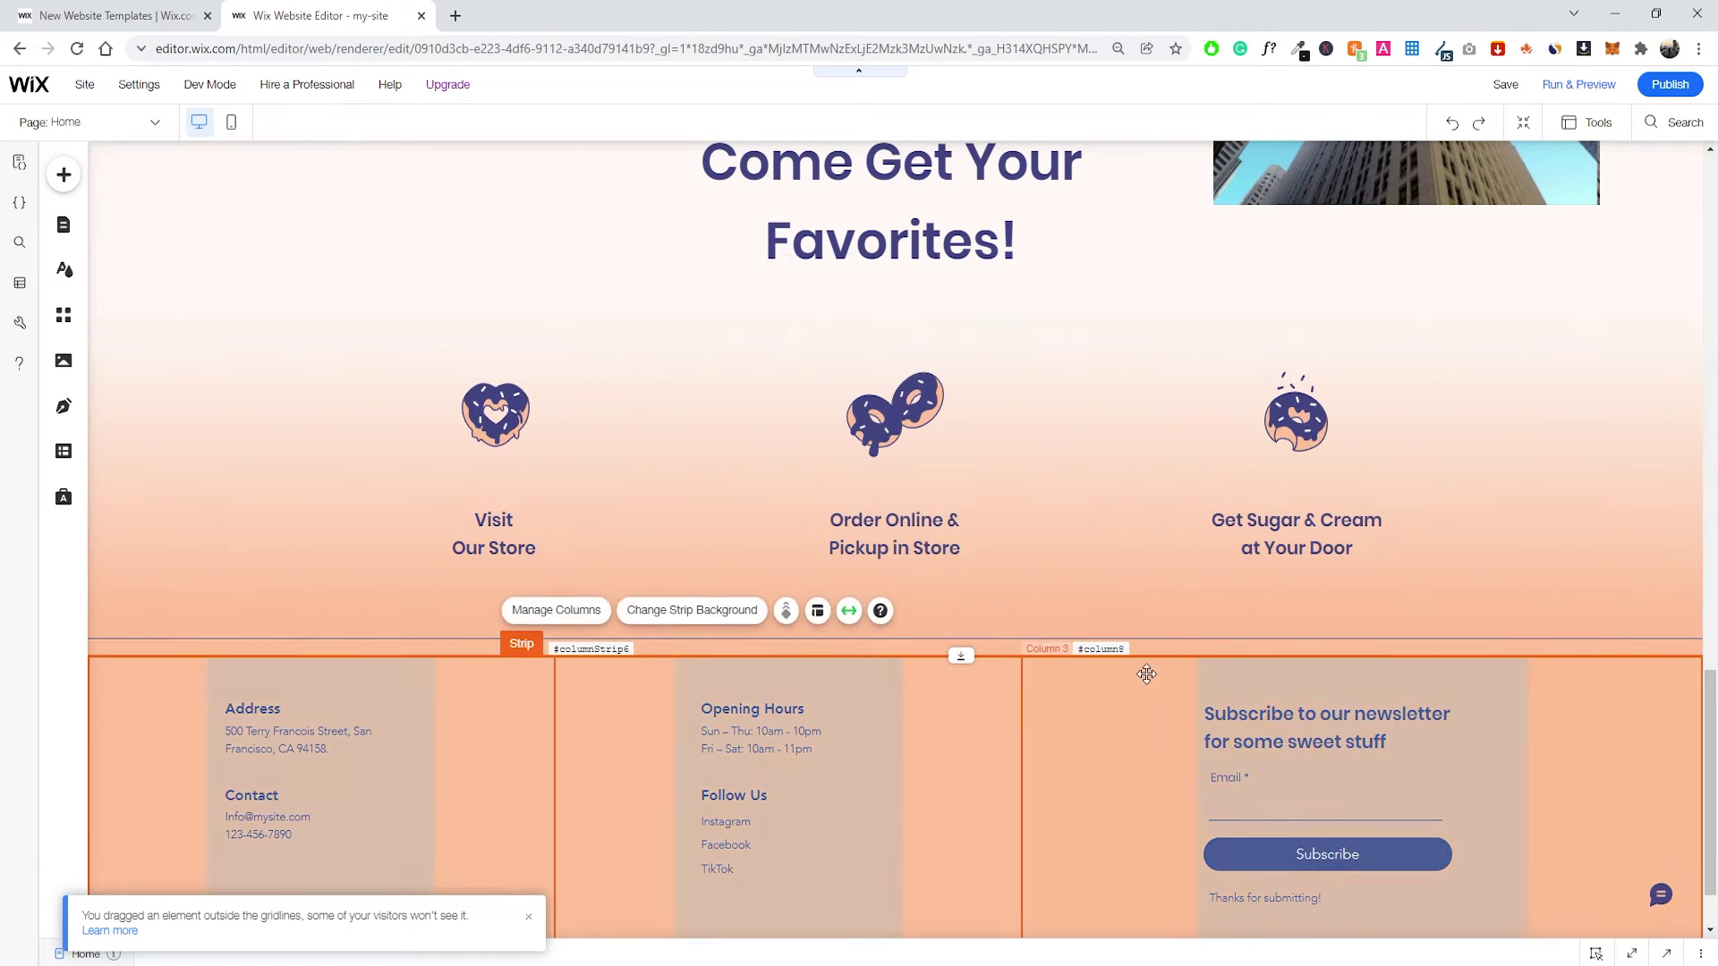
Select the donut icons strip and move it slightly down, away from the "Come Get Your Favorites!" heading.
scroll(984, 698, "down", 1)
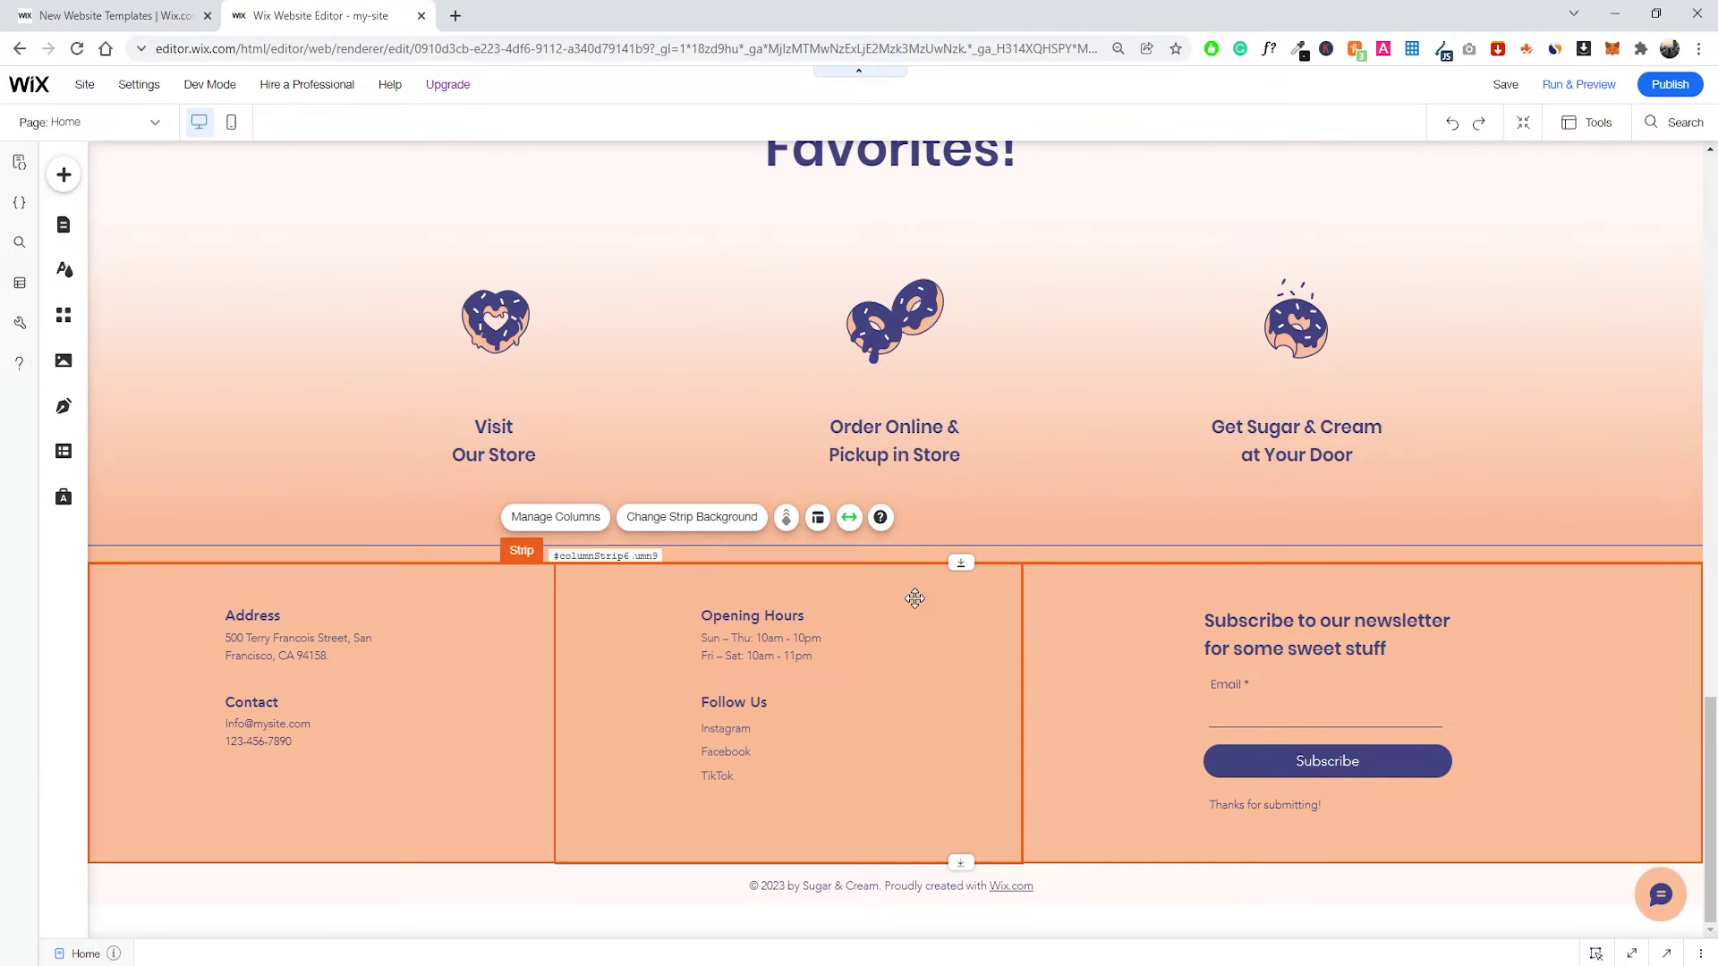
left_click(1015, 291)
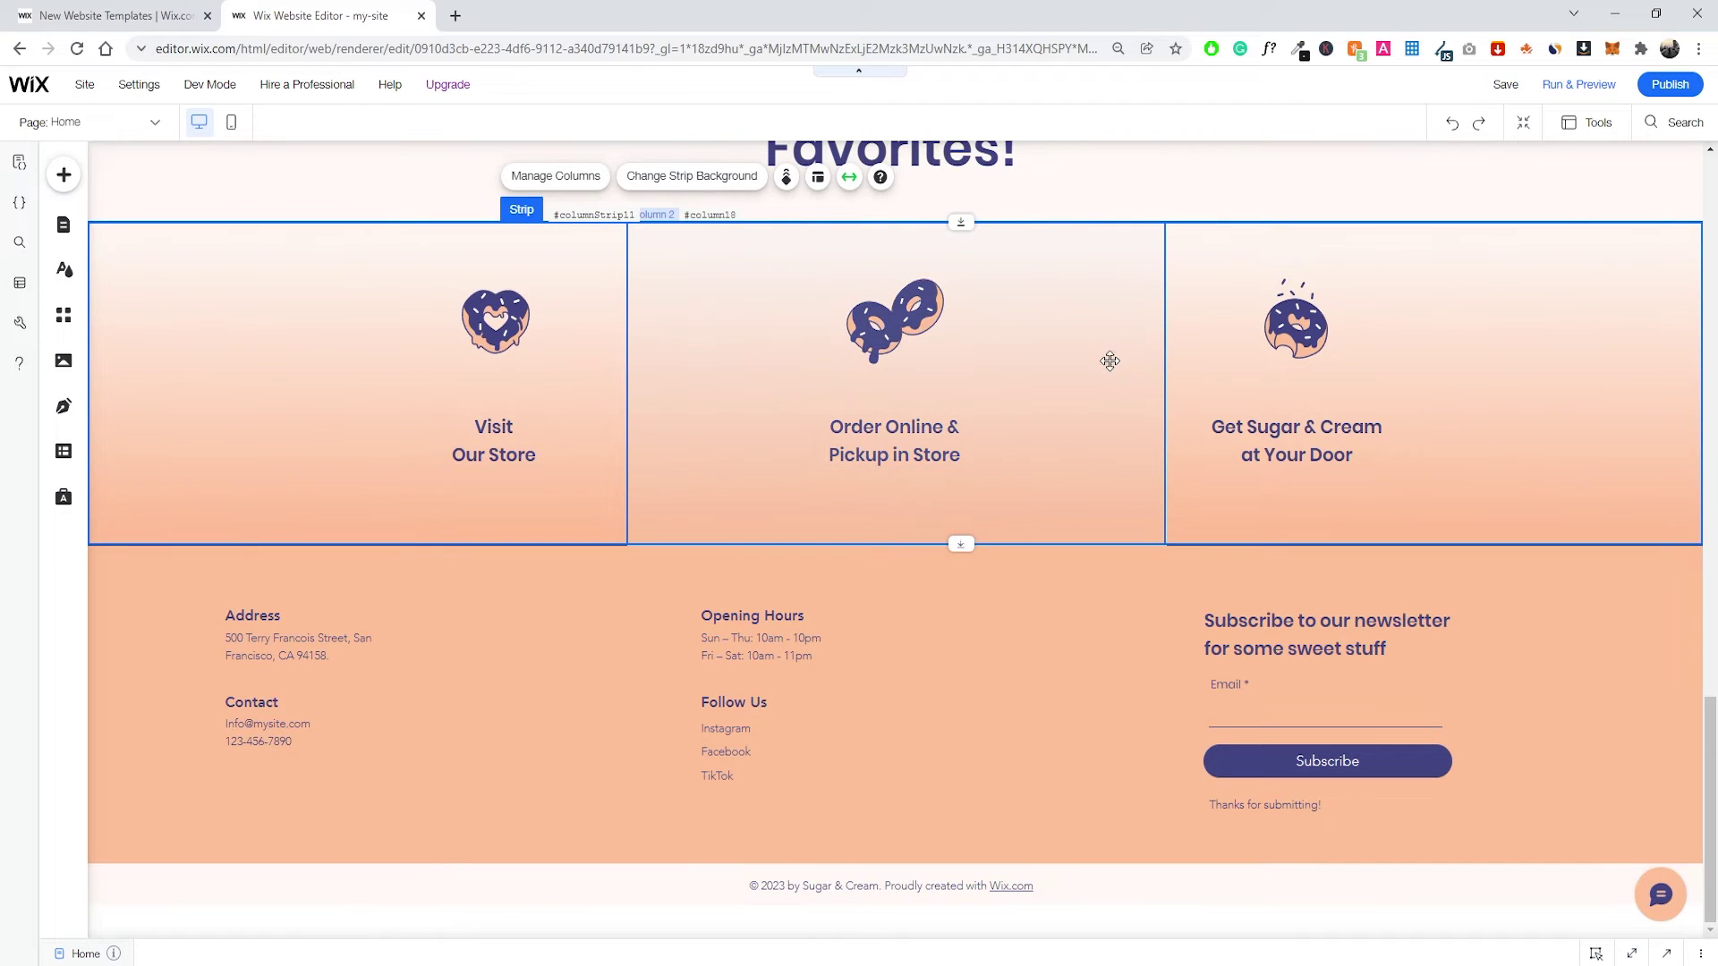
left_click_drag(962, 219, 963, 280)
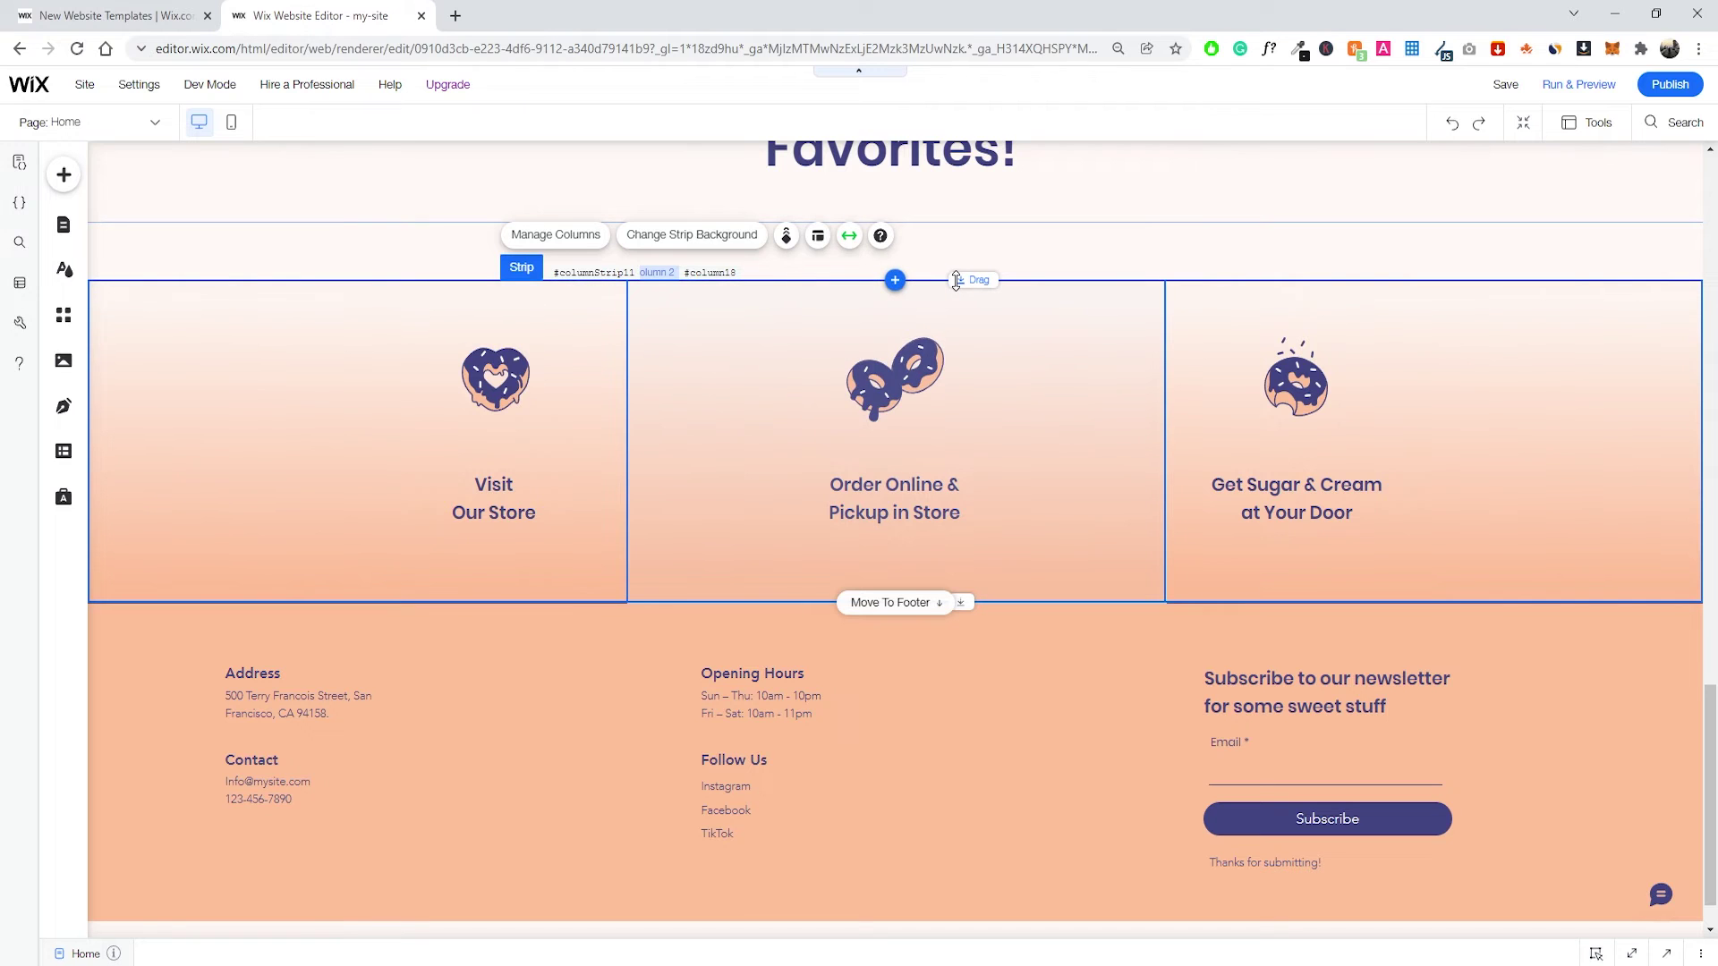
Try to move the footer strip down to open space above it, and undo the move.
left_click(1032, 633)
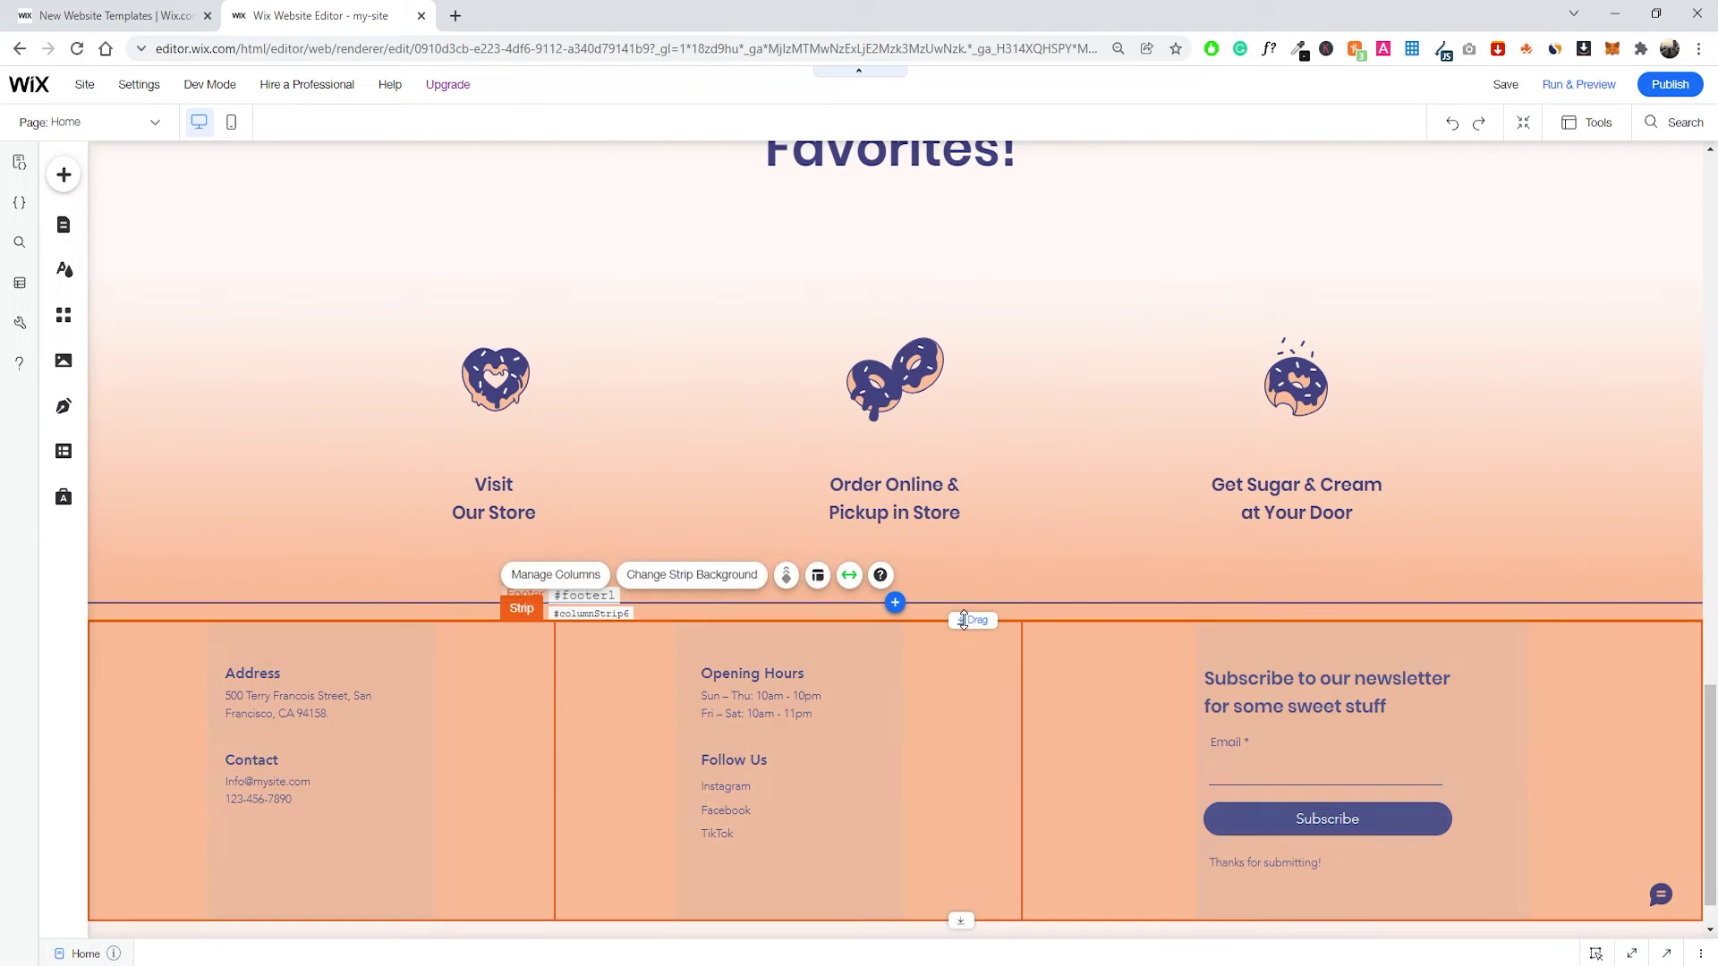
left_click_drag(971, 621, 971, 763)
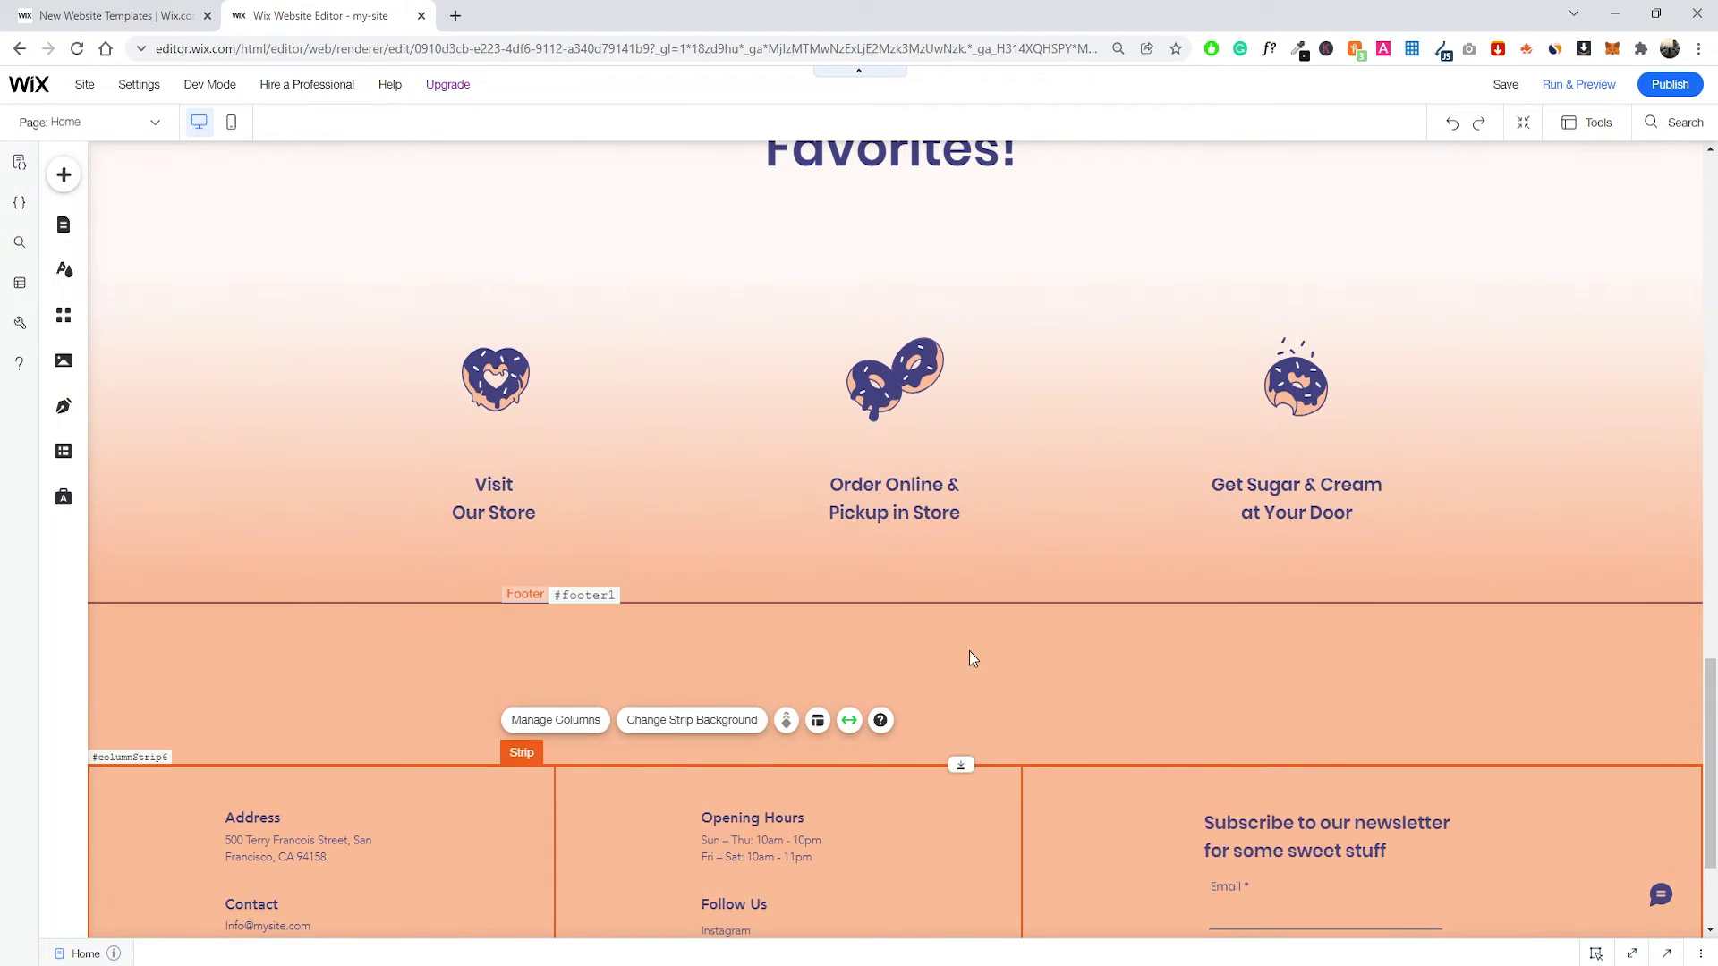
key("ctrl+z")
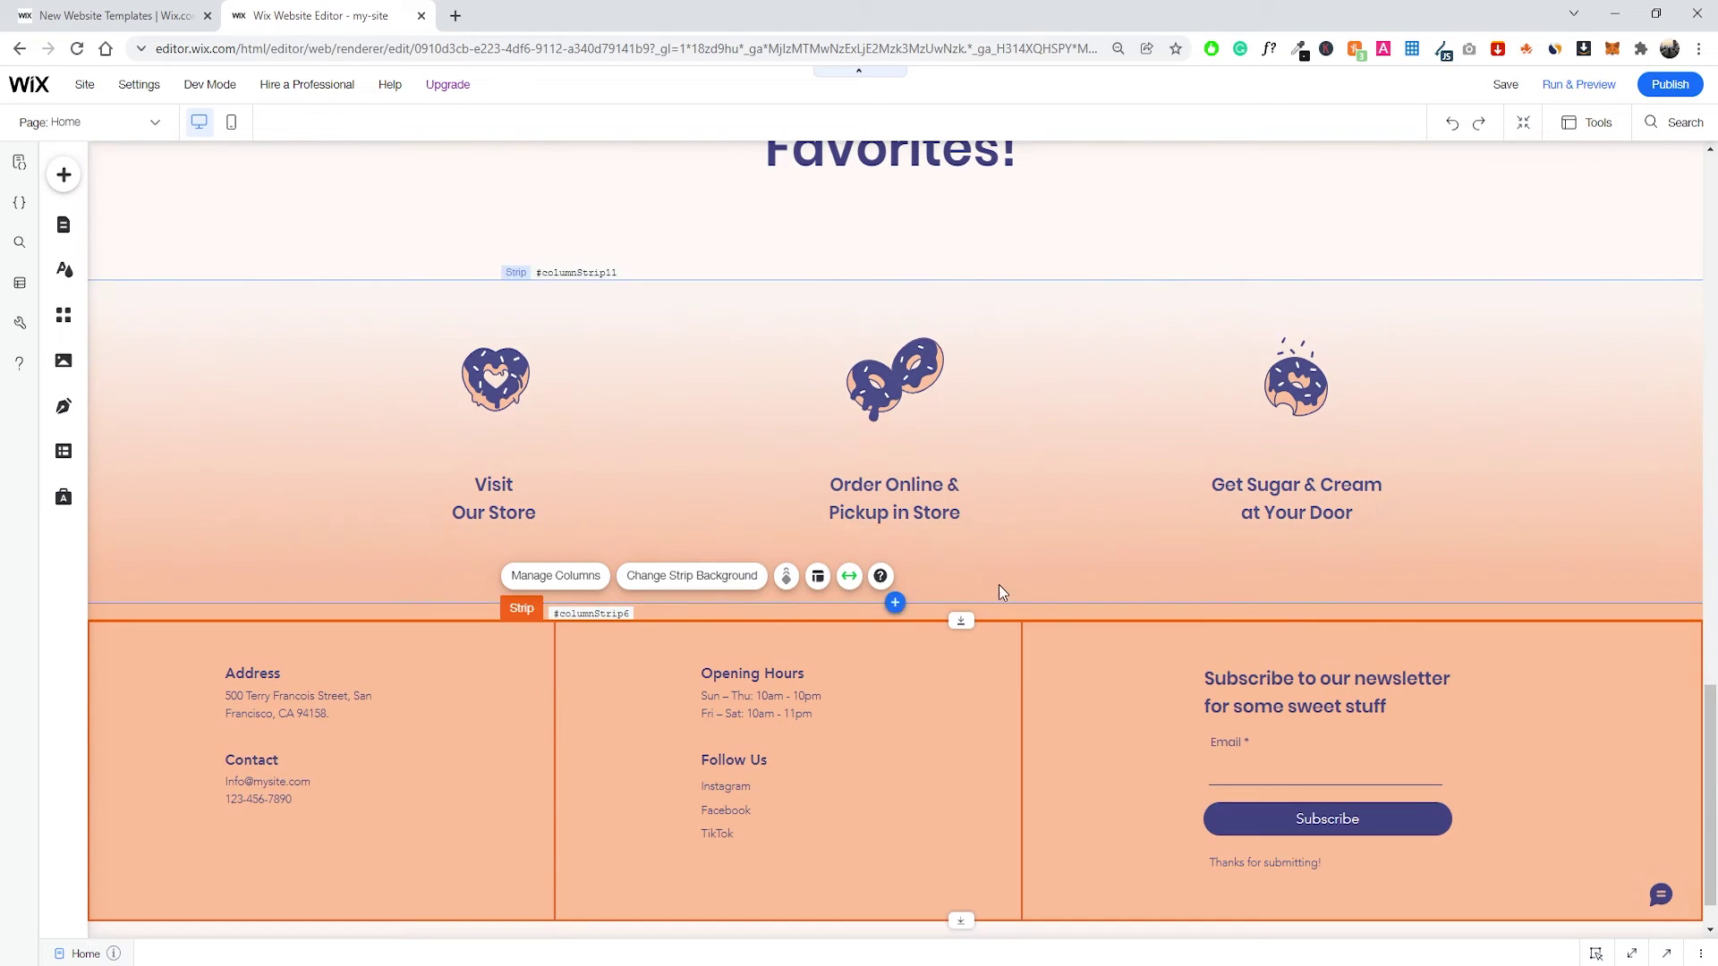
Move the donut icons strip far down to open a large empty area below the "Come Get Your Favorites!" heading.
left_click(973, 317)
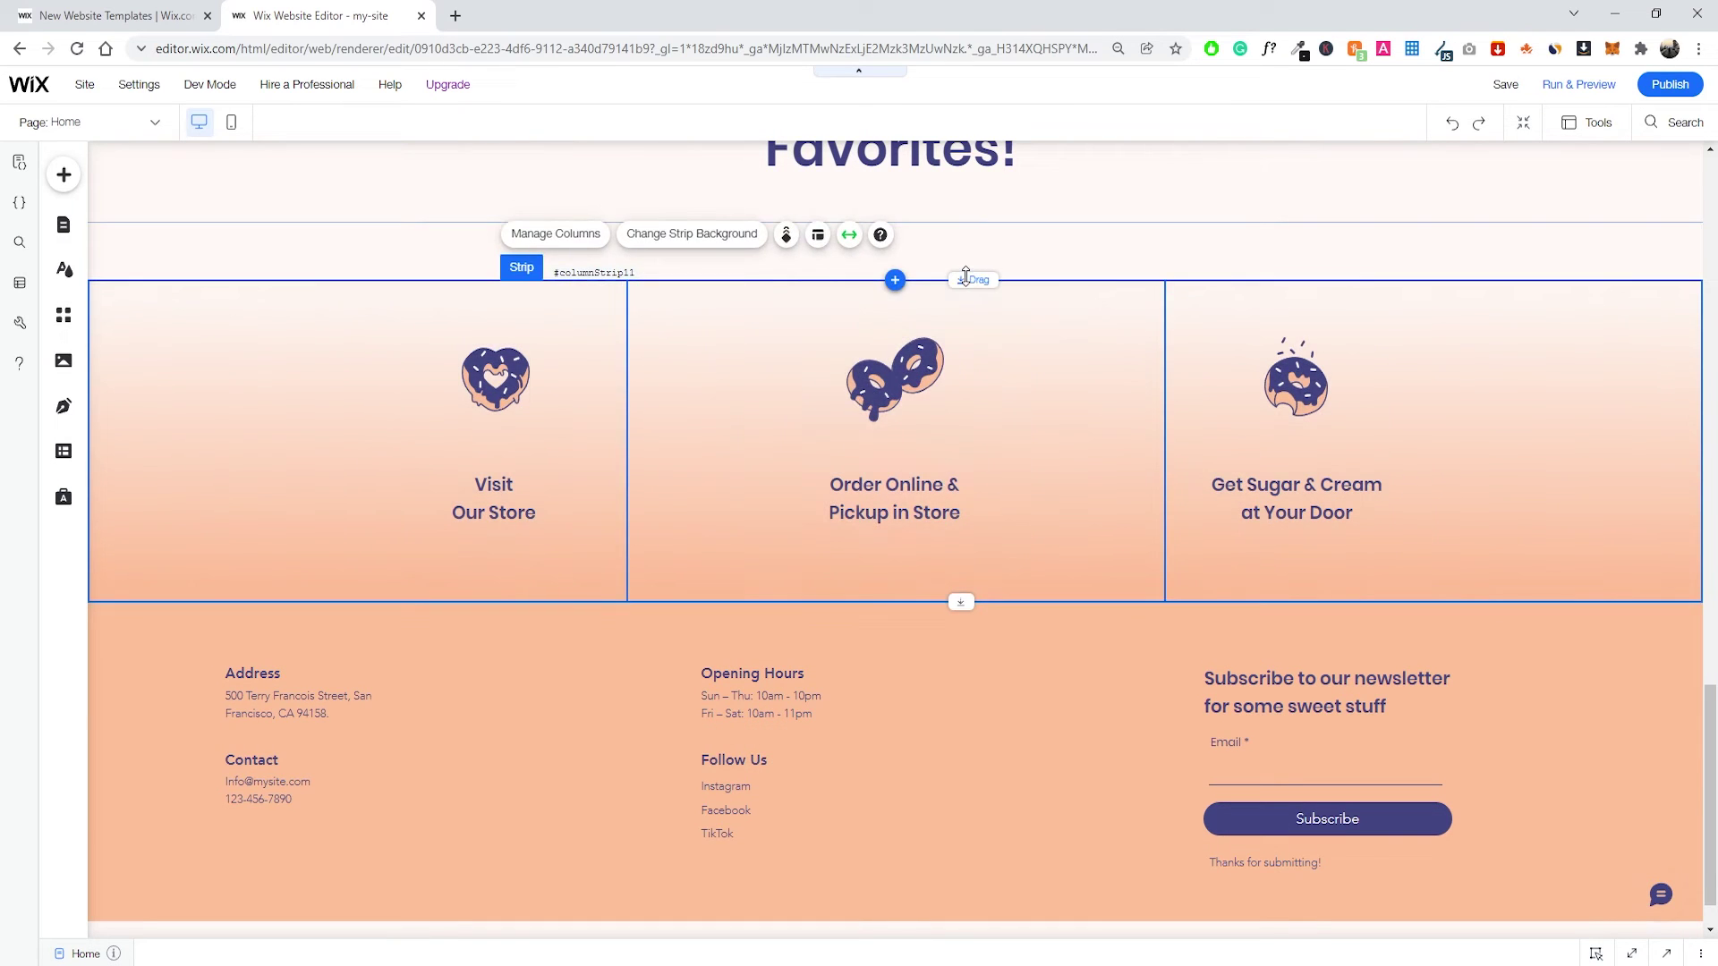
left_click_drag(973, 309, 1029, 796)
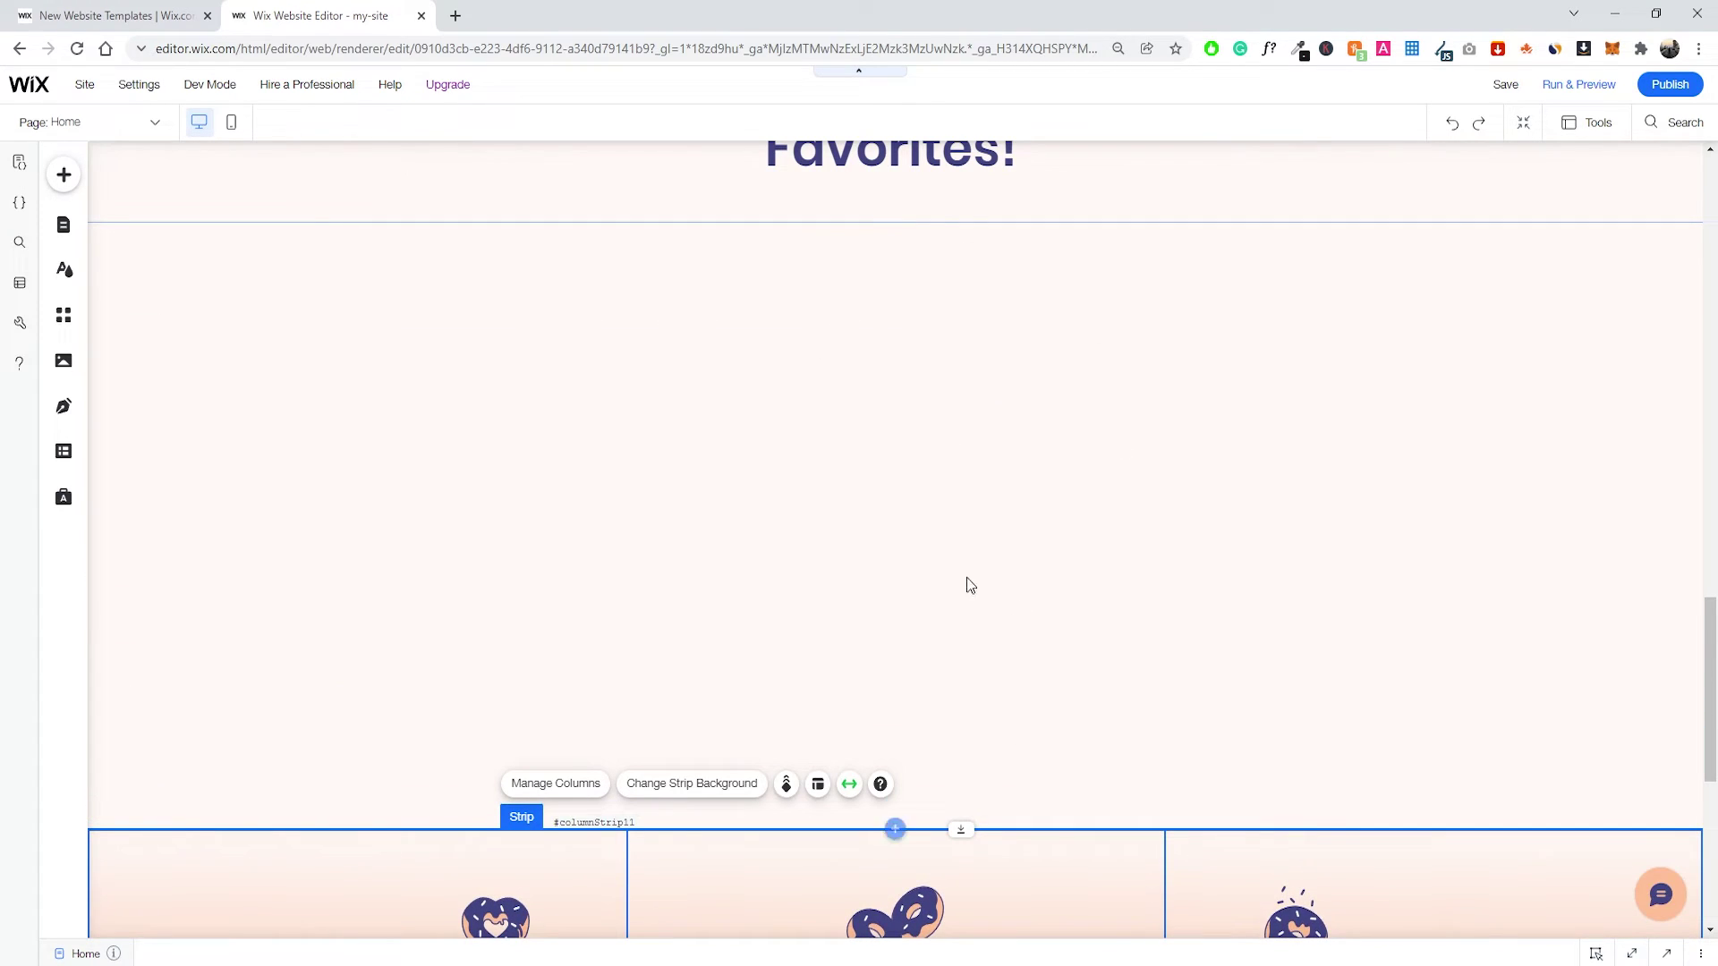
left_click(1153, 510)
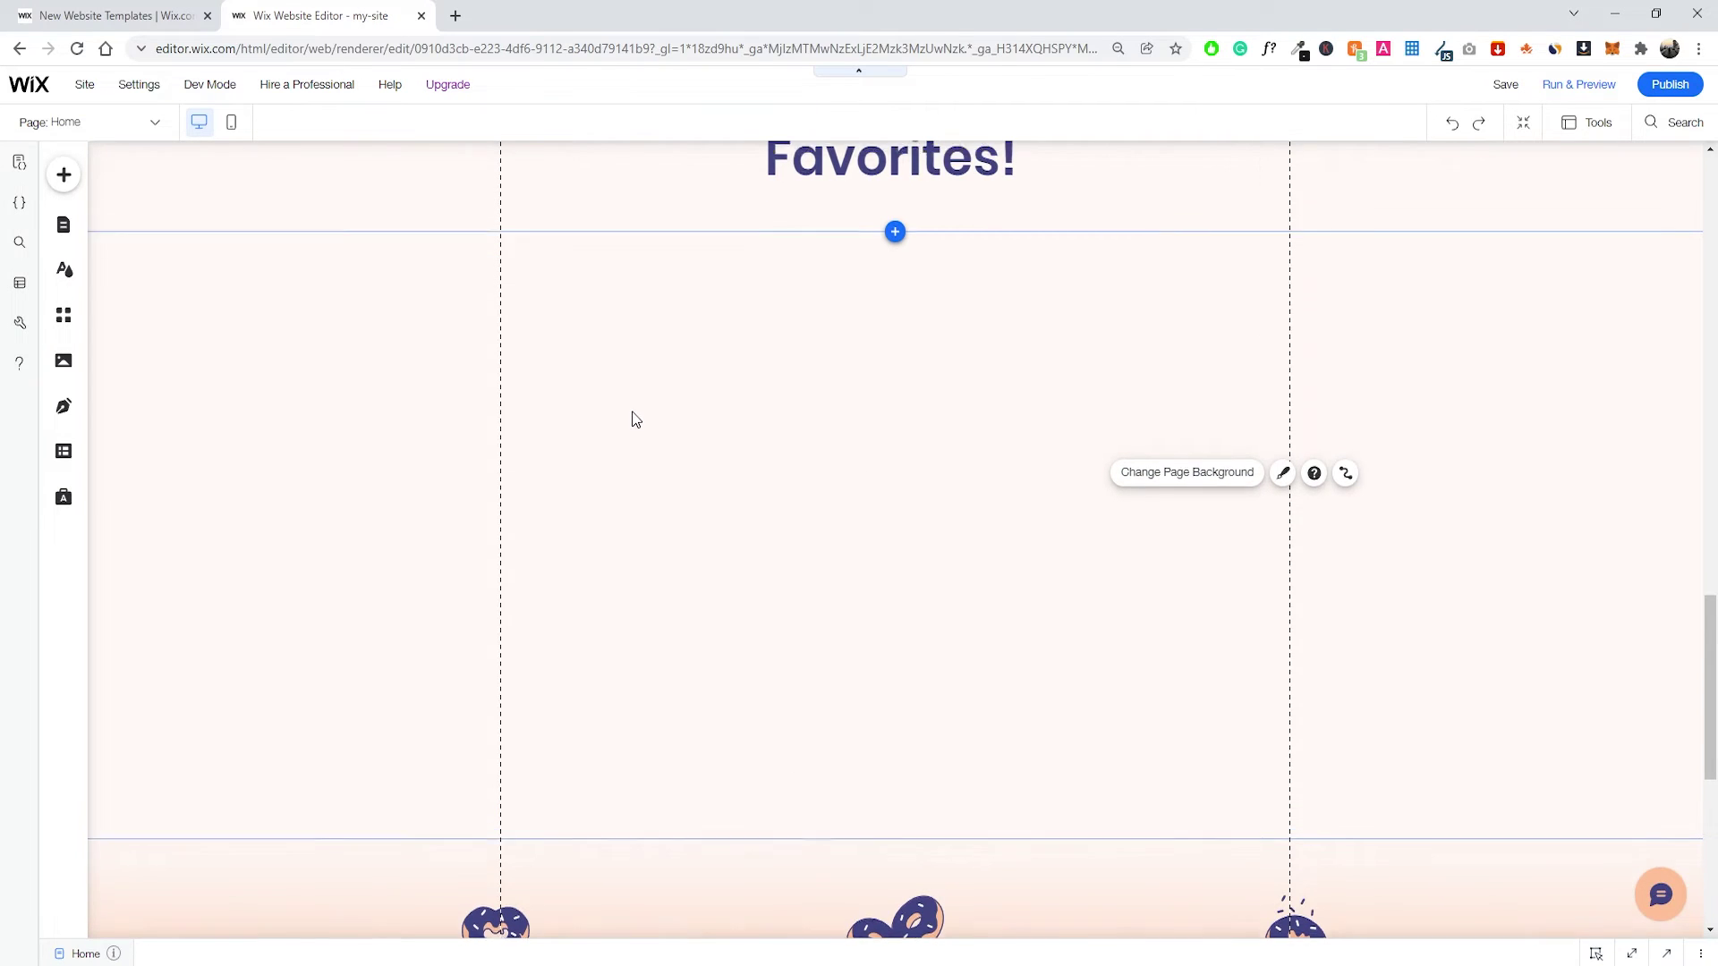
scroll(635, 421, "up", 3)
scroll(680, 421, "up", 1)
scroll(841, 437, "down", 1)
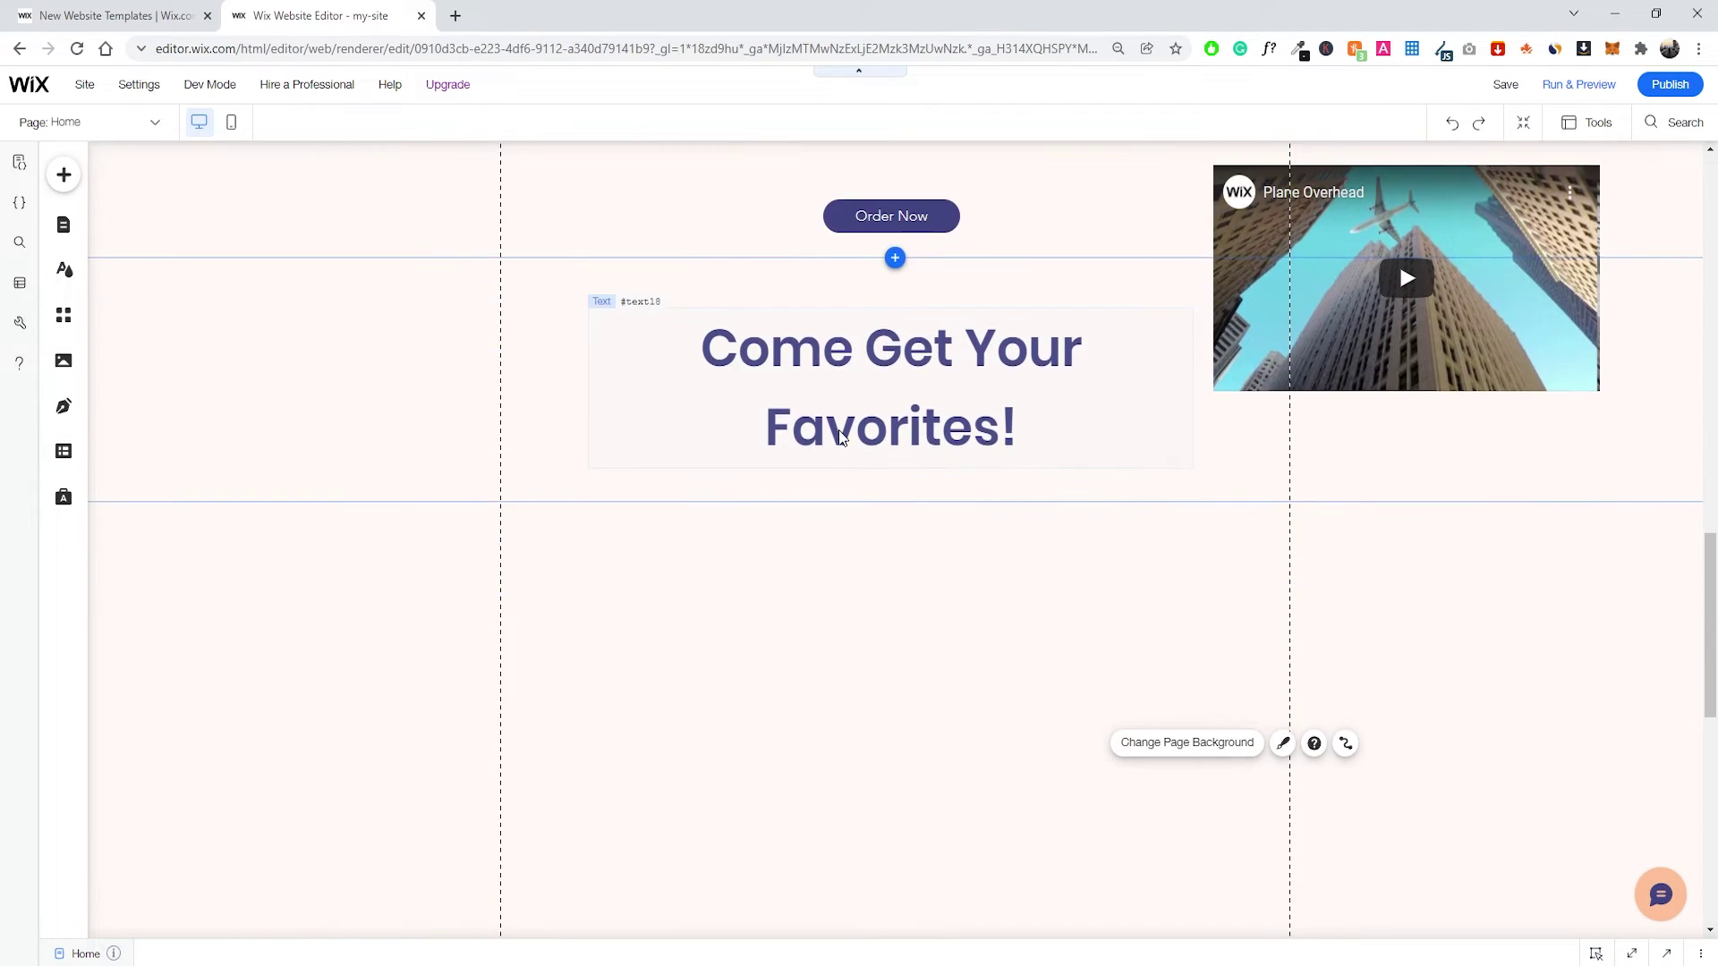
scroll(985, 432, "down", 6)
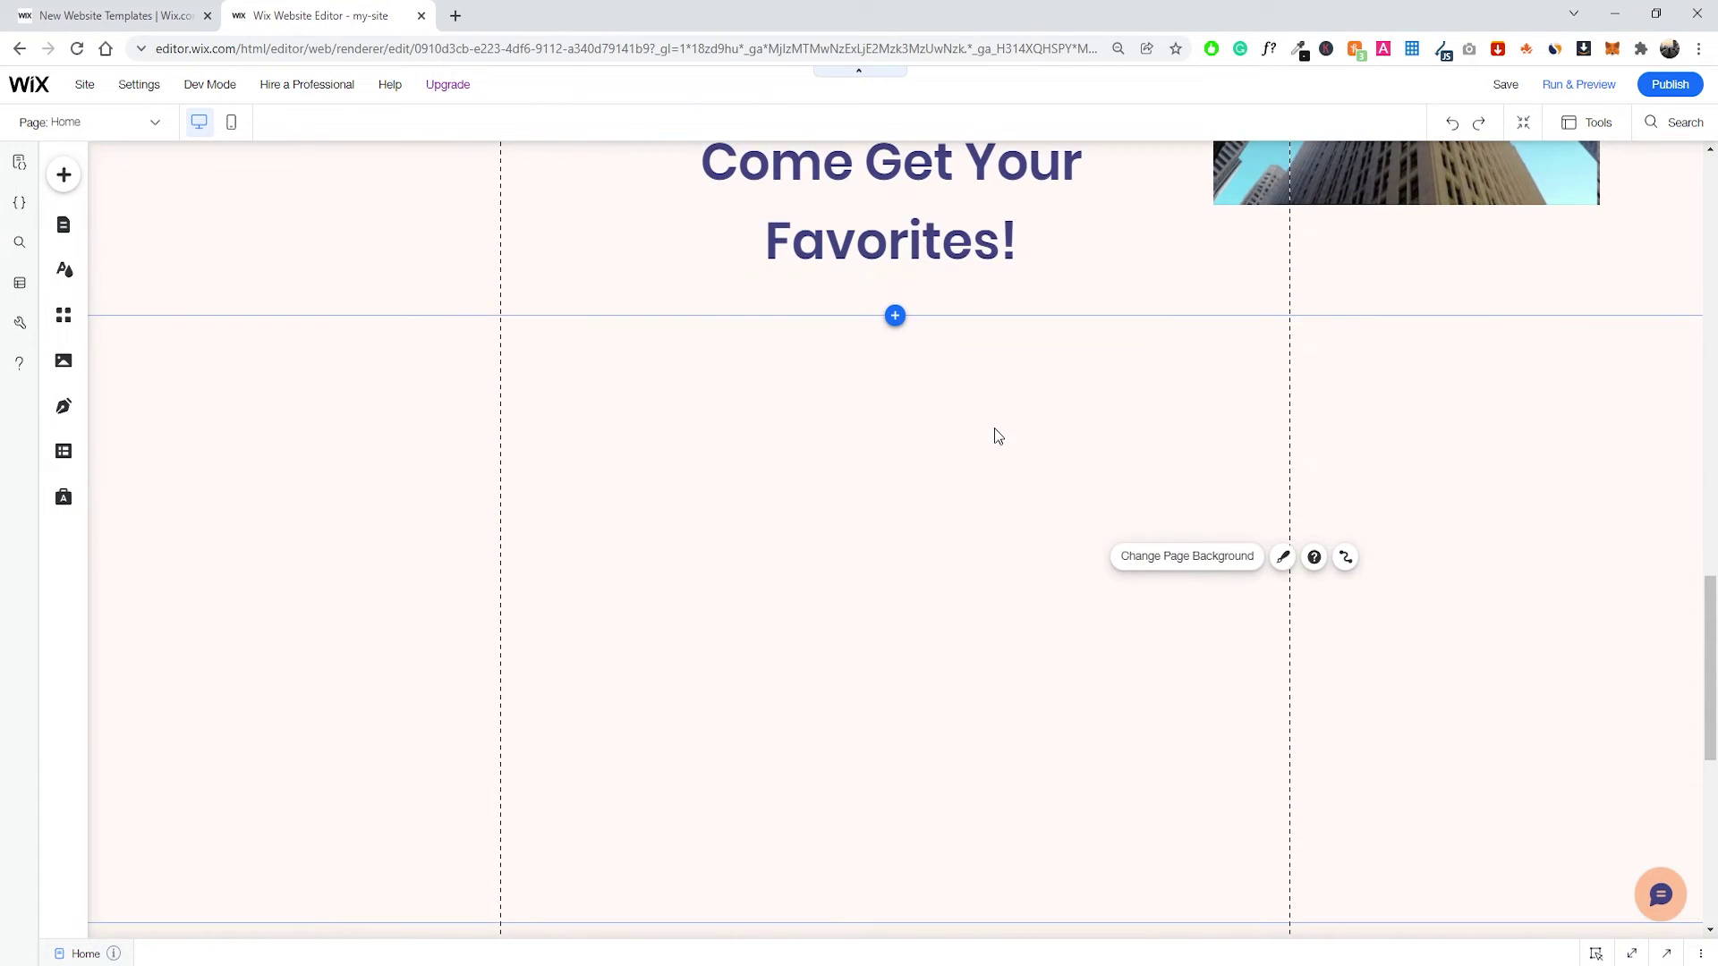
Move the "Come Get Your Favorites!" strip down through the empty area to just above the donut icons strip.
scroll(1000, 458, "up", 5)
scroll(1002, 441, "up", 3)
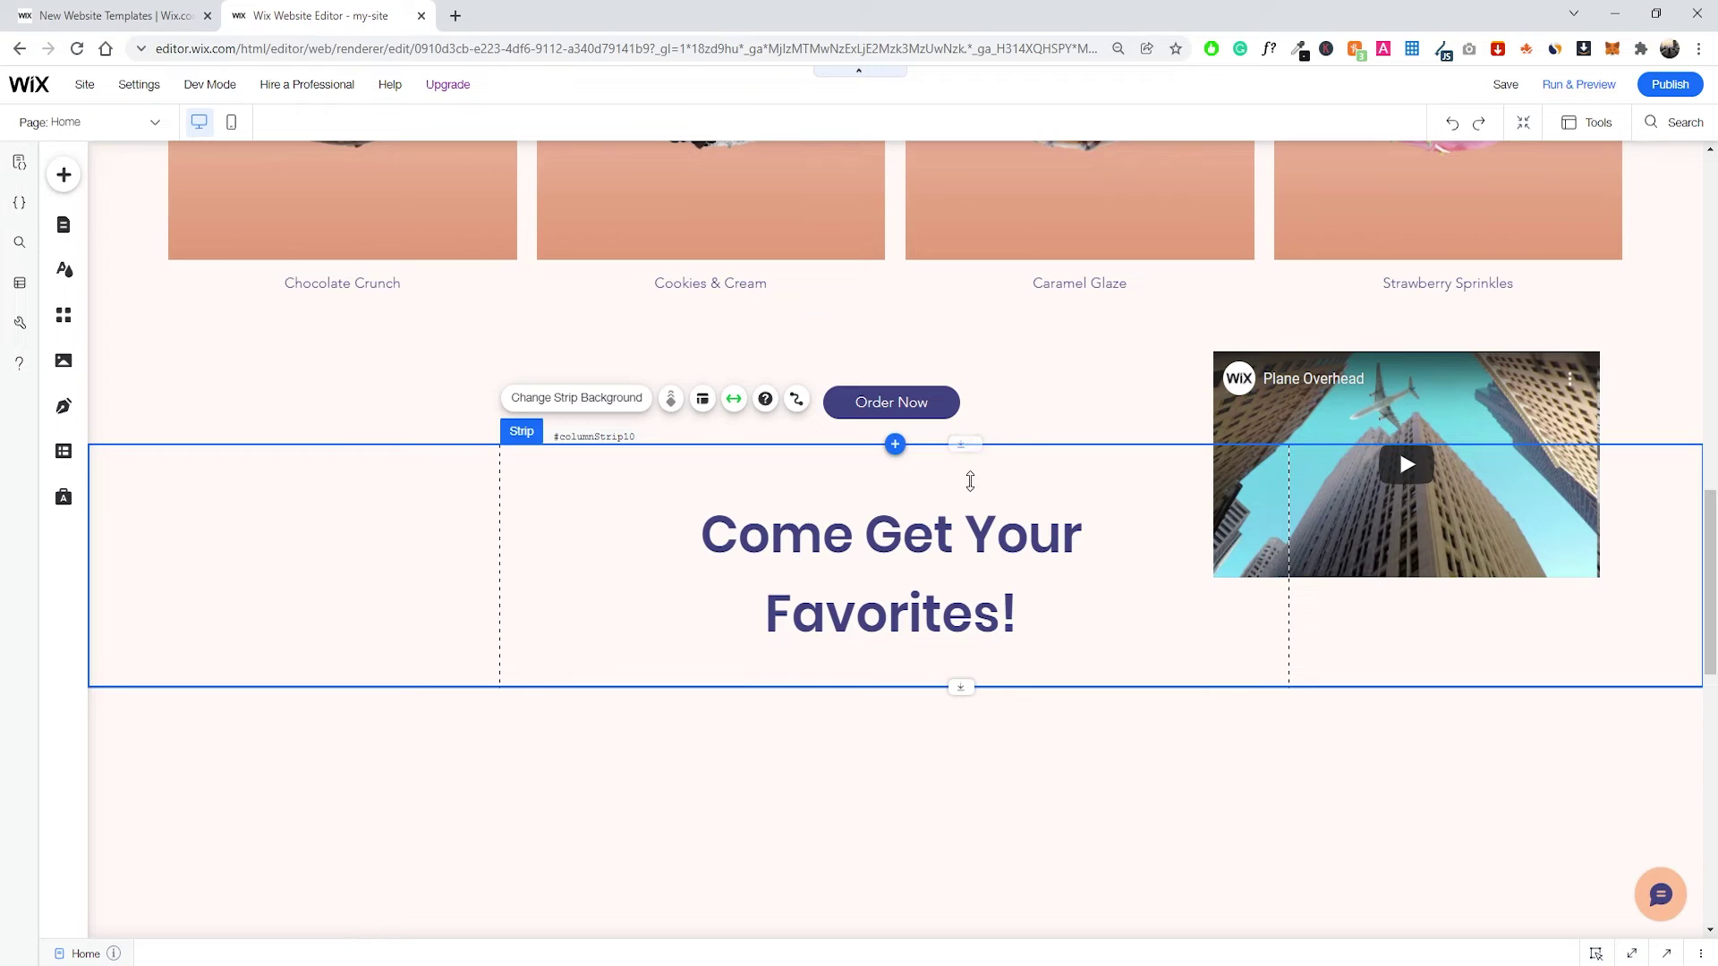
left_click_drag(970, 484, 1016, 797)
scroll(996, 578, "down", 6)
left_click_drag(963, 194, 1005, 561)
scroll(1013, 537, "down", 4)
scroll(935, 573, "up", 3)
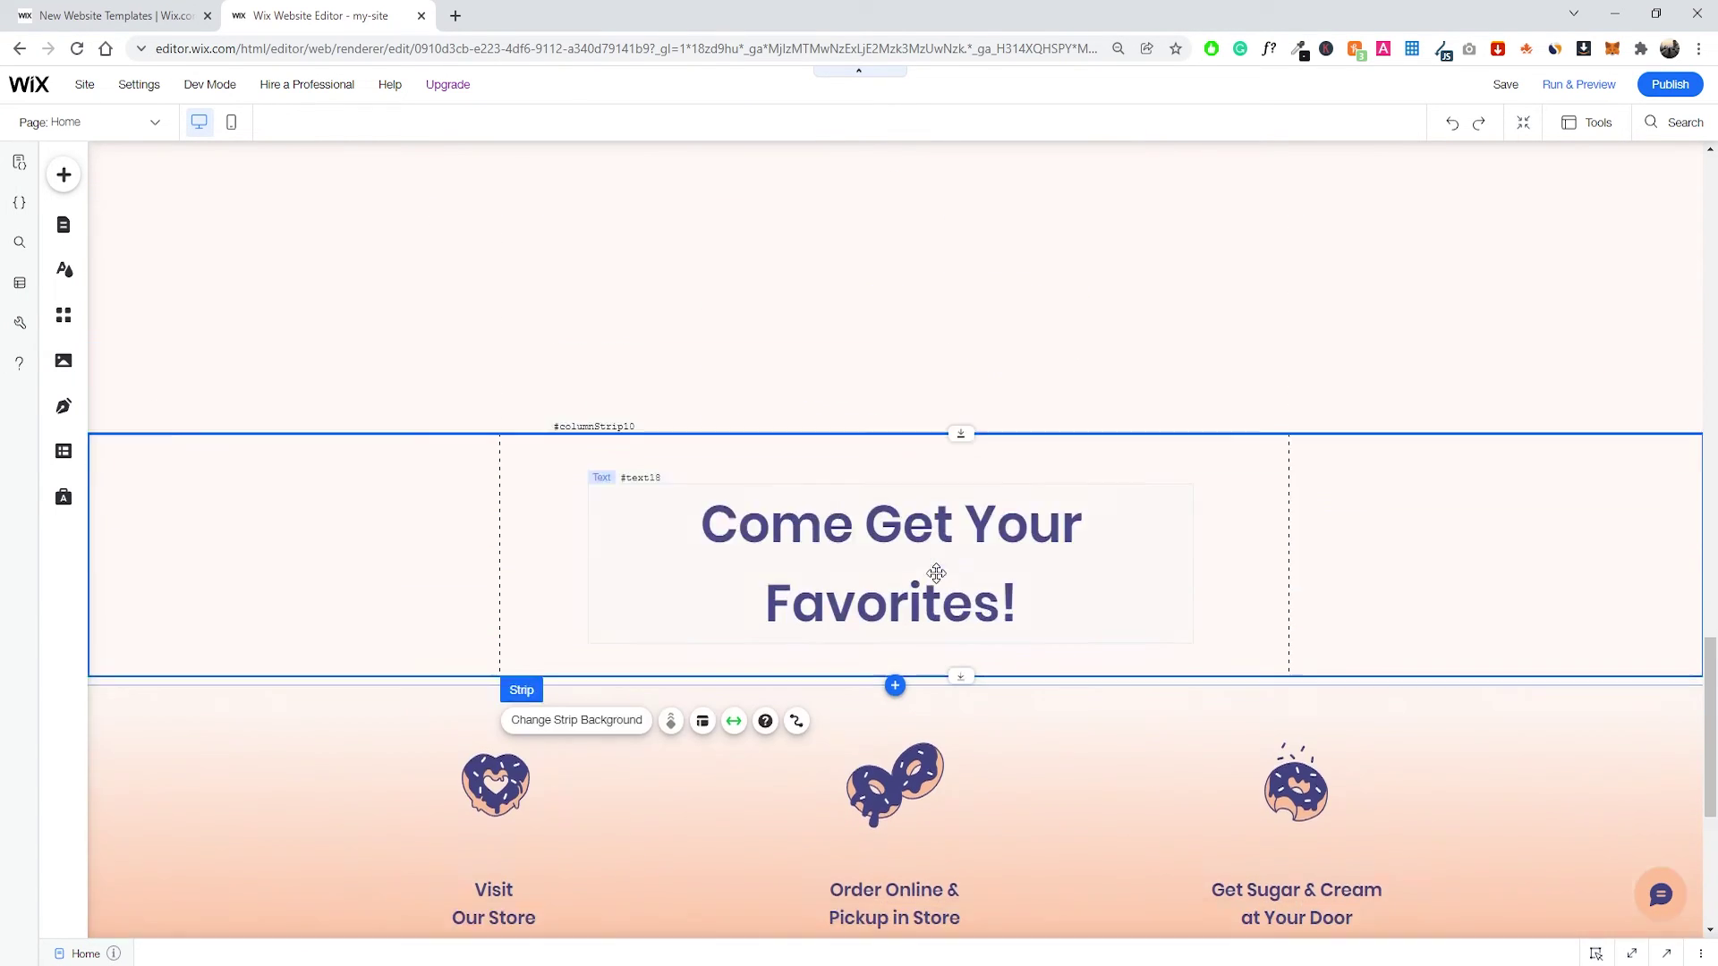
Examine the empty area between the "Order Now" button and the "Come Get Your Favorites!" strip.
scroll(936, 530, "down", 4)
scroll(935, 530, "up", 3)
scroll(963, 533, "up", 6)
left_click(909, 525)
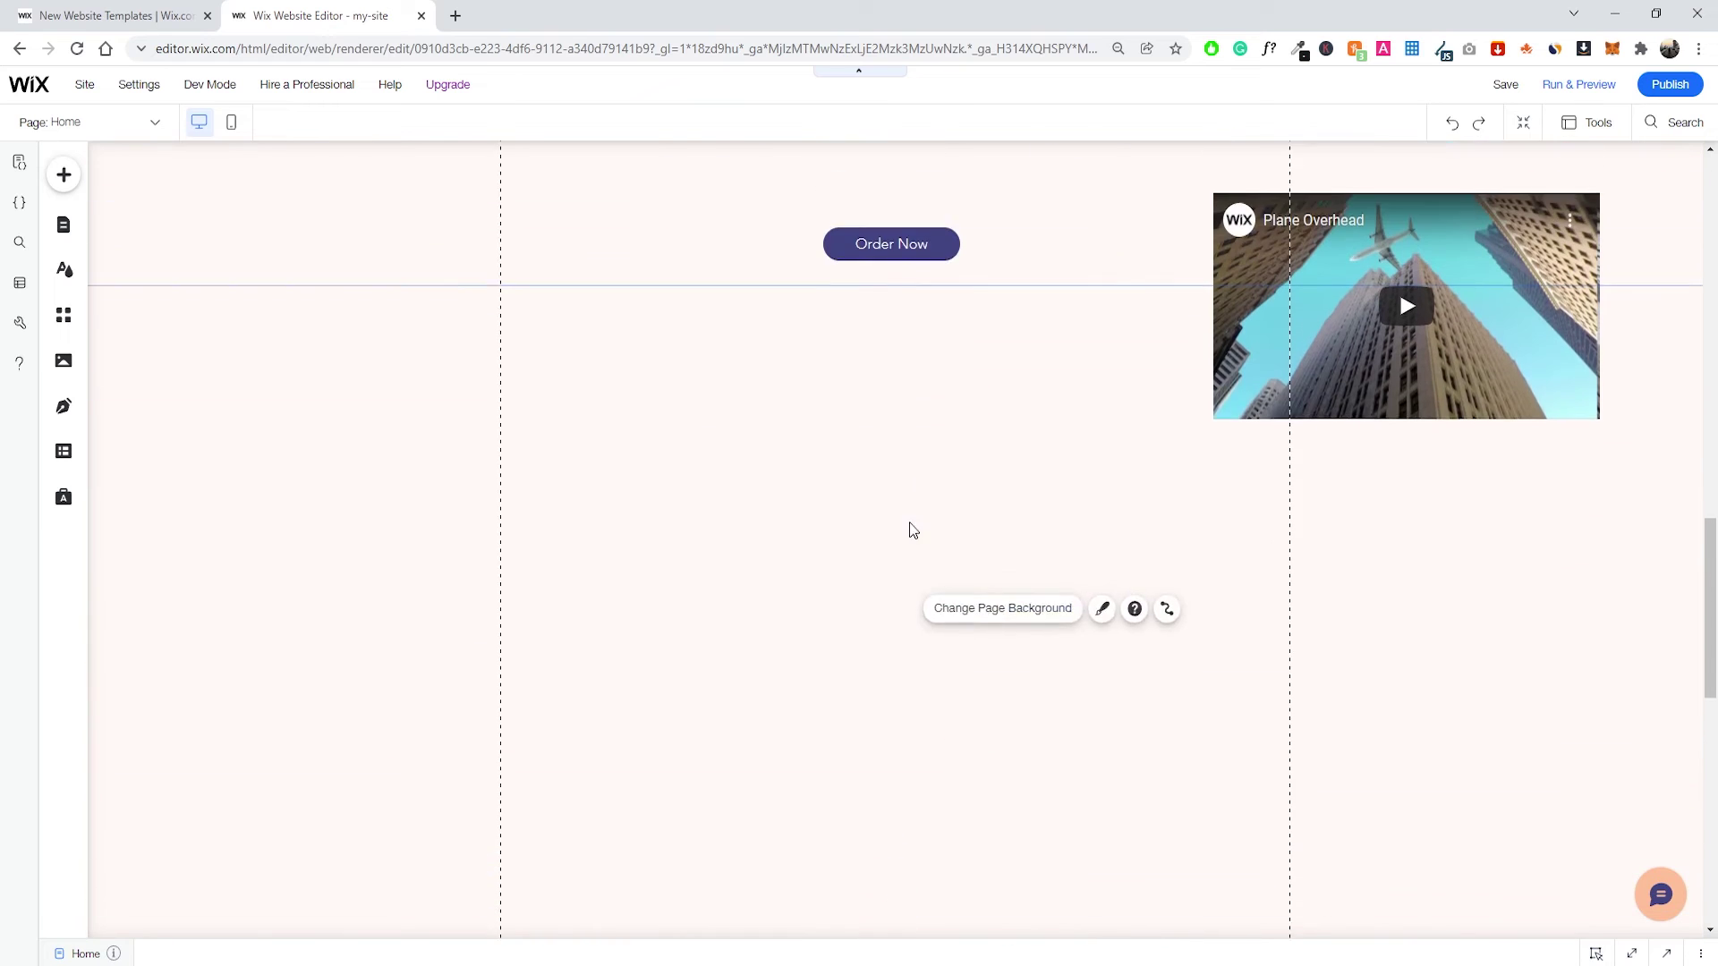
scroll(916, 475, "down", 3)
scroll(877, 452, "up", 2)
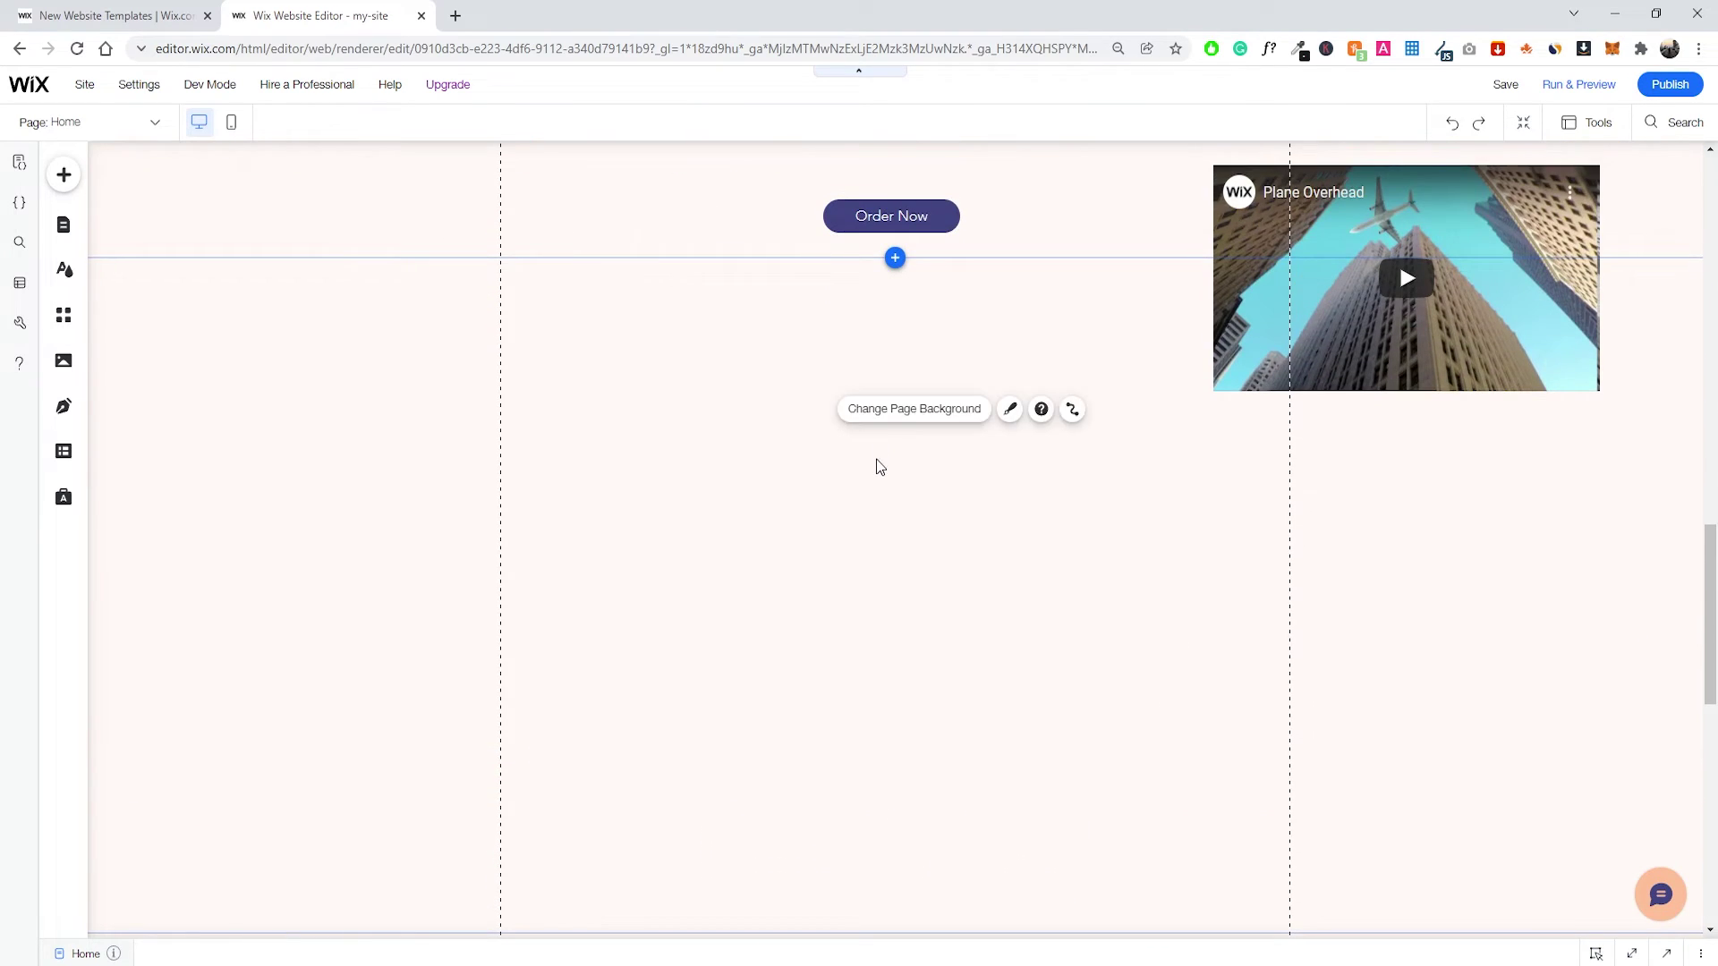
scroll(875, 465, "down", 4)
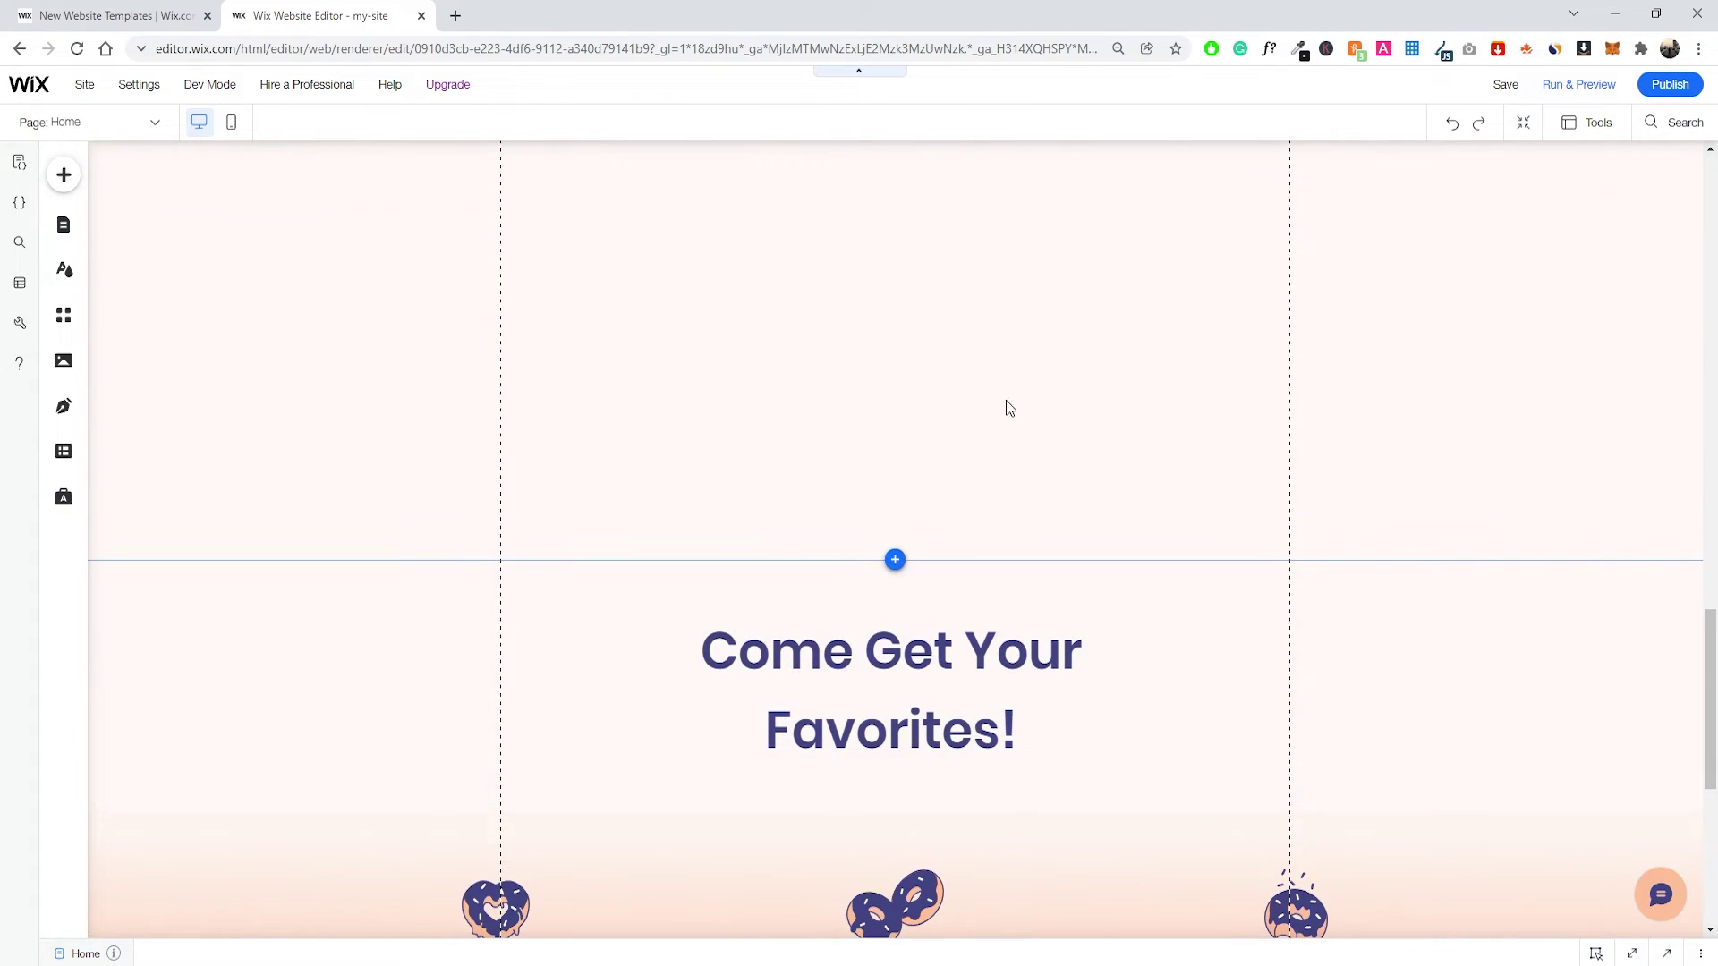
scroll(999, 537, "up", 10)
scroll(977, 531, "down", 10)
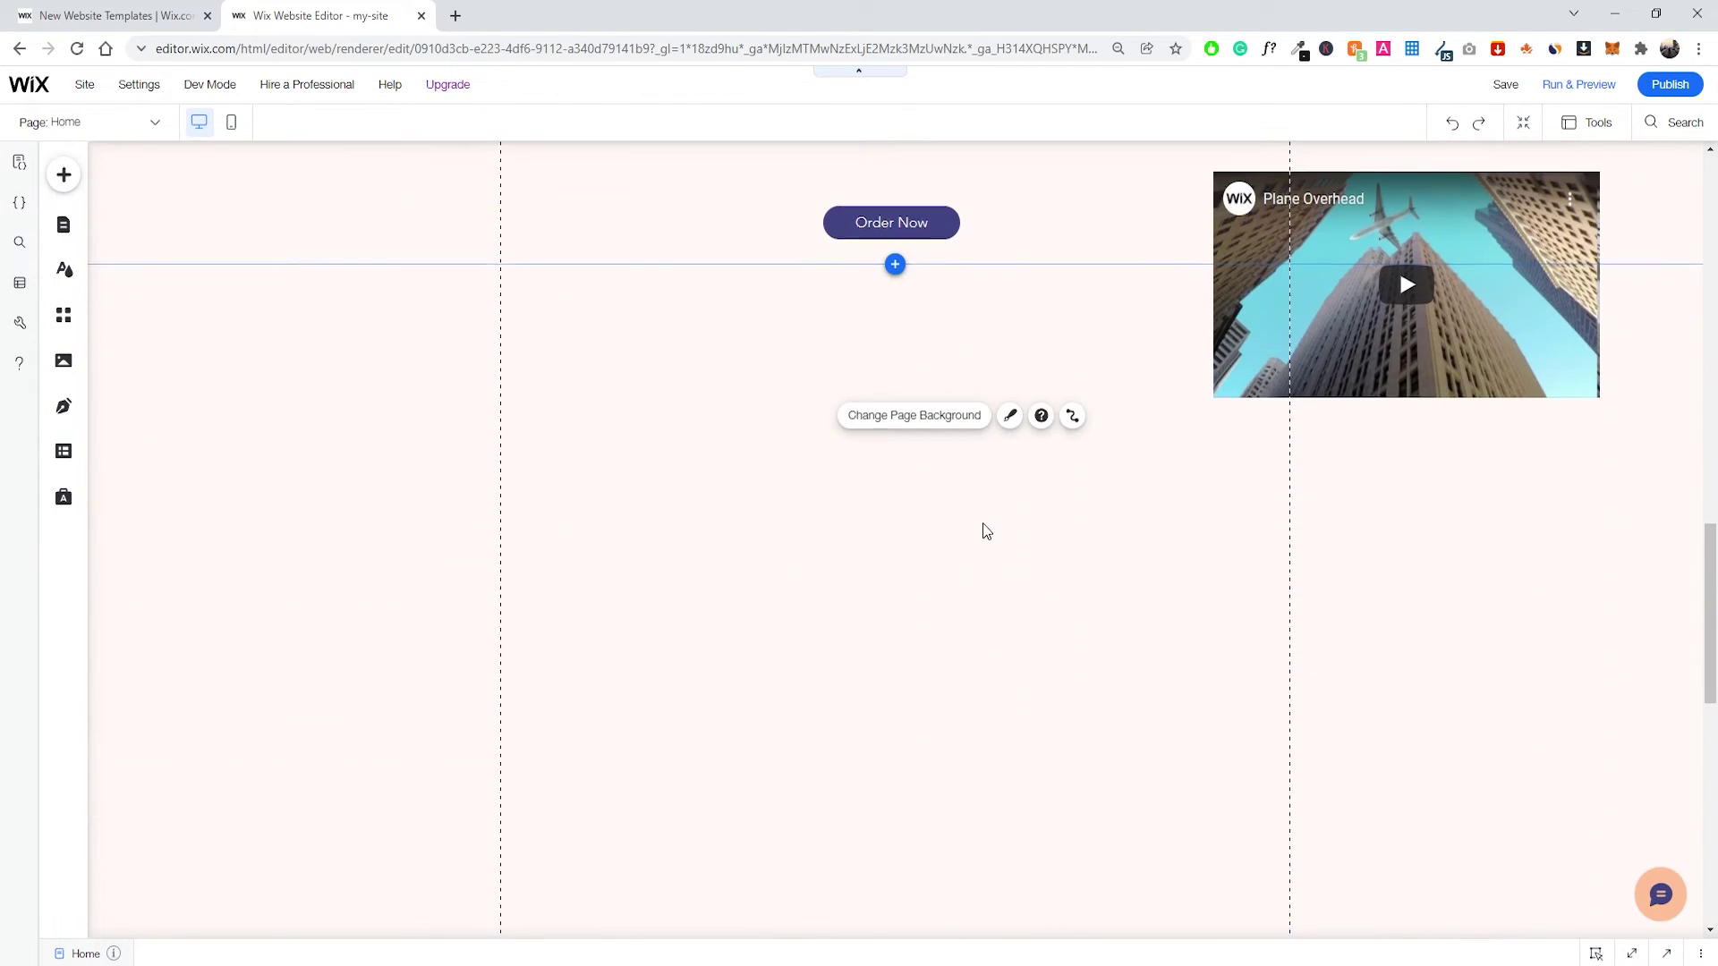
scroll(981, 514, "down", 1)
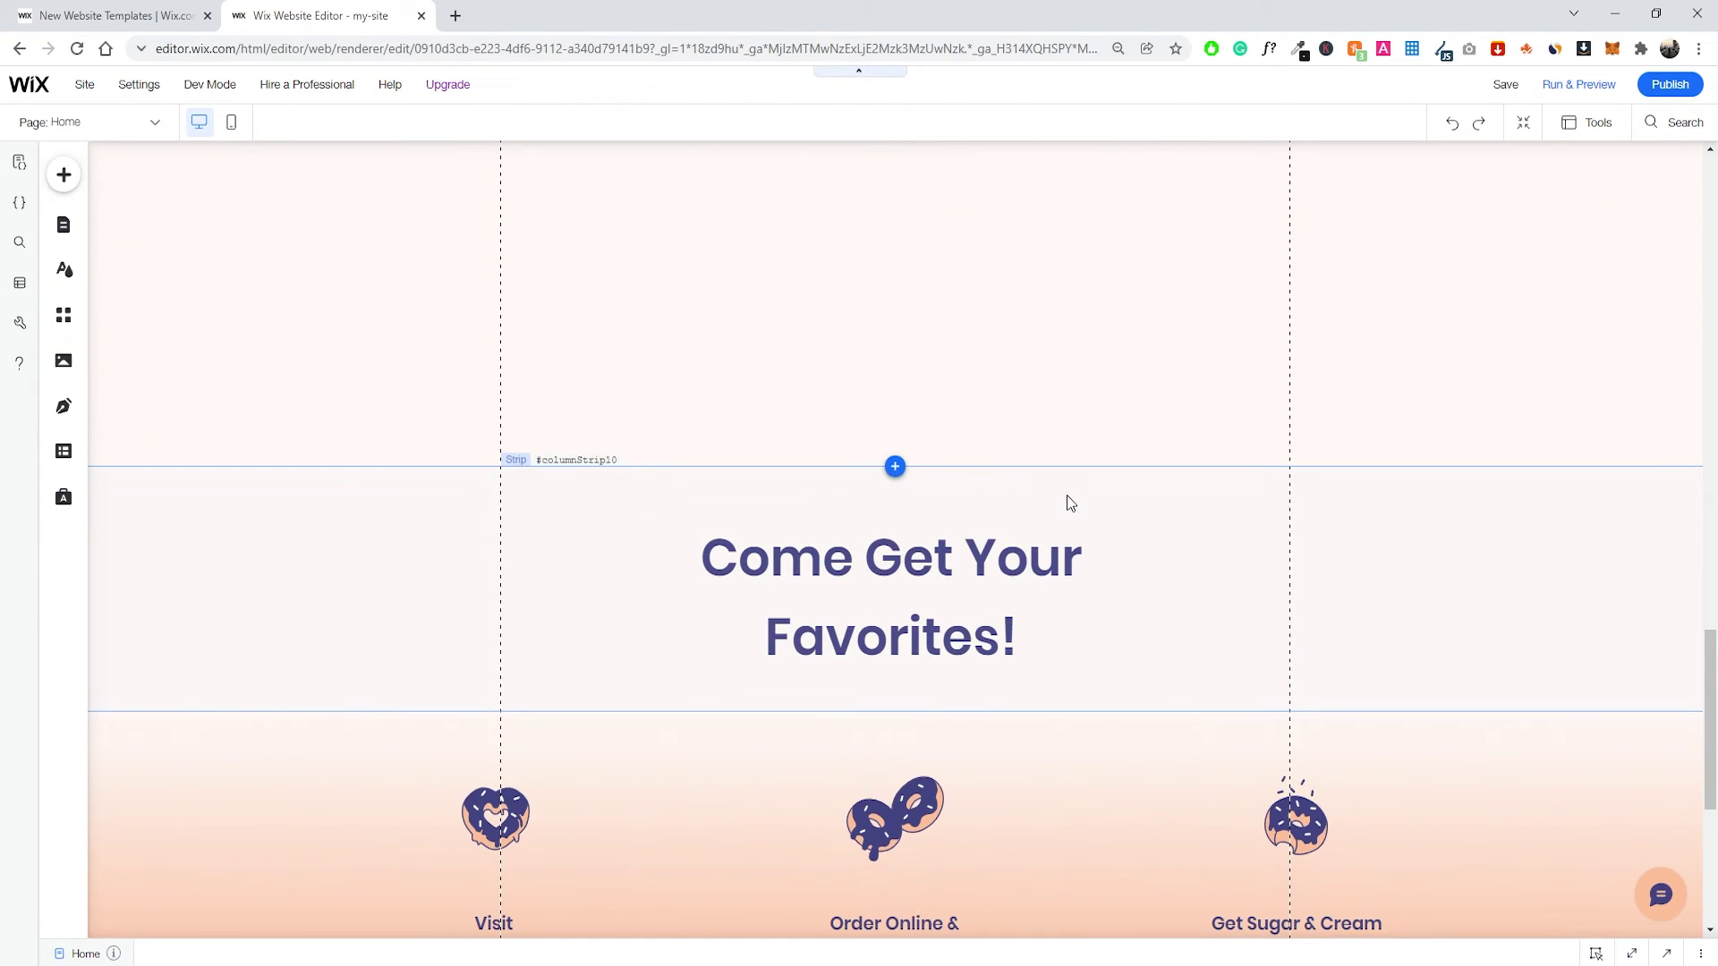
Duplicate the "Come Get Your Favorites!" strip and move the copy above the original.
left_click(926, 483)
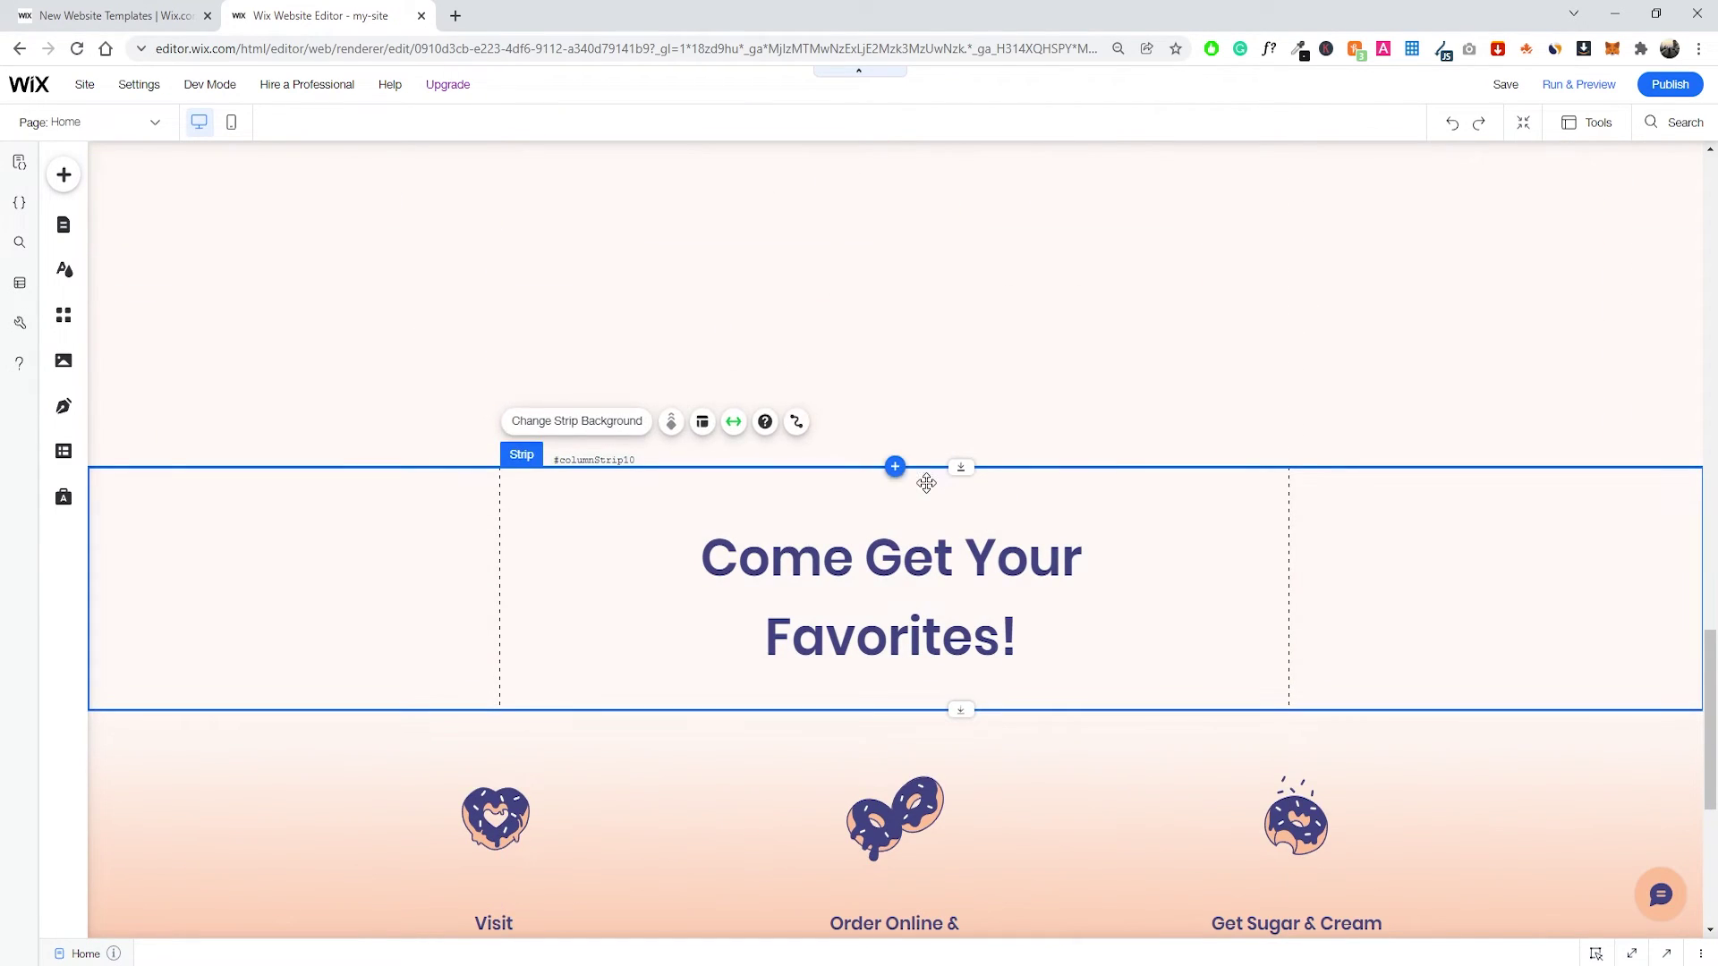
right_click(1100, 485)
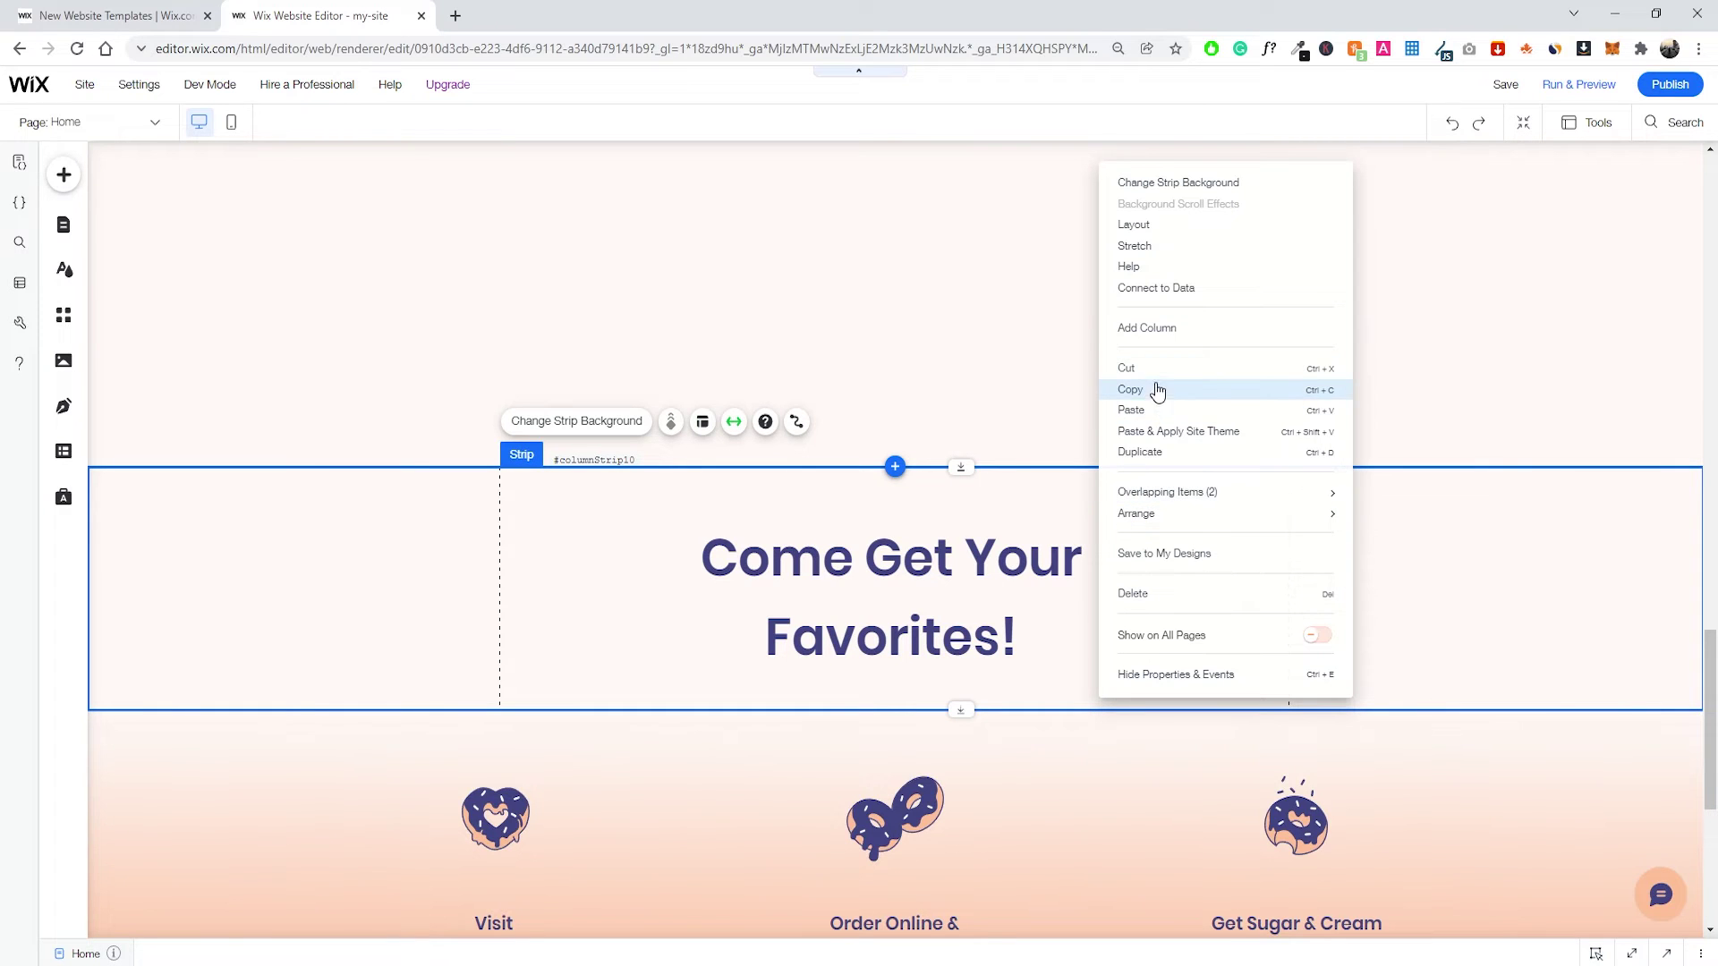
left_click(1140, 453)
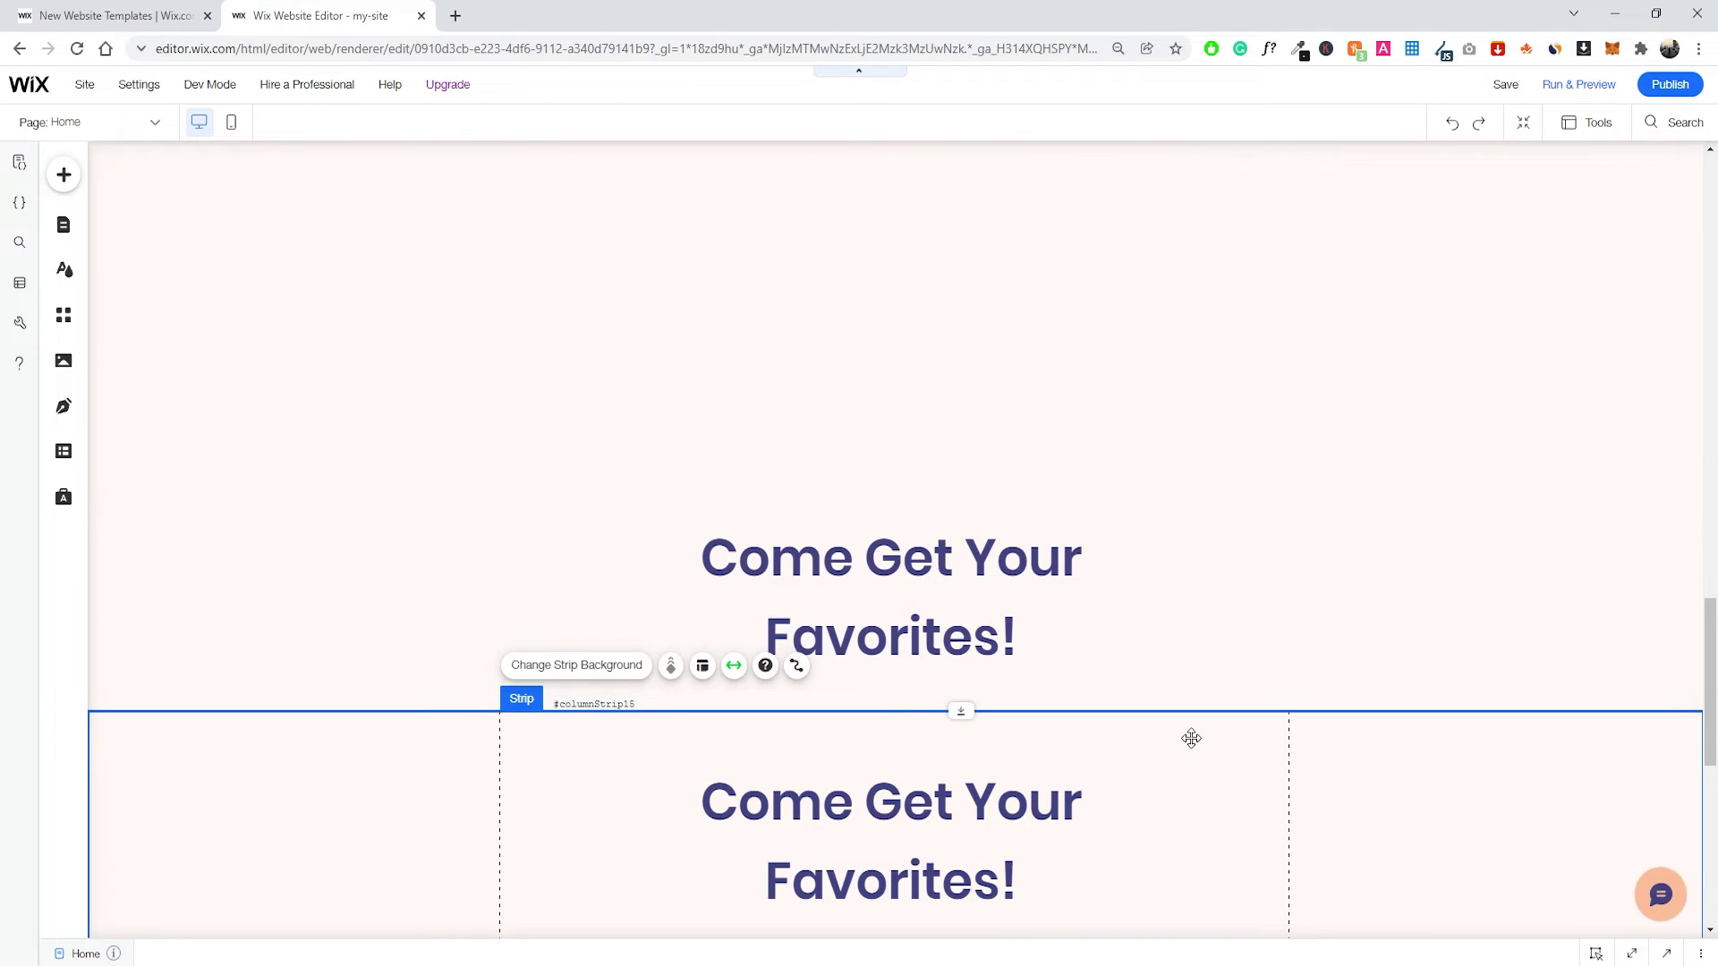
left_click_drag(1189, 736, 1163, 180)
Move the original "Come Get Your Favorites!" strip down to sit directly above the donut icons strip.
scroll(1186, 419, "down", 2)
left_click(1097, 335)
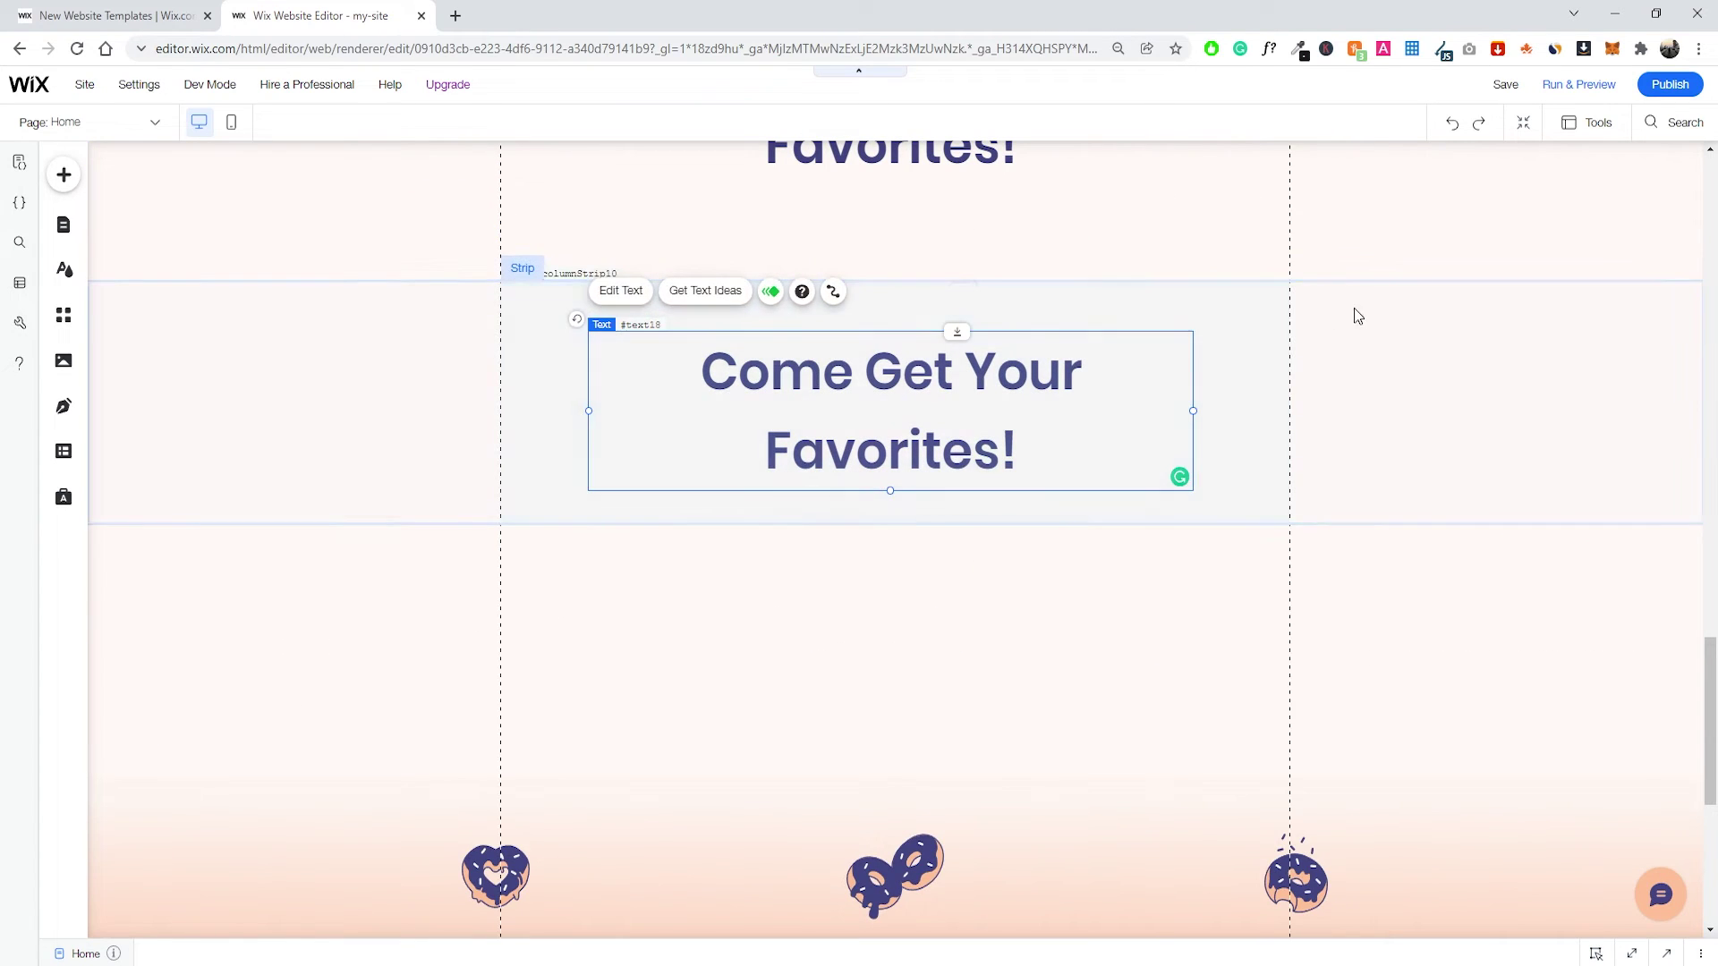
left_click(1082, 303)
left_click_drag(975, 280, 1169, 599)
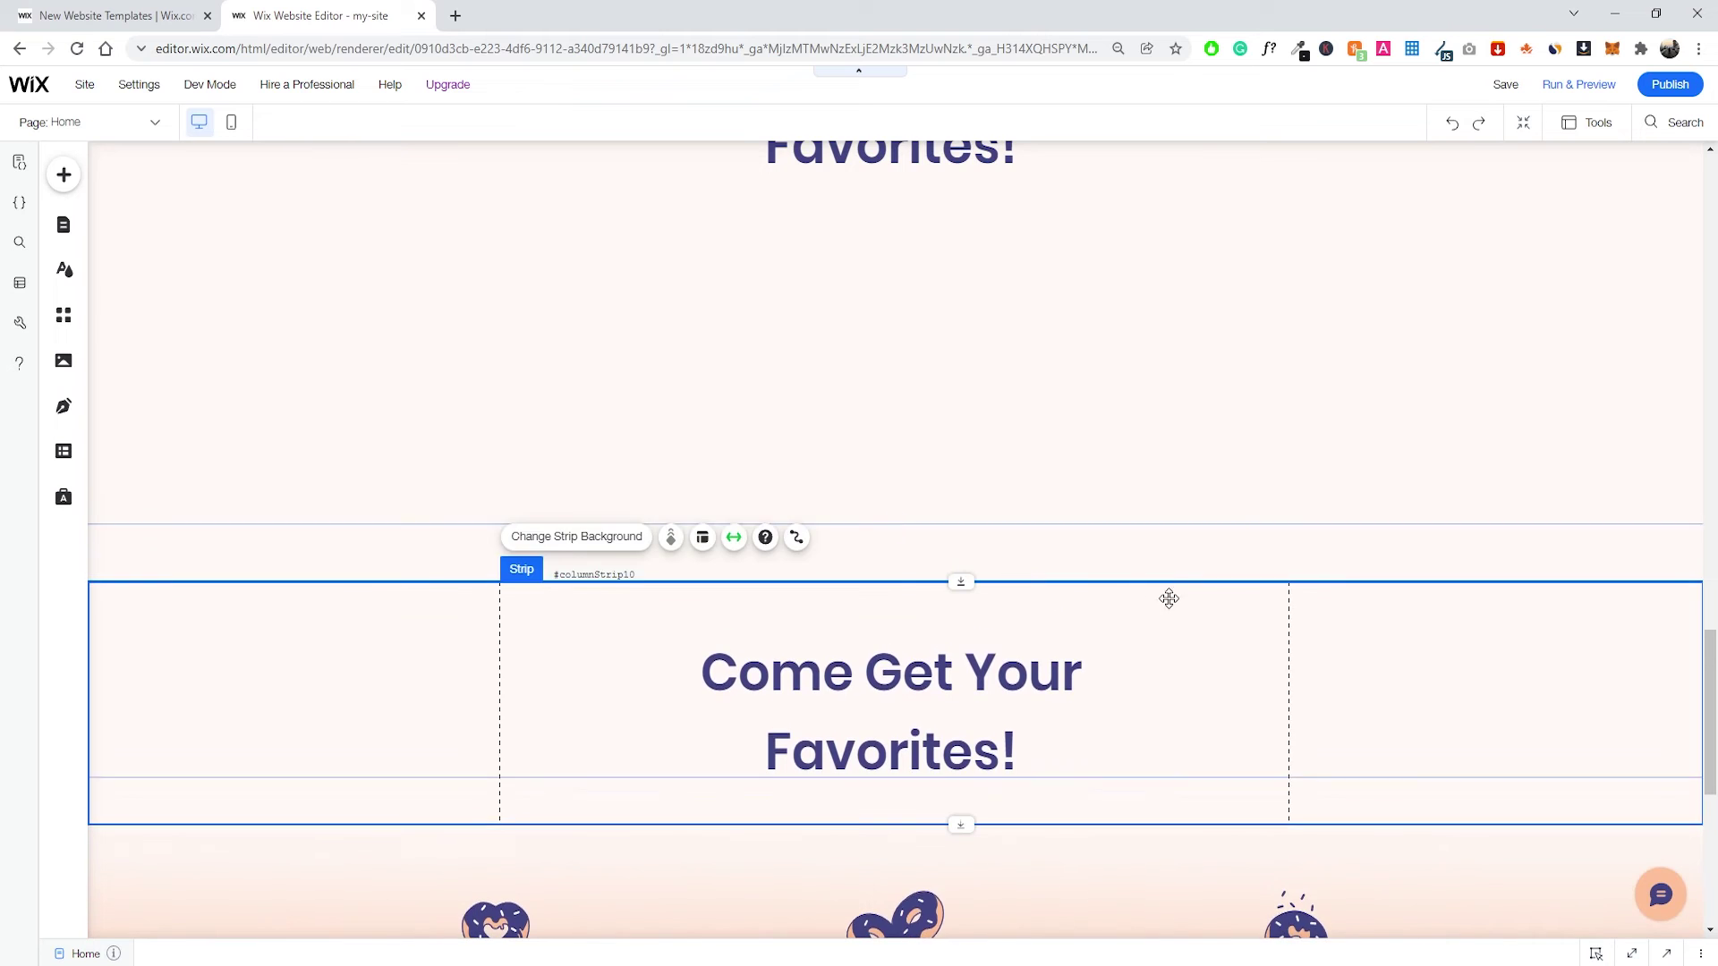
Select the duplicated "Come Get Your Favorites!" strip and move it up closer to the video player.
scroll(1093, 733, "down", 5)
scroll(1107, 717, "up", 6)
scroll(1114, 702, "up", 5)
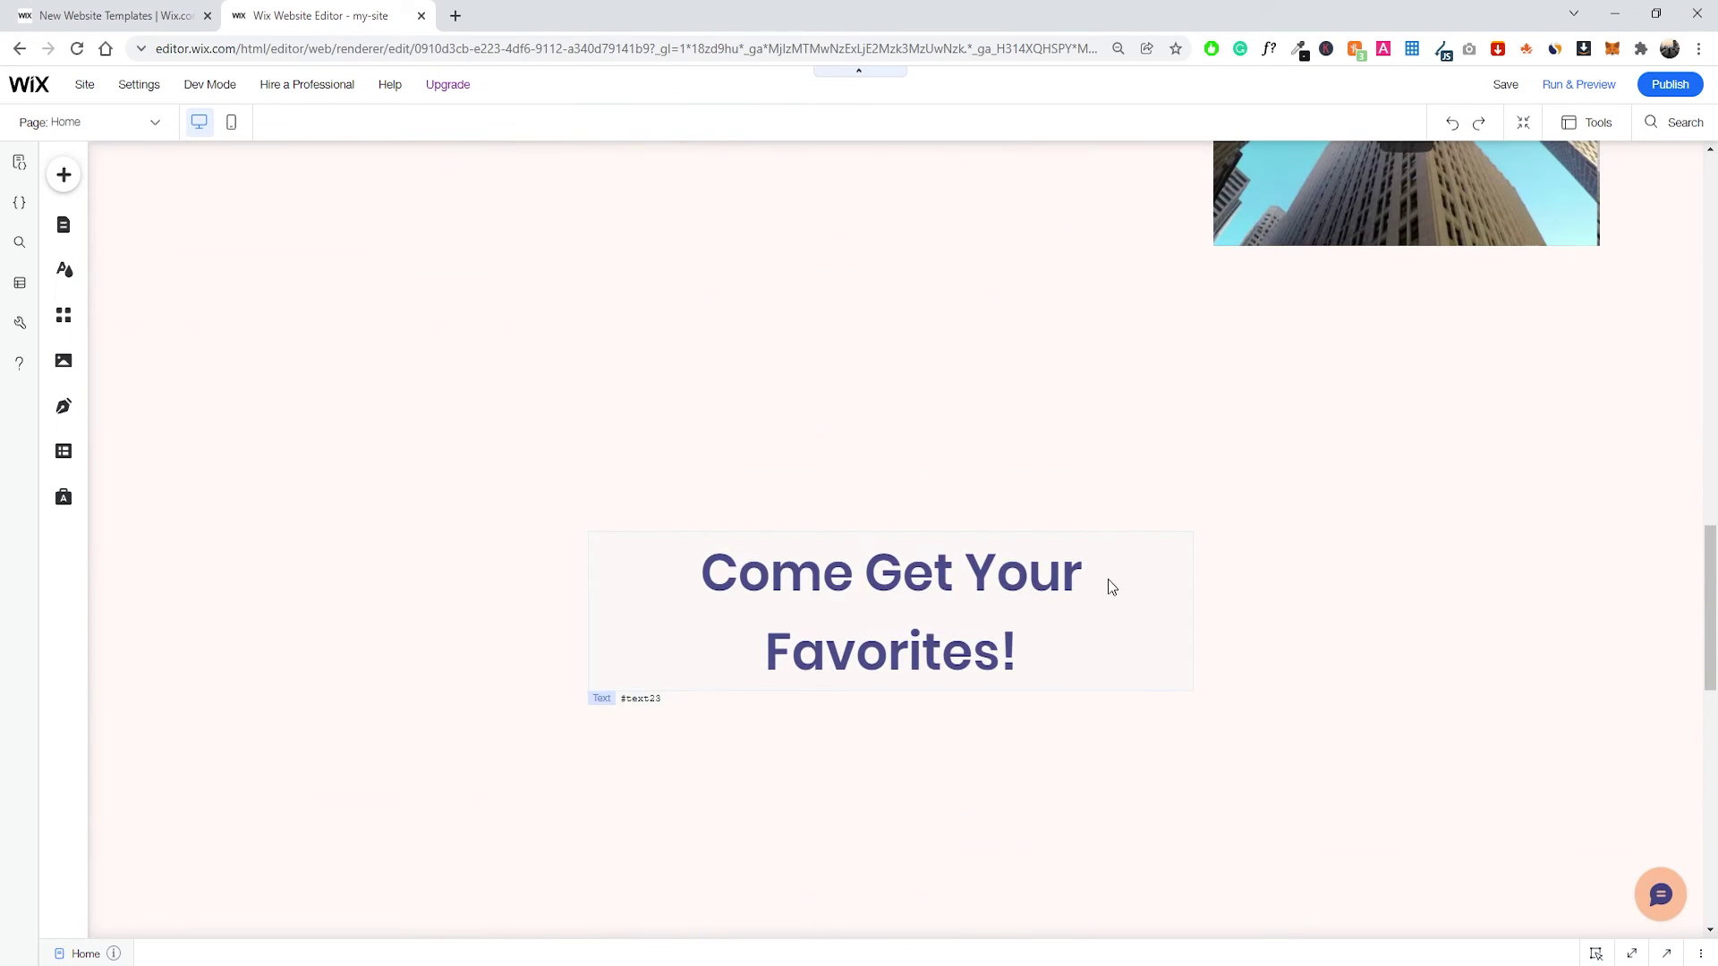
left_click(1112, 572)
left_click(1201, 516)
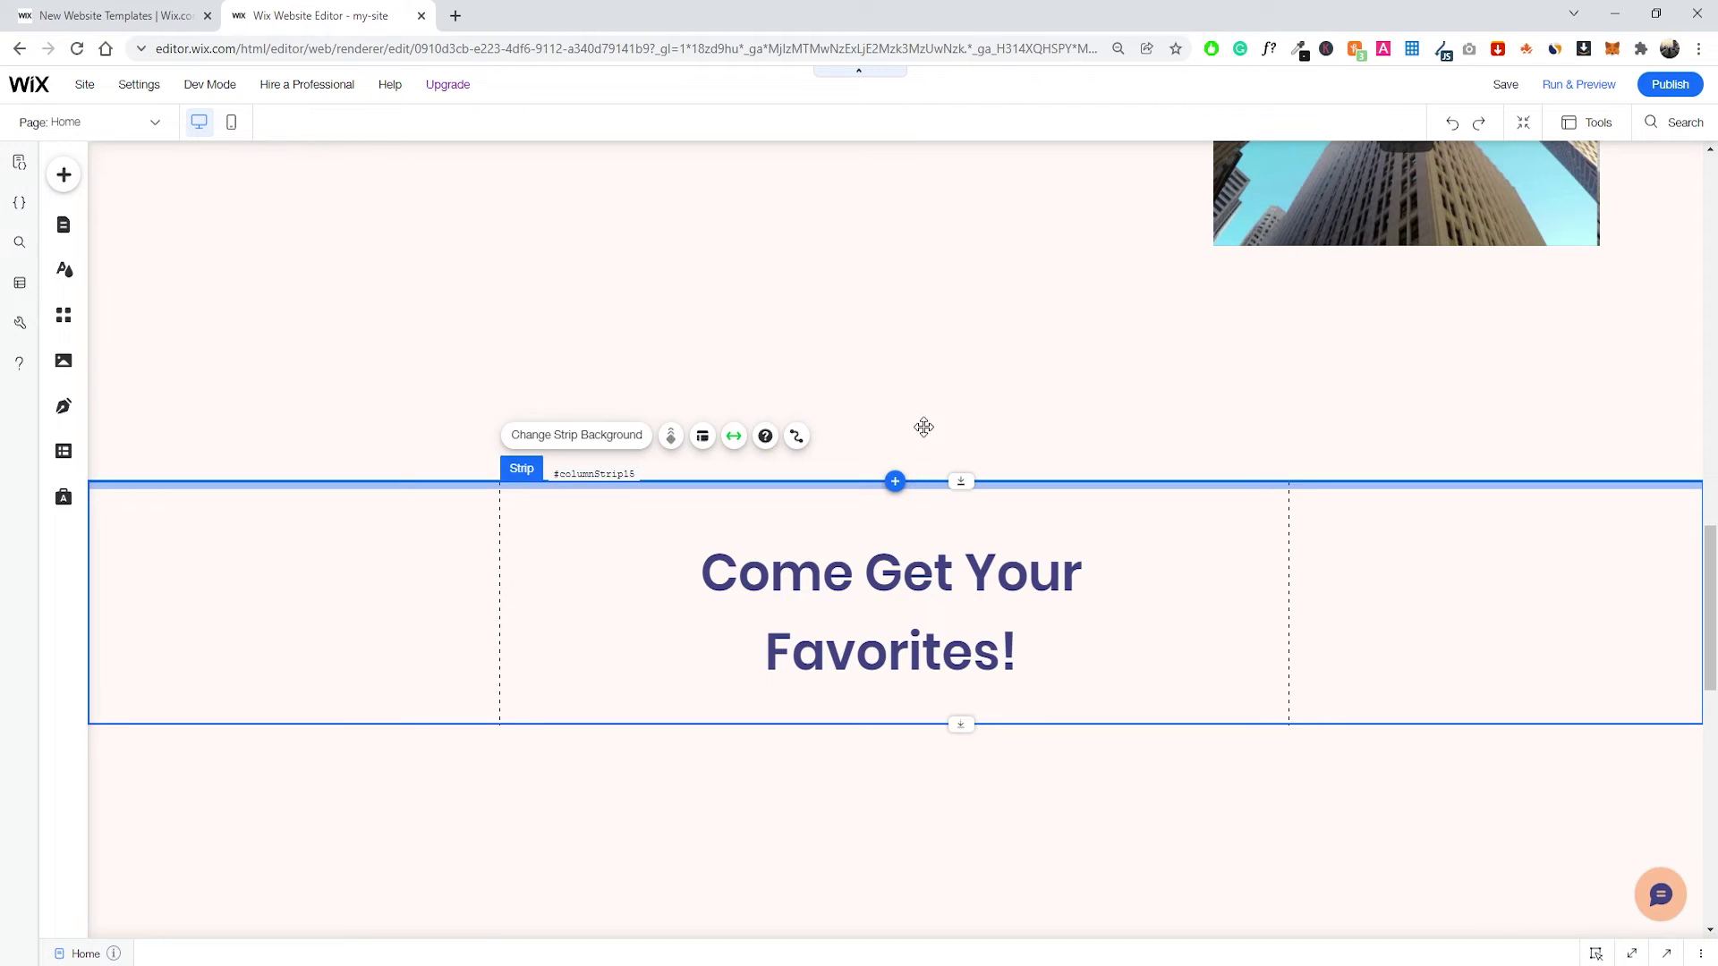
left_click_drag(923, 427, 918, 342)
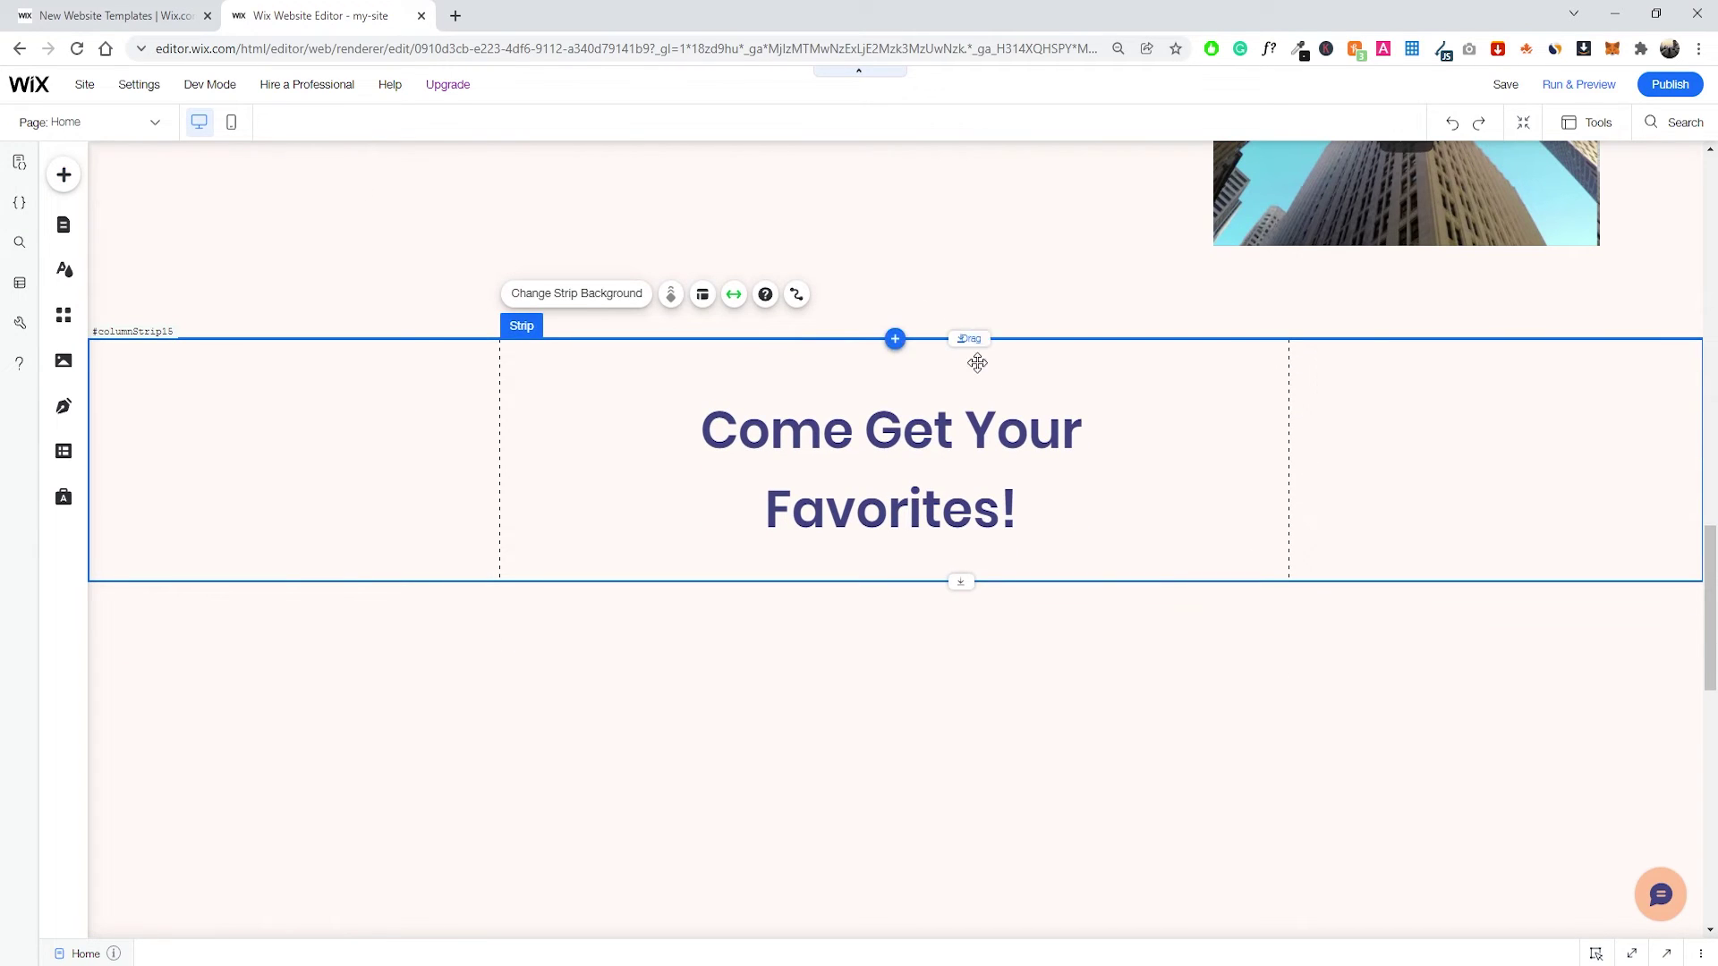
Move the video player from beside the "Order Now" button to the empty area below the duplicated heading strip.
scroll(1028, 465, "up", 3)
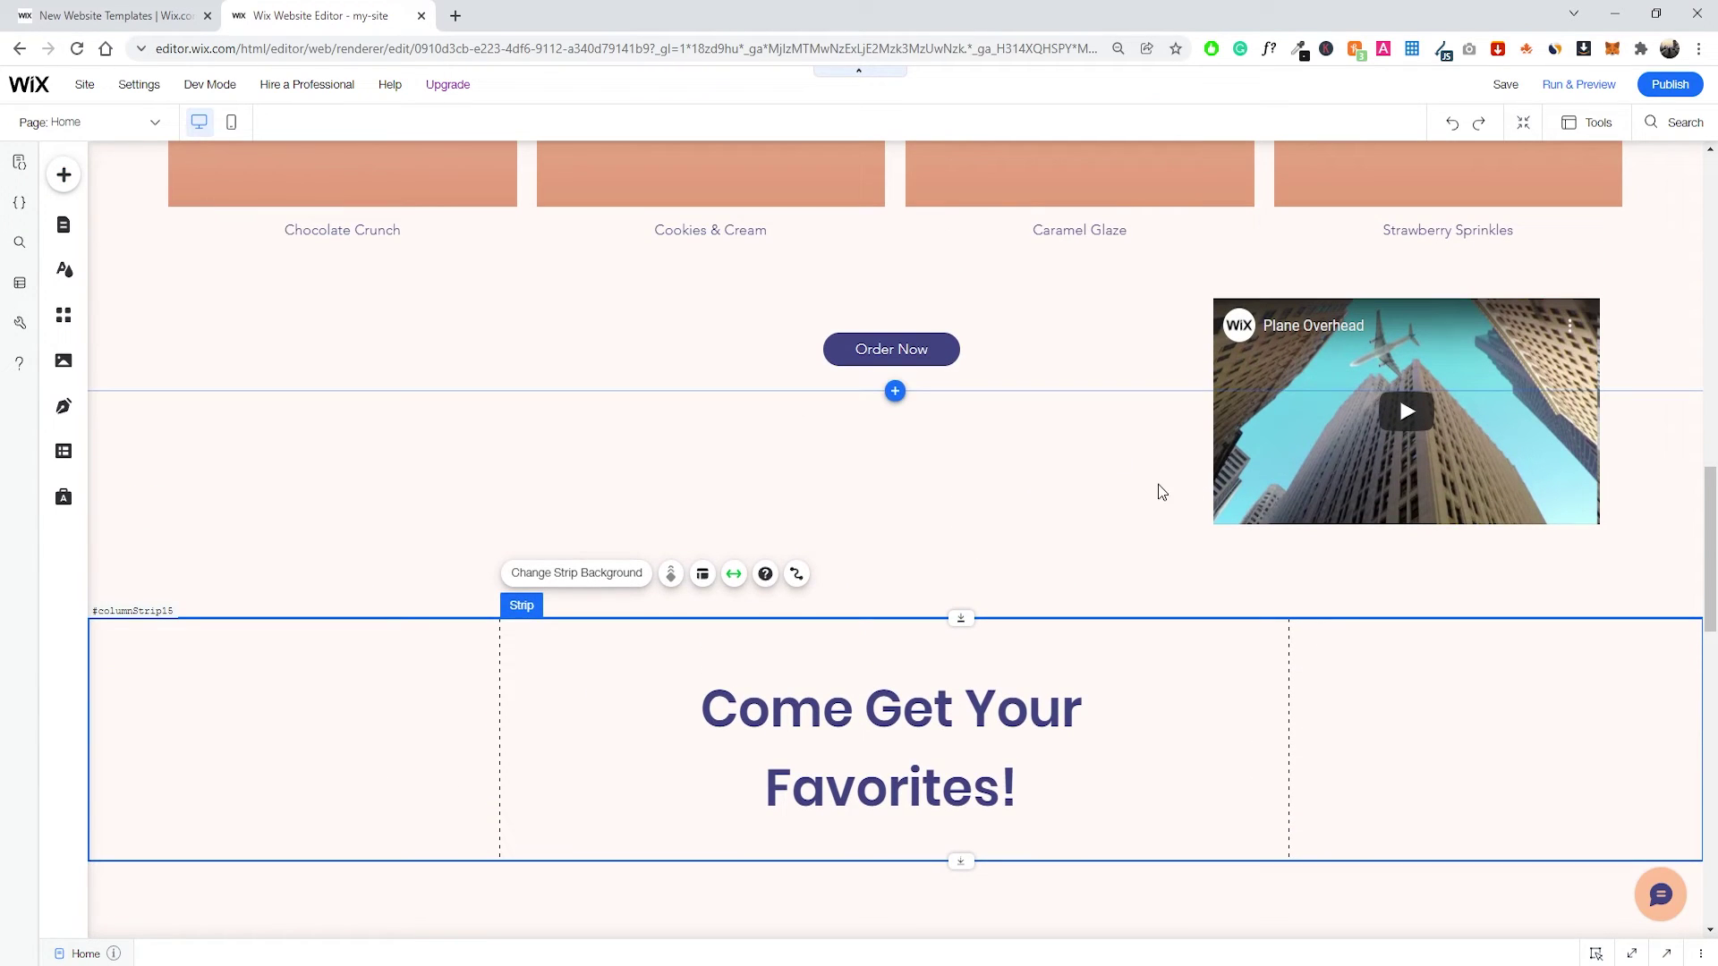
scroll(1193, 498, "down", 1)
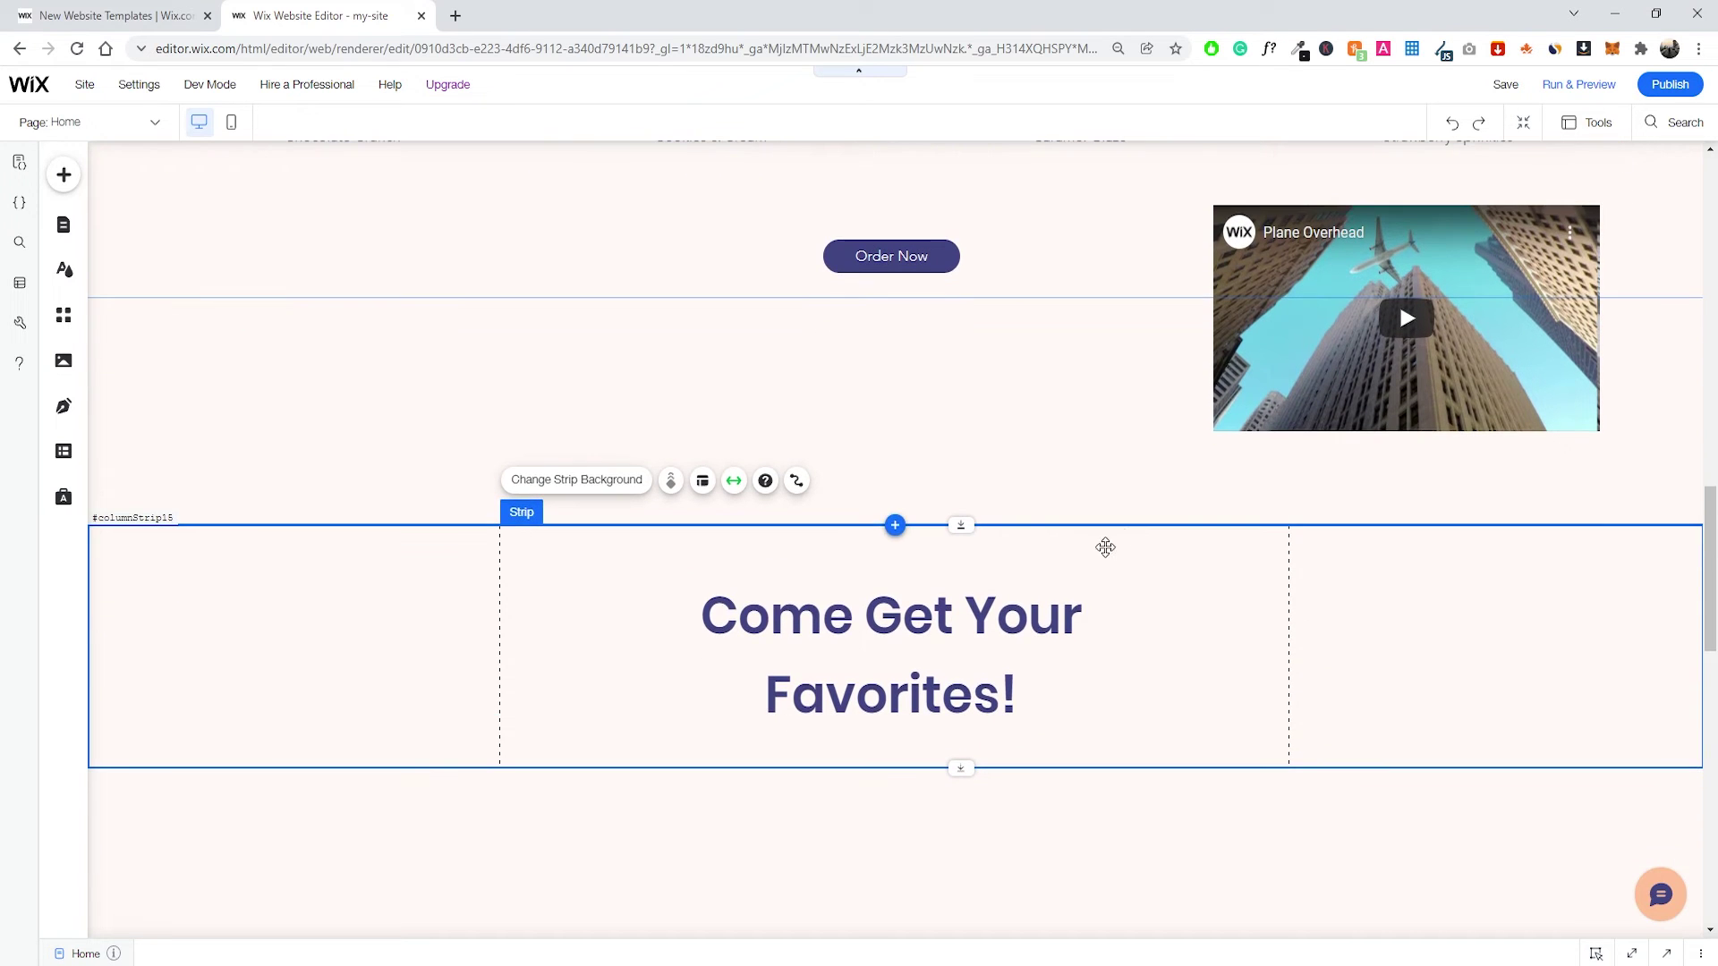
scroll(975, 621, "down", 1)
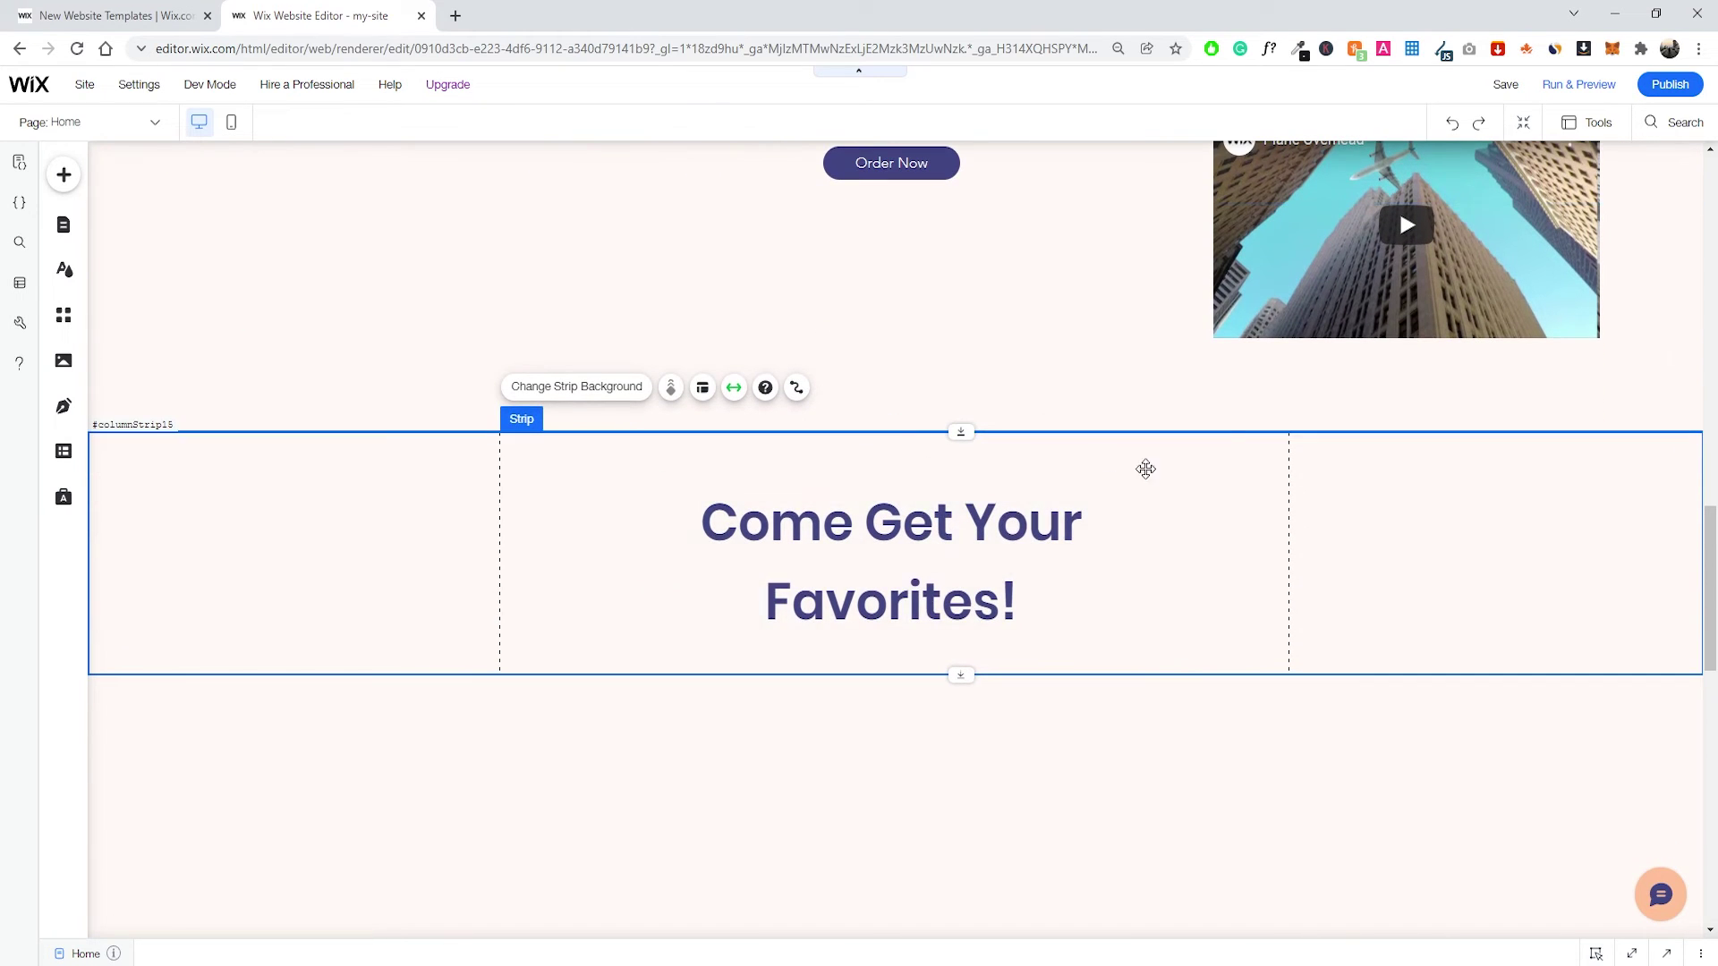
left_click(1309, 303)
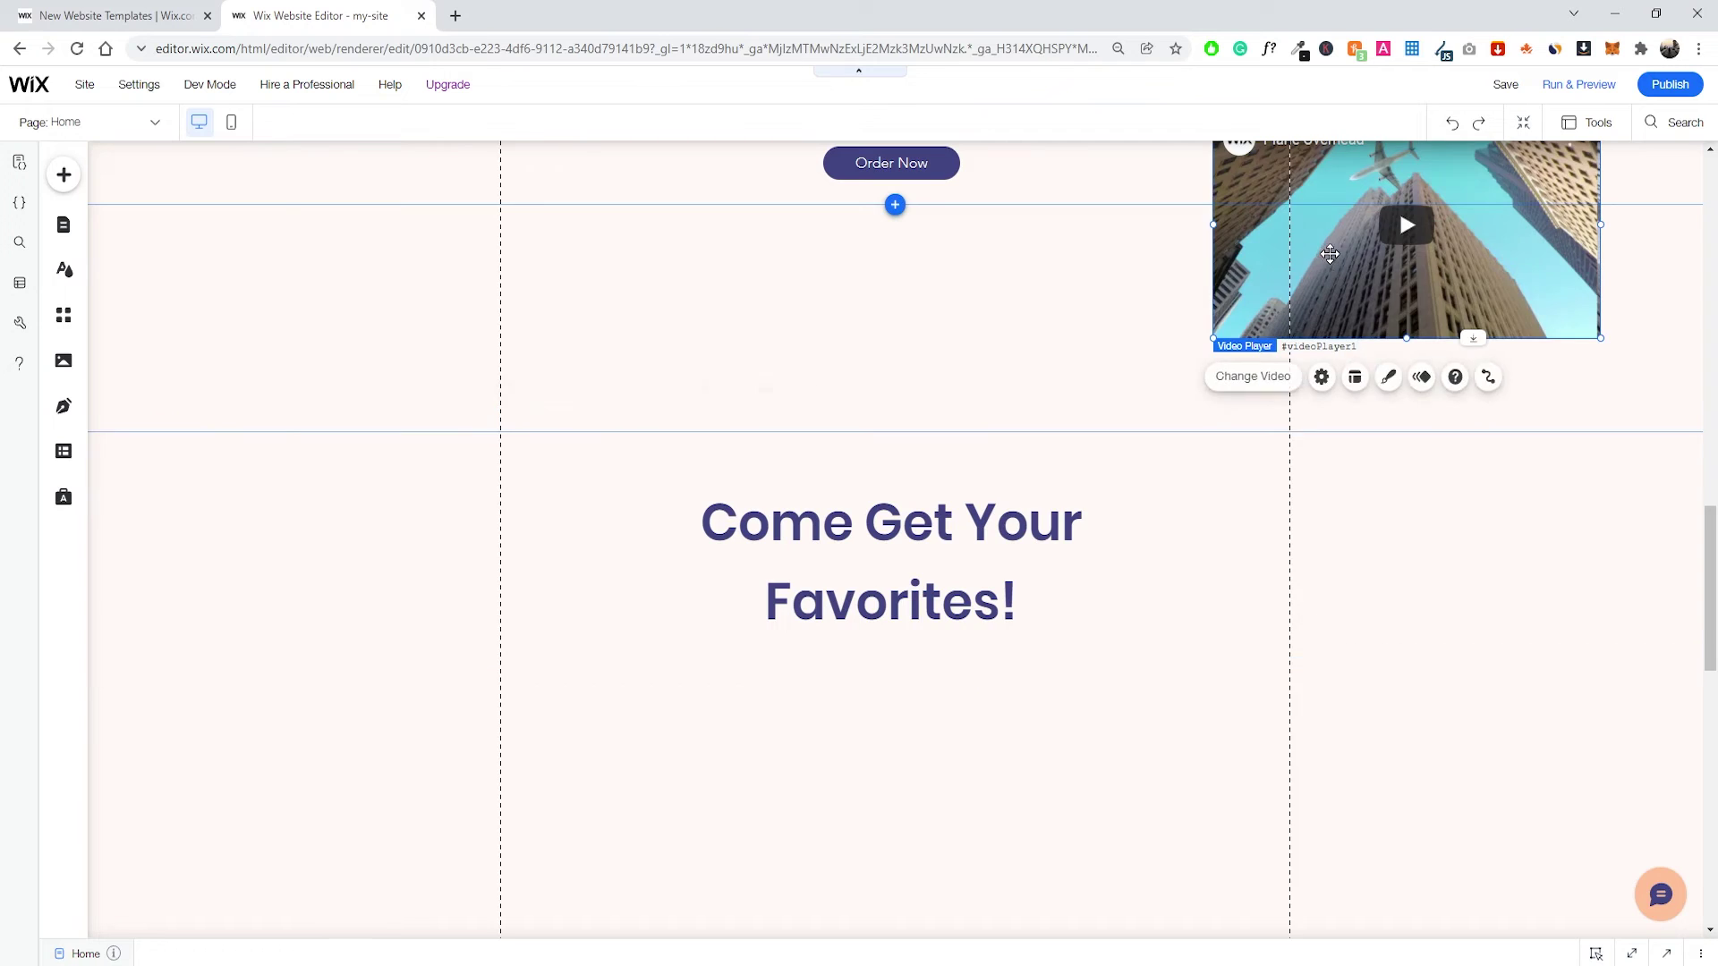
left_click_drag(1309, 303, 1077, 729)
Move the duplicated "Come Get Your Favorites!" strip up directly under the "Order Now" section and keep it selected.
left_click(1119, 475)
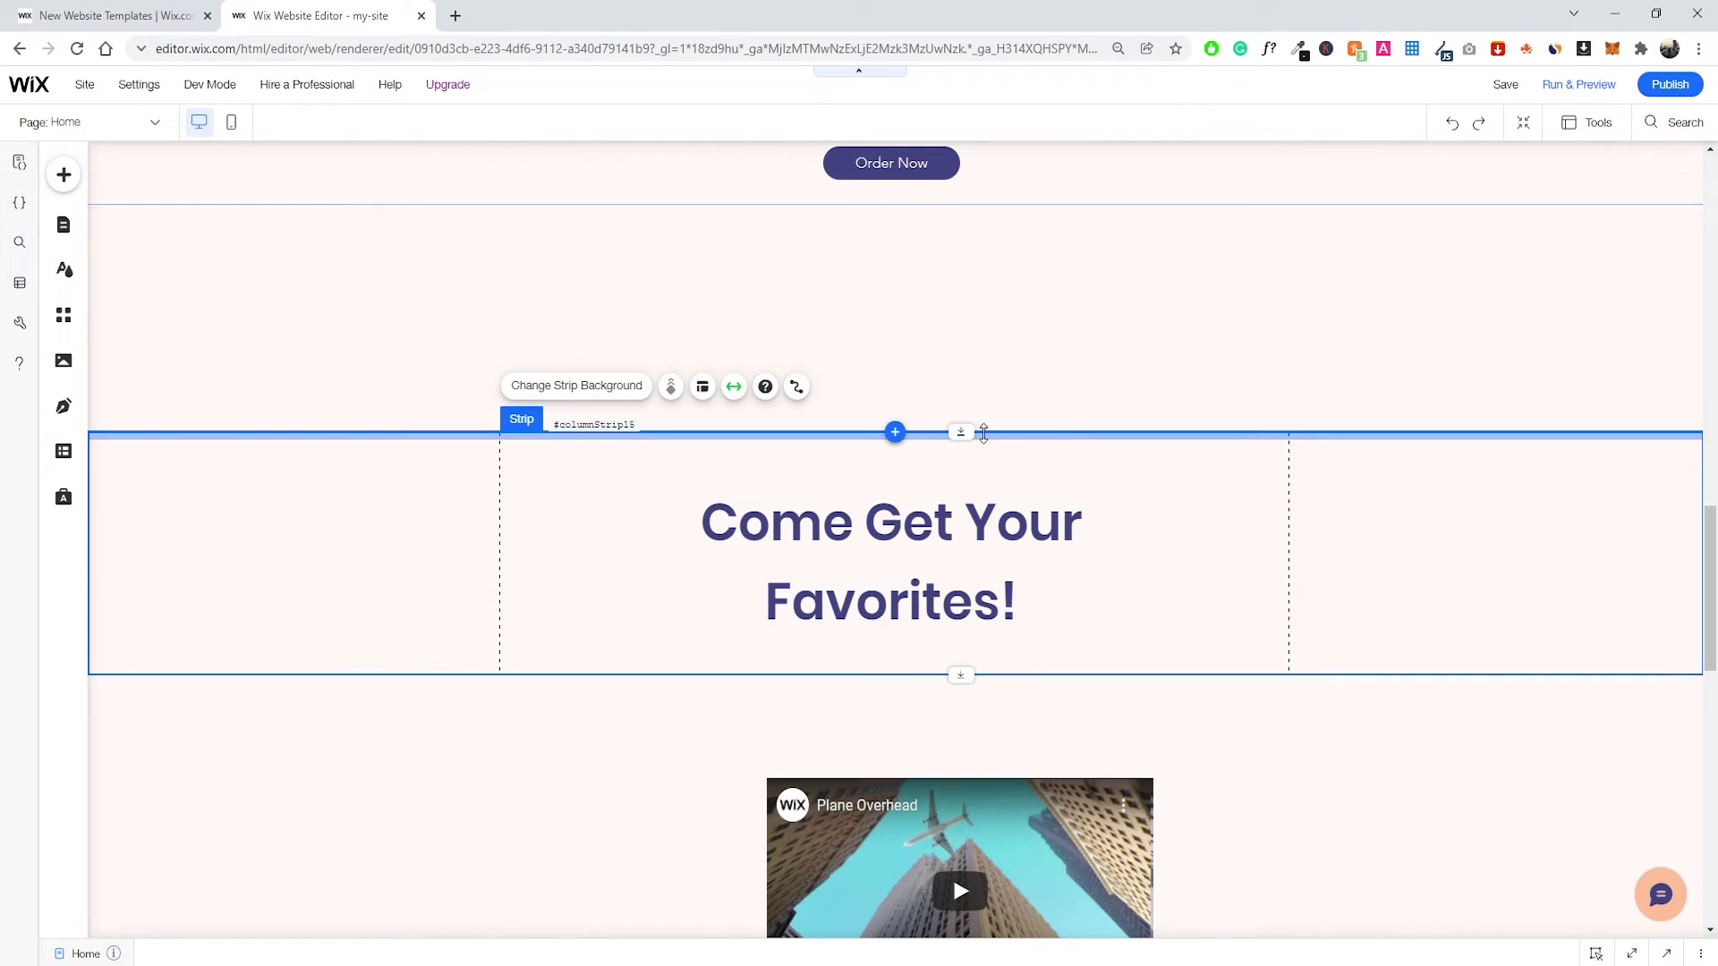
left_click_drag(964, 434, 978, 146)
scroll(1023, 275, "up", 3)
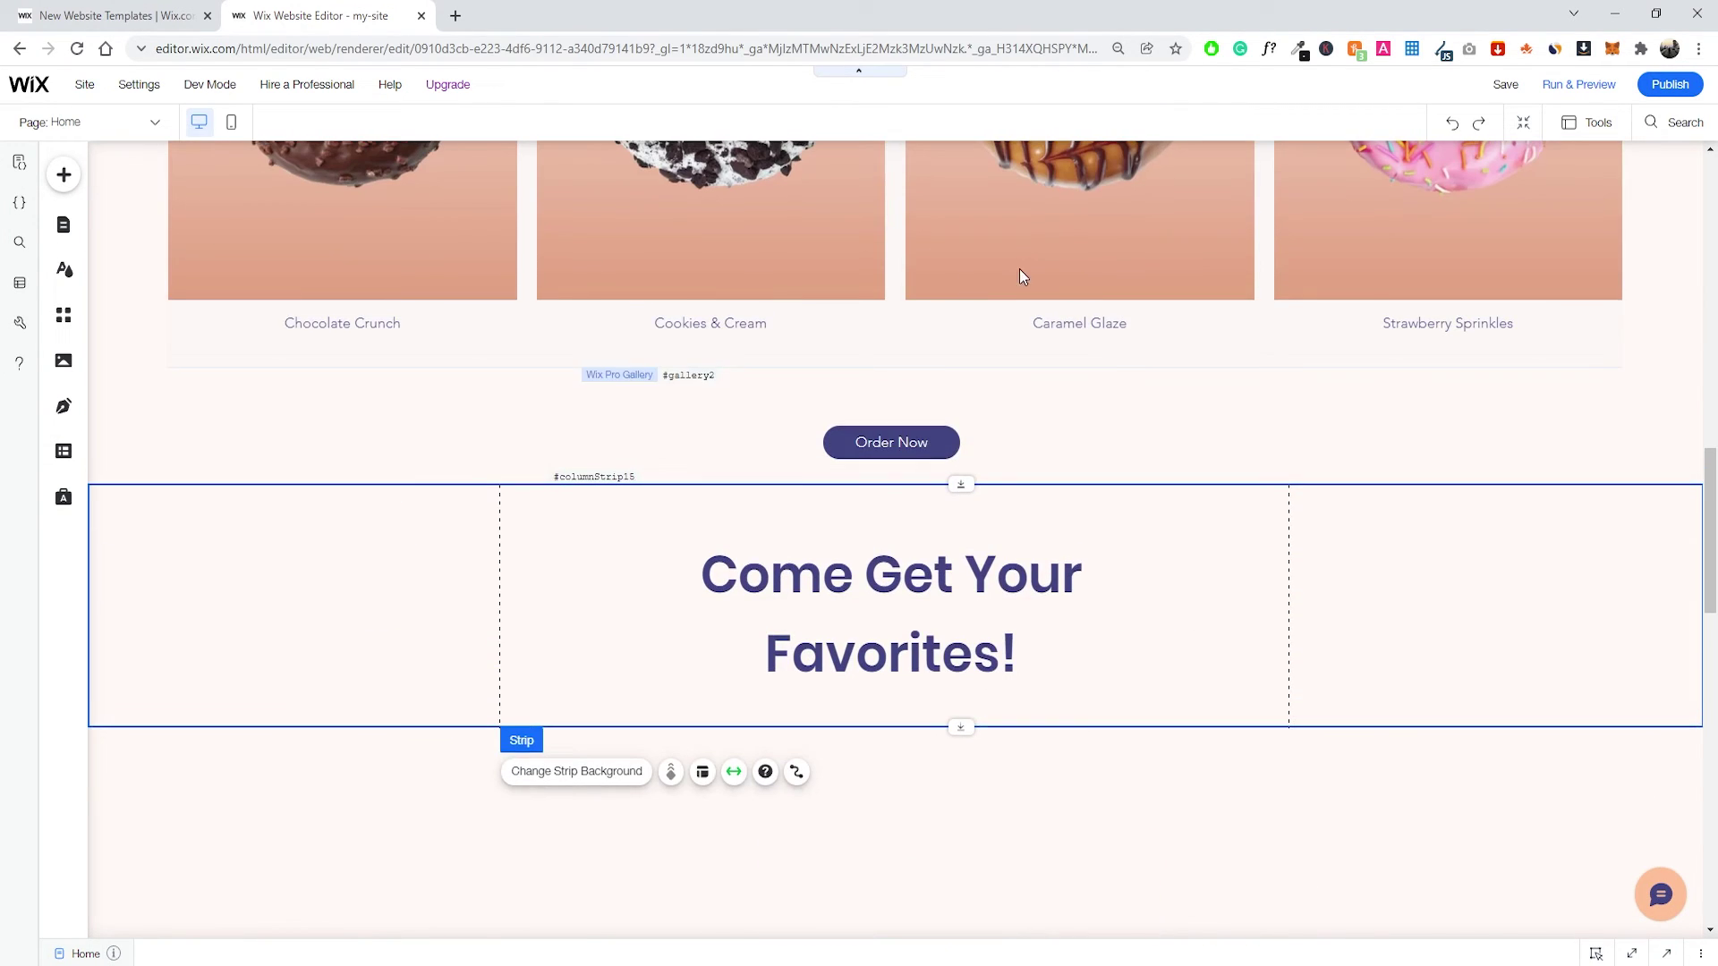
scroll(1346, 614, "up", 3)
left_click(1200, 706)
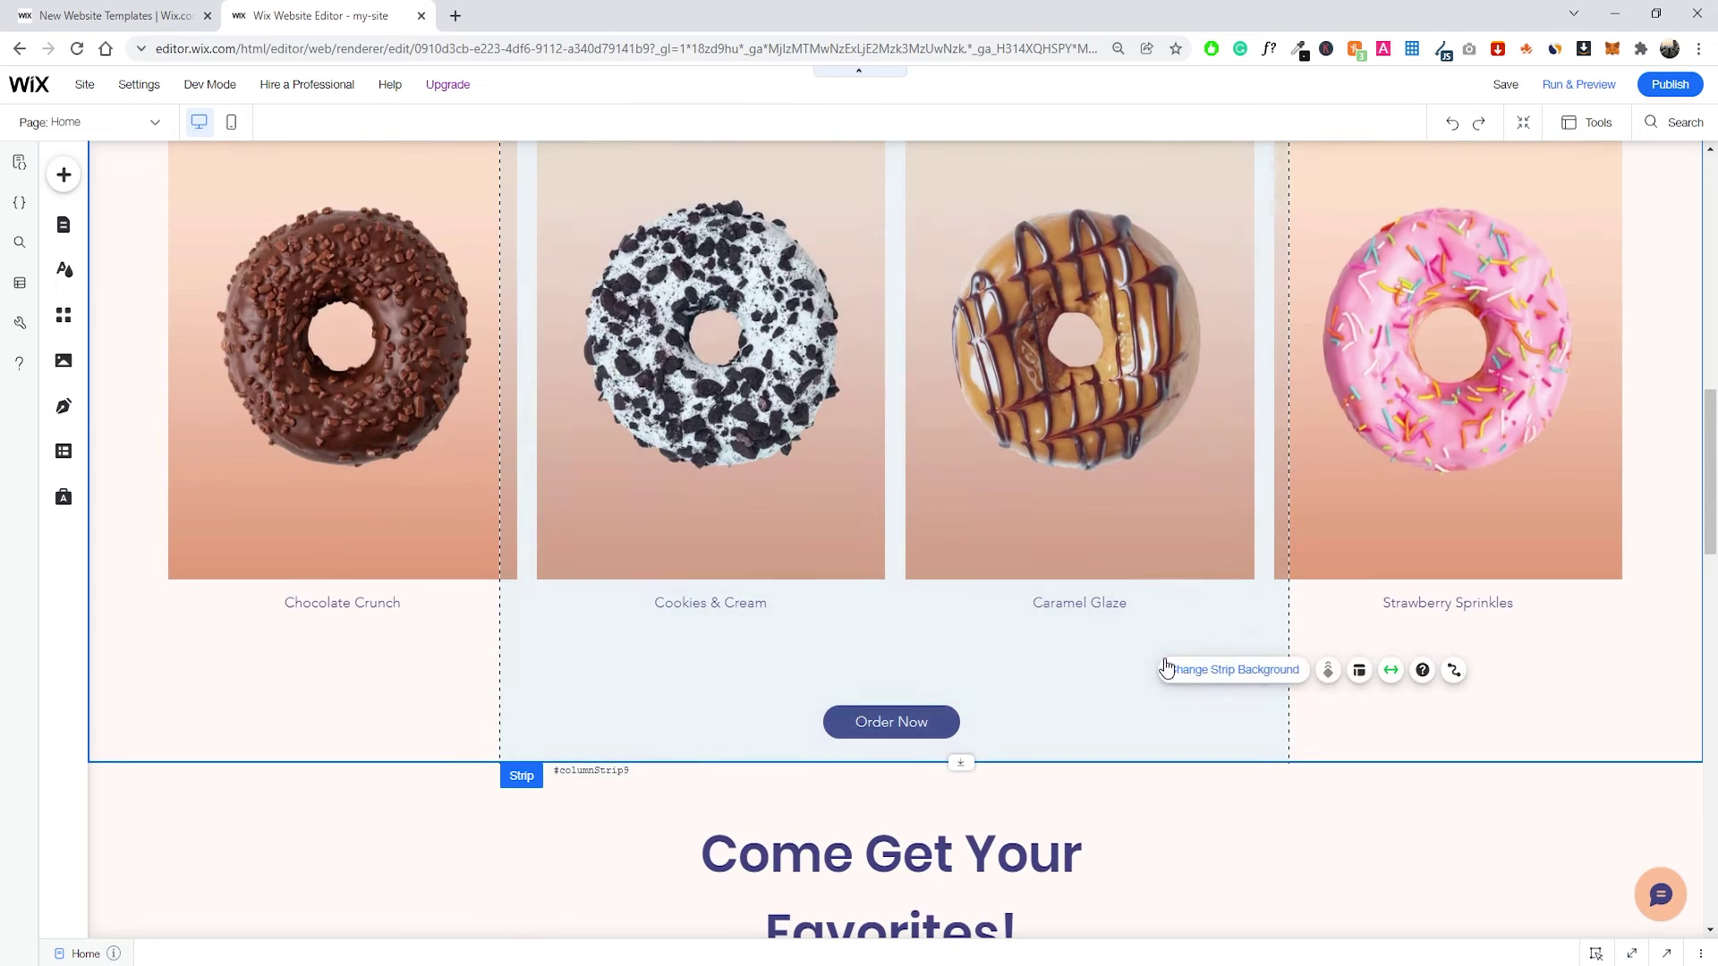
scroll(1433, 437, "down", 3)
scroll(1129, 469, "down", 2)
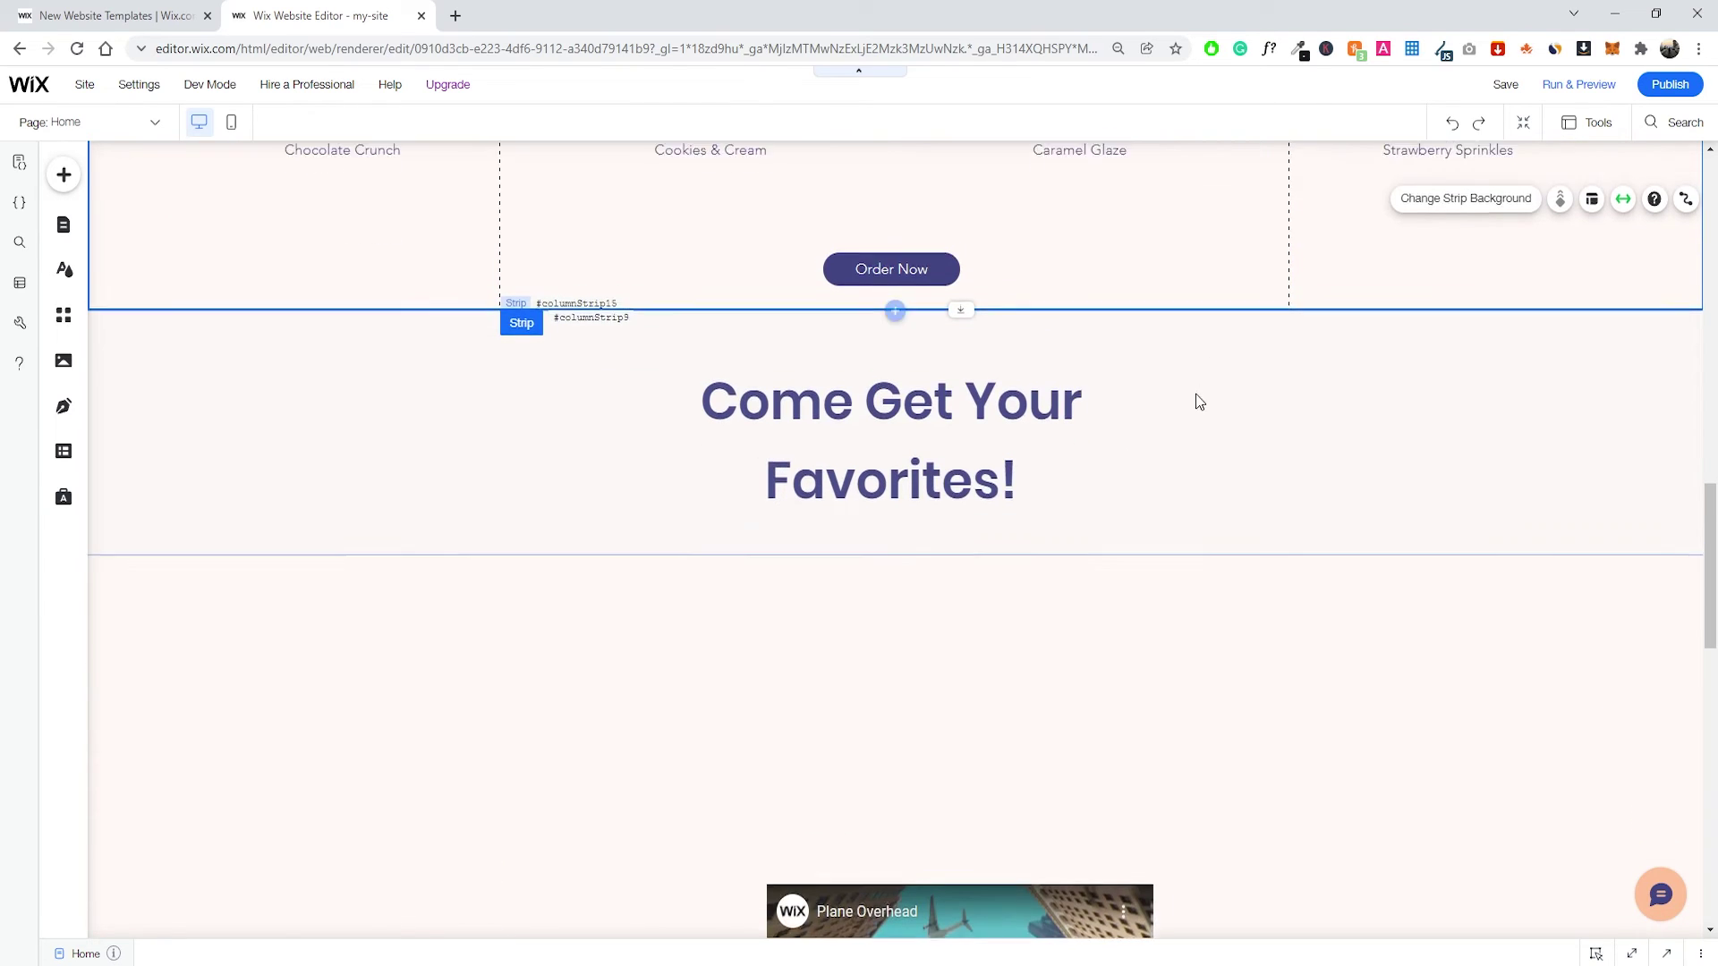
left_click(1055, 535)
scroll(905, 375, "down", 2)
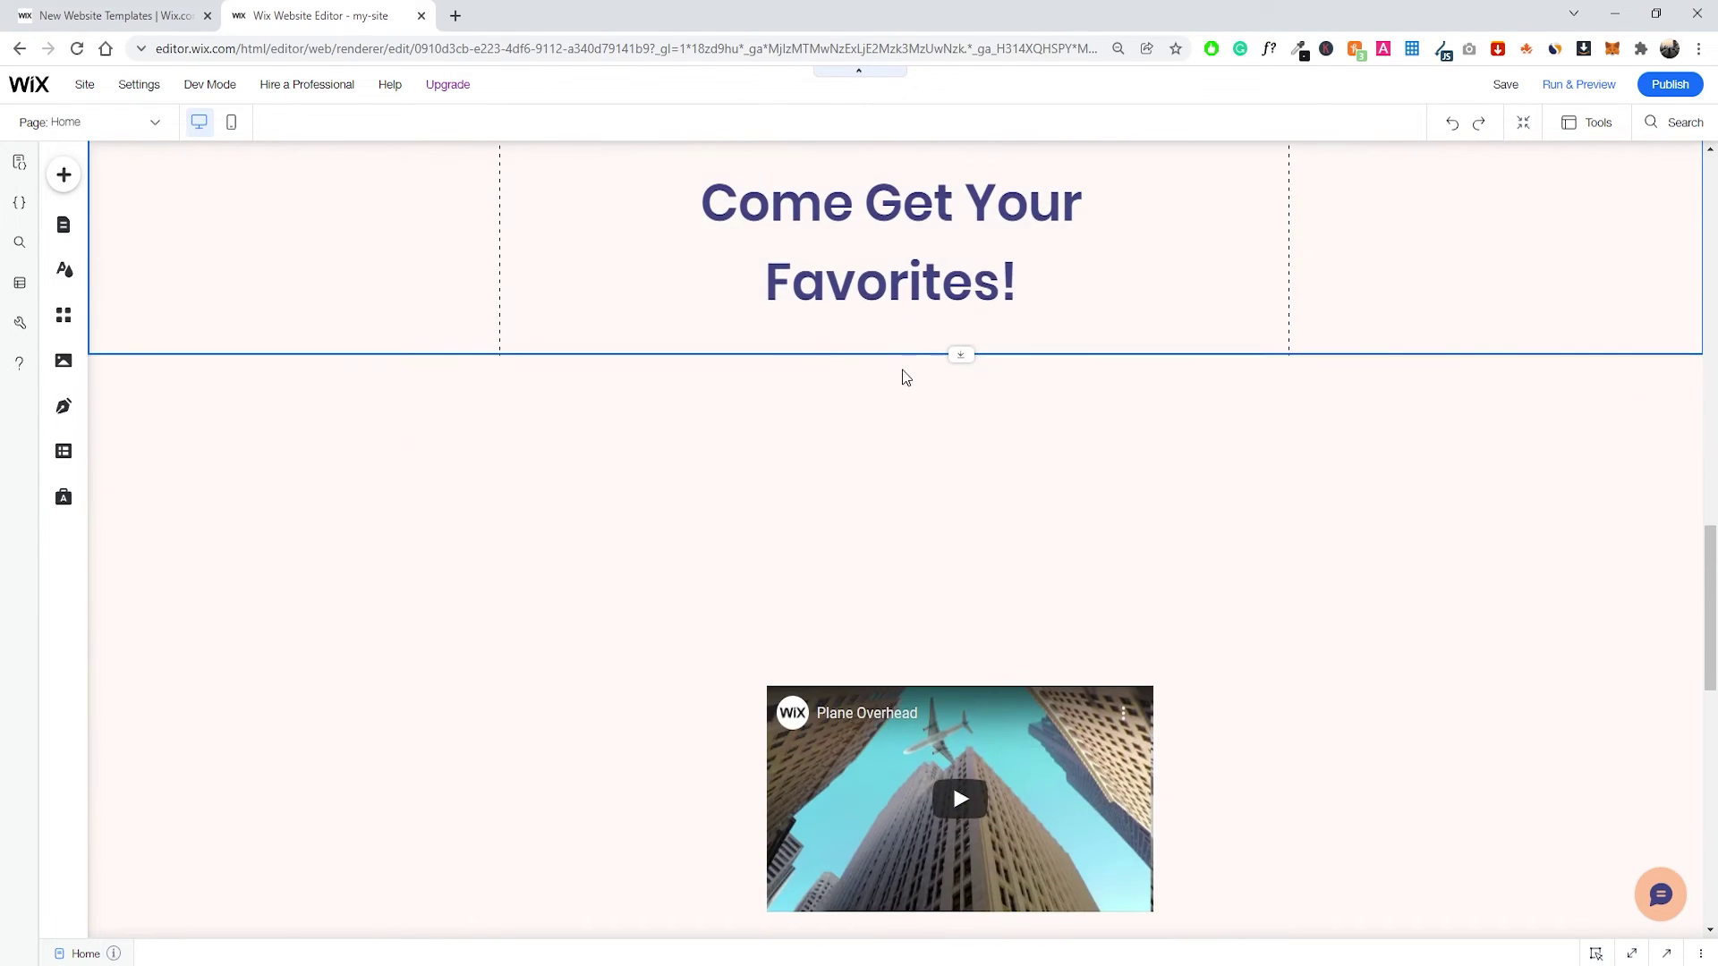
Extend the duplicated "Come Get Your Favorites!" strip downward and attach the video player inside it, centred under the heading.
scroll(931, 407, "up", 1)
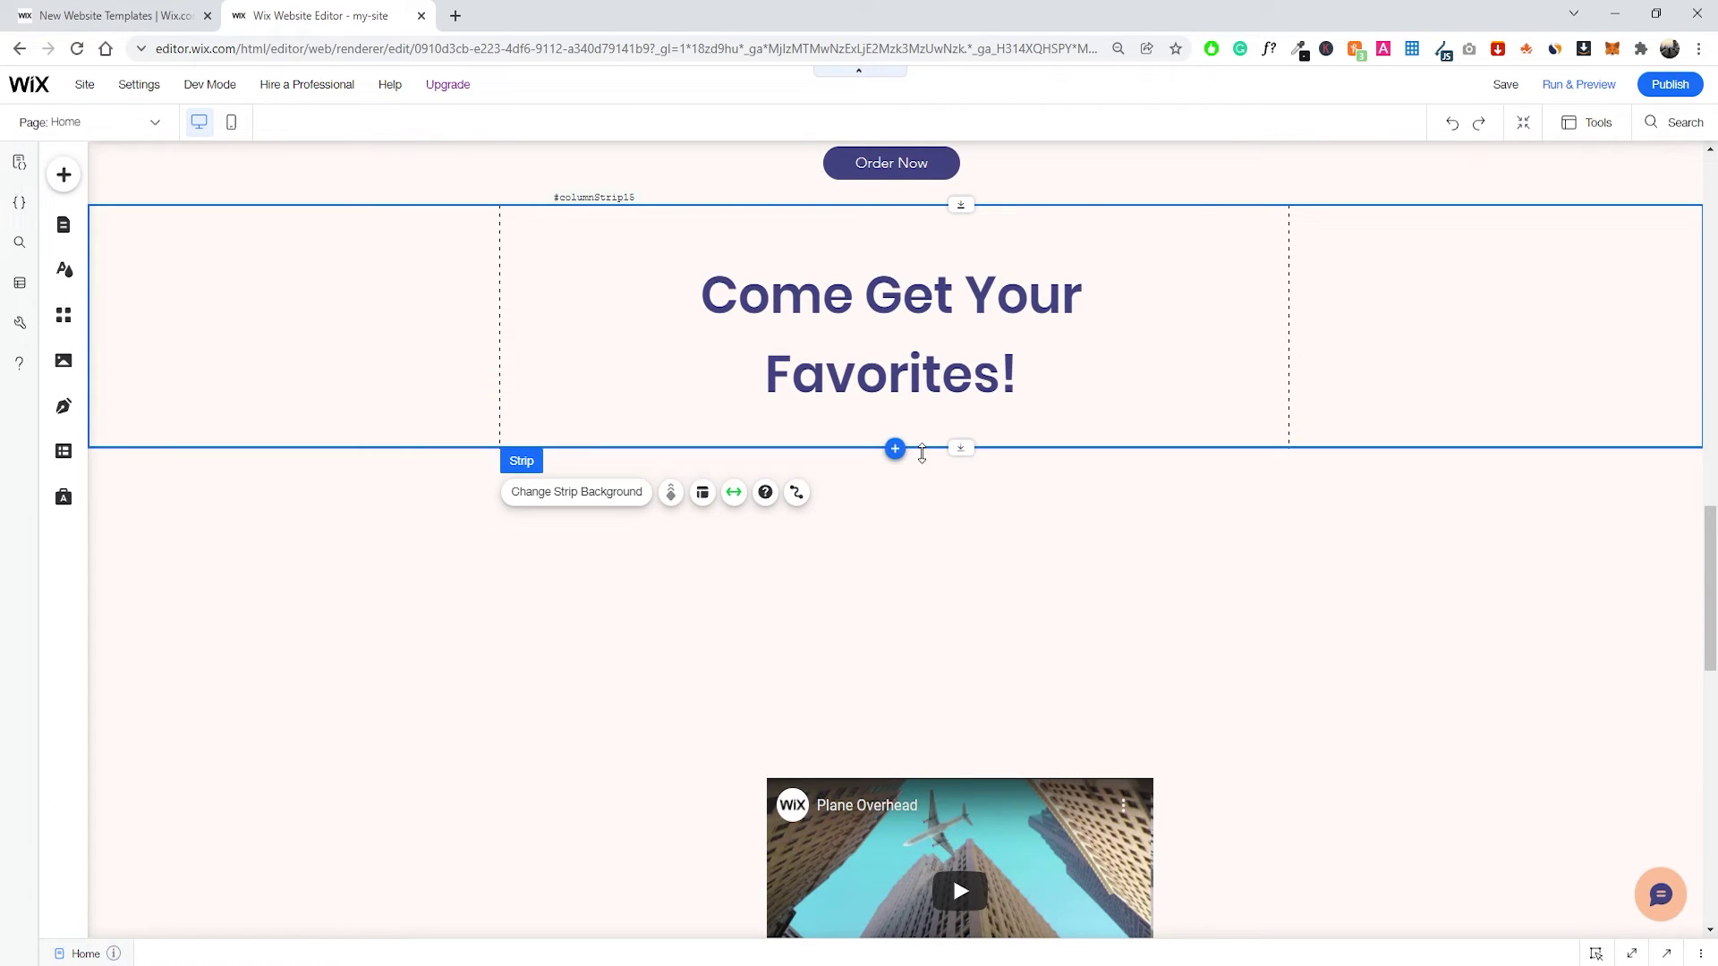
left_click_drag(926, 451, 1065, 713)
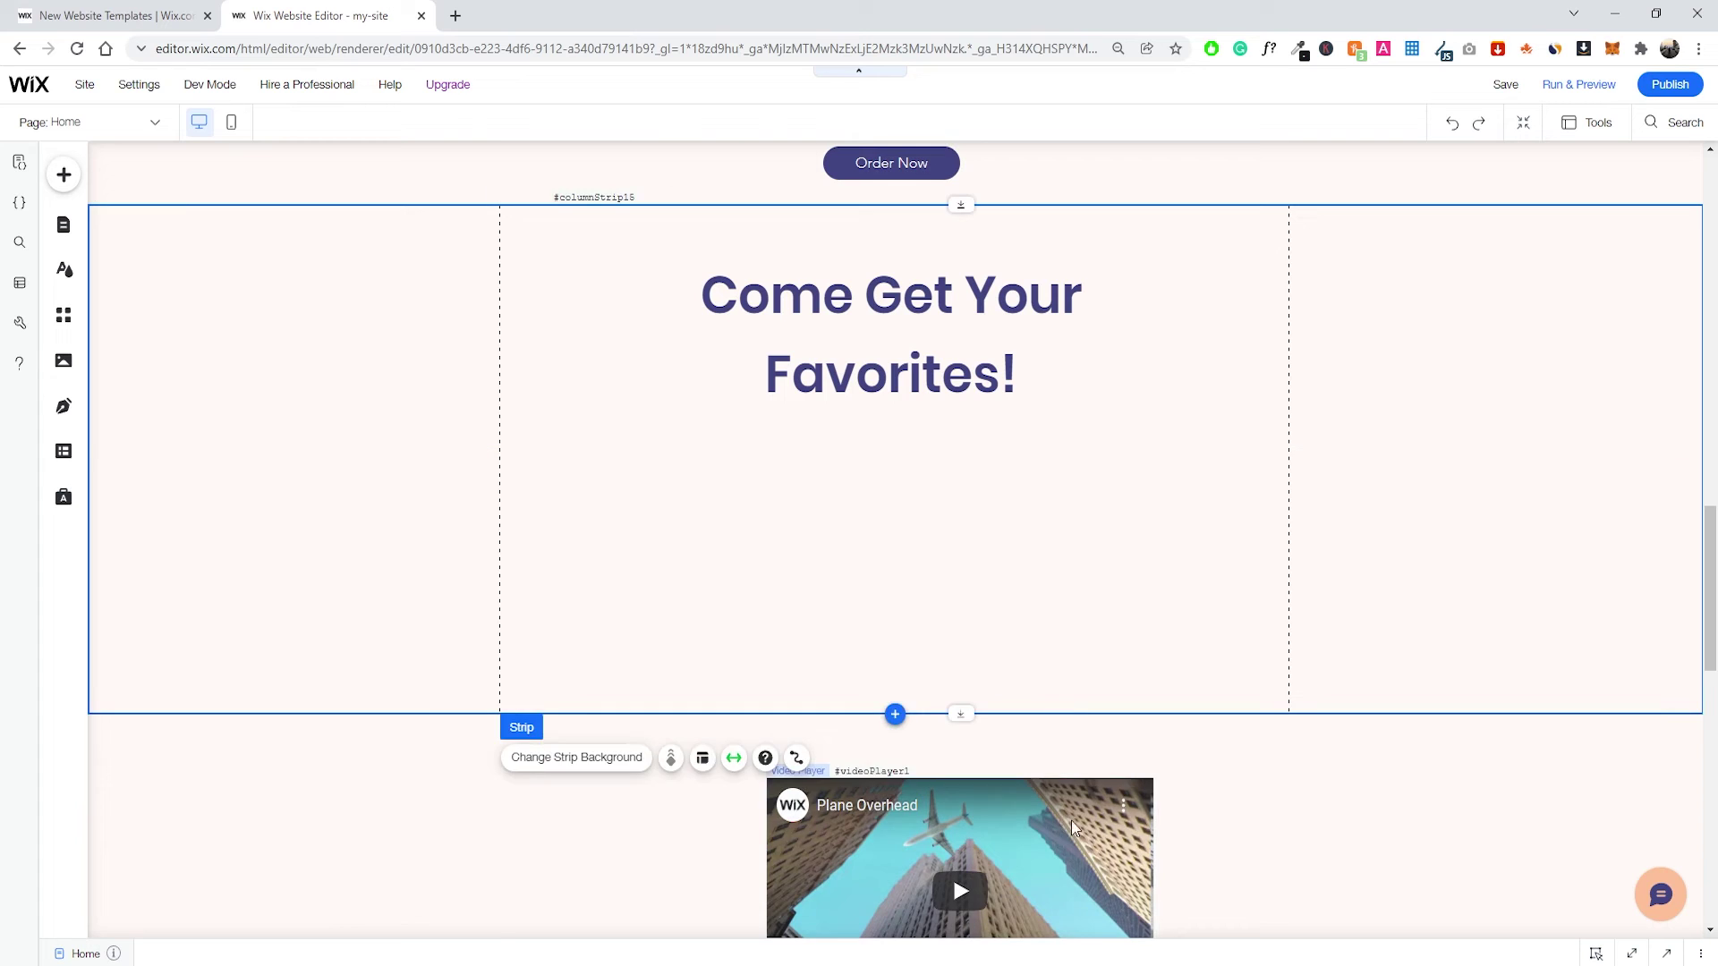
left_click(1027, 814)
left_click_drag(1023, 834, 990, 495)
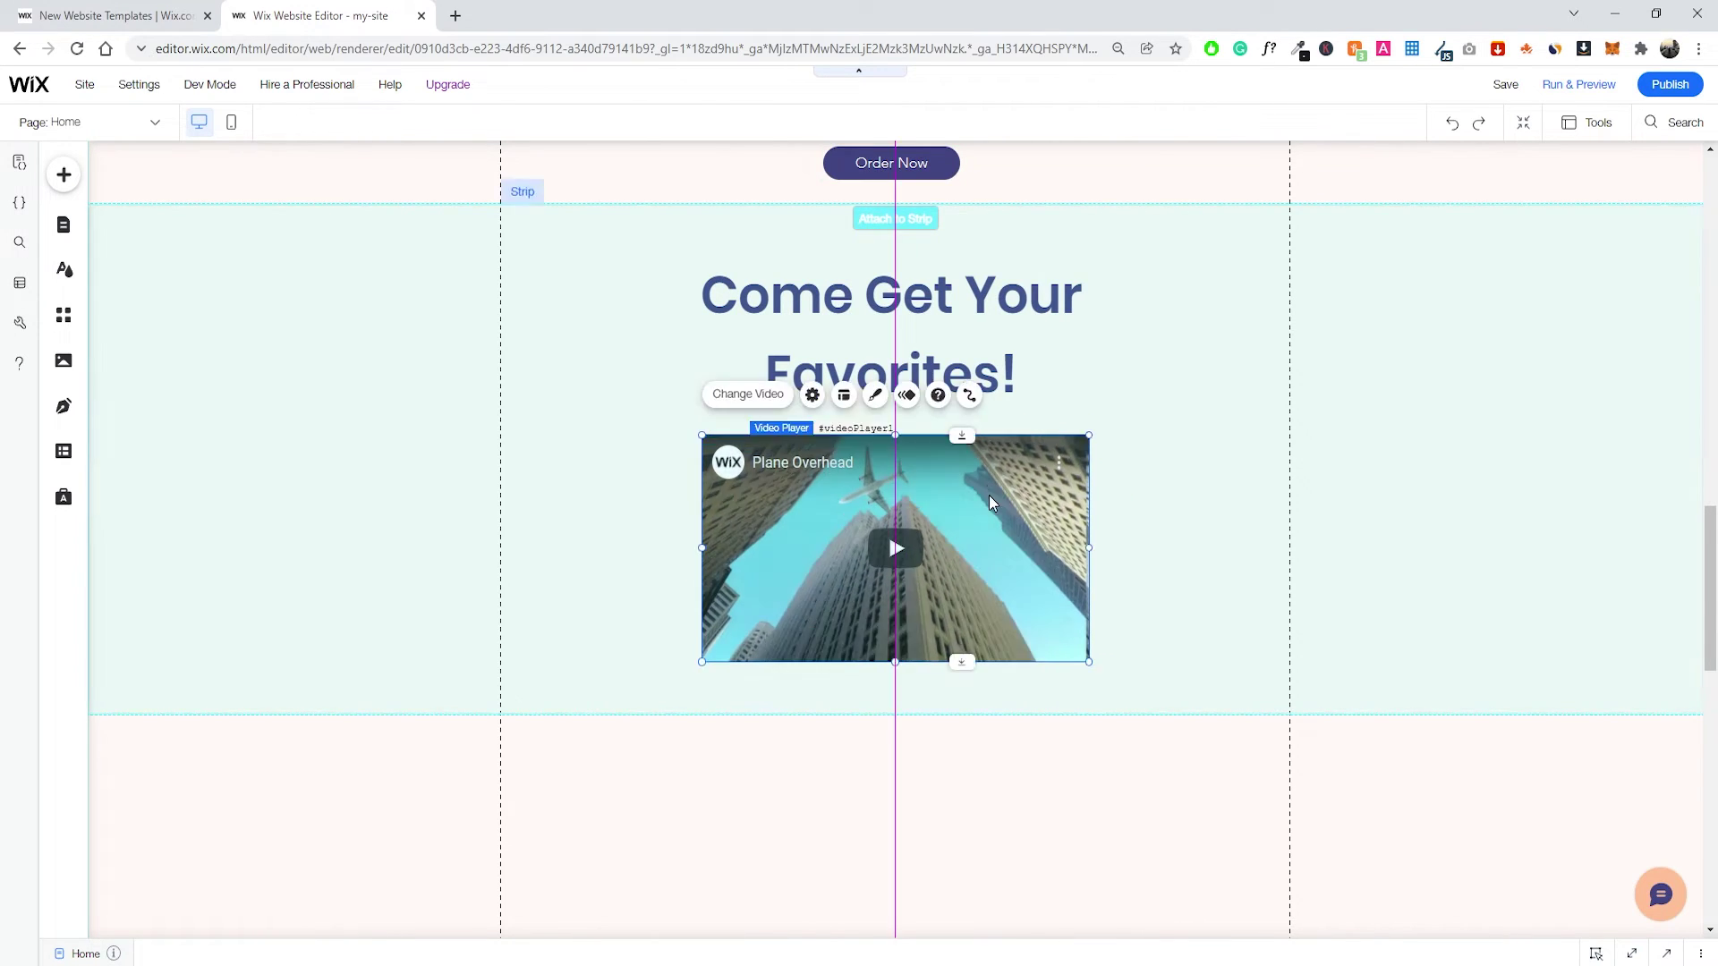
left_click(1094, 707)
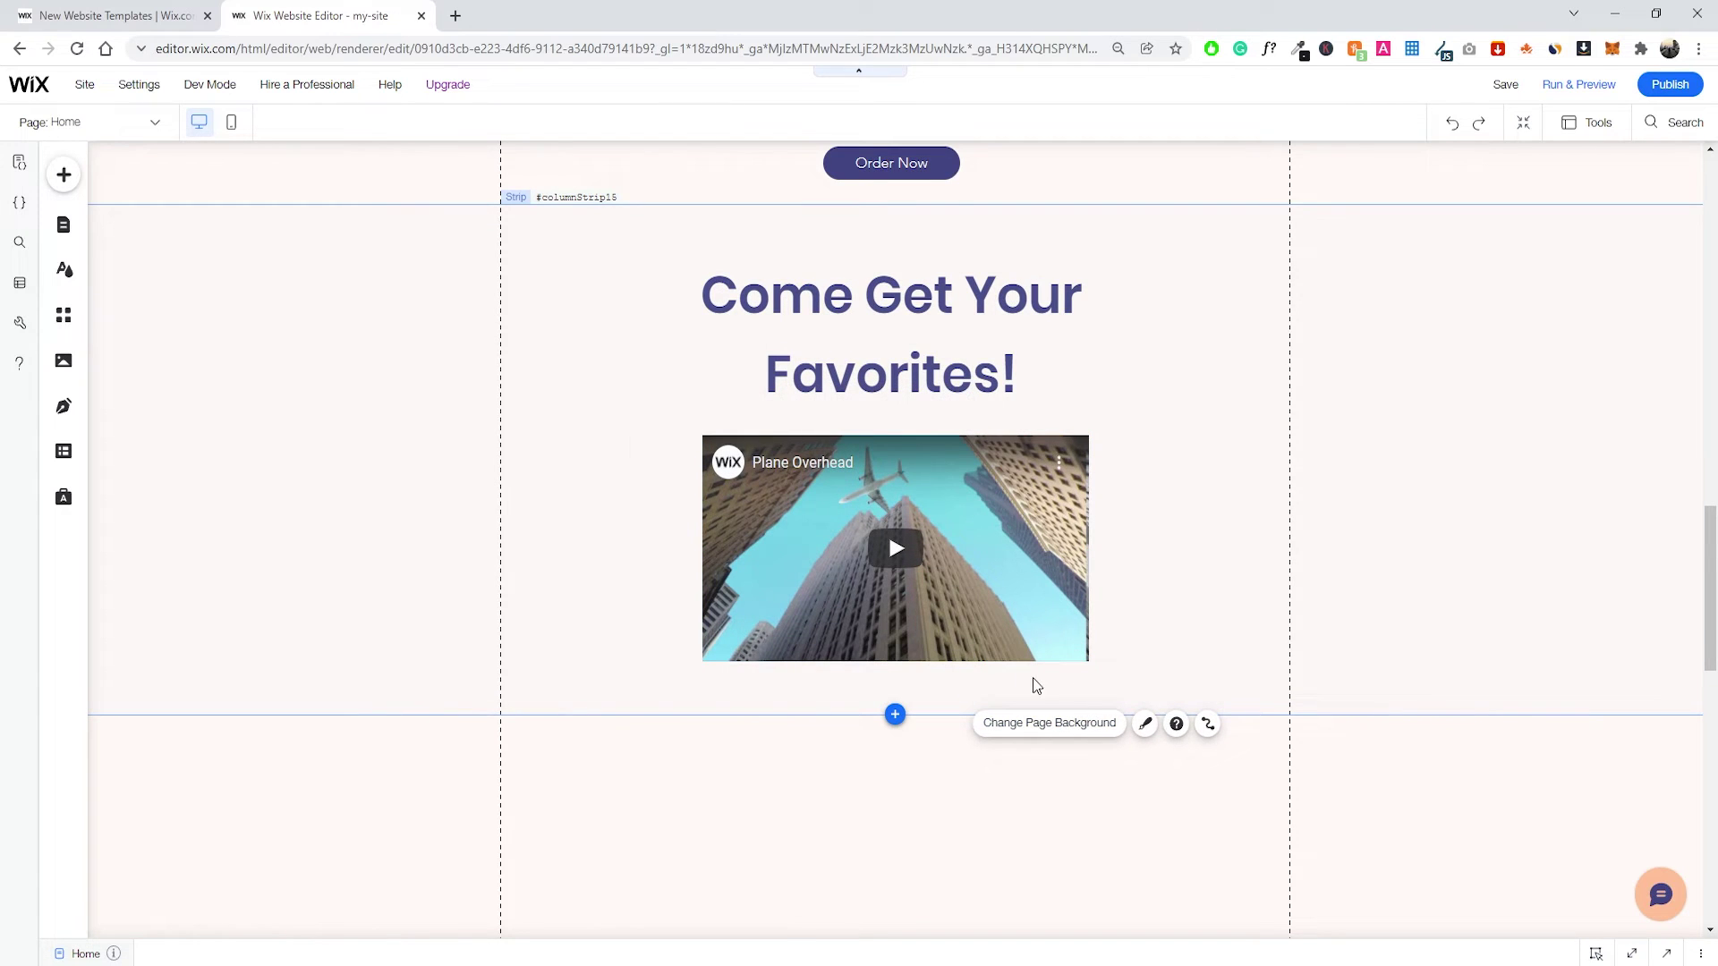
Move the original "Come Get Your Favorites!" strip and the content below it up to directly beneath the video strip.
scroll(944, 695, "down", 5)
scroll(970, 651, "up", 1)
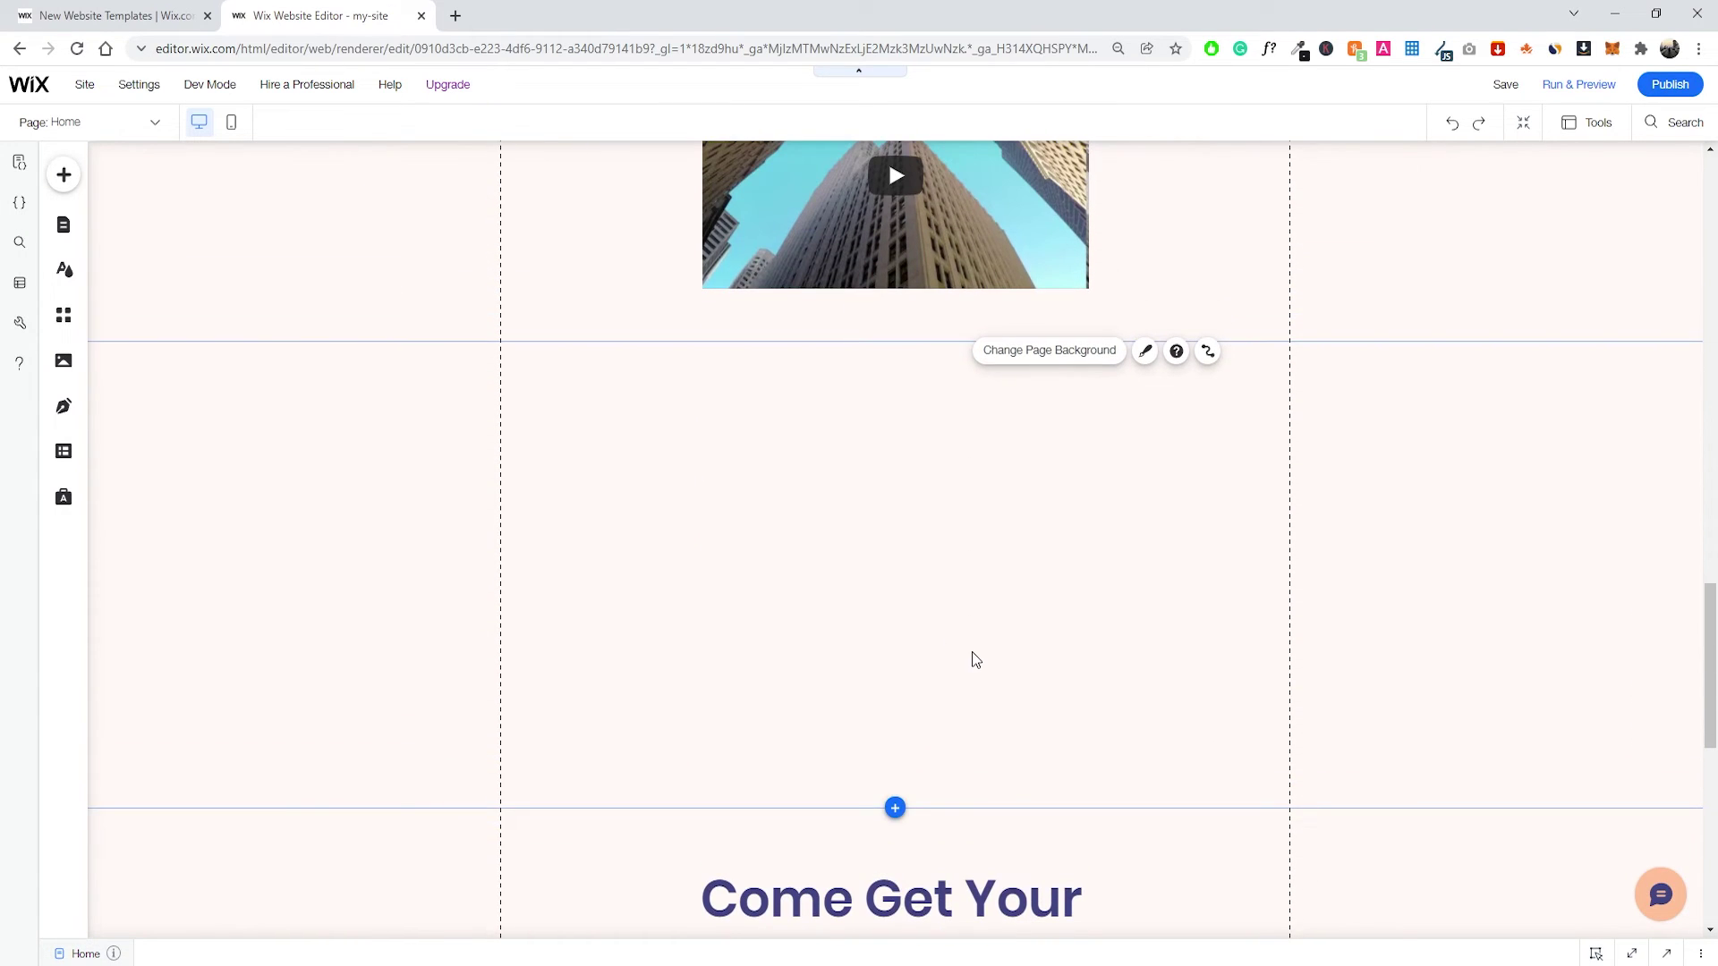
scroll(958, 642, "up", 1)
scroll(989, 641, "down", 2)
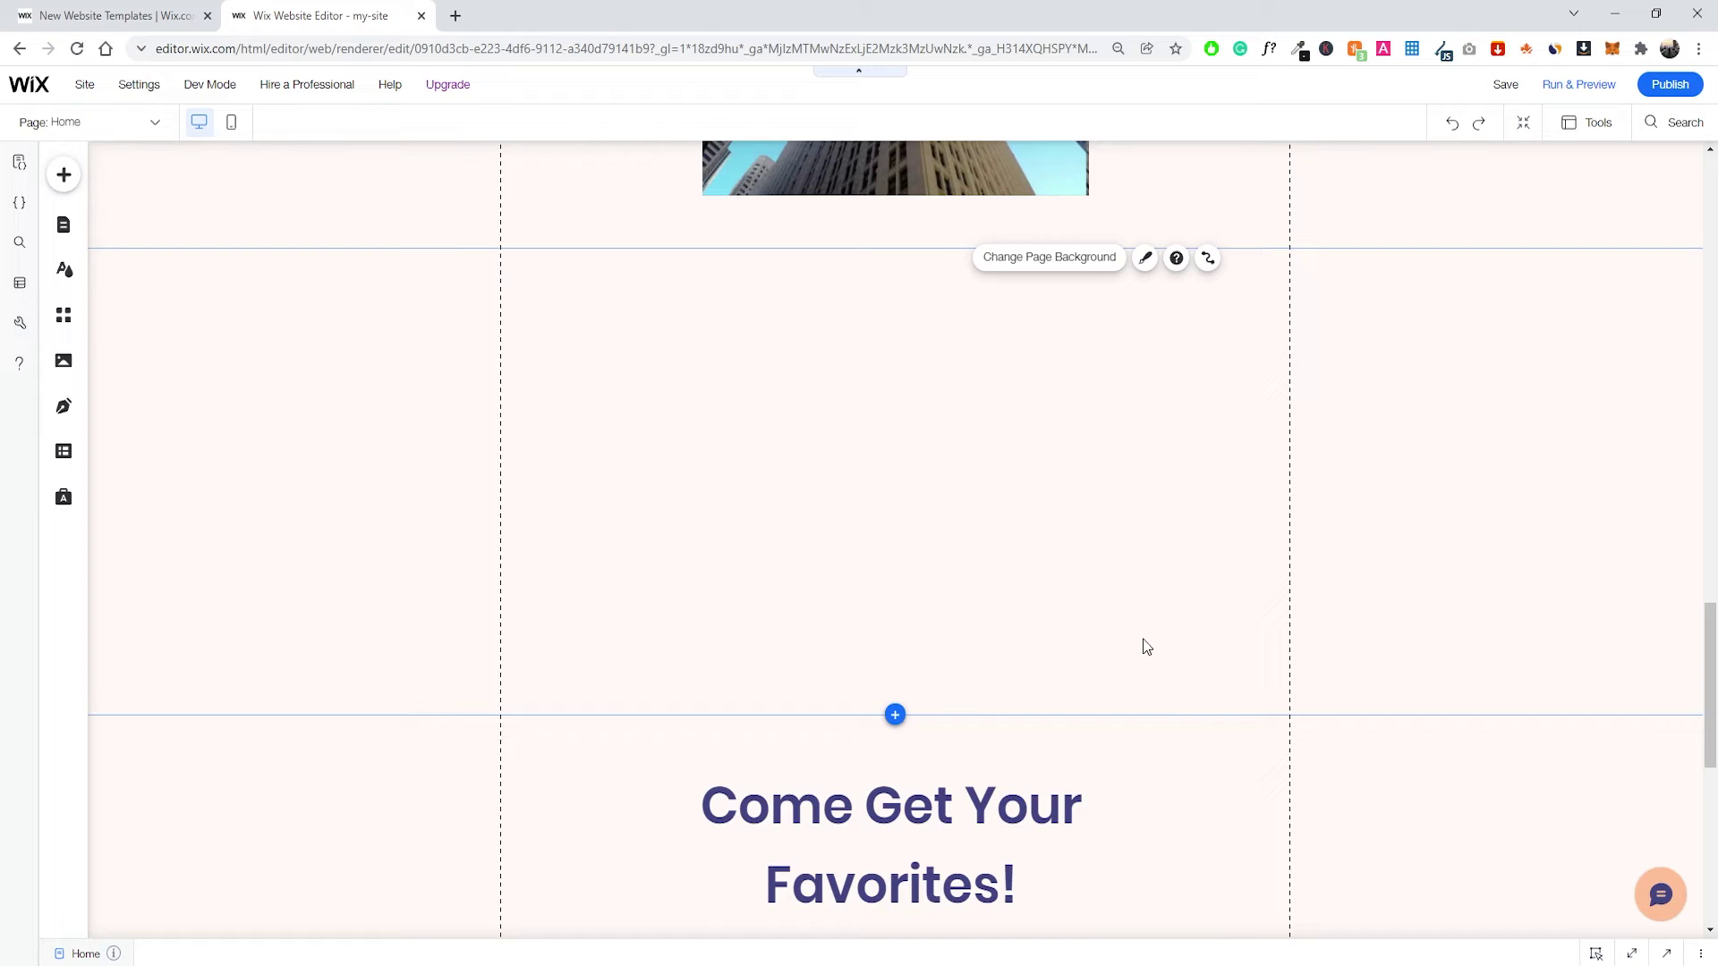
left_click(1184, 741)
scroll(1036, 702, "down", 1)
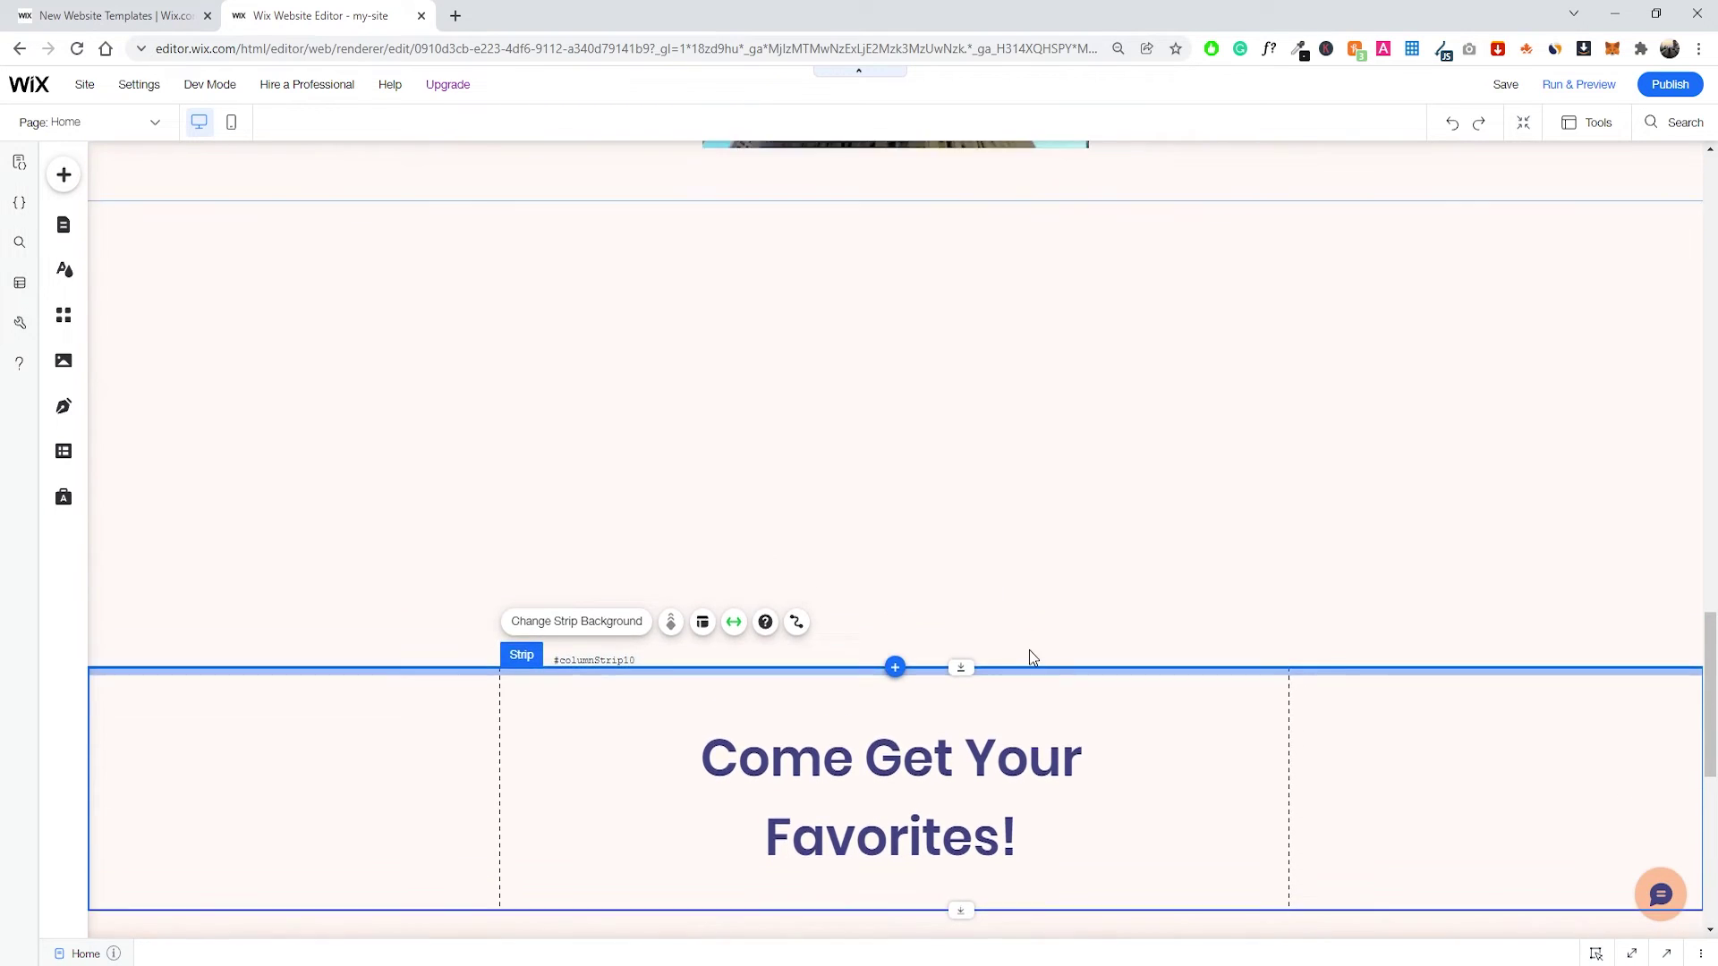
scroll(1029, 653, "up", 2)
left_click_drag(960, 808, 950, 272)
Check the layout of the video strip, the original heading strip and the donut icons strip.
scroll(995, 450, "up", 5)
left_click(1206, 454)
scroll(1204, 495, "up", 1)
scroll(1204, 517, "down", 2)
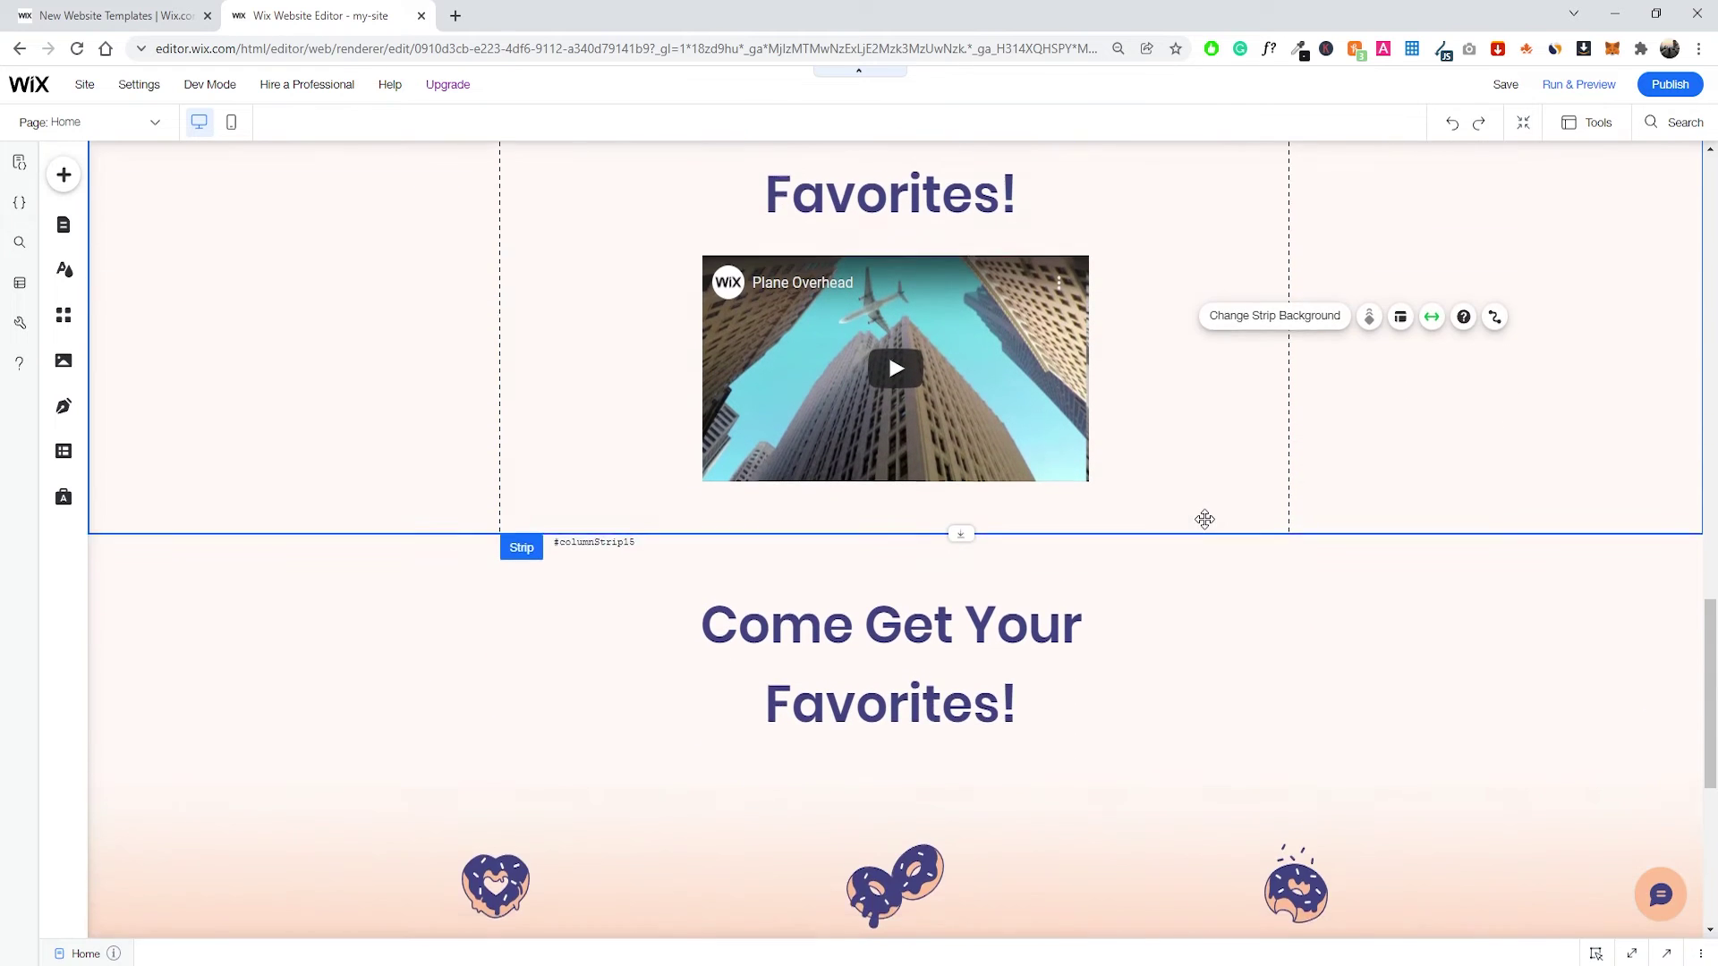
scroll(1074, 555, "up", 6)
scroll(1092, 546, "down", 4)
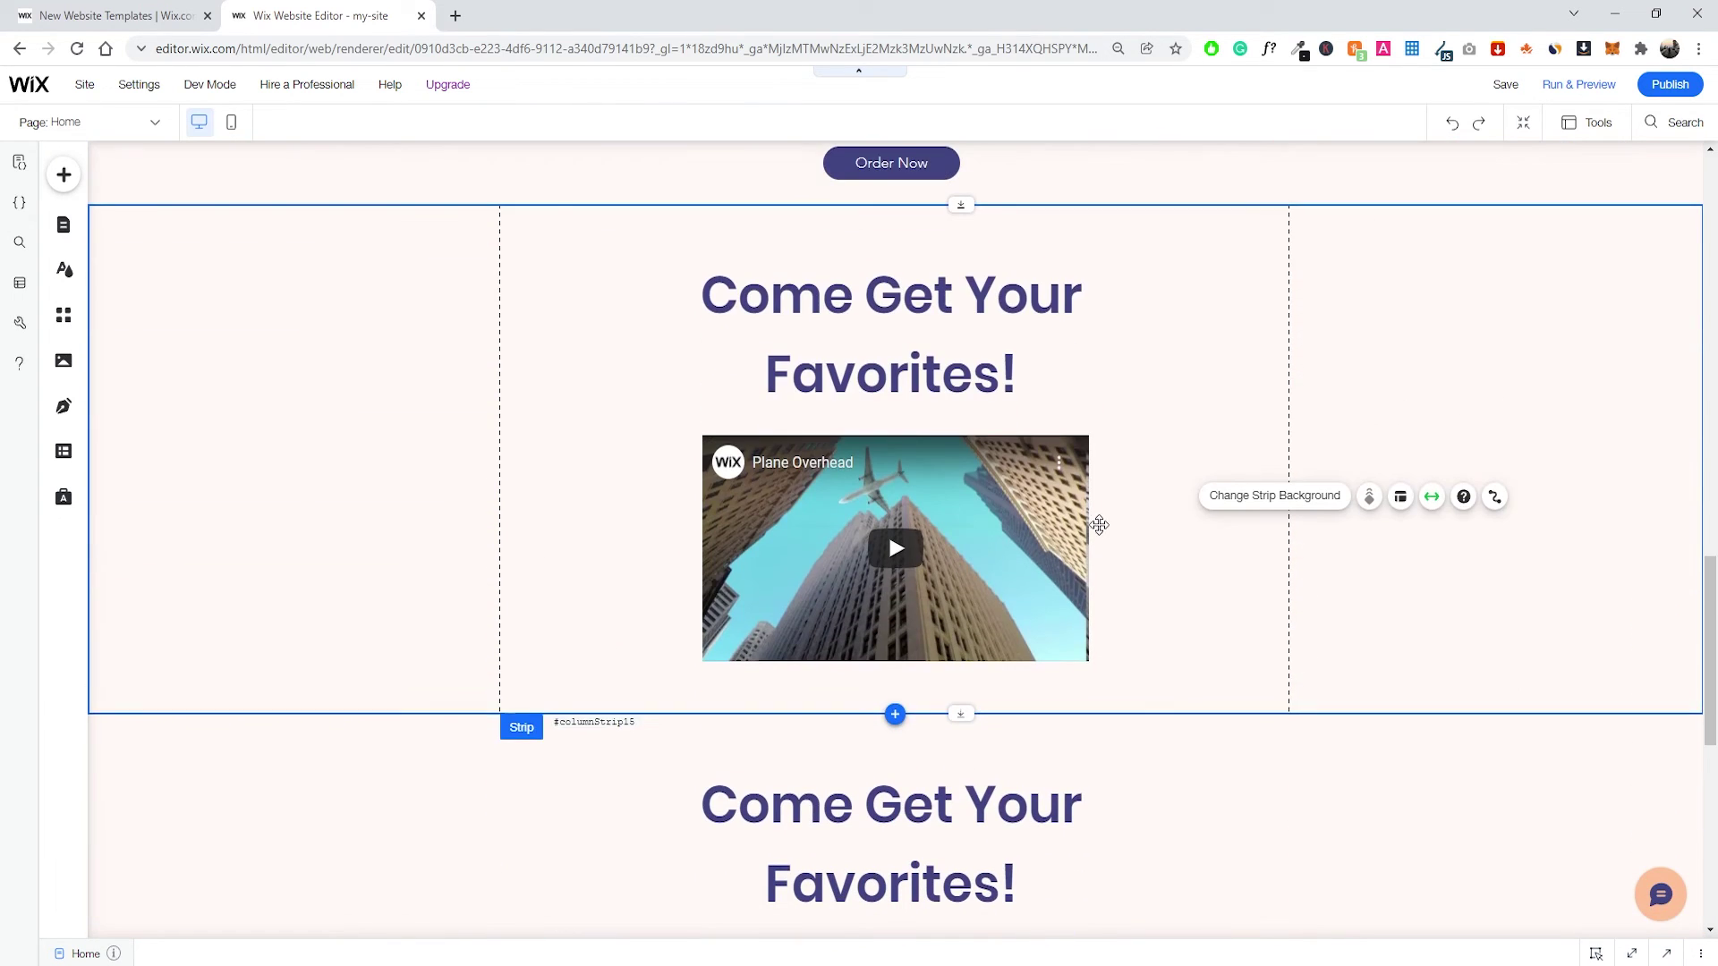
scroll(1098, 514, "down", 2)
scroll(984, 492, "down", 2)
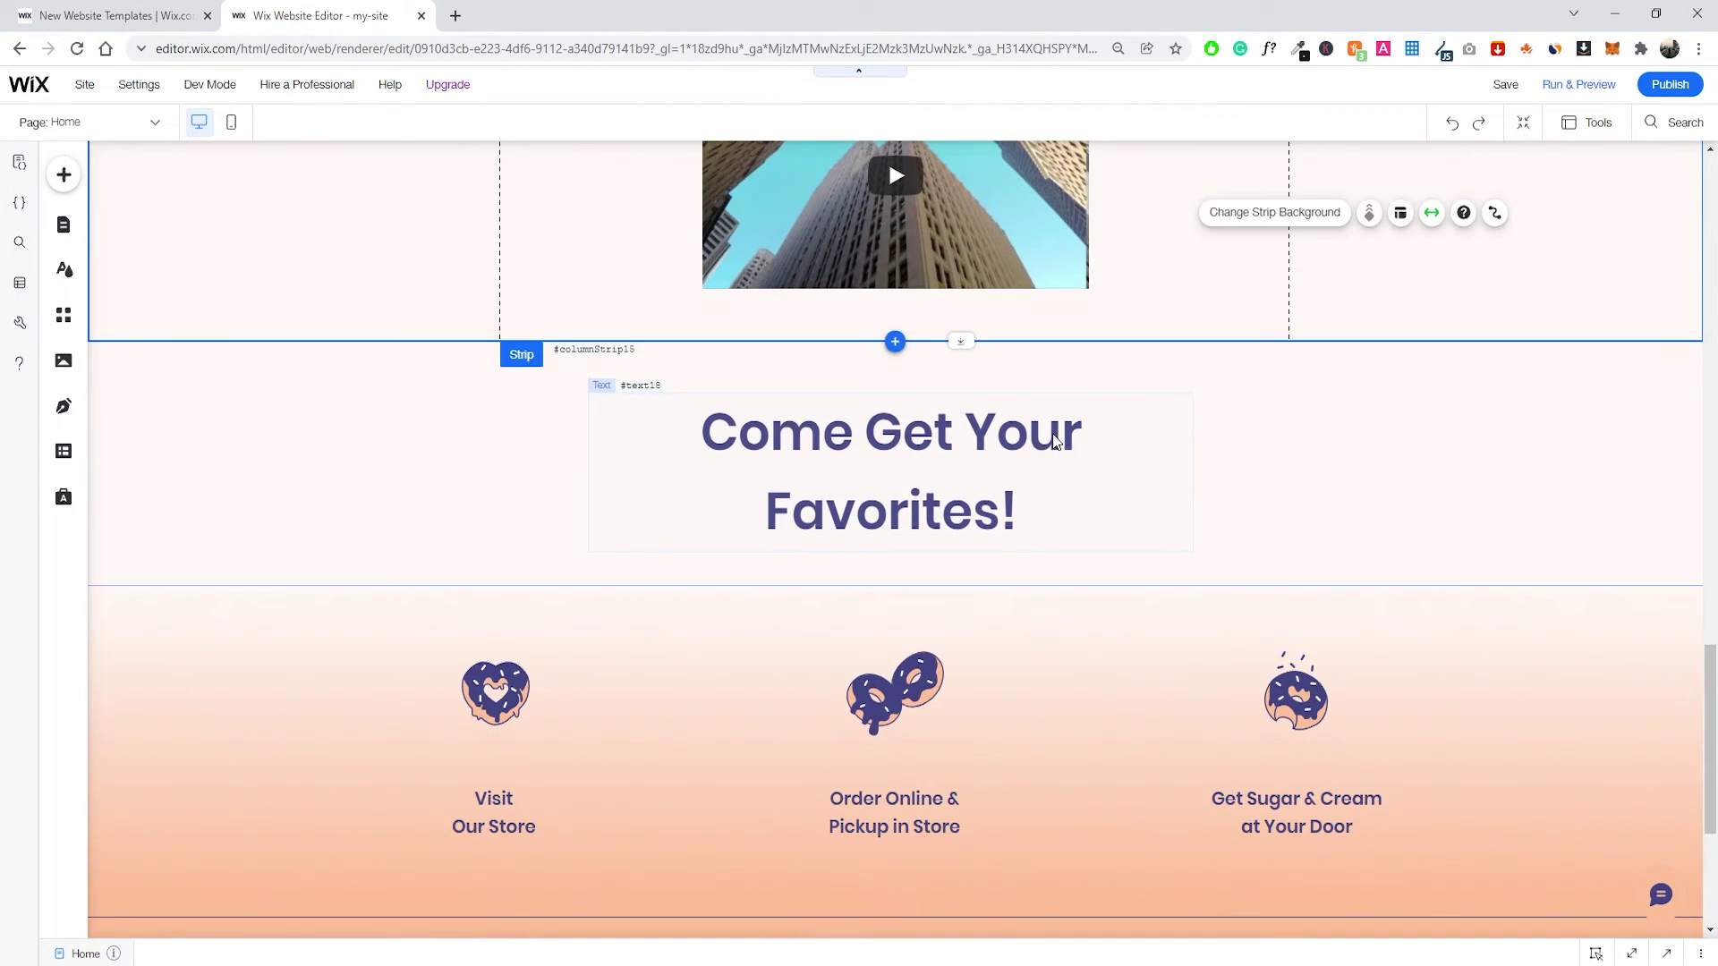
scroll(1000, 476, "up", 3)
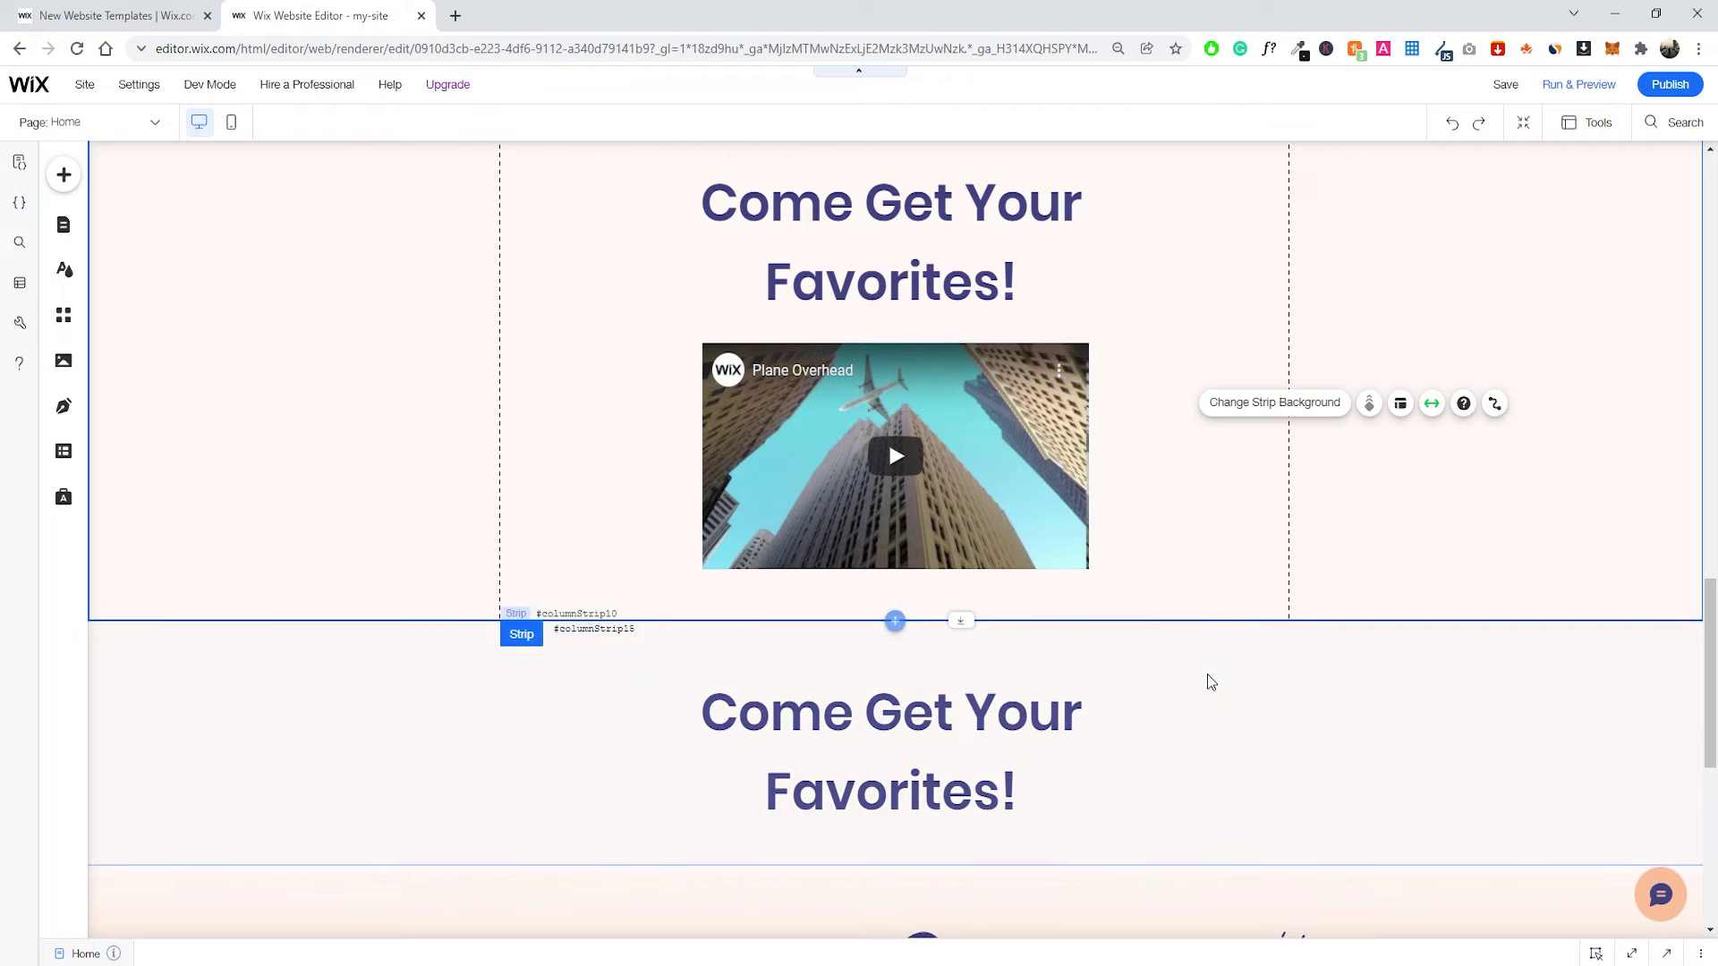
Stretch the video strip downward and shorten it to just below the video, leaving a small gap above the original heading strip.
left_click_drag(961, 619, 985, 813)
scroll(975, 716, "down", 2)
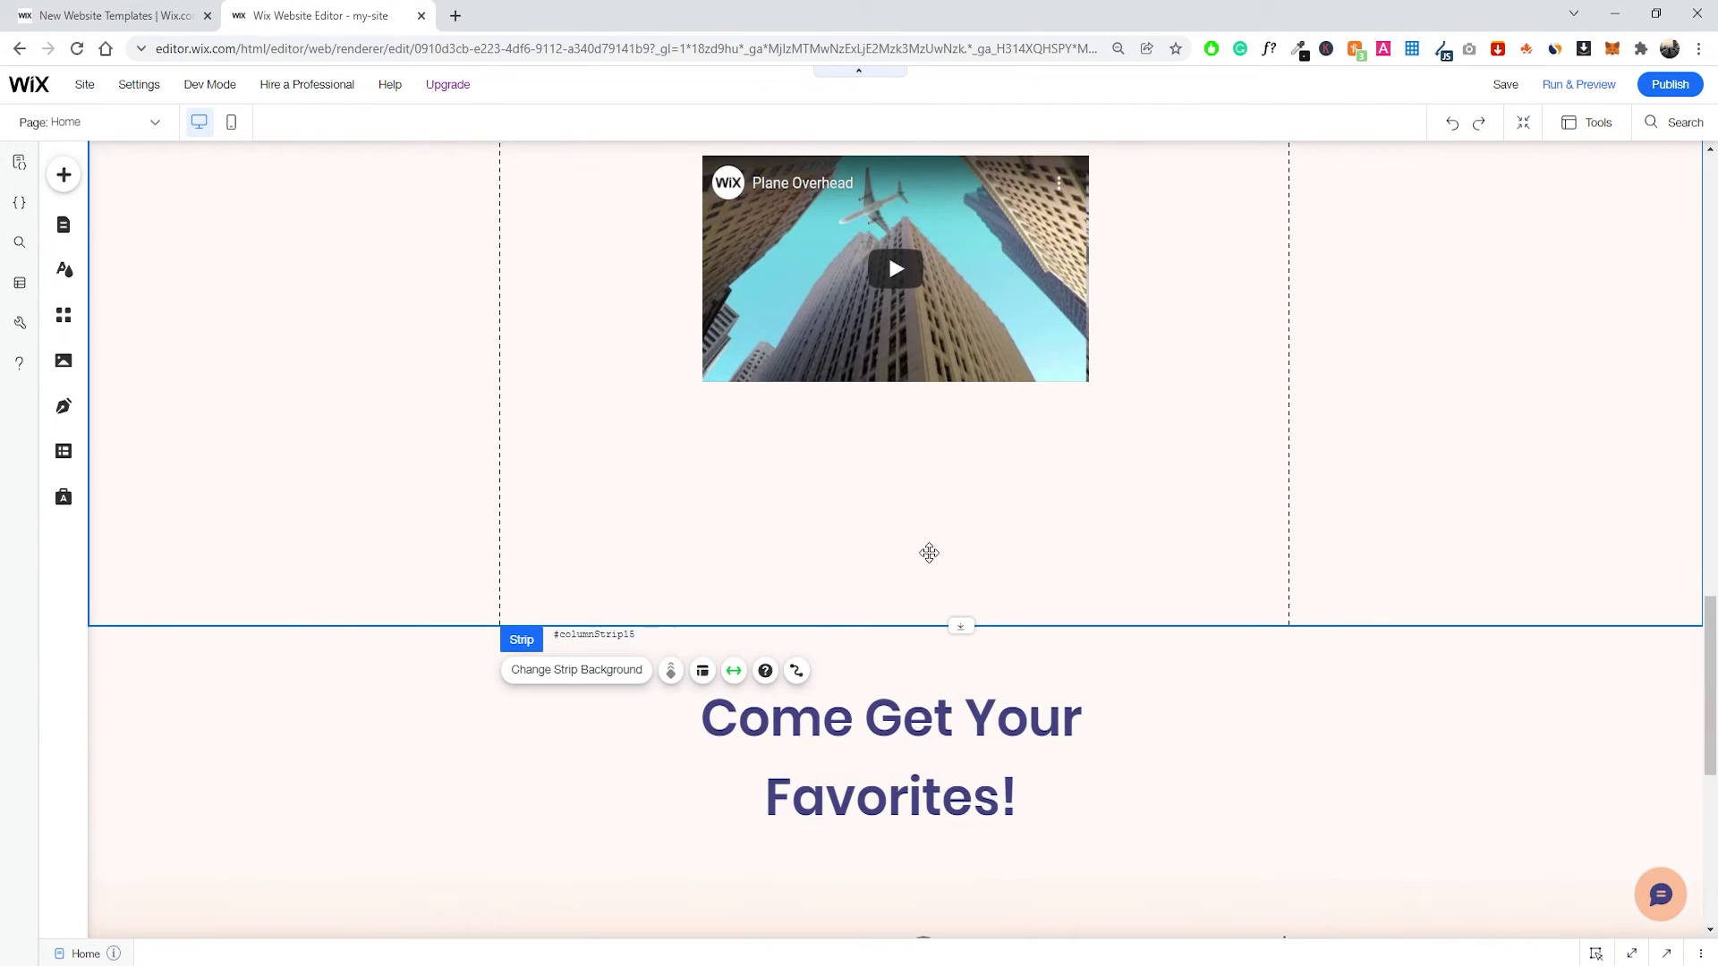
left_click(1258, 391)
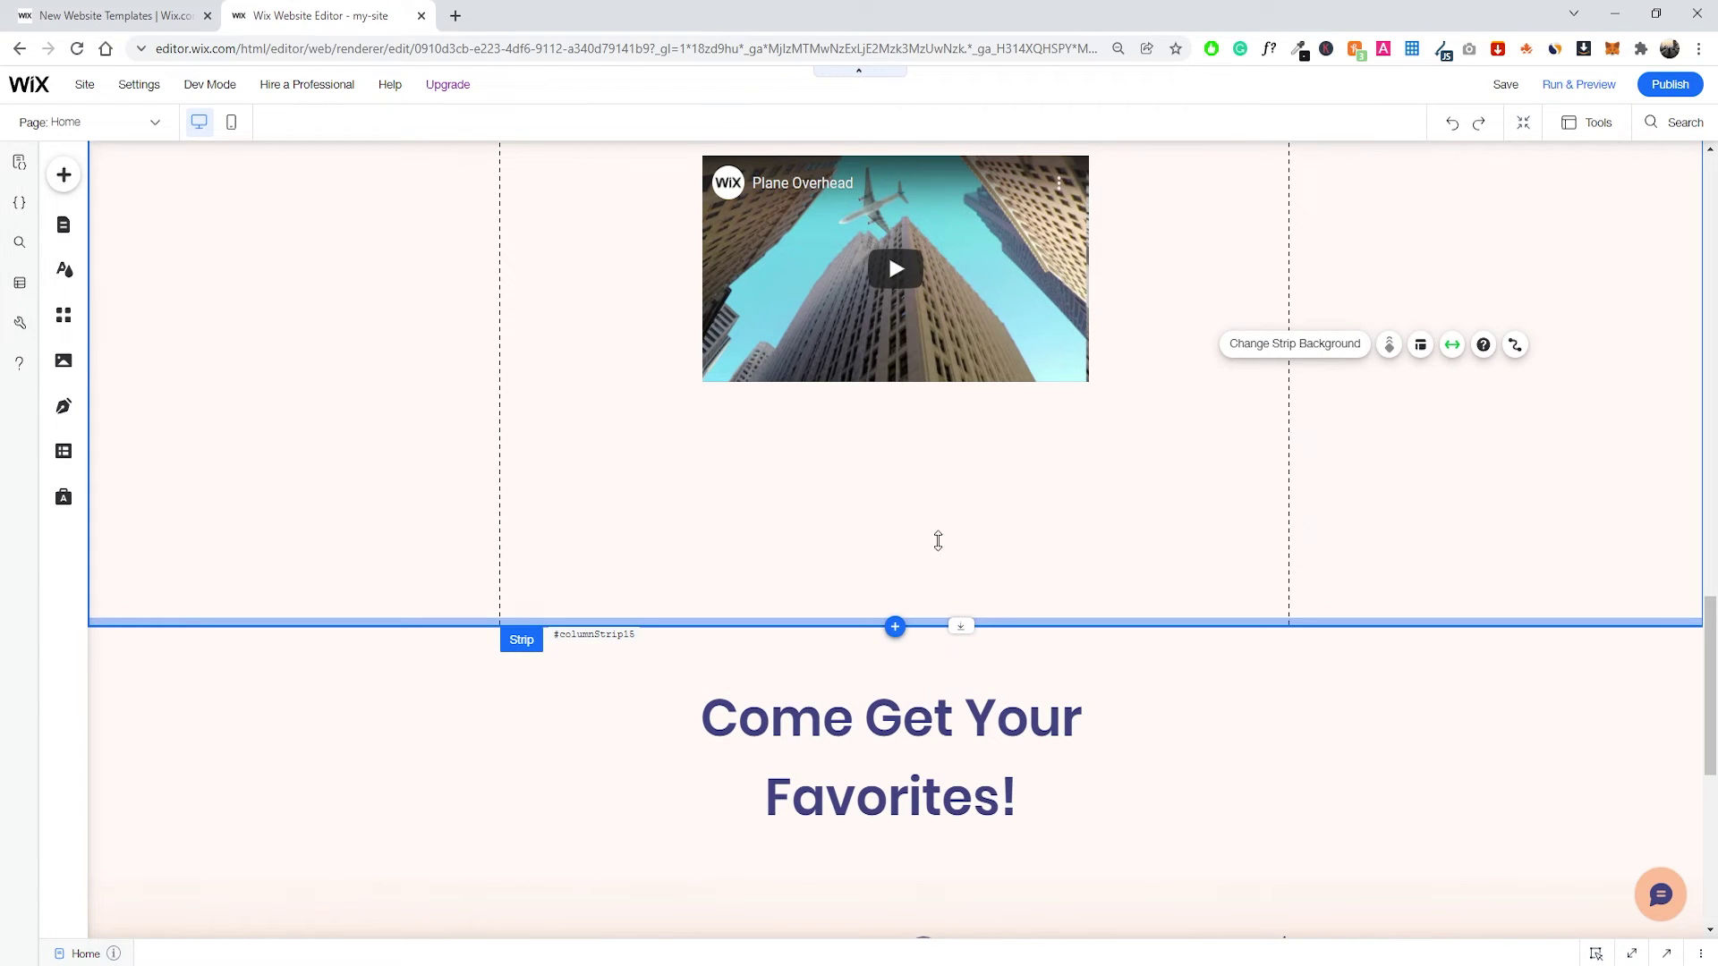
left_click_drag(938, 540, 948, 432)
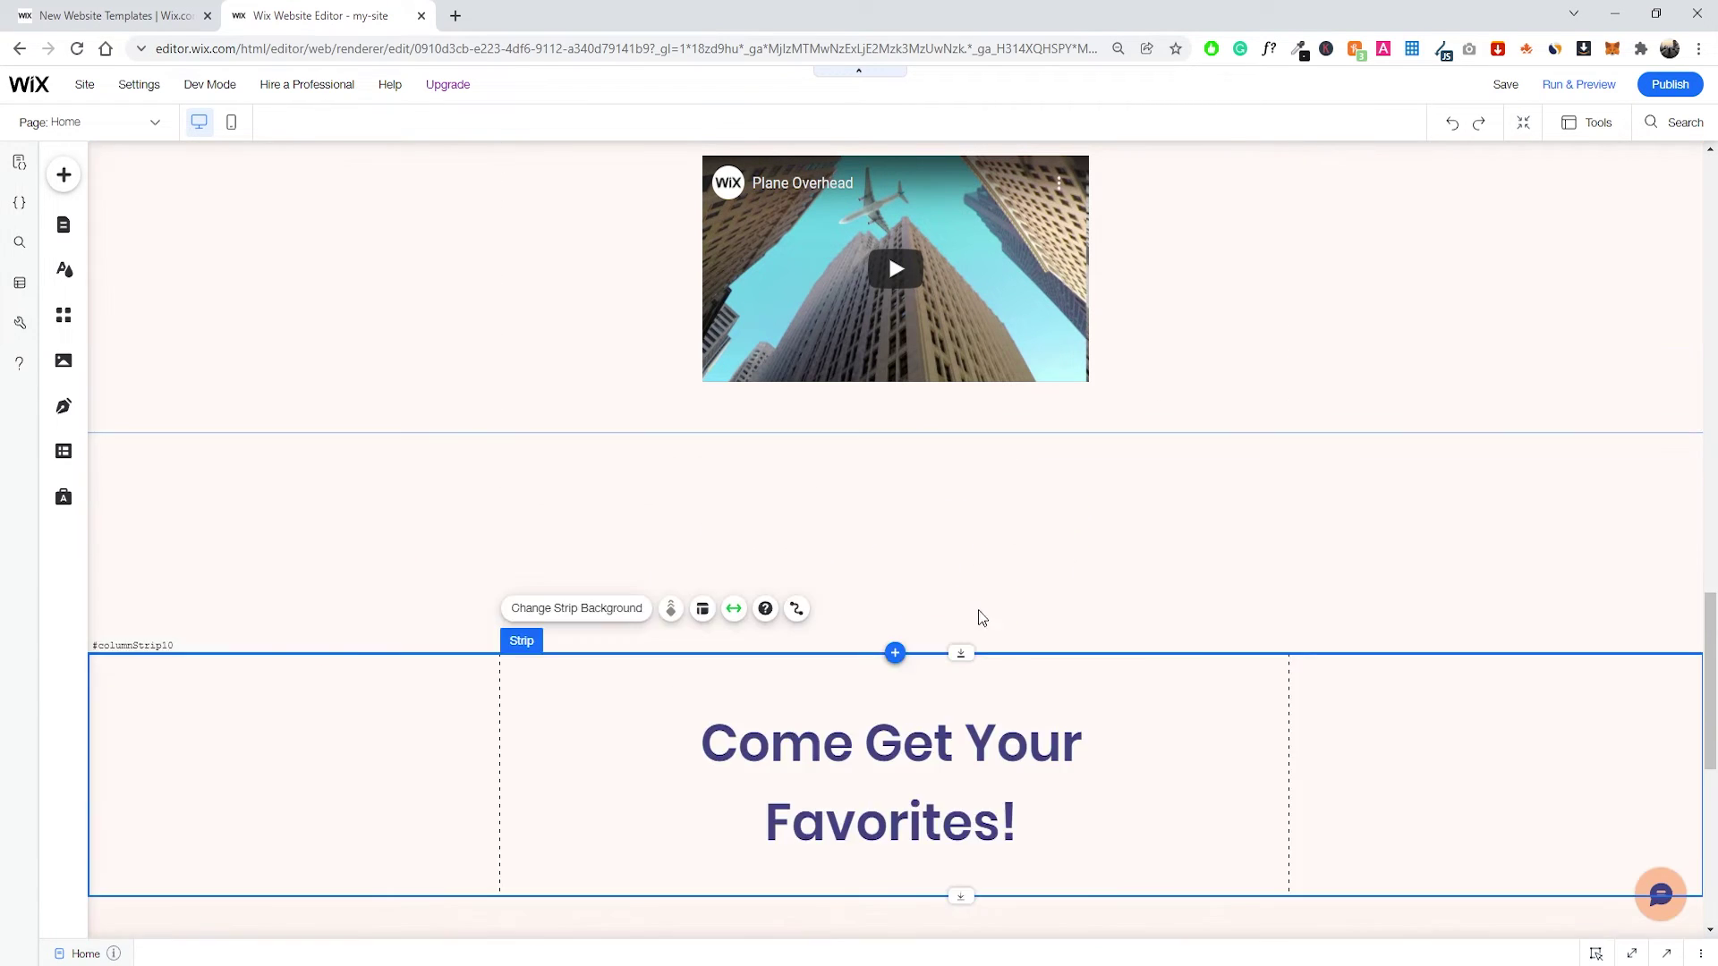
left_click_drag(963, 639, 963, 603)
left_click(1103, 509)
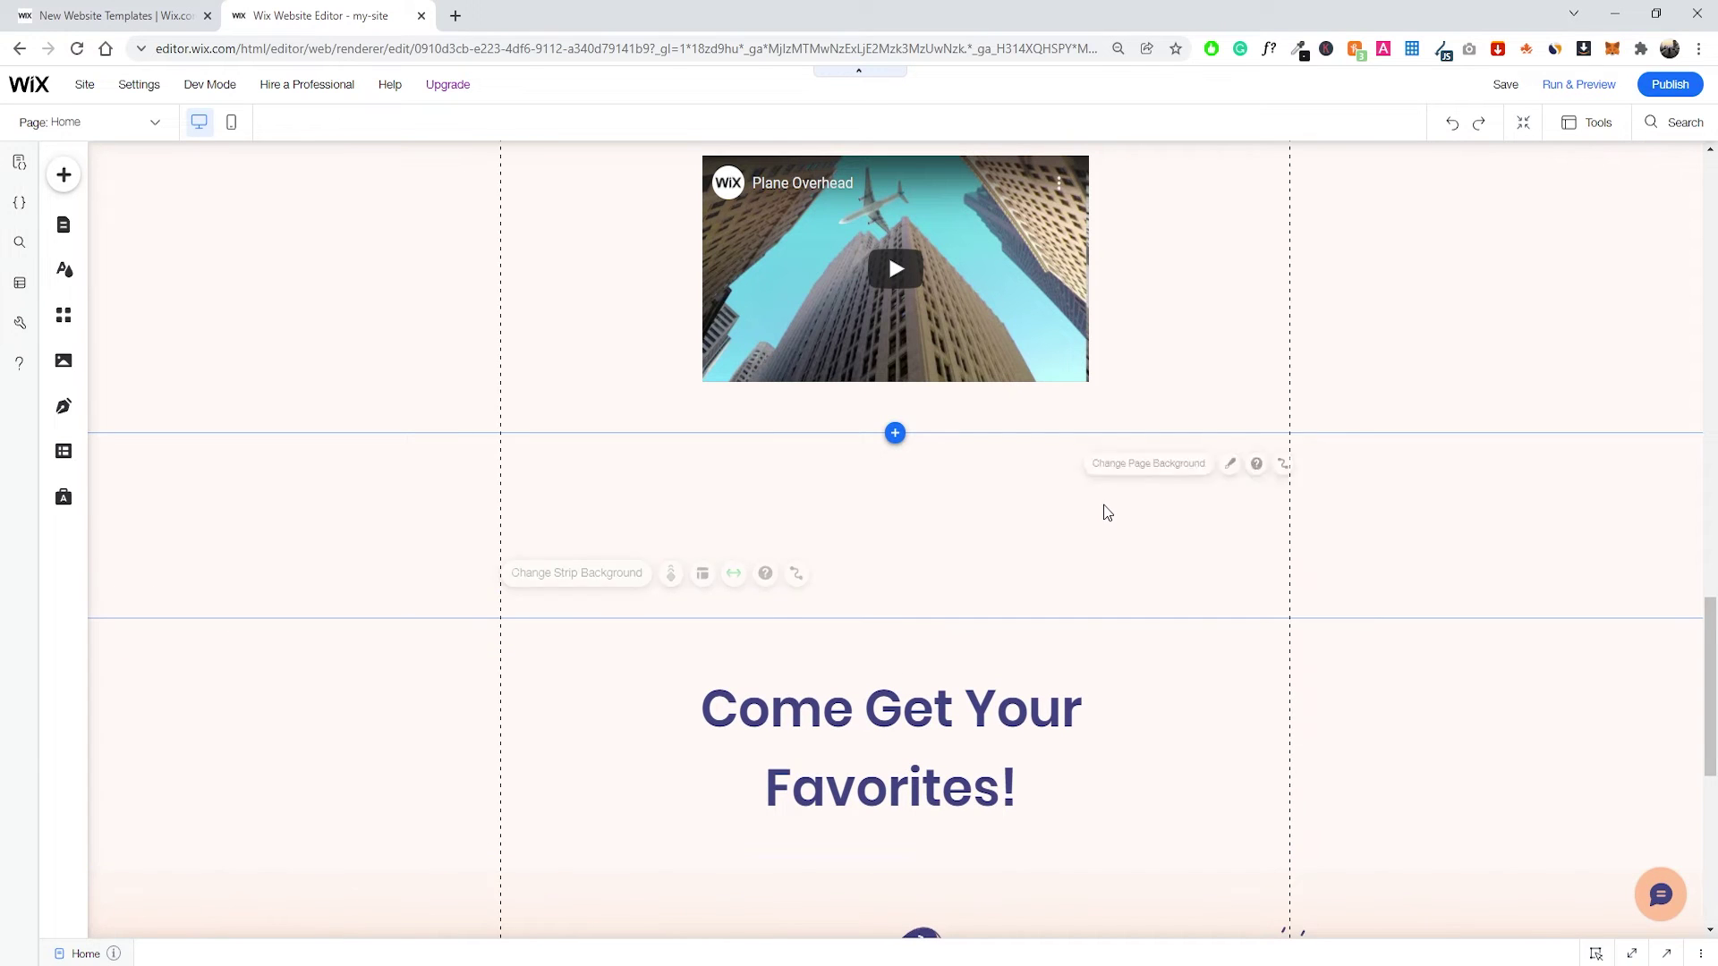
scroll(1156, 549, "down", 1)
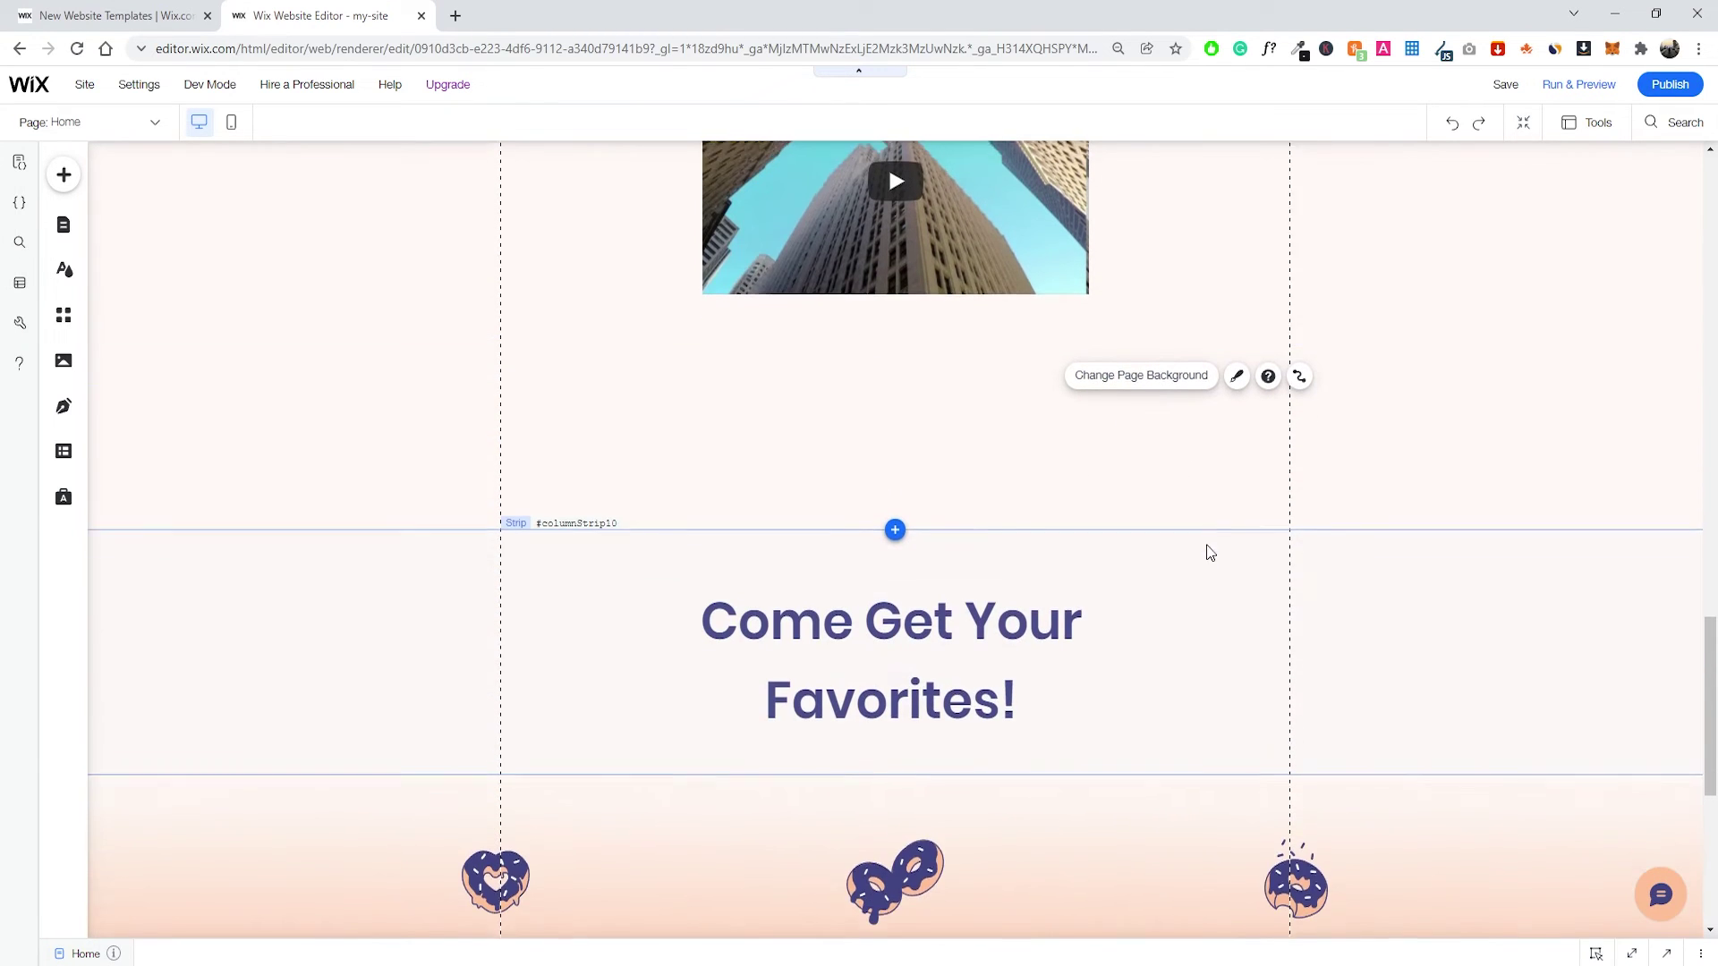
Replace the player's video with the YouTube result "Doughnut/ Dount Ideas with tips & tricks" from a search for "dount".
scroll(1141, 543, "up", 6)
scroll(1115, 553, "down", 1)
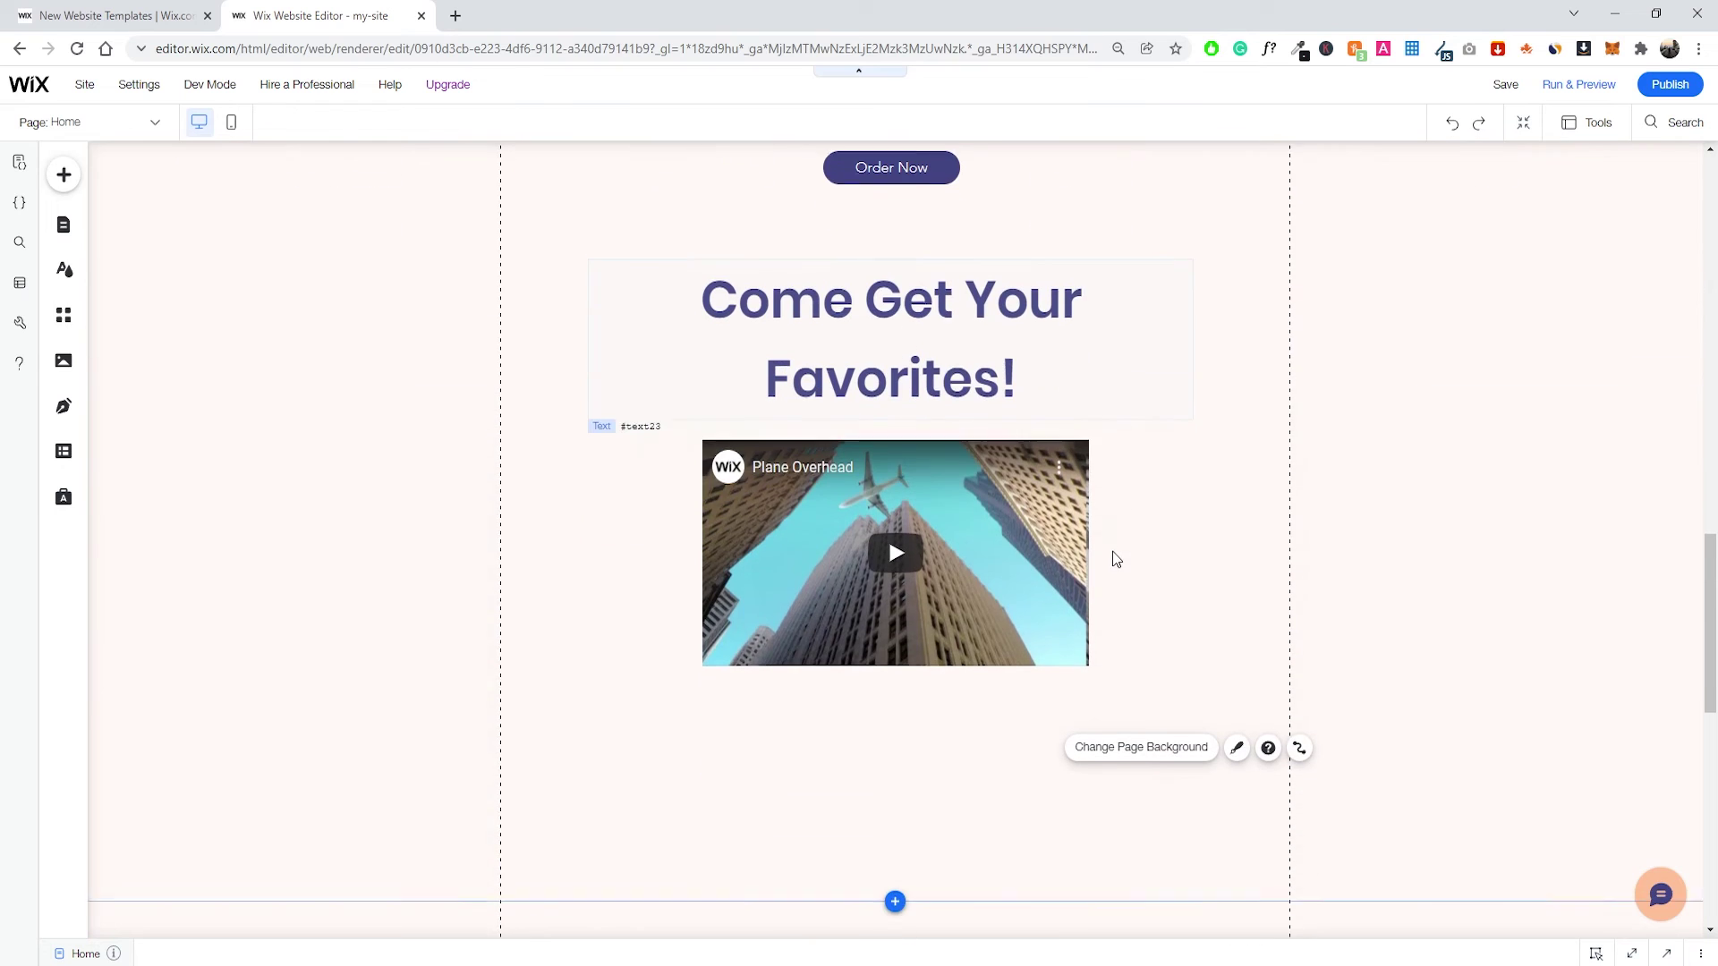
left_click(1000, 544)
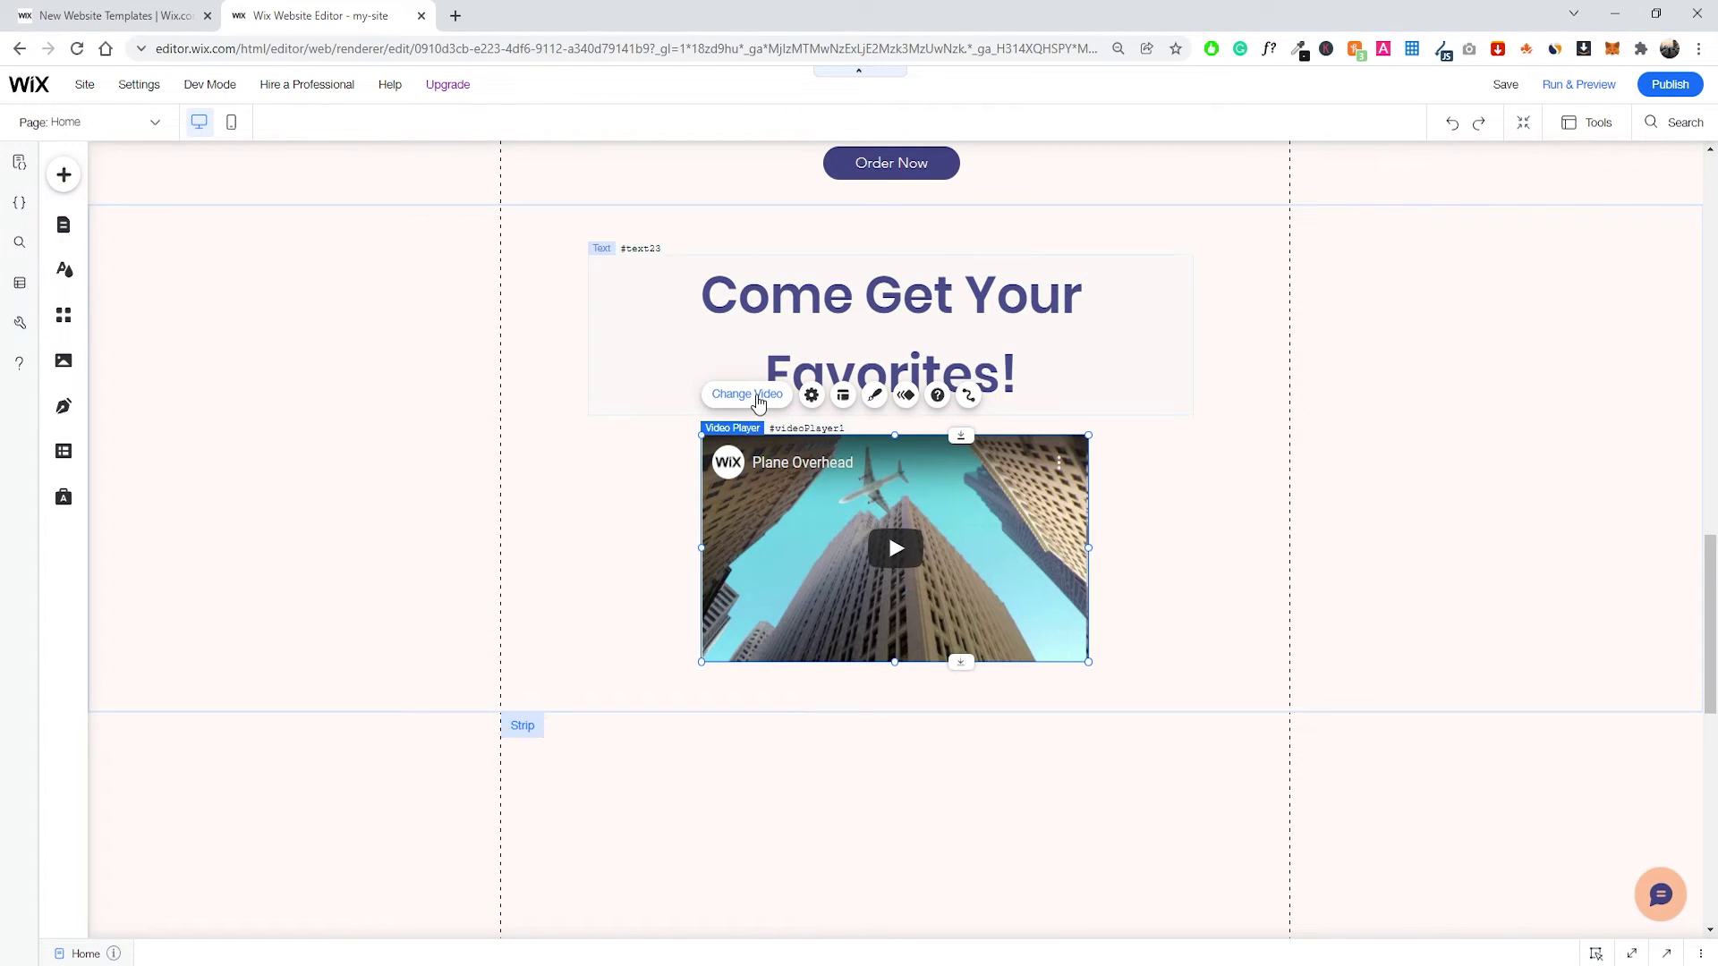
left_click(759, 402)
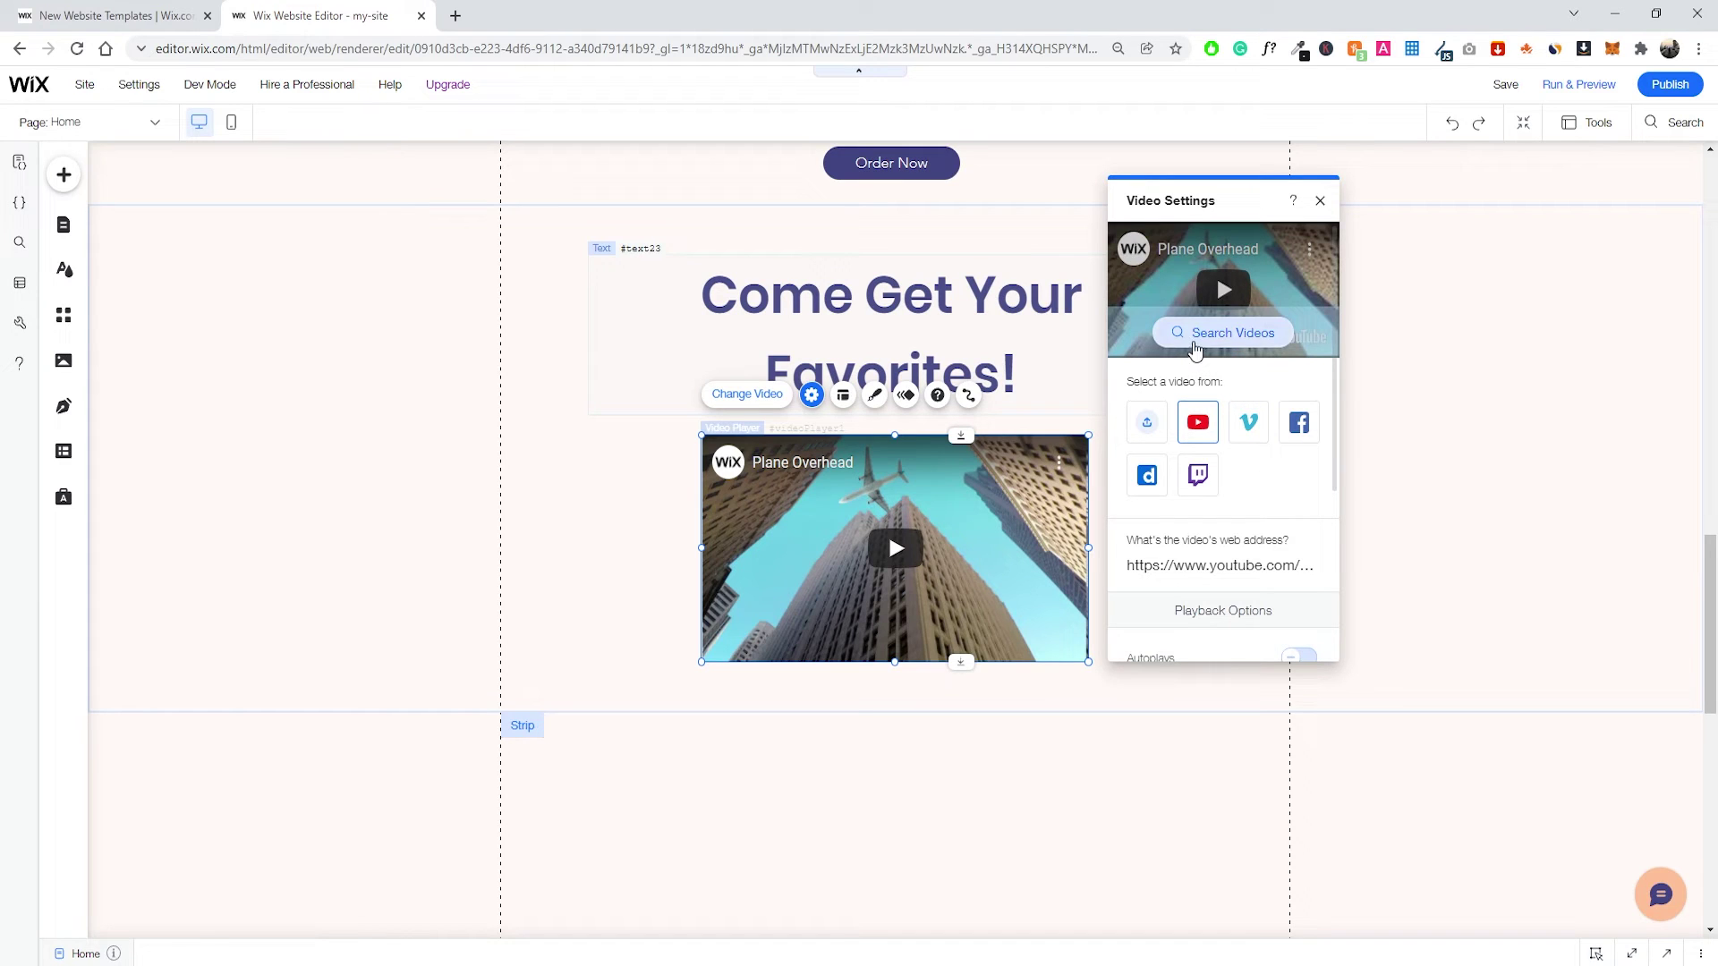
left_click(1199, 344)
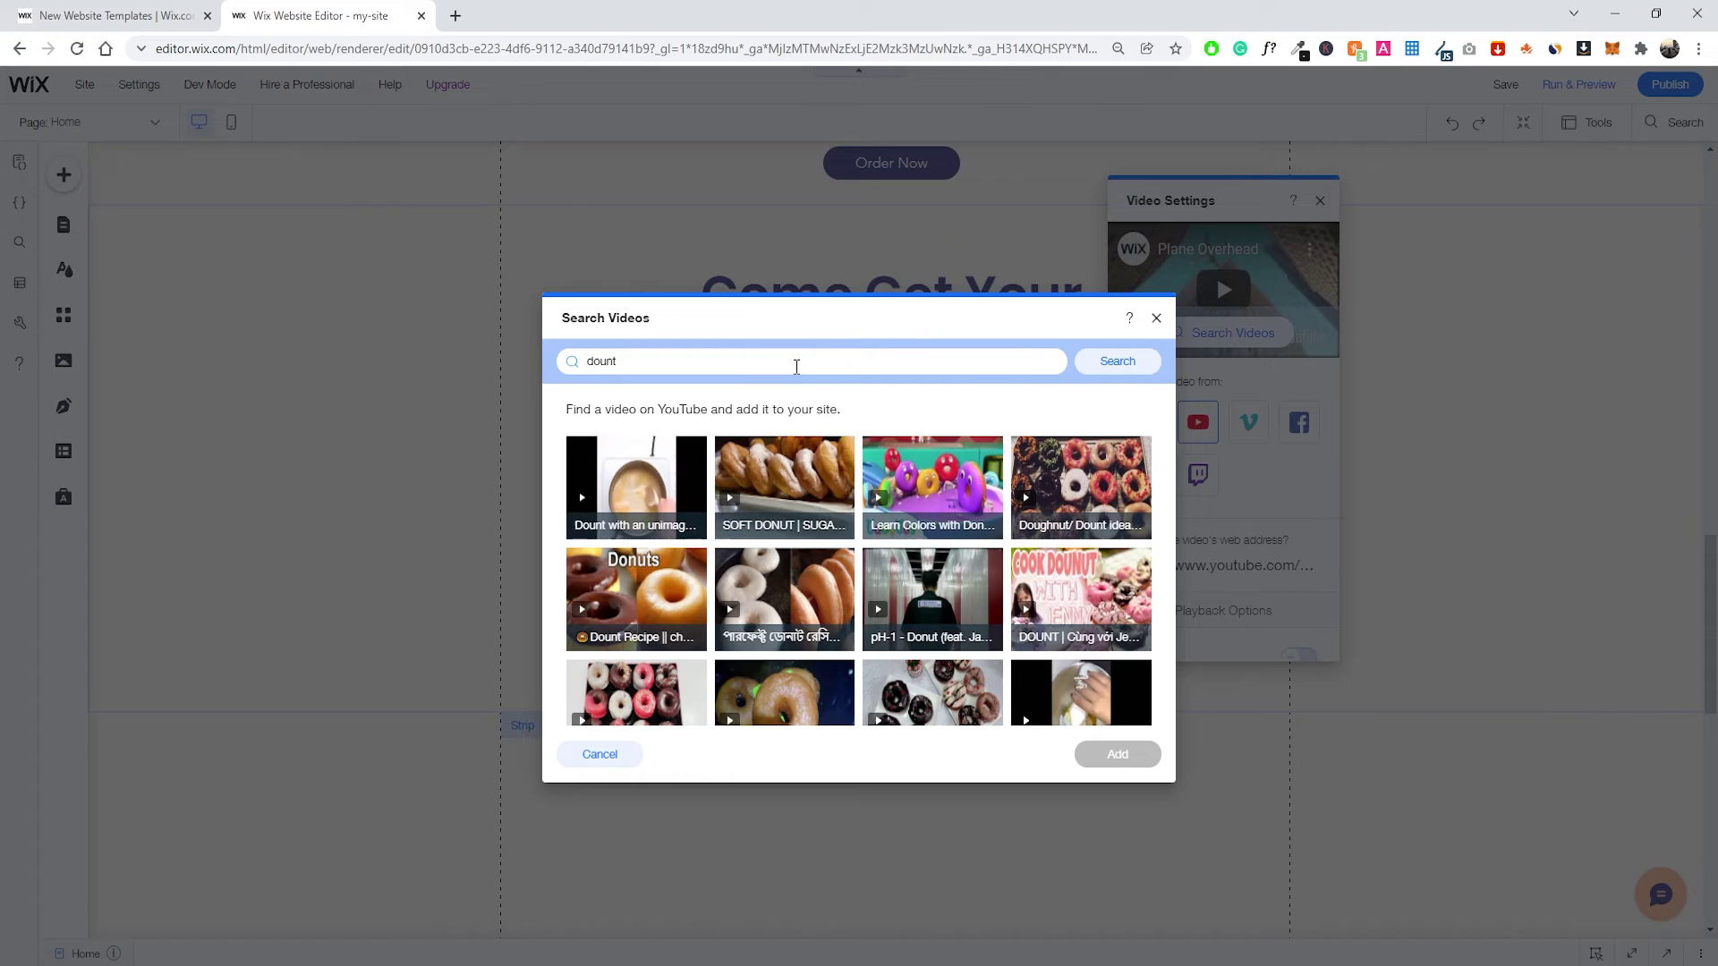
scroll(787, 460, "down", 2)
scroll(850, 470, "up", 2)
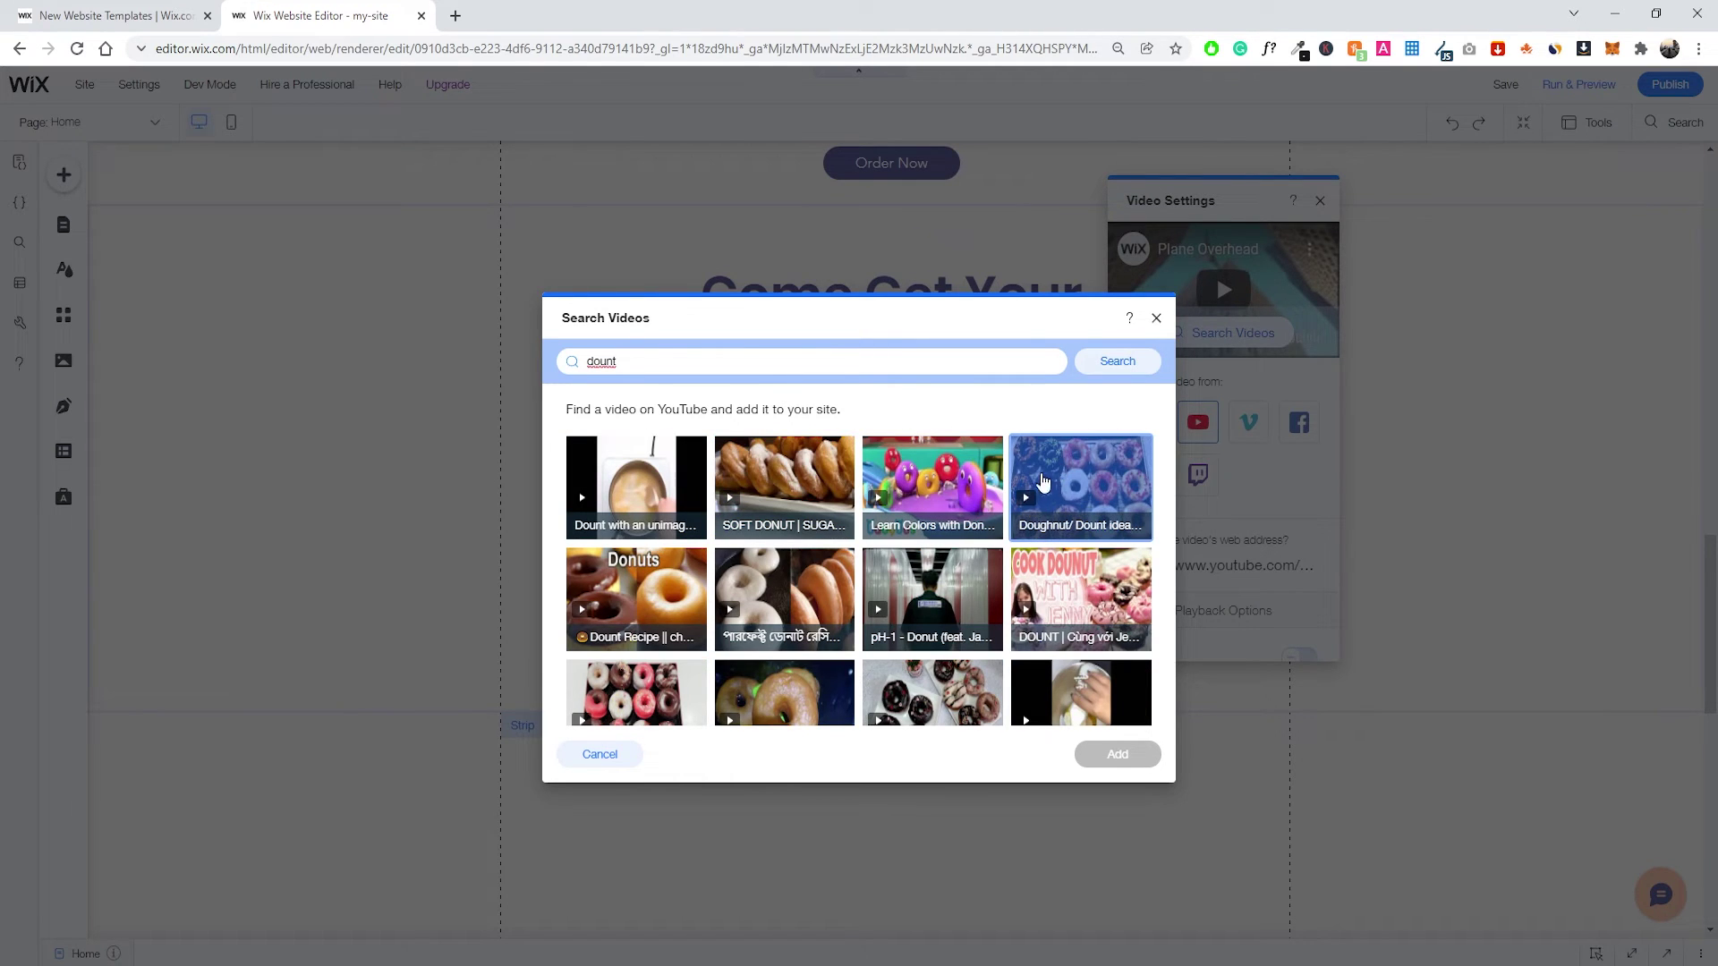
left_click(1075, 479)
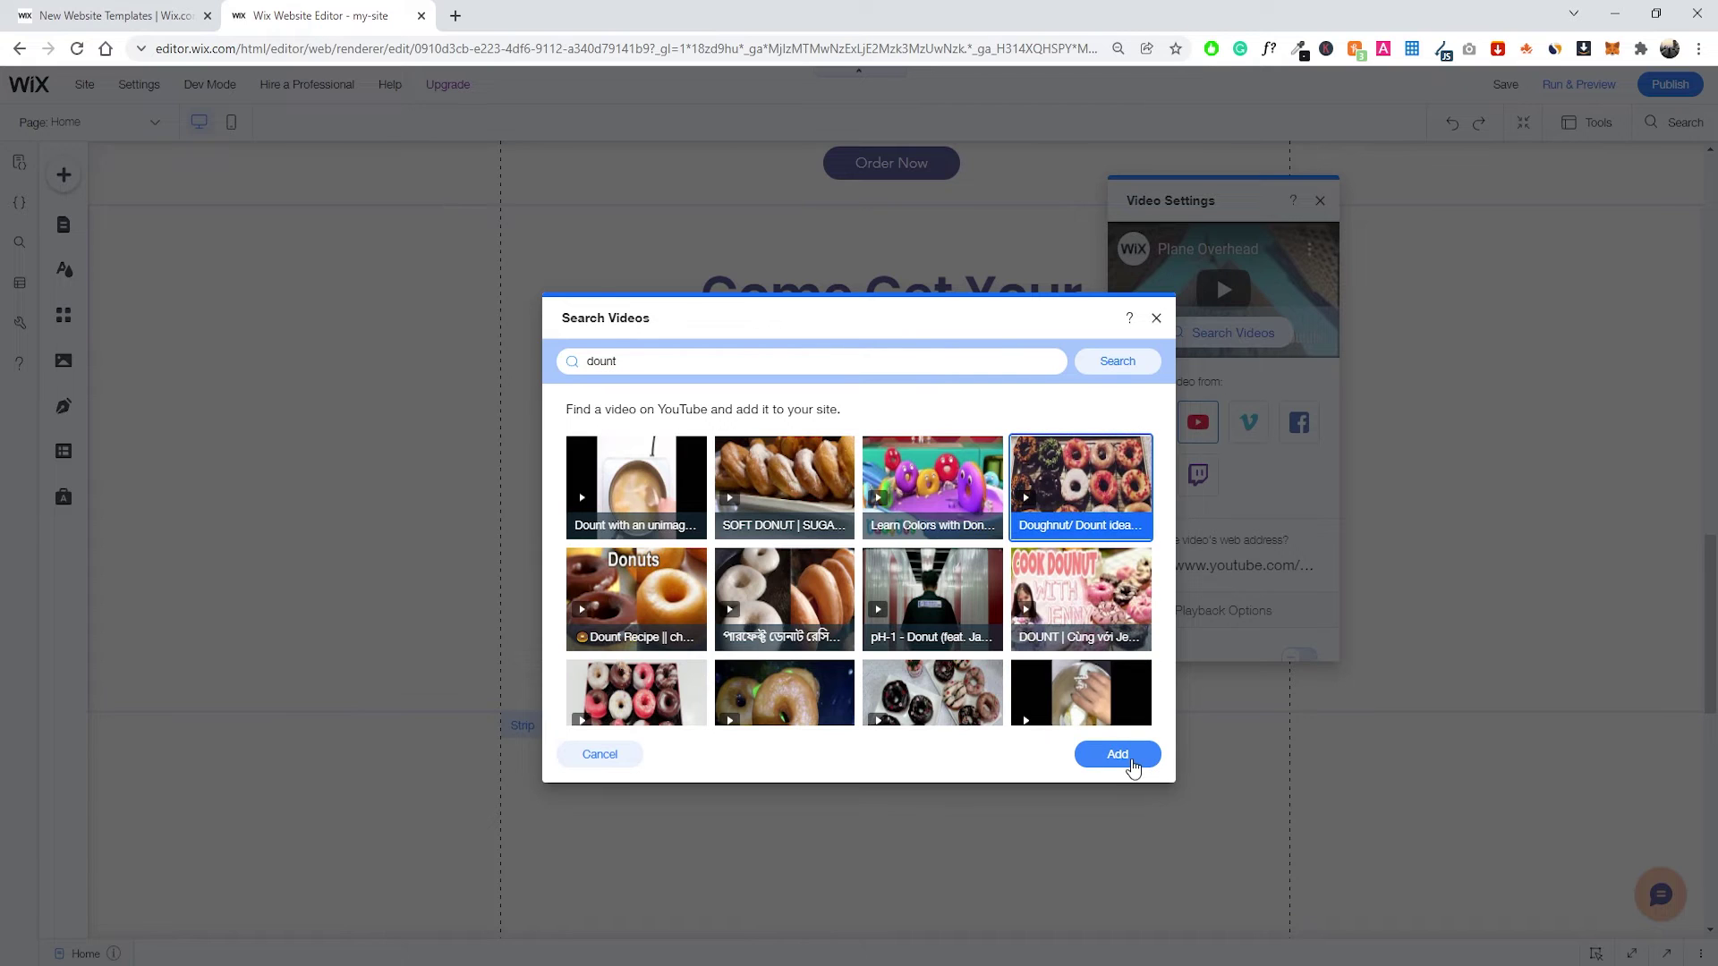
left_click(1130, 761)
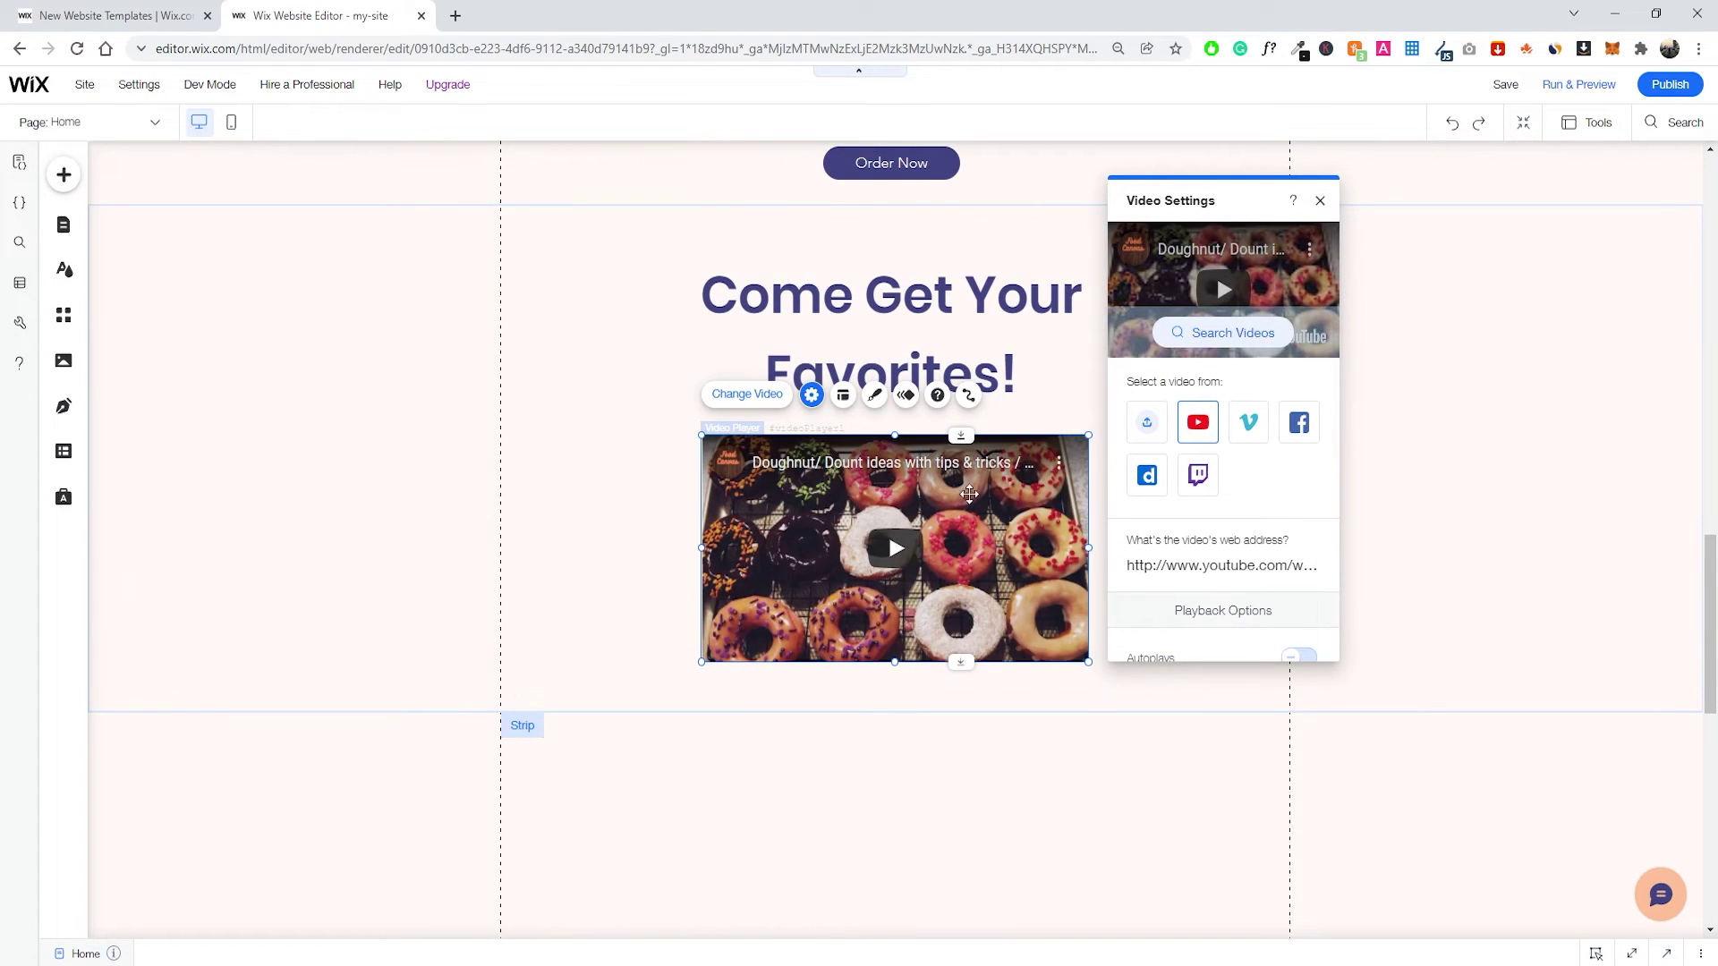
Review the video's playback and description options, and close the video settings.
scroll(1220, 537, "down", 1)
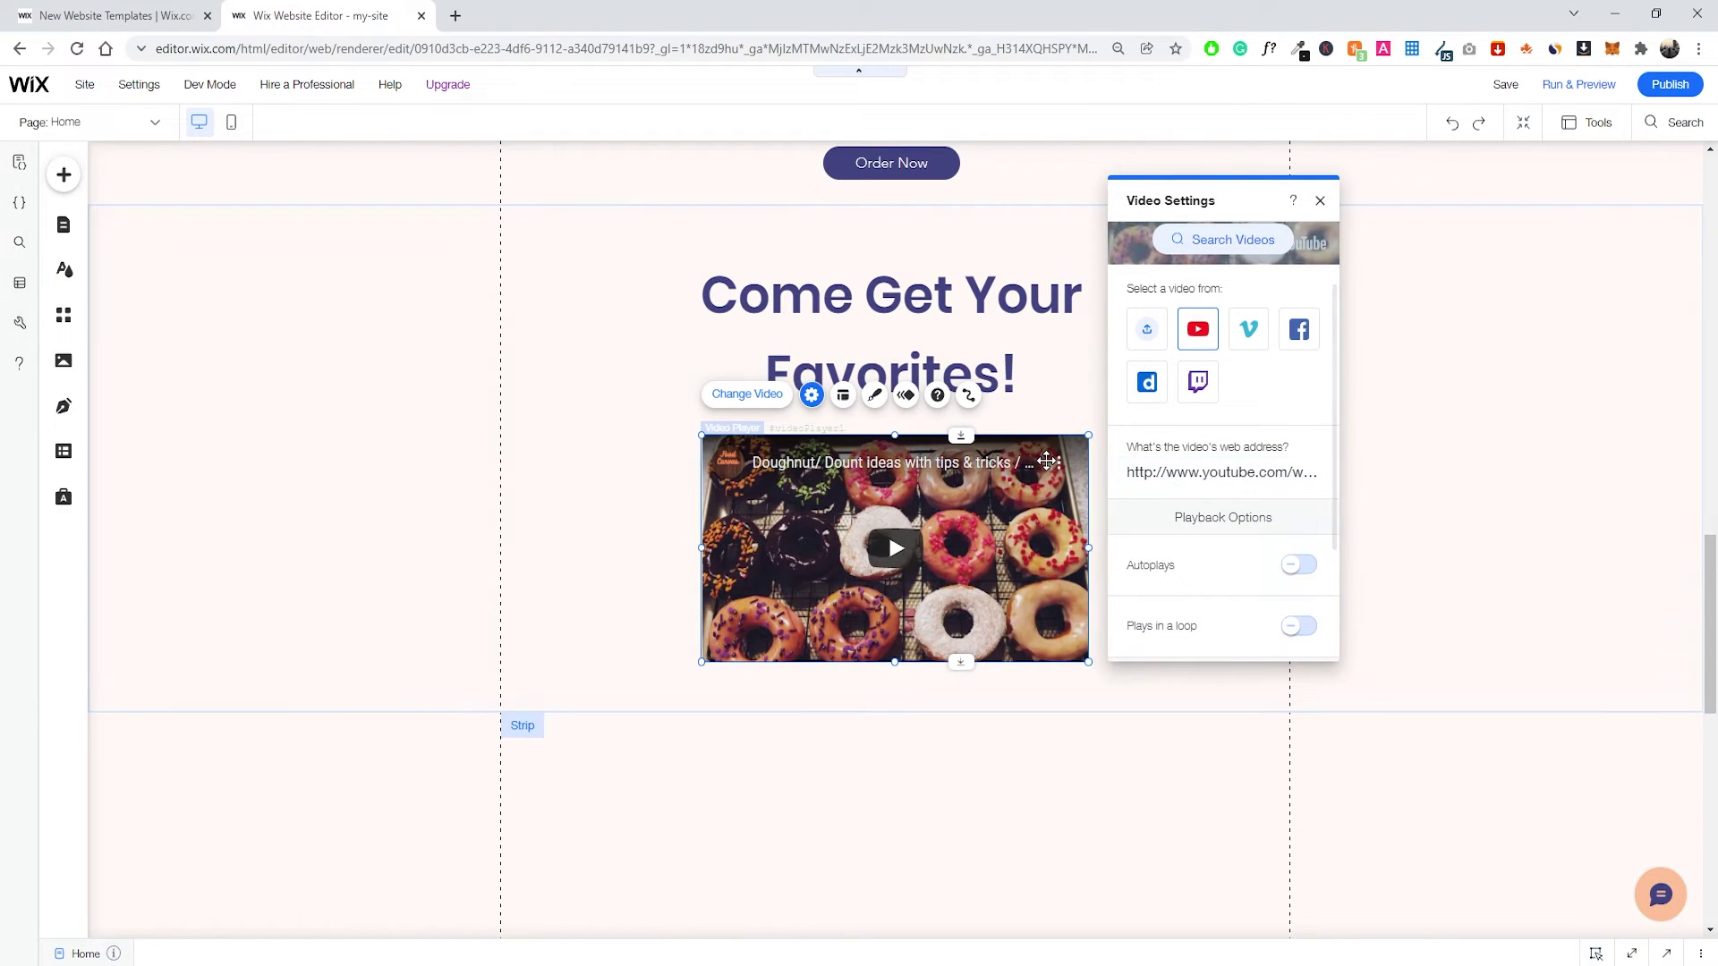
scroll(1239, 510, "down", 1)
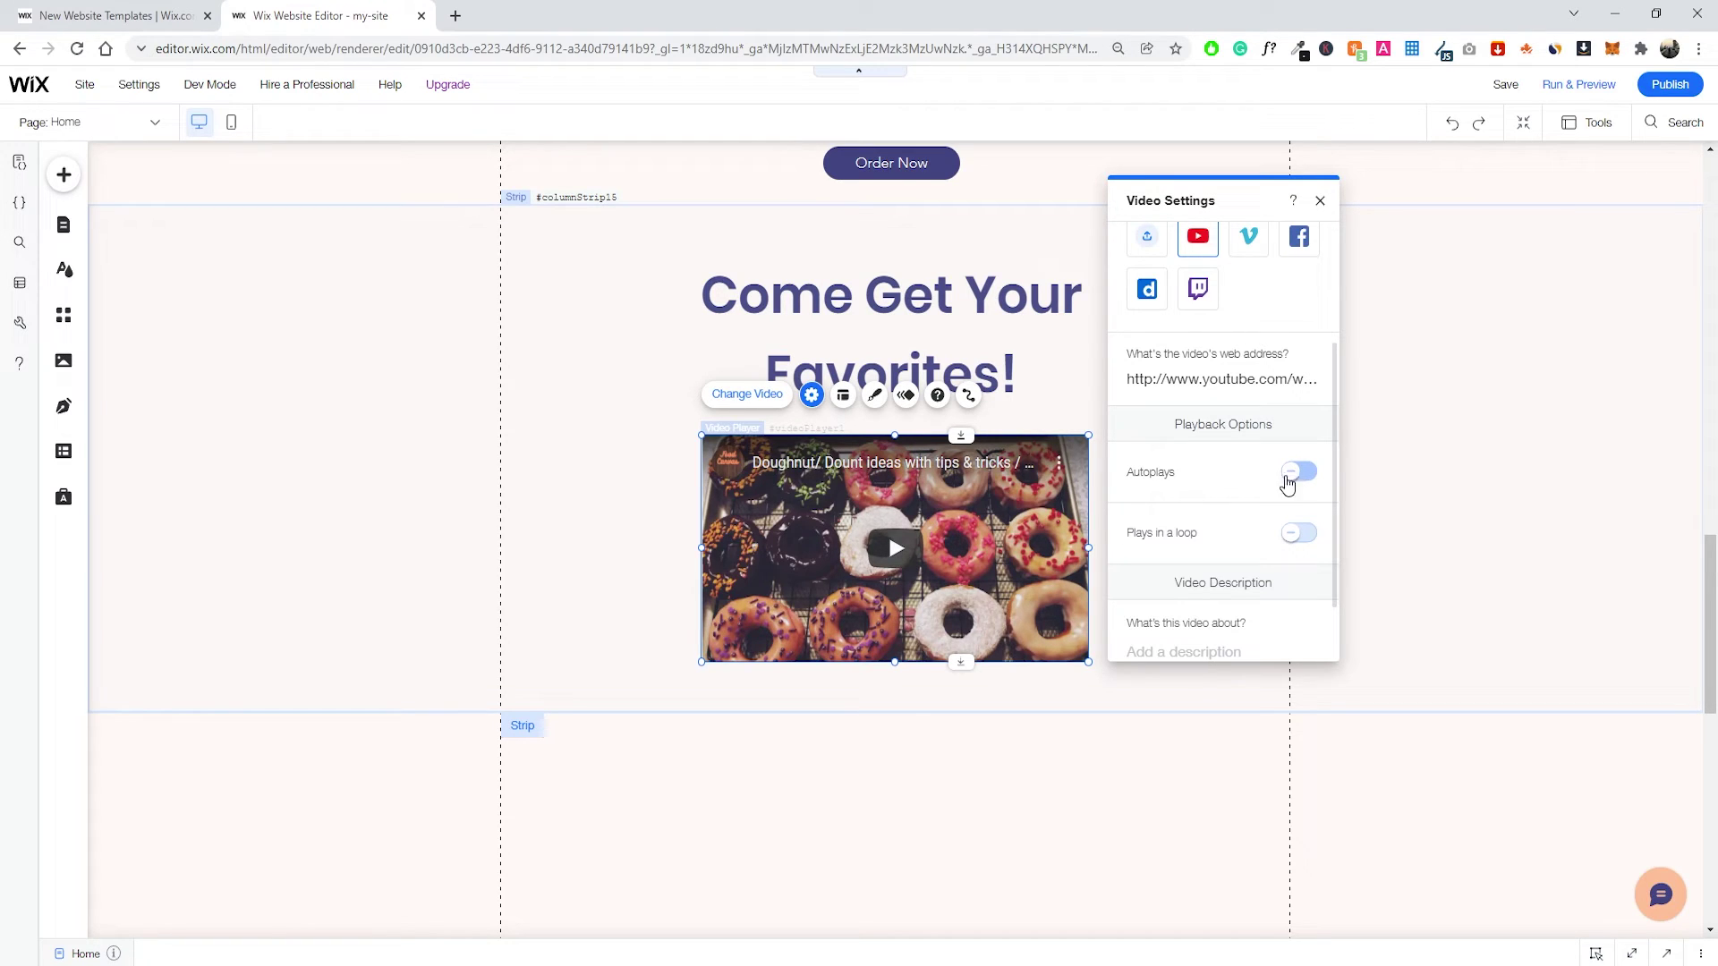
scroll(1287, 483, "down", 1)
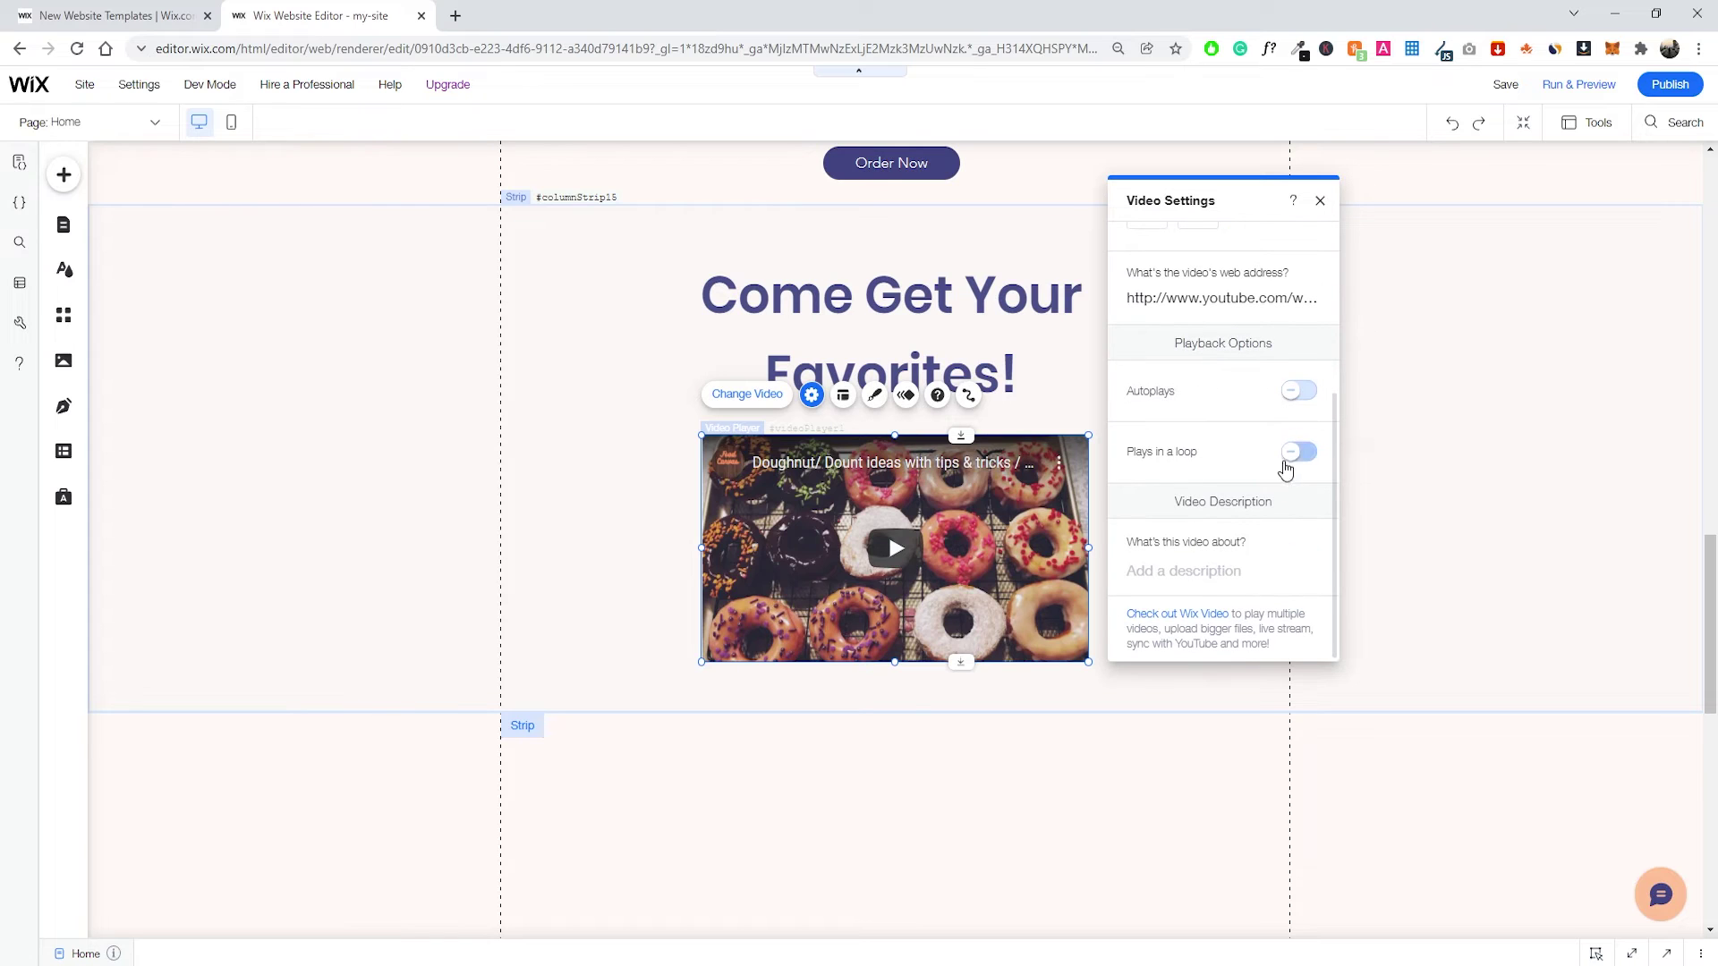
scroll(1213, 528, "up", 3)
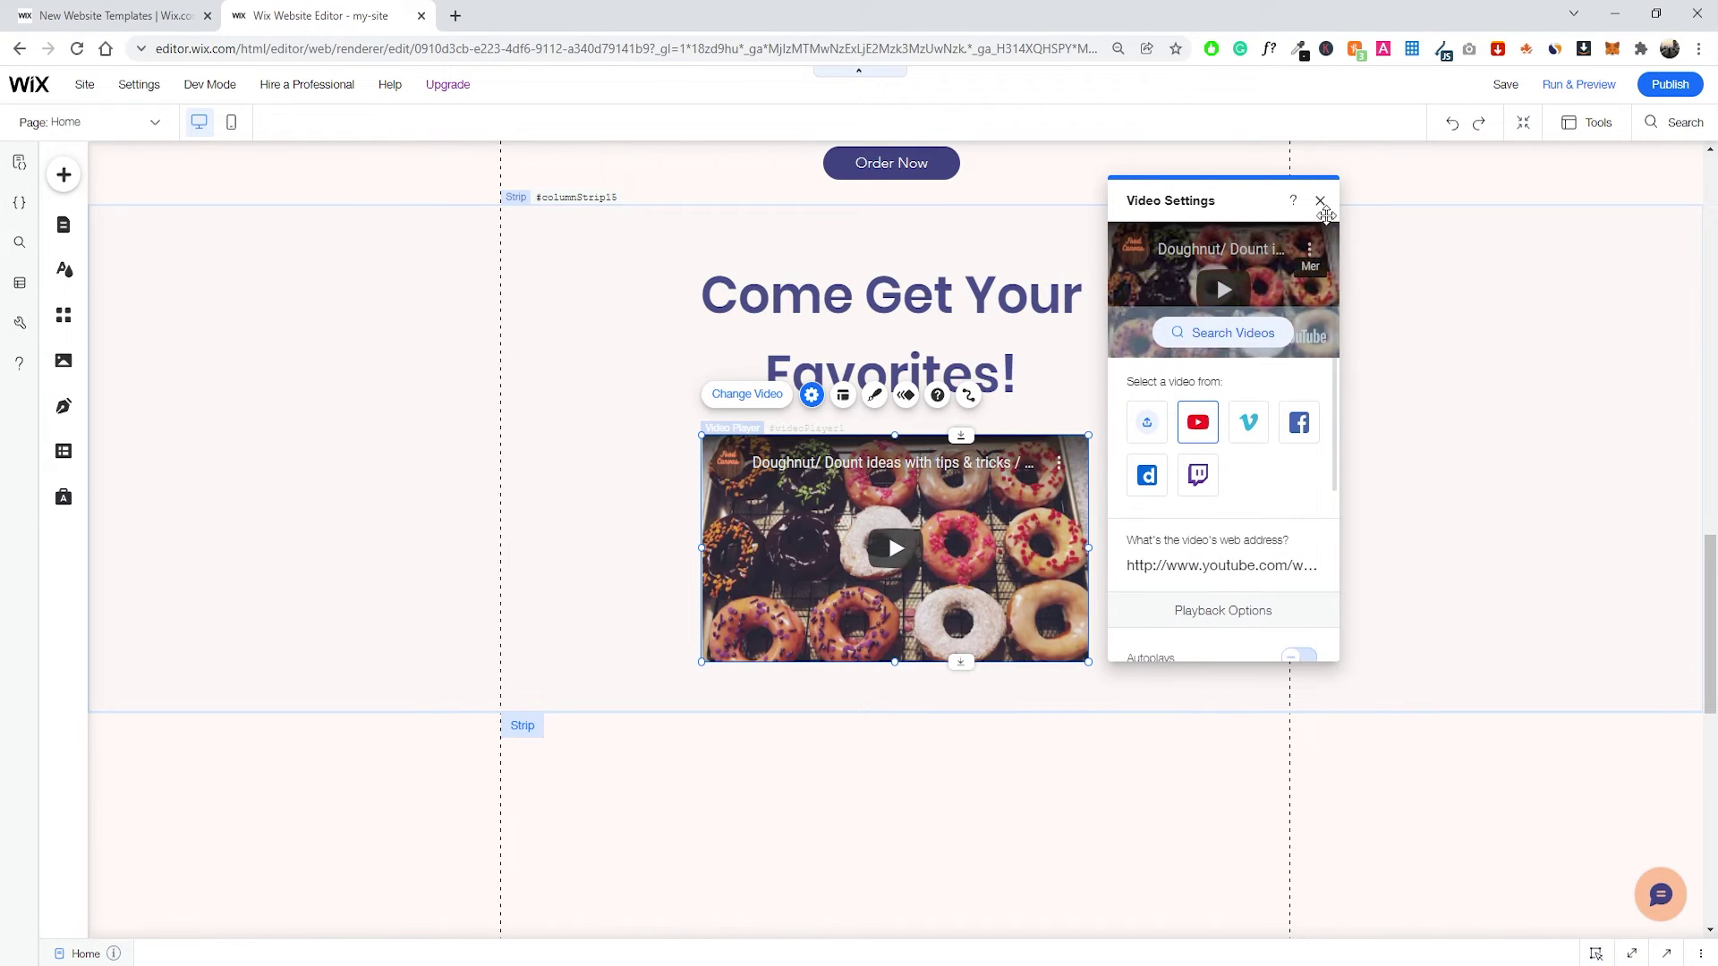
left_click(1320, 201)
left_click(1369, 426)
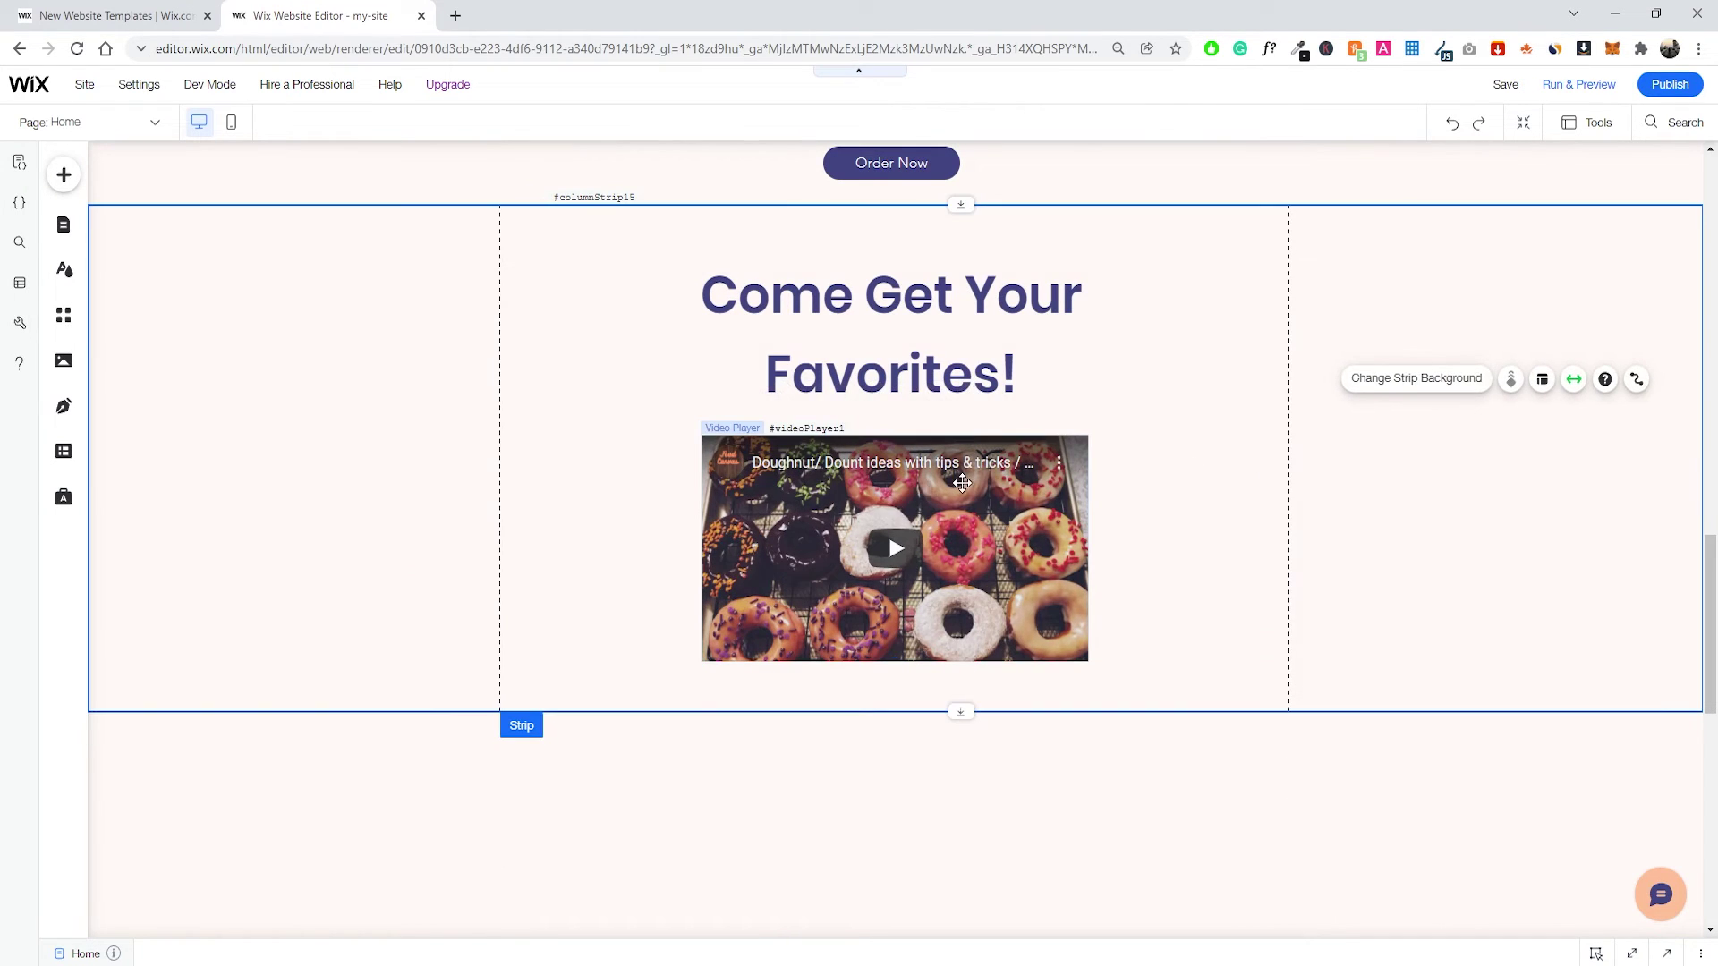
Give the video player a thicker border in the purple theme color #895BB5.
left_click(962, 483)
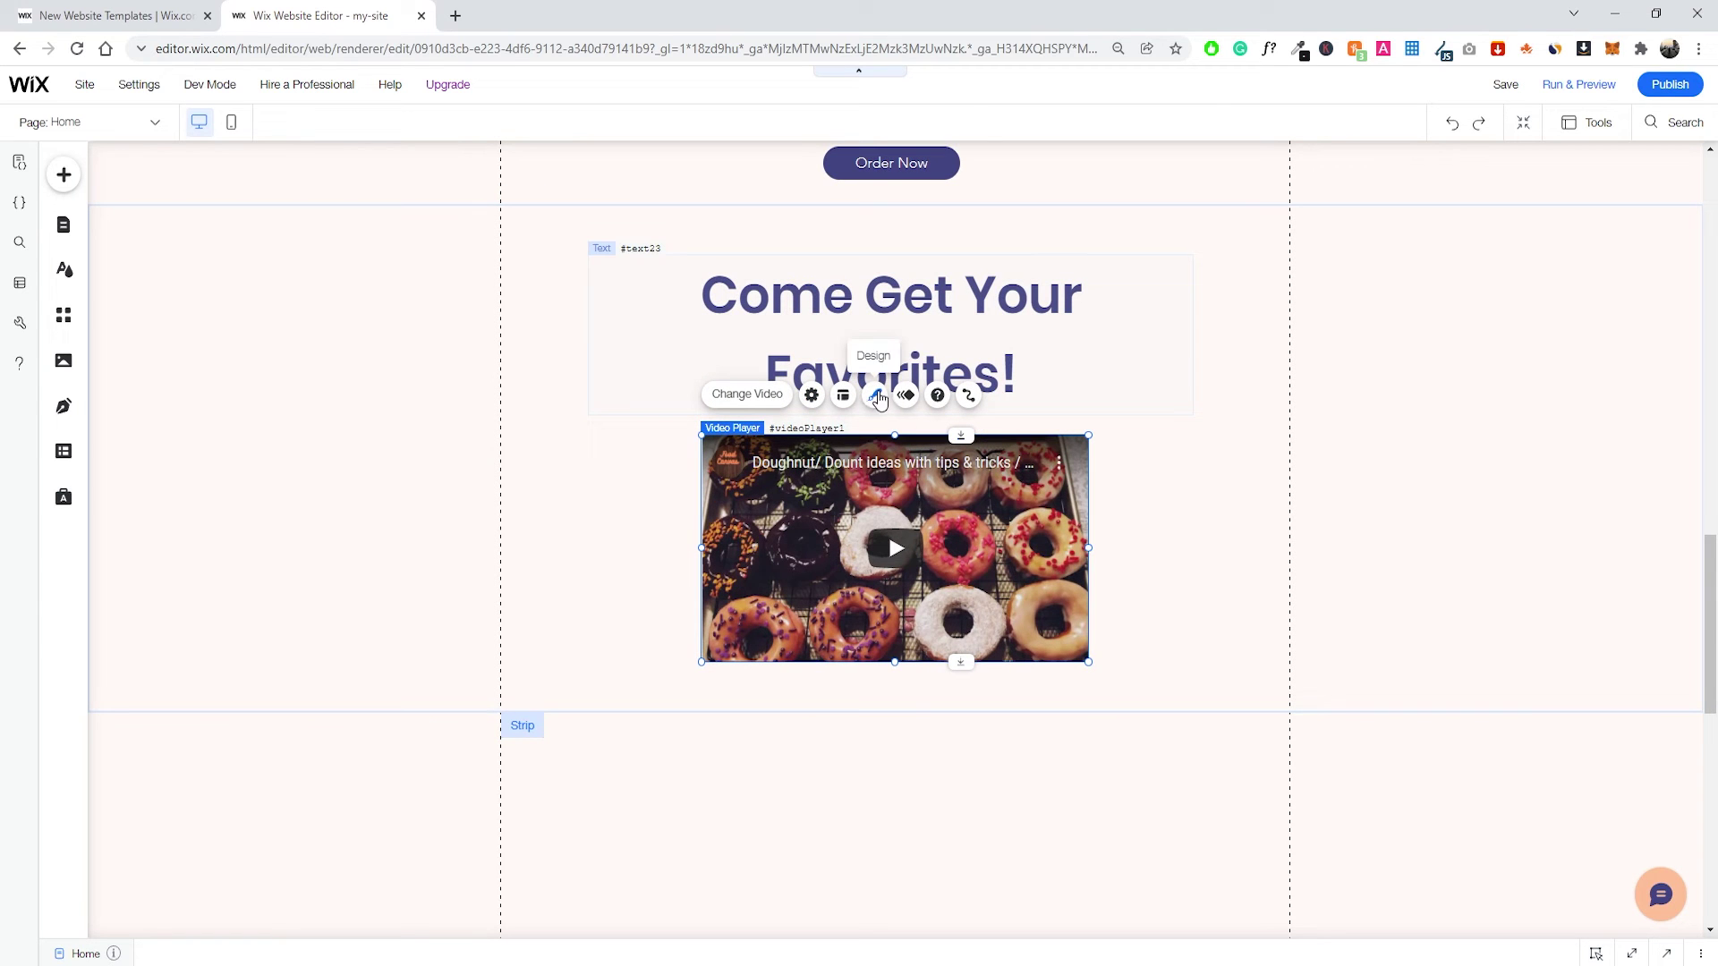
left_click(878, 396)
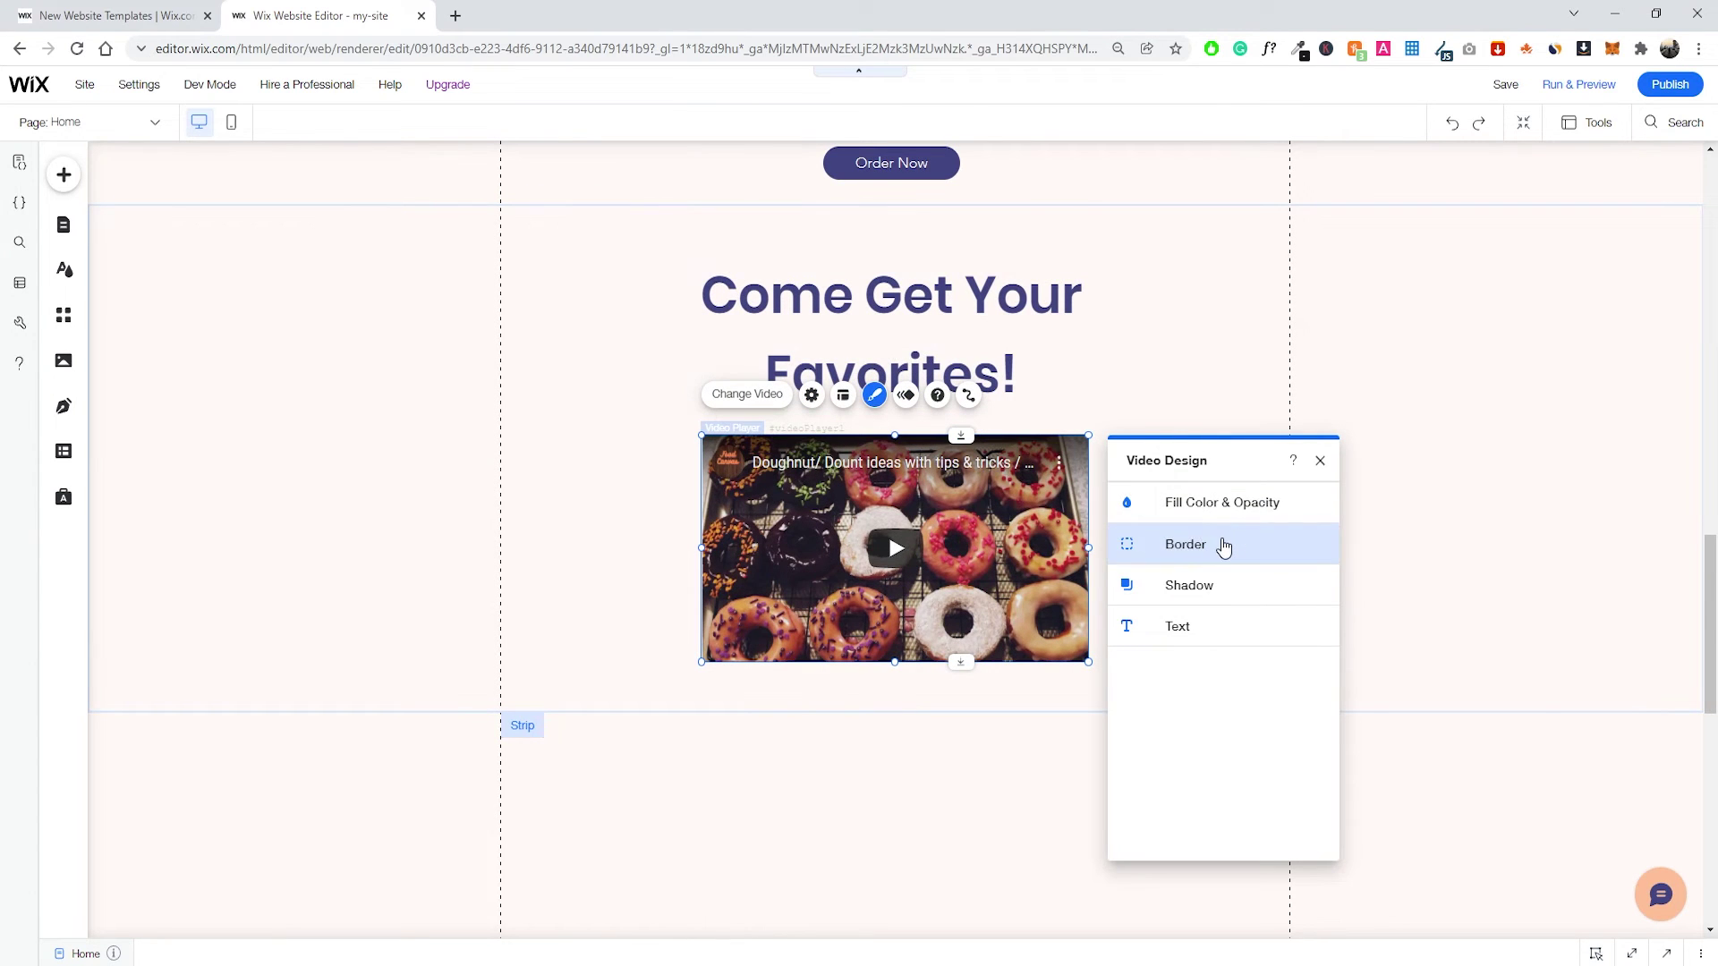
left_click(1224, 547)
left_click_drag(1172, 644, 1214, 645)
left_click(1313, 577)
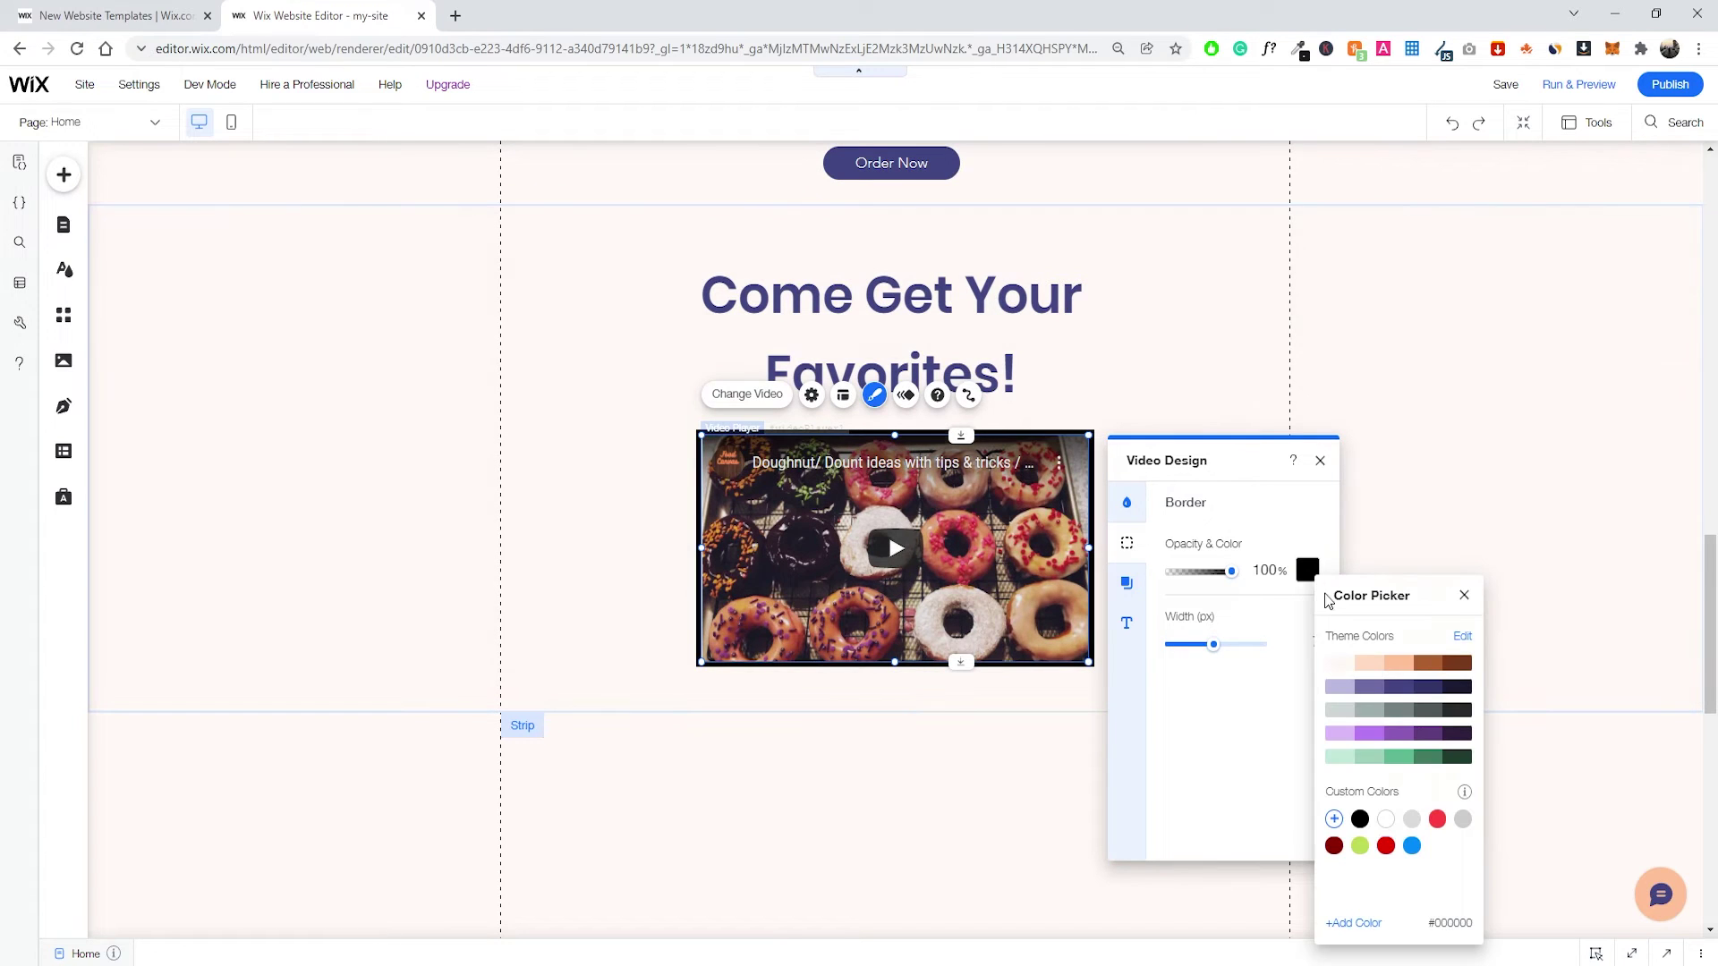
left_click(1399, 735)
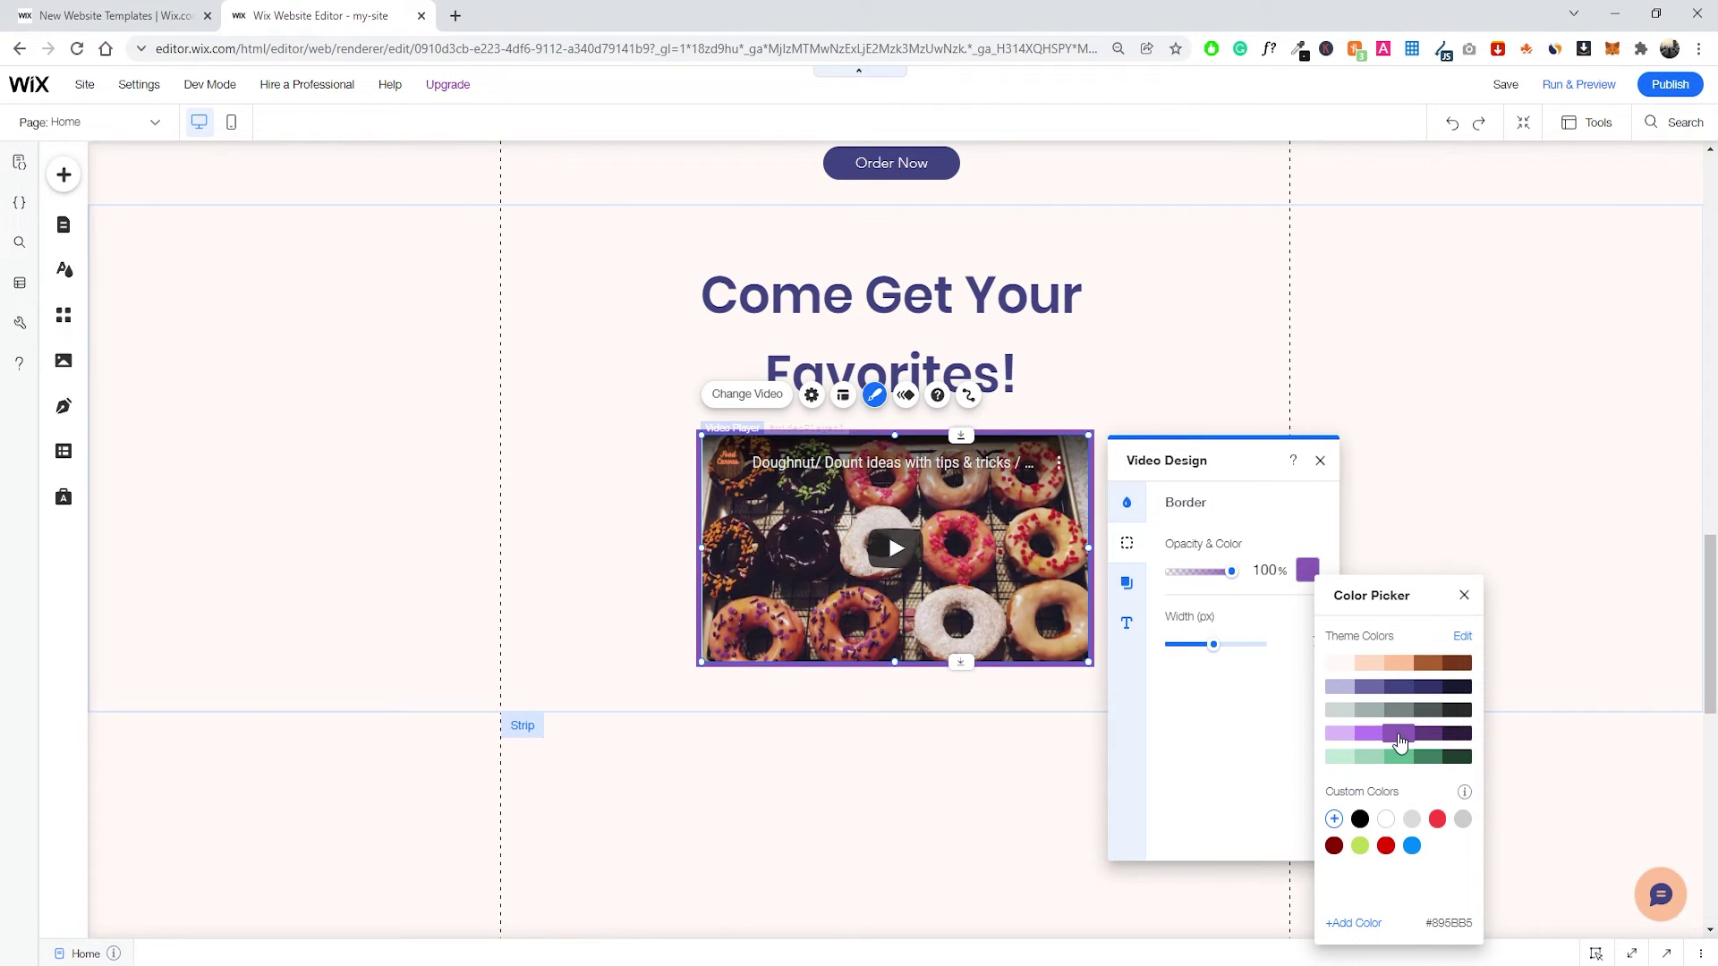
left_click(1427, 475)
left_click(1320, 460)
Select the "Come Get Your Favorites!" heading text above the donut video.
left_click(1091, 311)
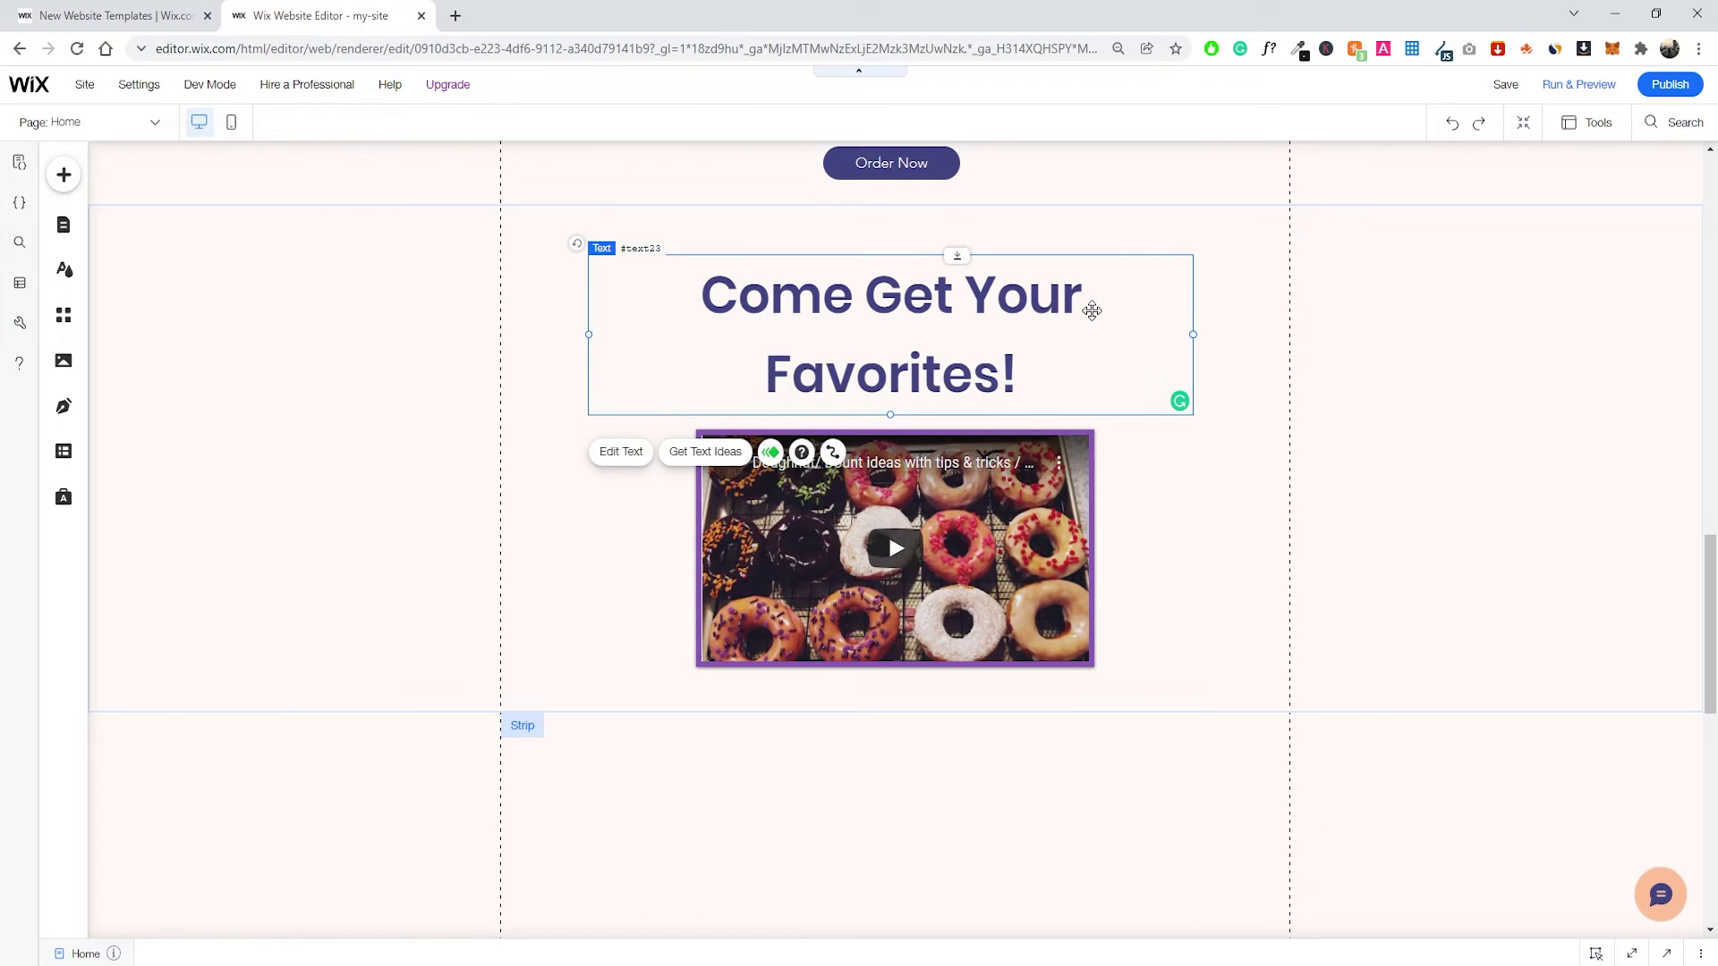
left_click(1102, 498)
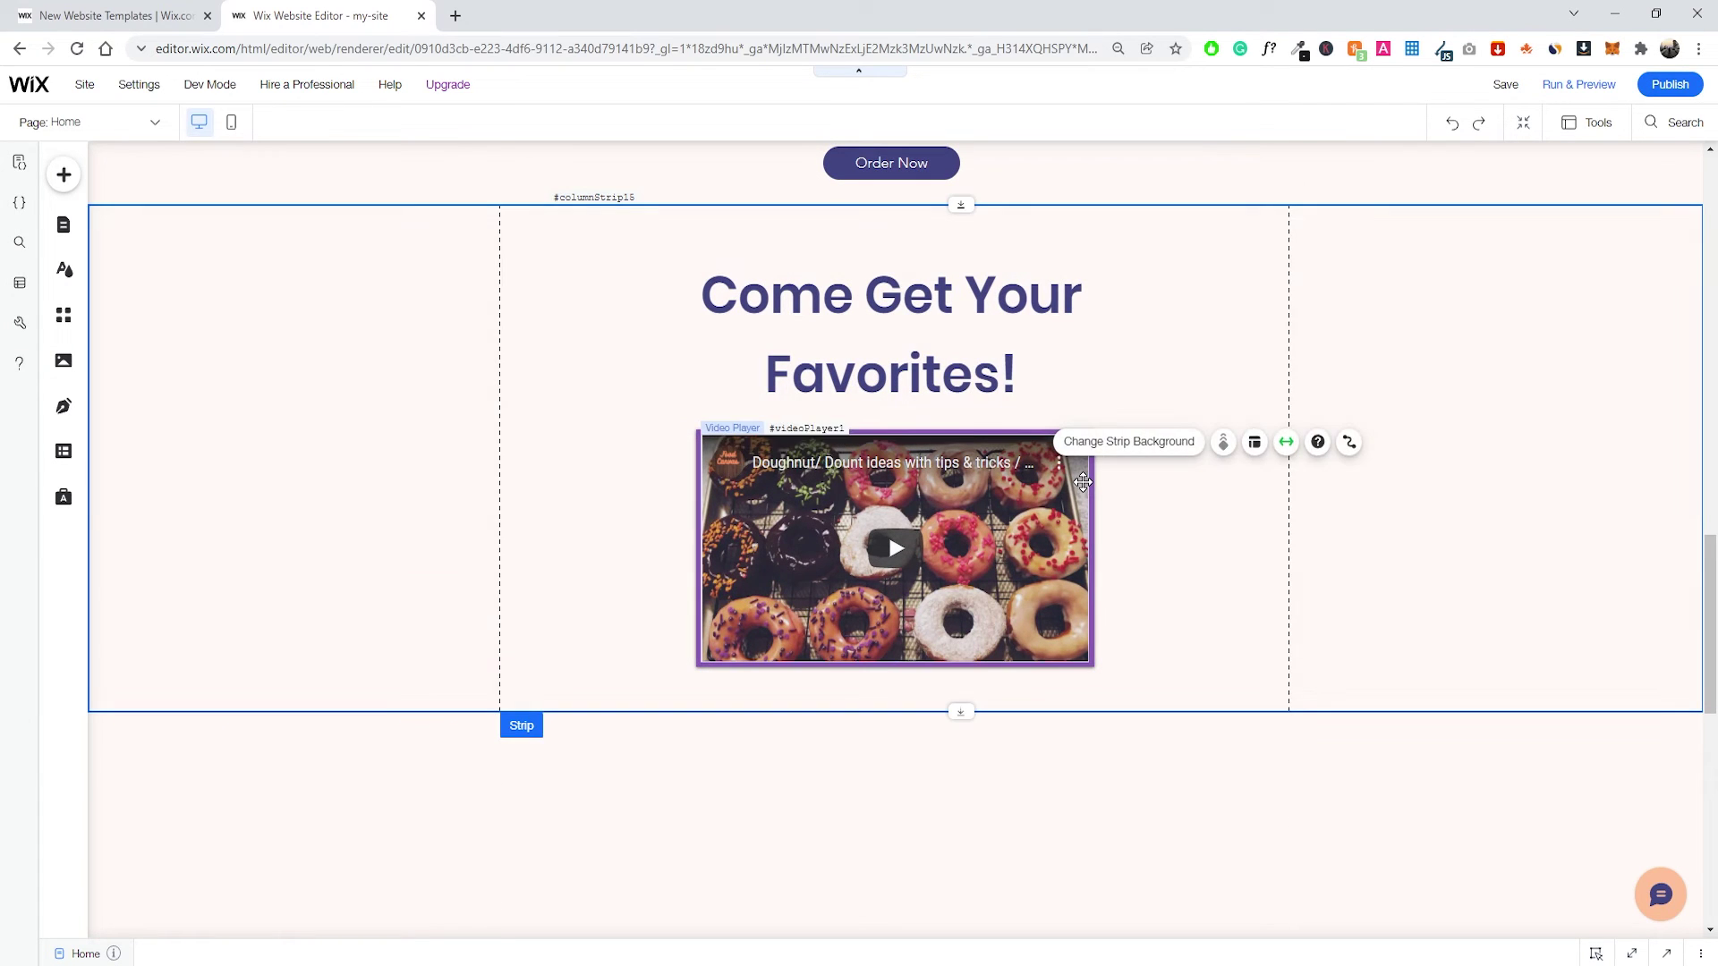
left_click(1131, 349)
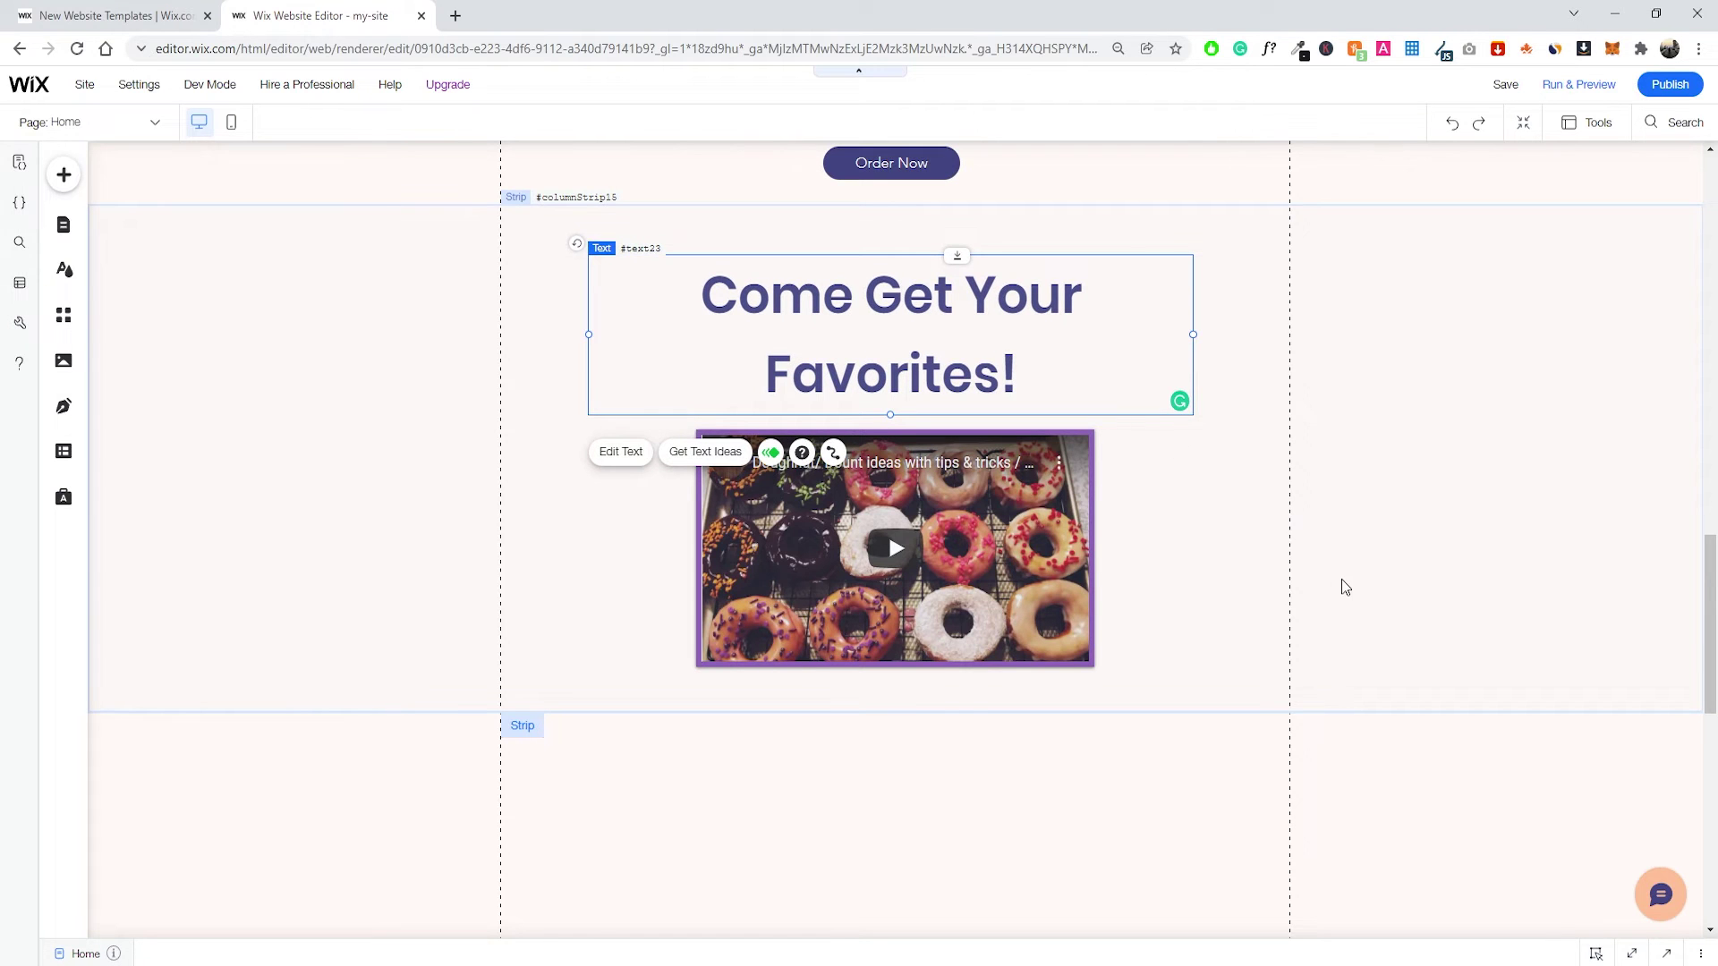
Look over the Home page from the new video section up through the top flavors to the header.
left_click(1107, 532)
scroll(1108, 545, "down", 1)
scroll(1091, 572, "up", 20)
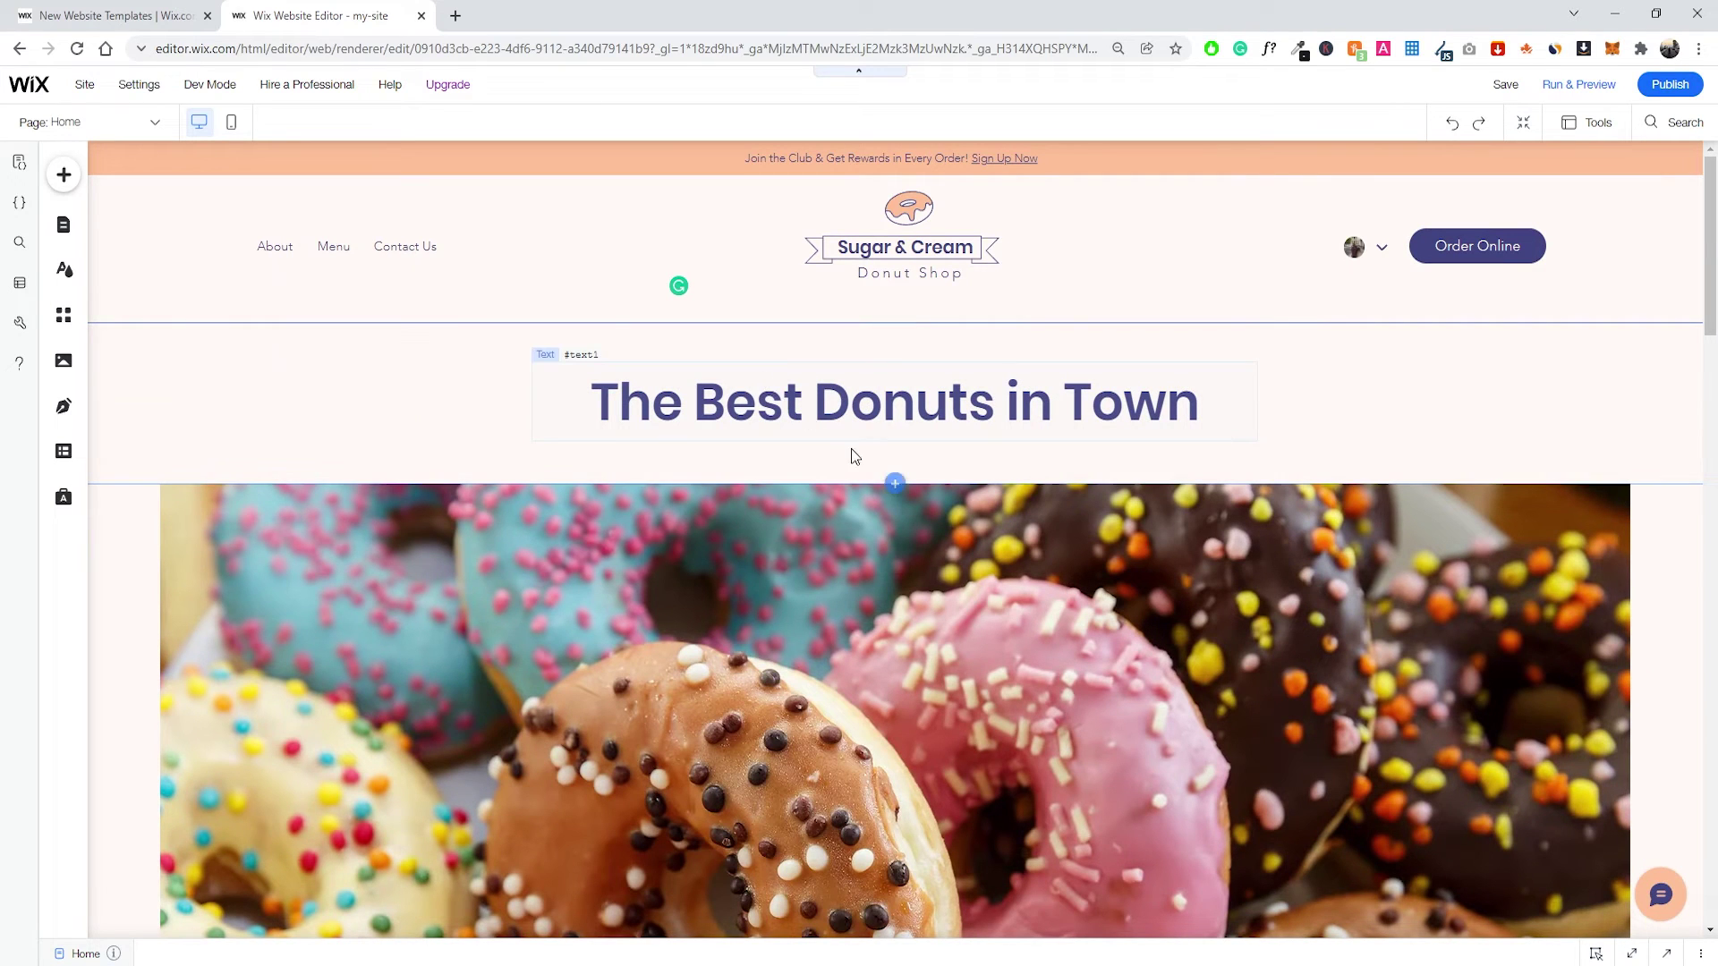
scroll(851, 439, "down", 4)
scroll(848, 397, "up", 1)
scroll(846, 392, "down", 3)
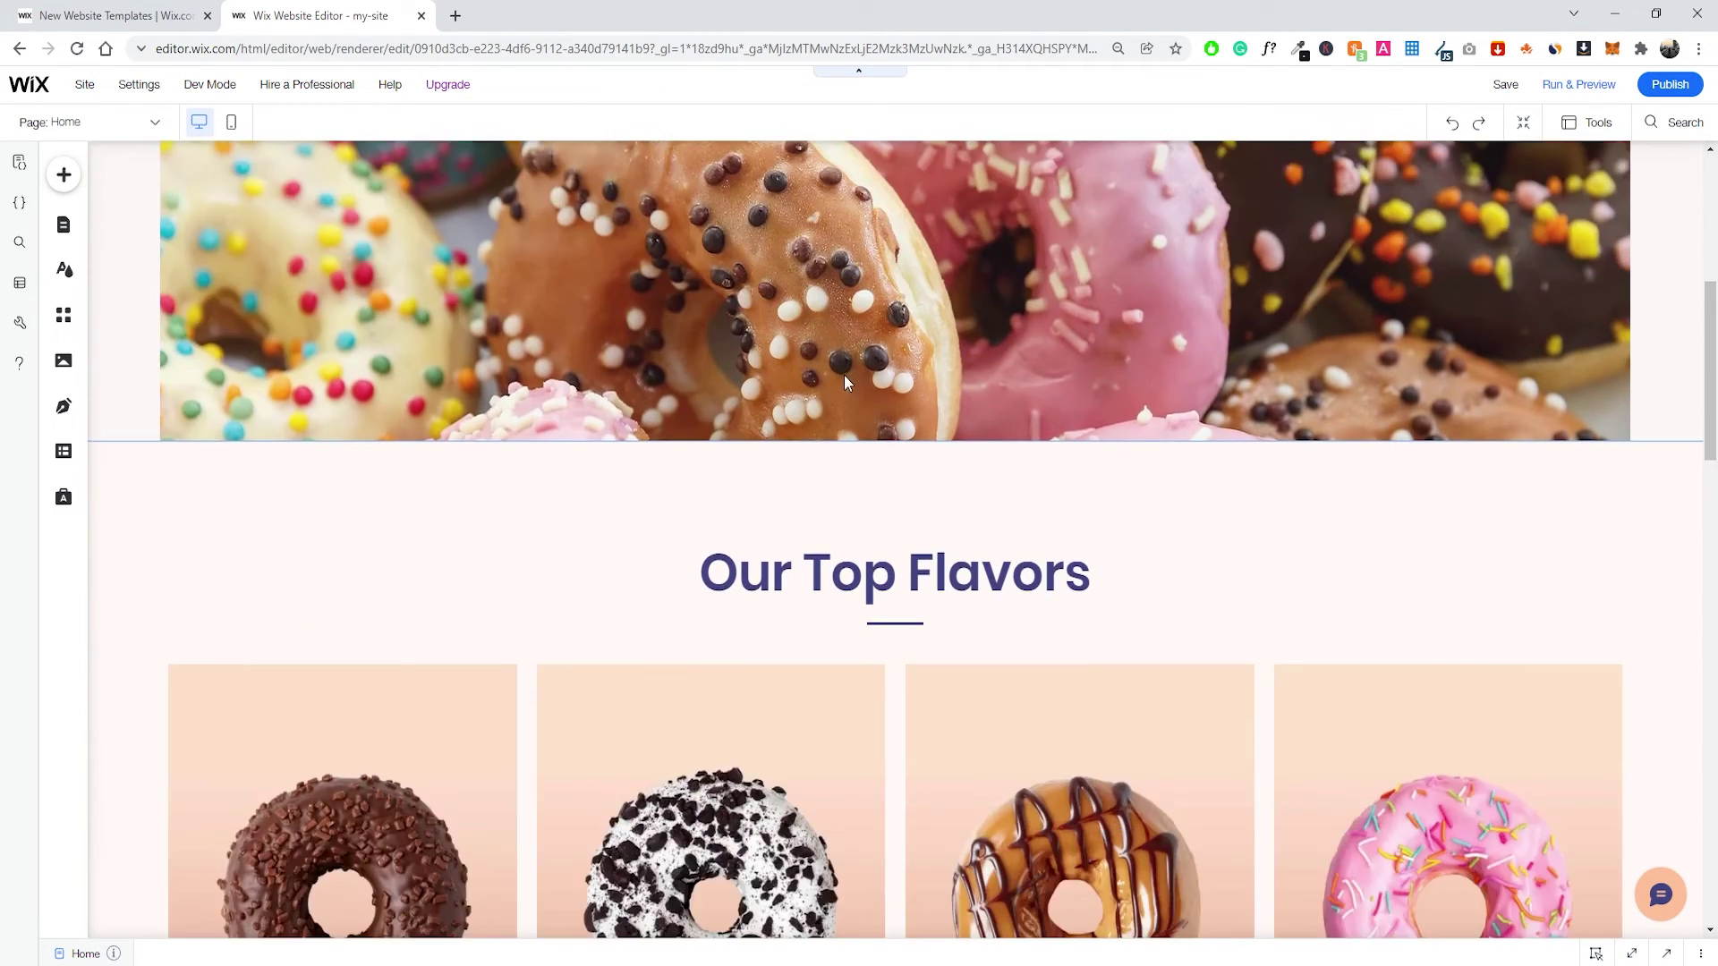
scroll(843, 389, "up", 6)
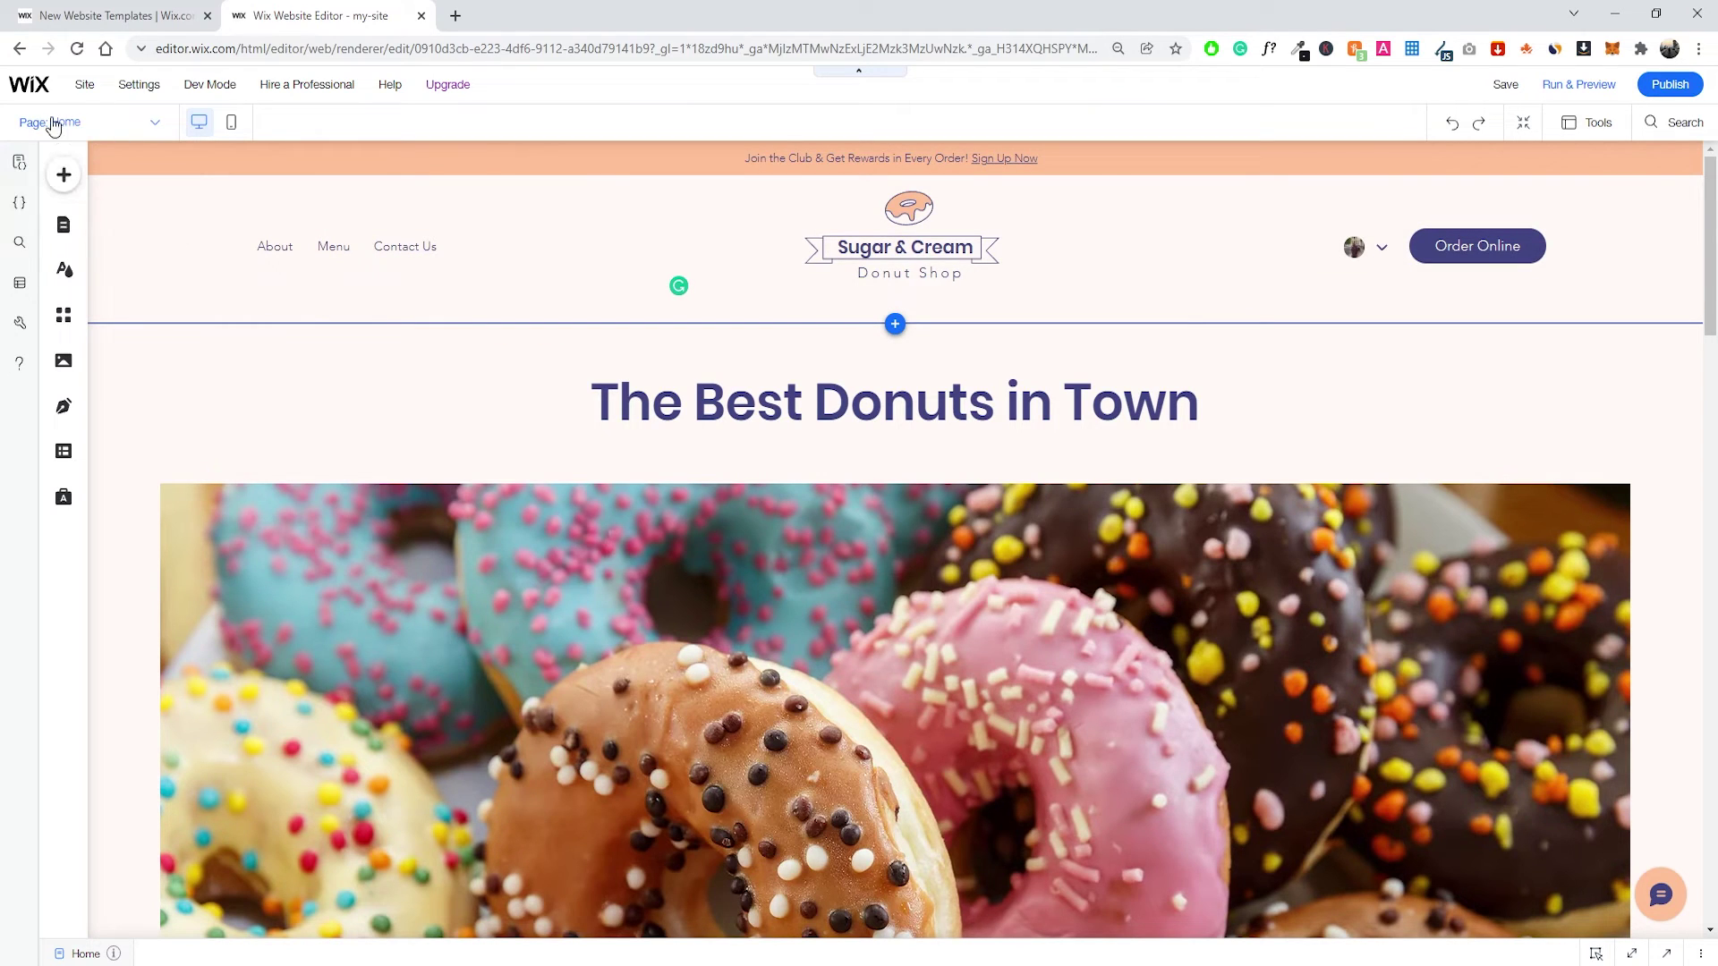
Switch to the About page and look over its Our Story section.
left_click(102, 130)
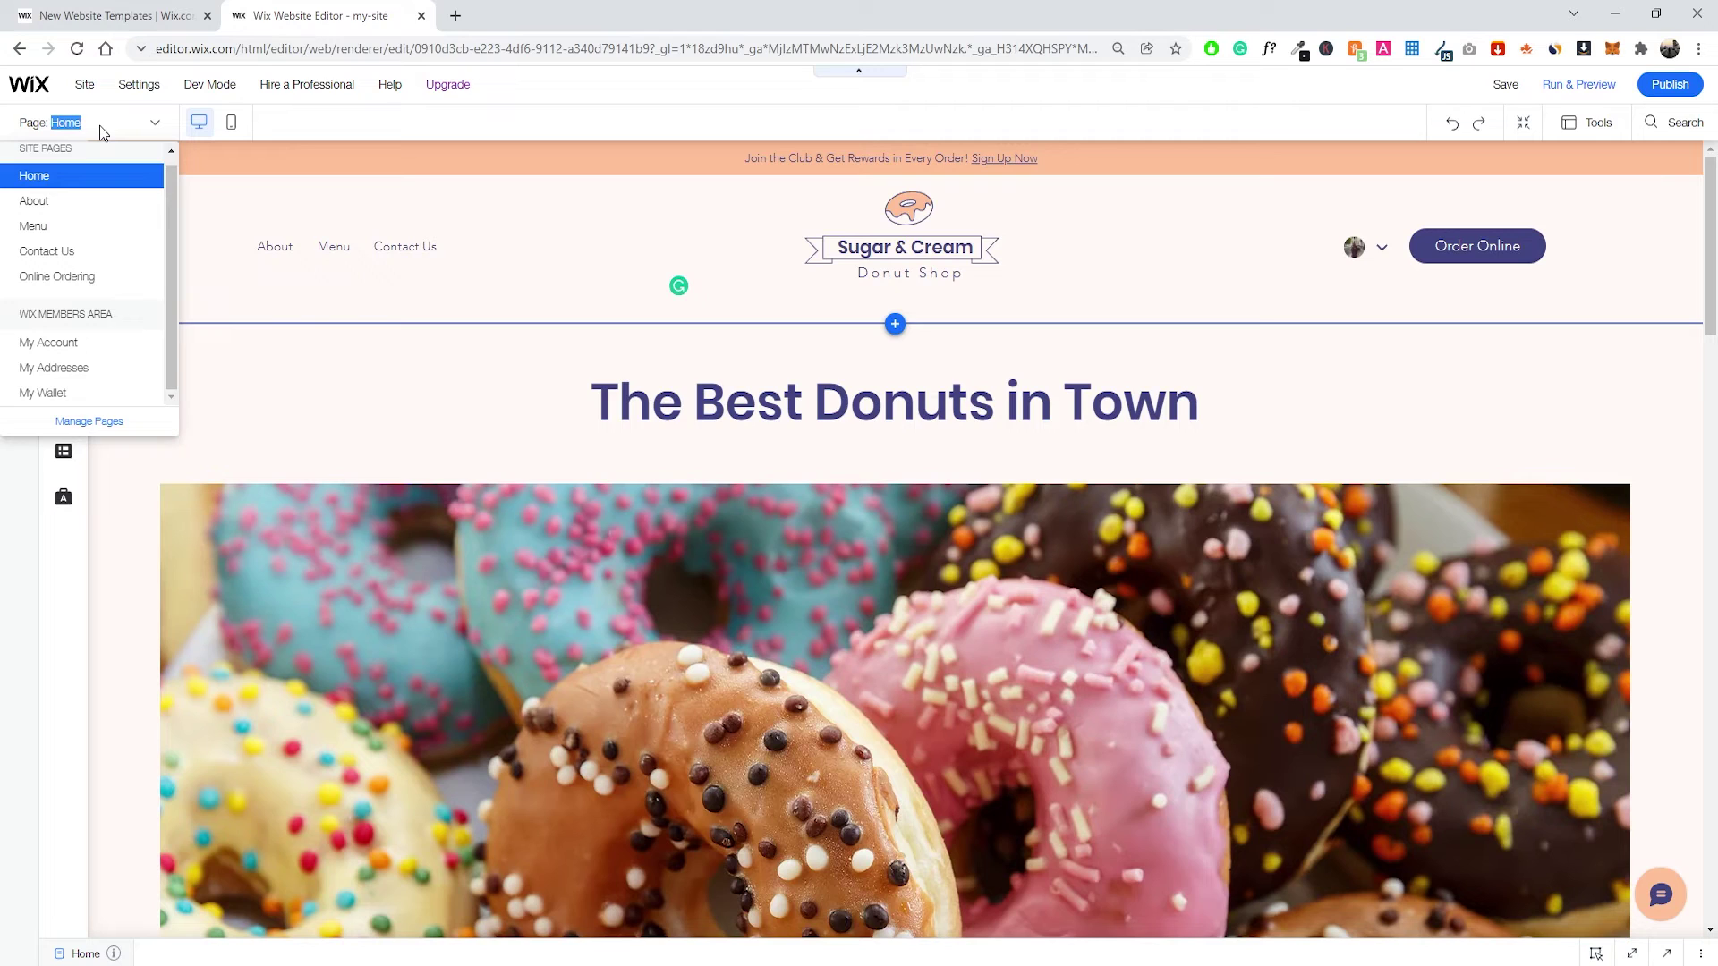
left_click(72, 206)
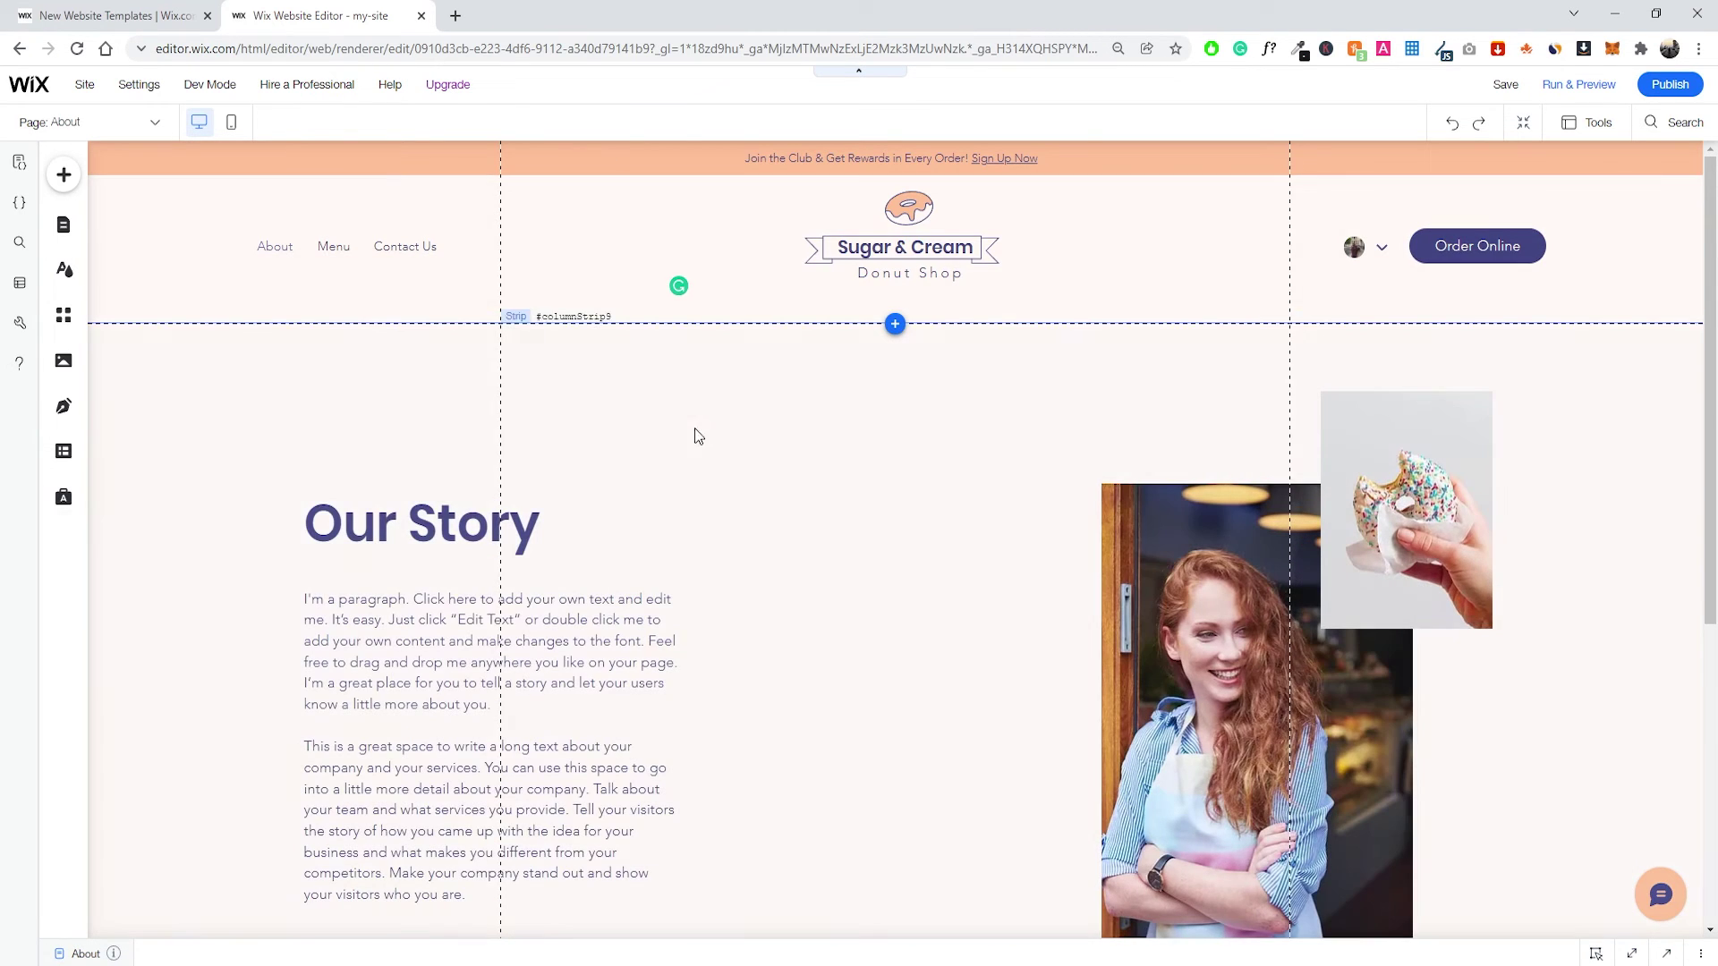
scroll(1193, 475, "down", 4)
scroll(1115, 485, "up", 4)
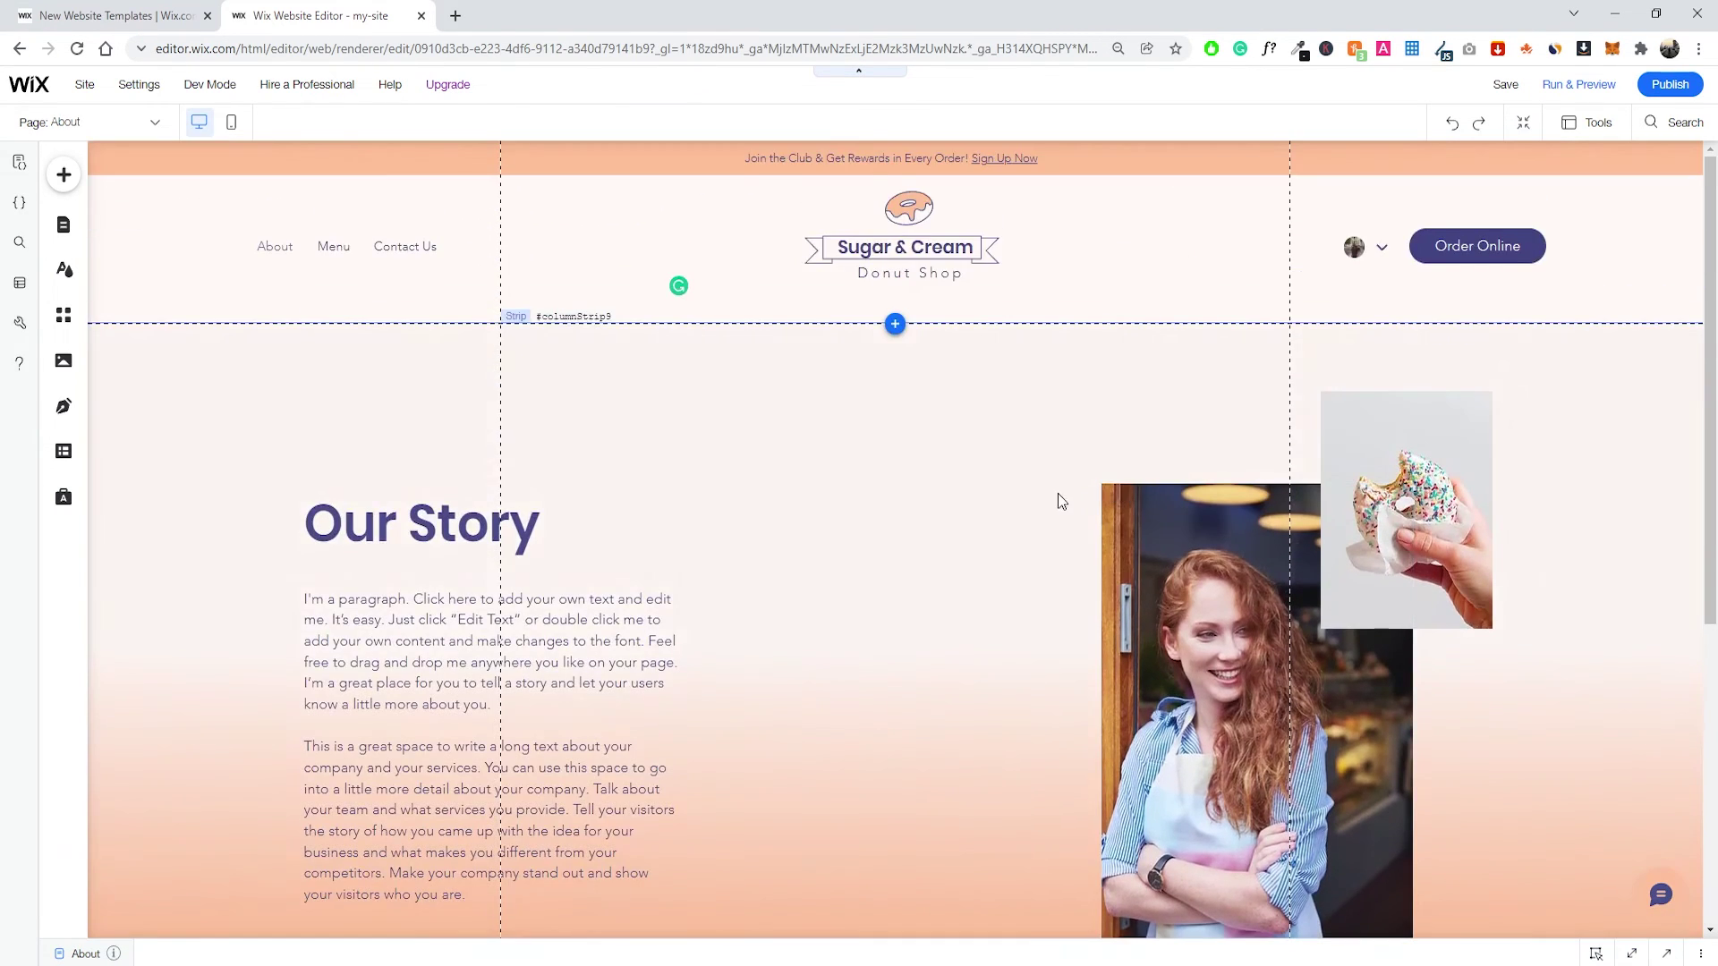
scroll(1042, 495, "down", 2)
scroll(1092, 488, "up", 2)
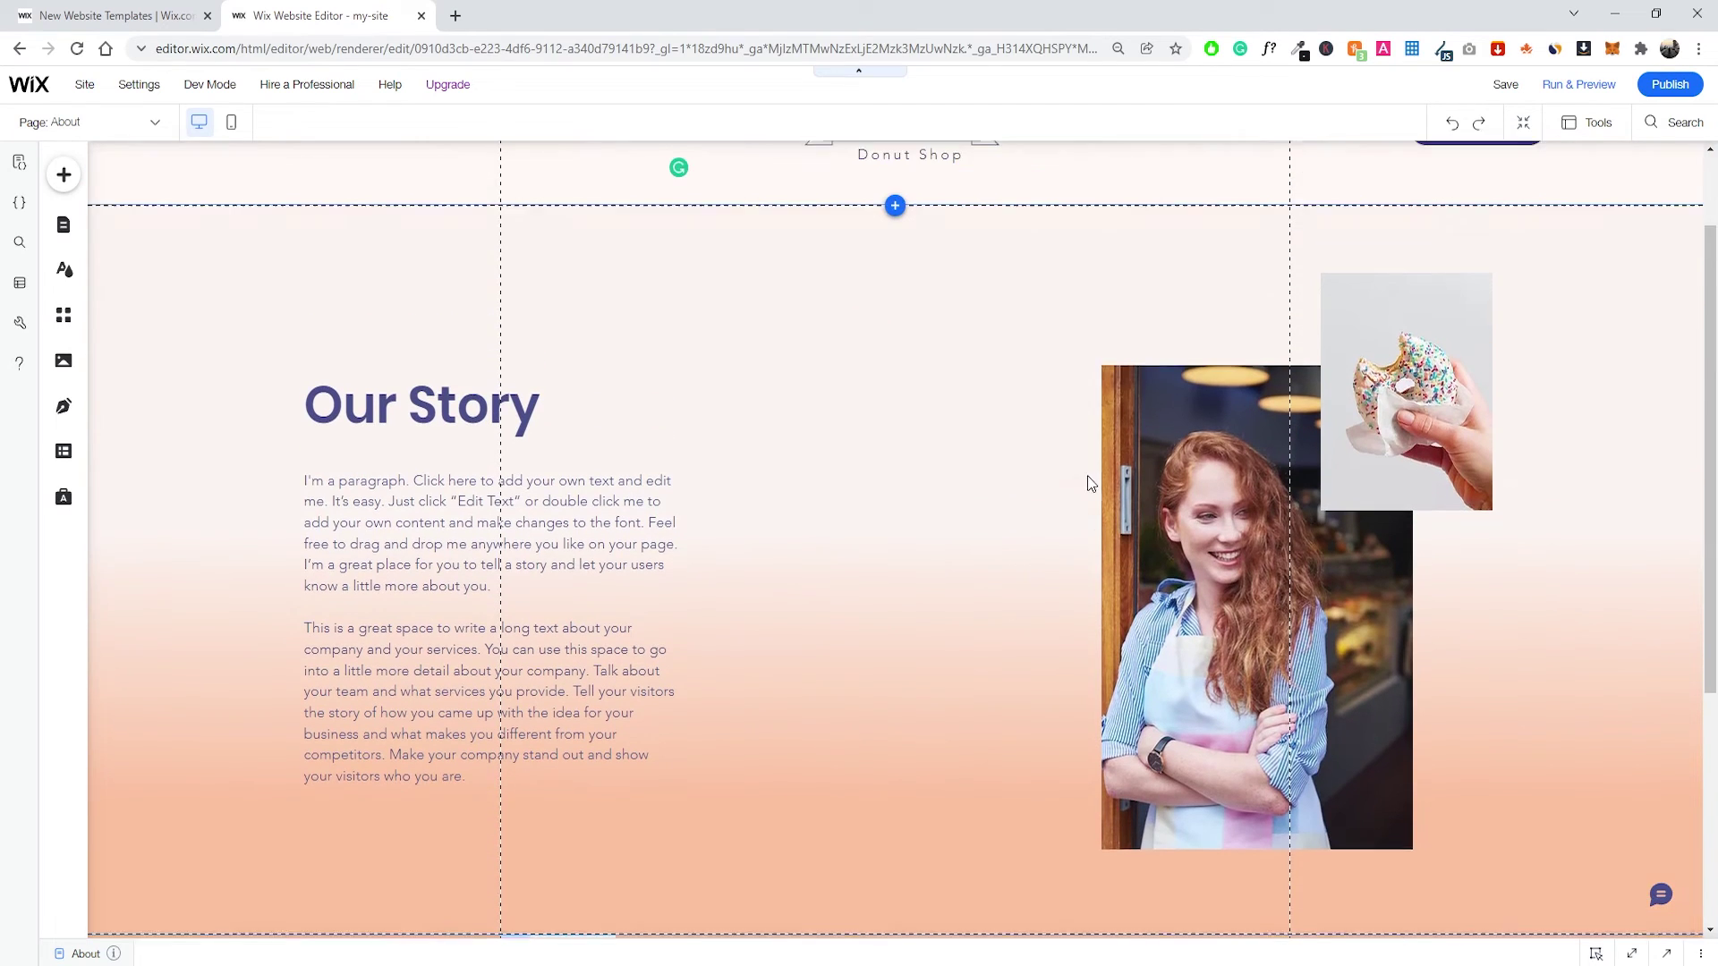
scroll(1029, 492, "down", 1)
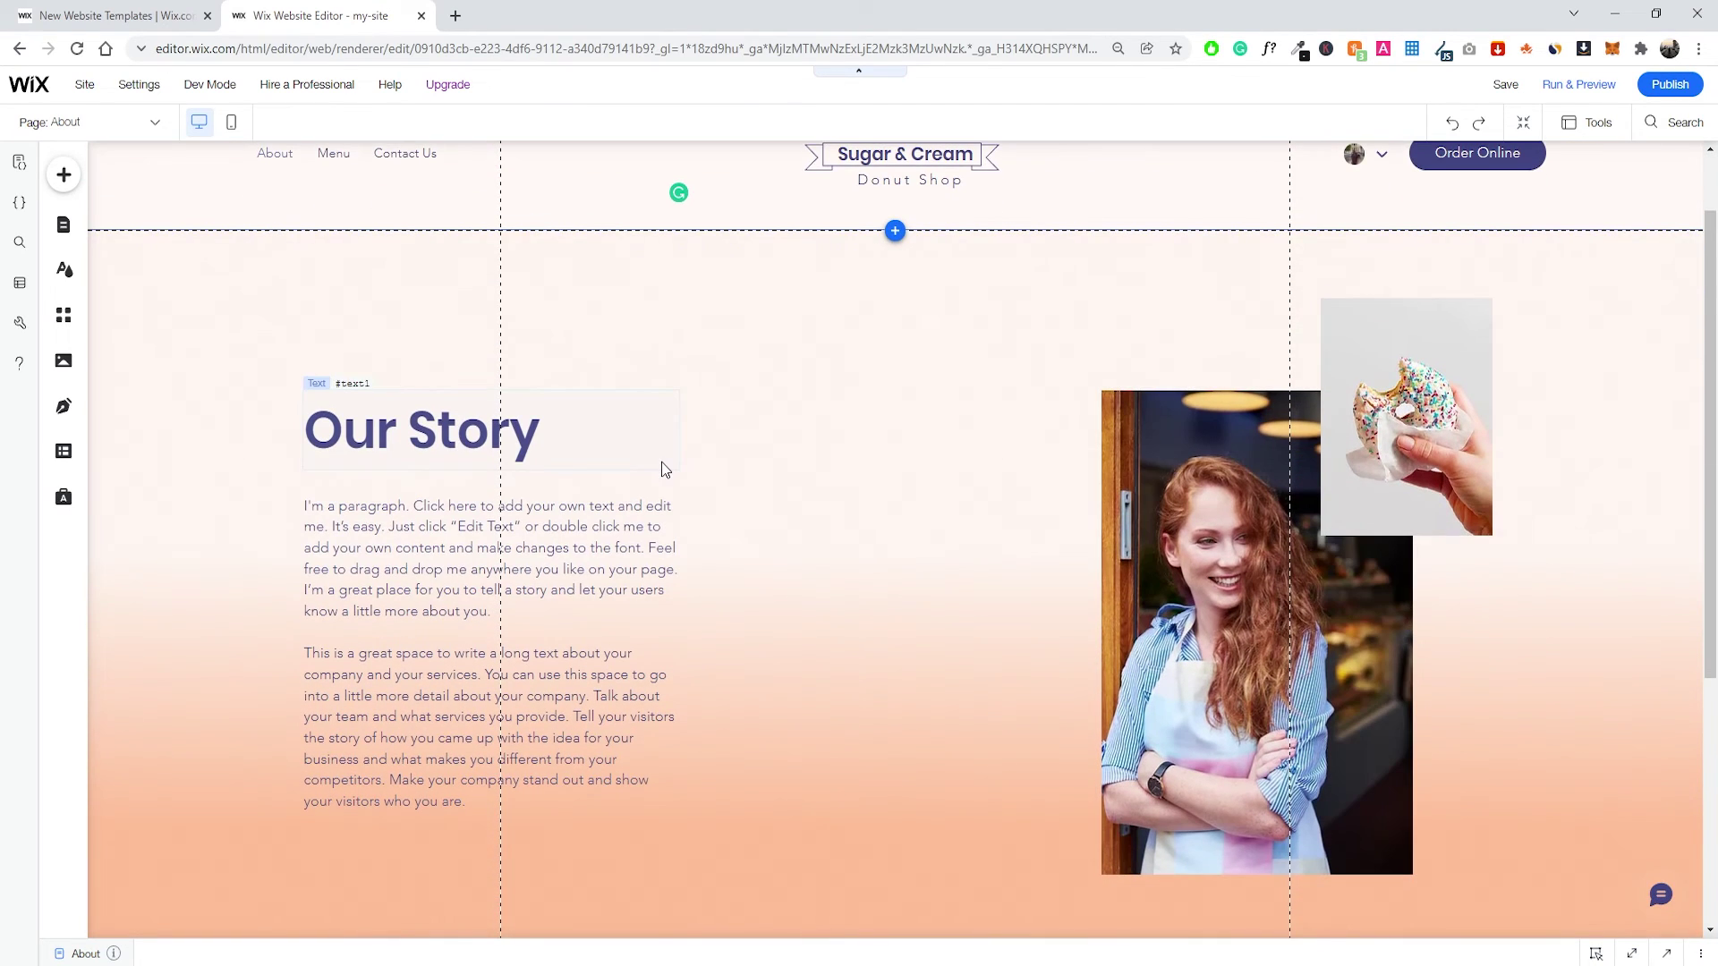
Select the Our Story paragraph, heading and portrait photo in turn to examine their editing options, and look over the section.
left_click(501, 543)
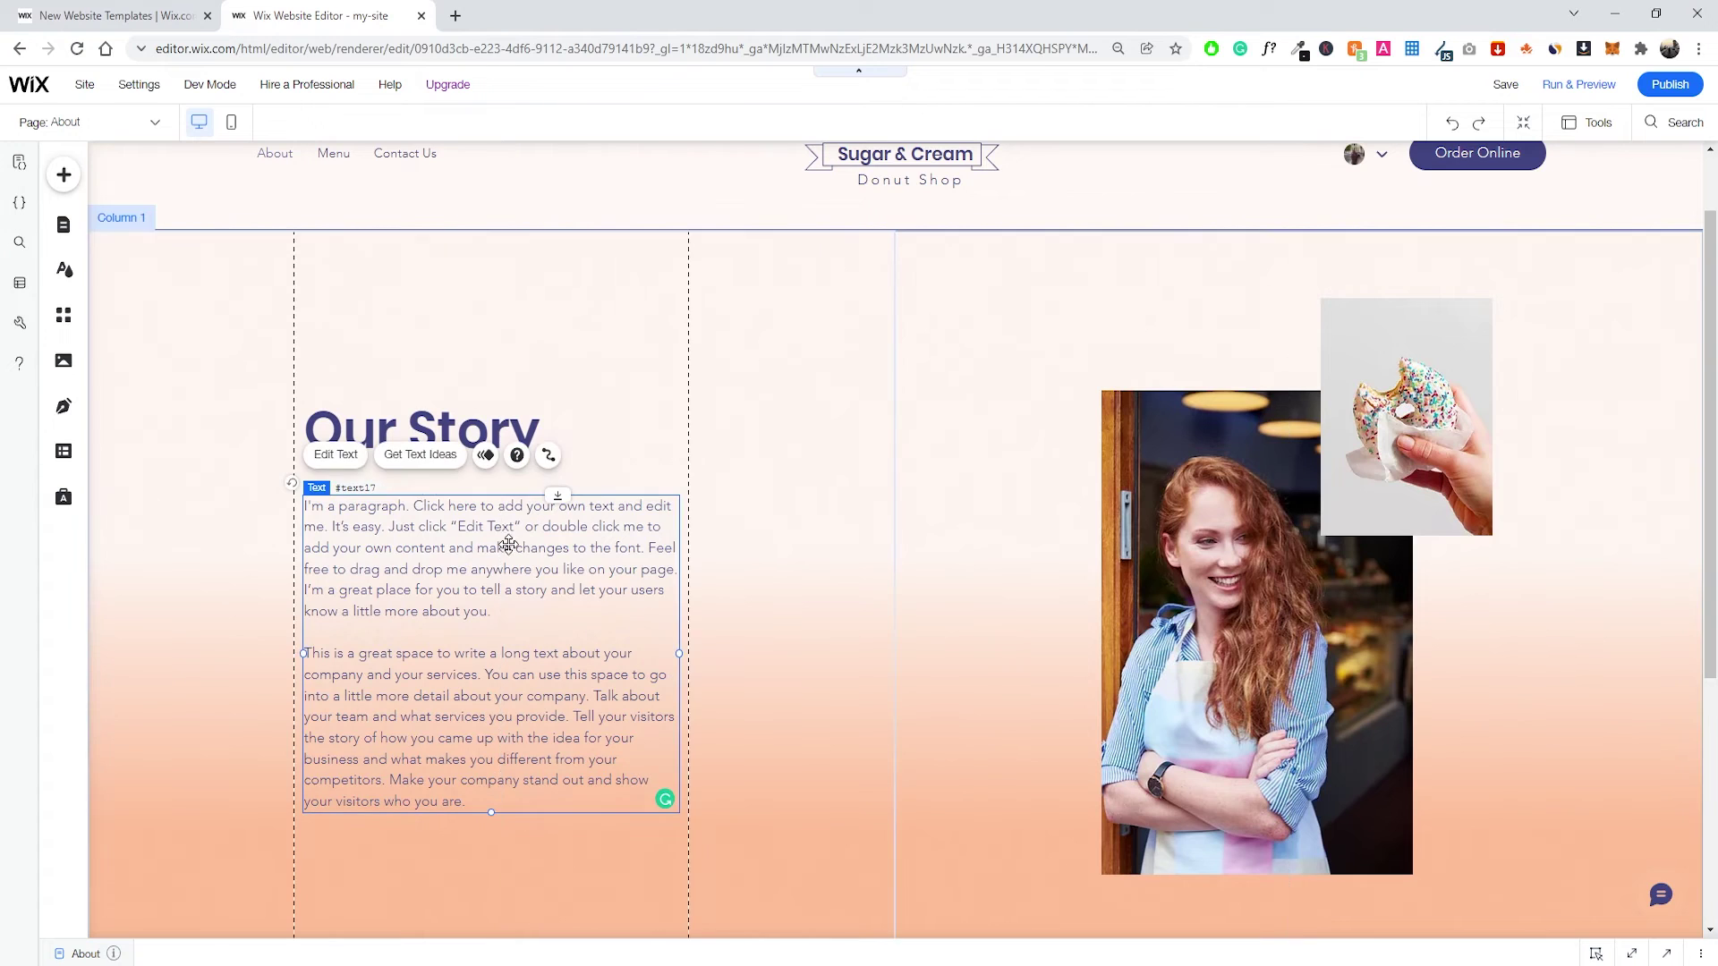
left_click(505, 432)
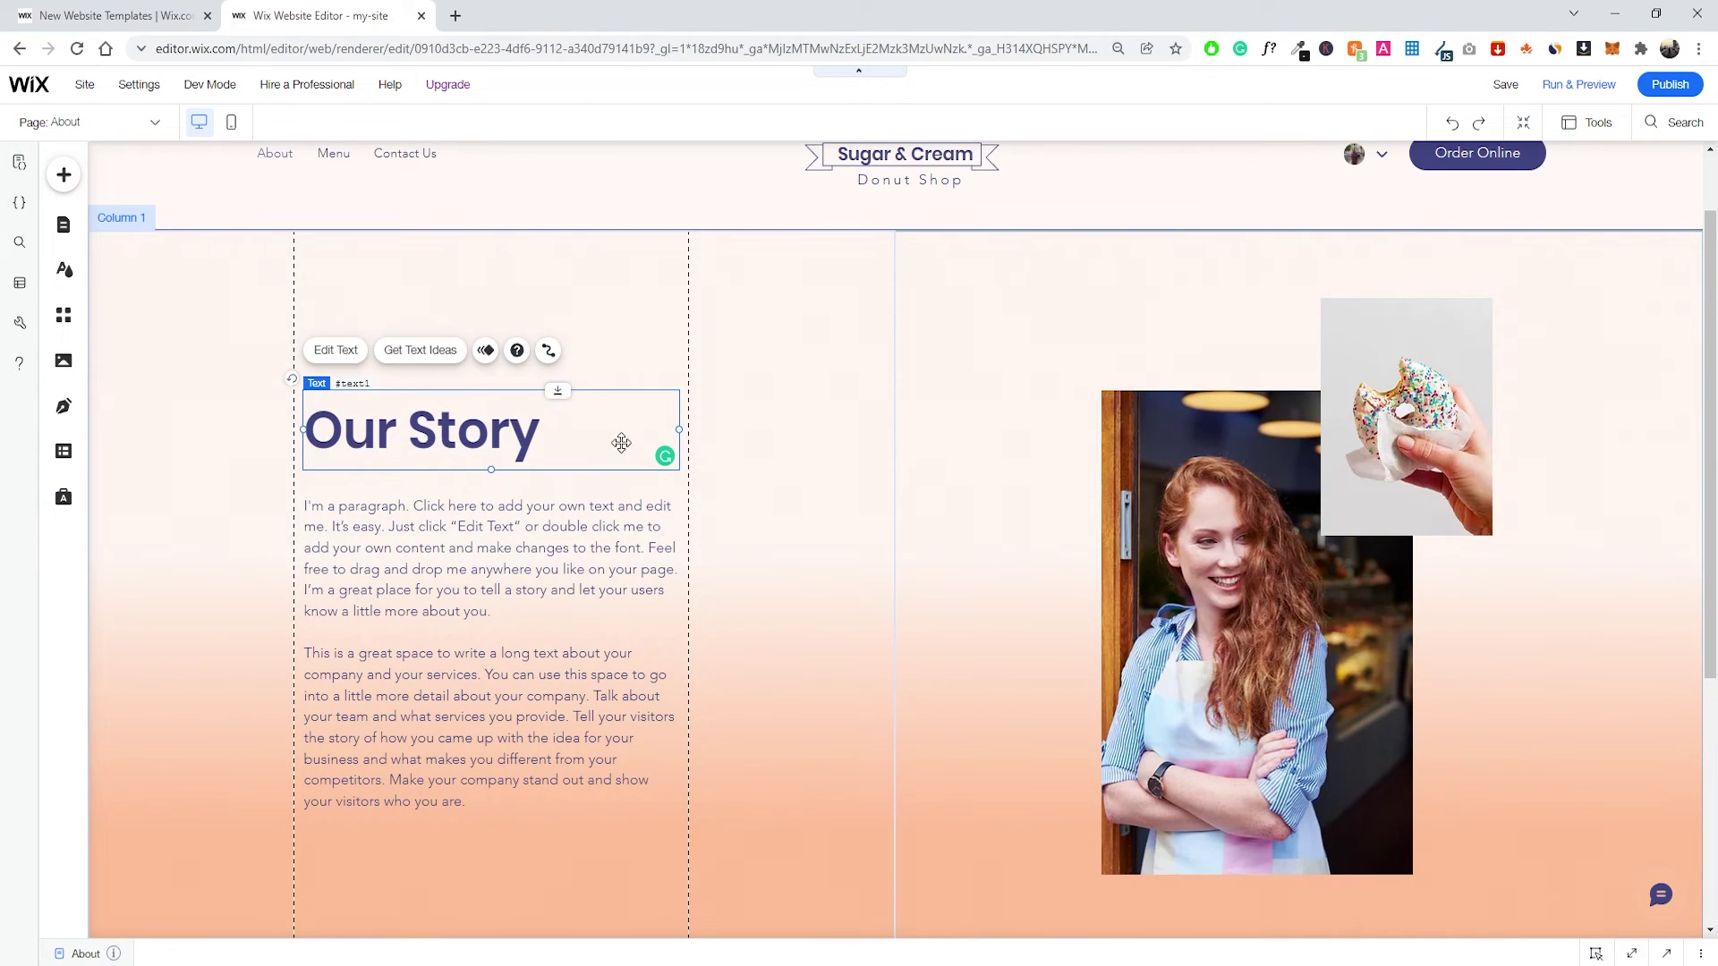
left_click(1220, 551)
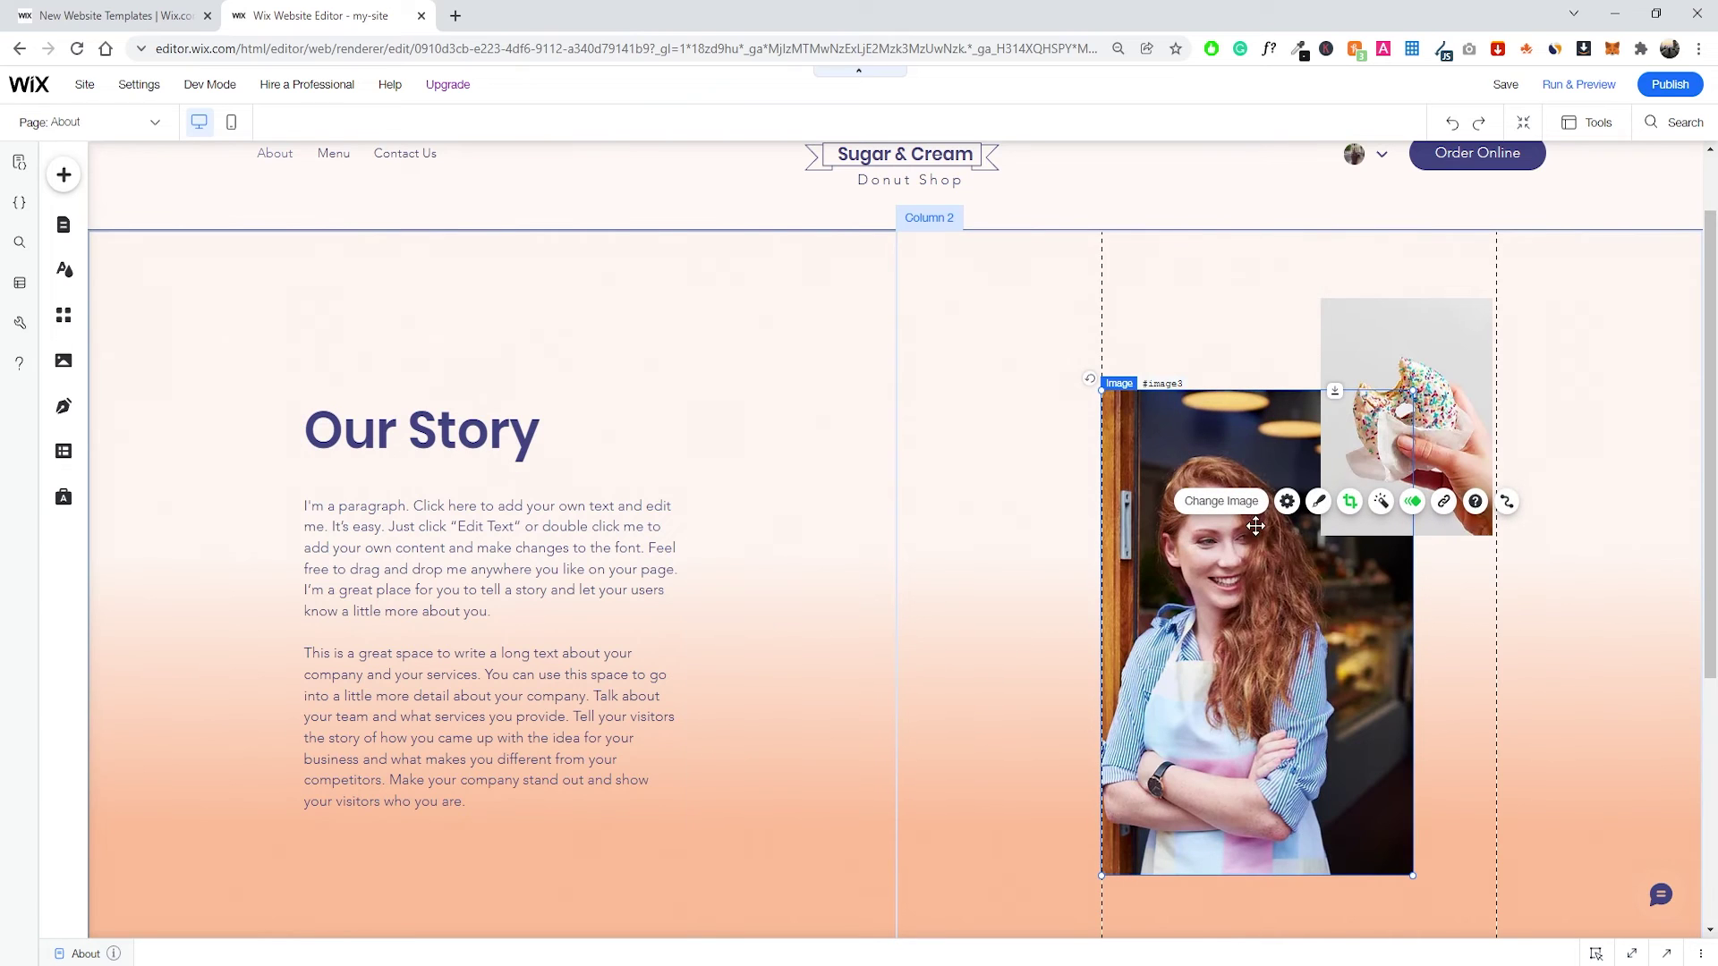
scroll(1233, 550, "down", 2)
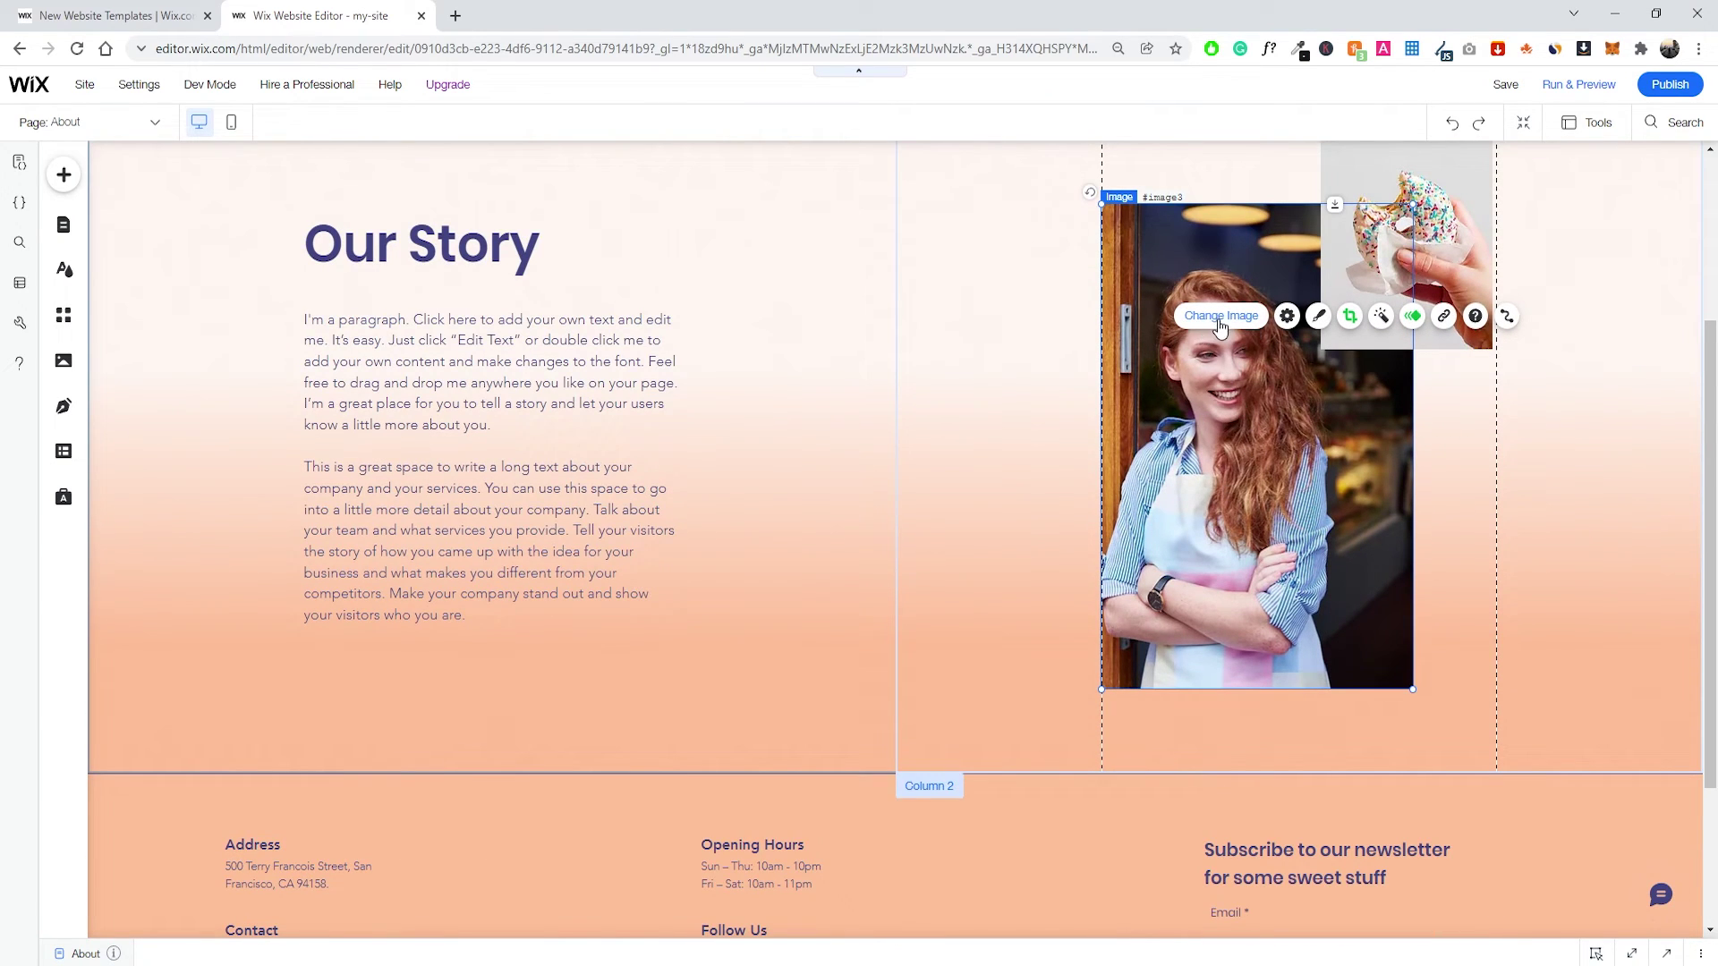
scroll(1097, 374, "up", 1)
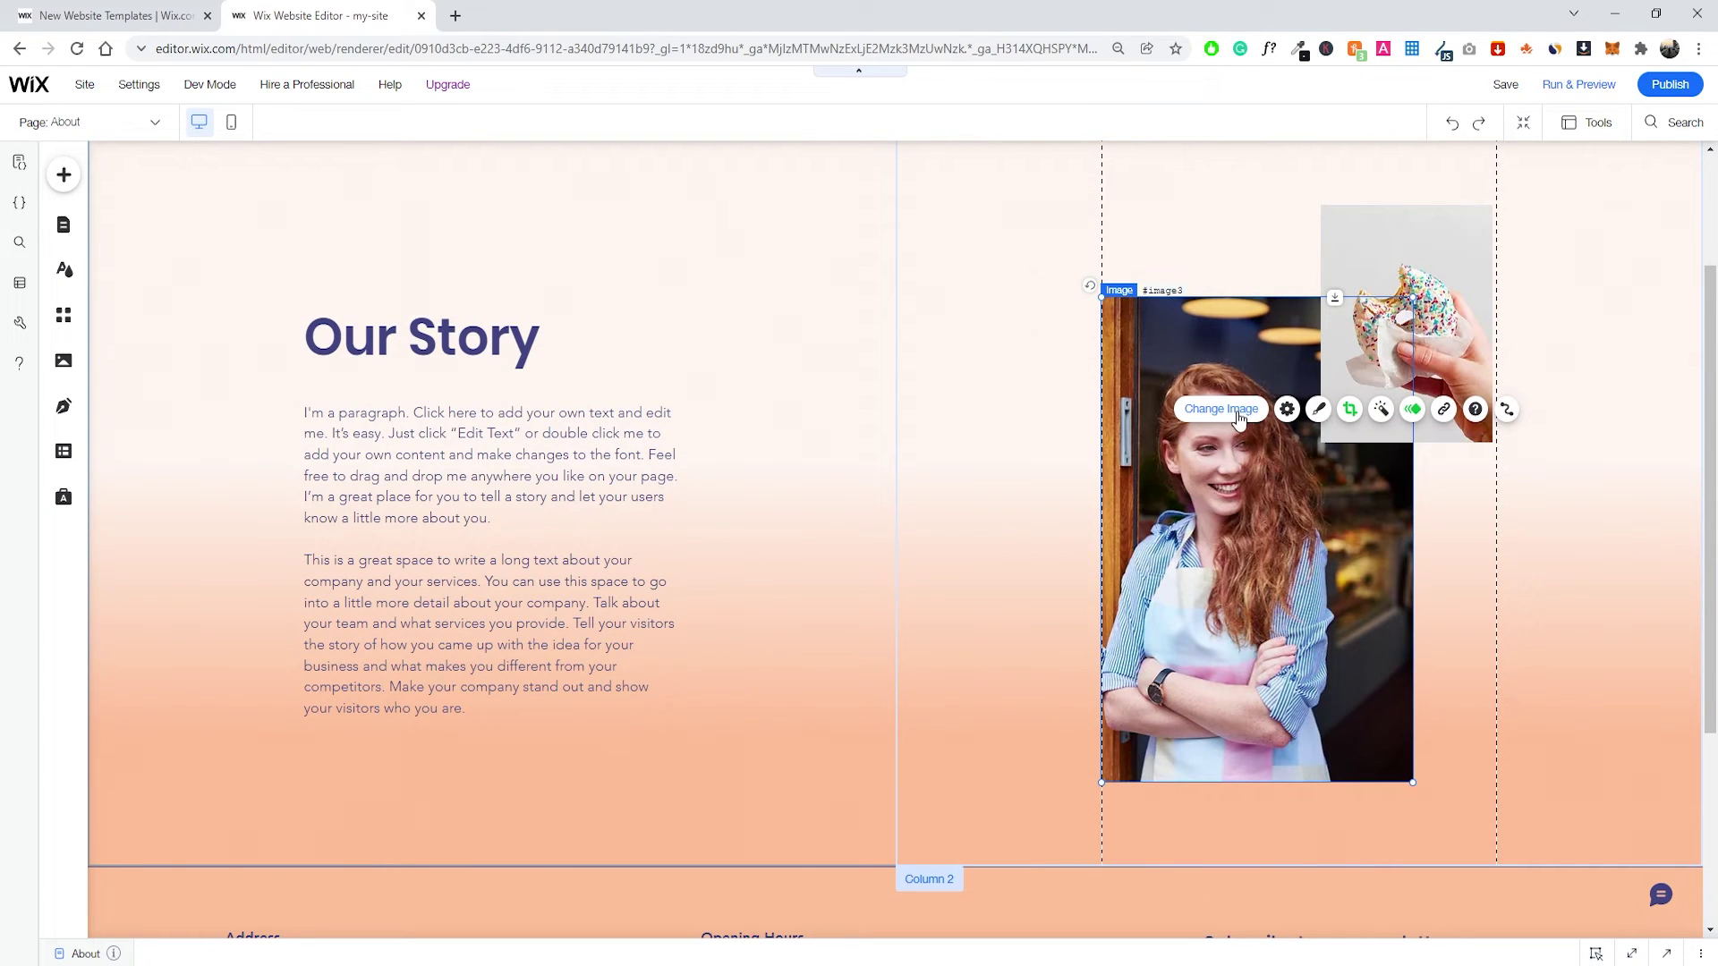
scroll(926, 422, "up", 2)
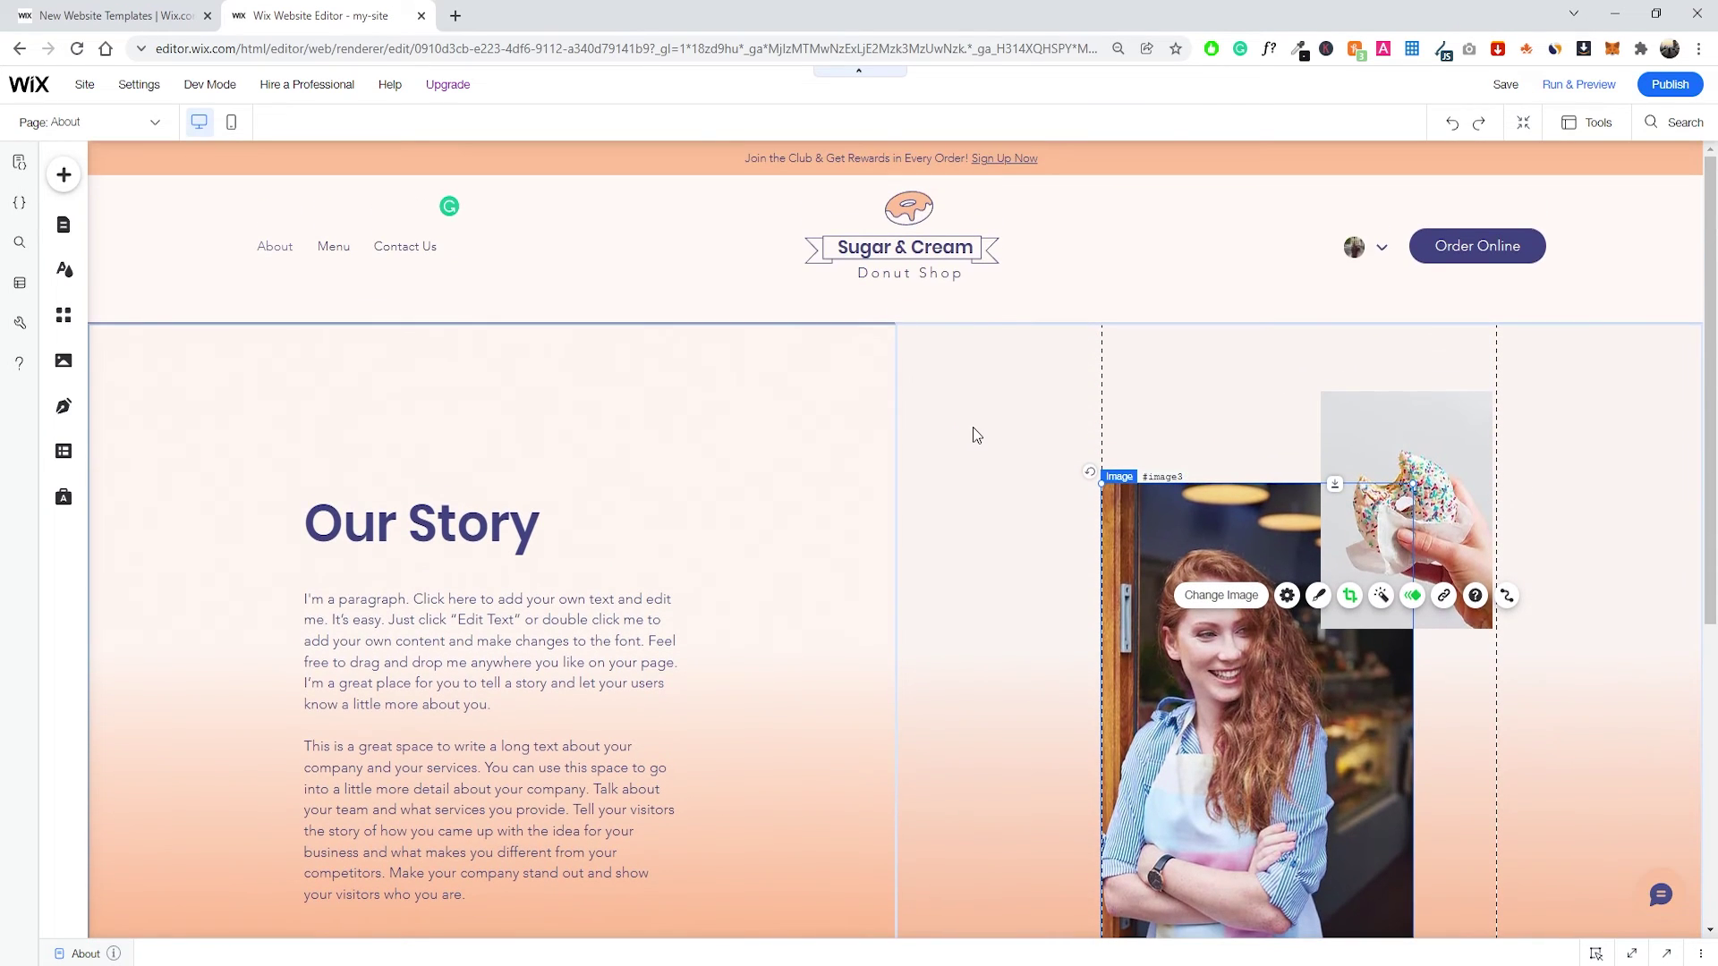
scroll(960, 442, "down", 3)
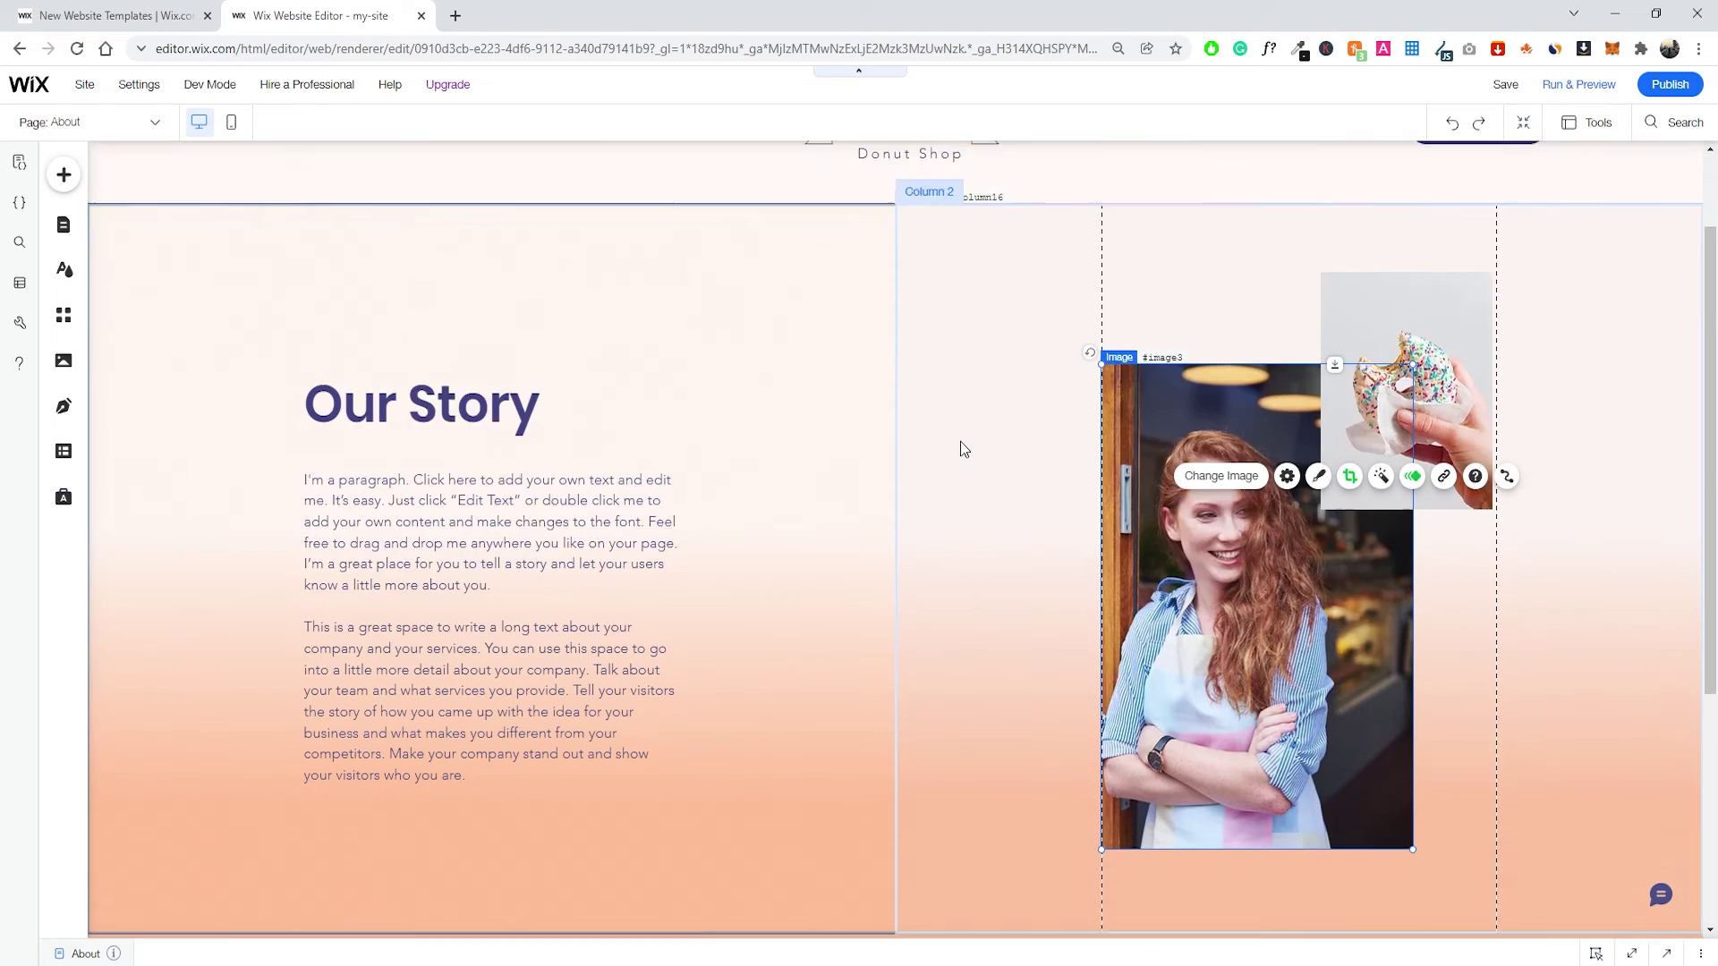
scroll(899, 434, "up", 1)
scroll(906, 443, "up", 1)
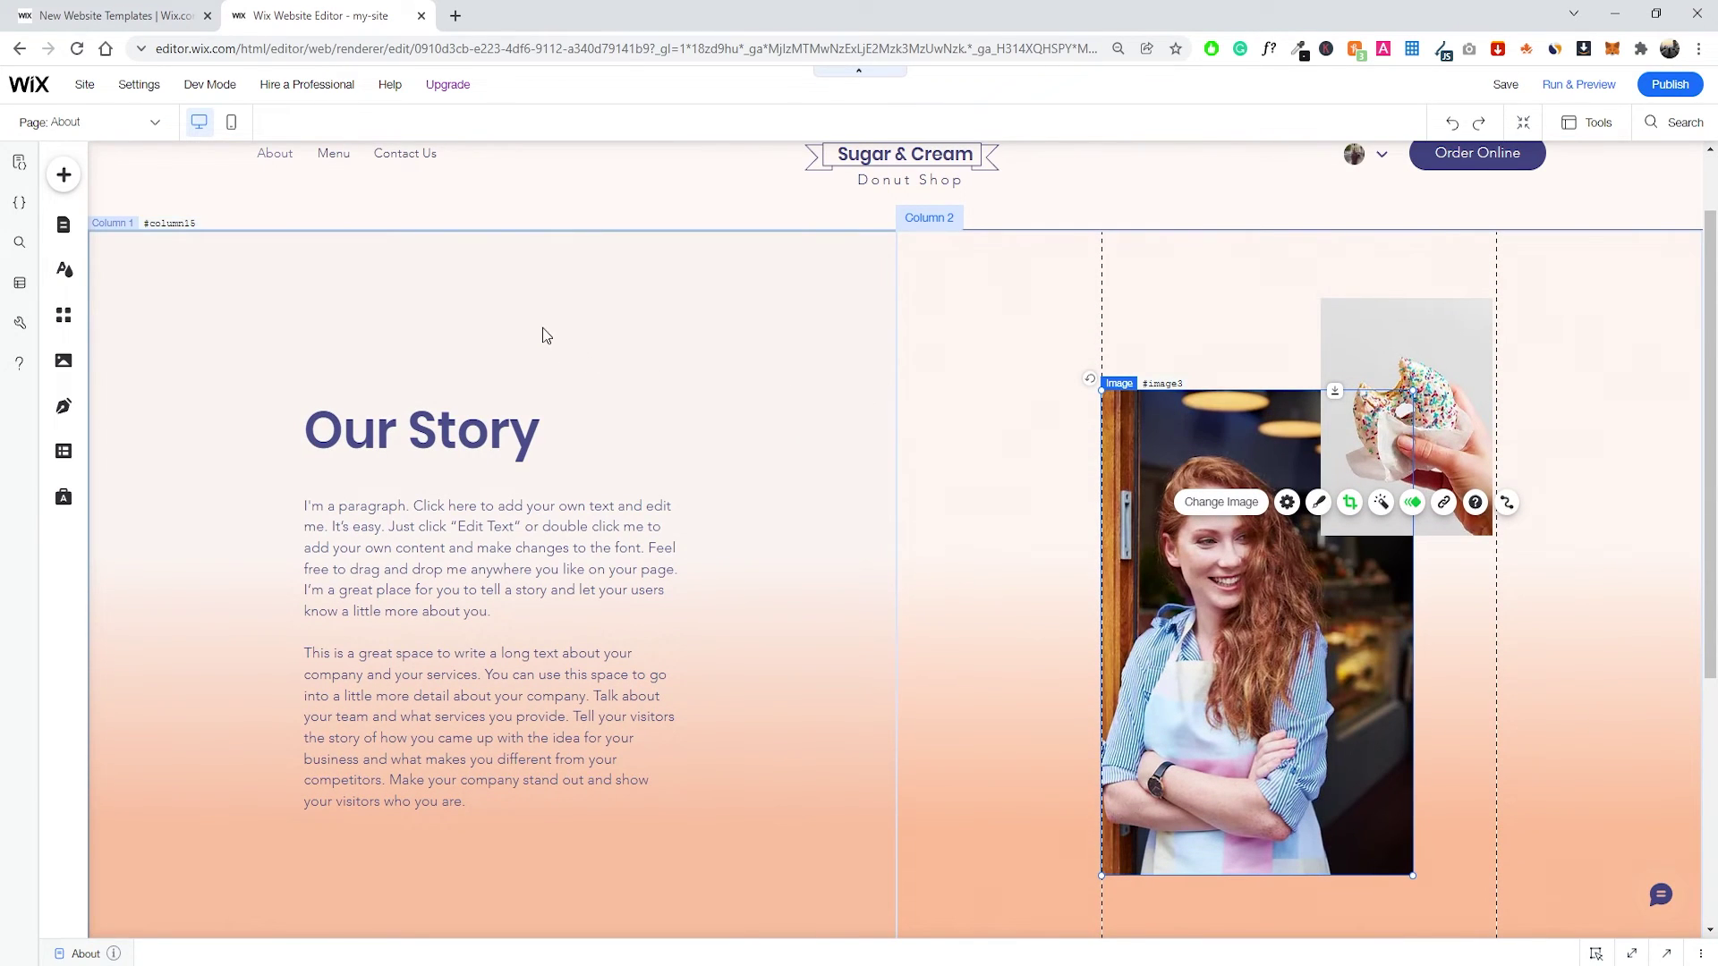
scroll(542, 328, "up", 1)
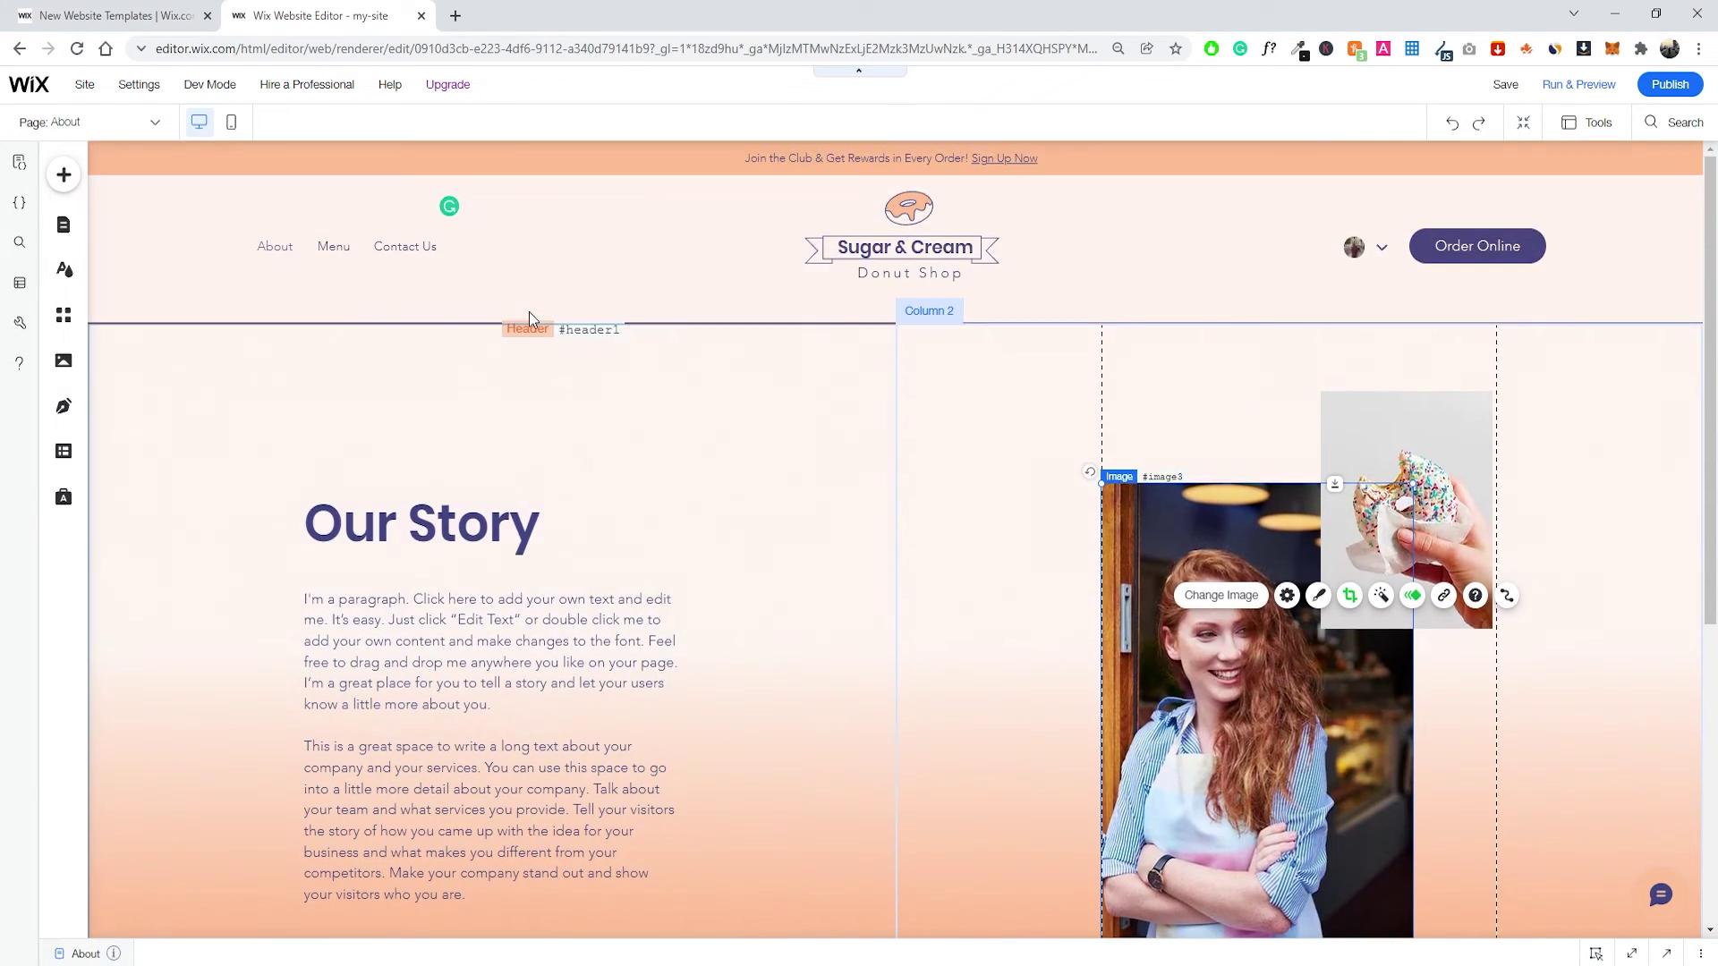
Switch to the Menu page and select the menus element containing the Our Donuts dishes.
left_click(111, 134)
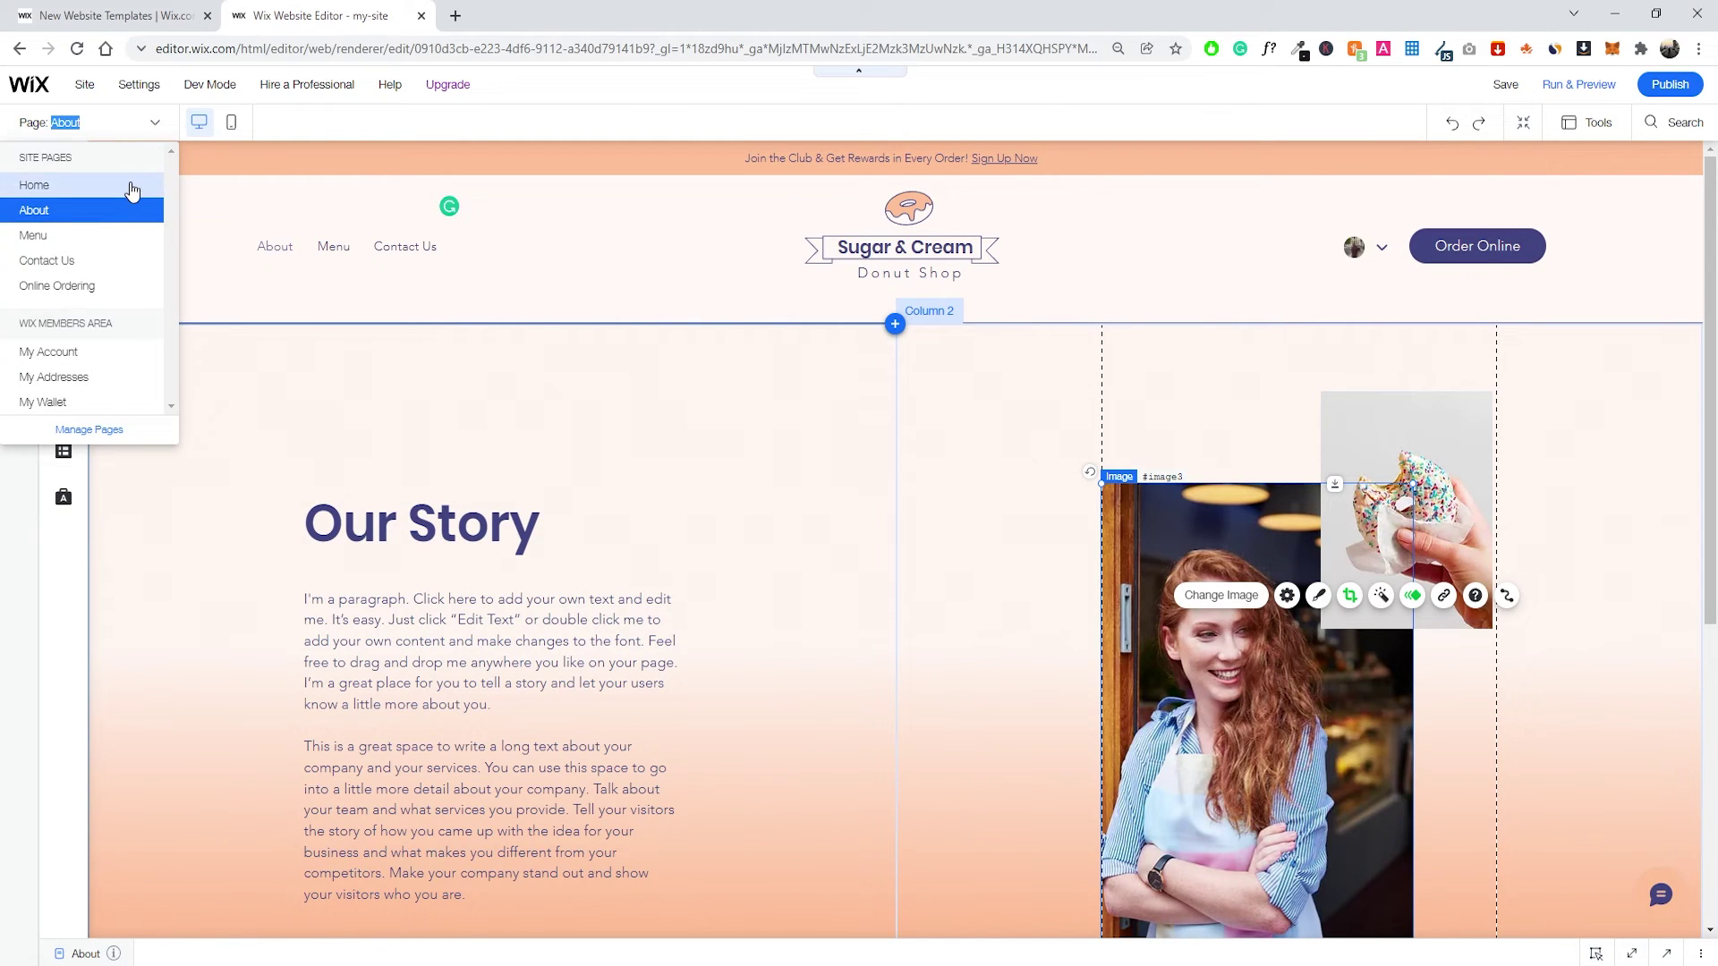
left_click(86, 238)
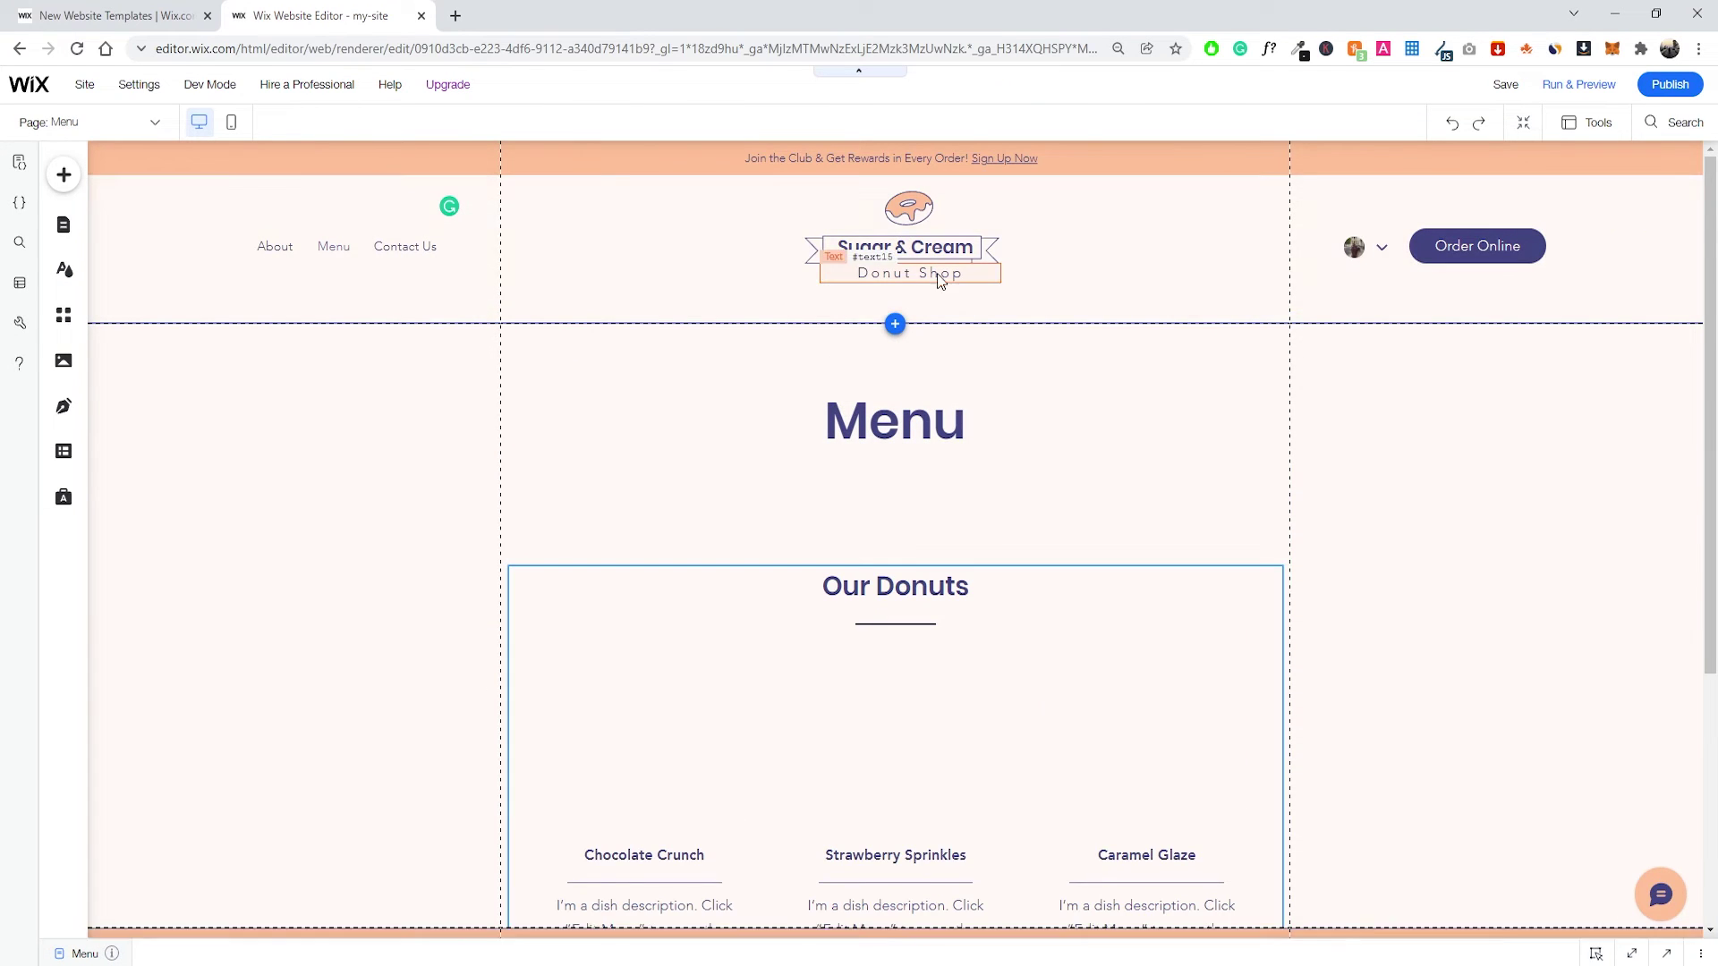
scroll(920, 353, "down", 4)
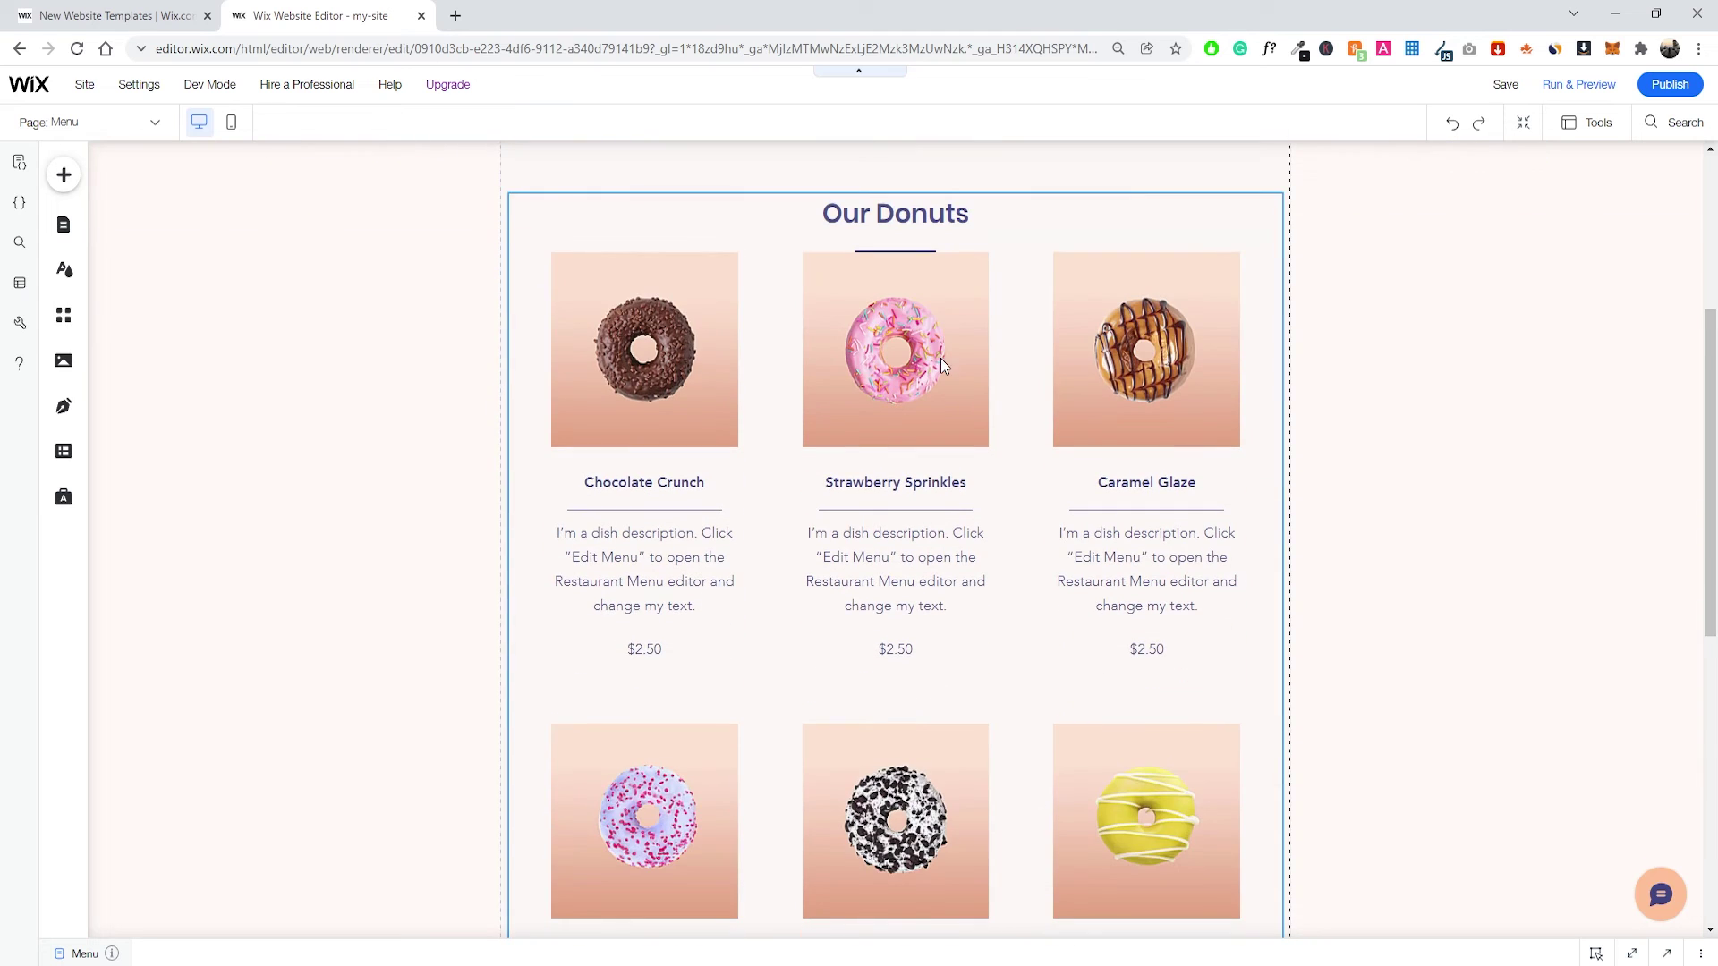
left_click(935, 378)
scroll(934, 347, "up", 2)
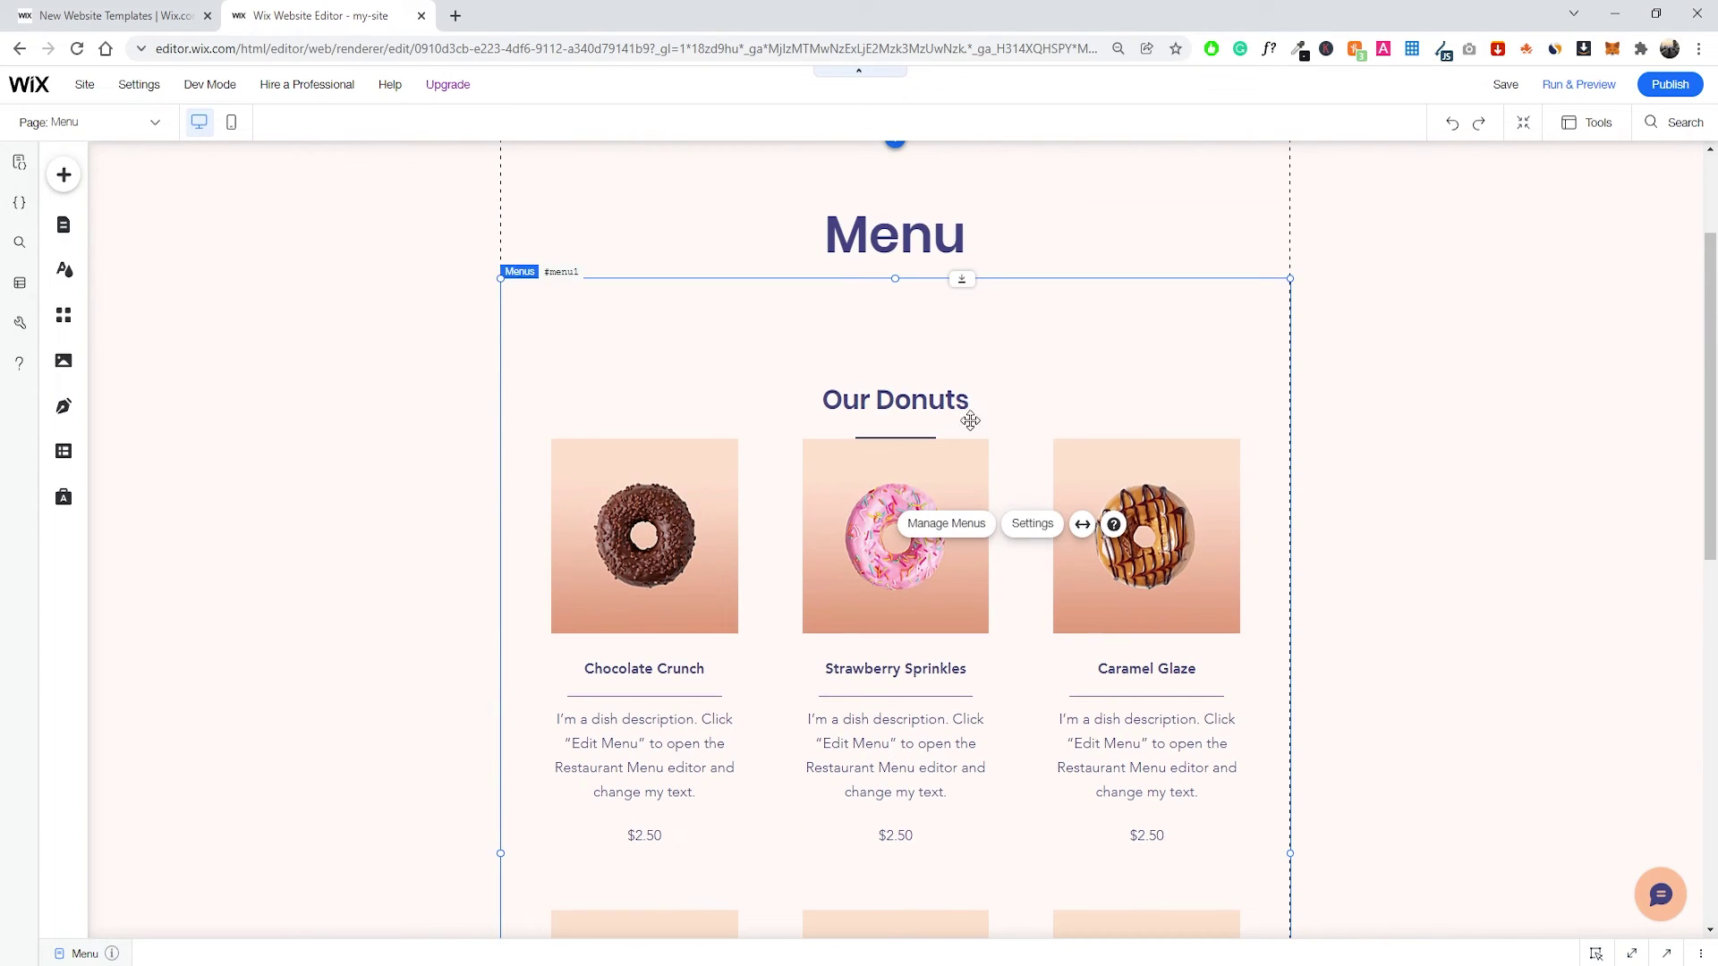
Open the menu manager and bring up the Our Donuts section of the menu for editing.
left_click(946, 525)
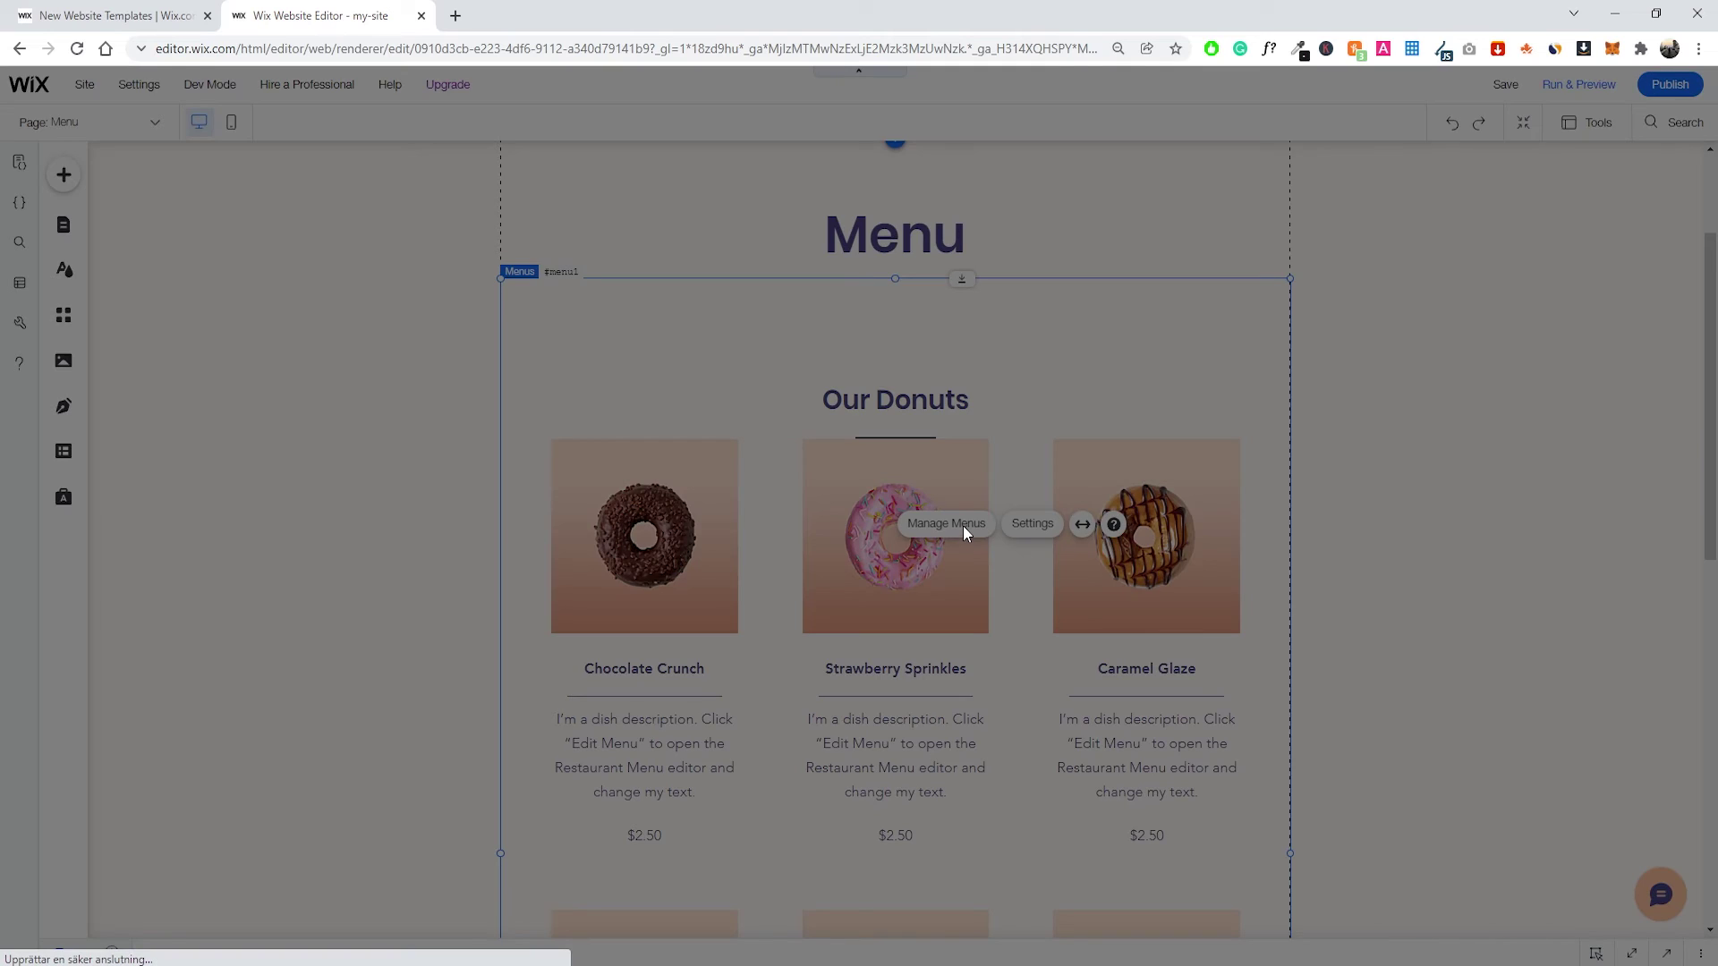
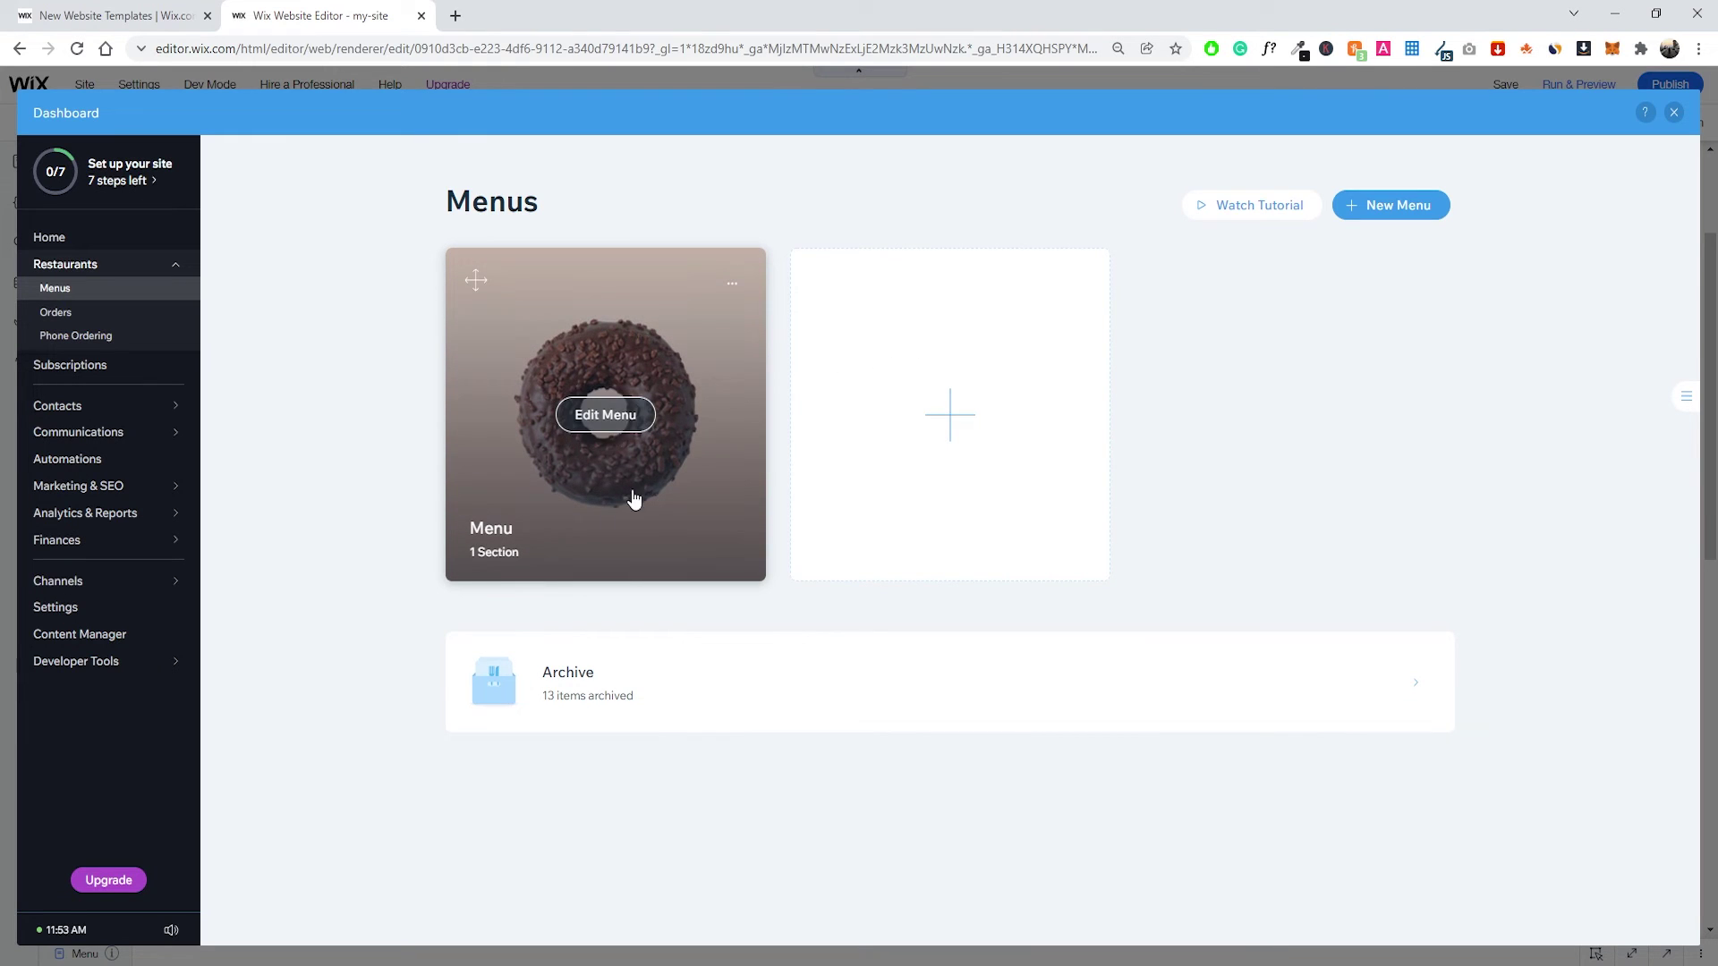
left_click(598, 420)
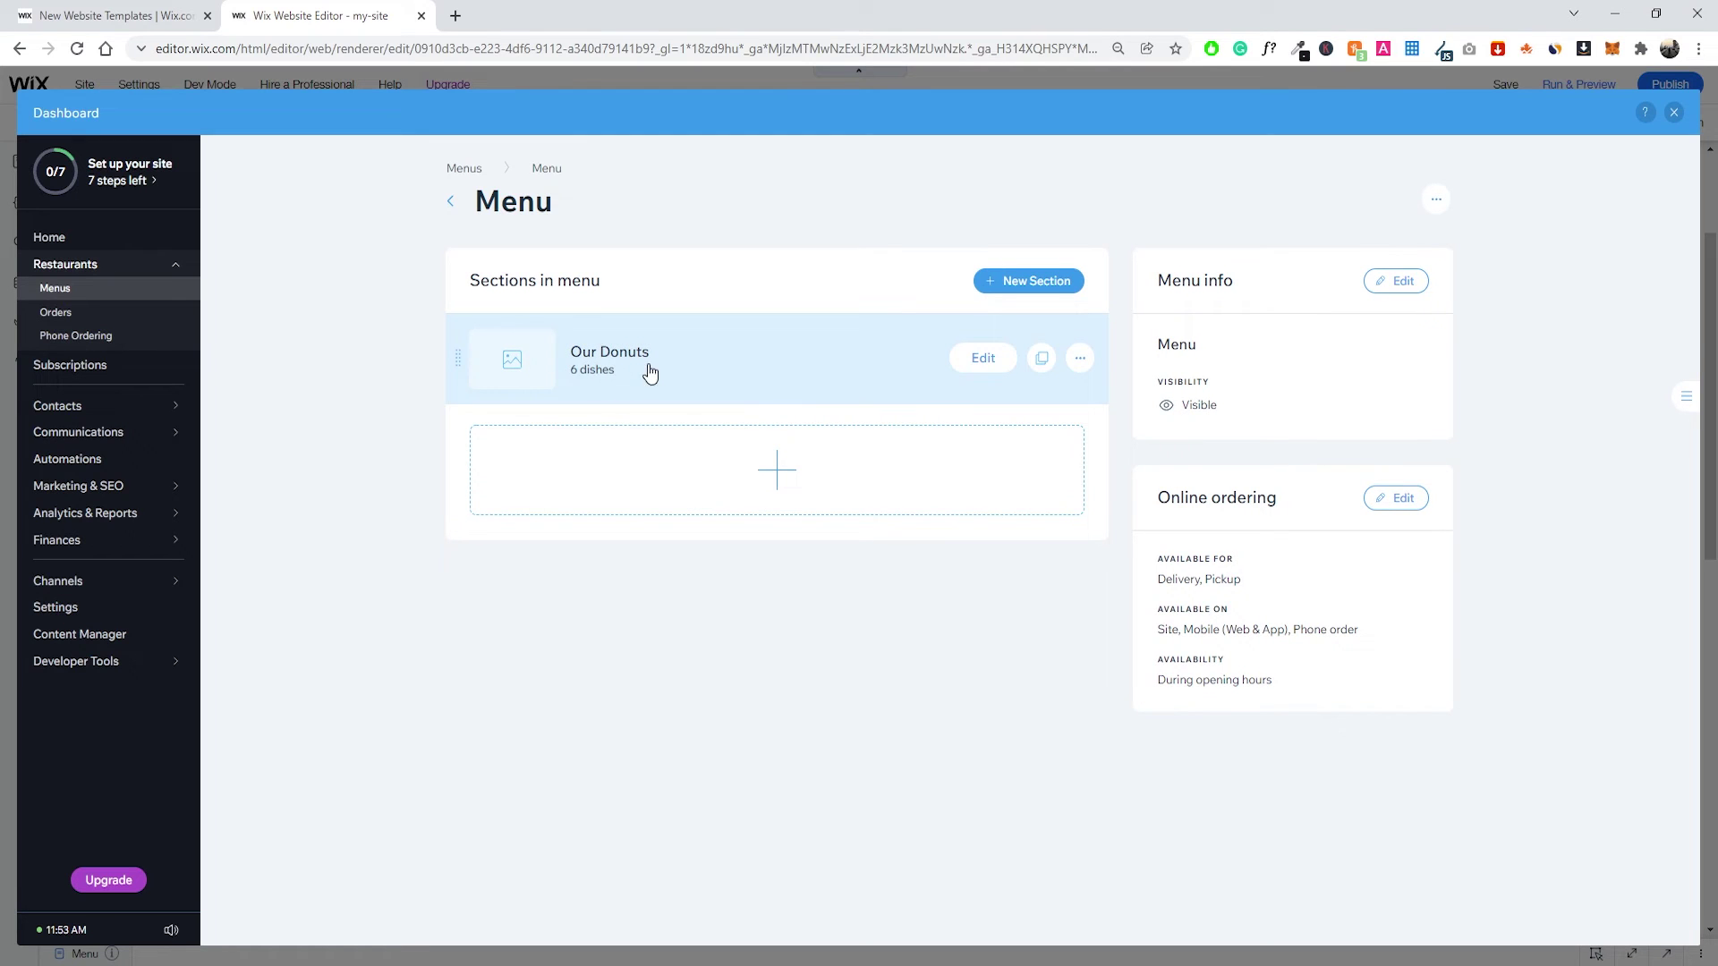
left_click(988, 360)
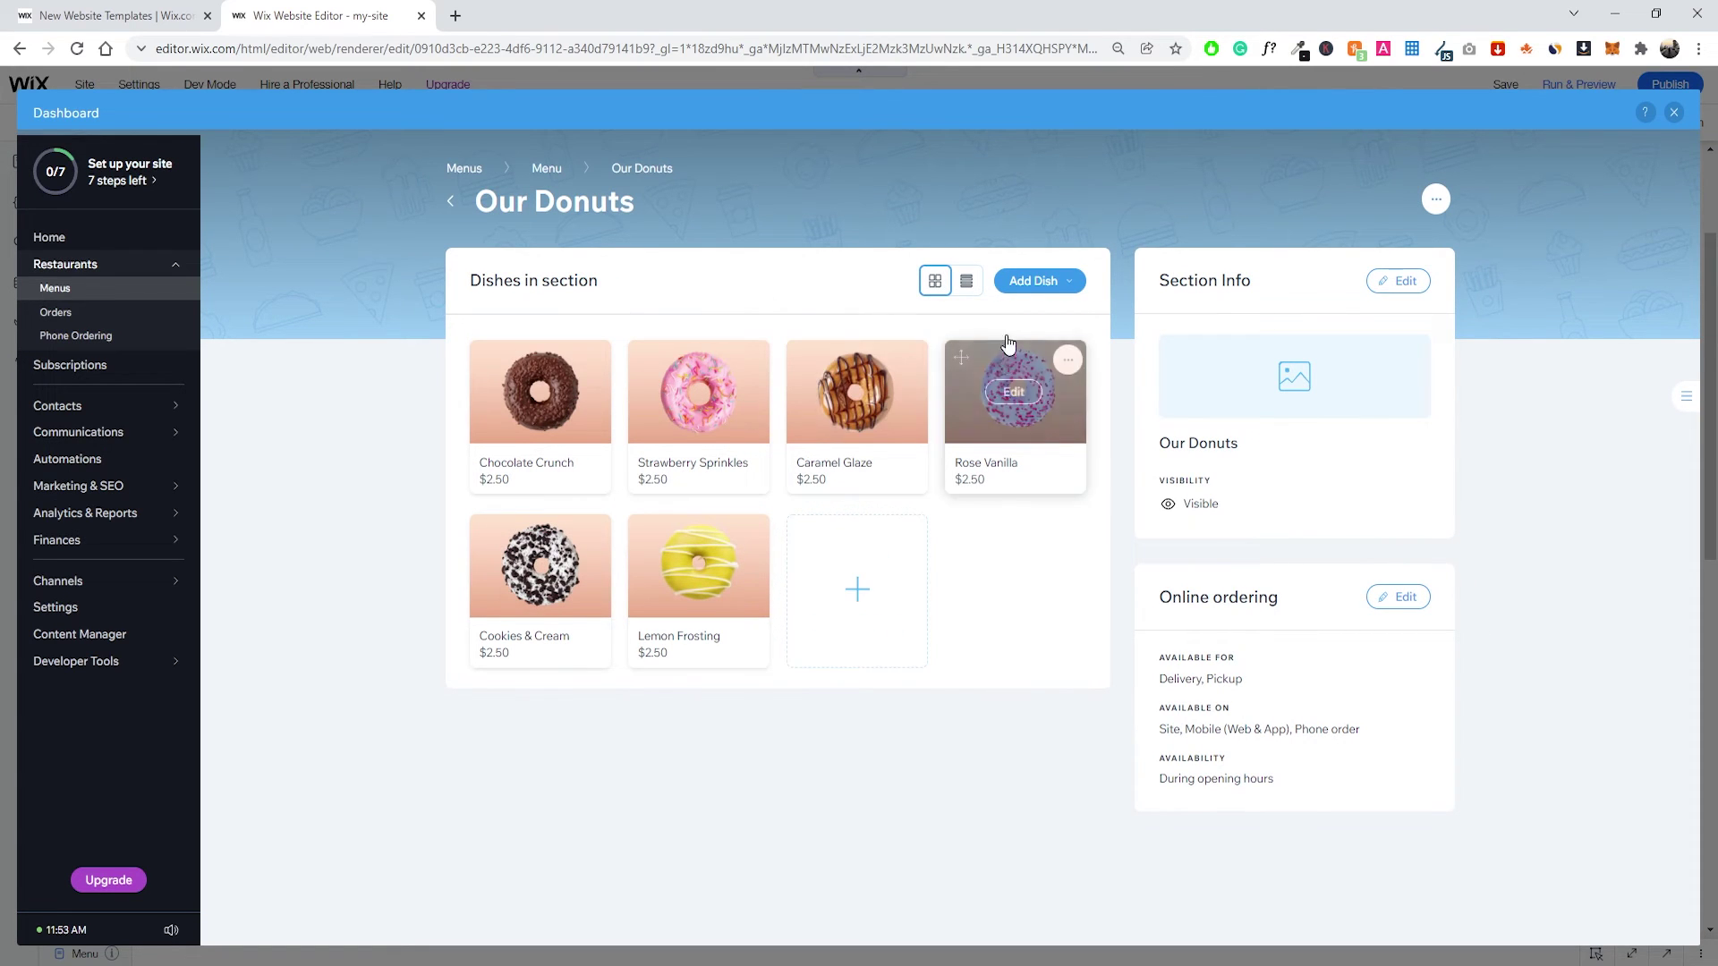
Check the options for adding a dish to the Our Donuts section, and close the dashboard.
left_click(1056, 282)
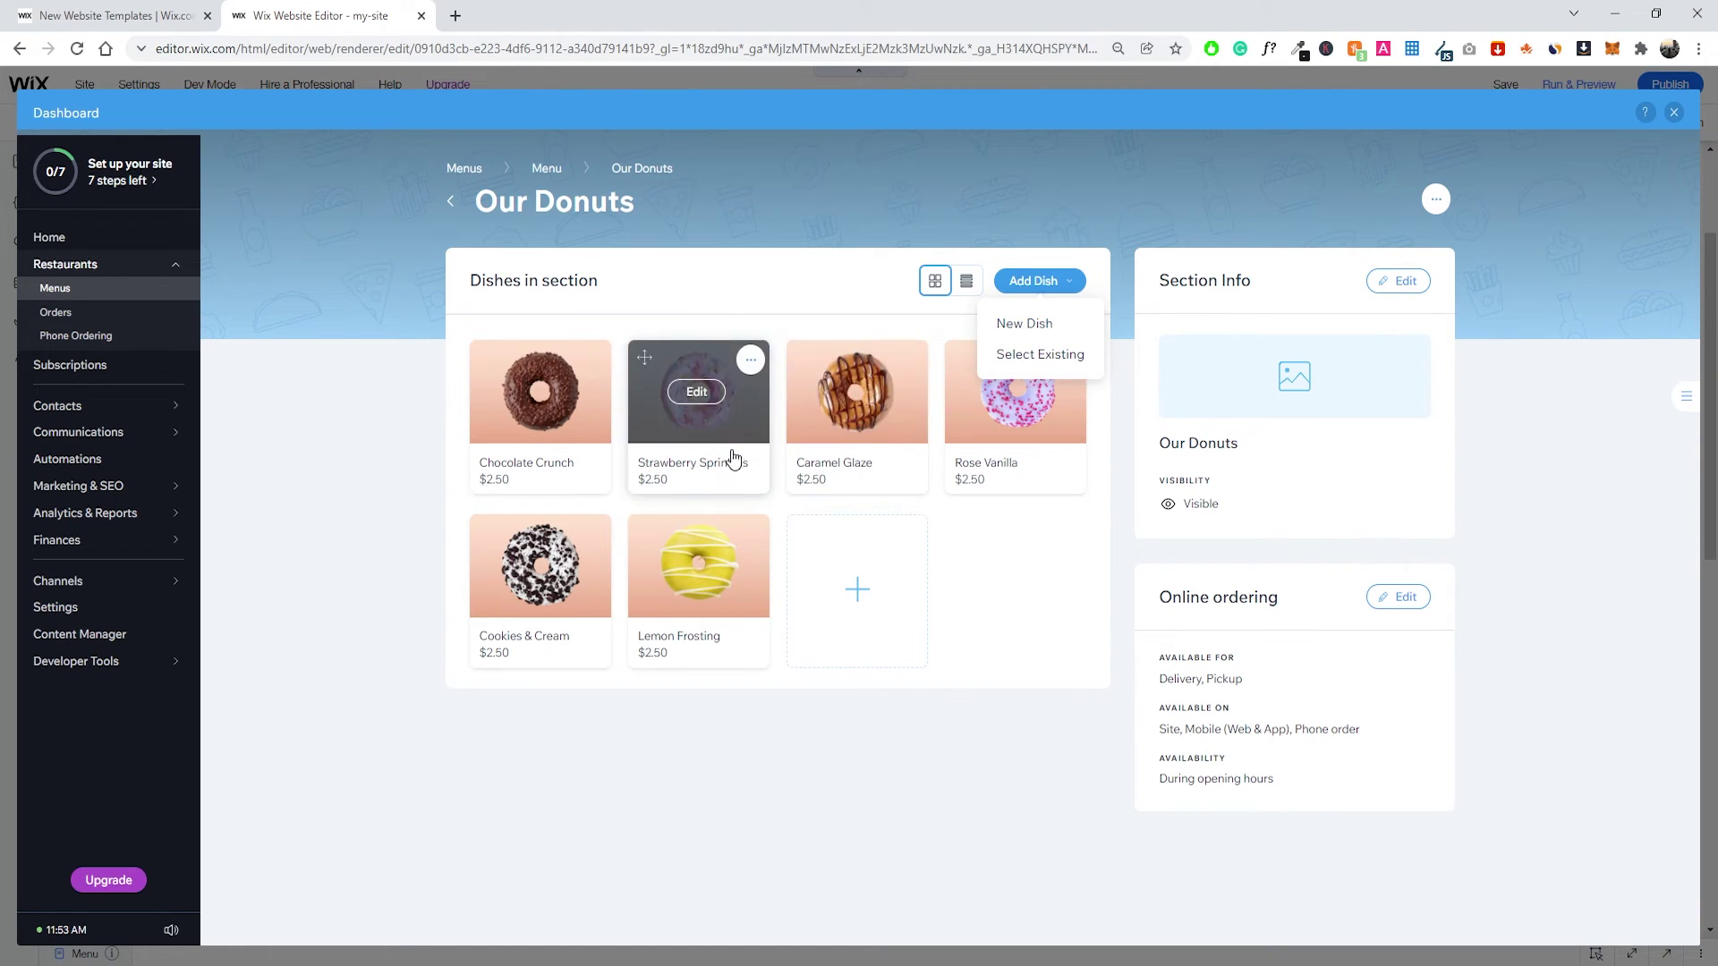
left_click(1043, 573)
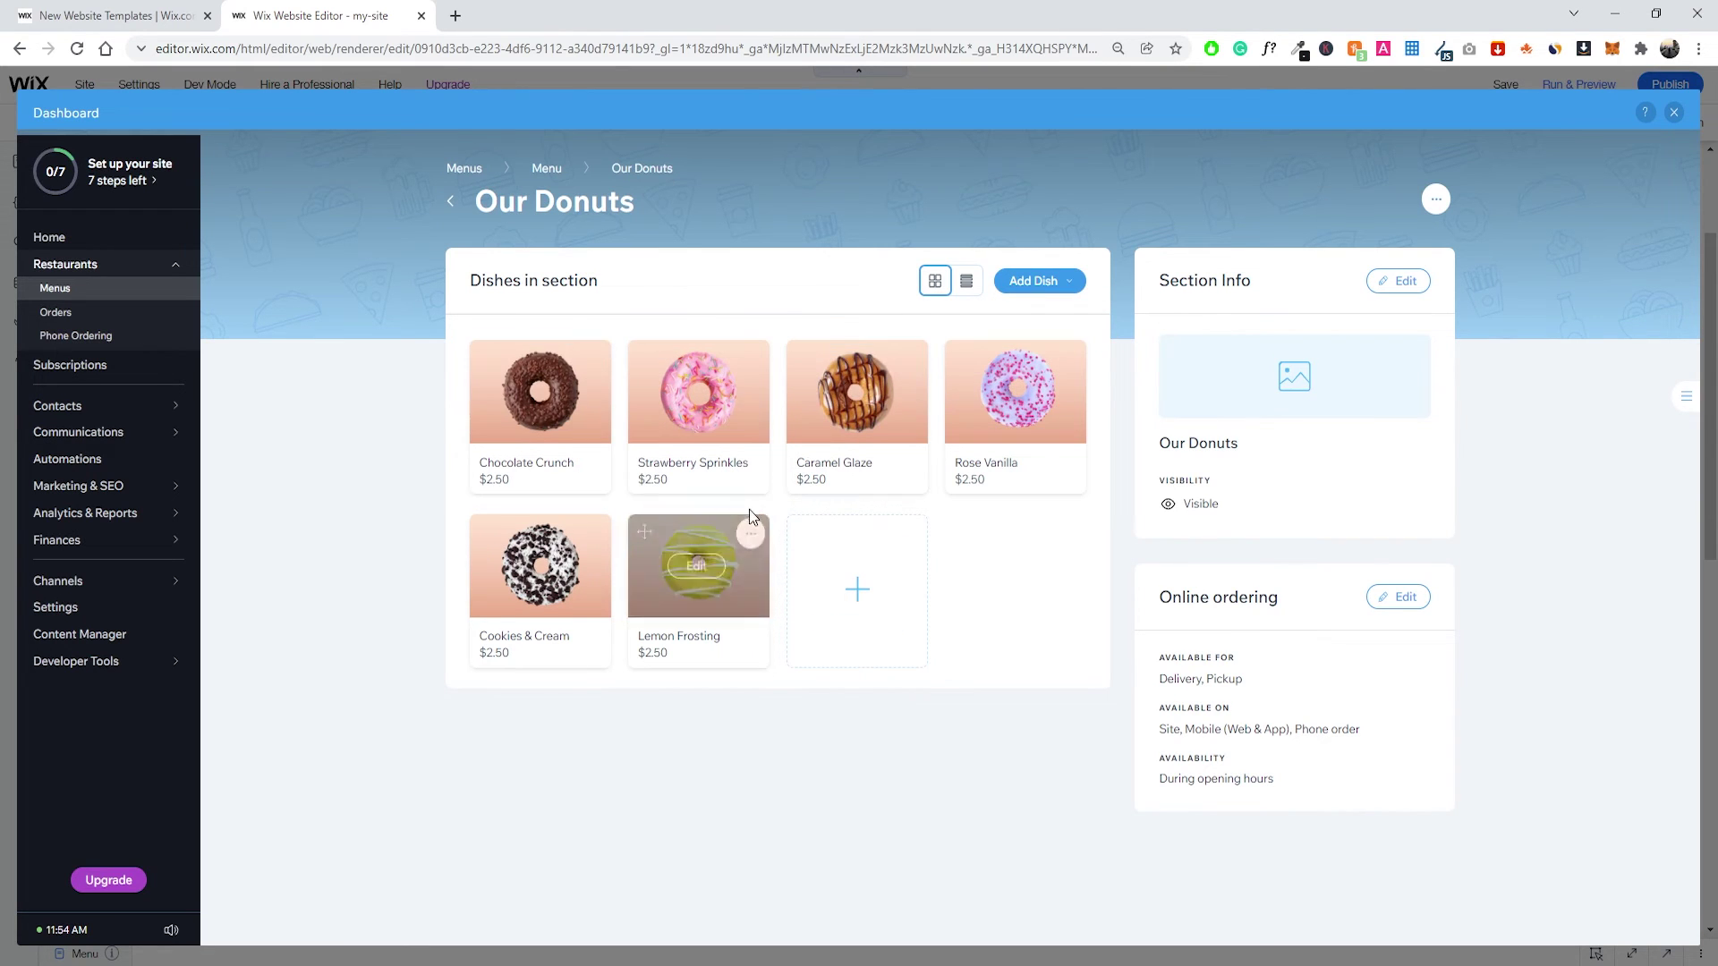
left_click(1674, 114)
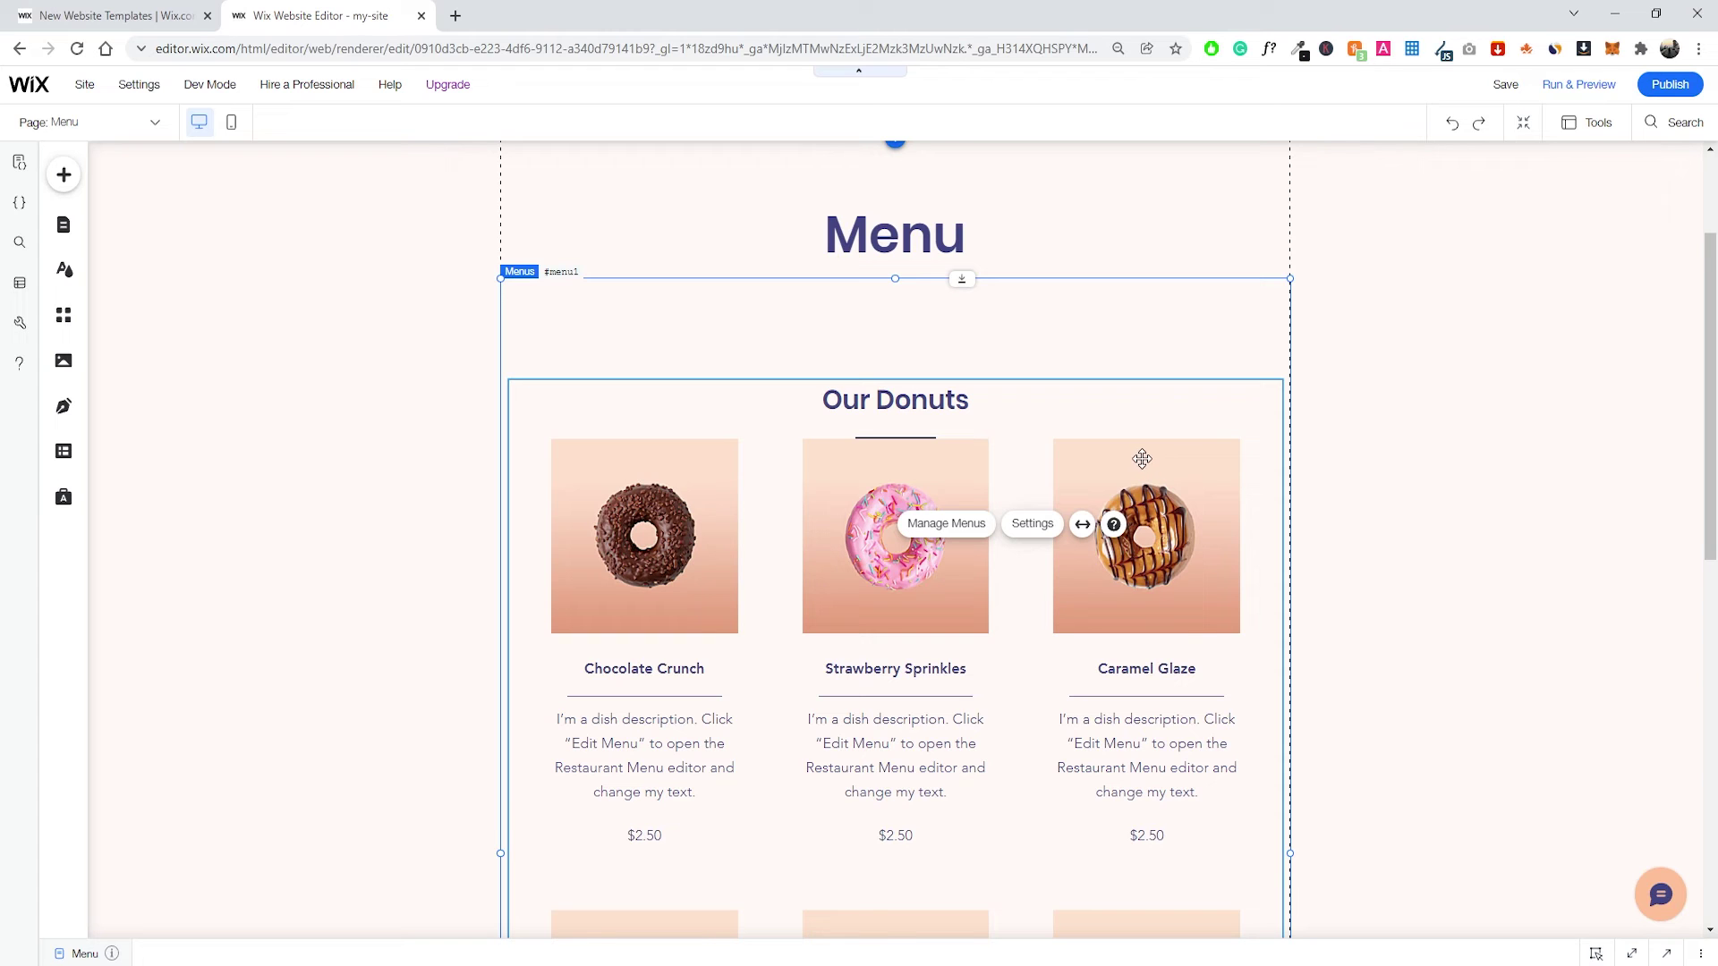
Look over the remaining donuts on the Menu page down to the footer and return to the page's header.
scroll(1162, 444, "down", 6)
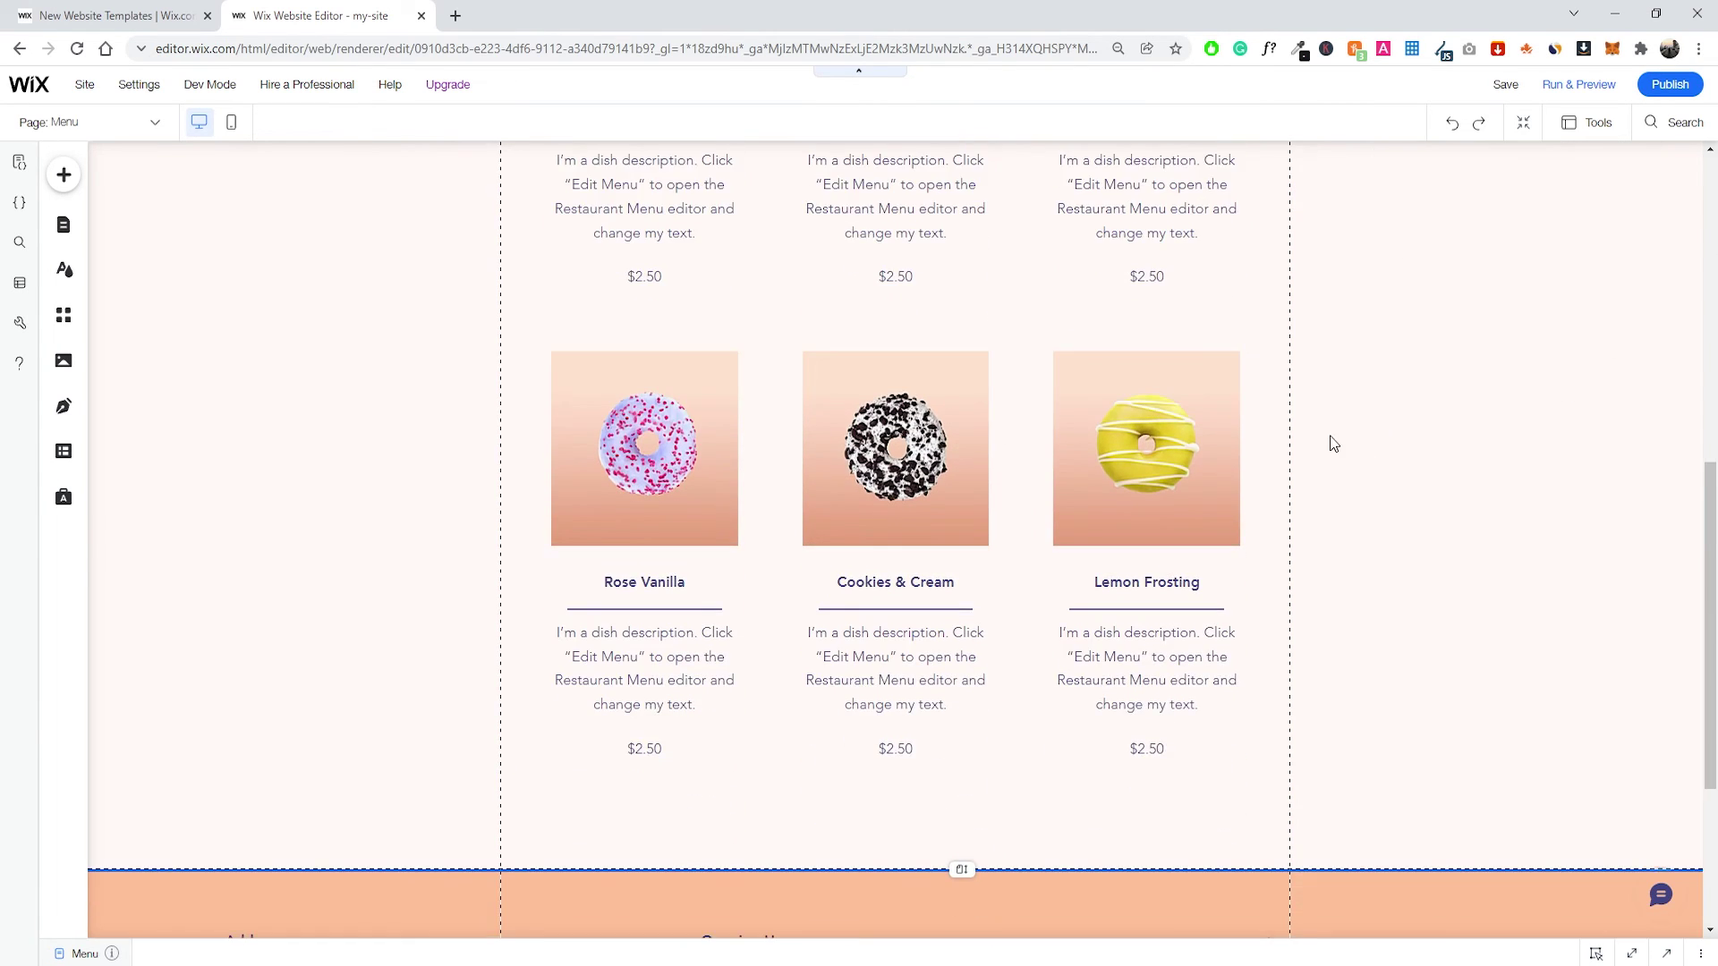
scroll(1245, 445, "down", 2)
scroll(1270, 452, "up", 10)
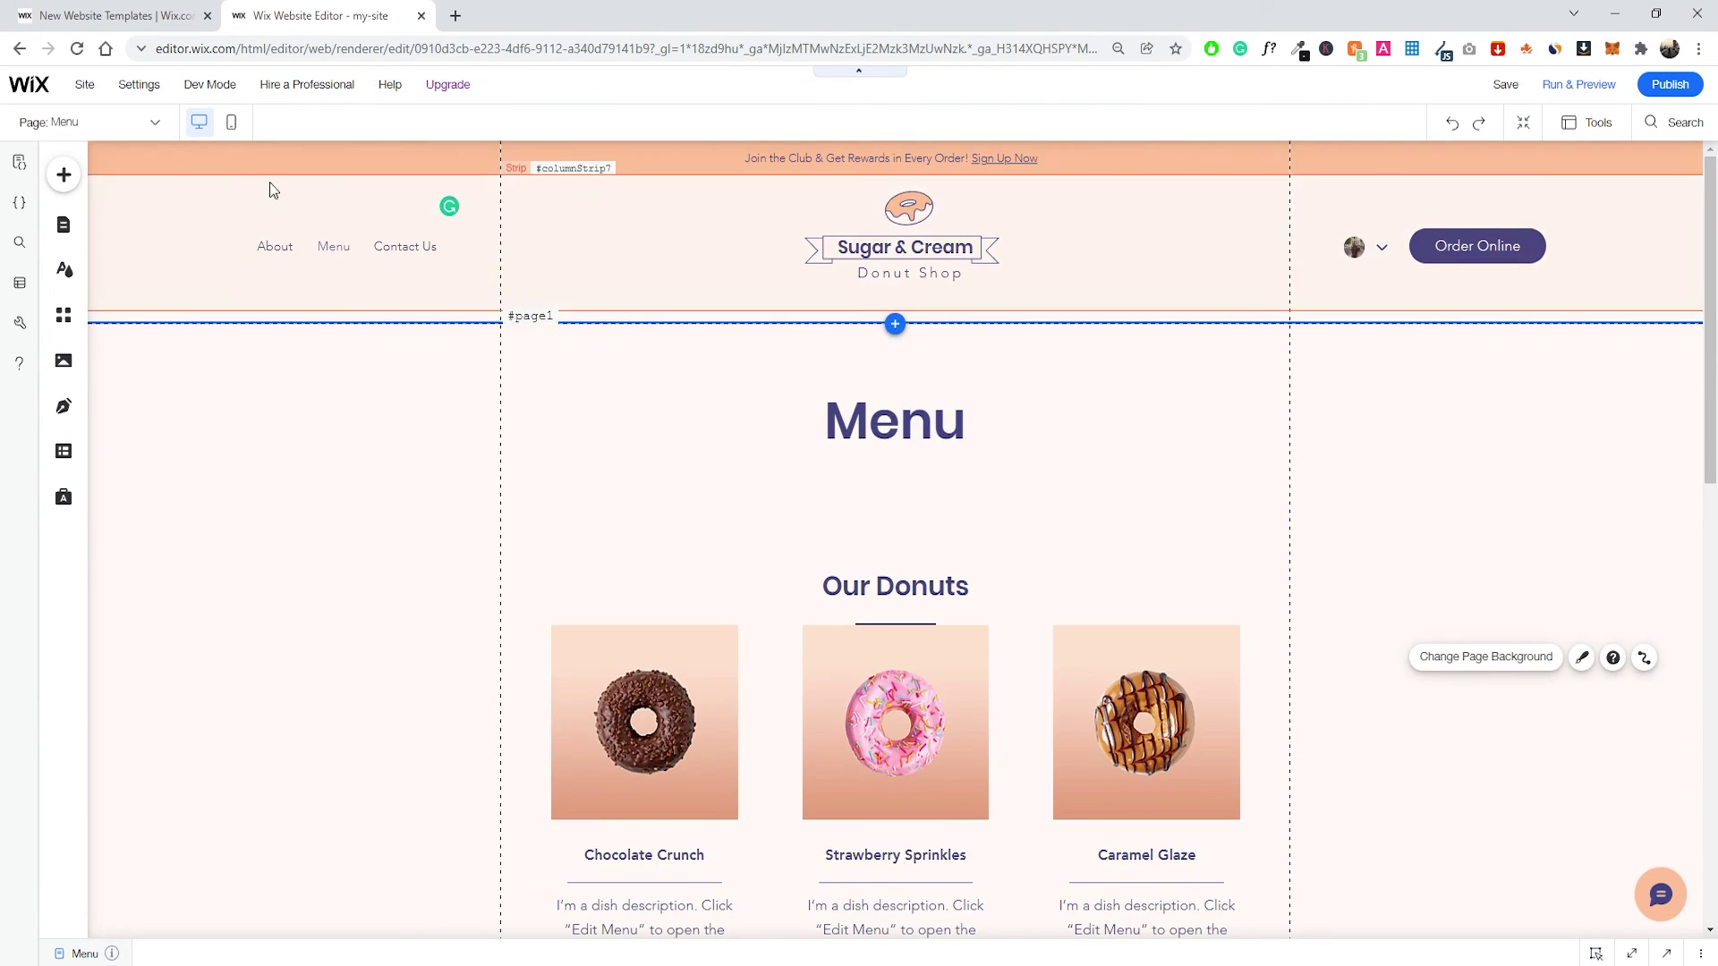
Switch to the Contact Us page and select its contact form.
left_click(103, 124)
left_click(92, 260)
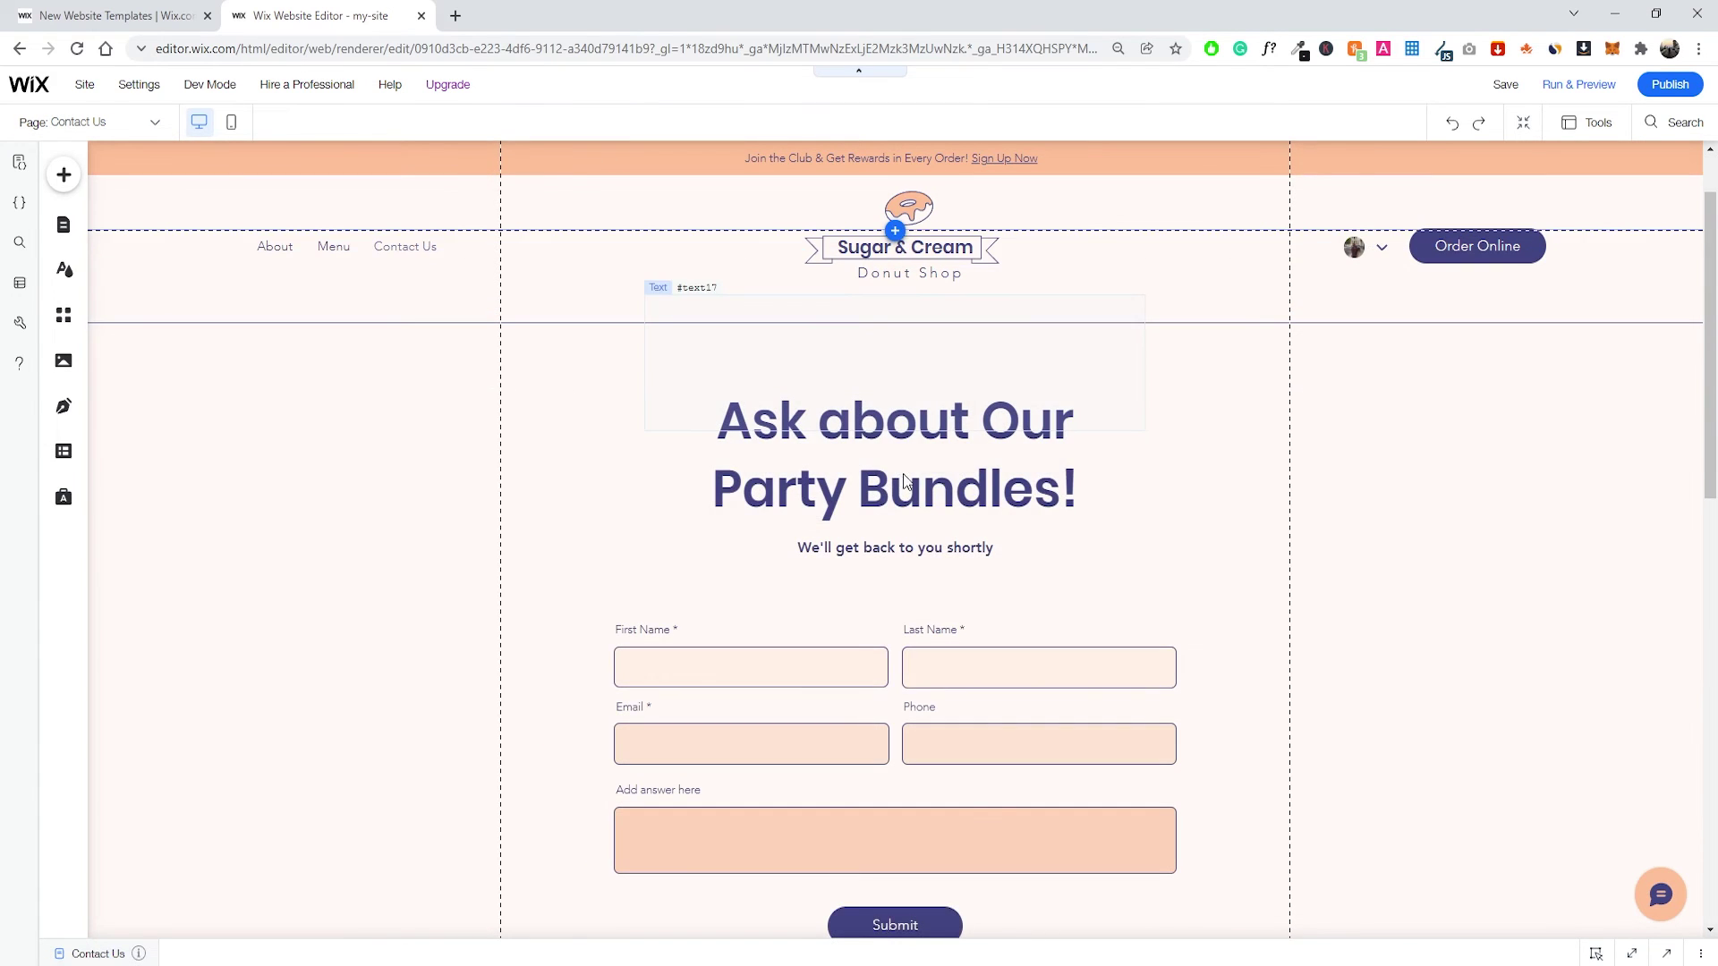
scroll(922, 483, "down", 2)
left_click(947, 452)
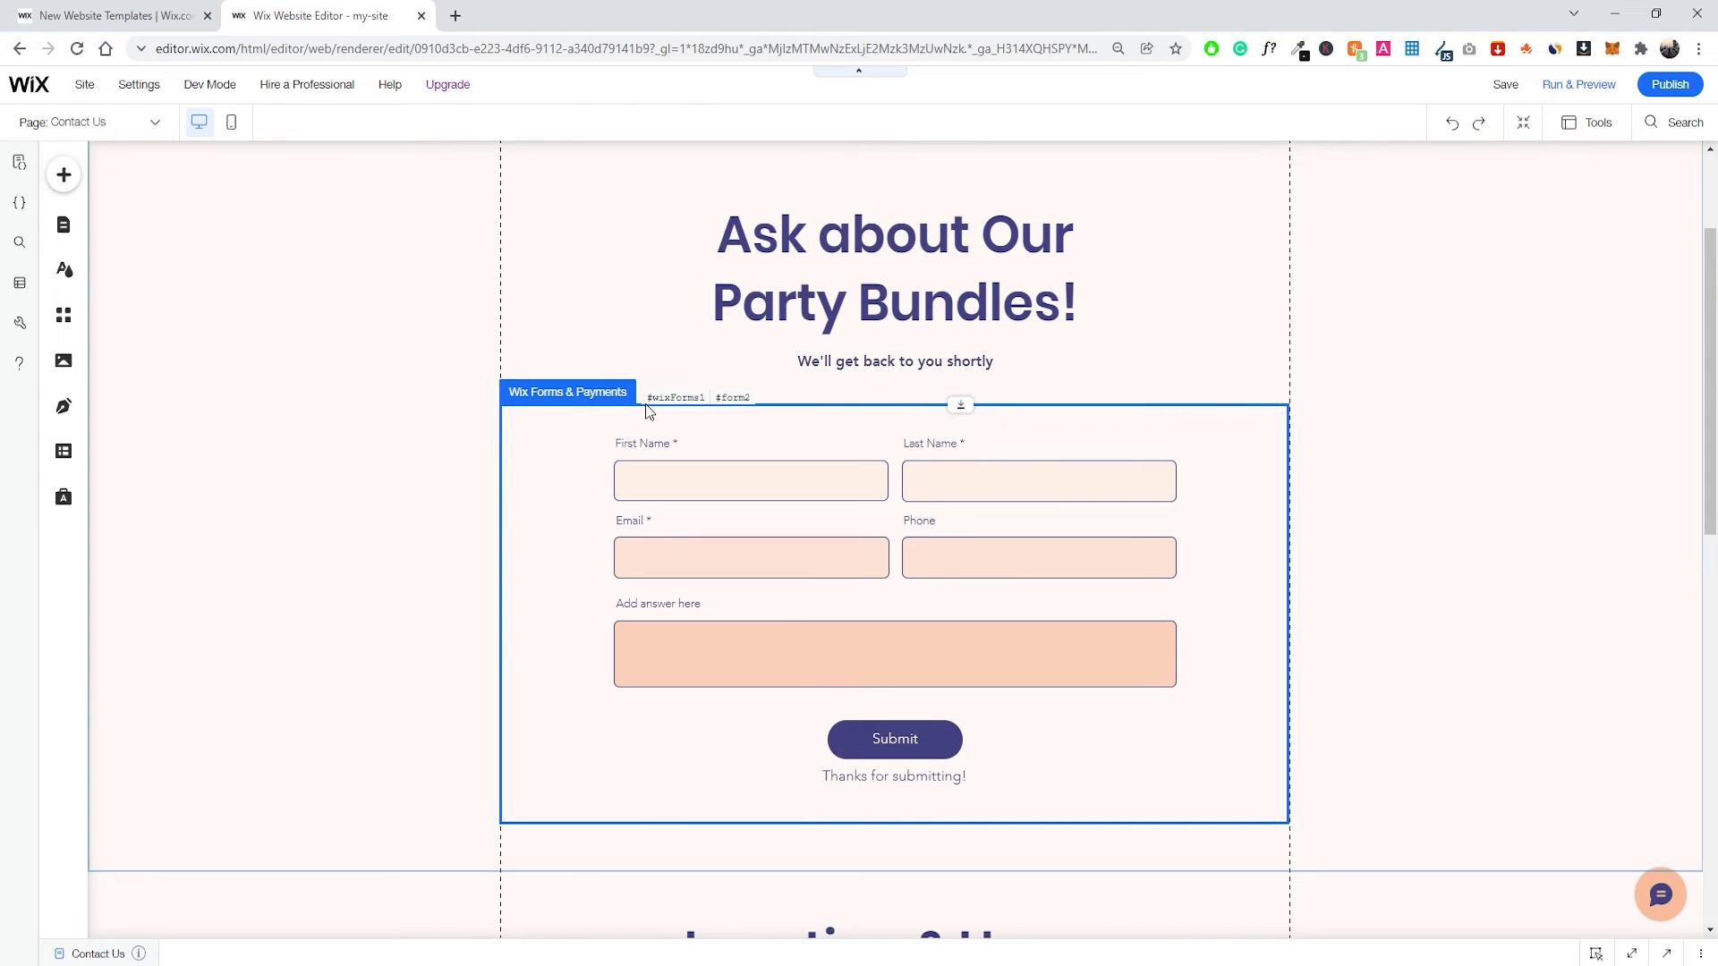
Look over the Location & Hours section and the map on the Contact Us page.
scroll(729, 412, "down", 2)
scroll(716, 412, "down", 3)
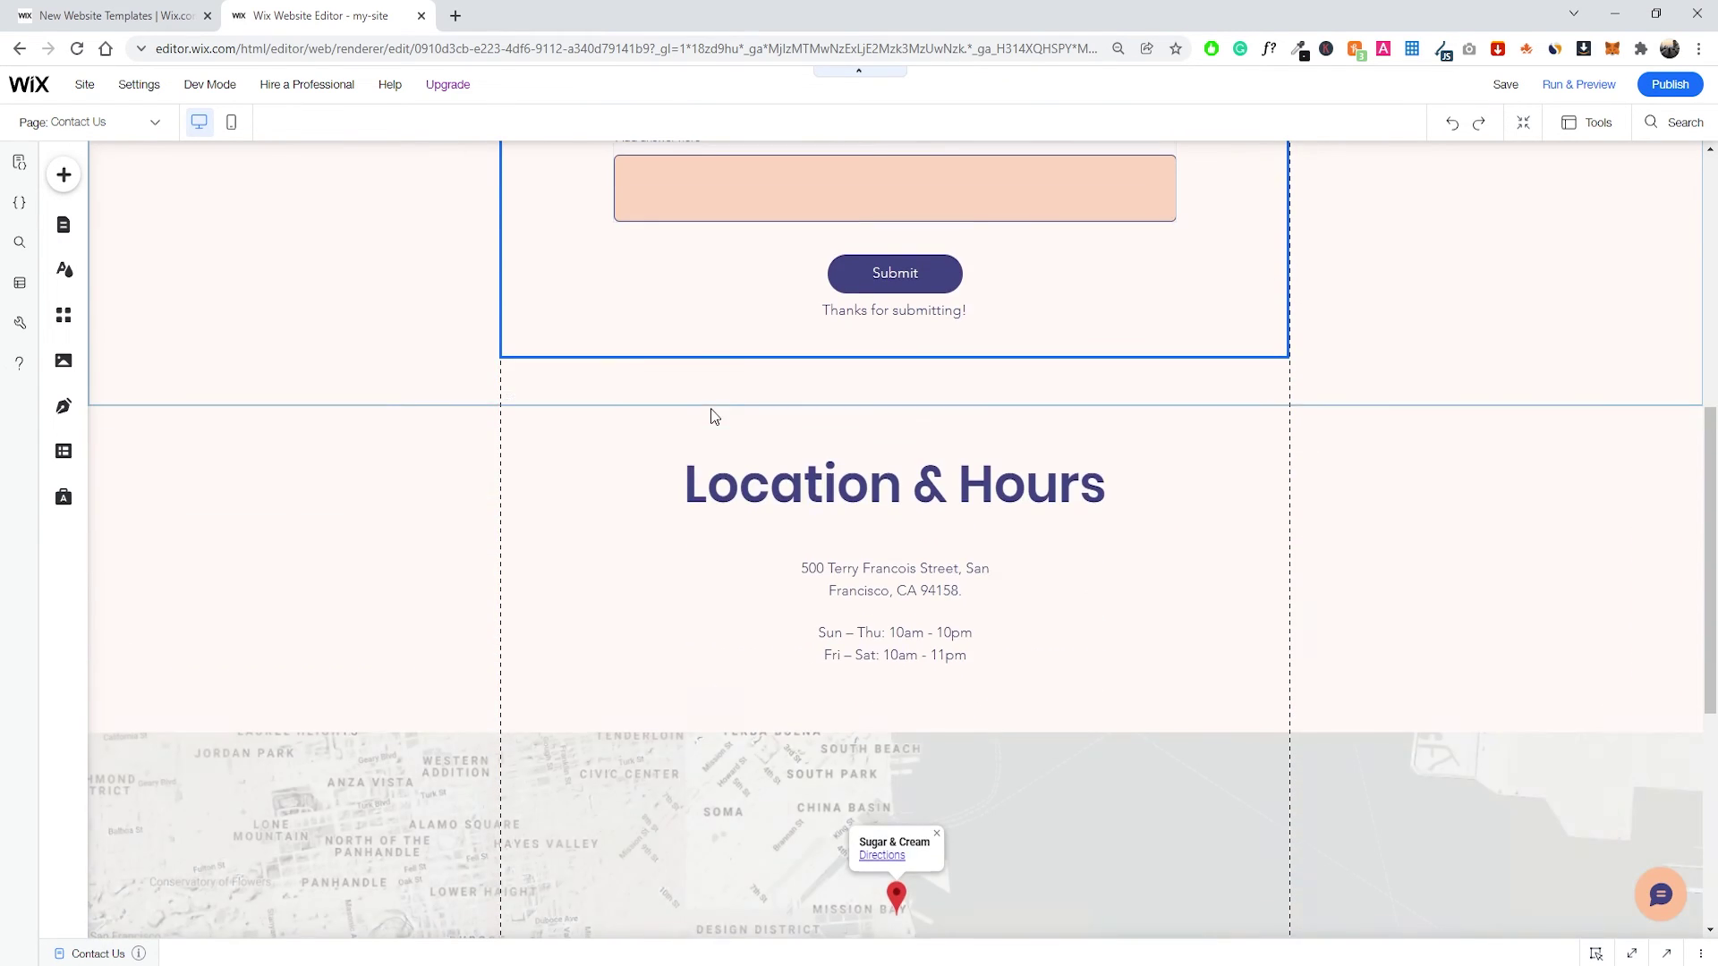
scroll(760, 423, "down", 2)
scroll(761, 402, "up", 1)
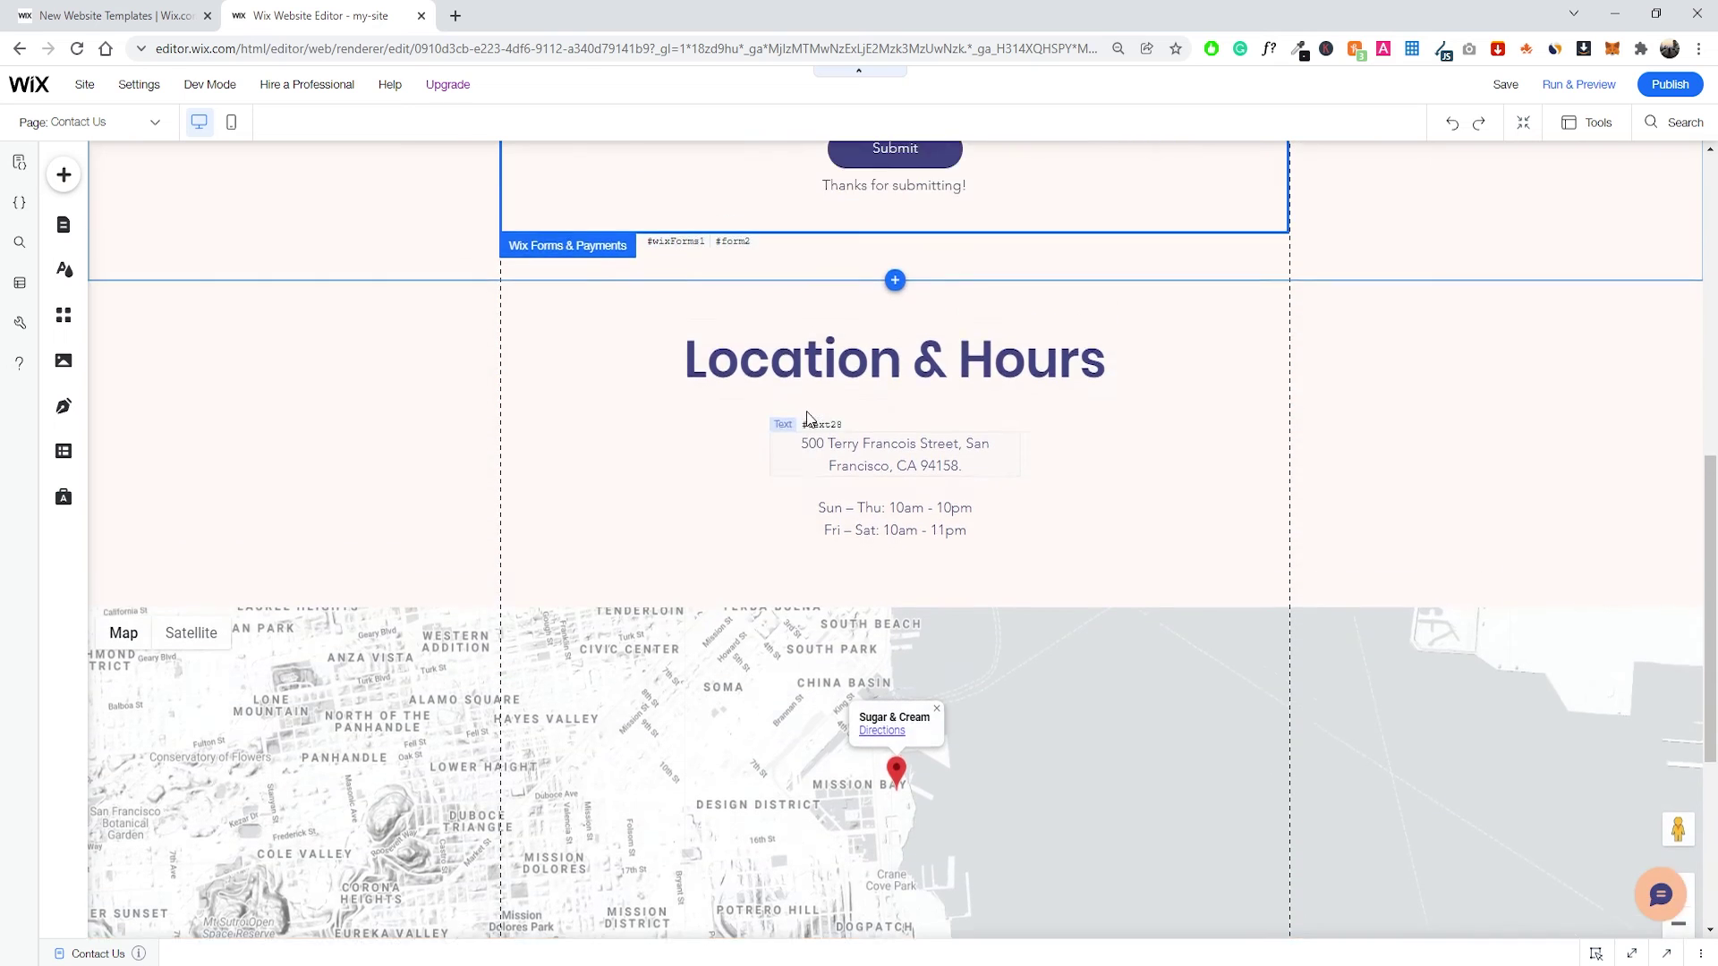
scroll(807, 418, "down", 1)
scroll(802, 405, "up", 8)
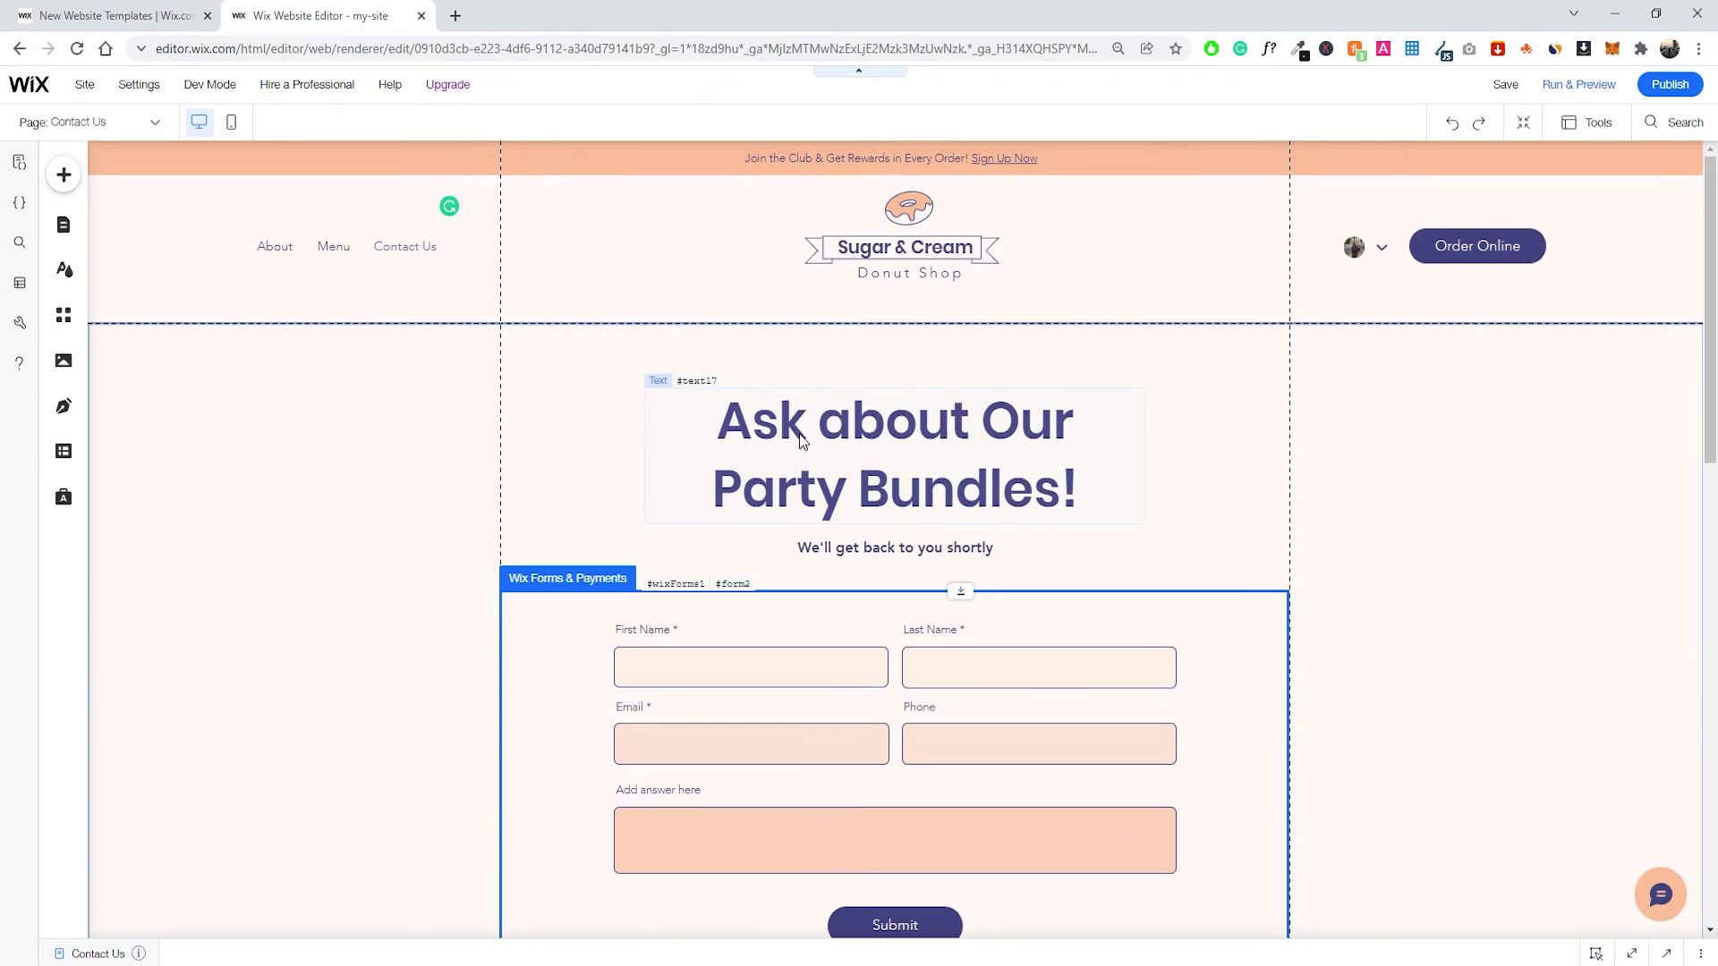
Return to the Home page and switch to the mobile editor, skipping its introduction.
left_click(407, 419)
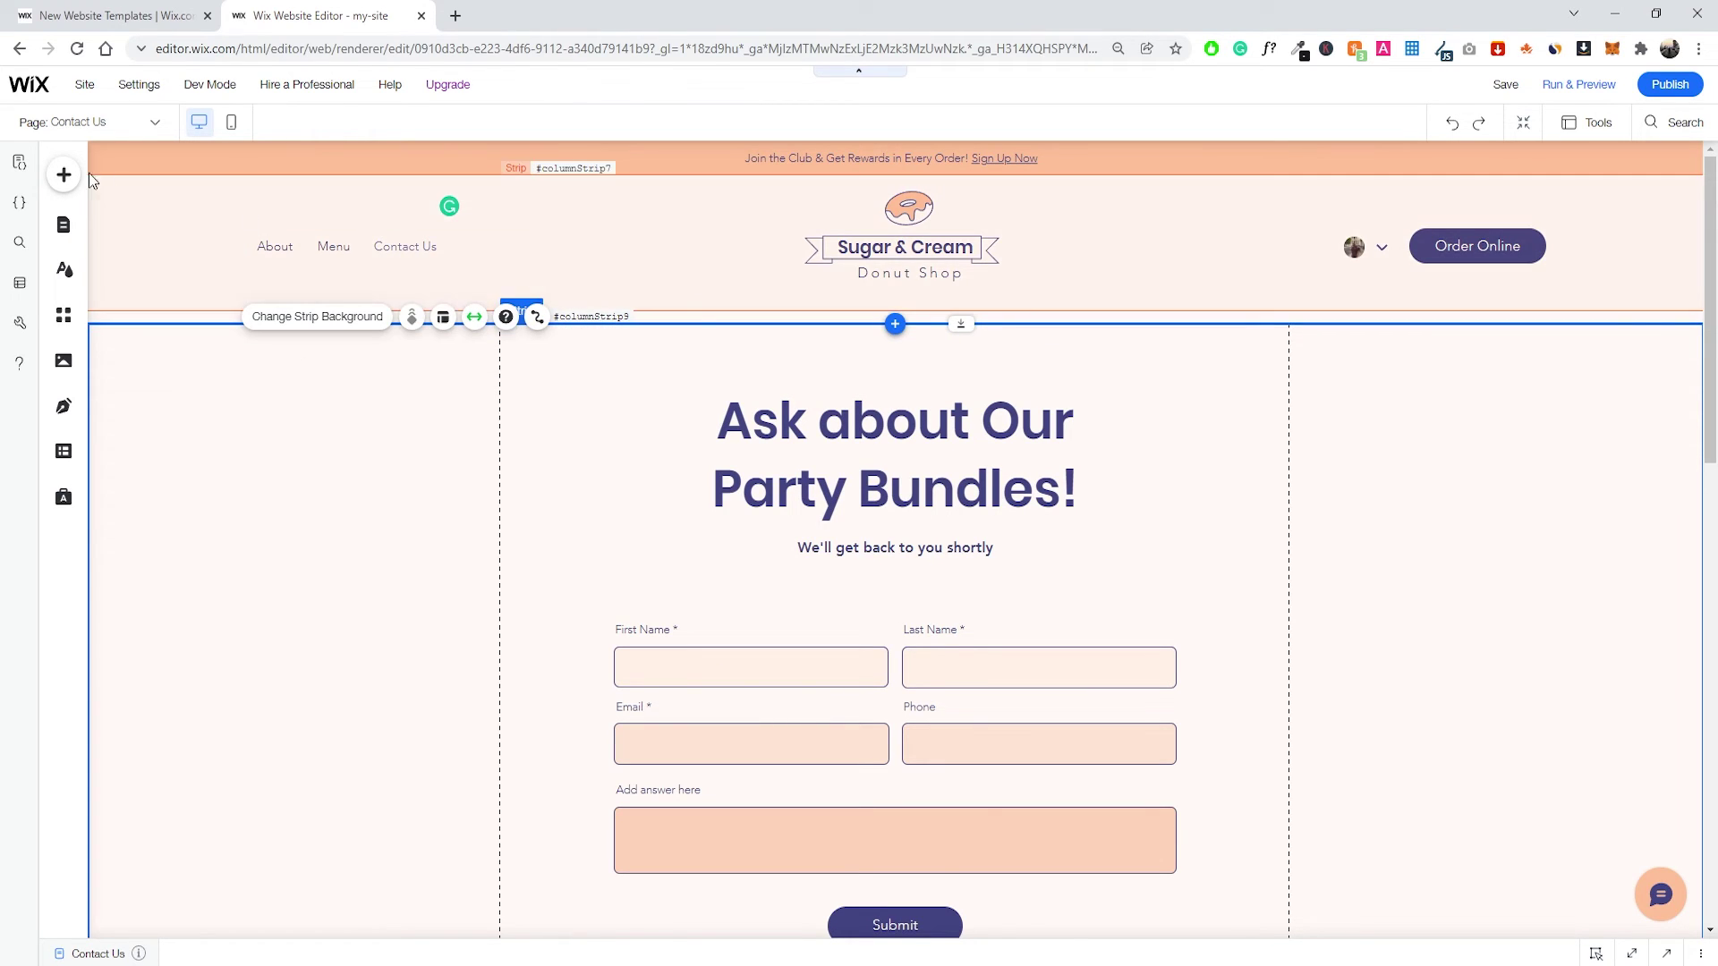
left_click(105, 123)
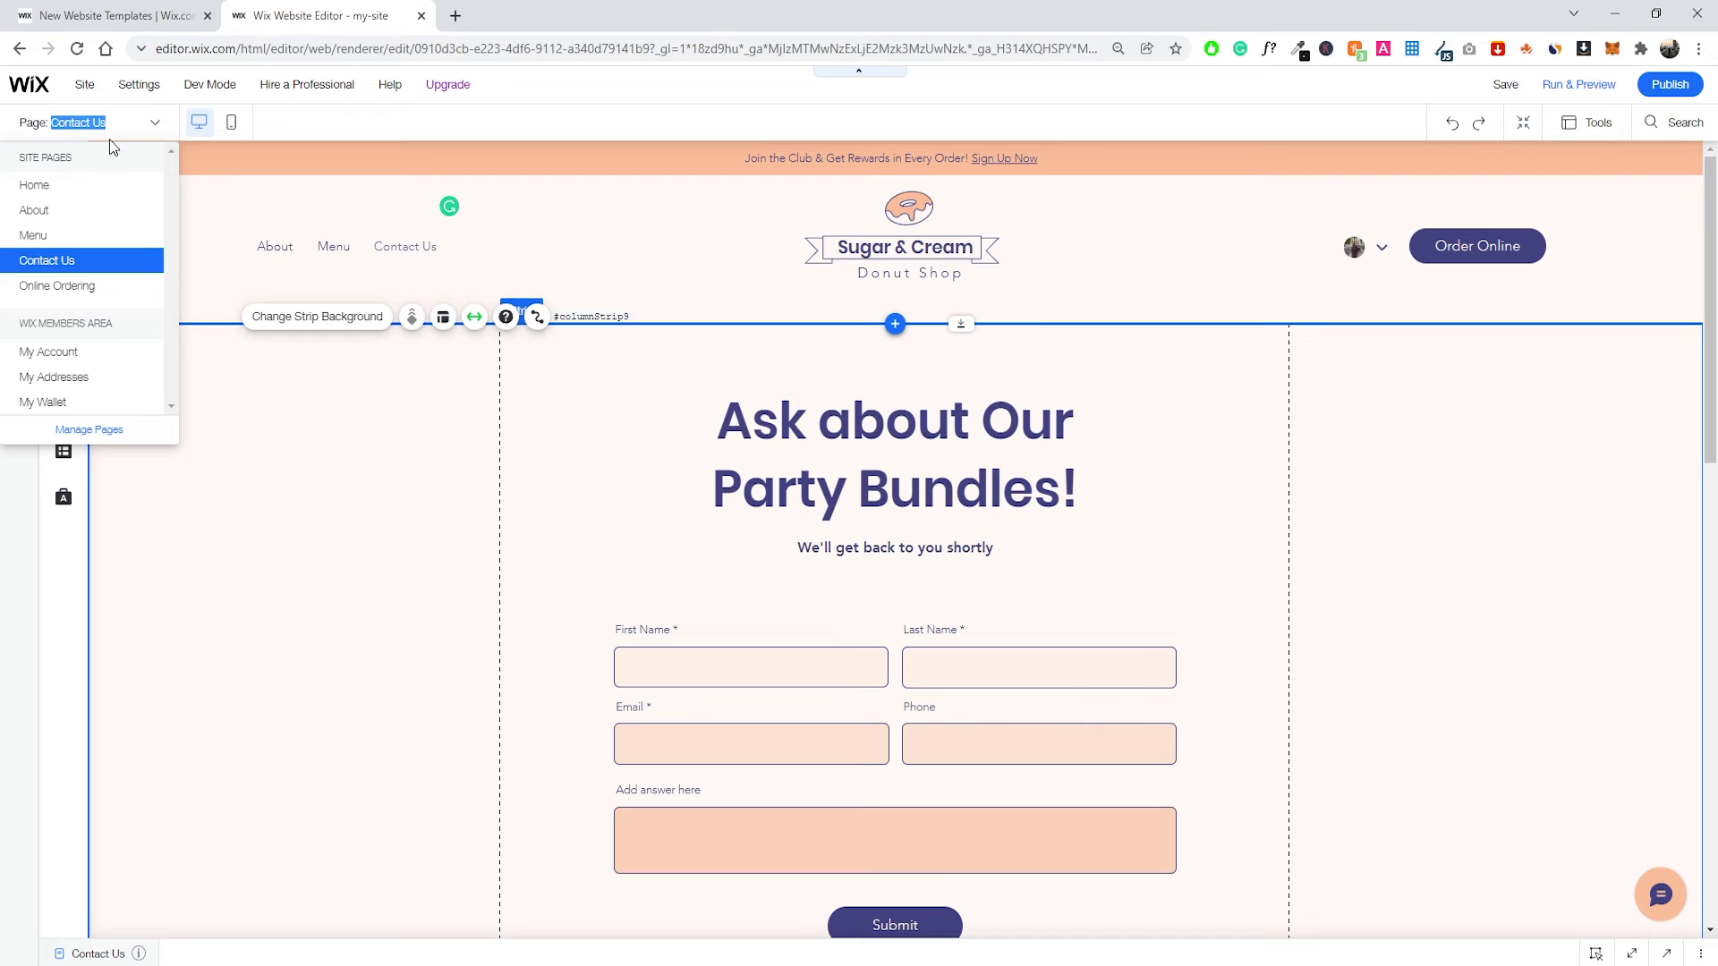
left_click(98, 187)
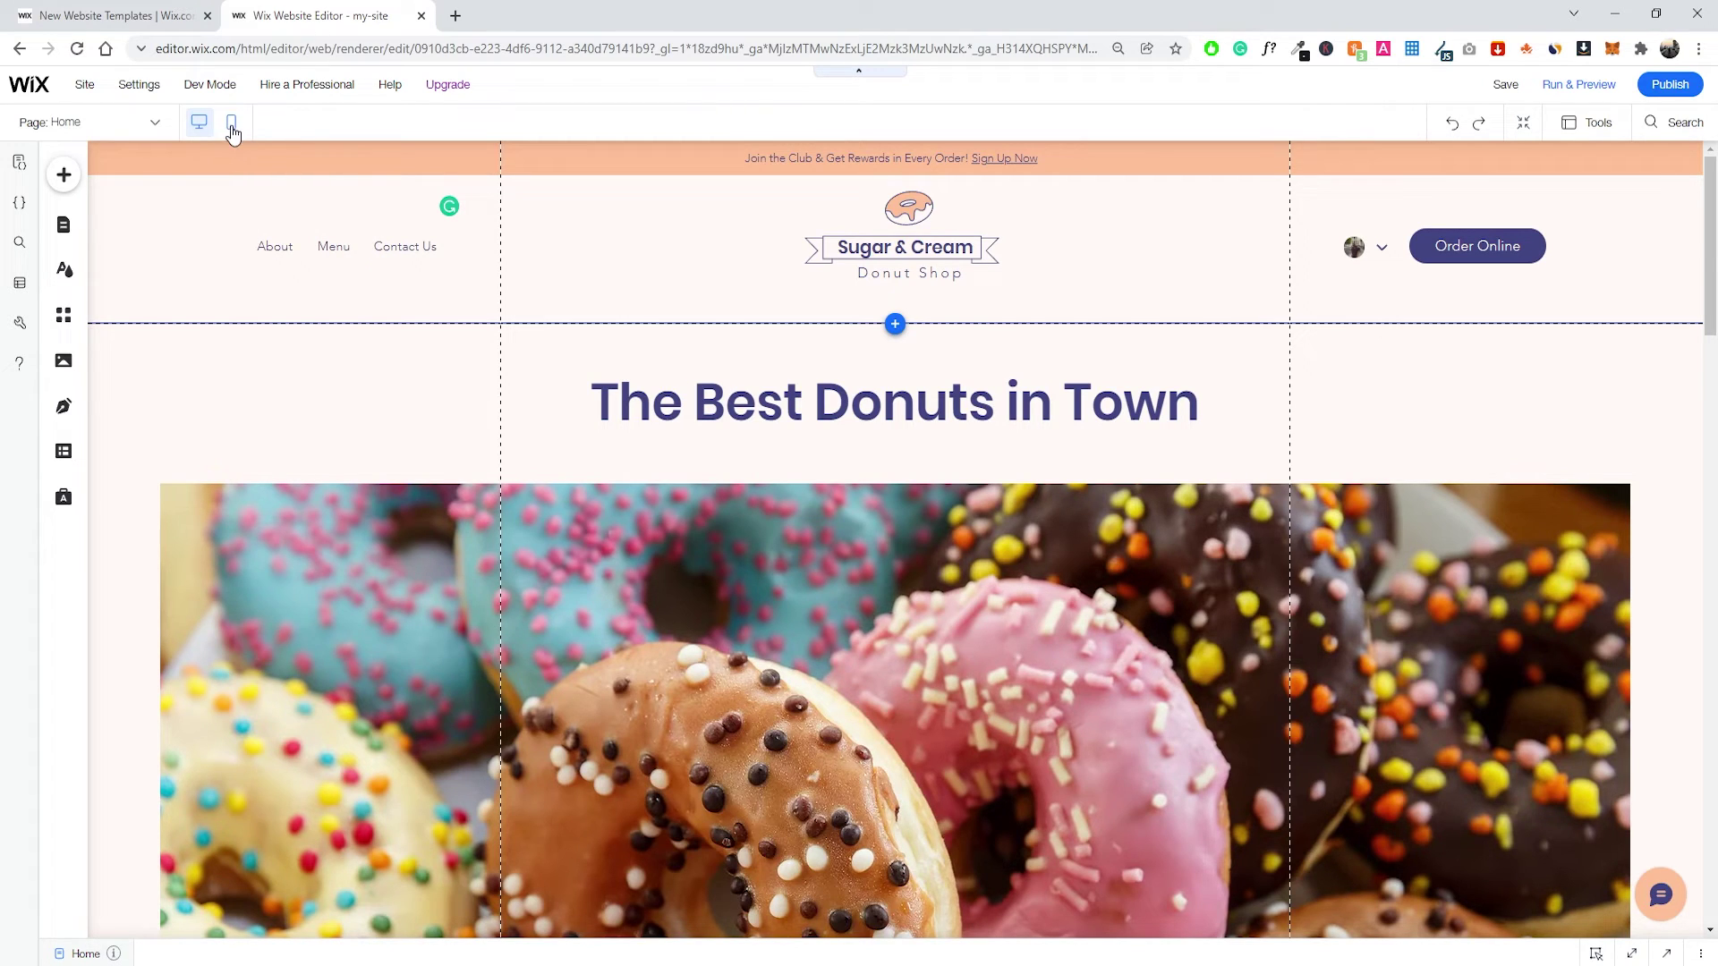
left_click(238, 126)
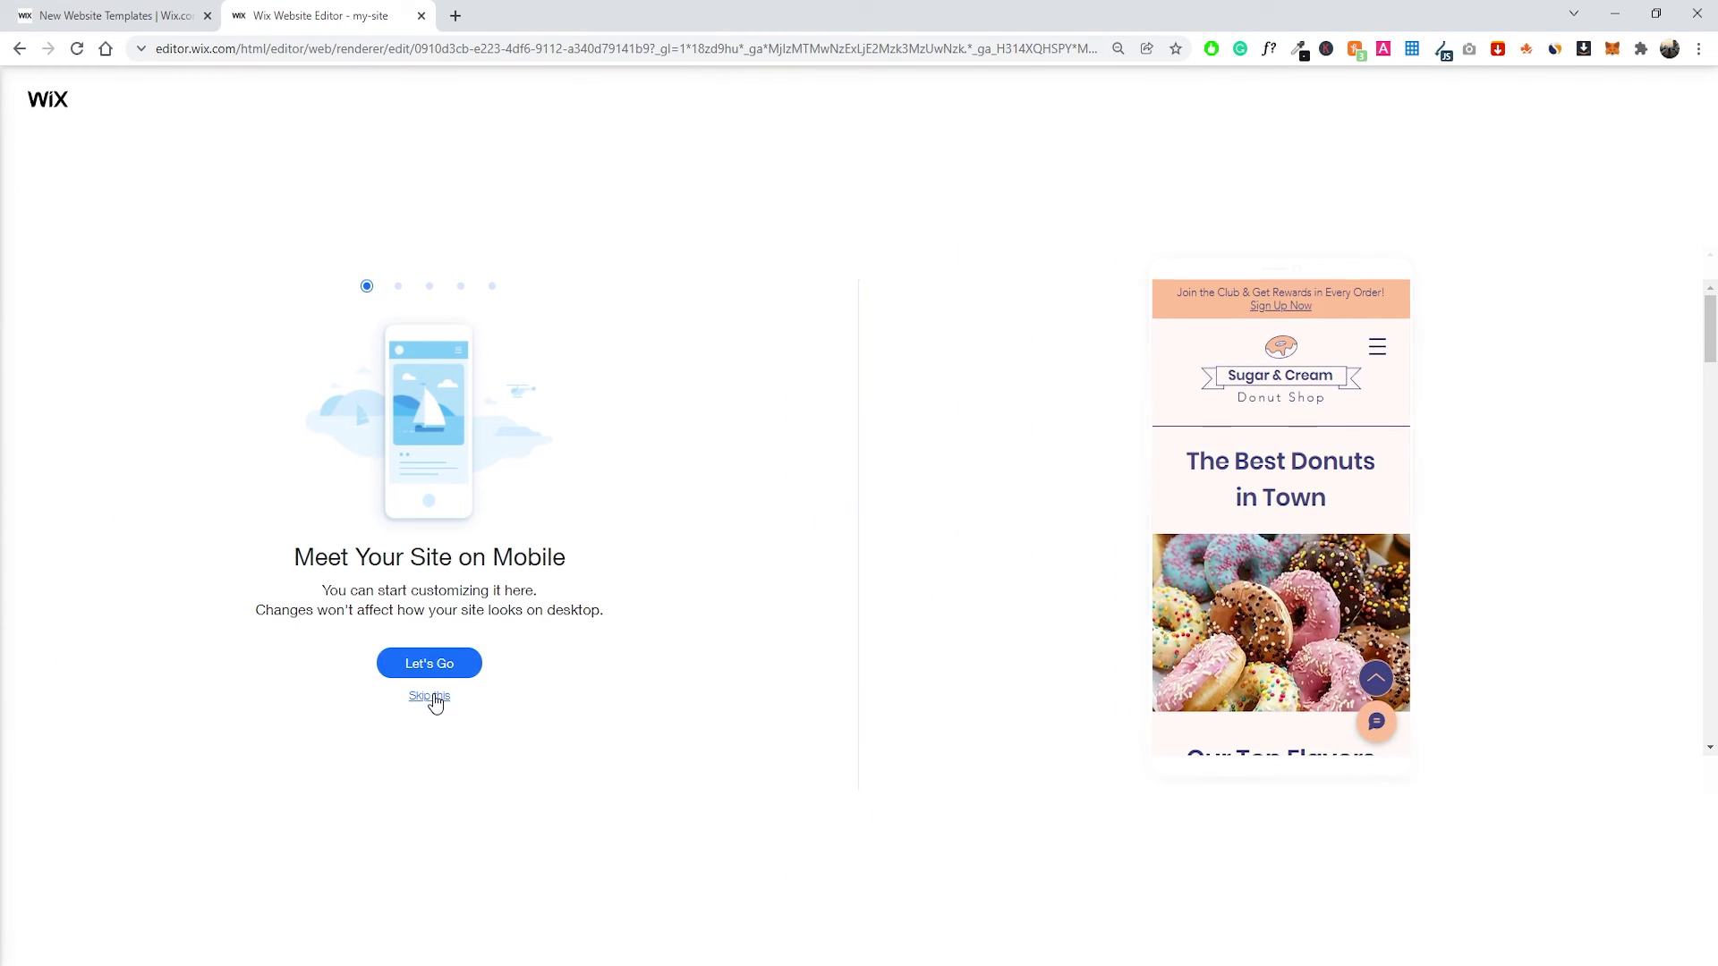
left_click(431, 697)
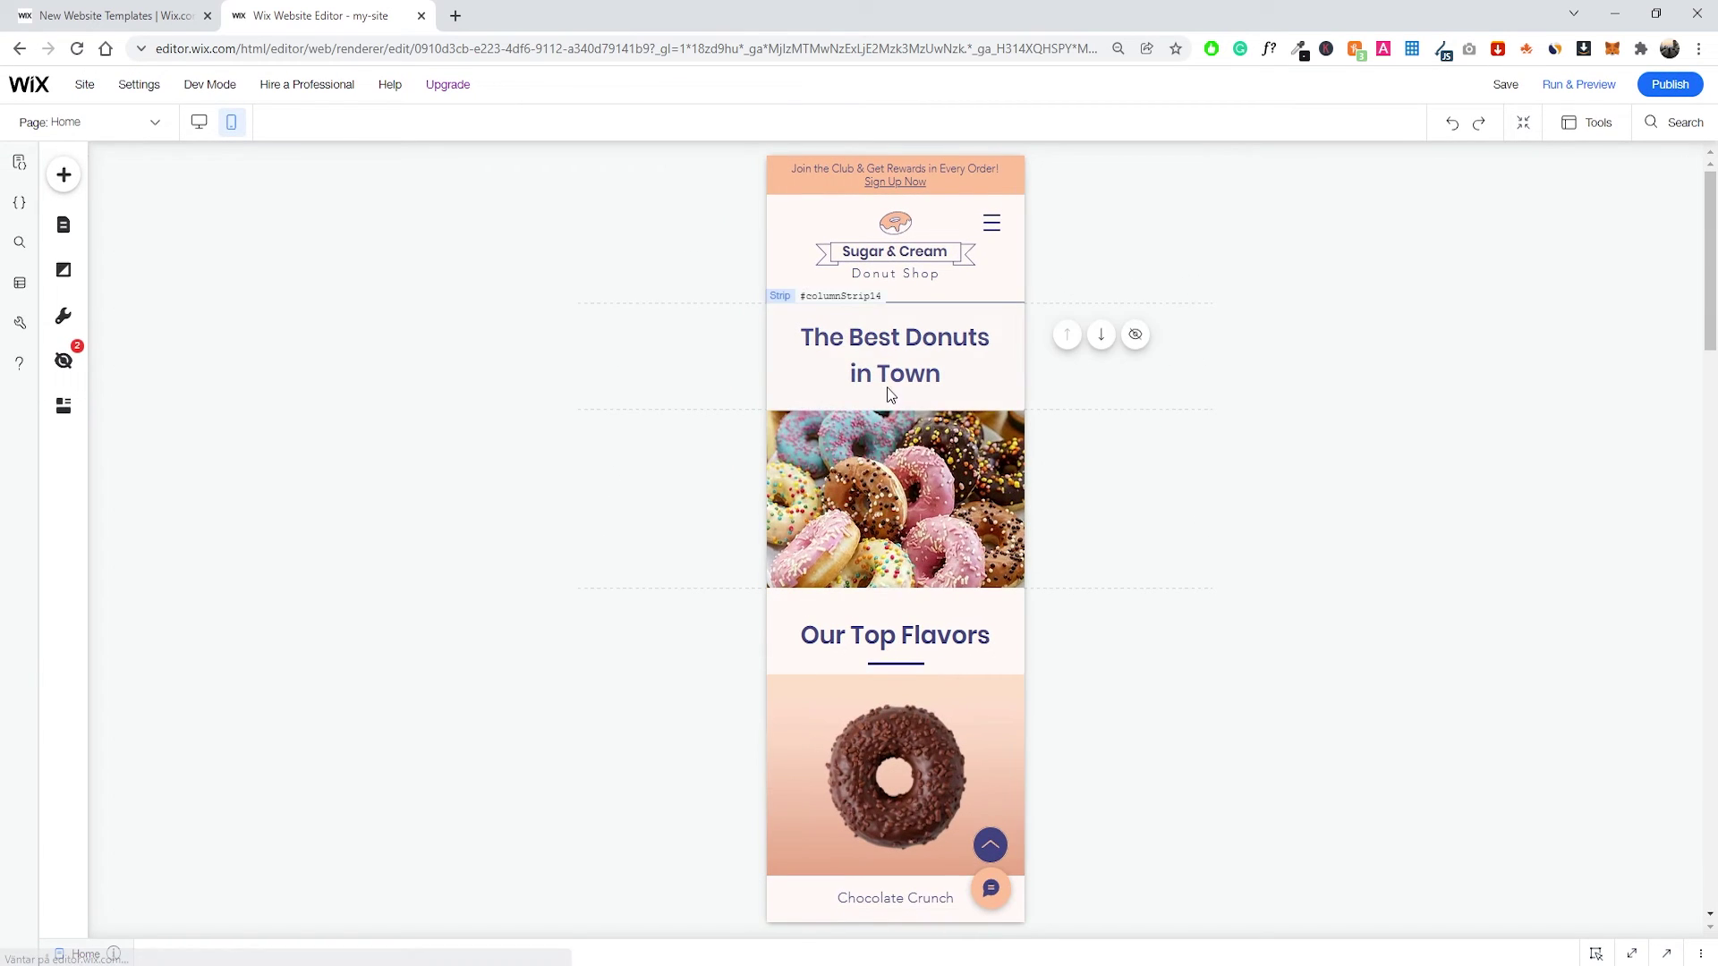
Move the lower Come Get Your Favorites! strip on the mobile Home page down until it clears the donut video.
scroll(866, 406, "down", 20)
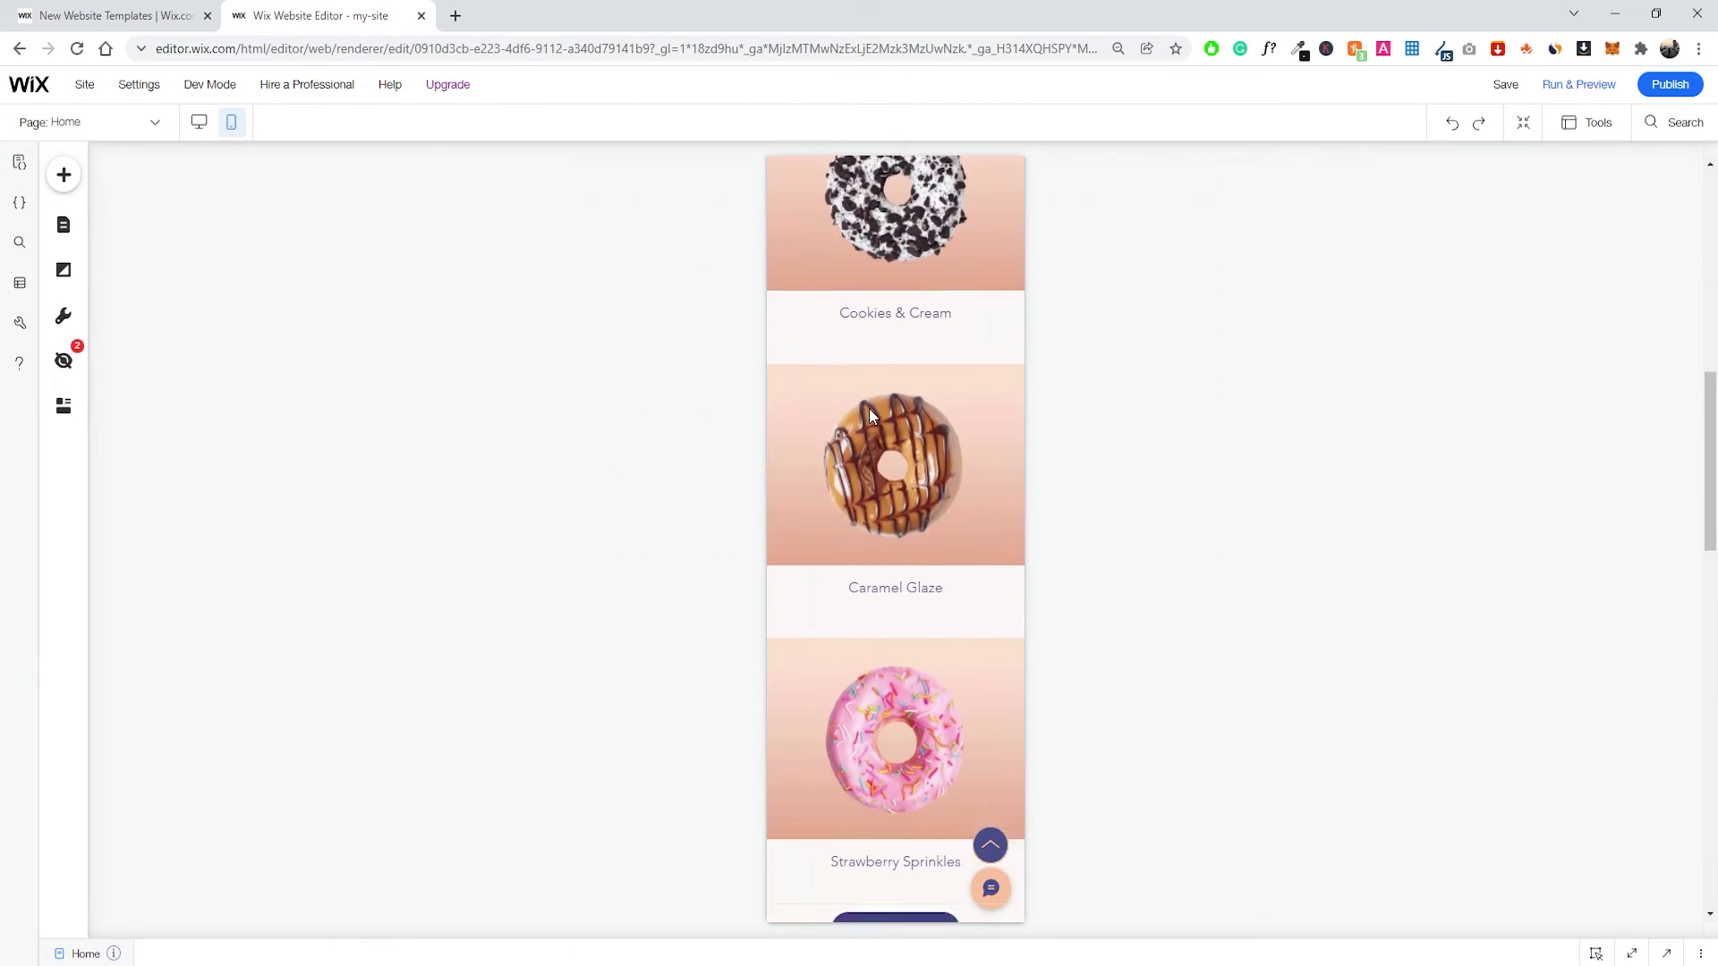
scroll(886, 420, "up", 8)
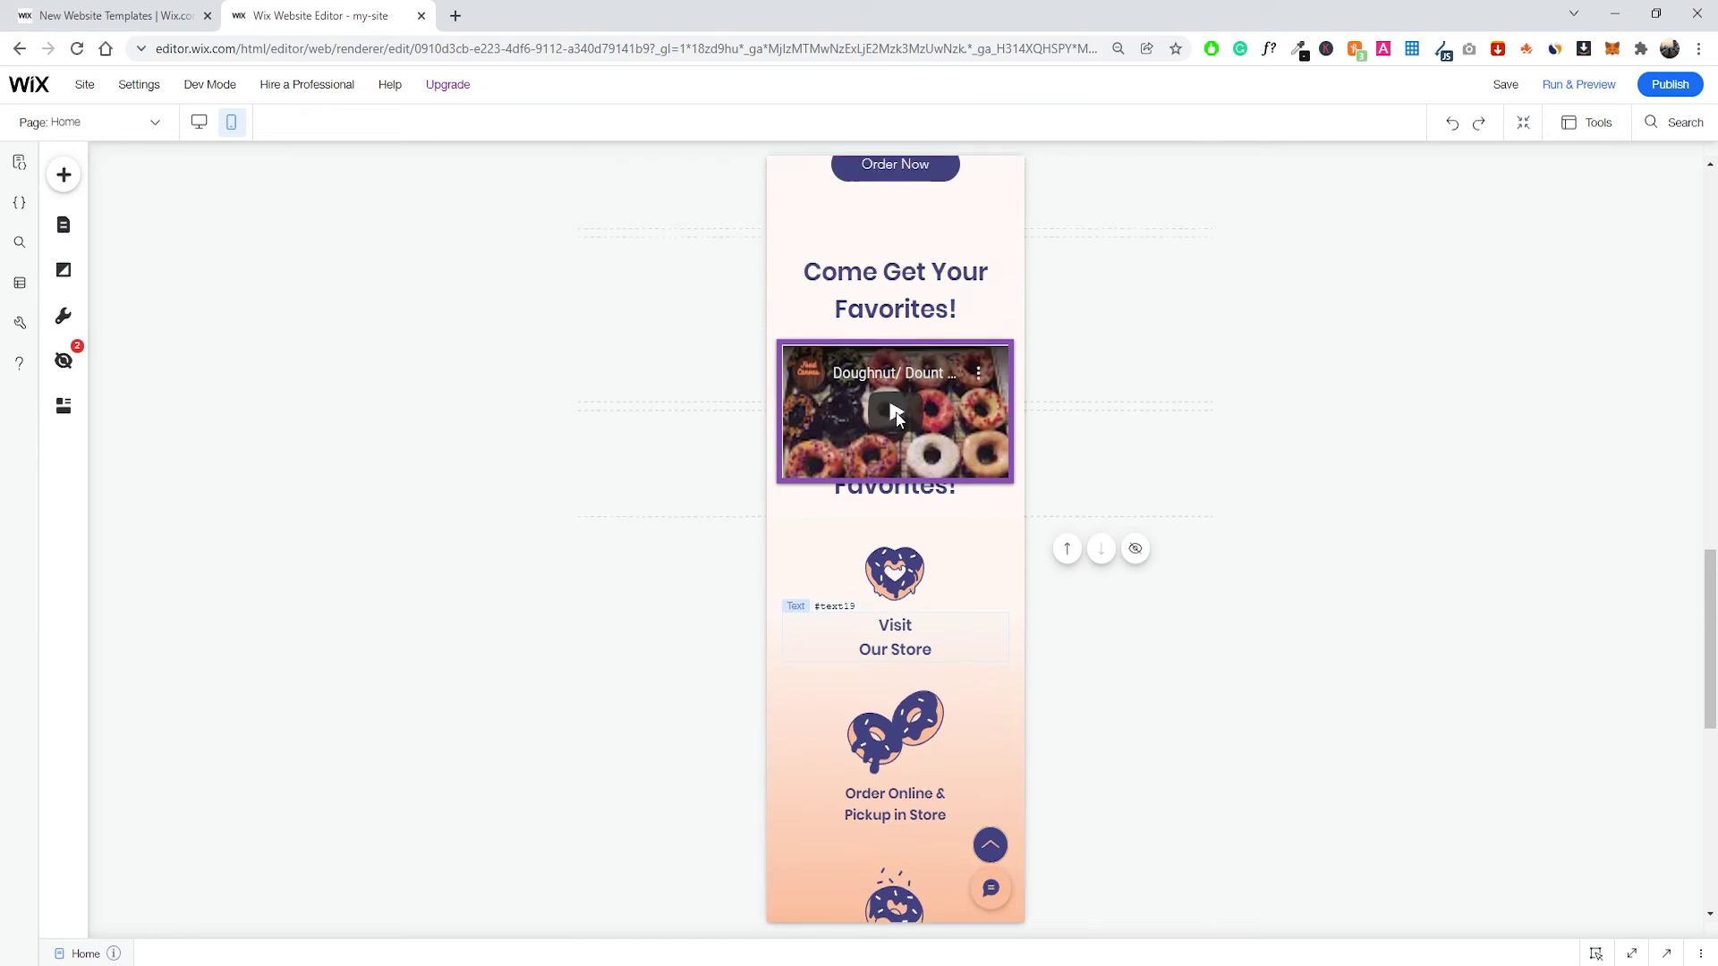
scroll(895, 430, "down", 4)
scroll(886, 430, "up", 15)
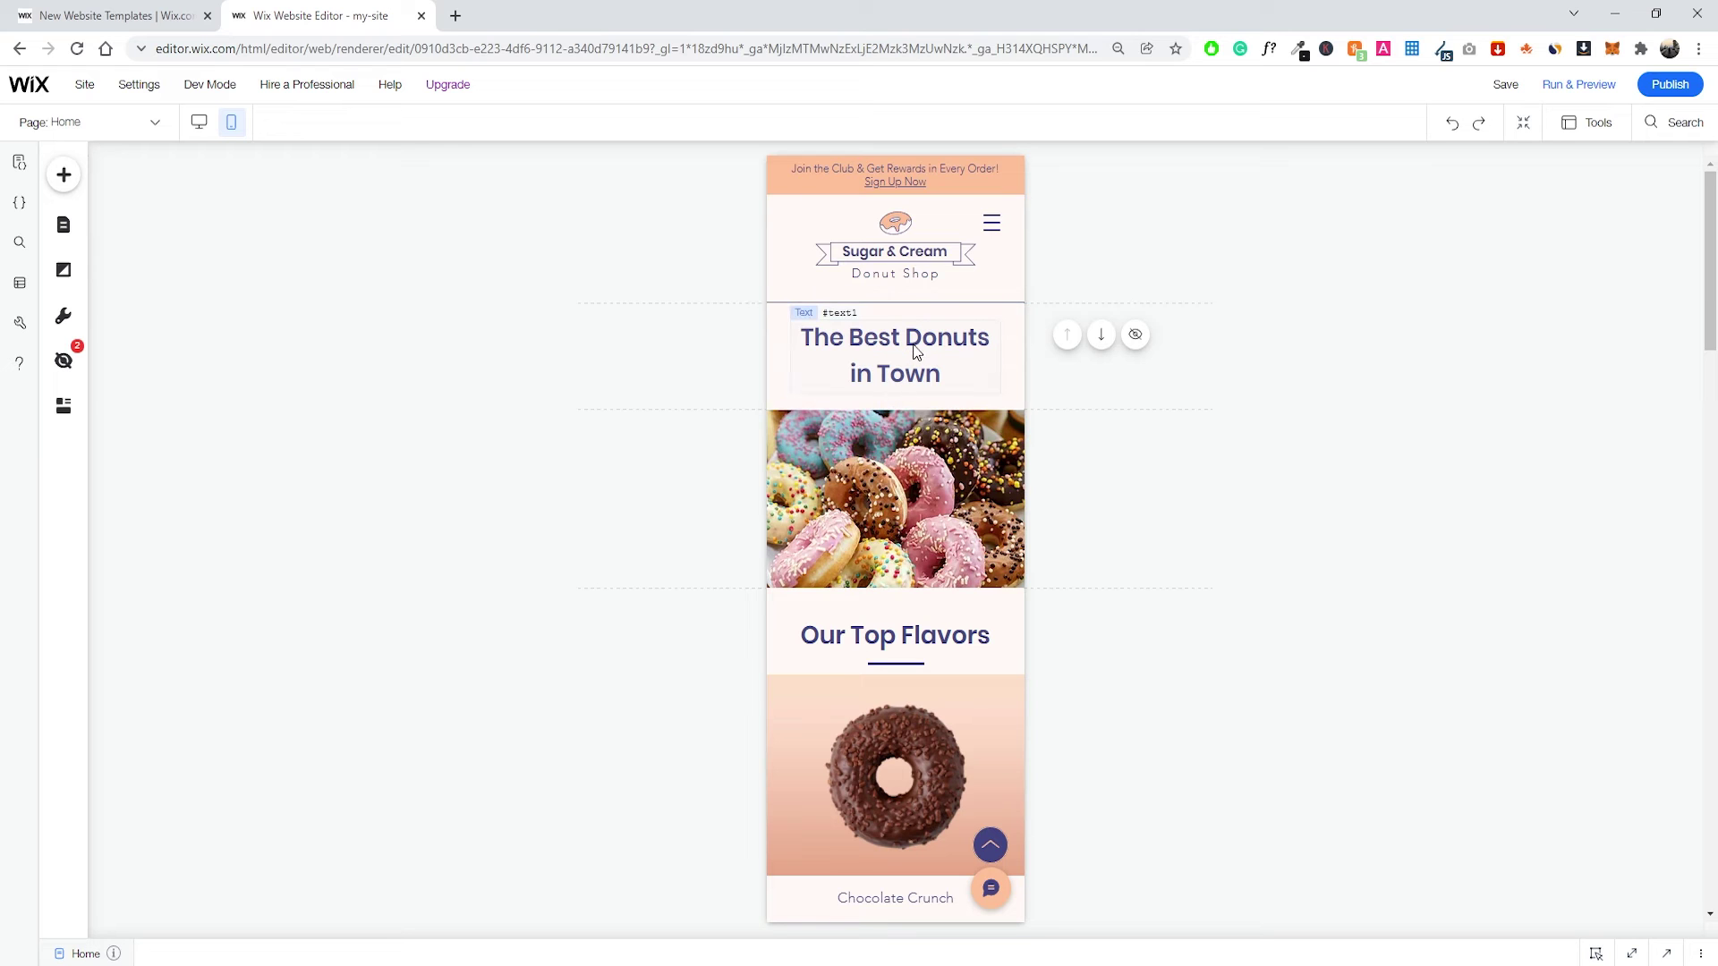
scroll(939, 345, "down", 15)
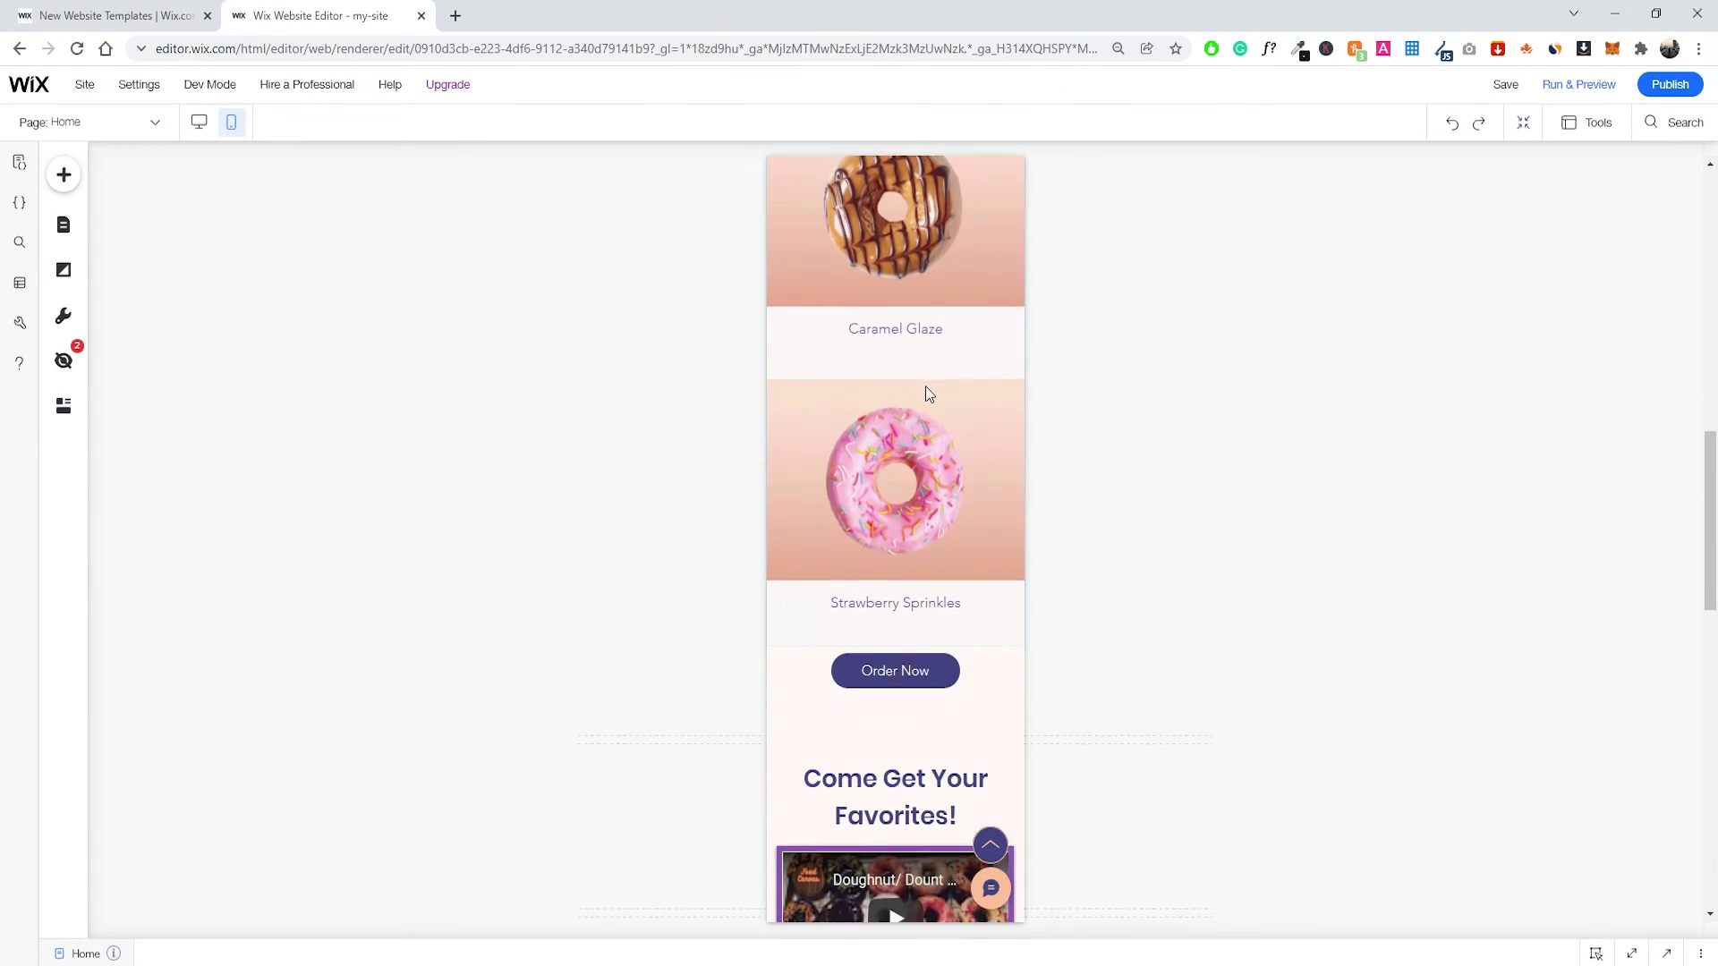
scroll(905, 483, "down", 1)
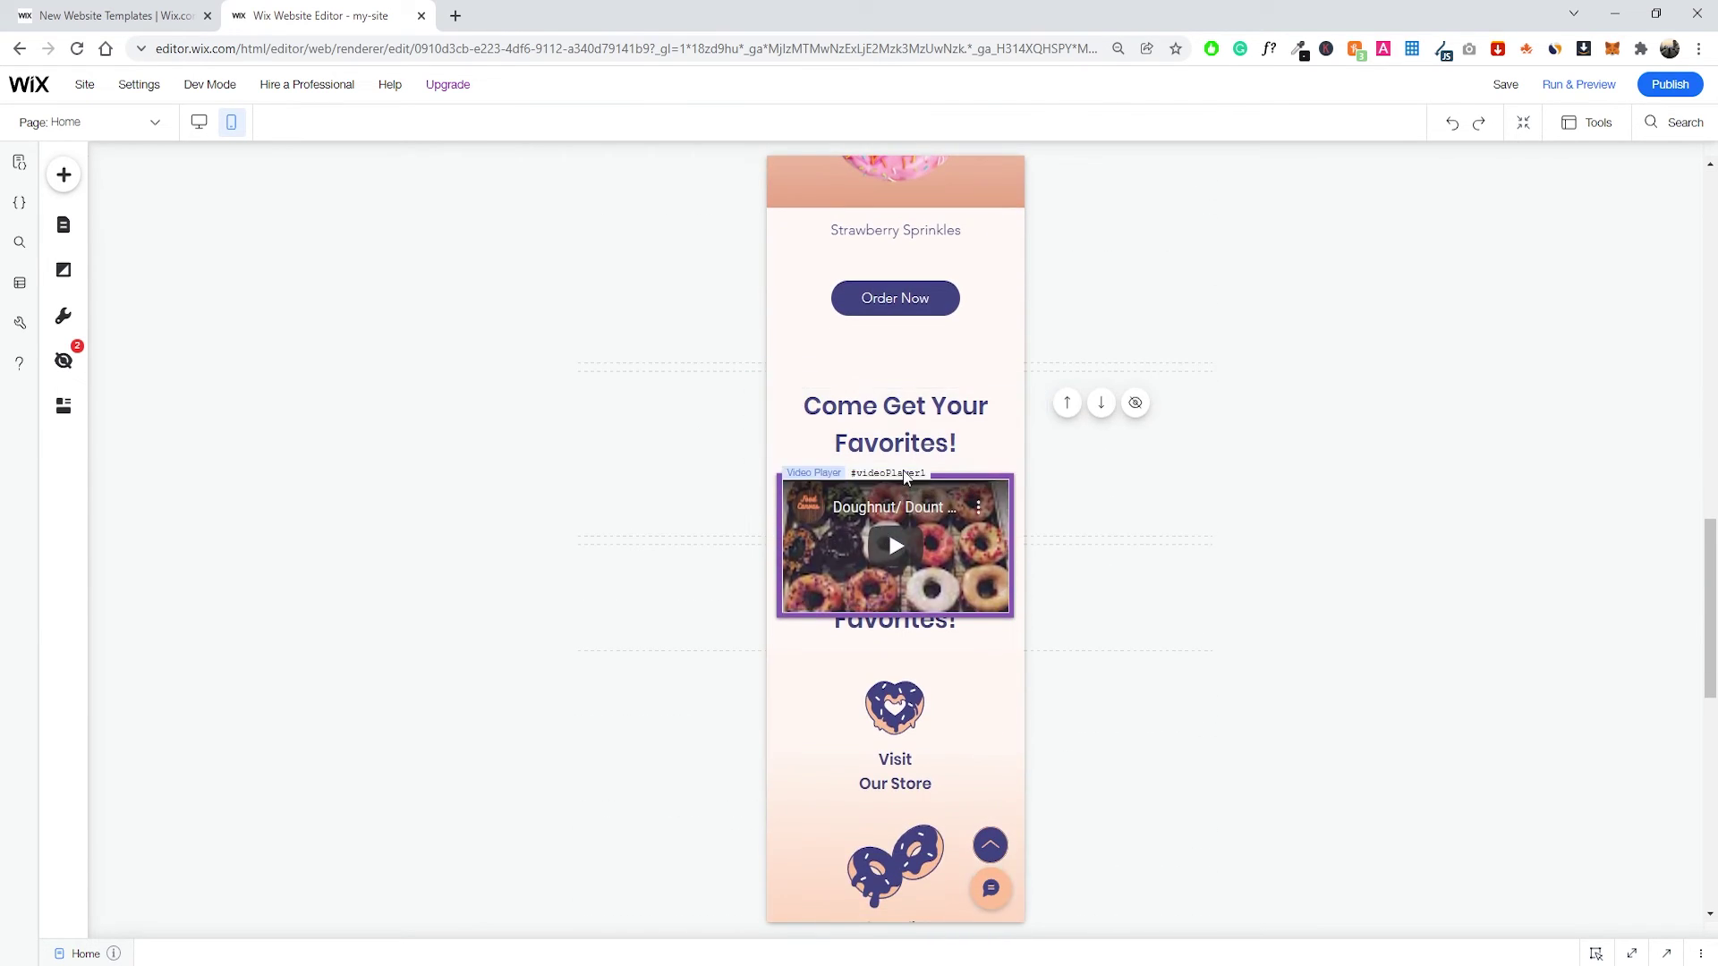
left_click(981, 632)
left_click(850, 576)
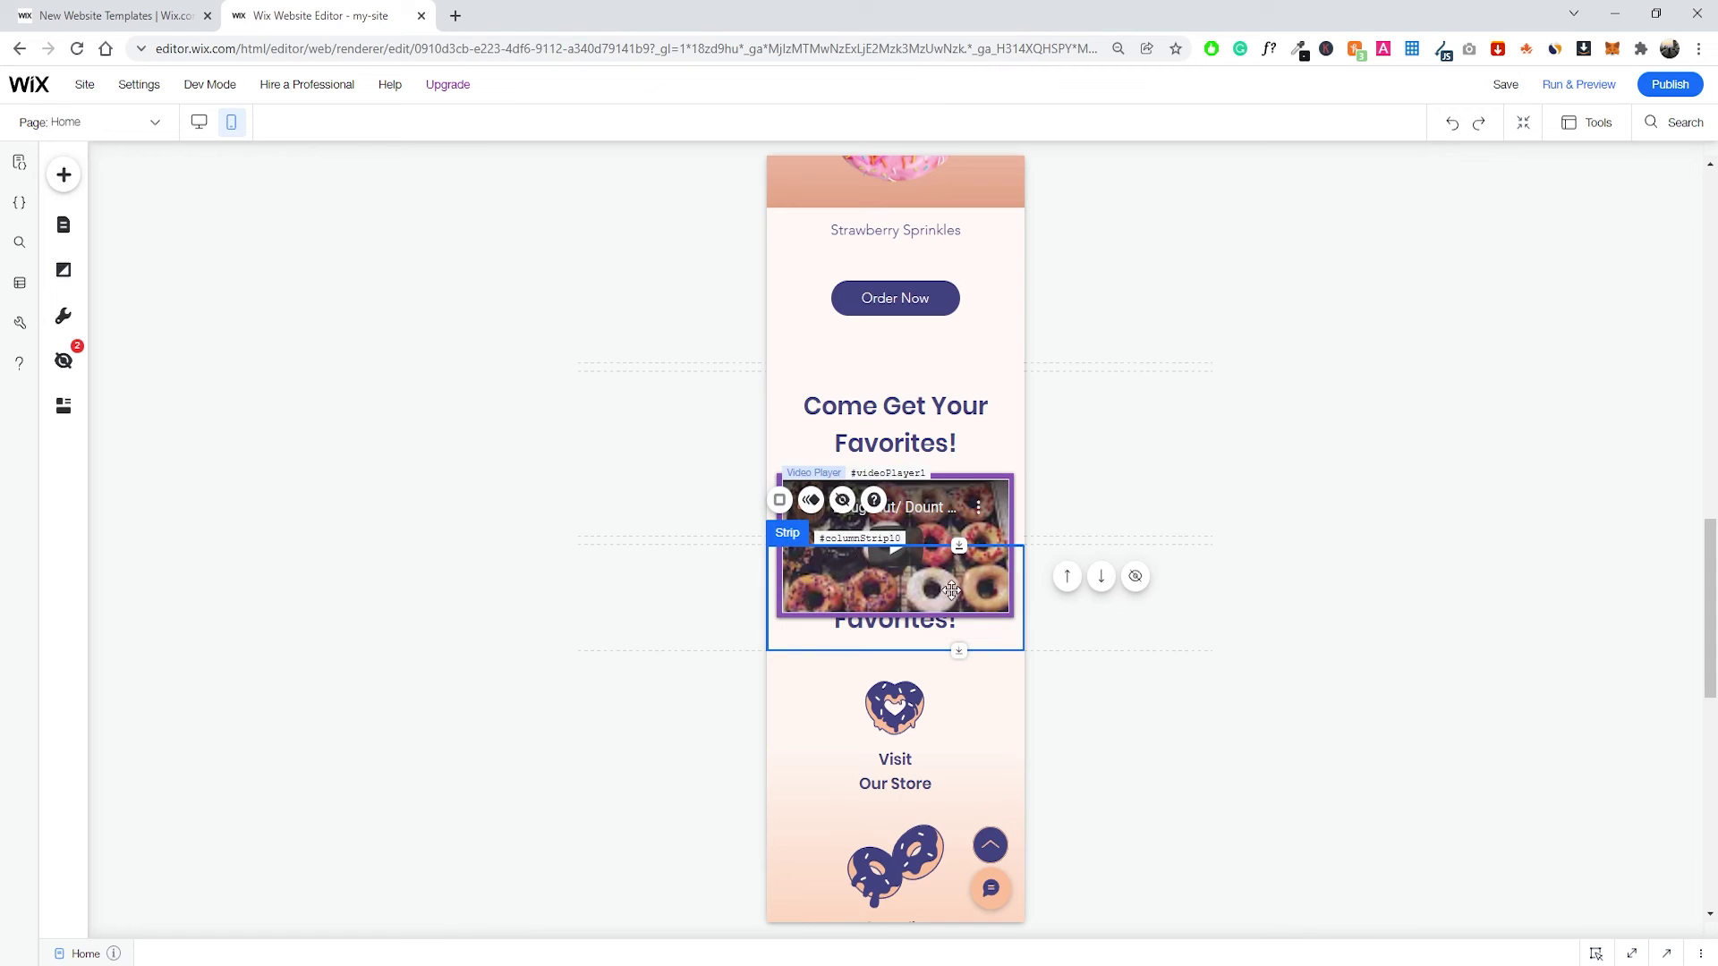
left_click_drag(959, 547, 960, 659)
Extend the bottom edge of the video's strip so that it encloses the whole video player.
left_click(1012, 455)
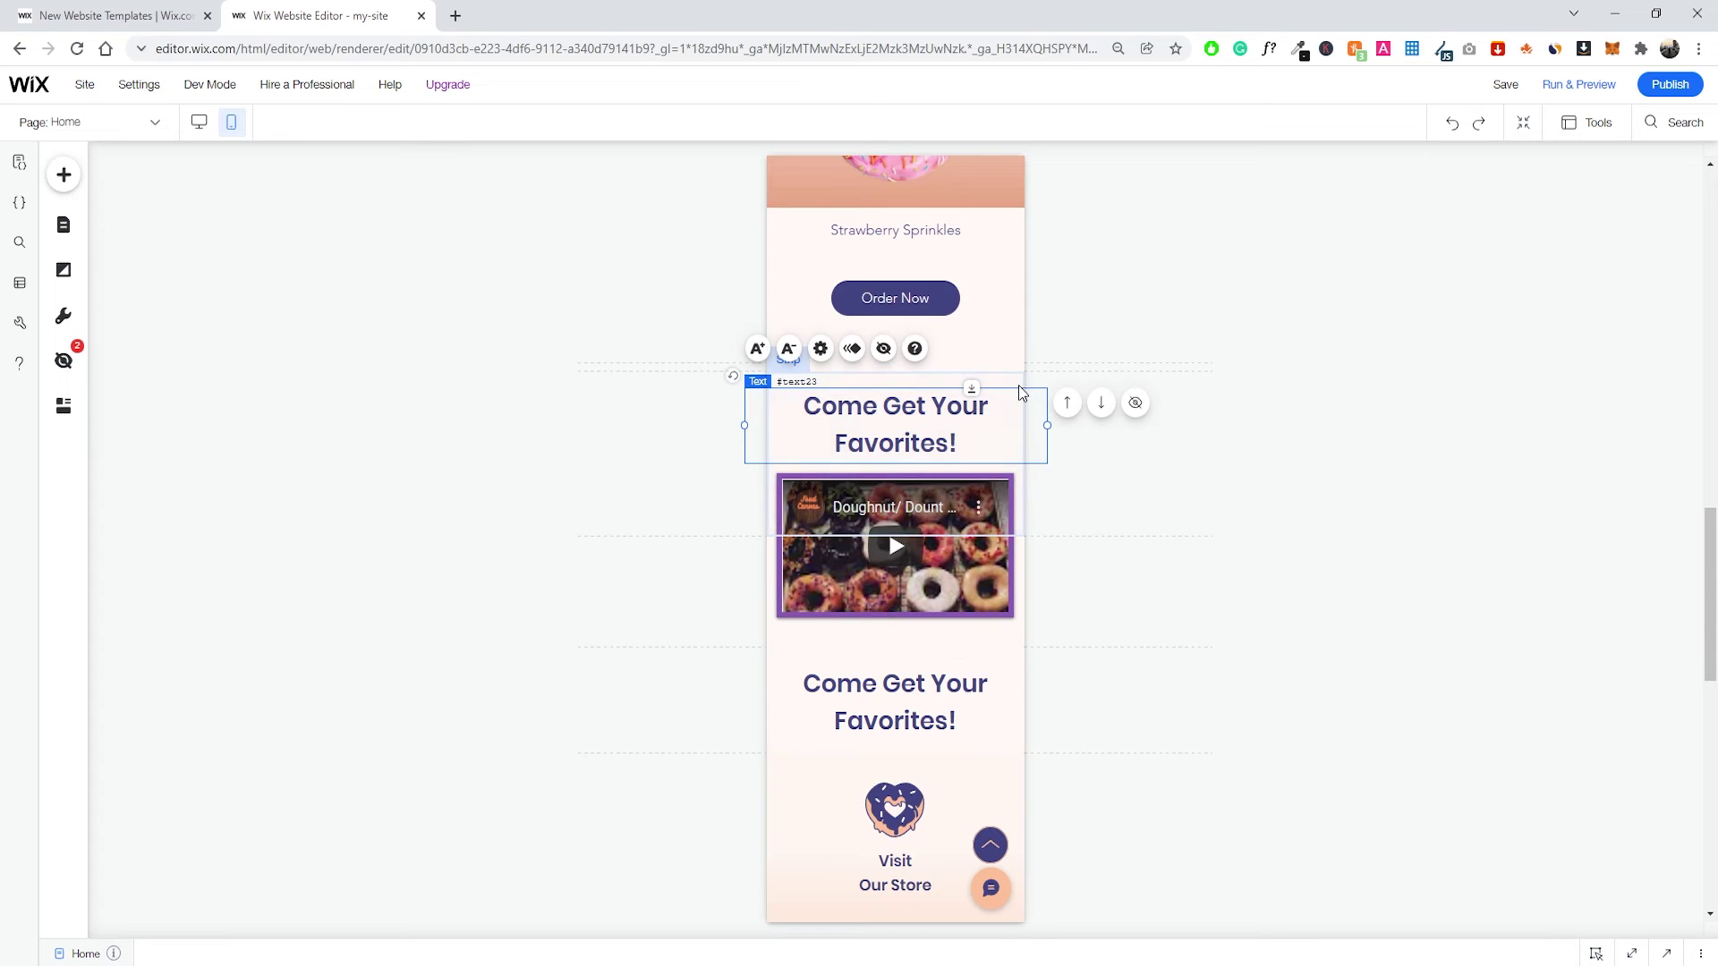
left_click_drag(891, 534, 897, 637)
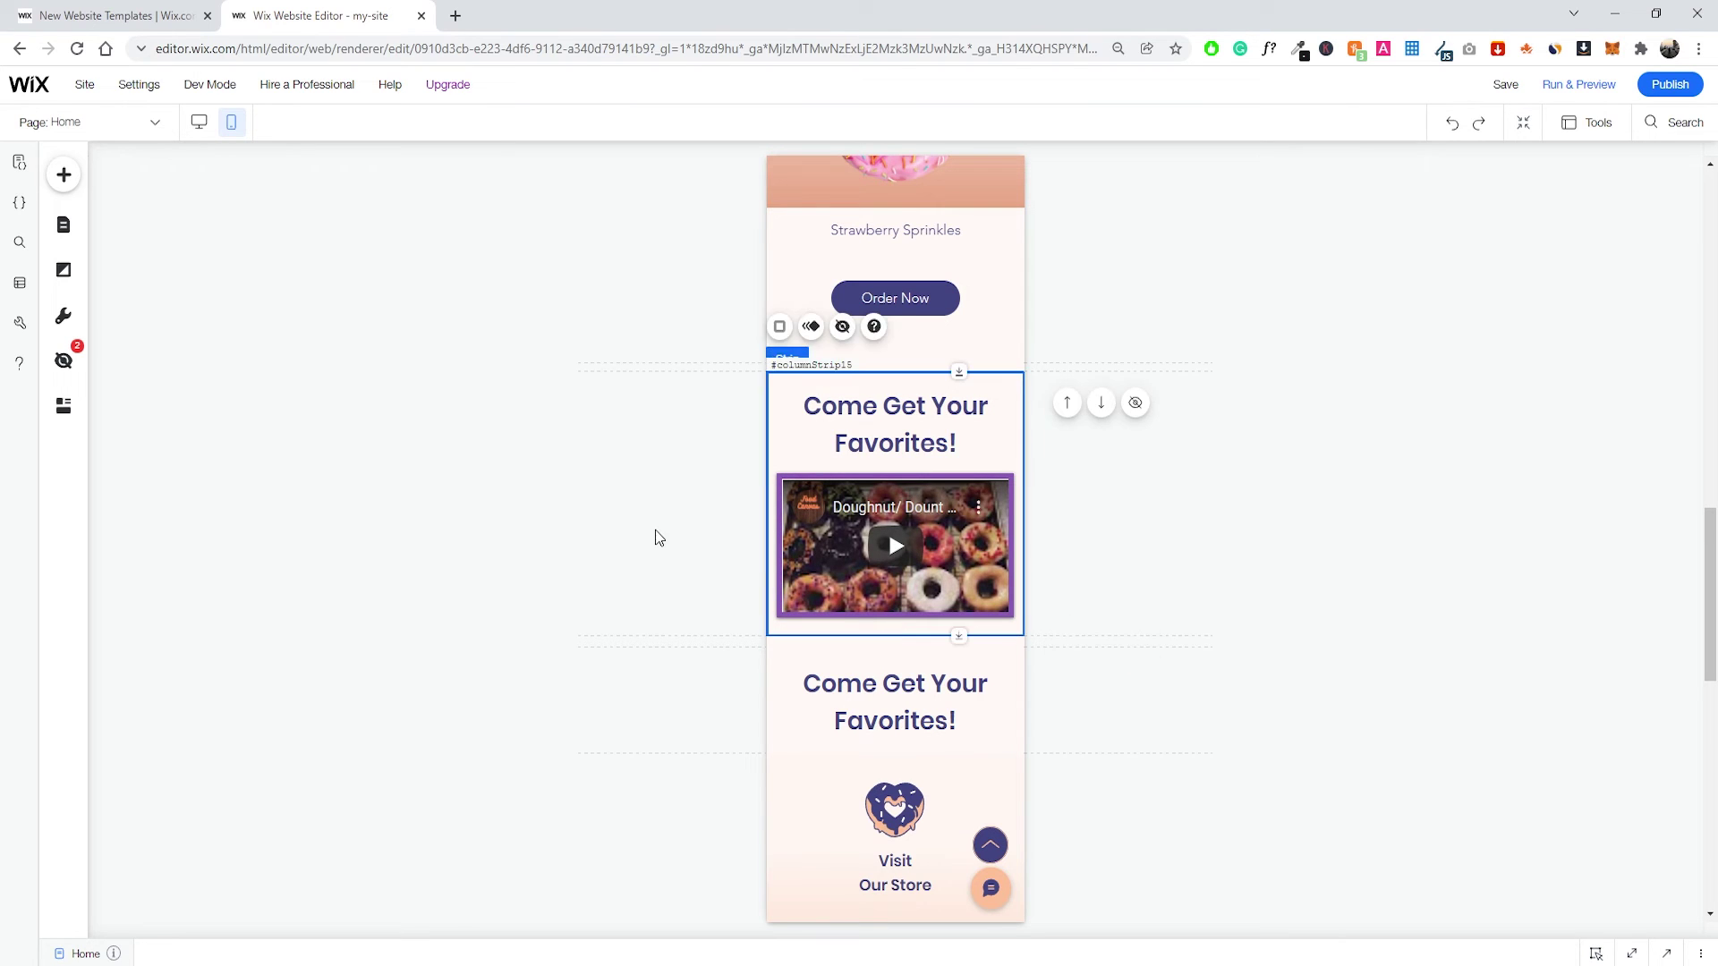
left_click(659, 537)
Examine the spacing around the video and the sections beneath it on the mobile Home page.
scroll(834, 555, "down", 1)
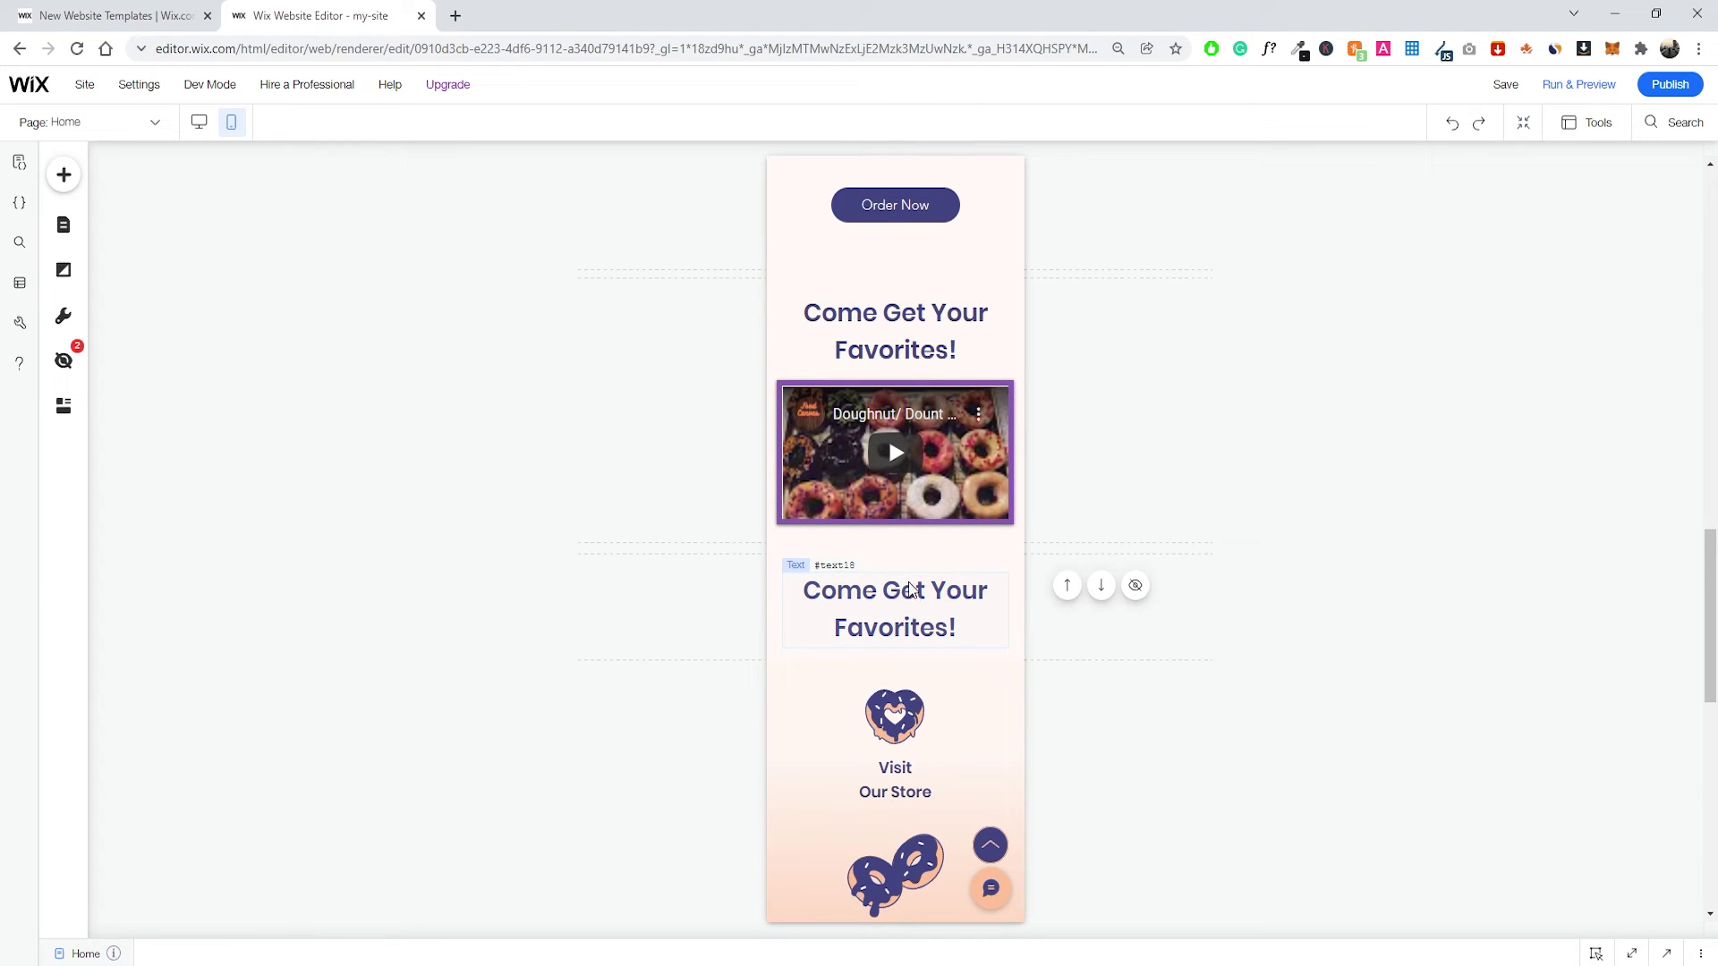
mouse_move(932, 551)
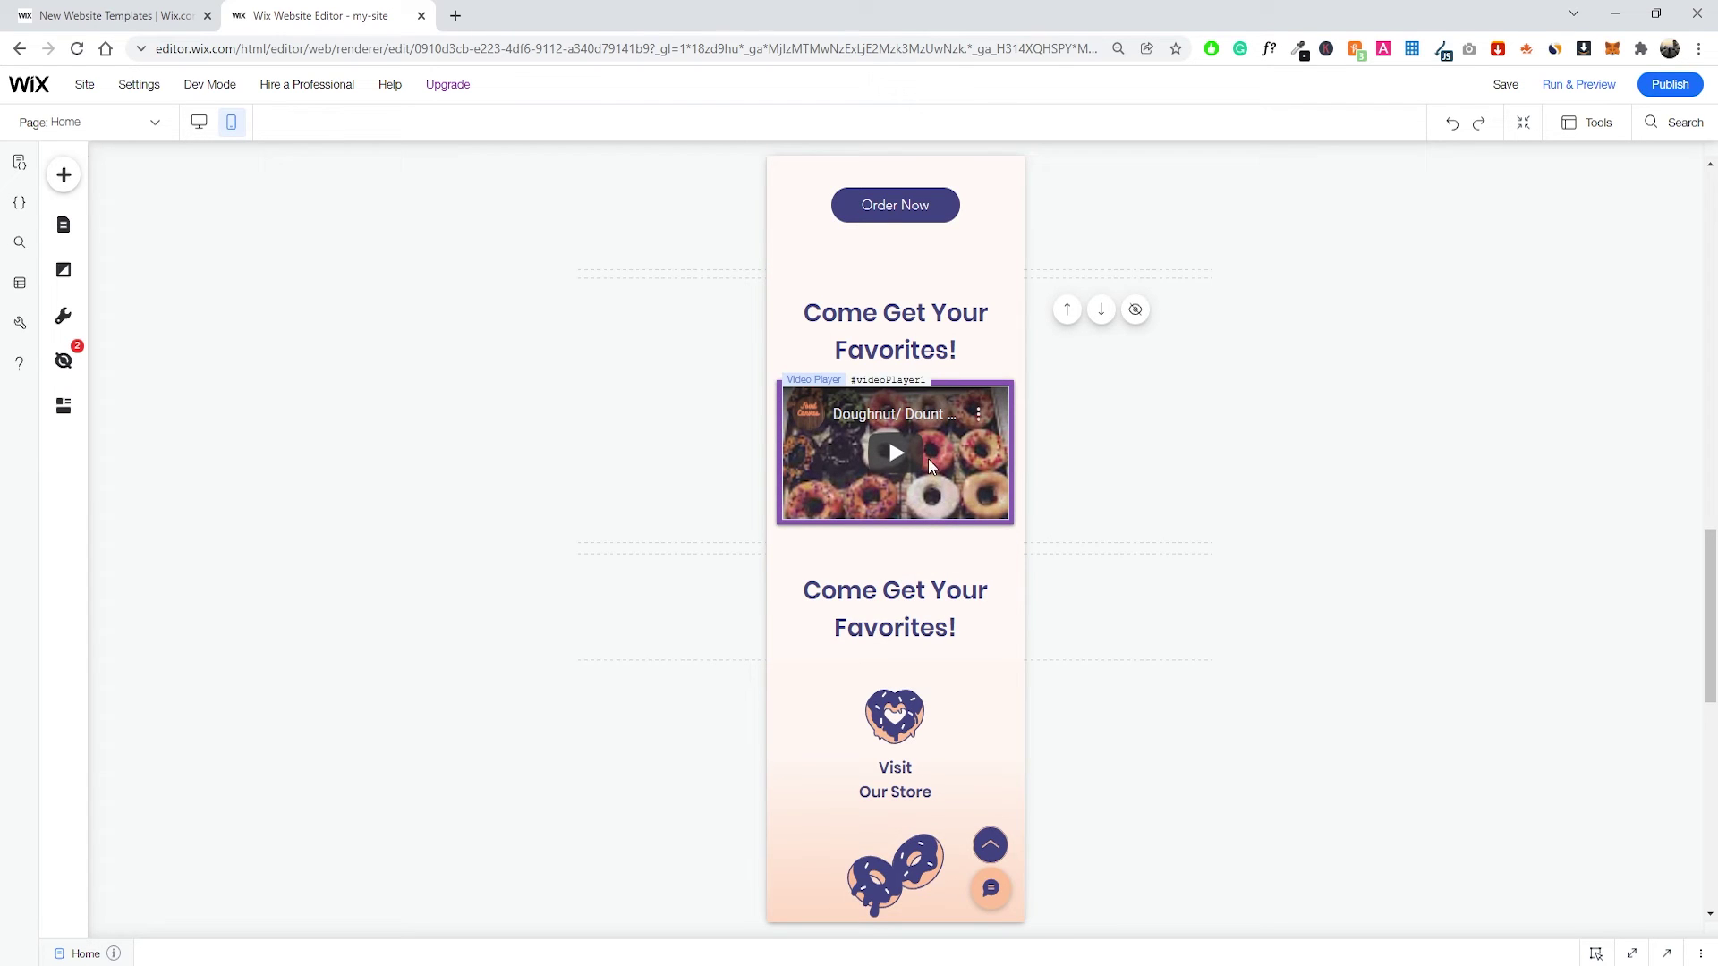
scroll(914, 397, "down", 3)
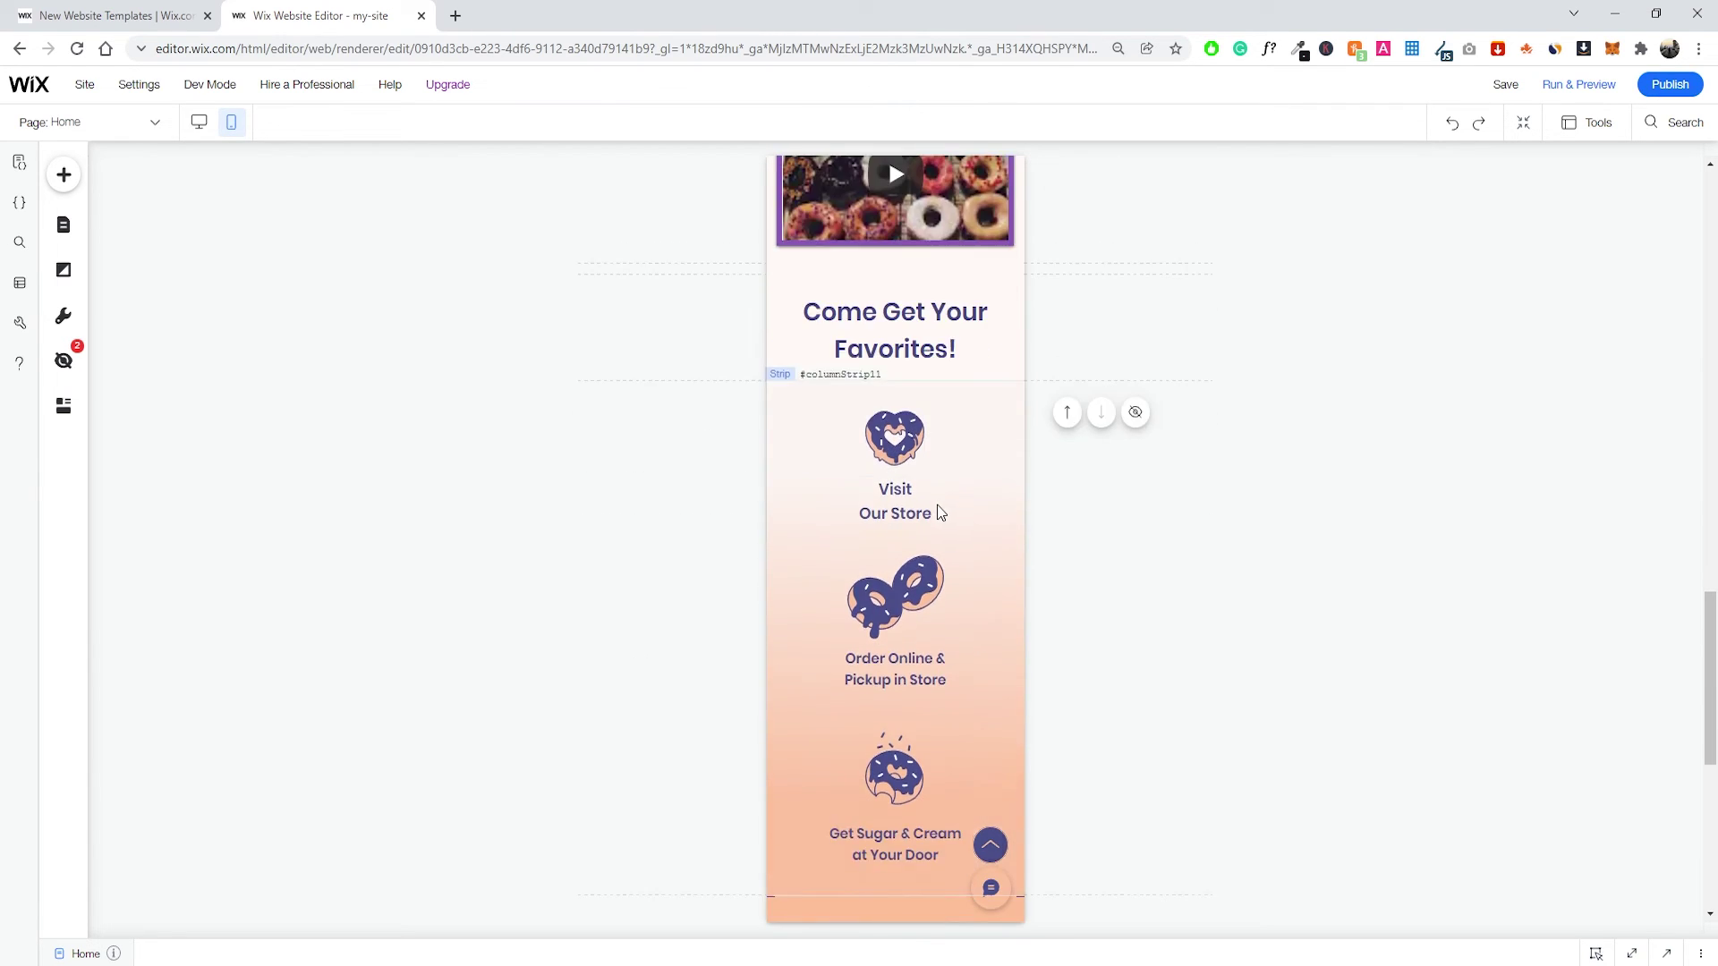
scroll(931, 486, "down", 5)
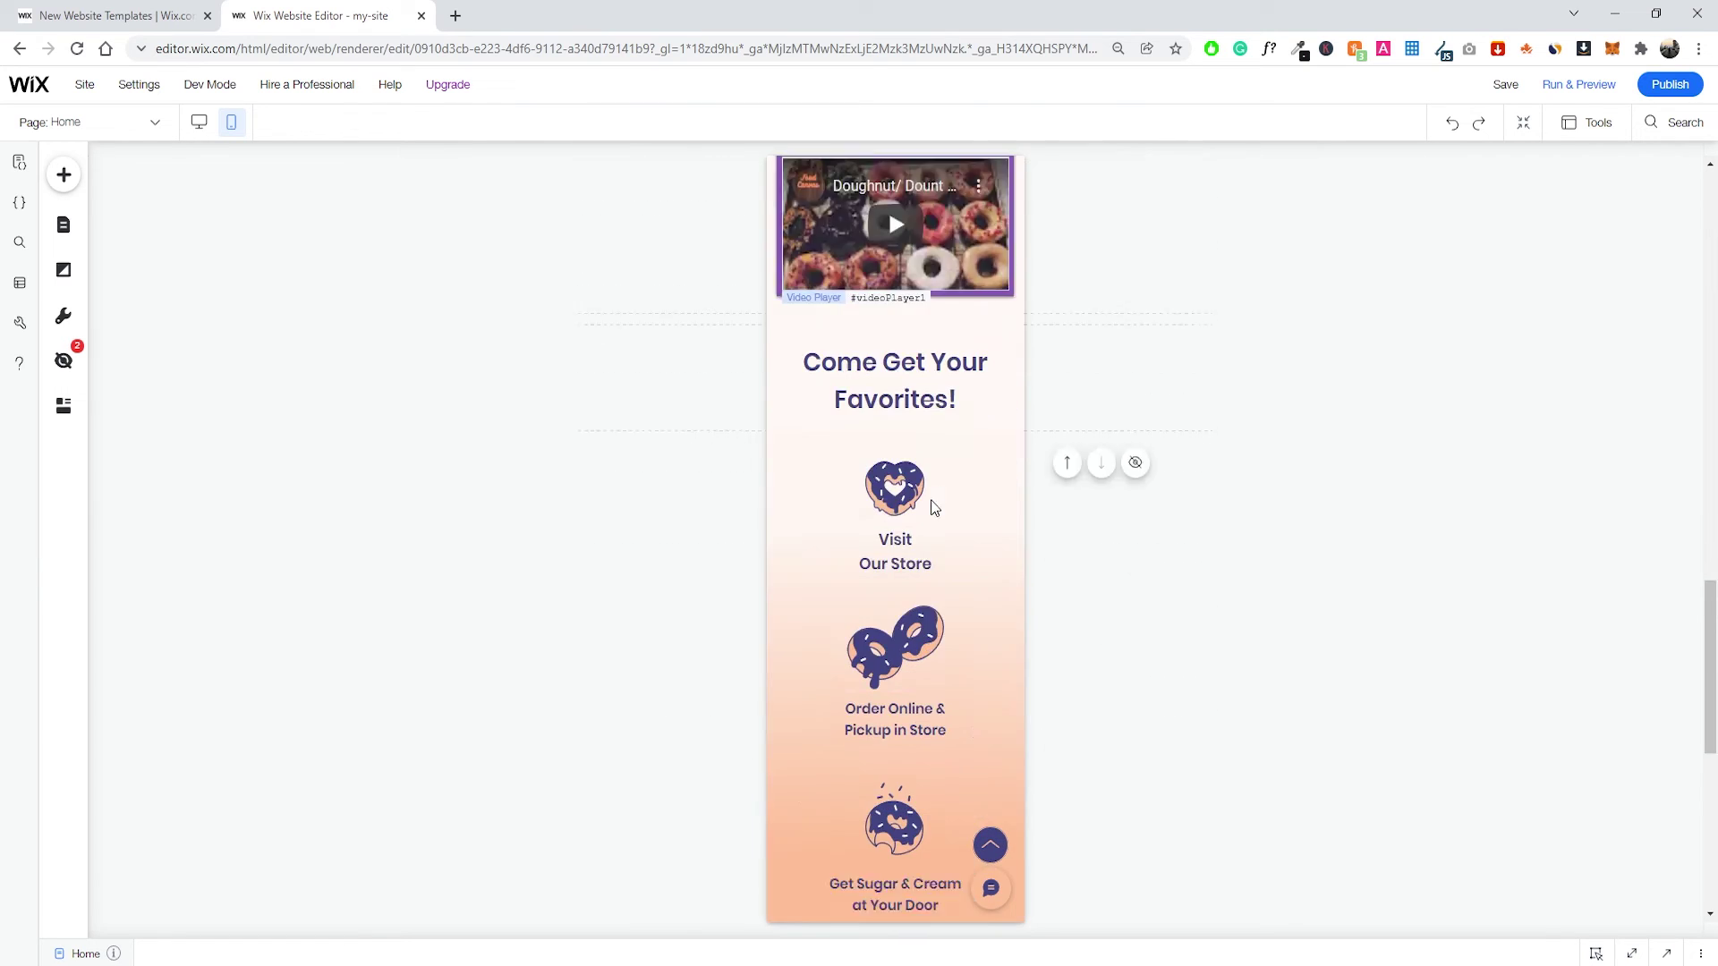
scroll(938, 498, "down", 2)
scroll(938, 496, "up", 12)
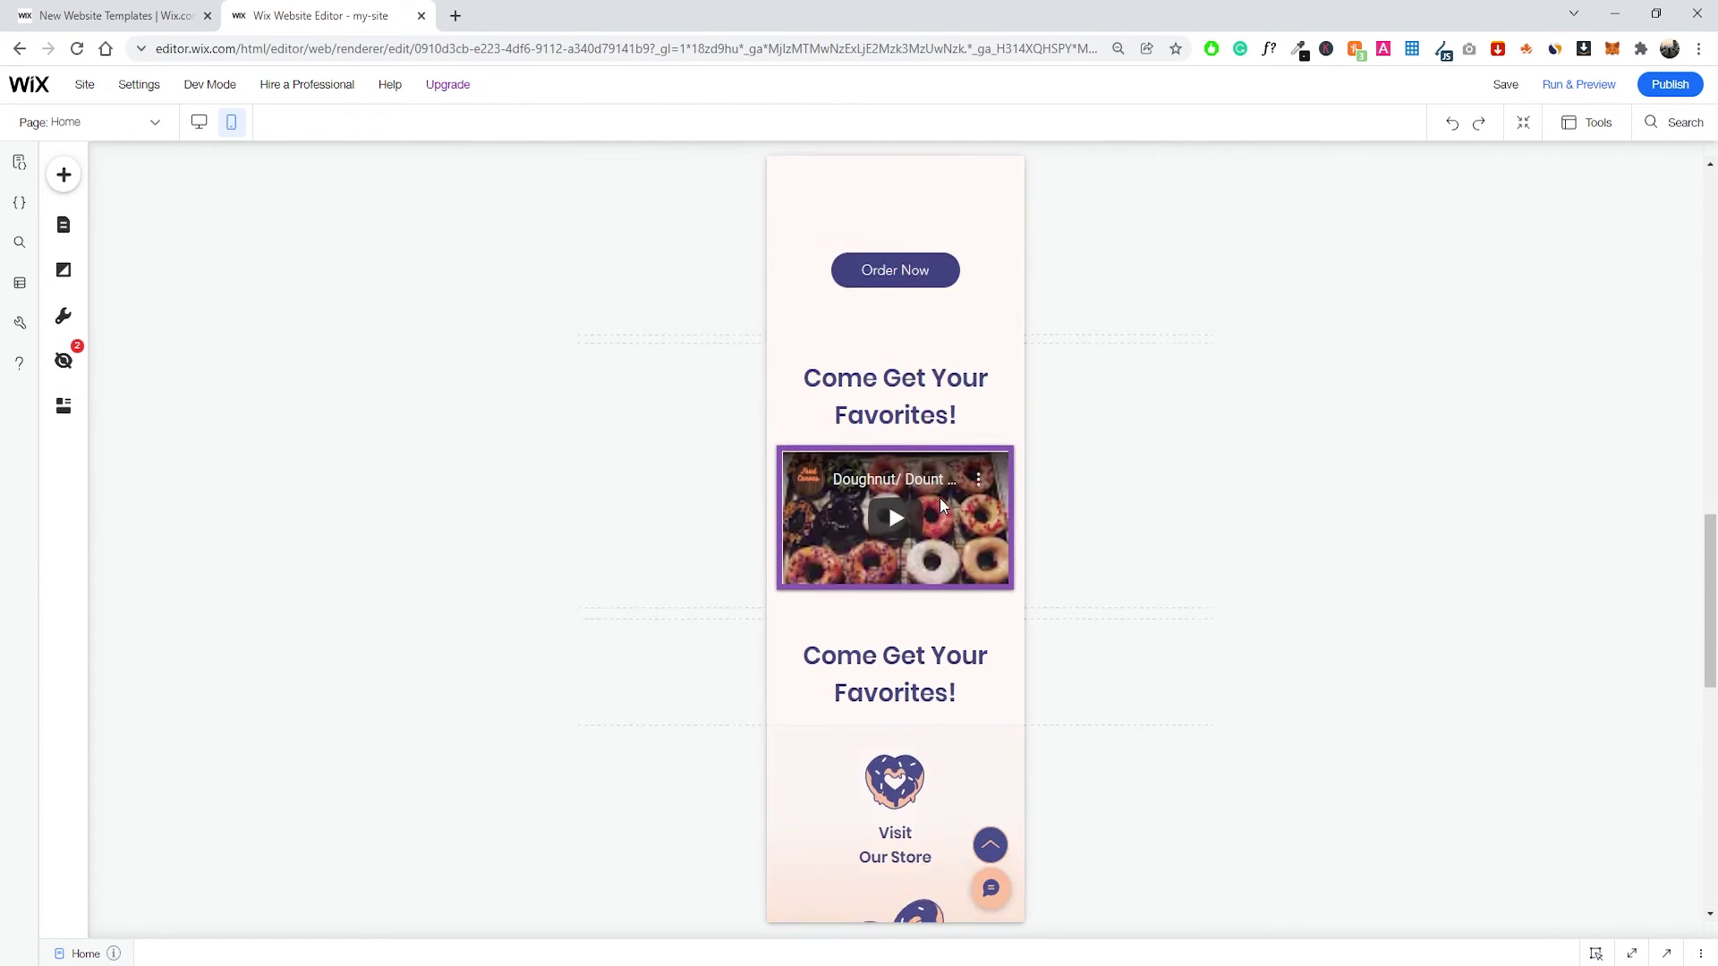
scroll(951, 505, "up", 4)
scroll(952, 507, "down", 5)
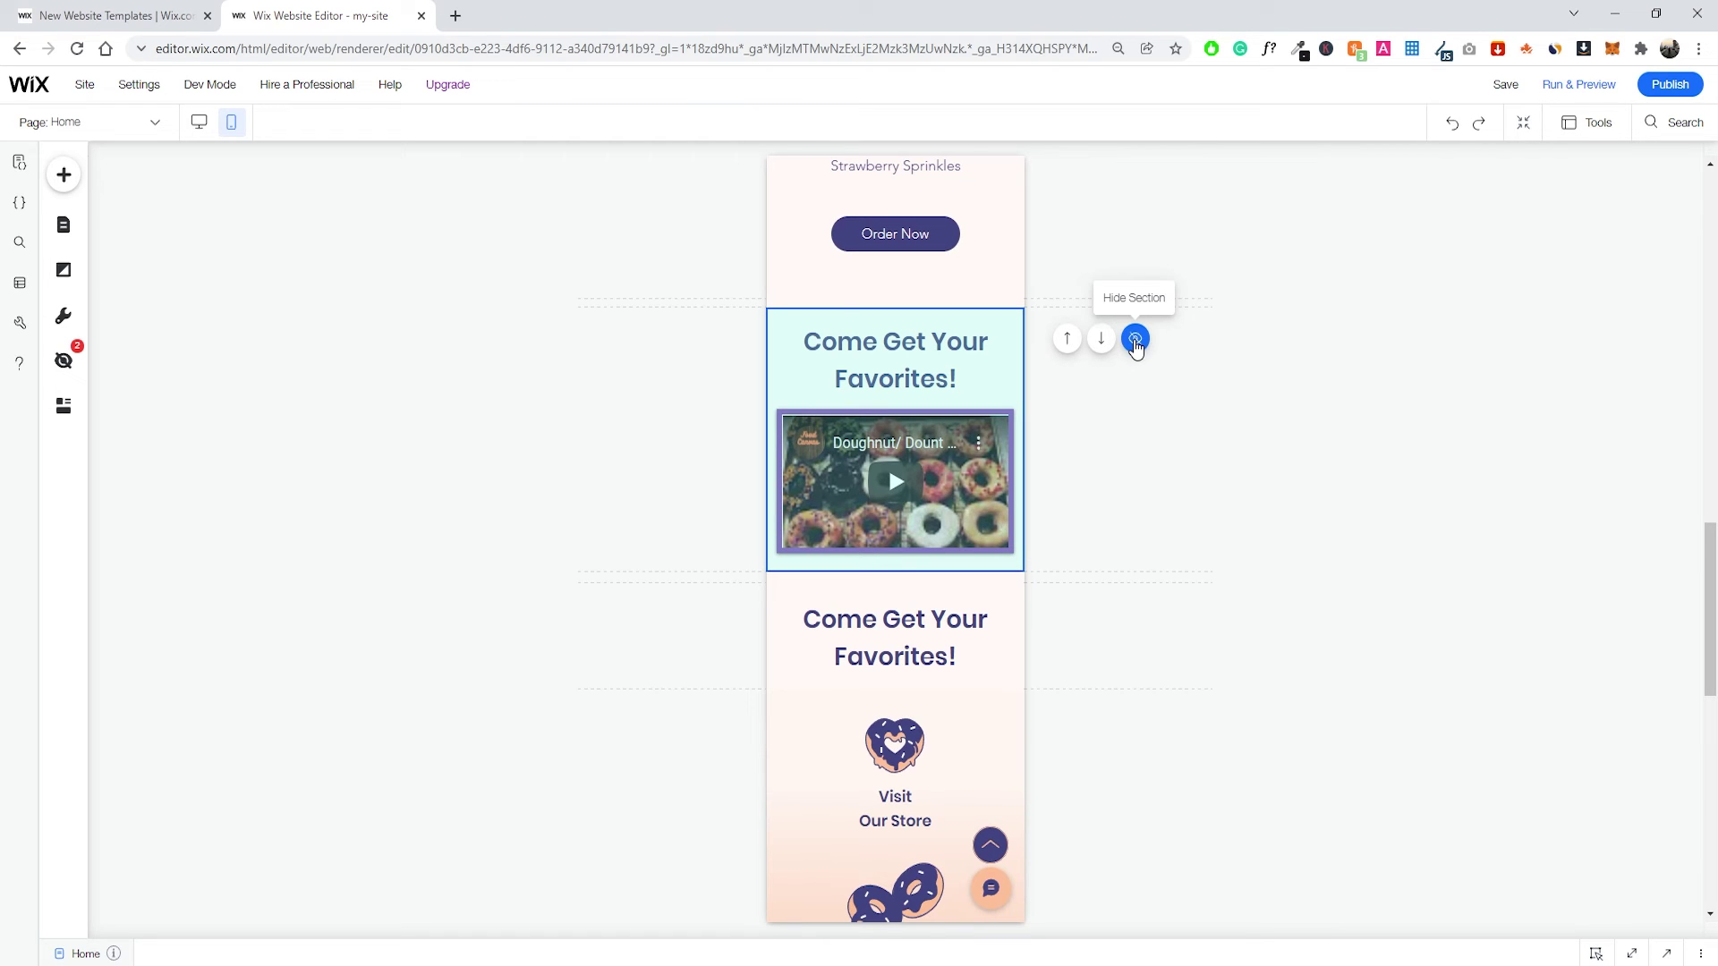
Try hiding the video section on mobile, undo it and close the list of hidden elements.
left_click(1134, 340)
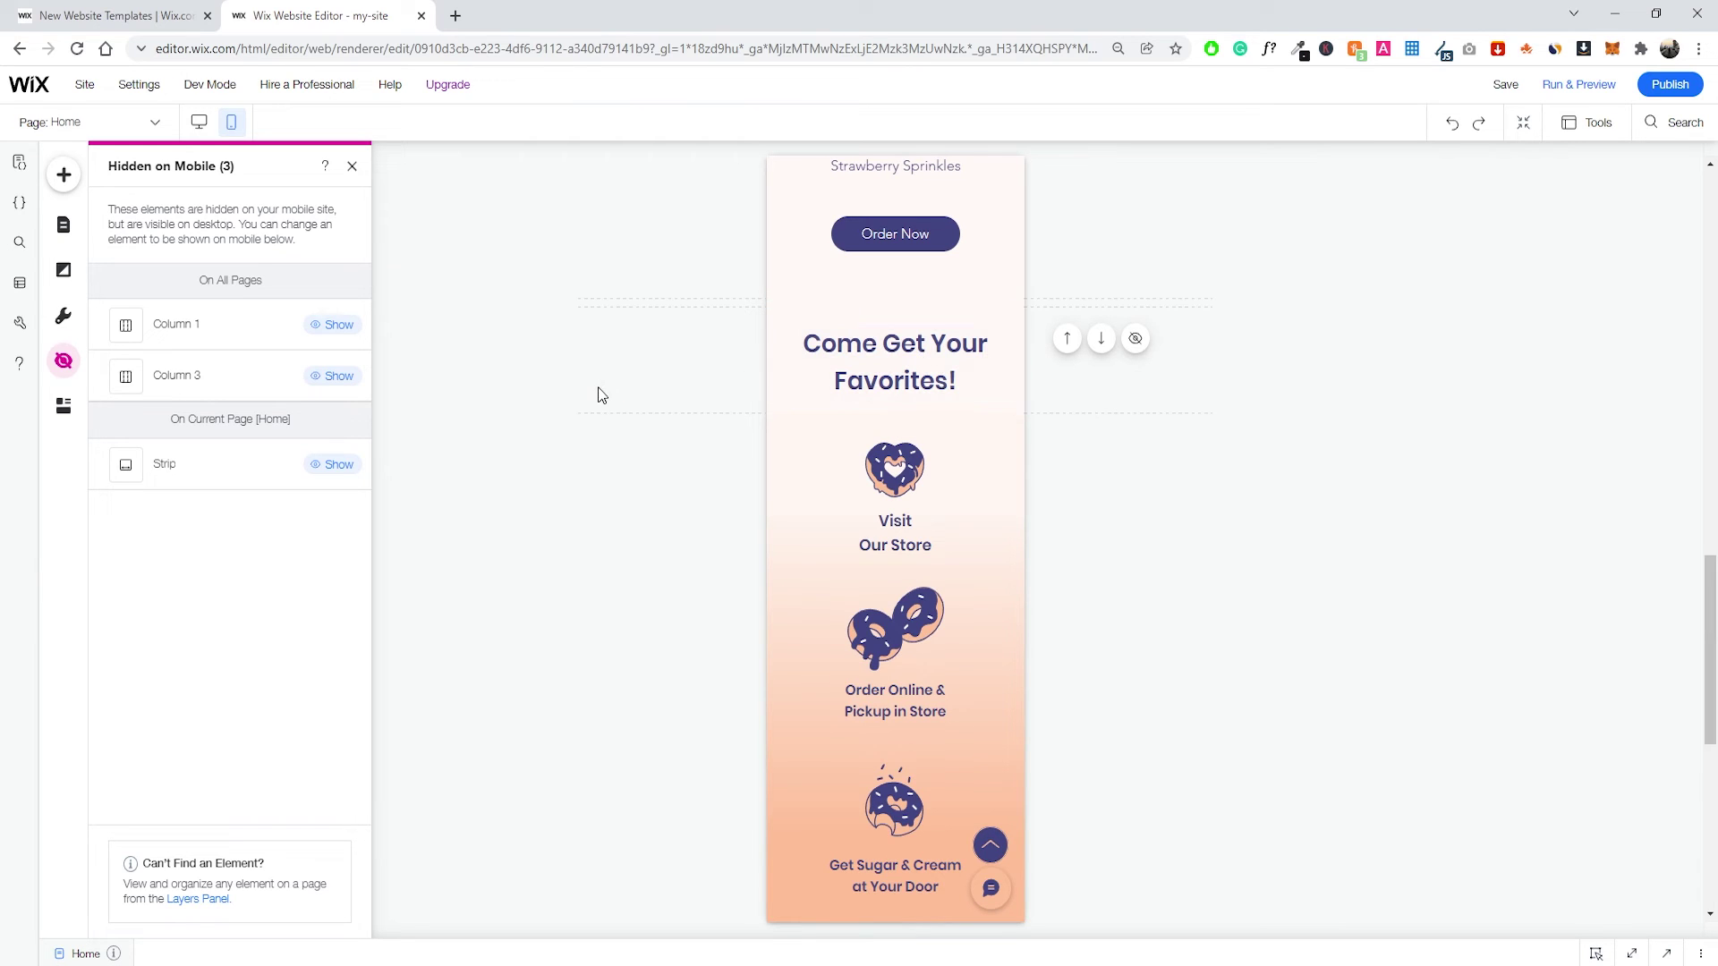
key("ctrl+z")
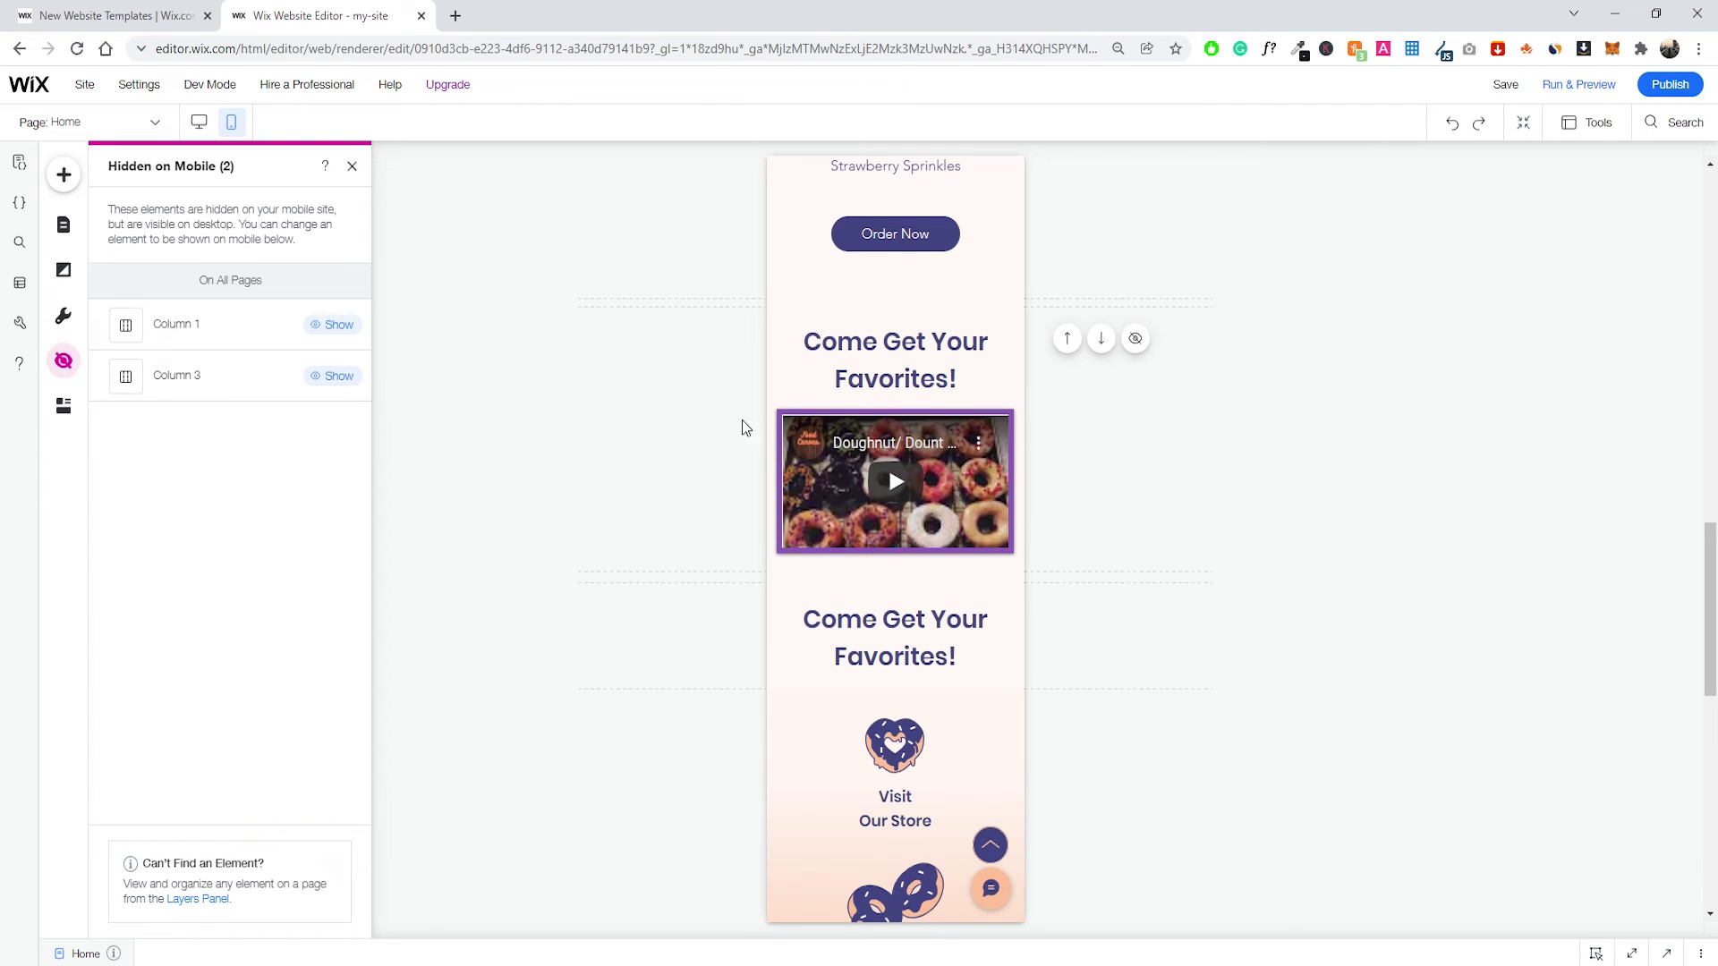
left_click(625, 412)
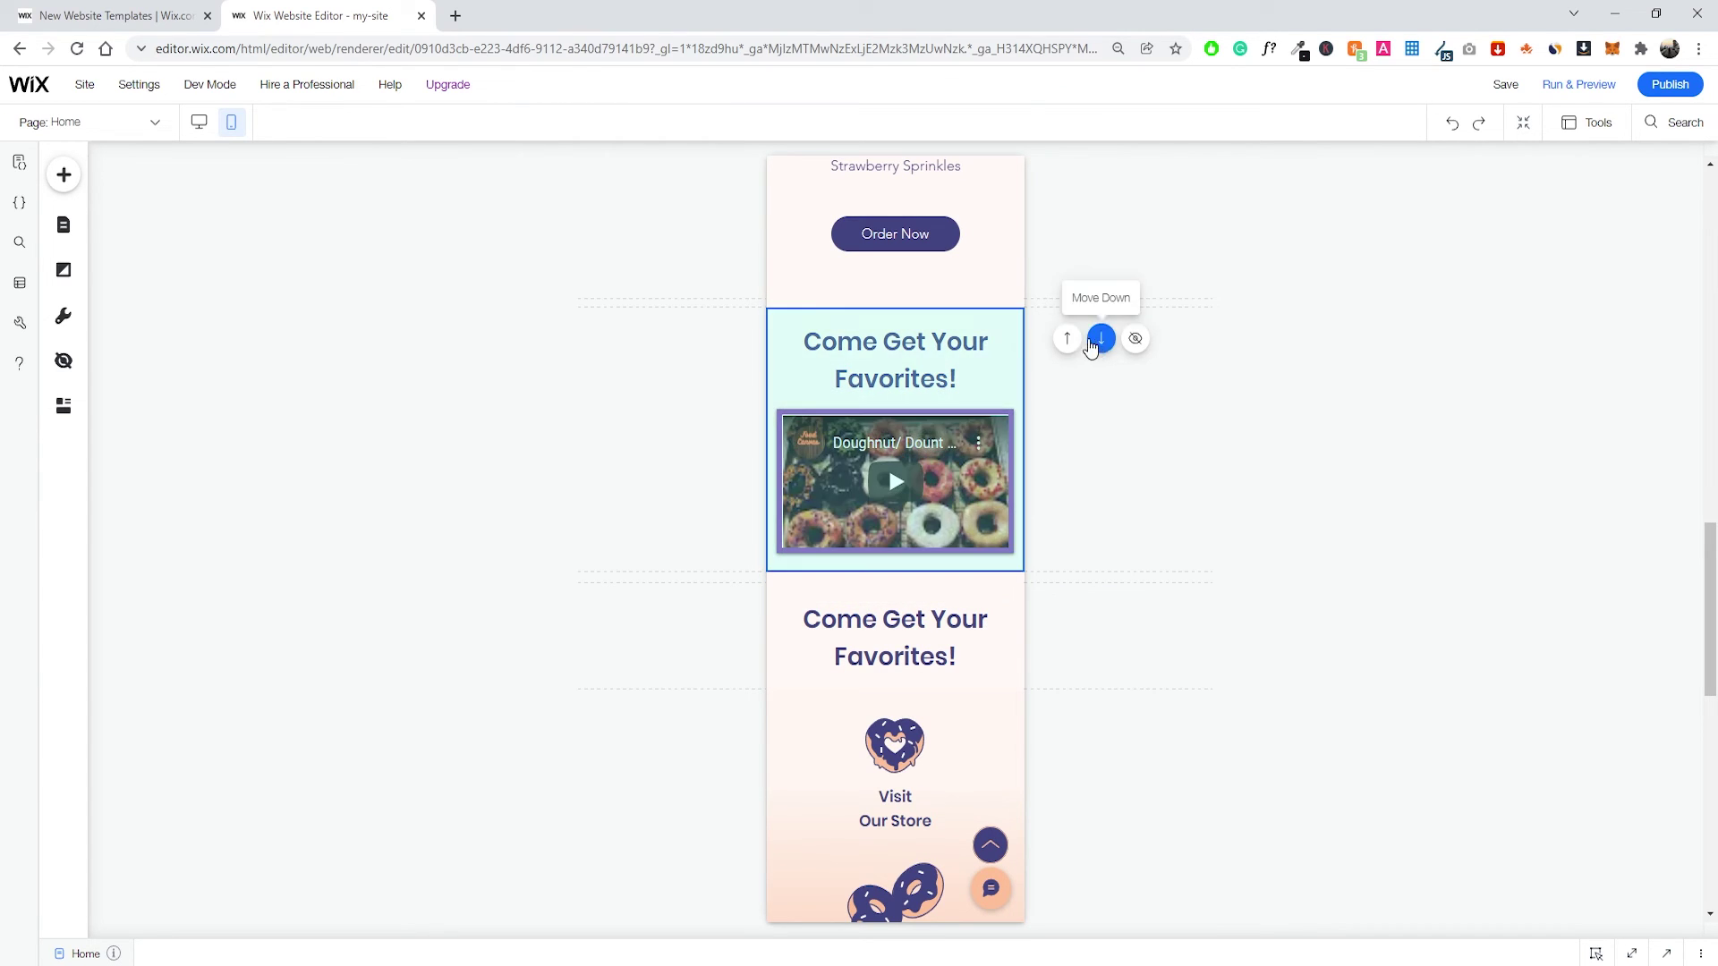
Try reordering the mobile video section, moving it up to the top of the Home page directly beneath the header.
left_click(1103, 337)
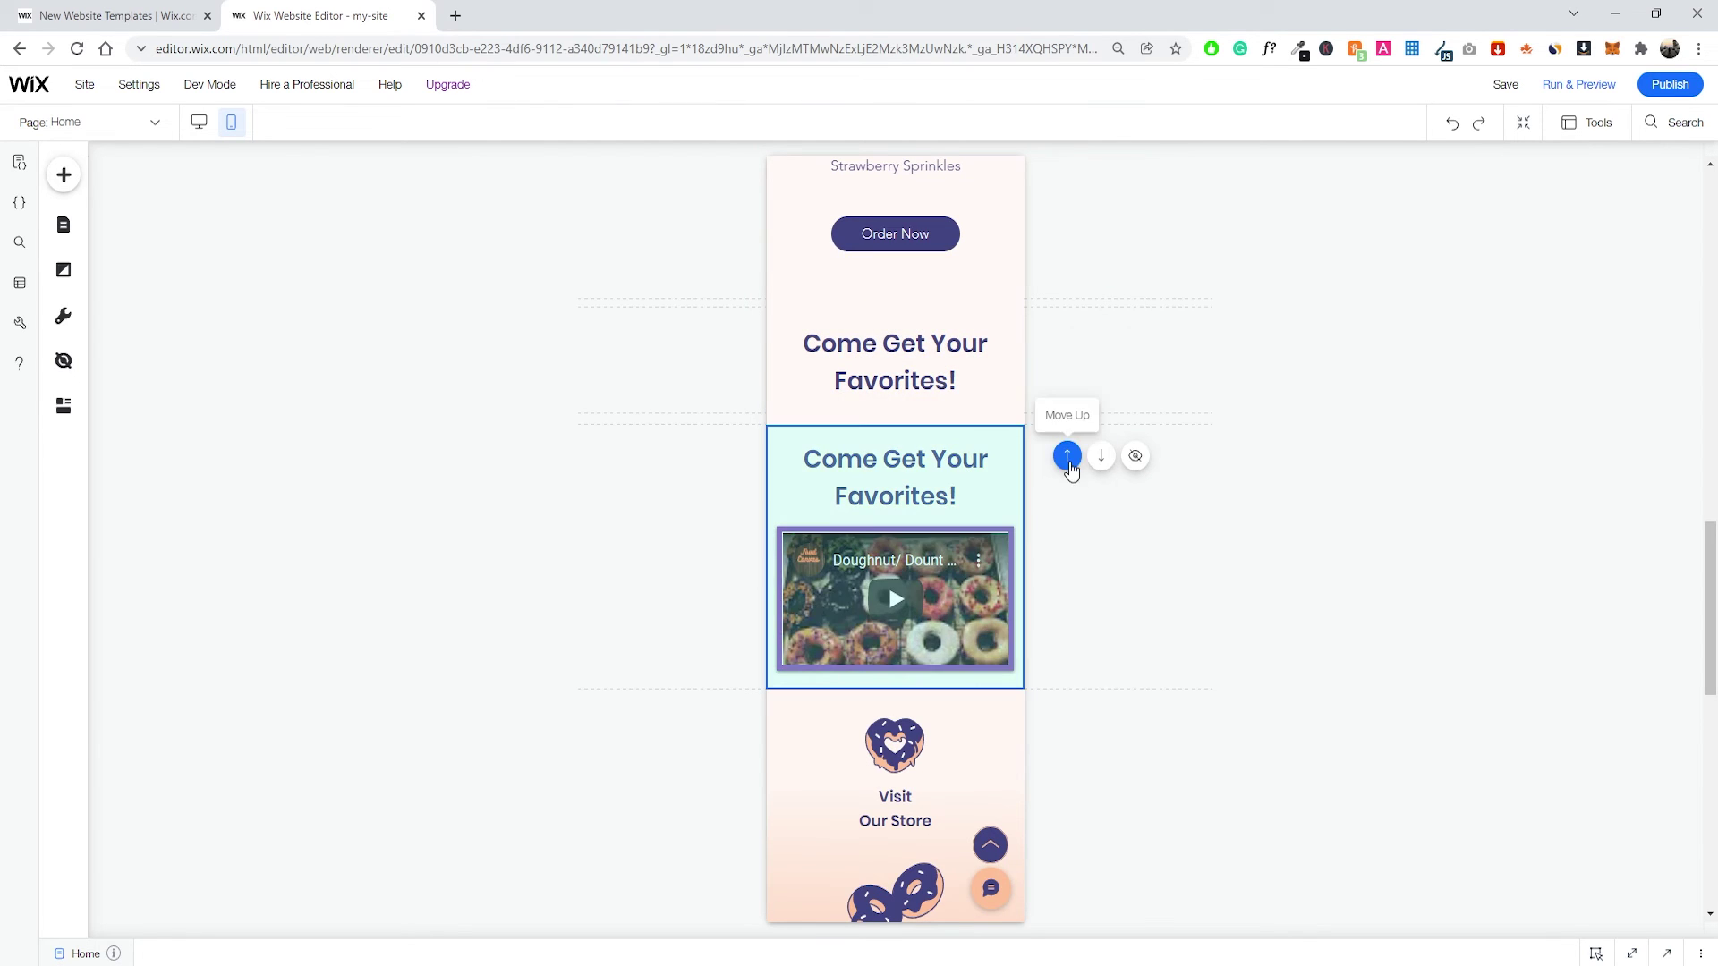
left_click(1069, 456)
scroll(1056, 448, "up", 2)
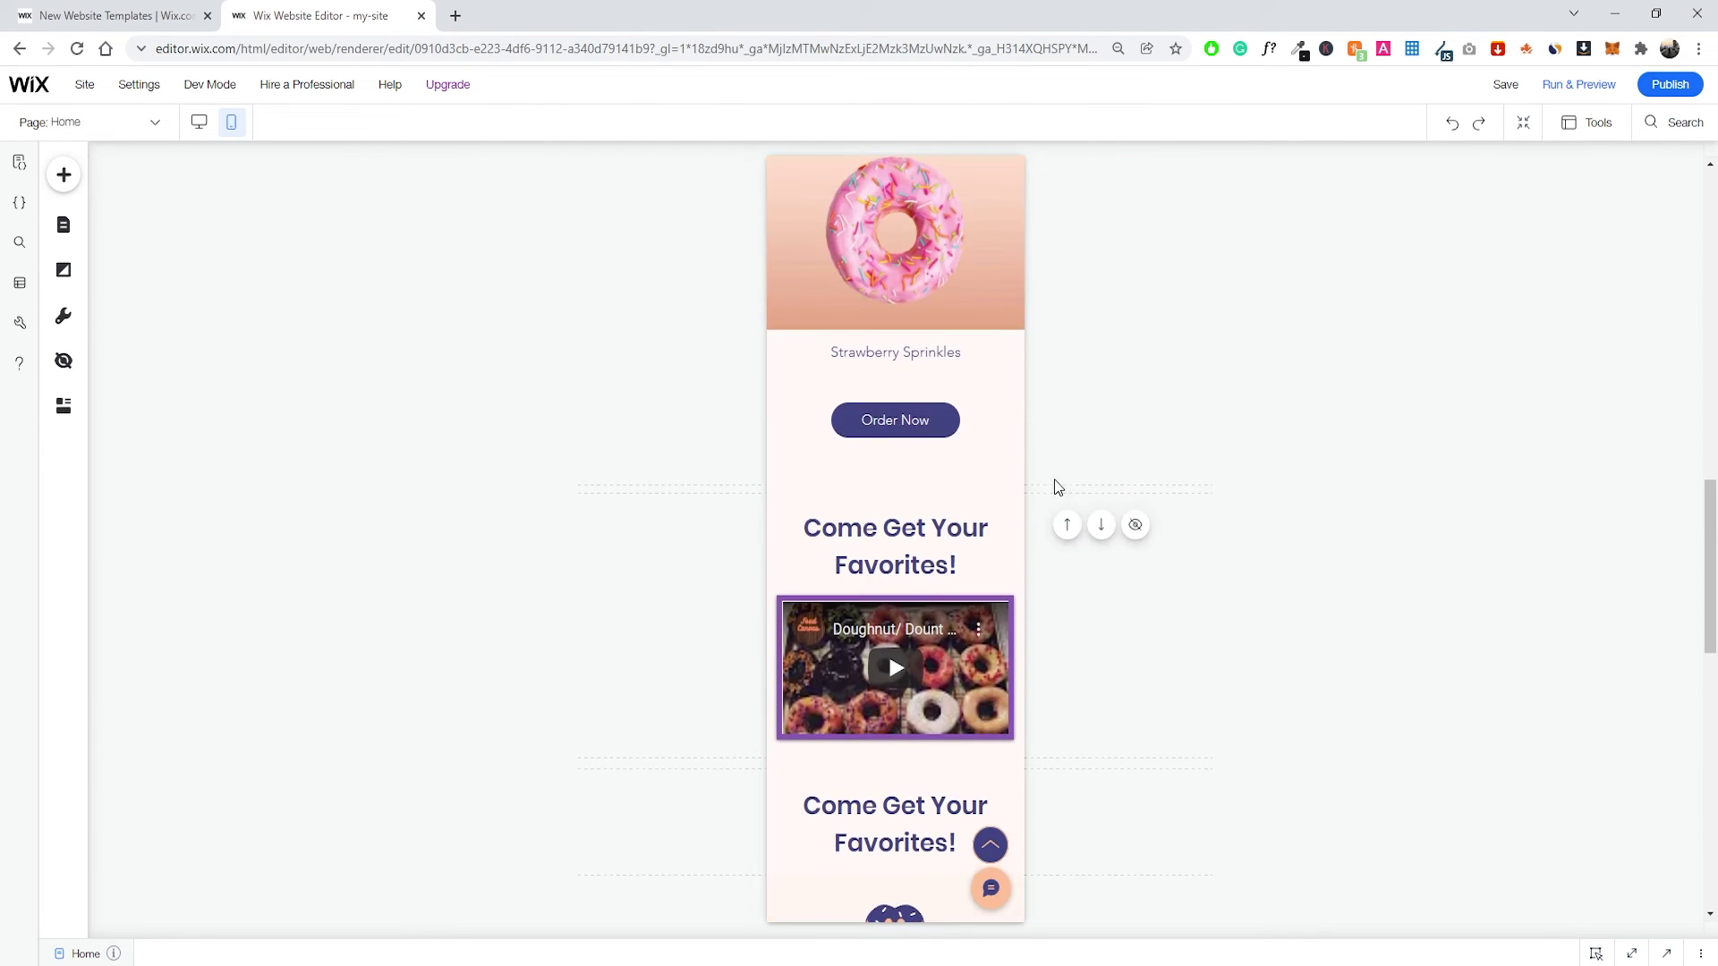
left_click(1065, 524)
scroll(953, 583, "up", 11)
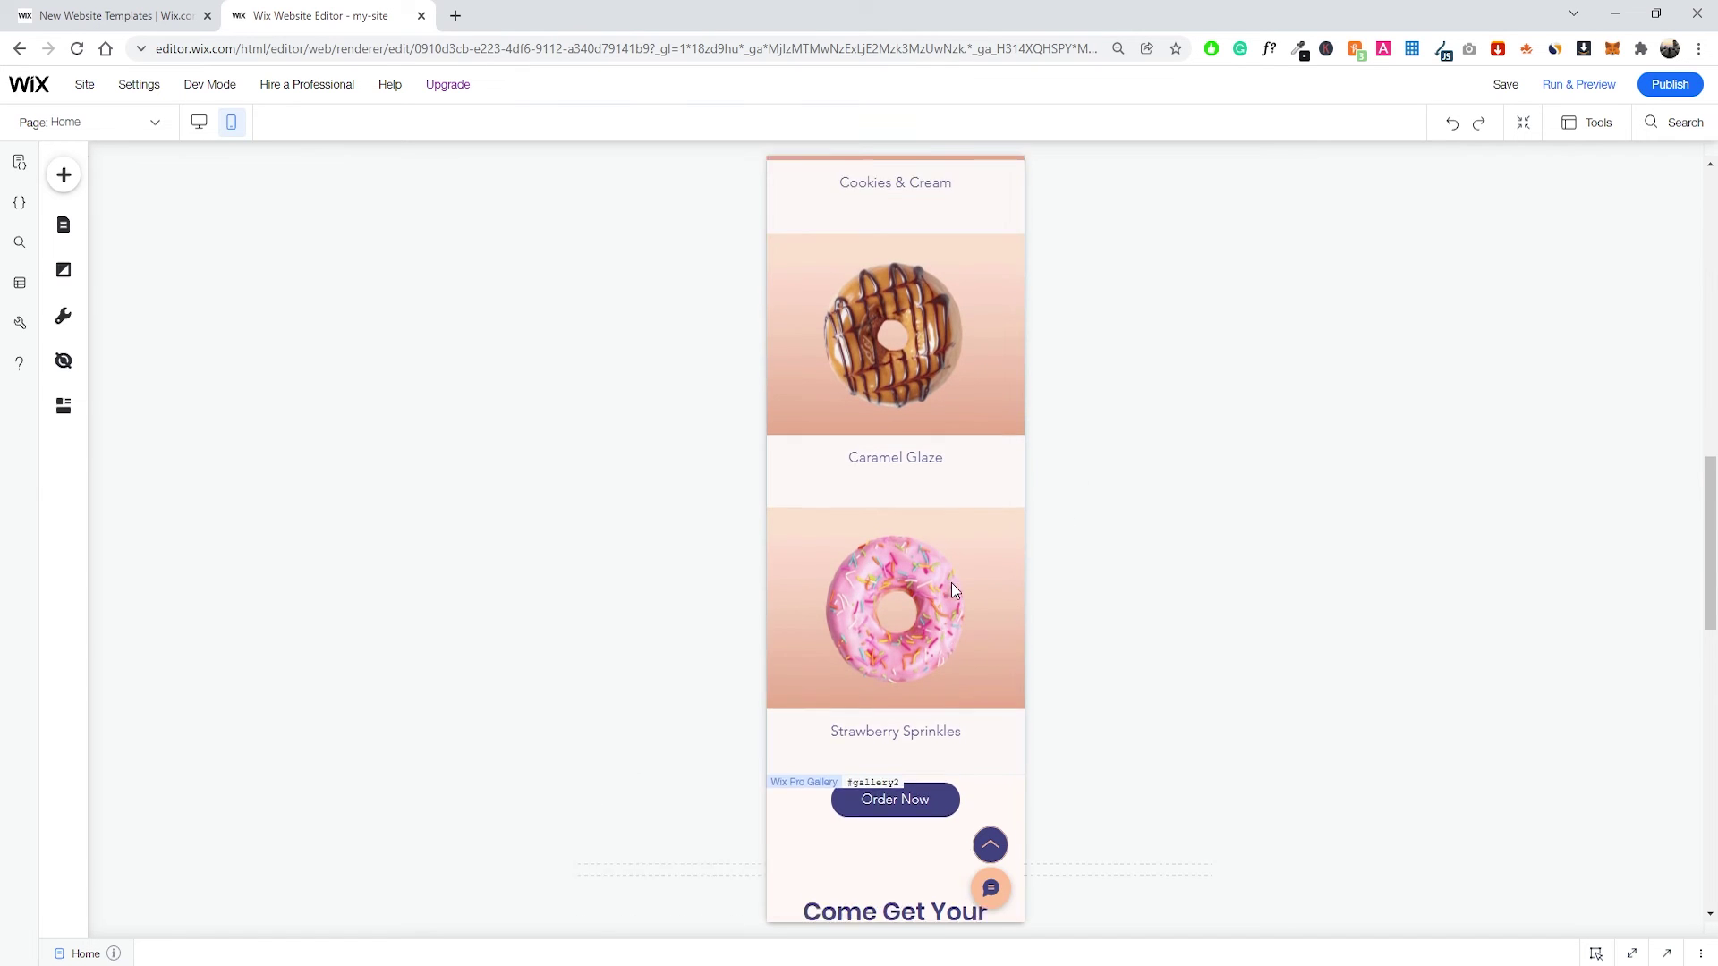
scroll(995, 420, "up", 3)
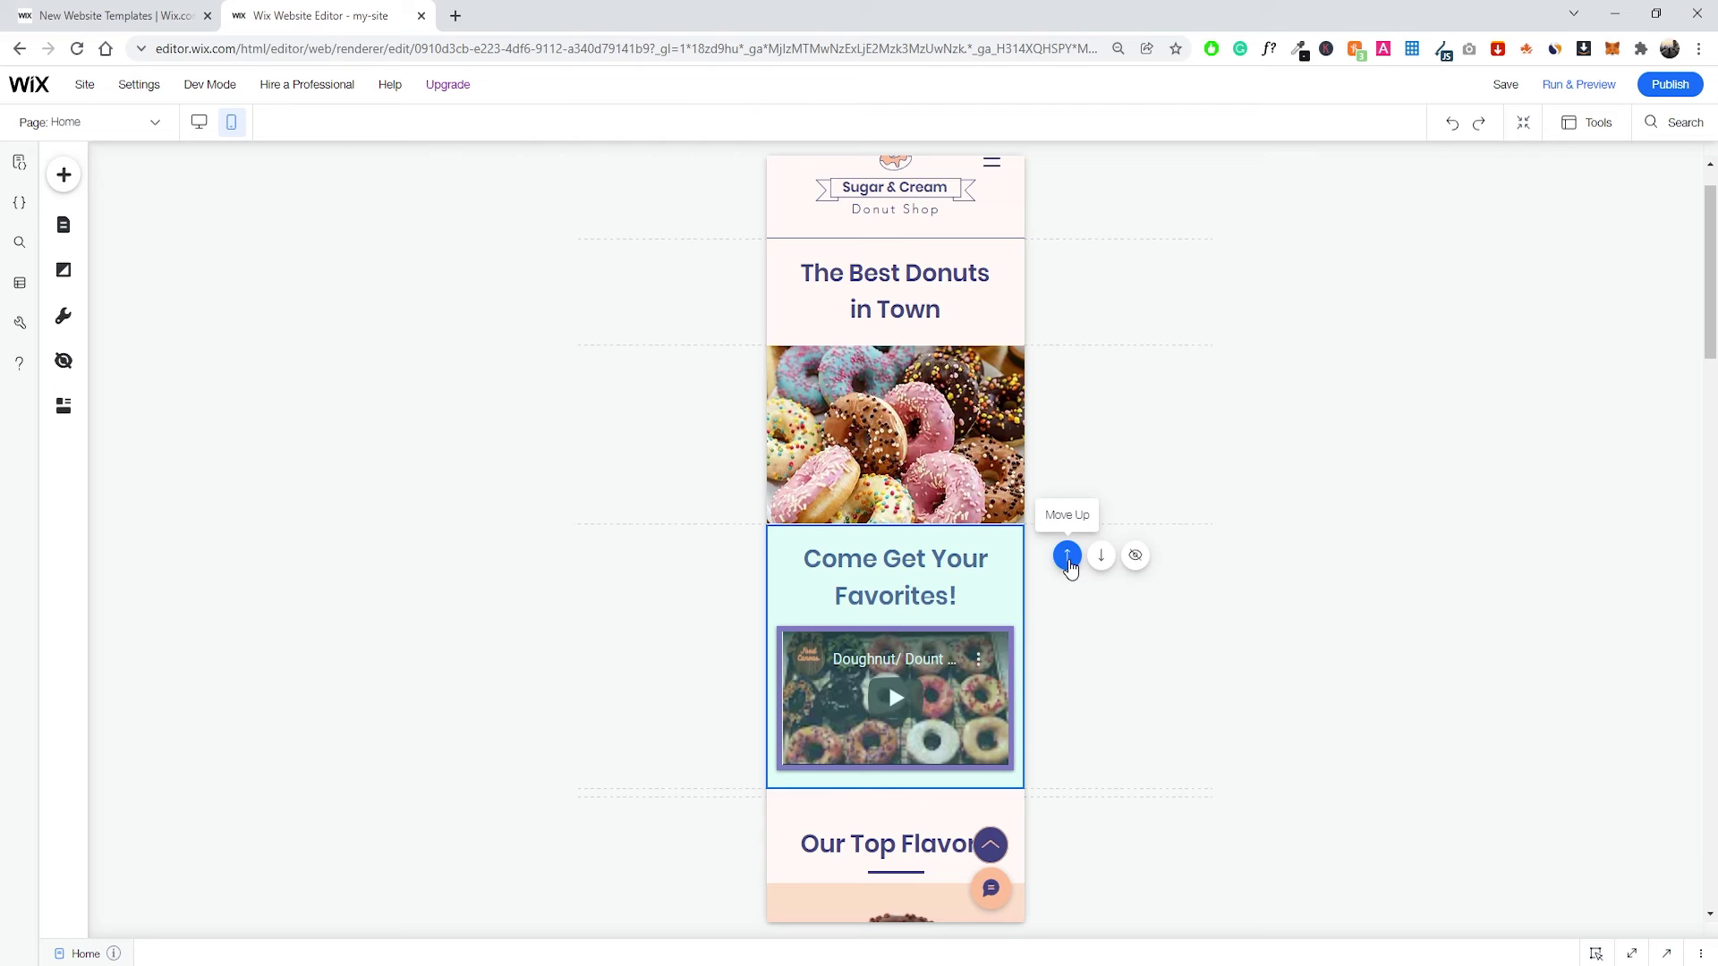
left_click(1067, 555)
left_click(1066, 377)
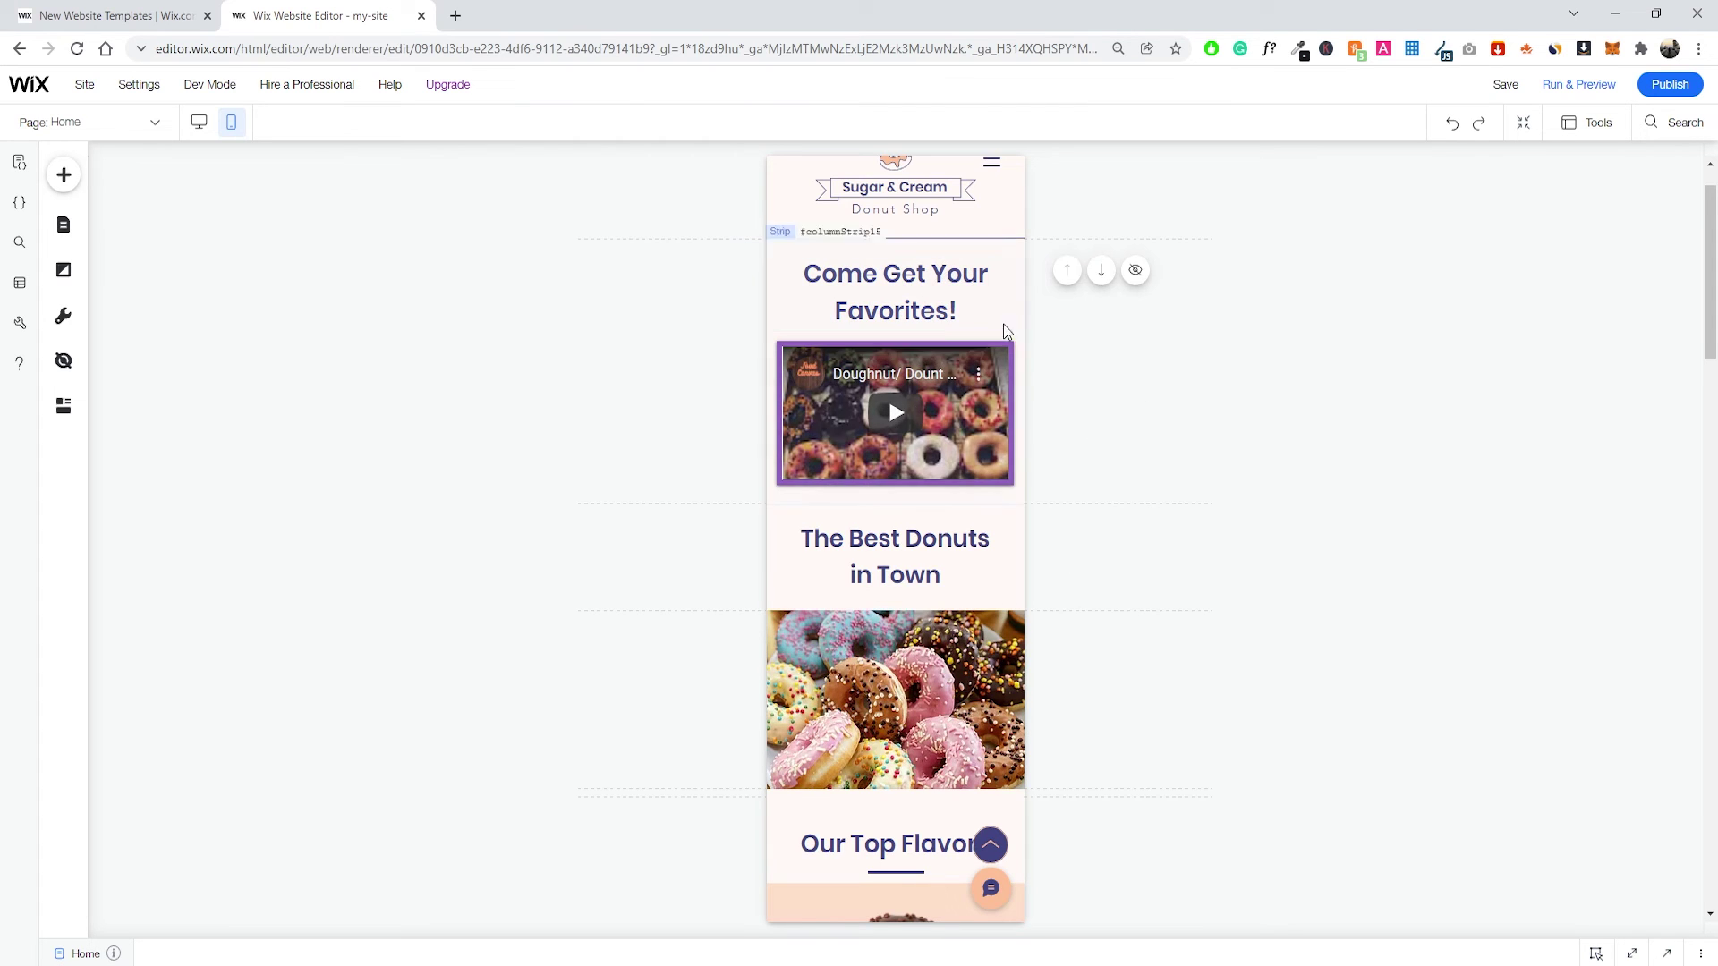
Move the video section back down to its place beneath the Our Top Flavors section.
scroll(1011, 358, "up", 1)
left_click(1102, 333)
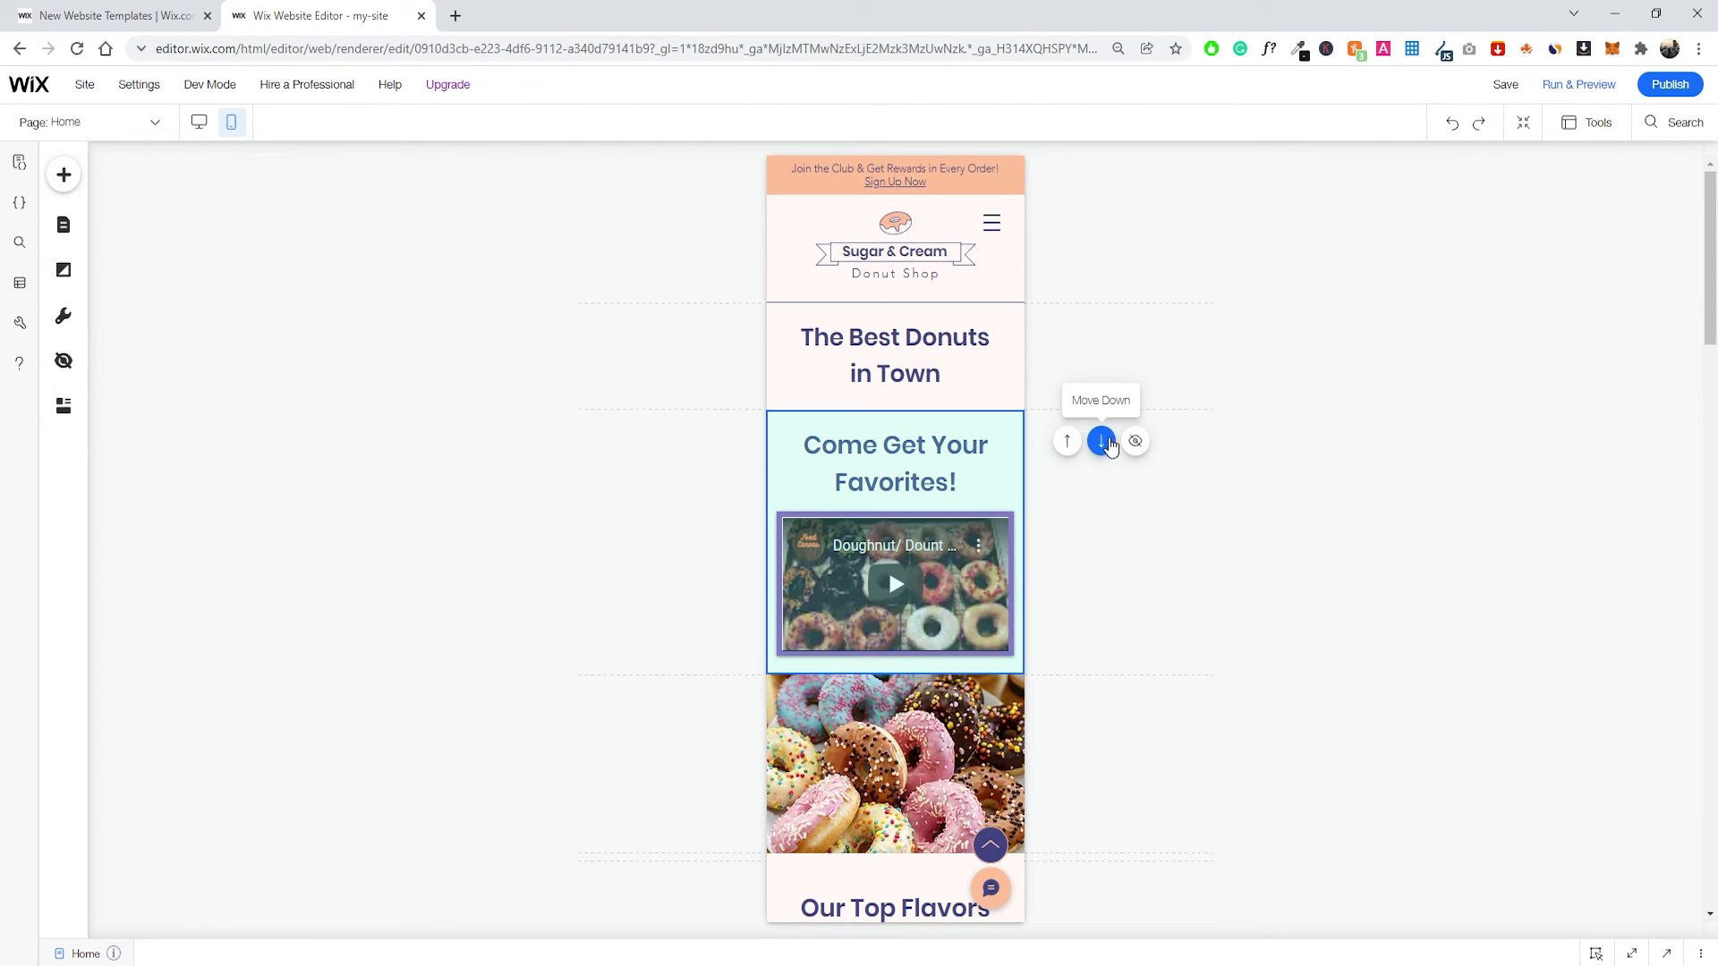
left_click(1105, 444)
scroll(1086, 686, "down", 3)
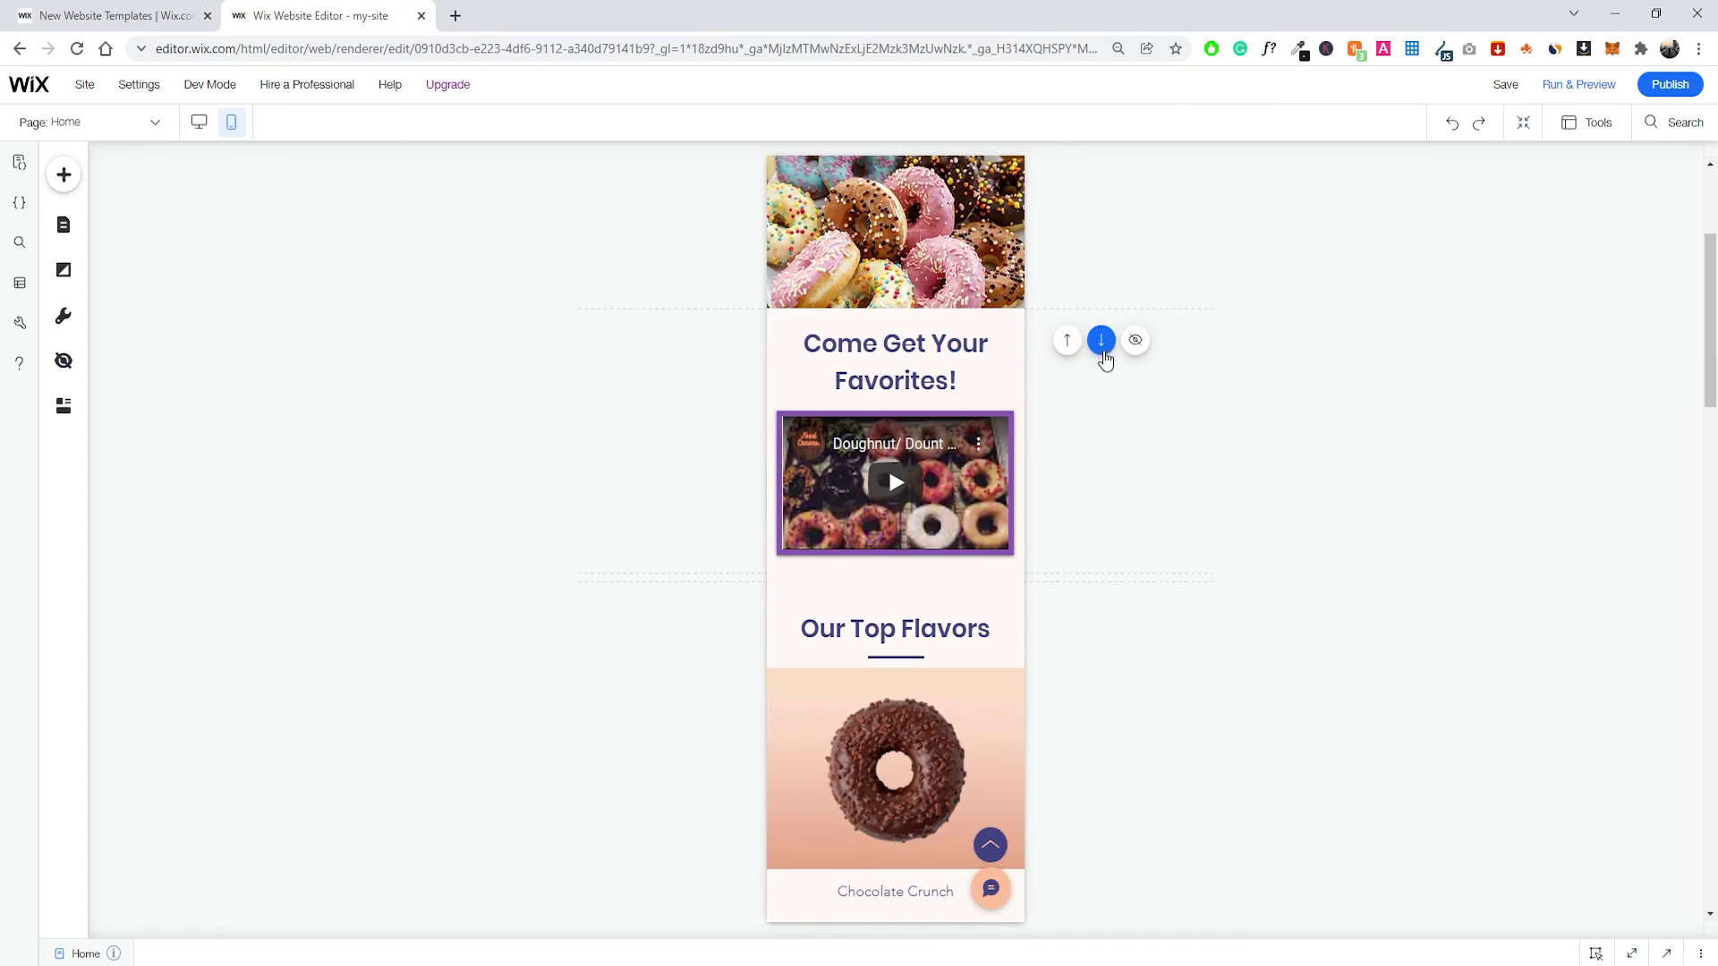
left_click(1103, 344)
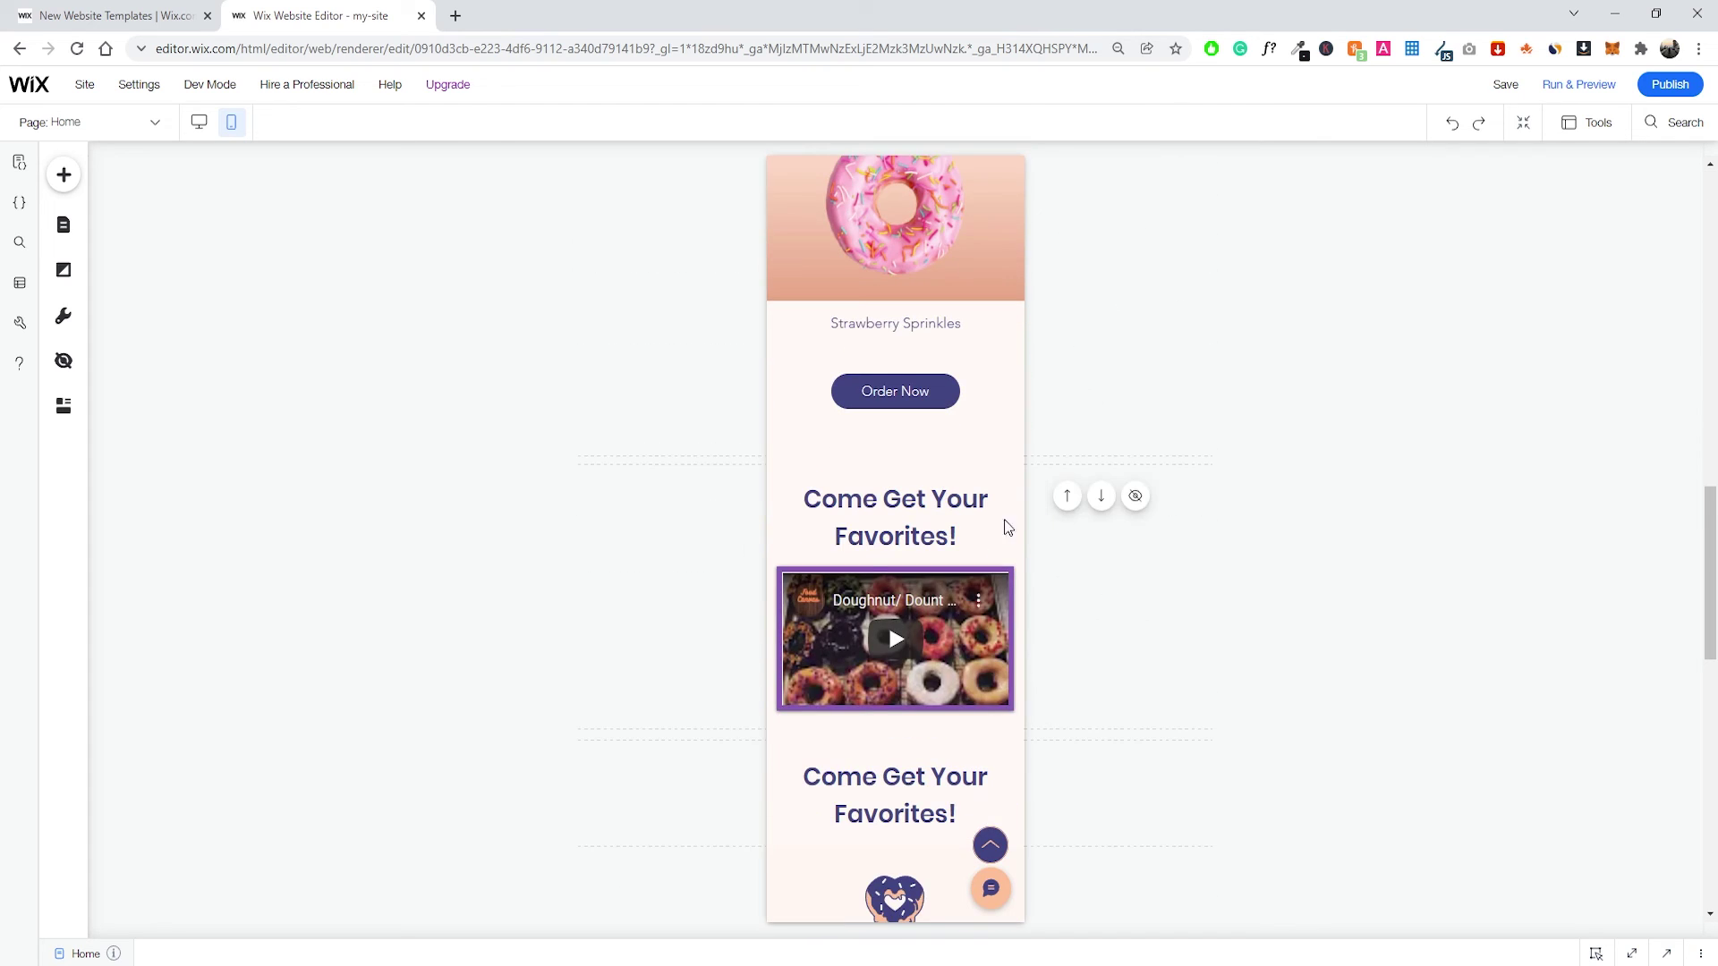
Return to the desktop editor and publish the site.
scroll(841, 522, "down", 2)
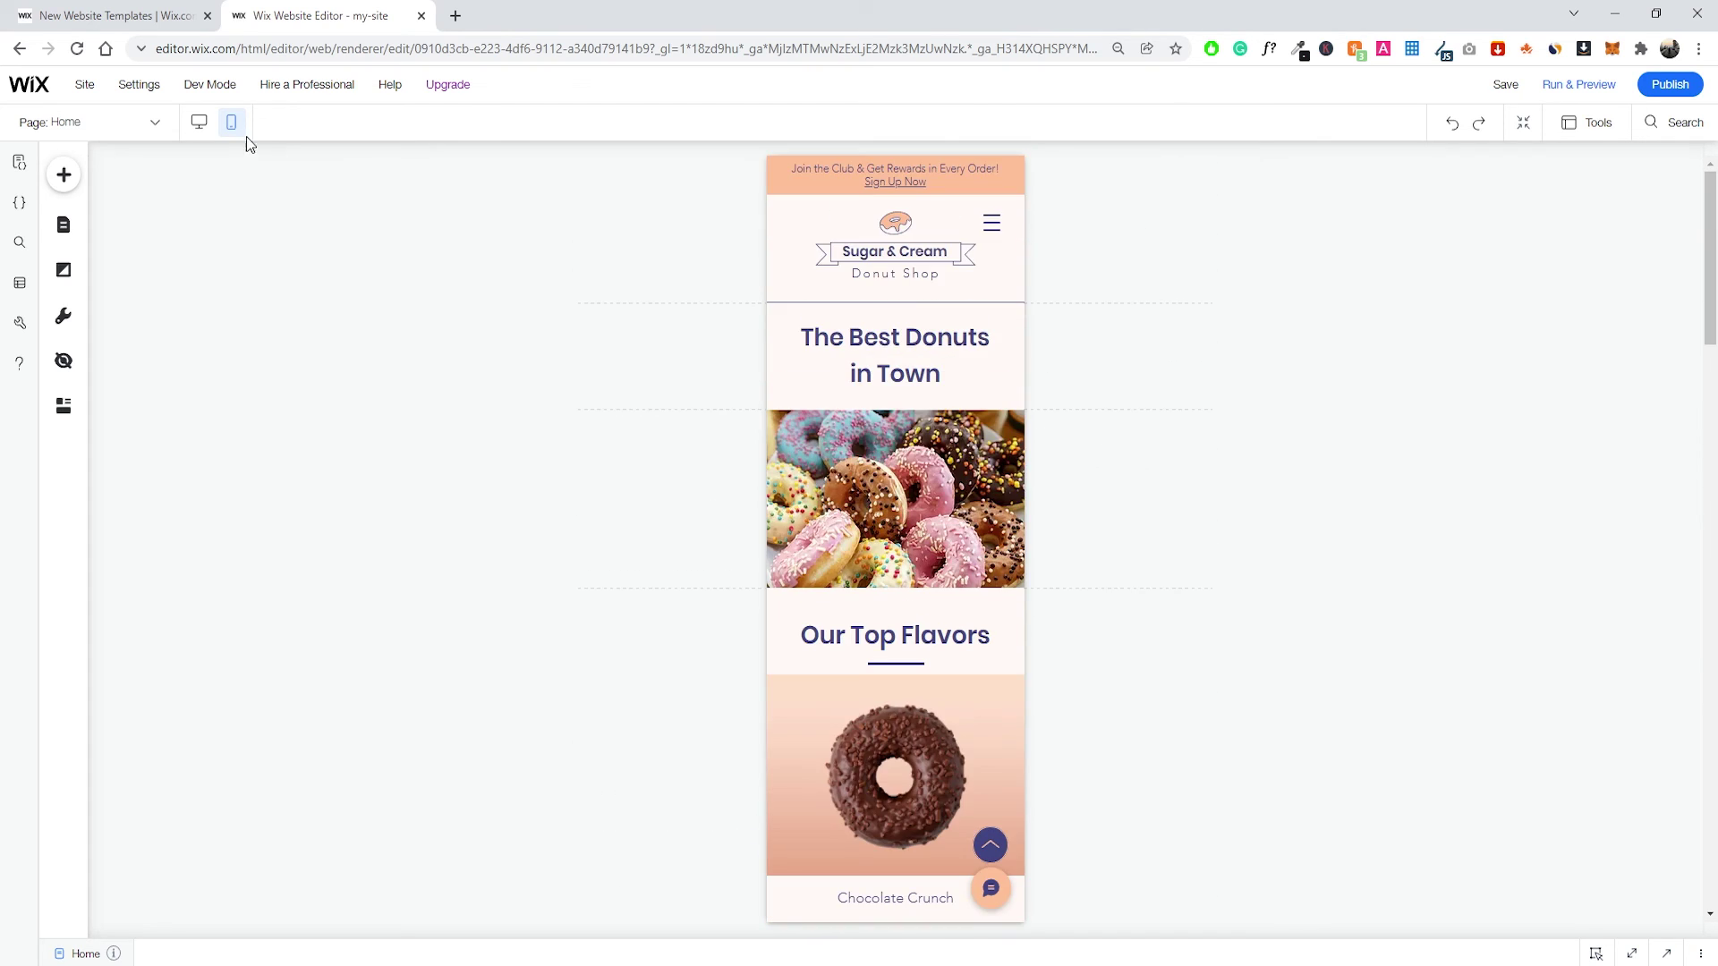
left_click(199, 123)
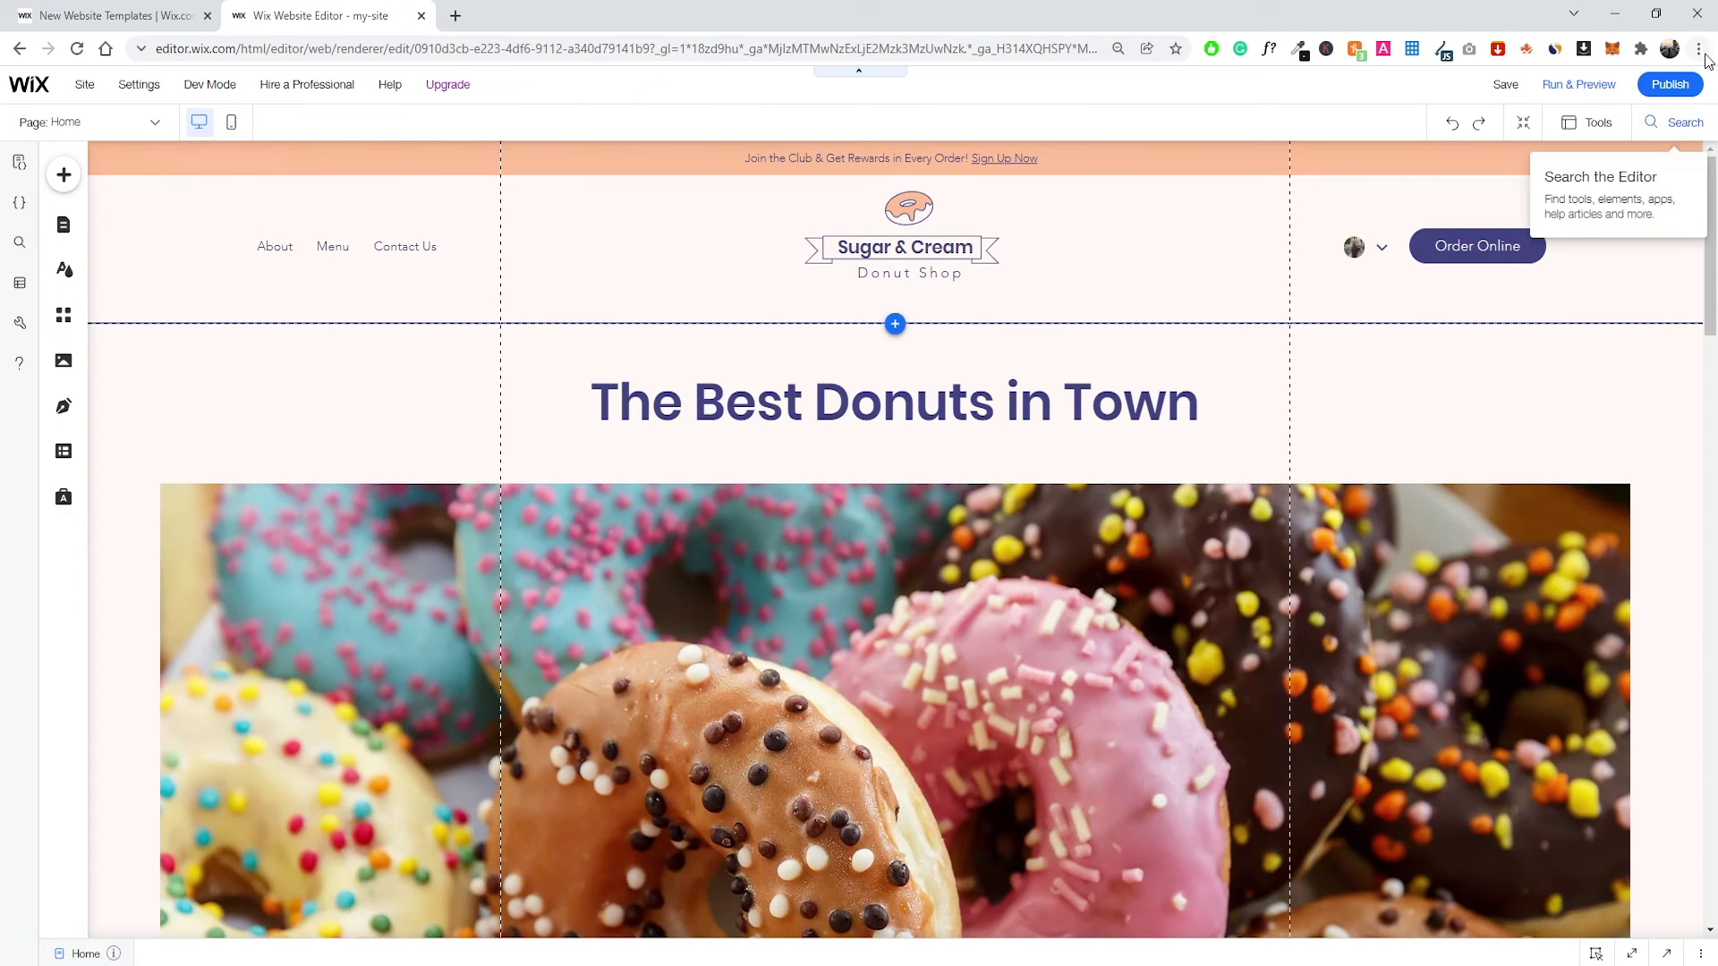
left_click(1670, 85)
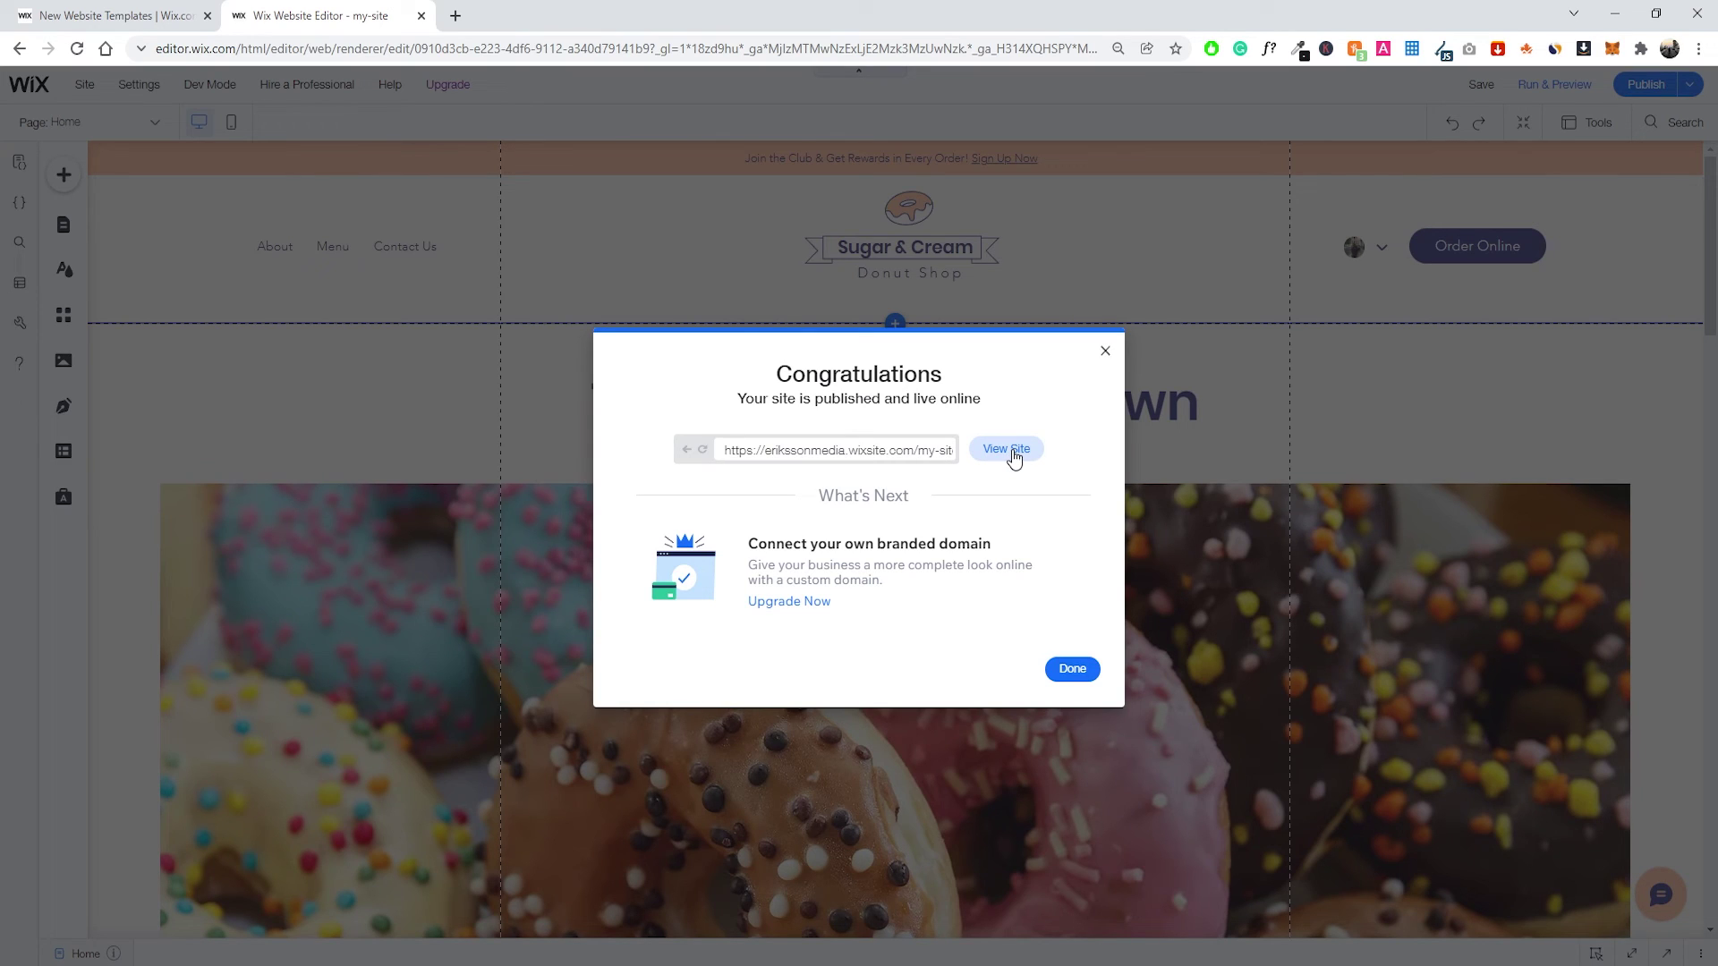
Open the published site and inspect its full web address.
left_click(1008, 450)
left_click_drag(376, 52, 146, 55)
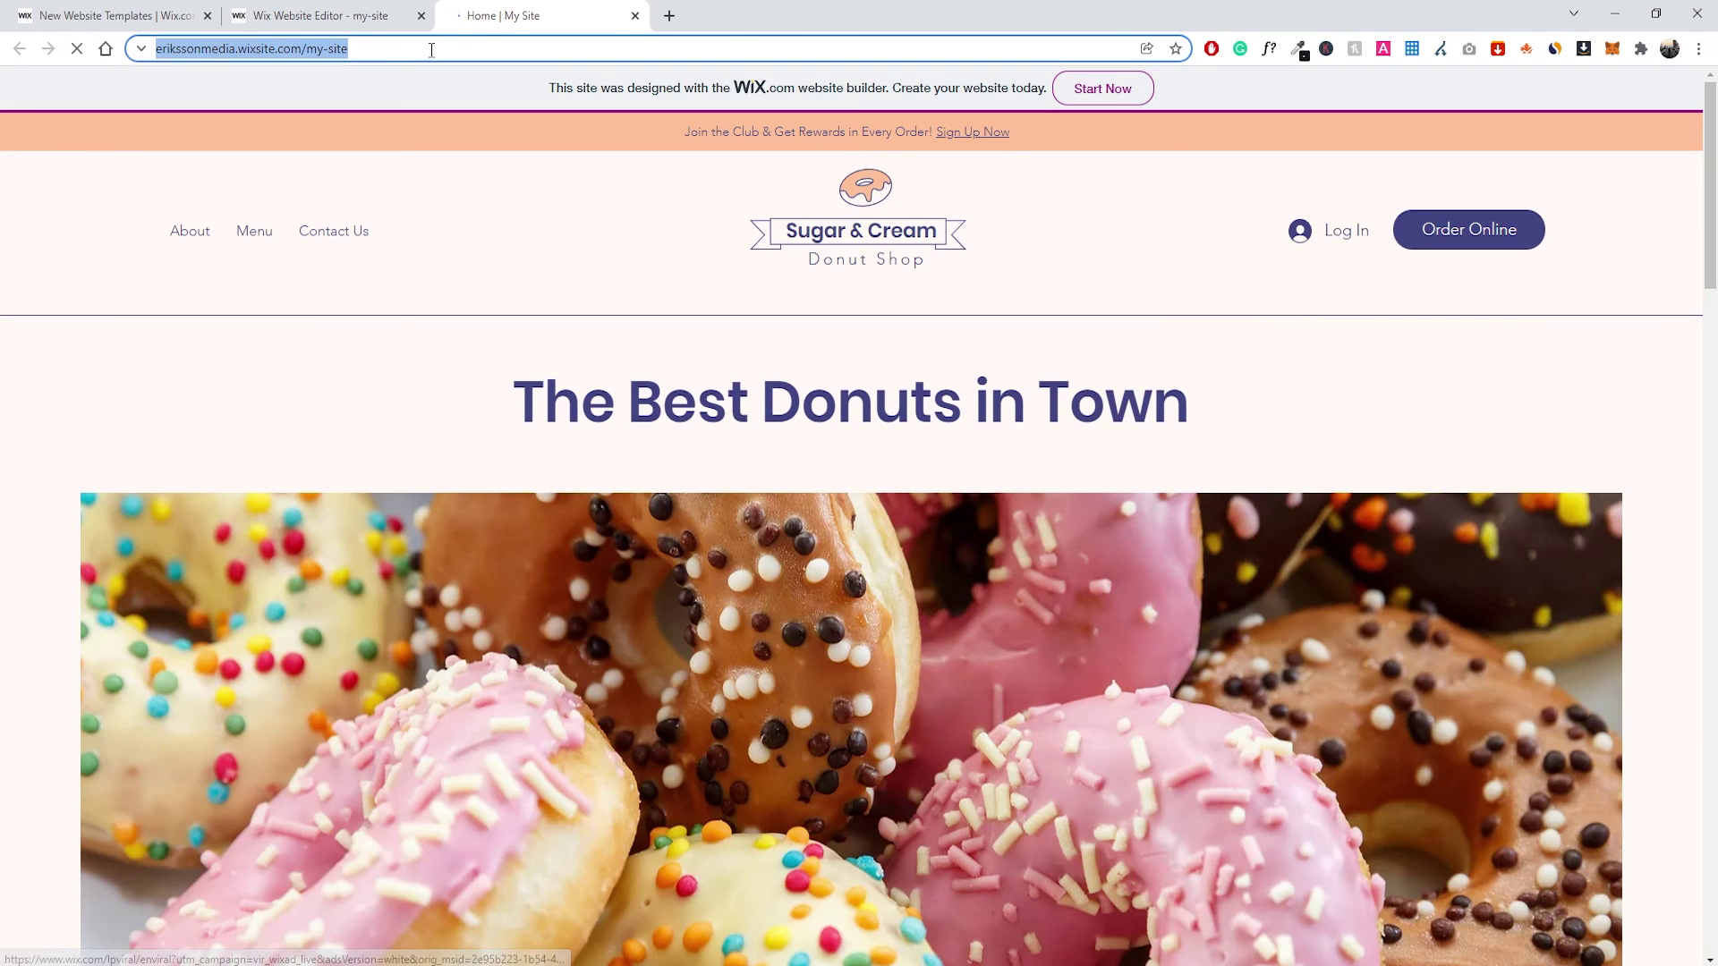
left_click(432, 50)
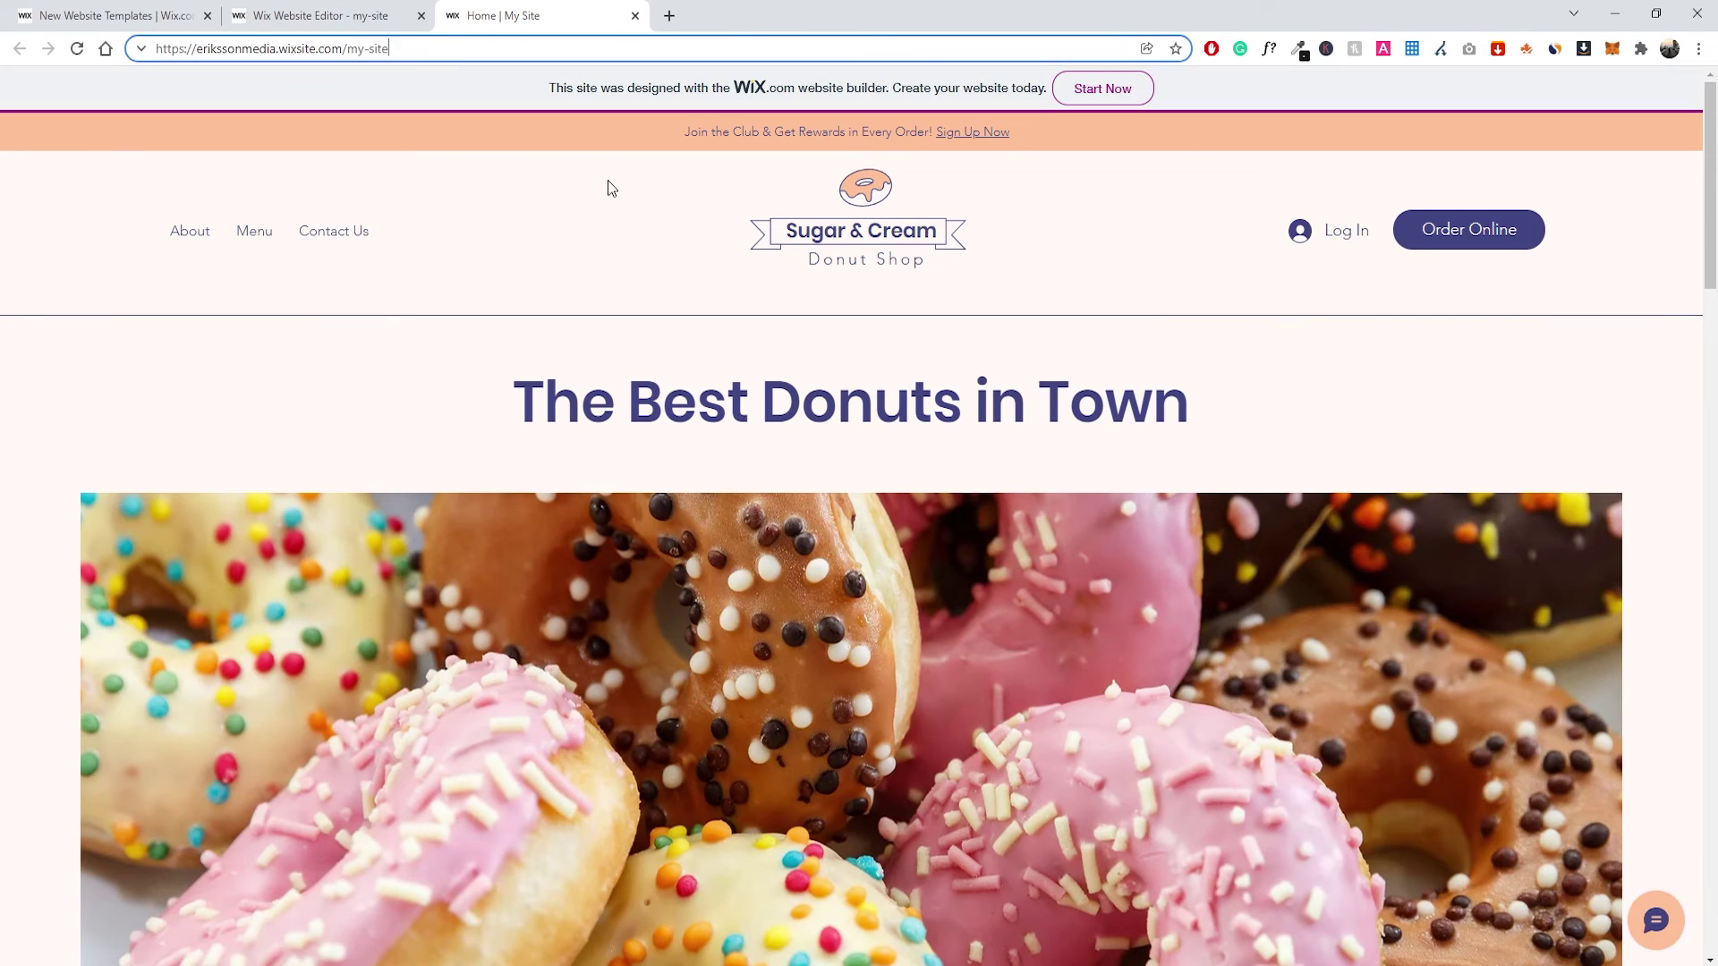
Look through the published Home page from the header down to the footer and back up.
scroll(786, 347, "down", 3)
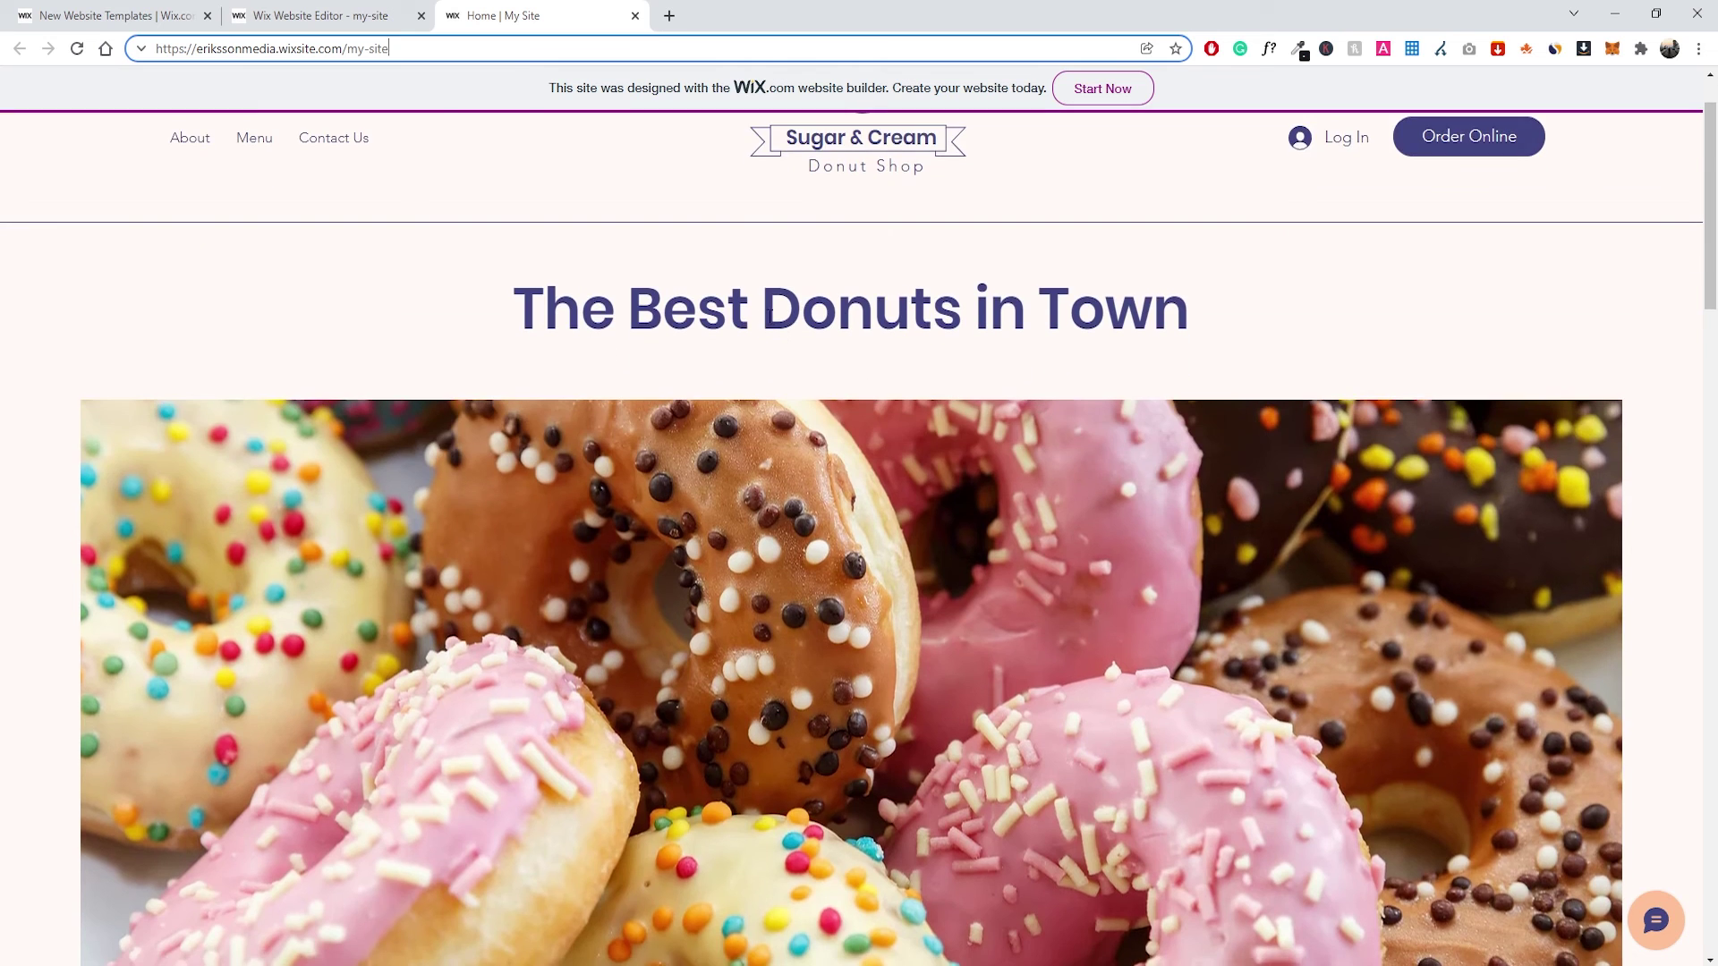
scroll(750, 322, "up", 3)
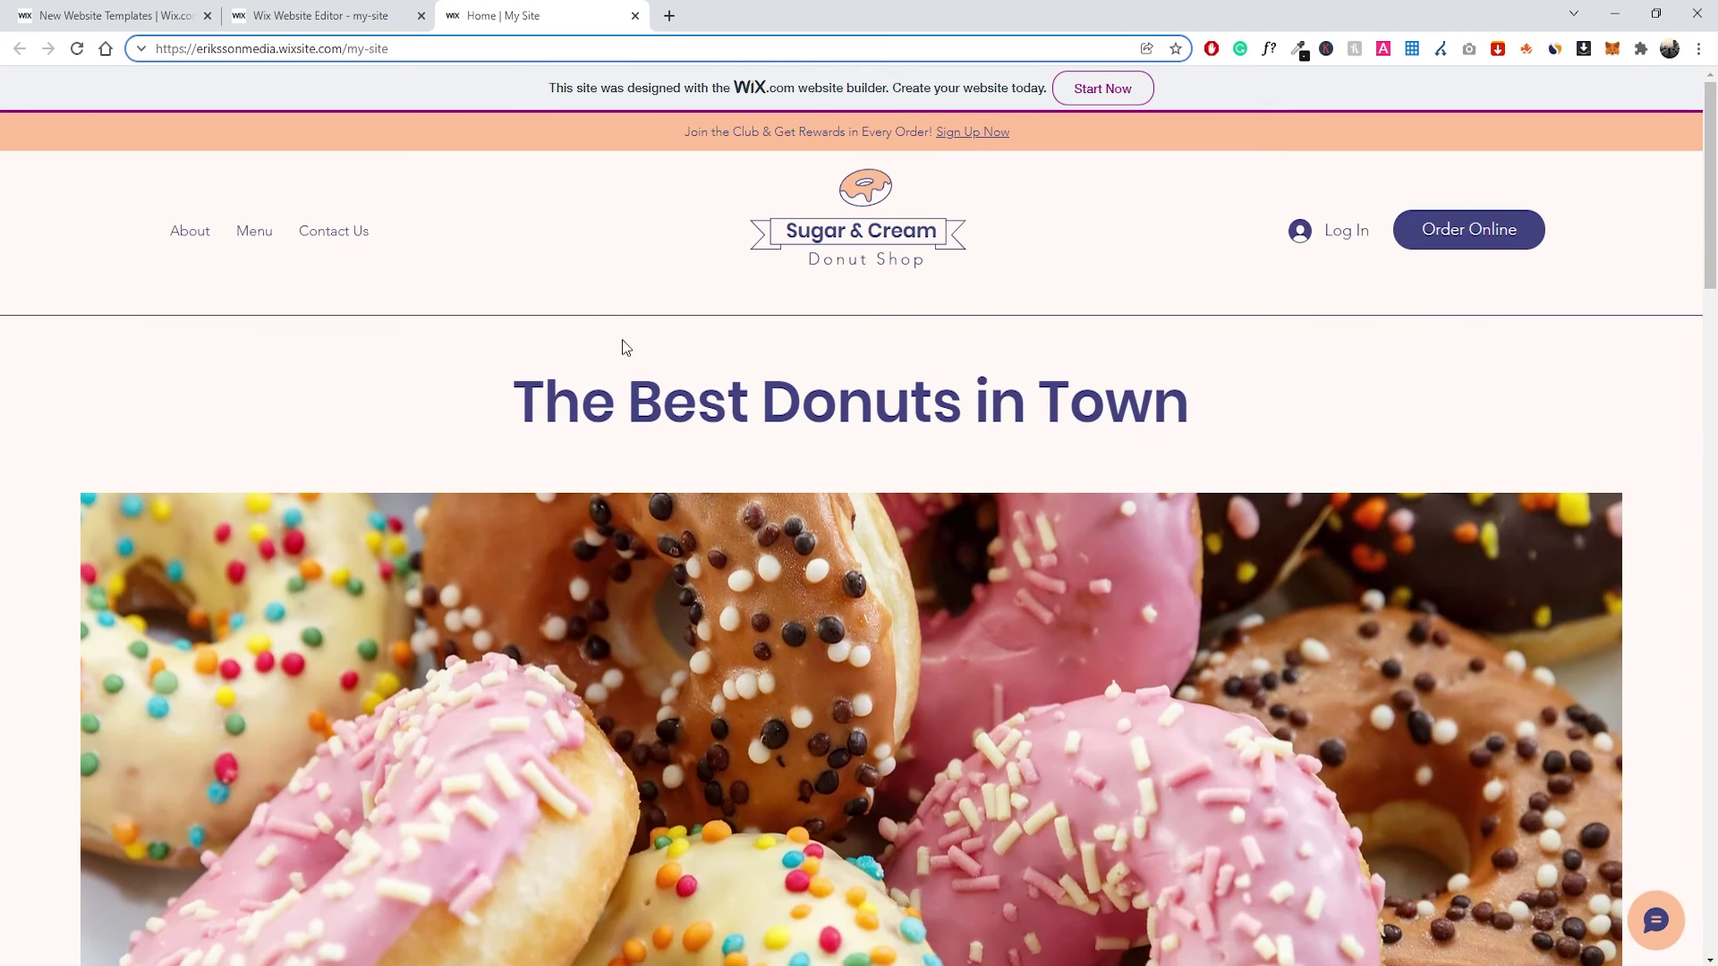
scroll(895, 367, "down", 20)
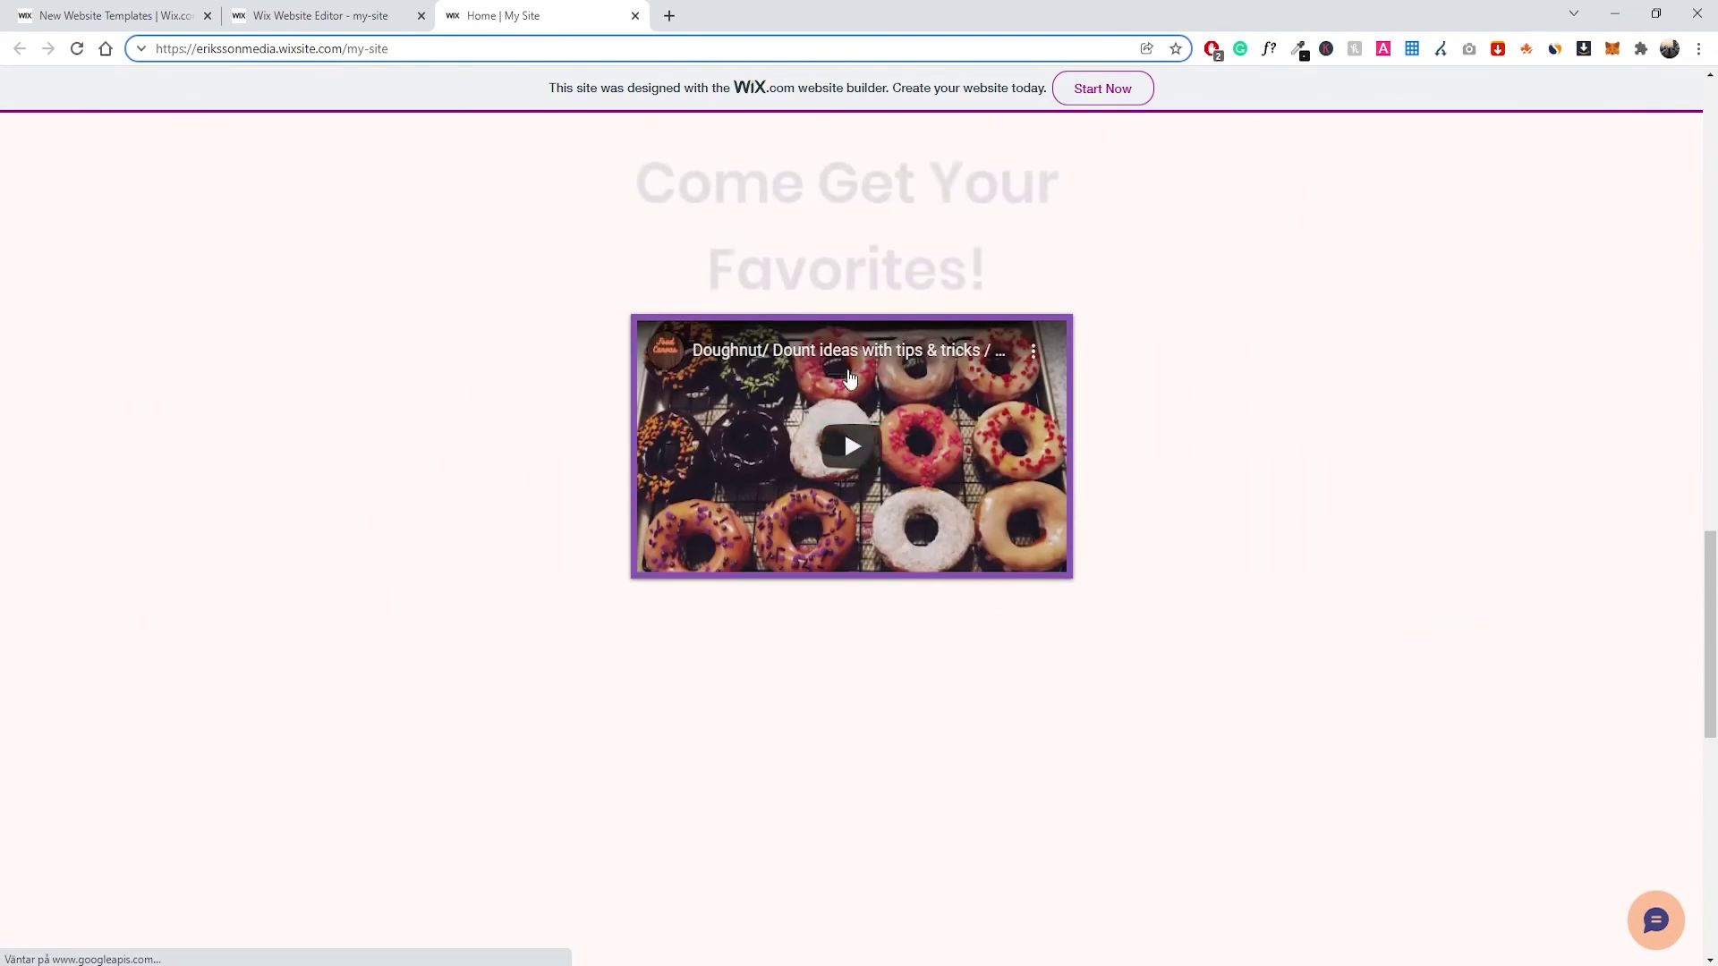
scroll(847, 368, "down", 2)
scroll(837, 399, "up", 5)
scroll(836, 396, "down", 7)
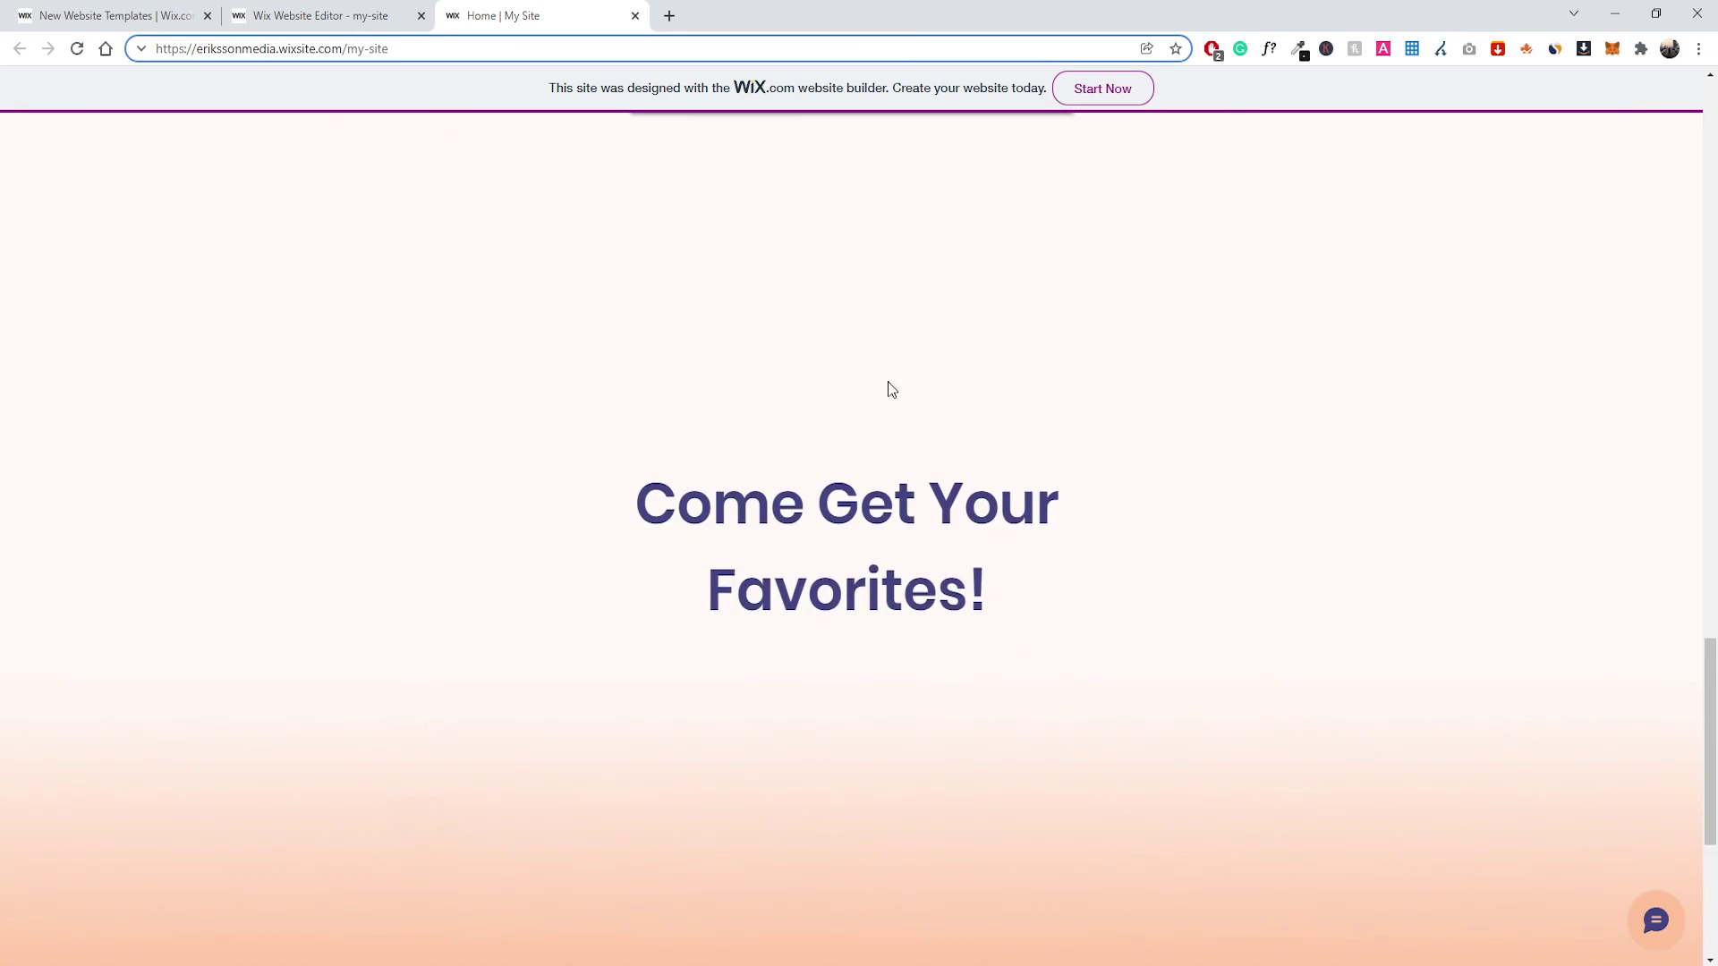
scroll(904, 407, "up", 3)
scroll(920, 430, "down", 8)
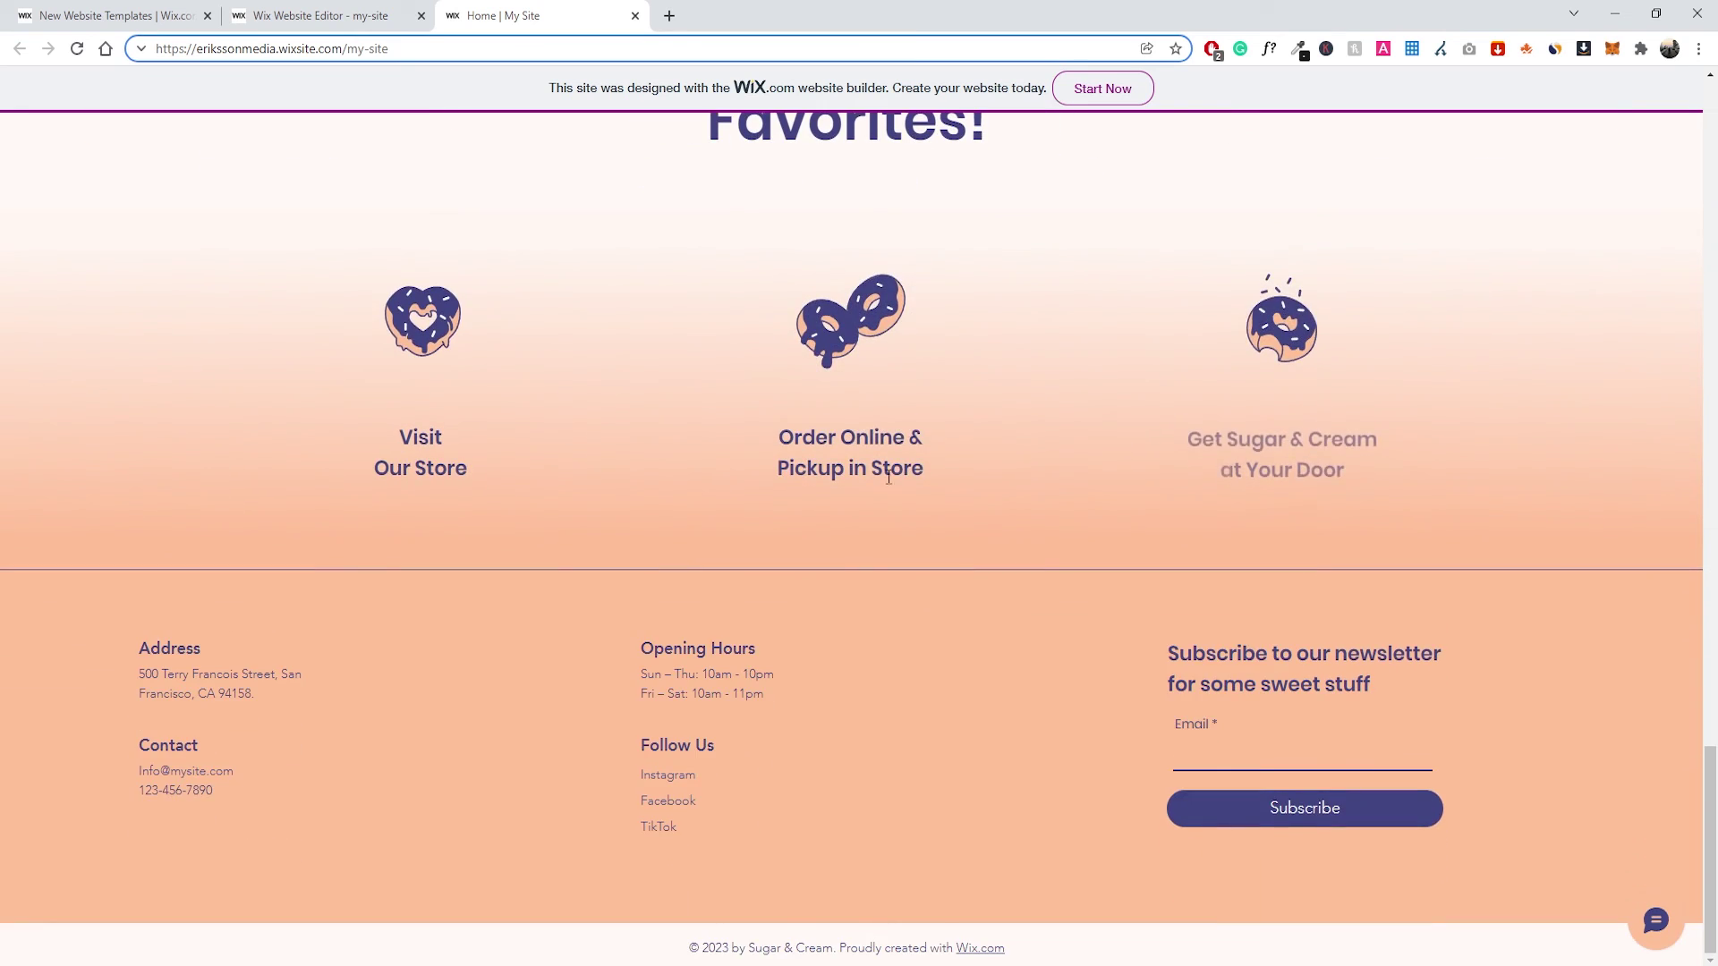
scroll(755, 567, "up", 15)
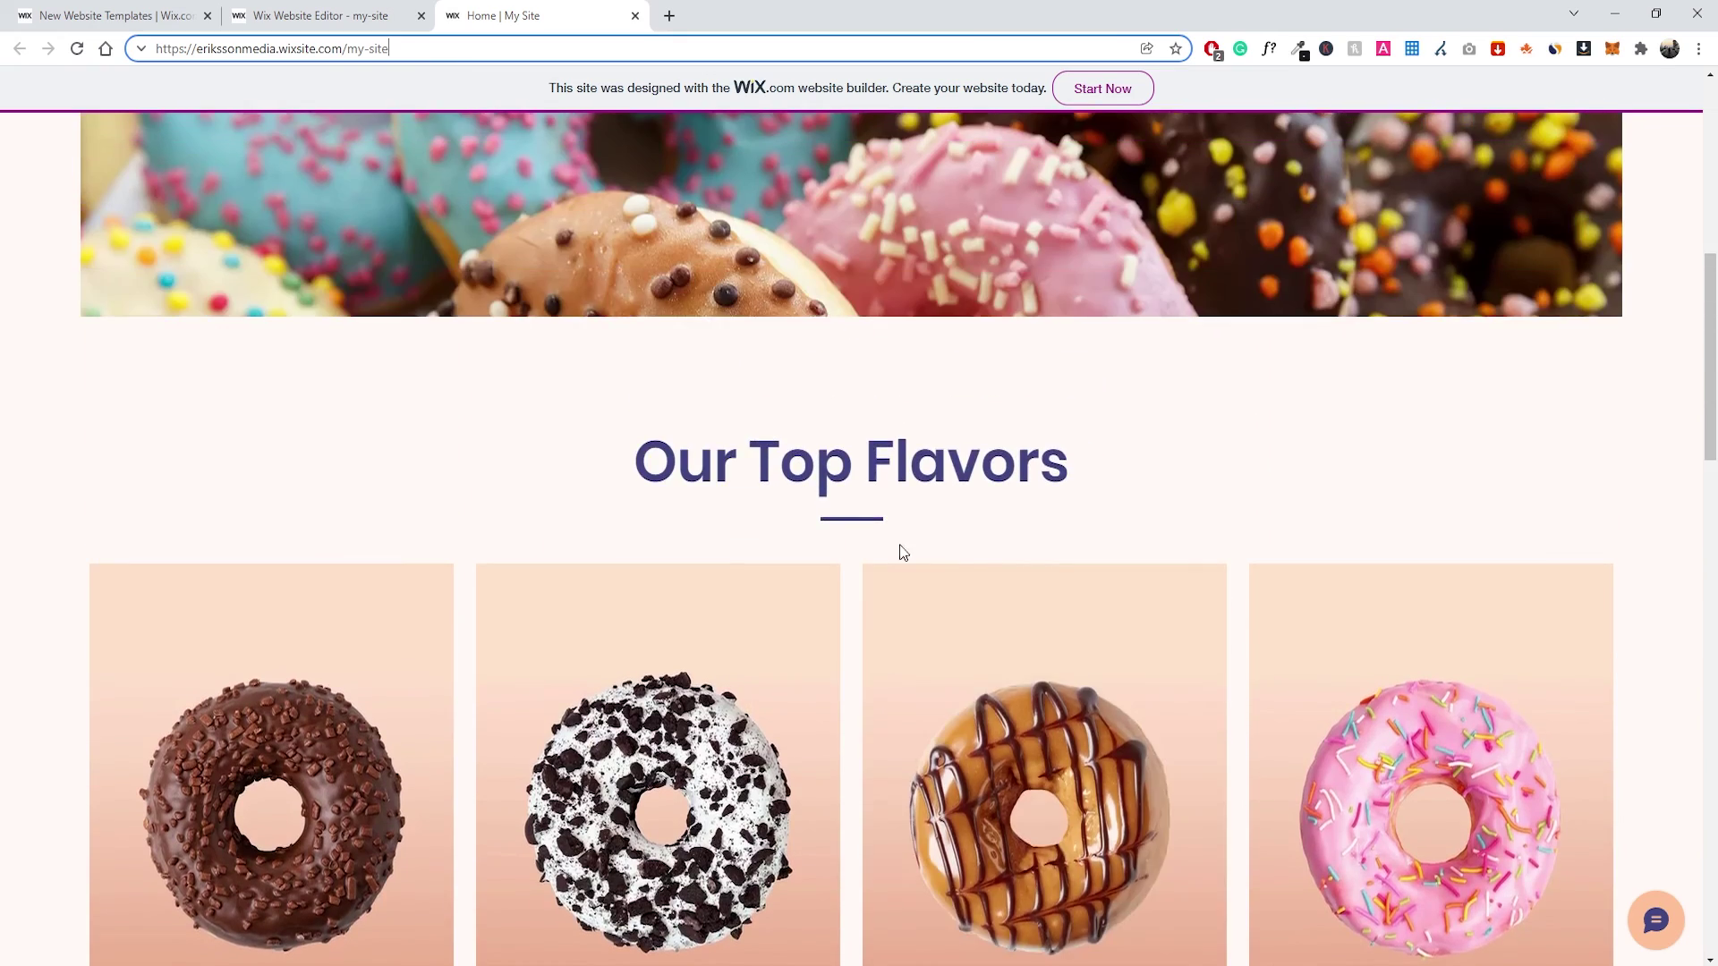
scroll(922, 568, "up", 10)
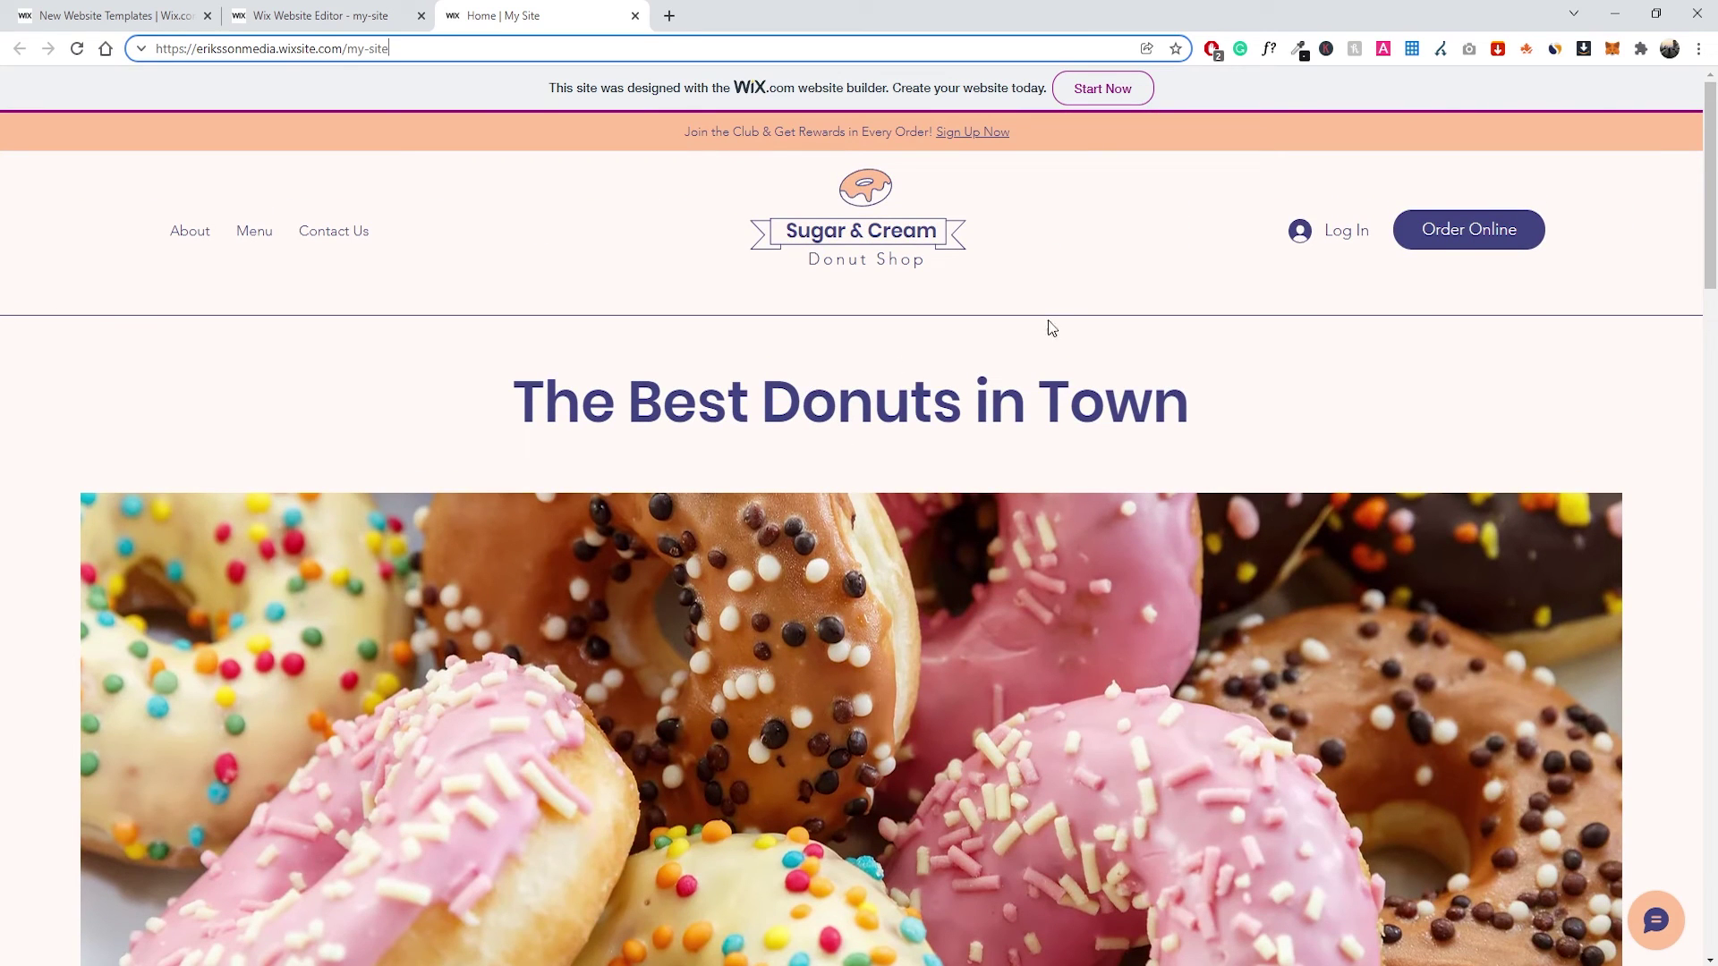
Inspect the published site's free Wix web address and the Wix advertising banner above the header.
left_click_drag(1703, 167, 1662, 138)
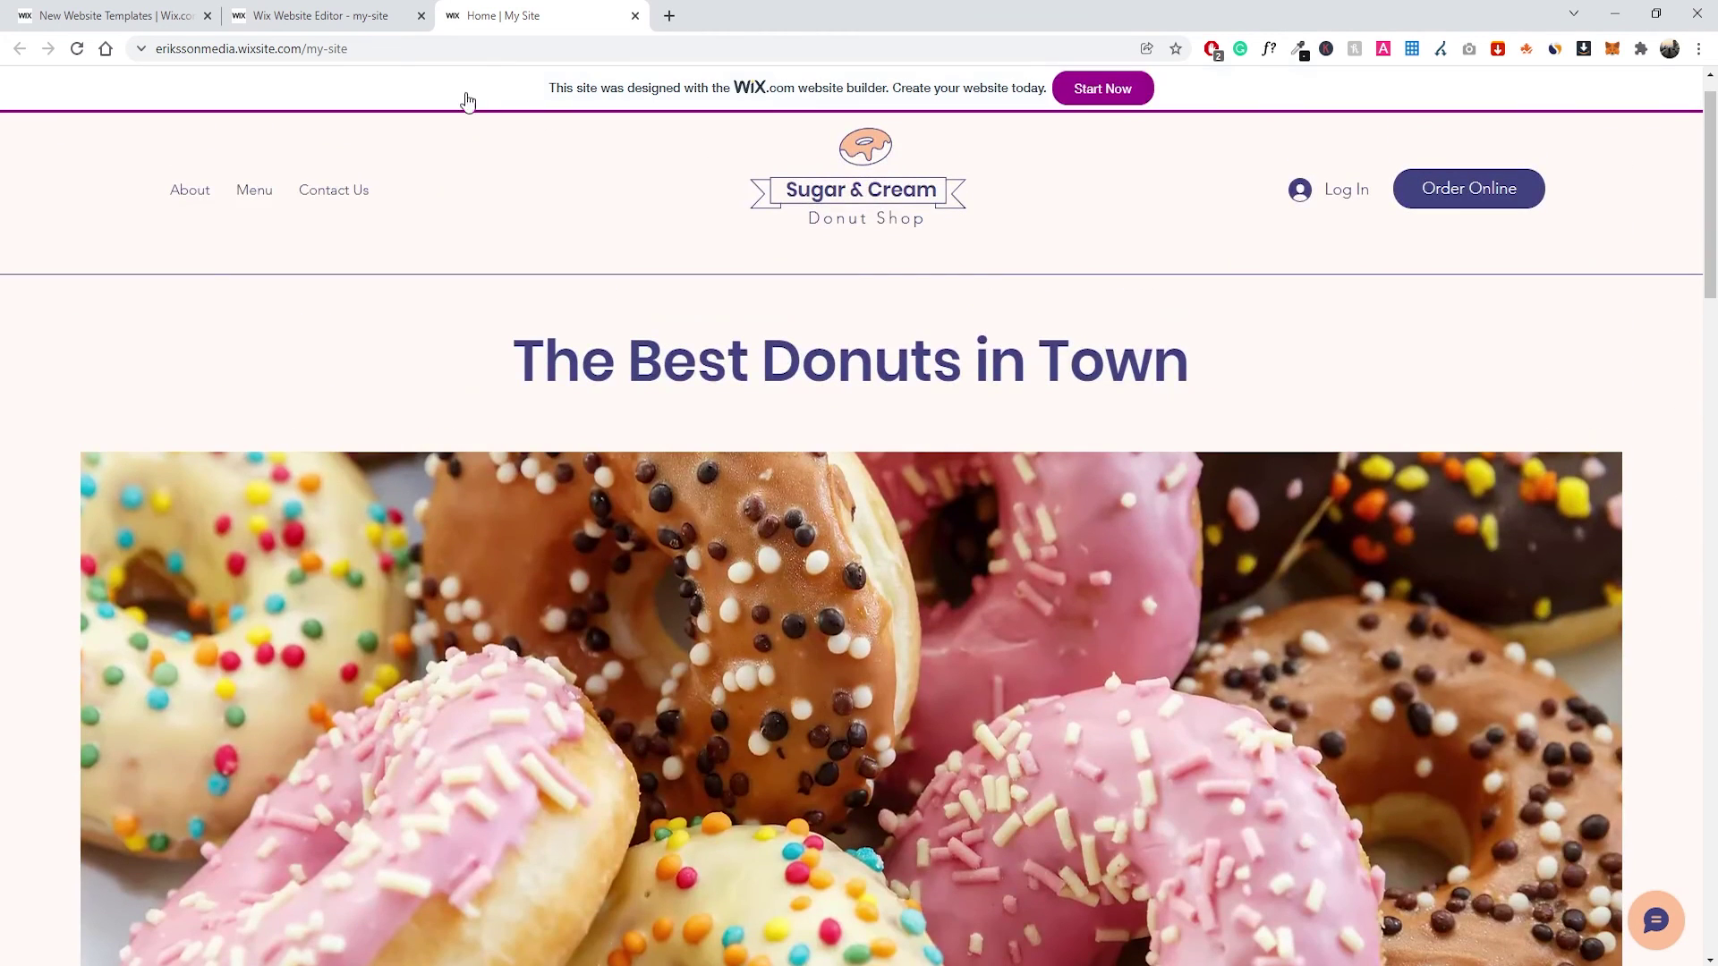
left_click_drag(368, 51, 154, 53)
left_click(748, 291)
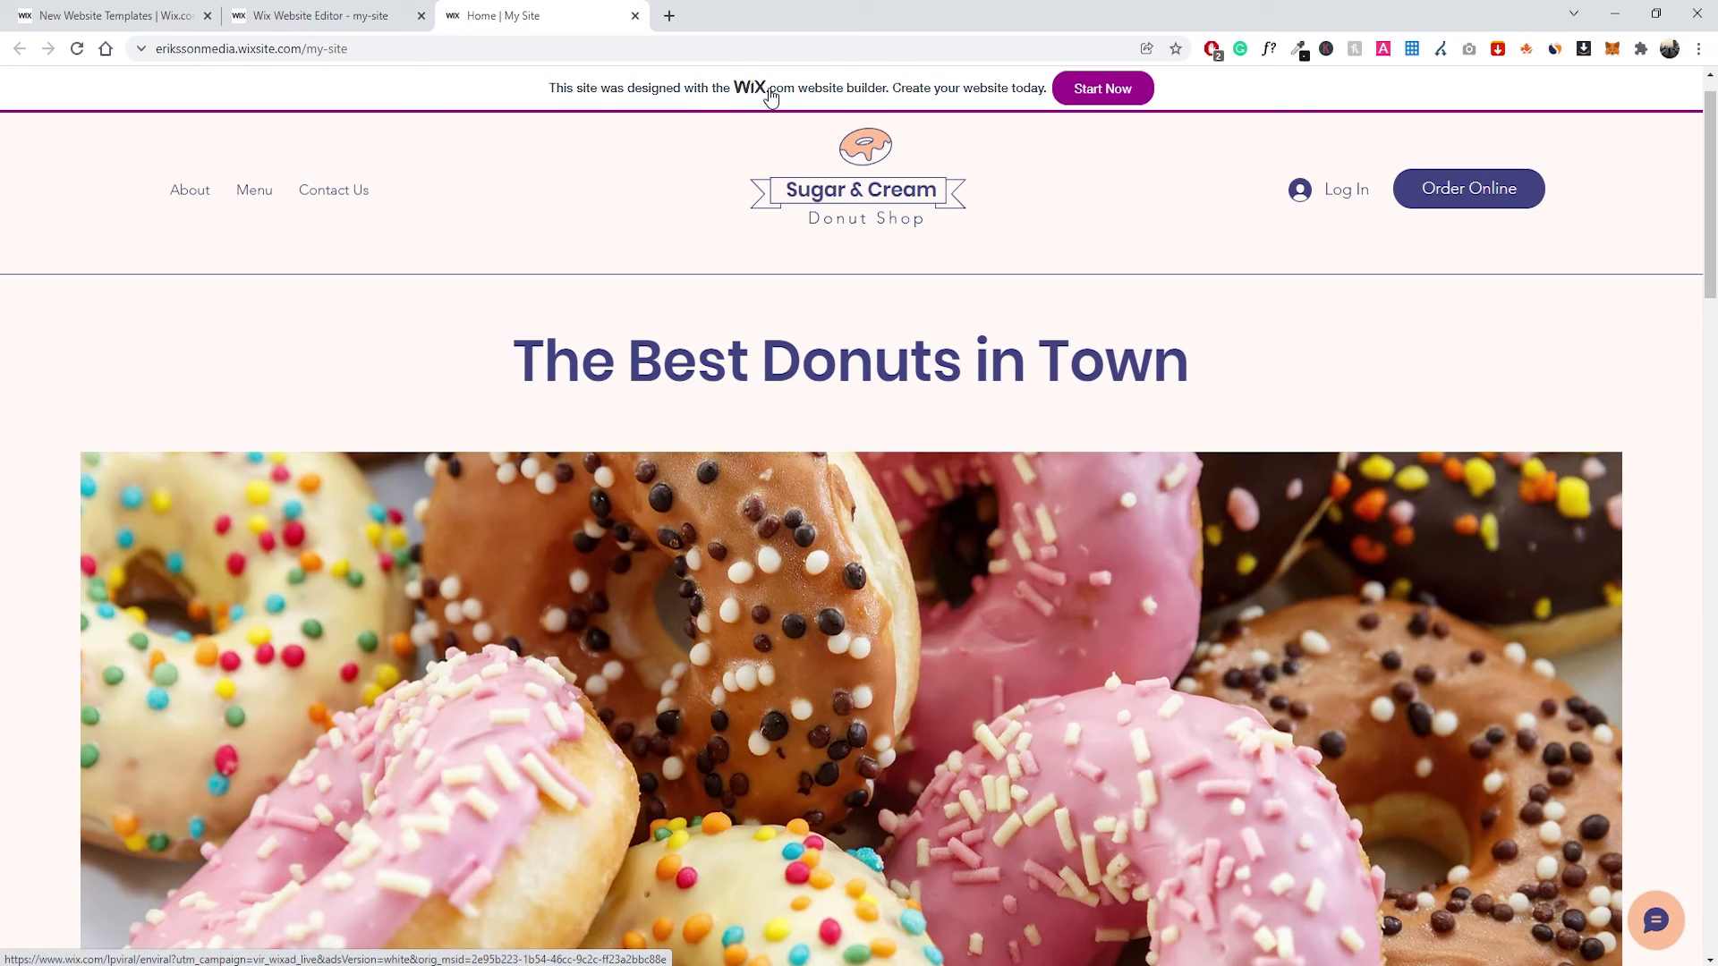
Return to the site editor, dismiss the publish confirmation, and show the Home page in the site menu.
left_click(342, 10)
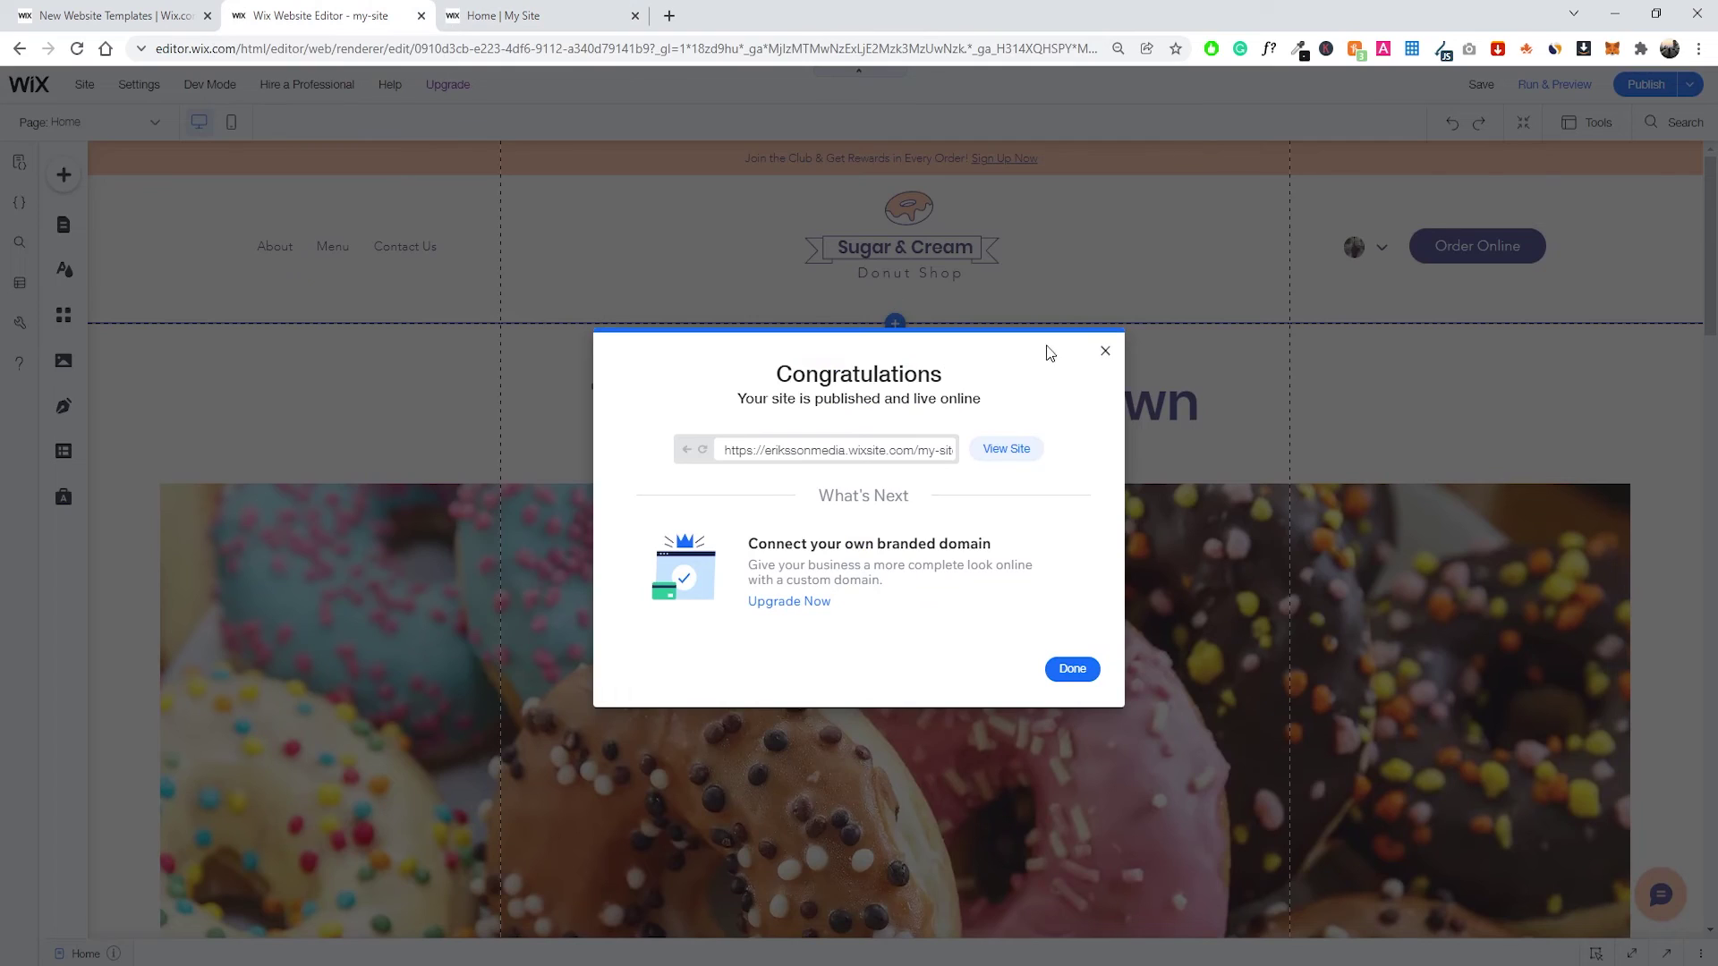
left_click(1073, 670)
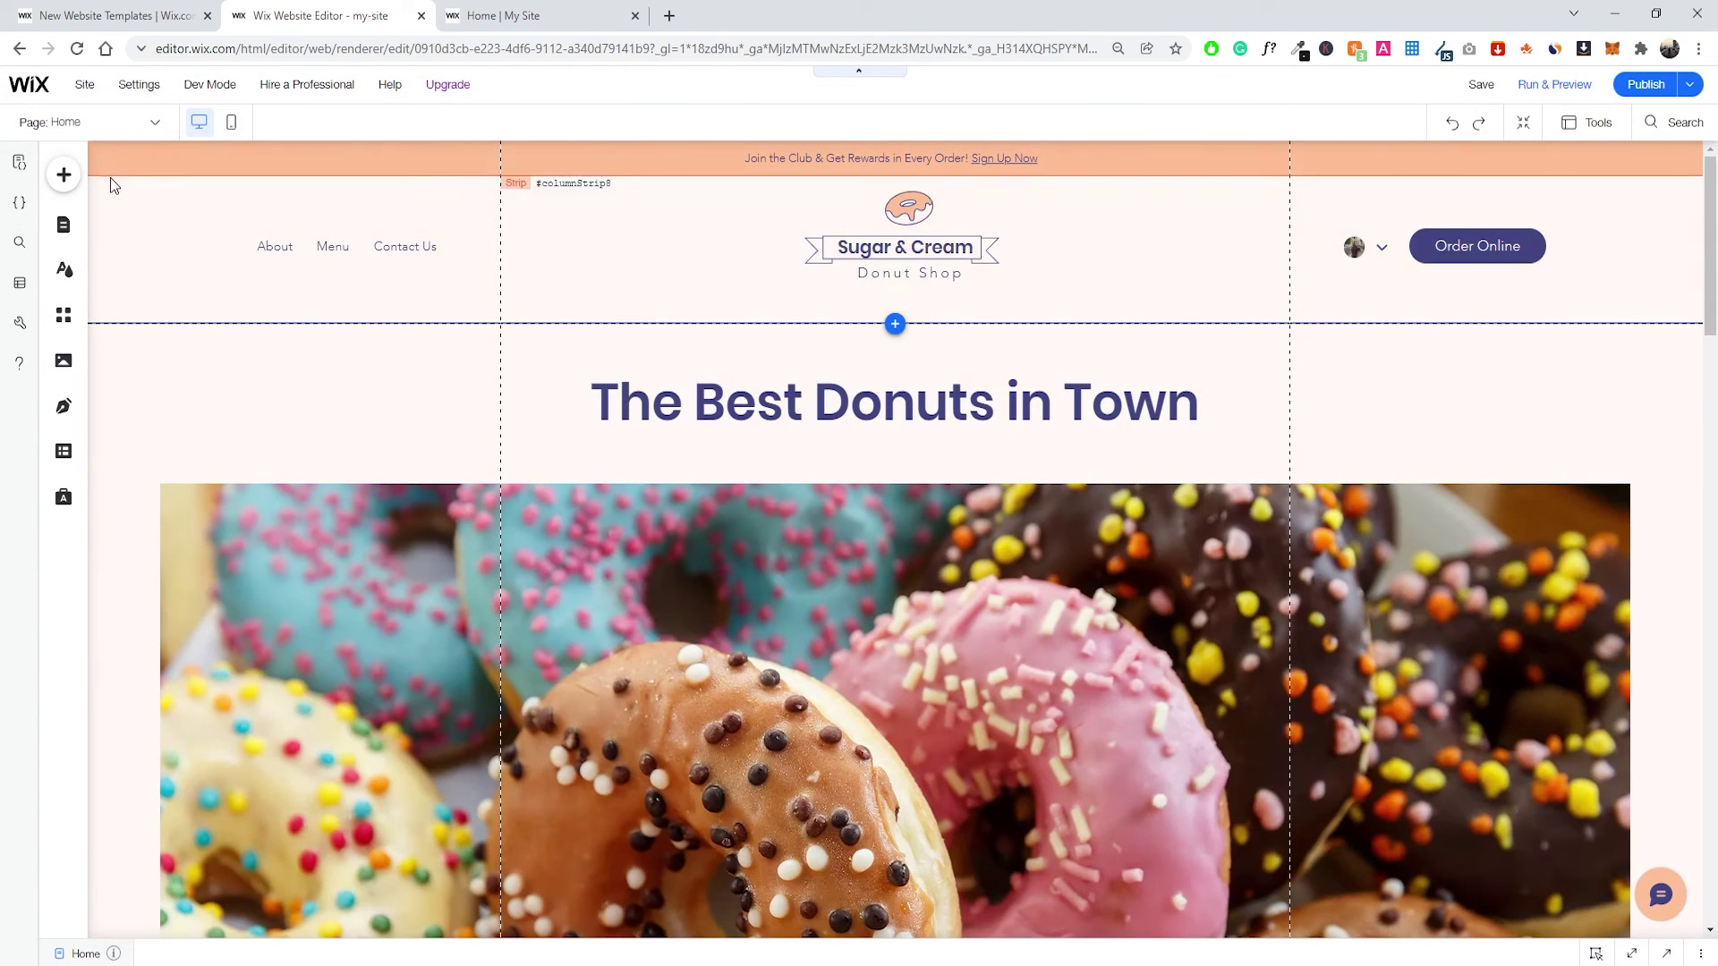
left_click(72, 234)
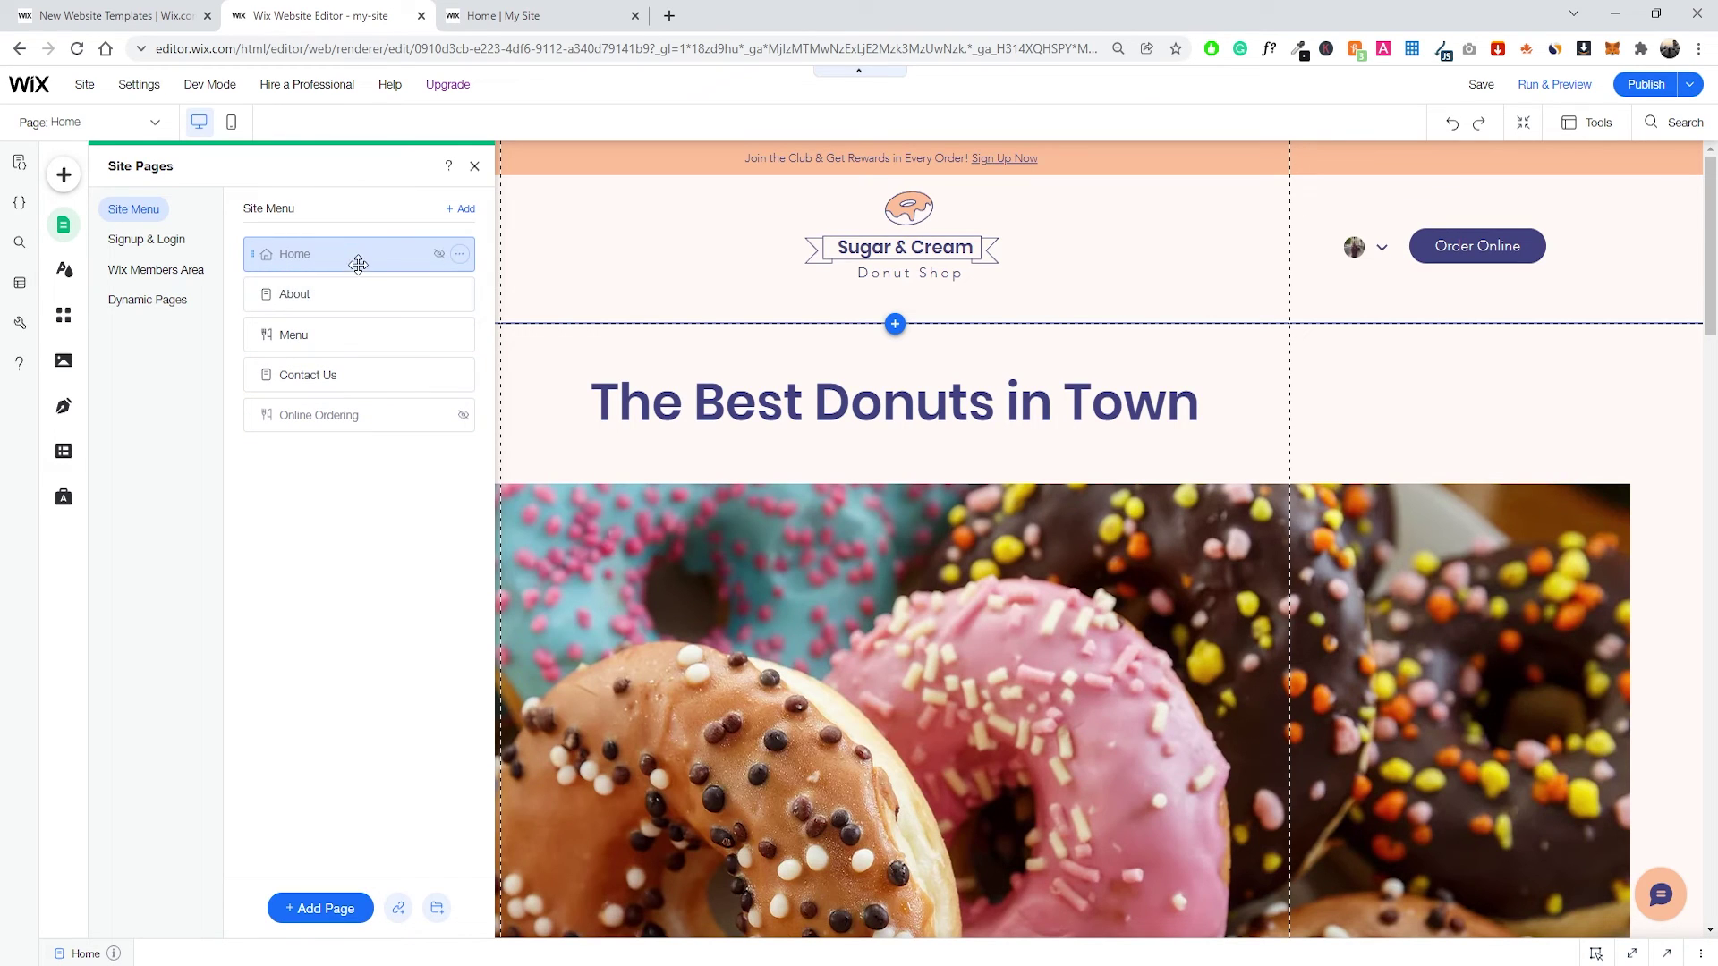
left_click(460, 256)
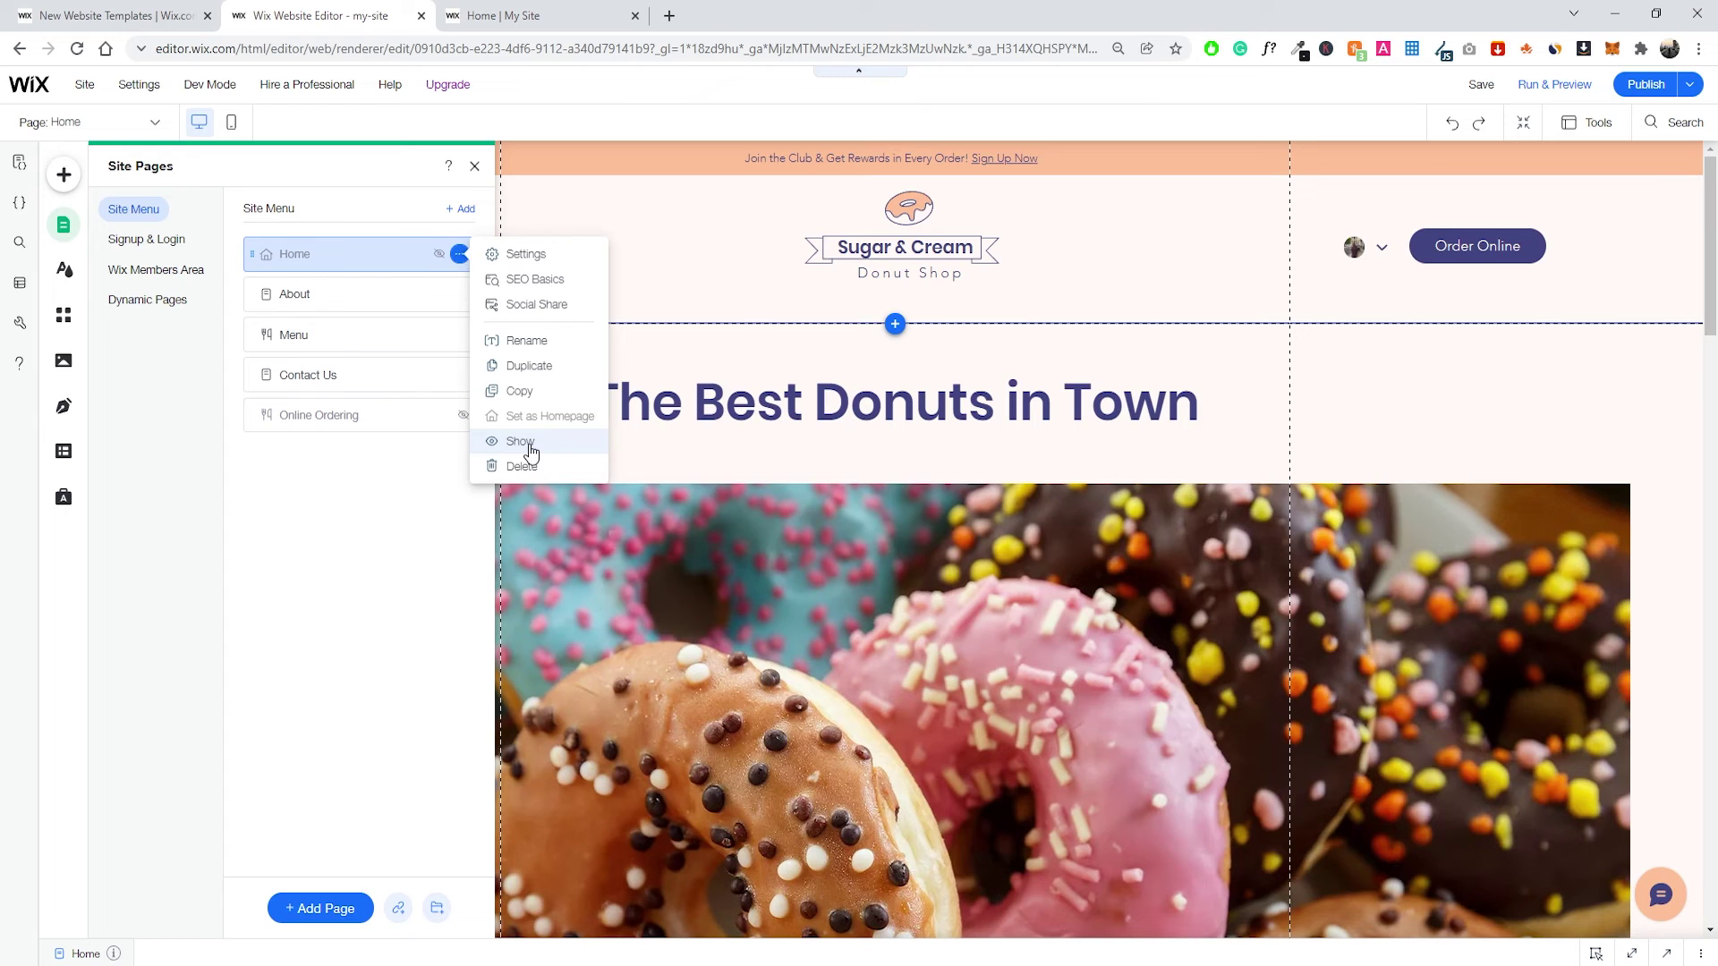
left_click(537, 13)
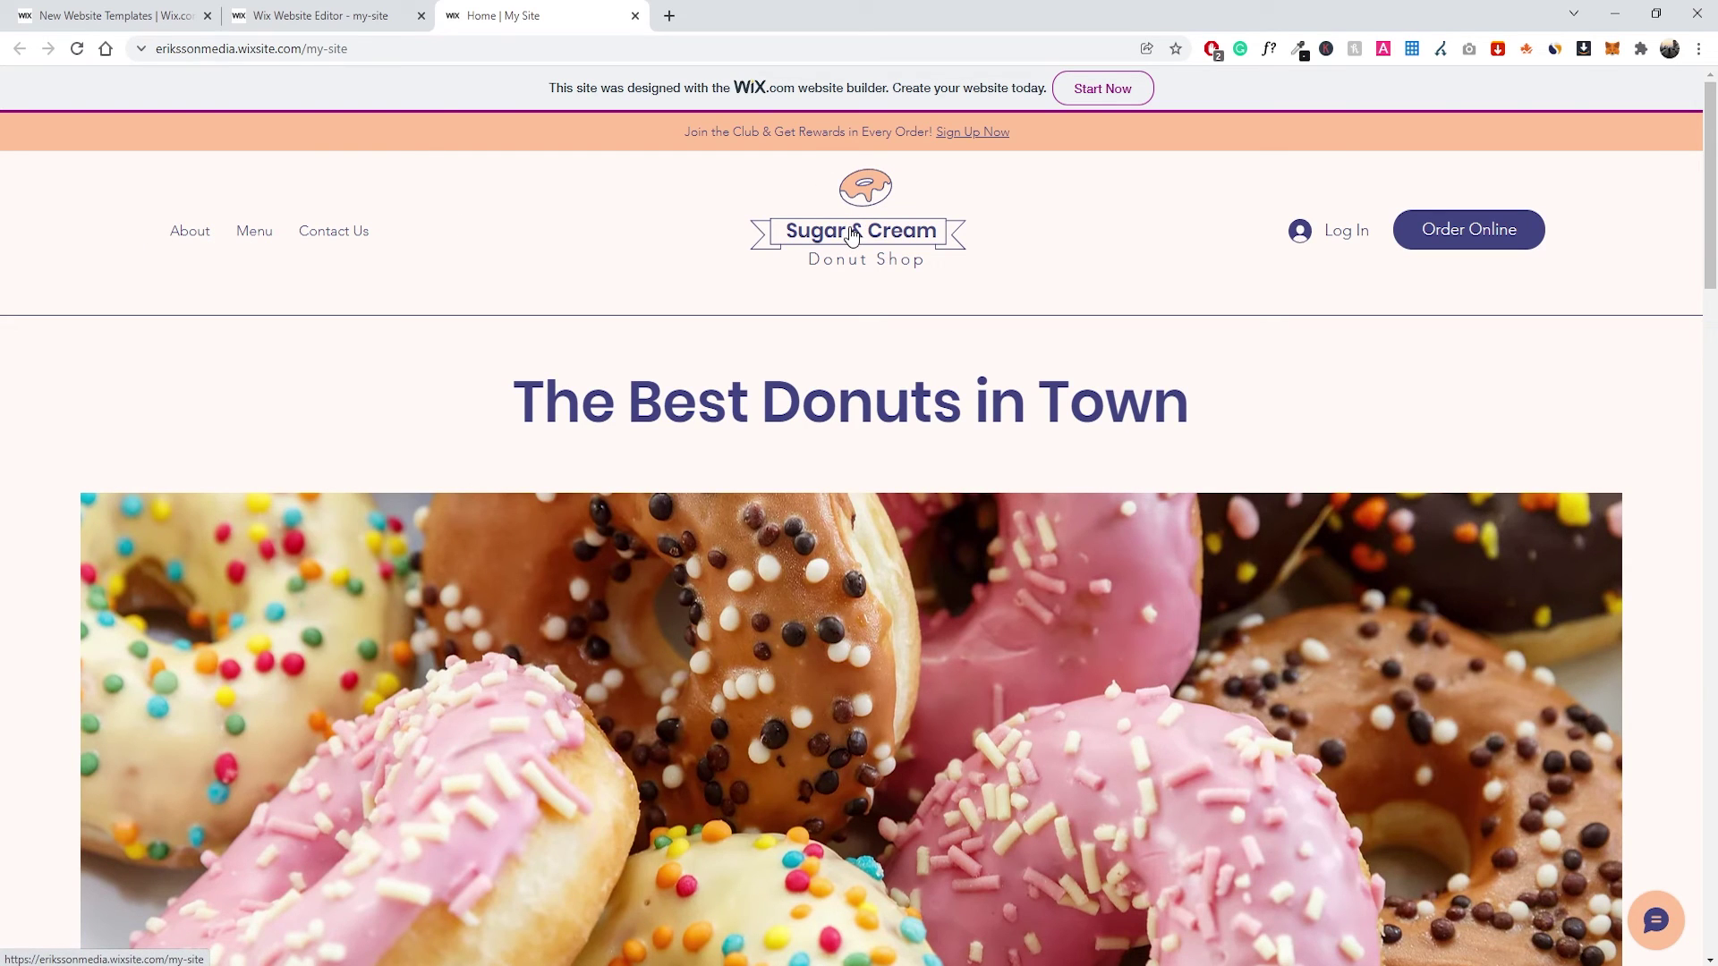
left_click(313, 12)
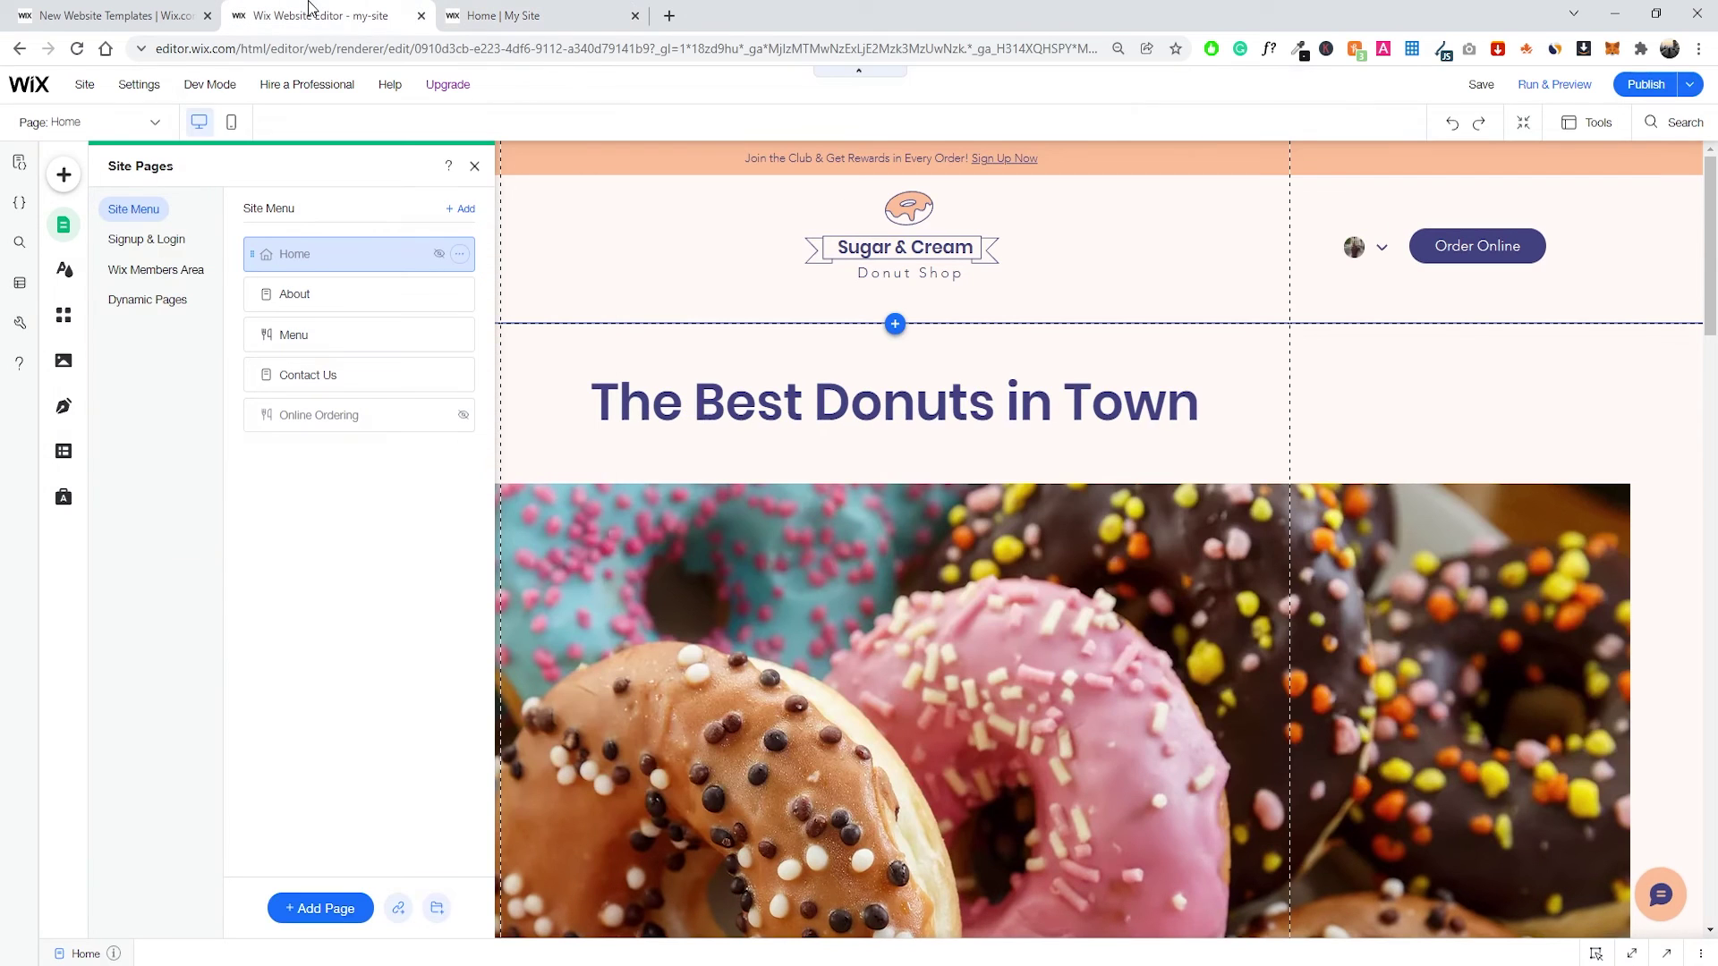
left_click(460, 255)
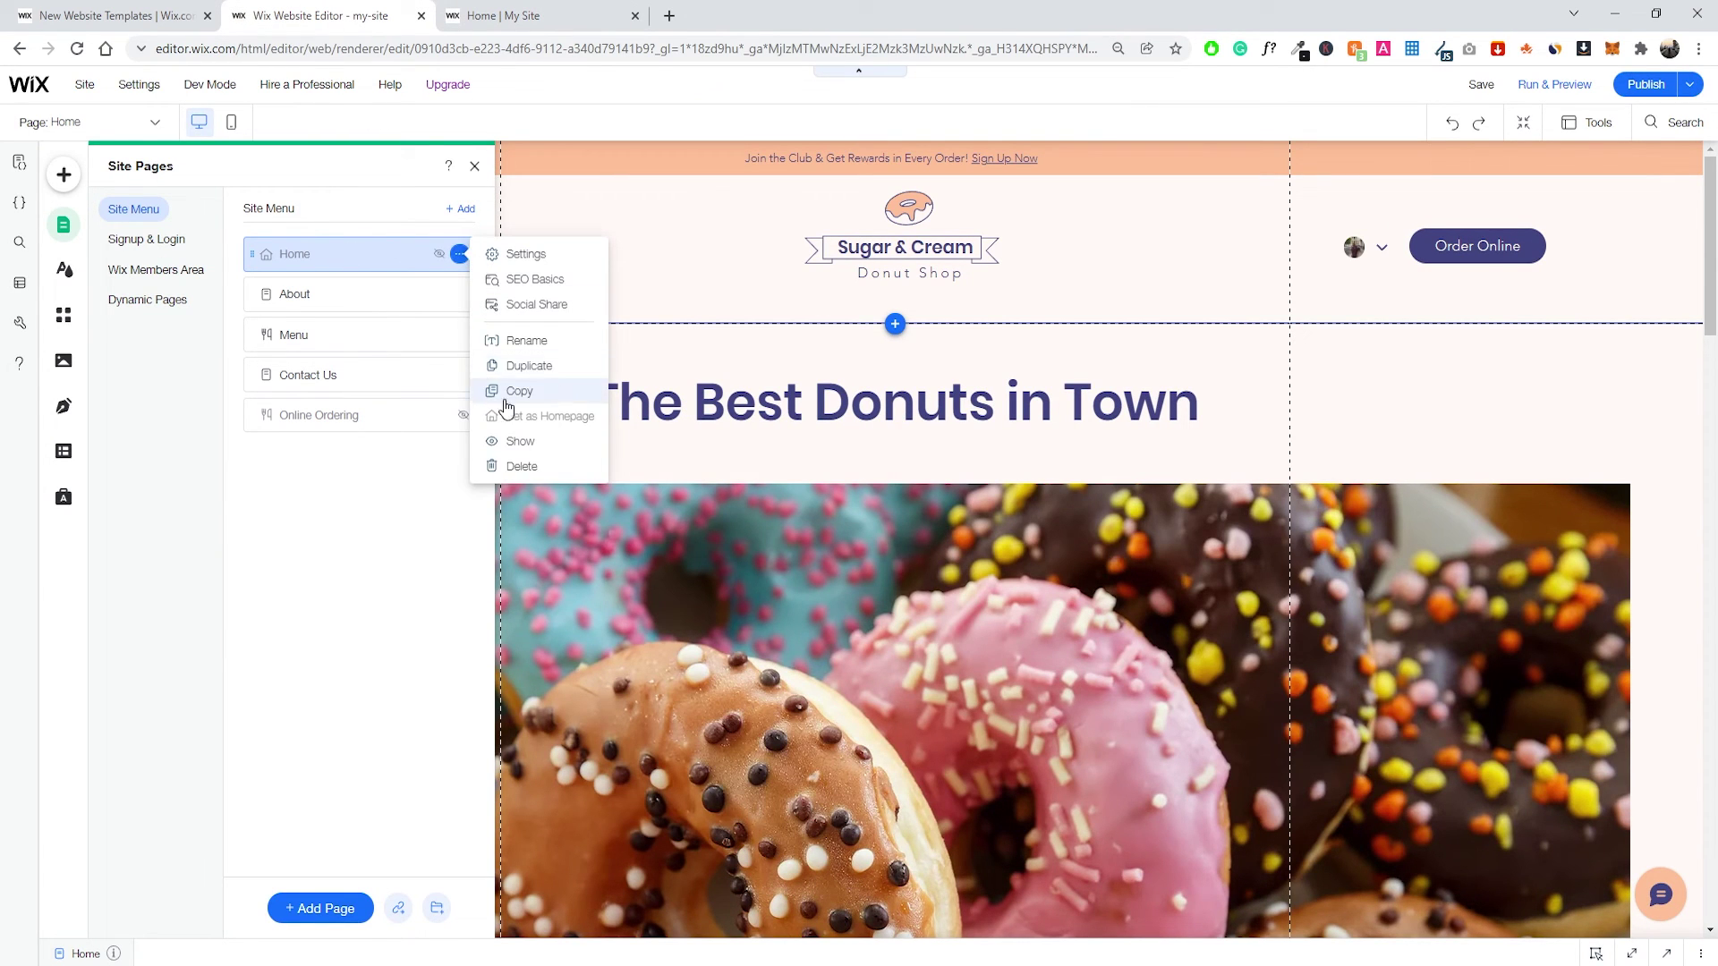
left_click(507, 445)
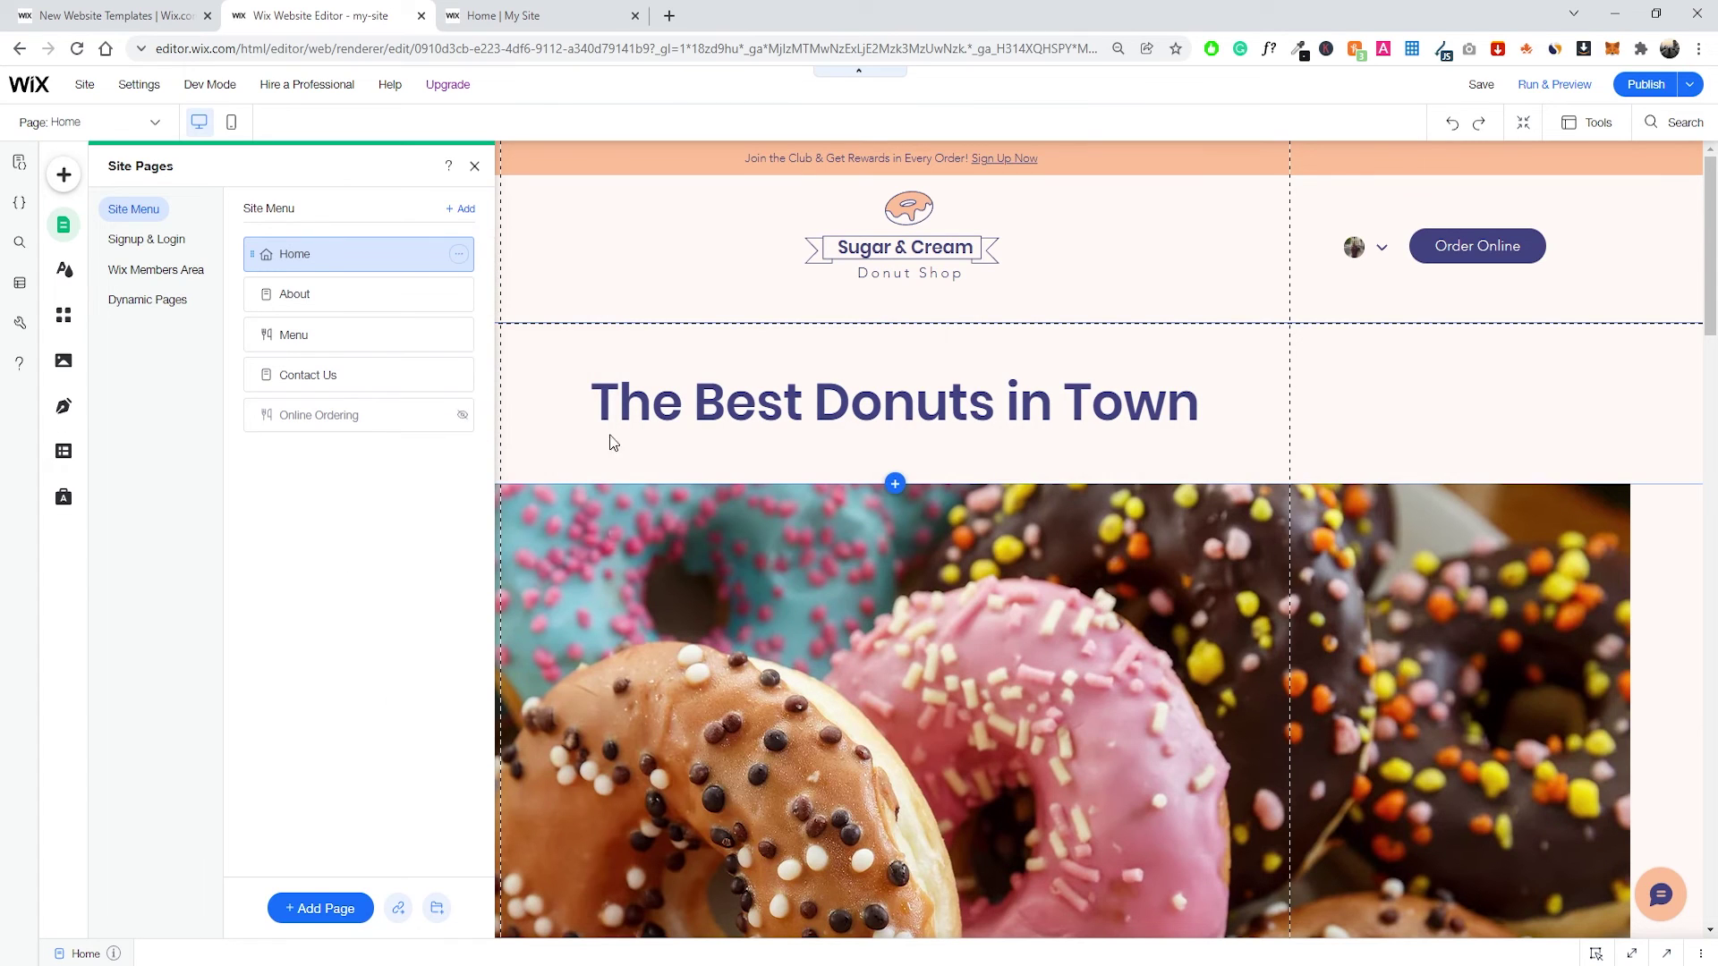
Publish the site with the updated menu and reload the live site to check its header navigation.
left_click(1624, 87)
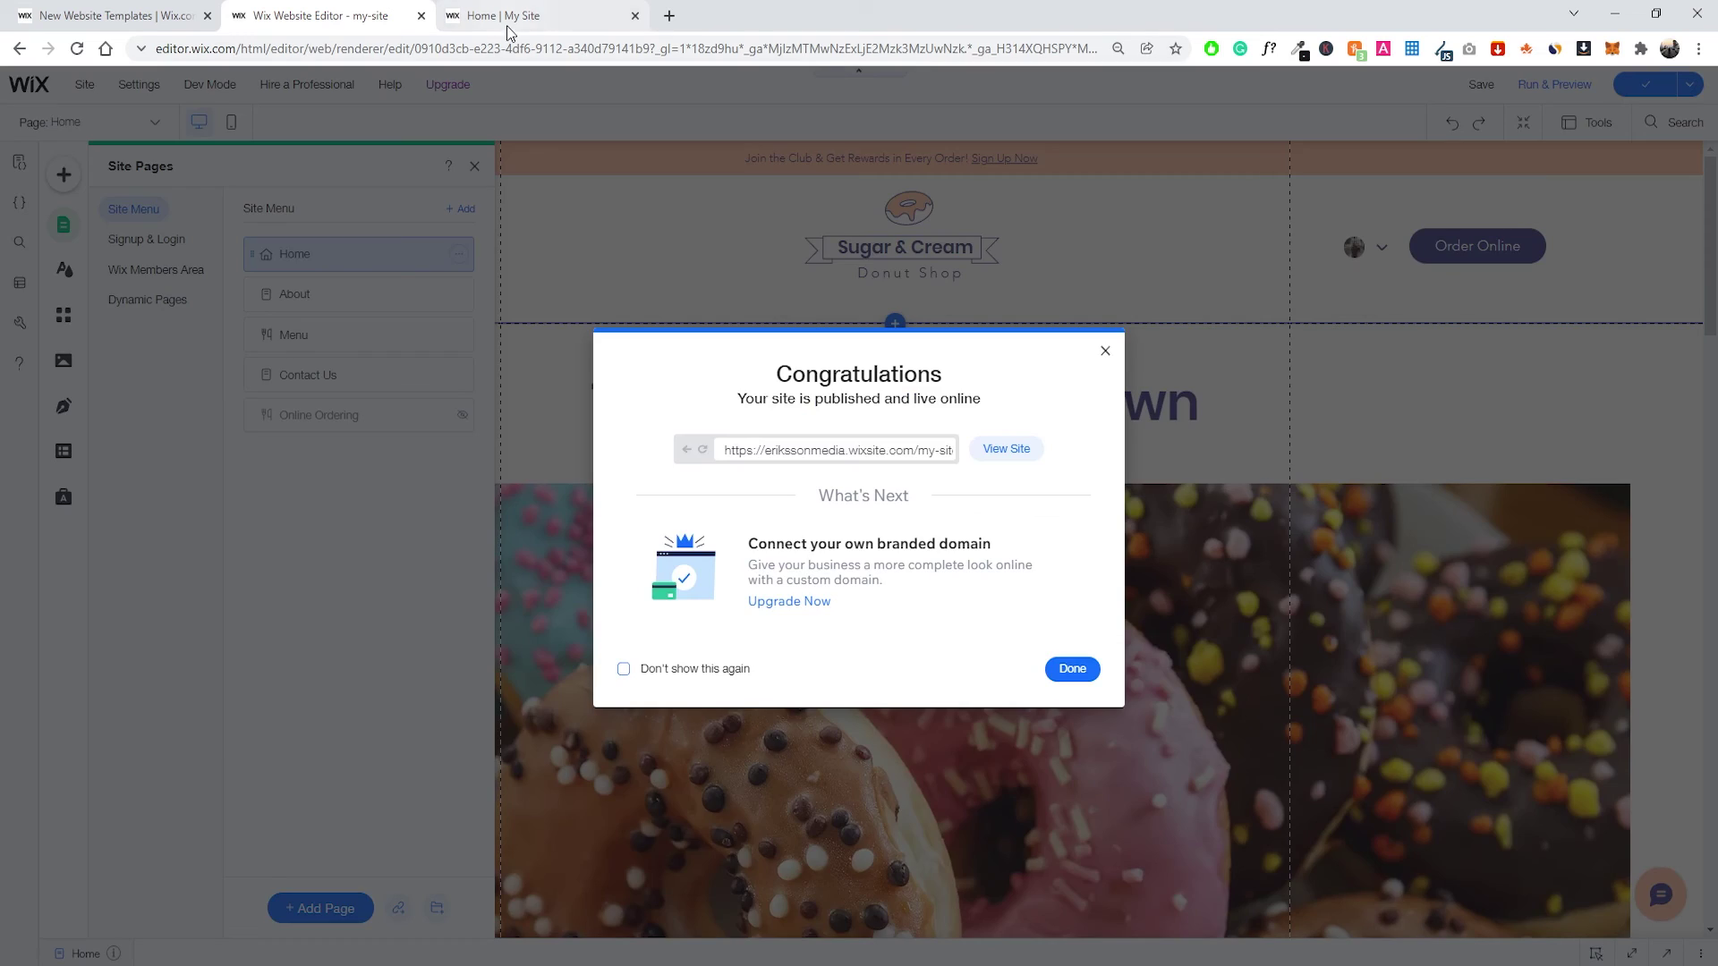
left_click(530, 17)
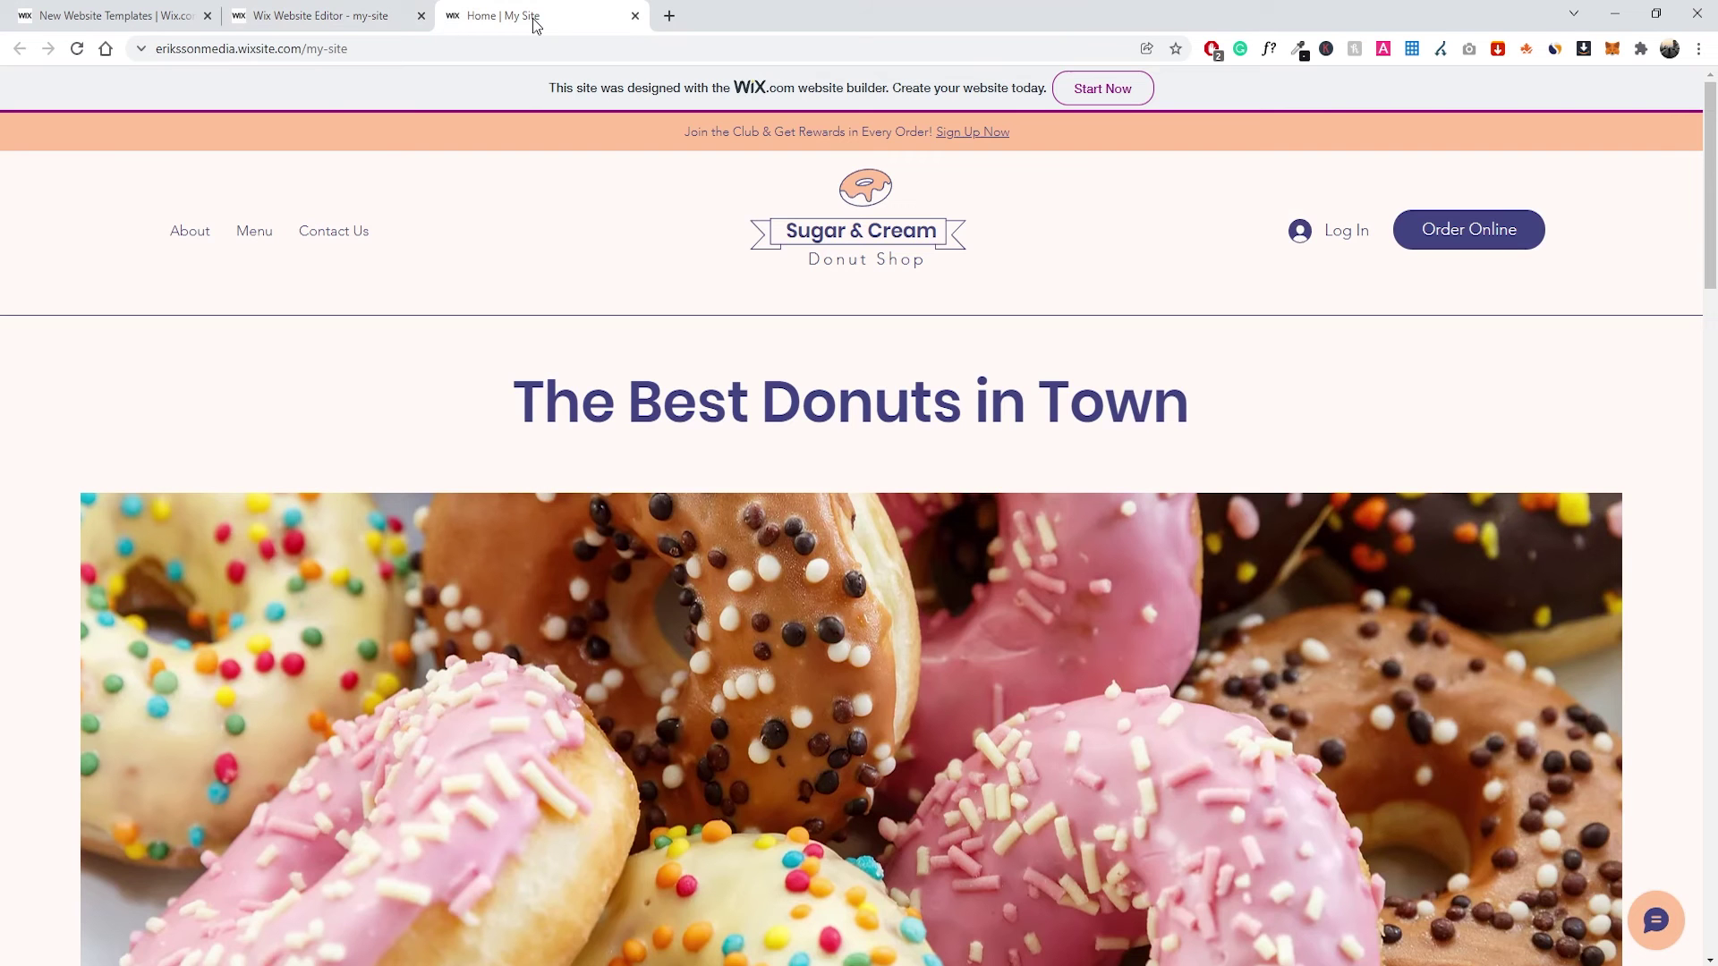
left_click(77, 48)
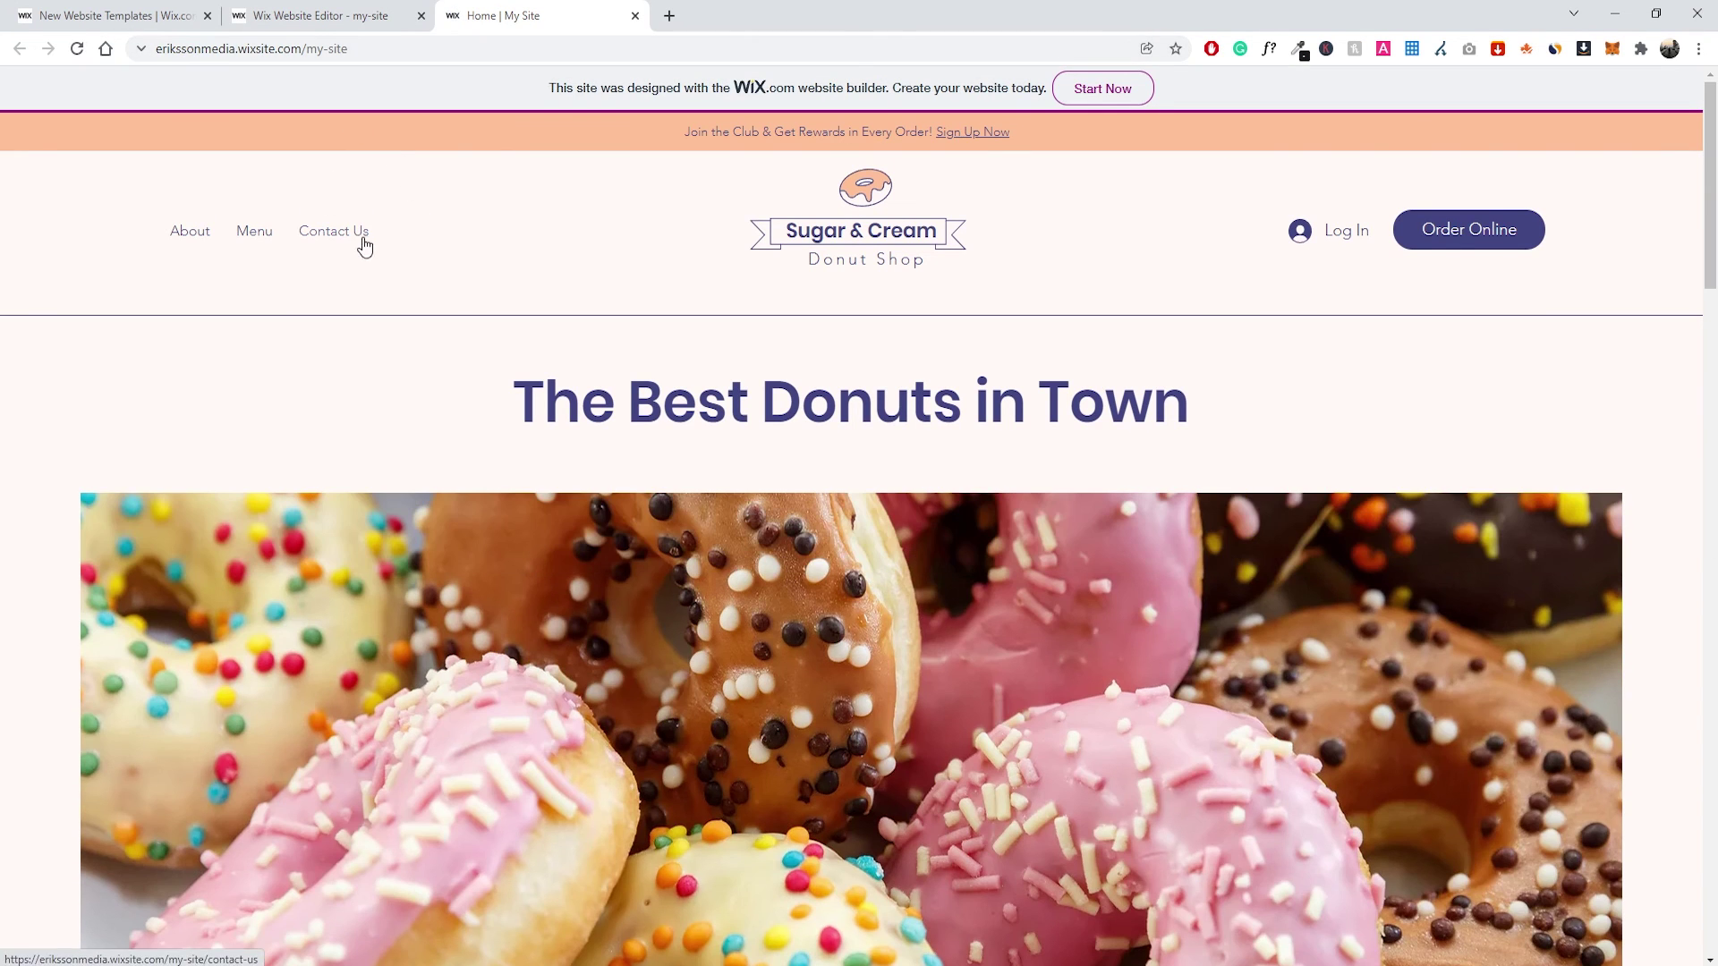
left_click(77, 48)
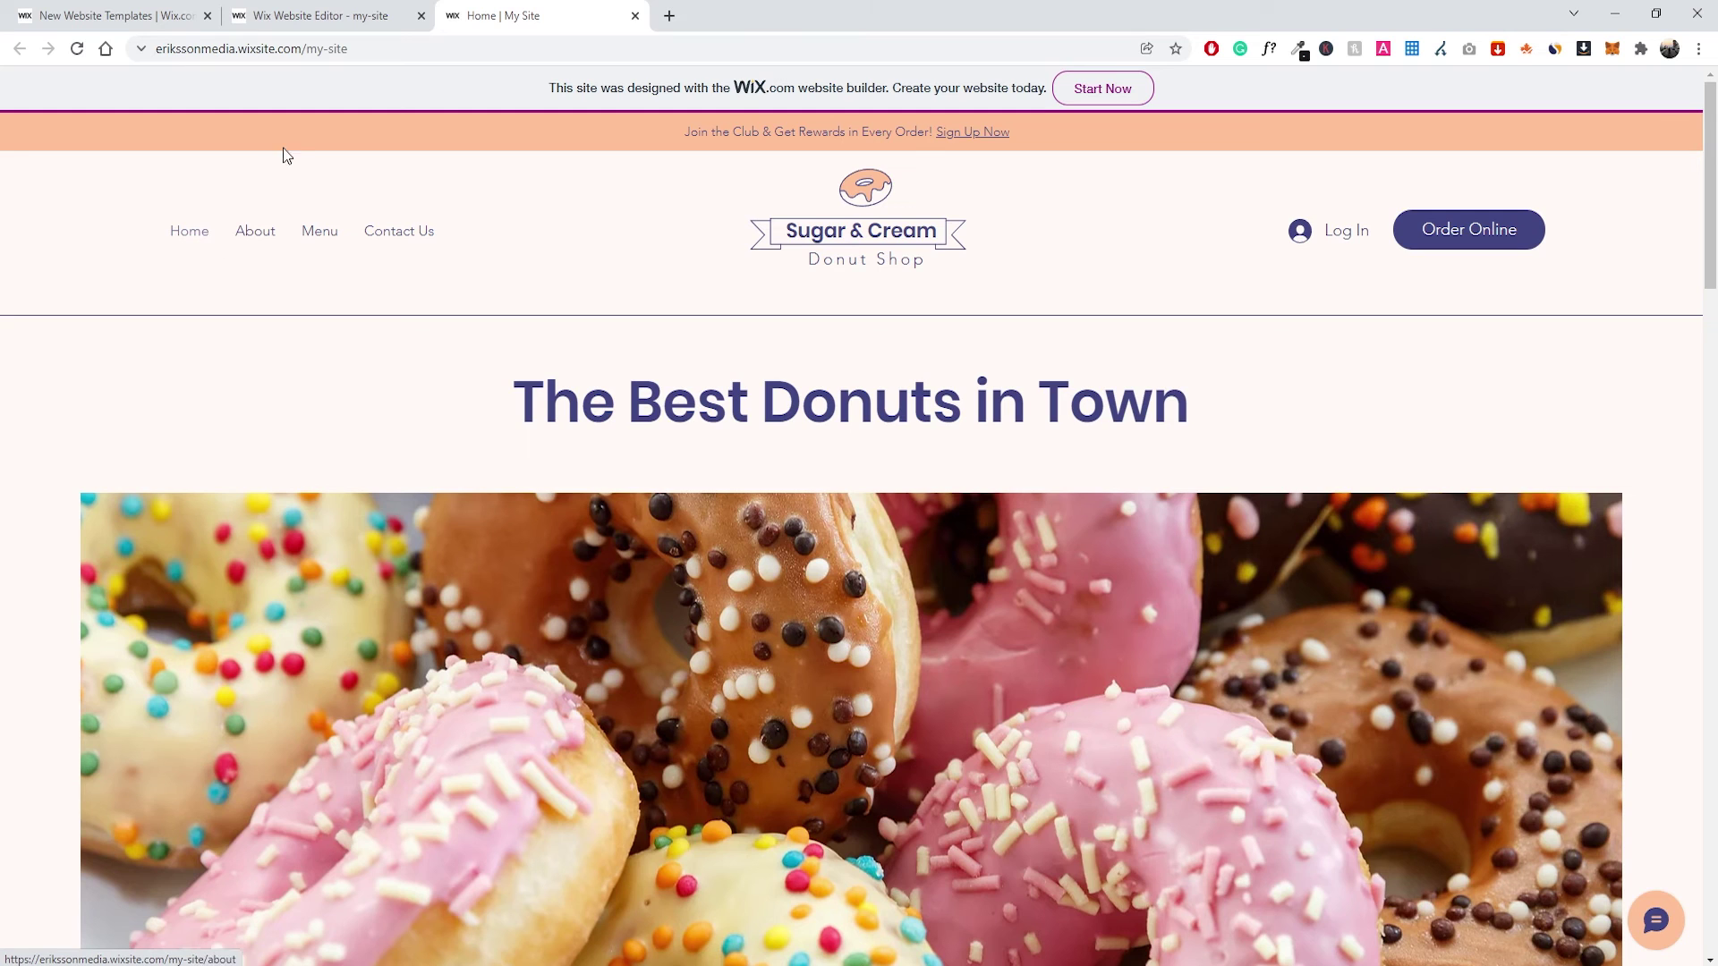
Return to the site editor, dismiss the publish confirmation, and hide the Home page from the site menu.
left_click(315, 16)
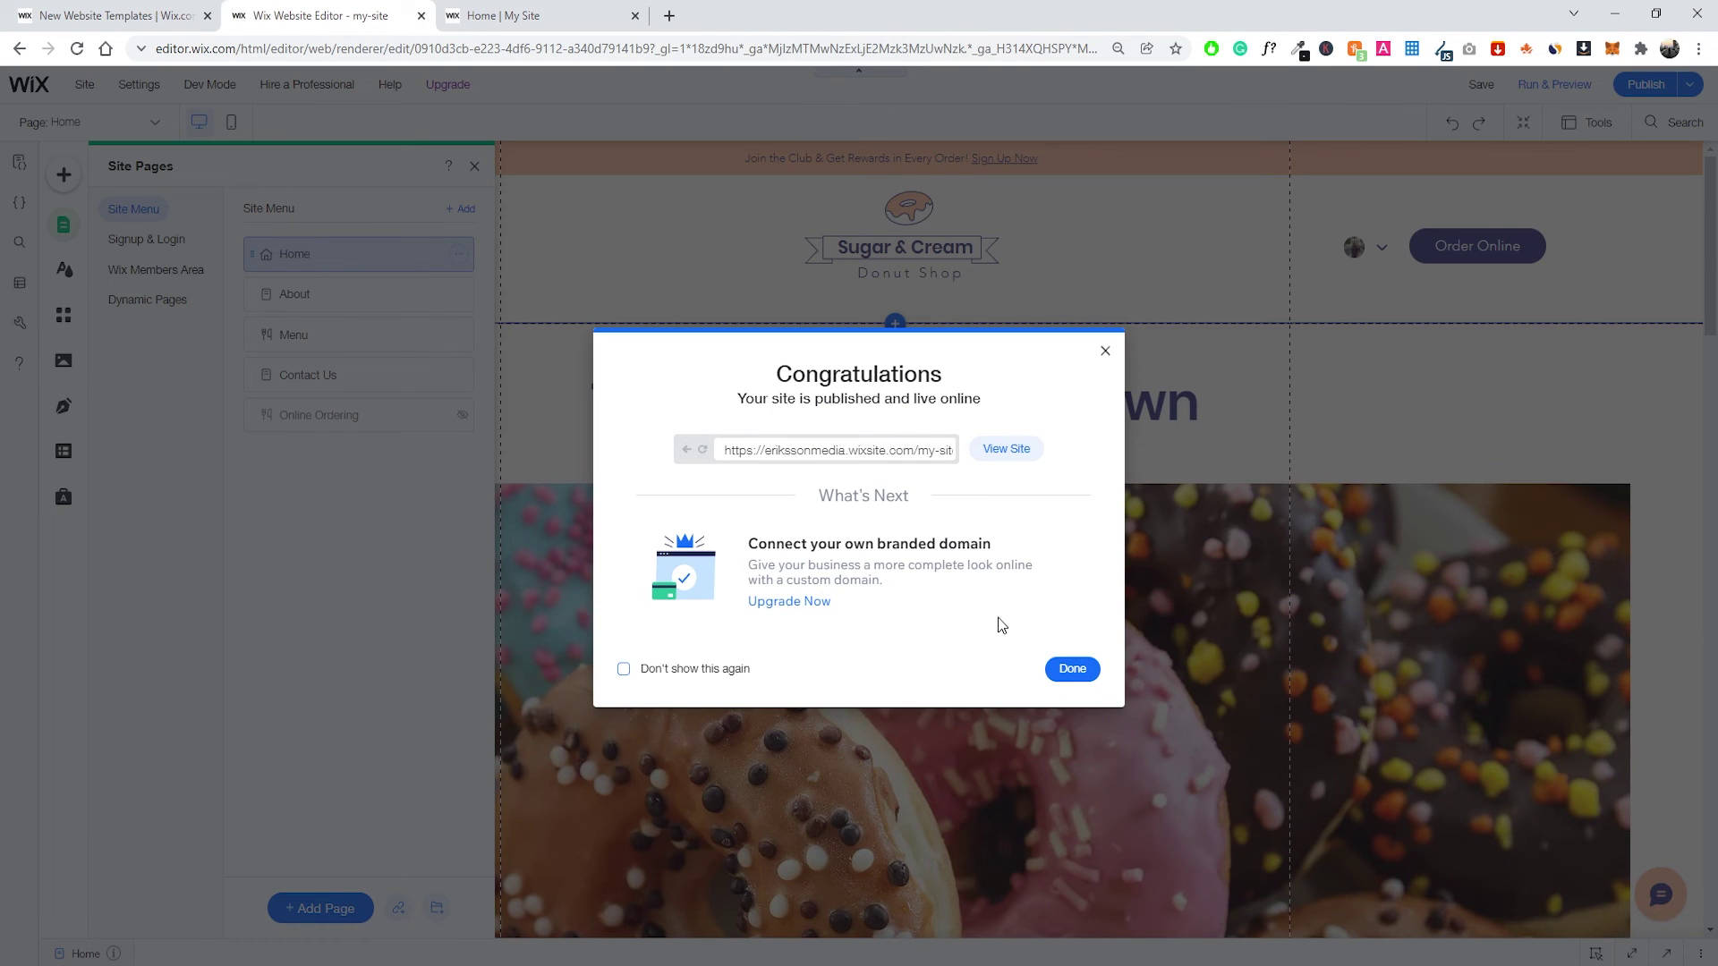
left_click(1072, 669)
left_click(459, 256)
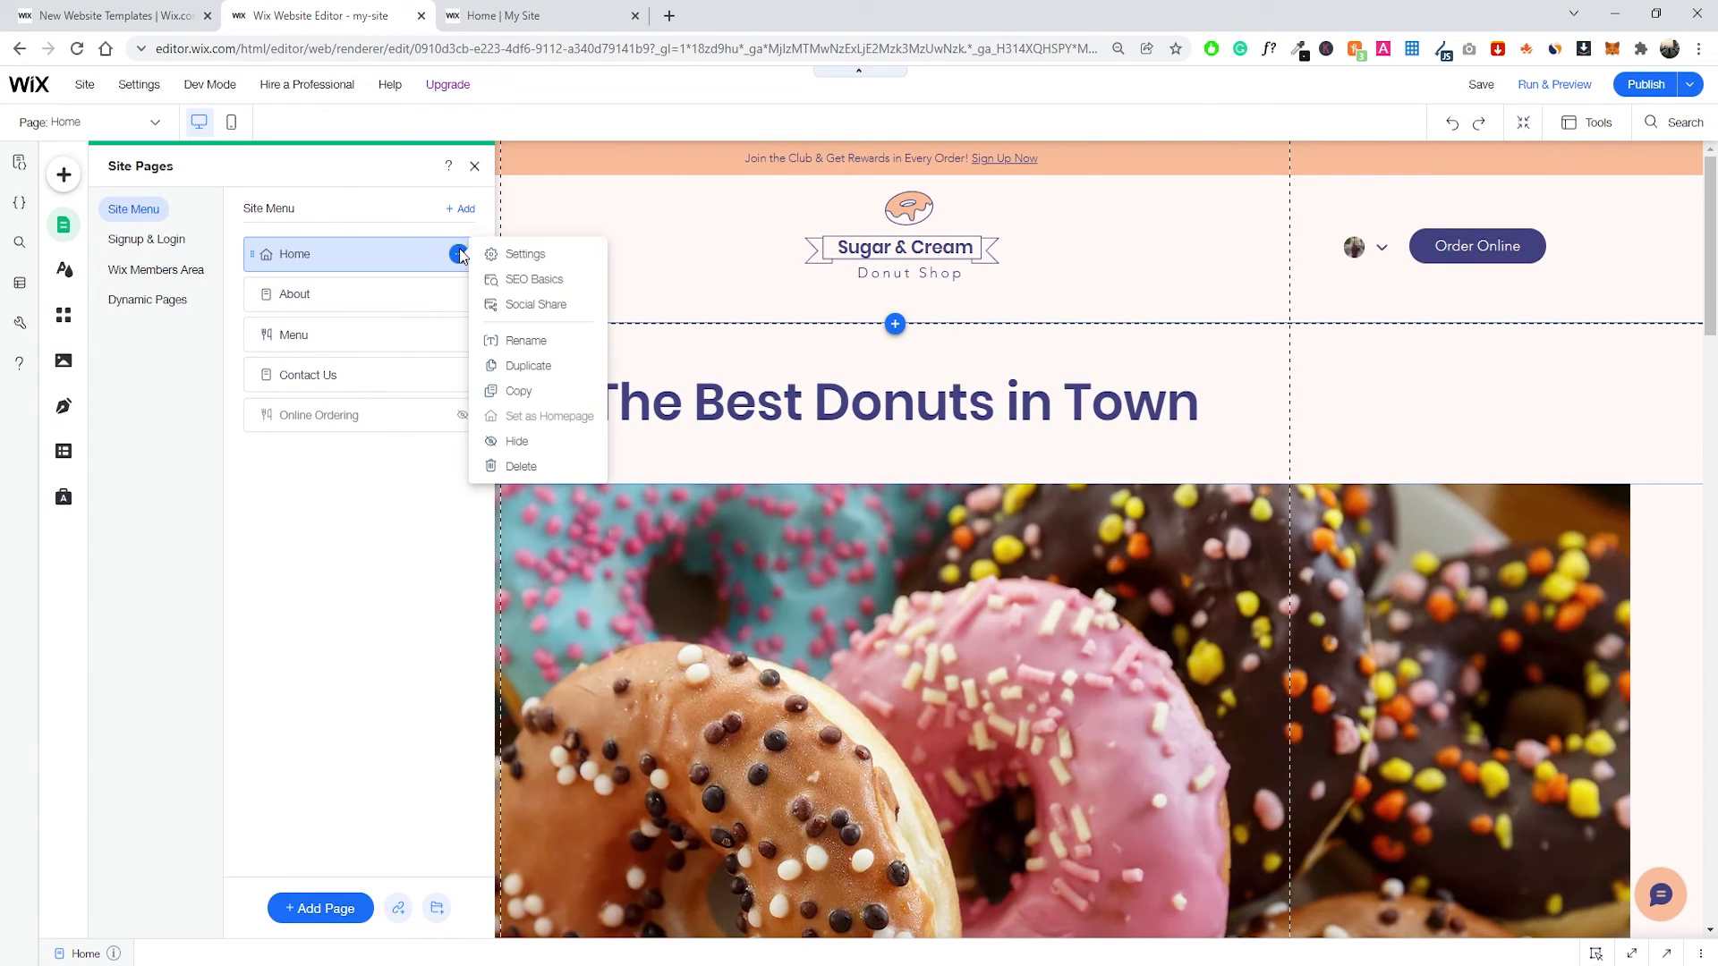
left_click(516, 441)
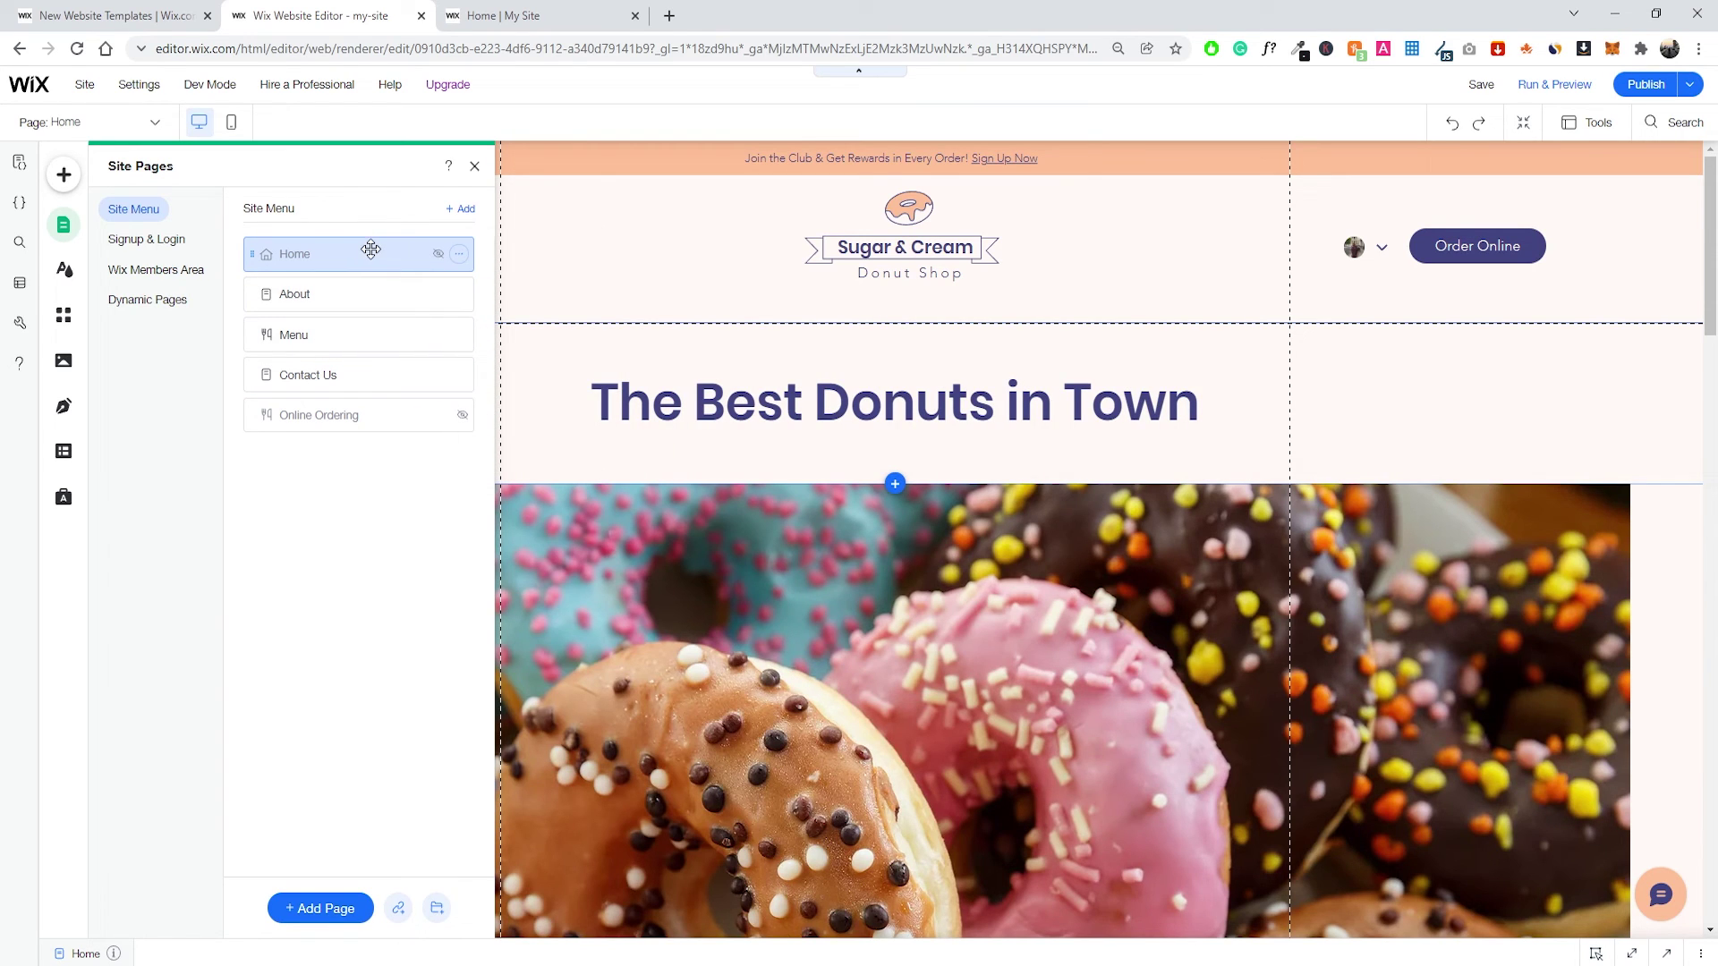
Compare the live site's navigation with the Home page's options in the editor's page list.
left_click(507, 17)
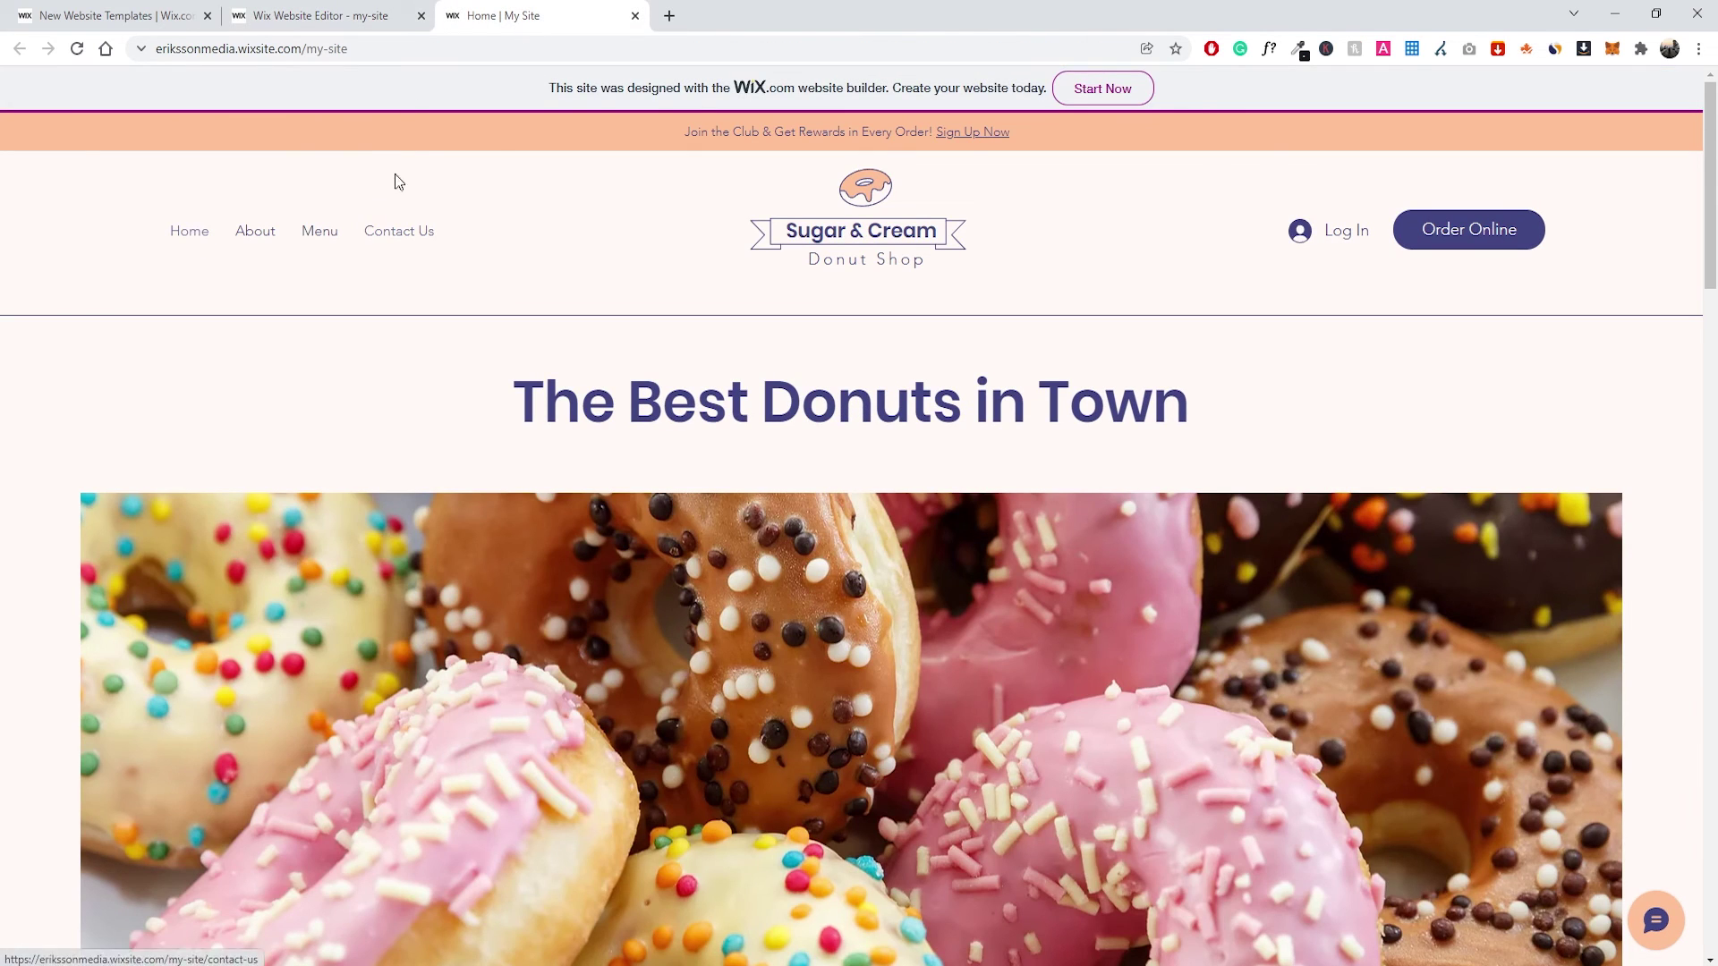
left_click(358, 15)
left_click(459, 253)
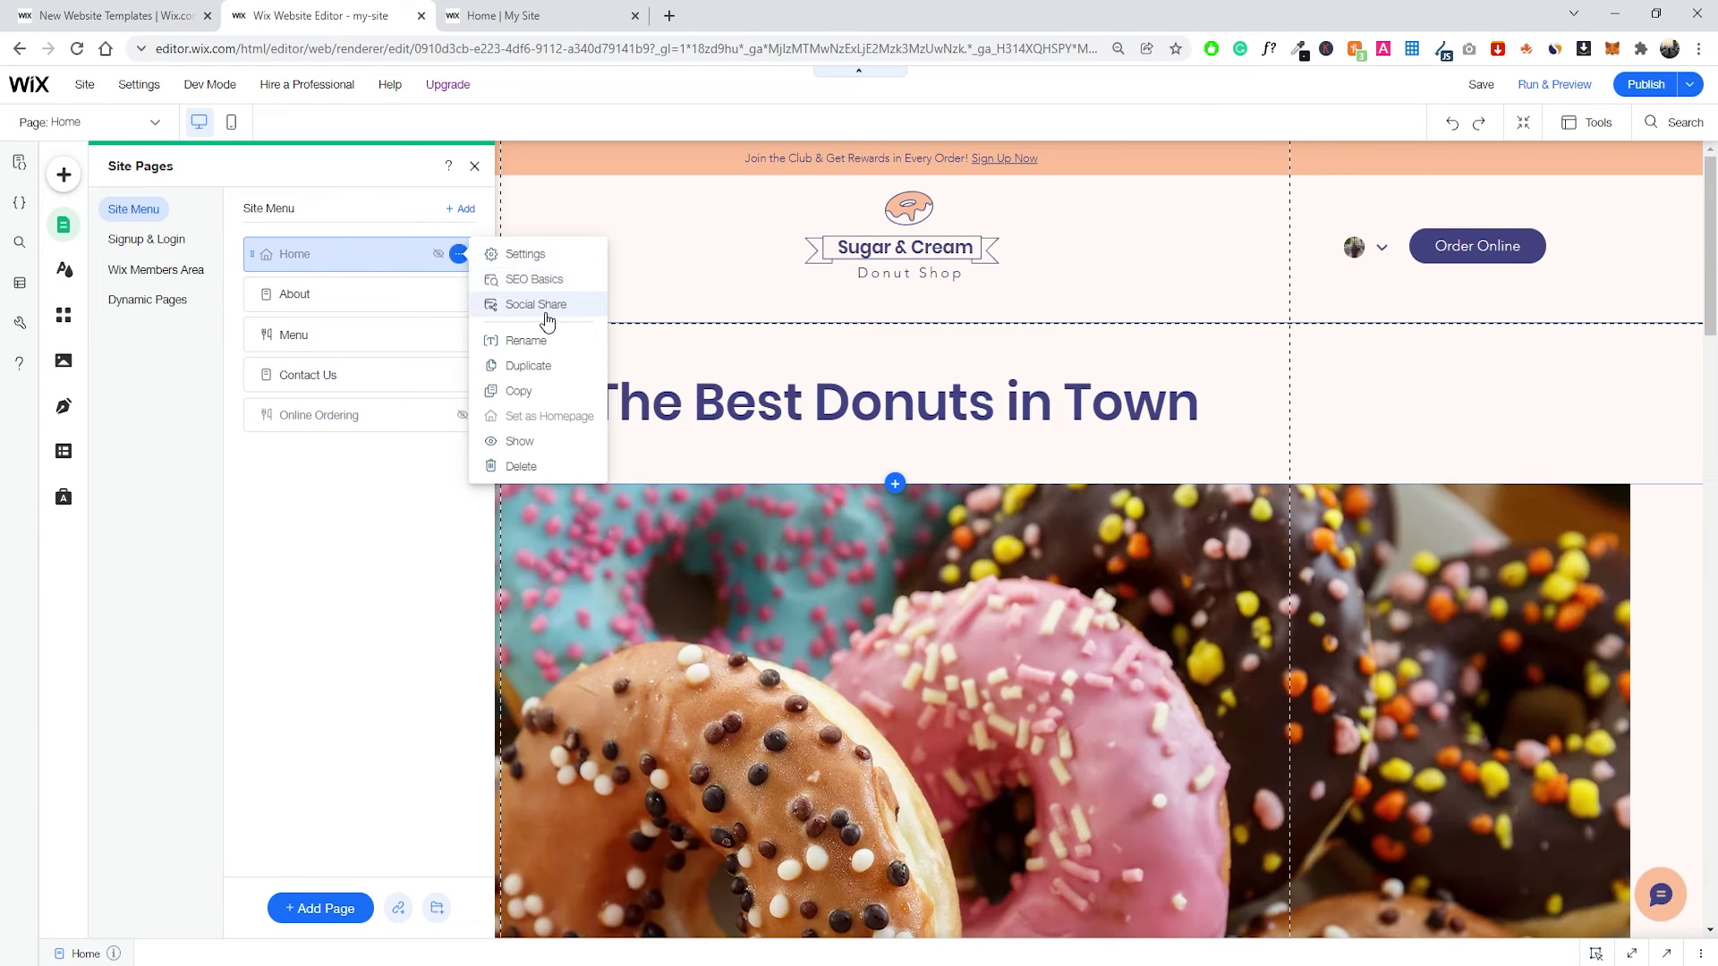
left_click(514, 15)
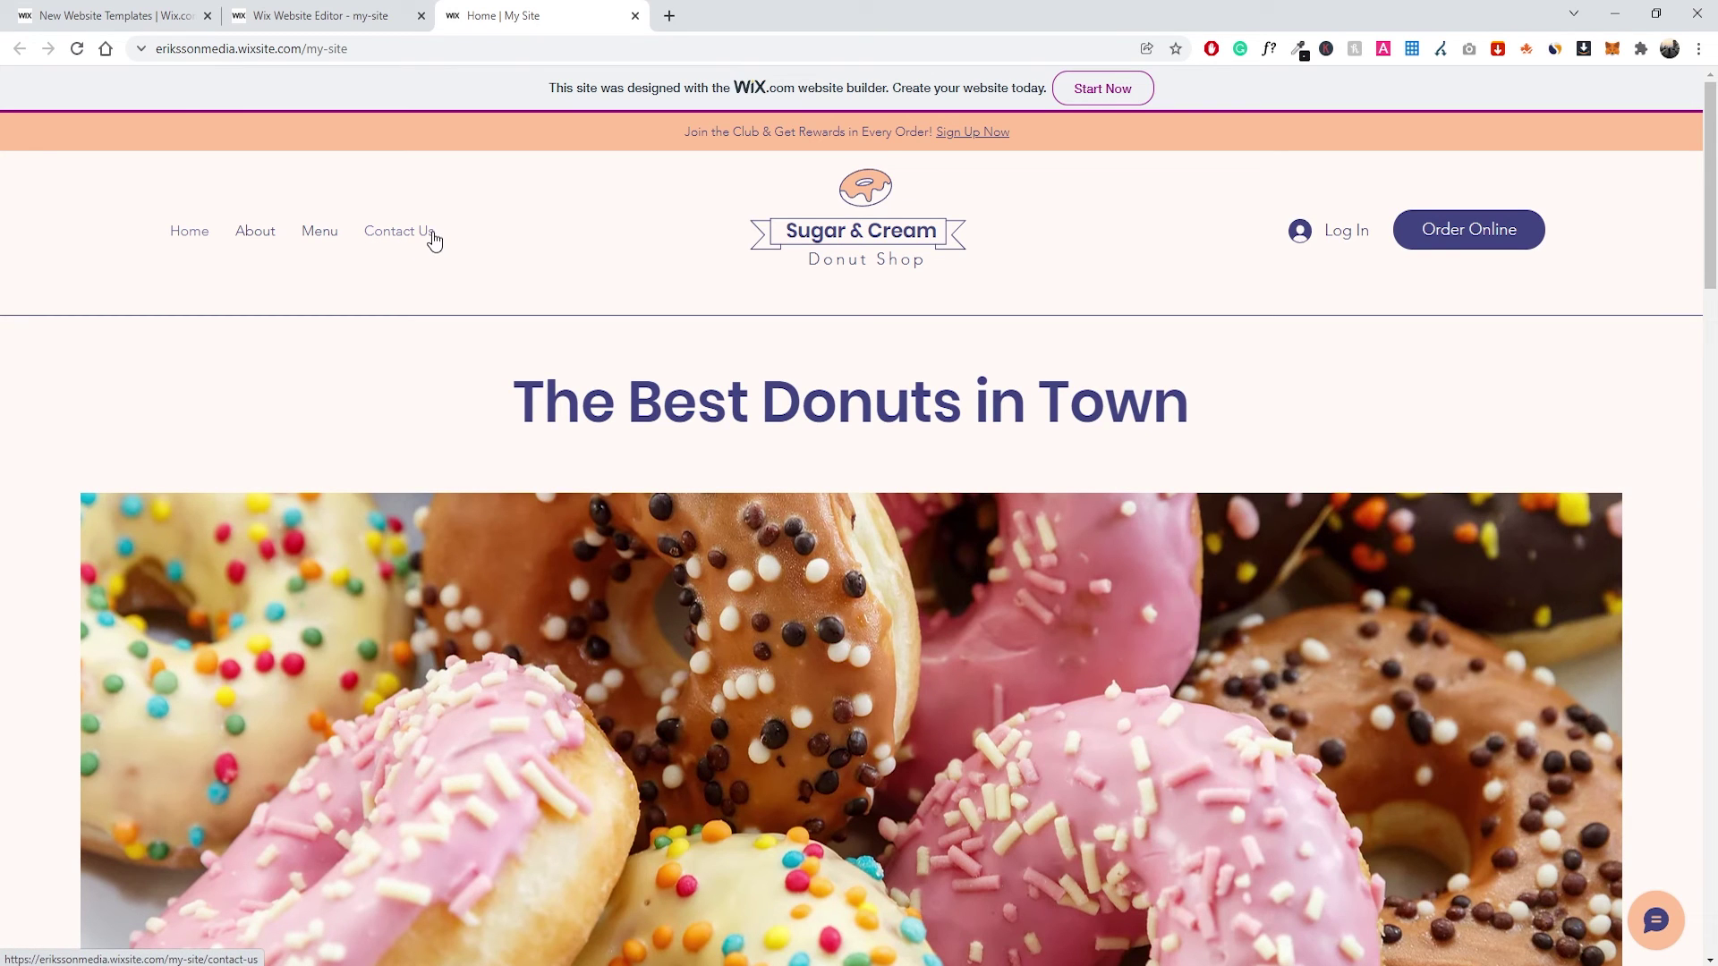
left_click(356, 11)
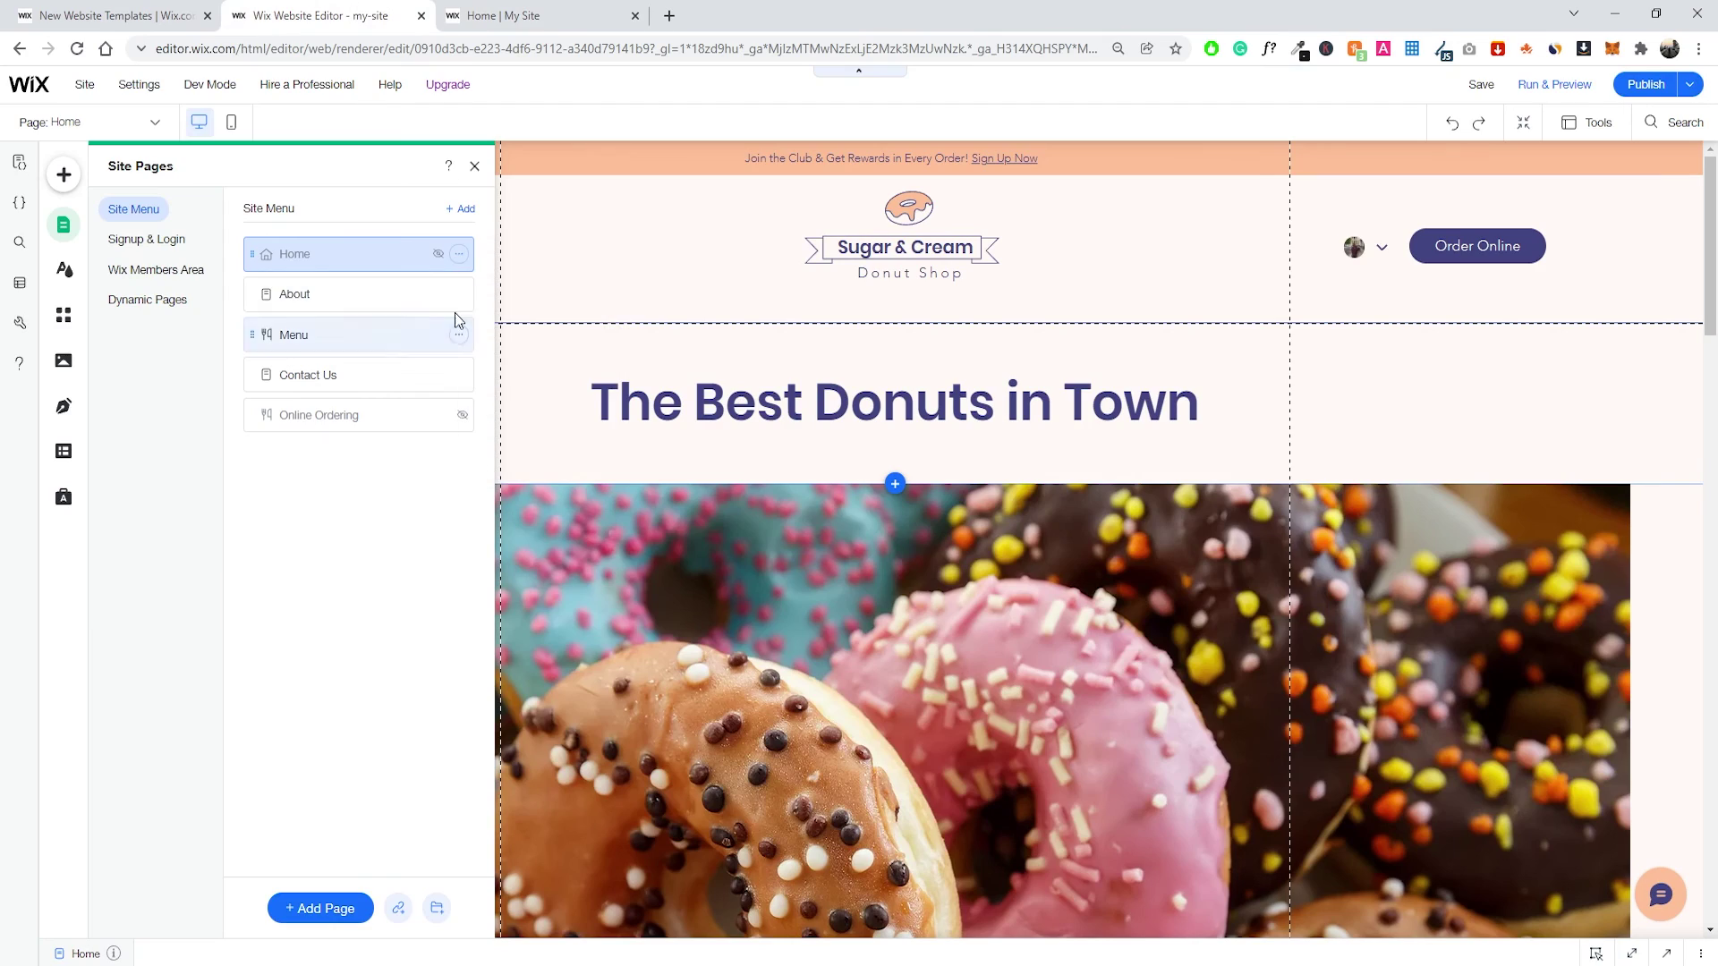
left_click(459, 254)
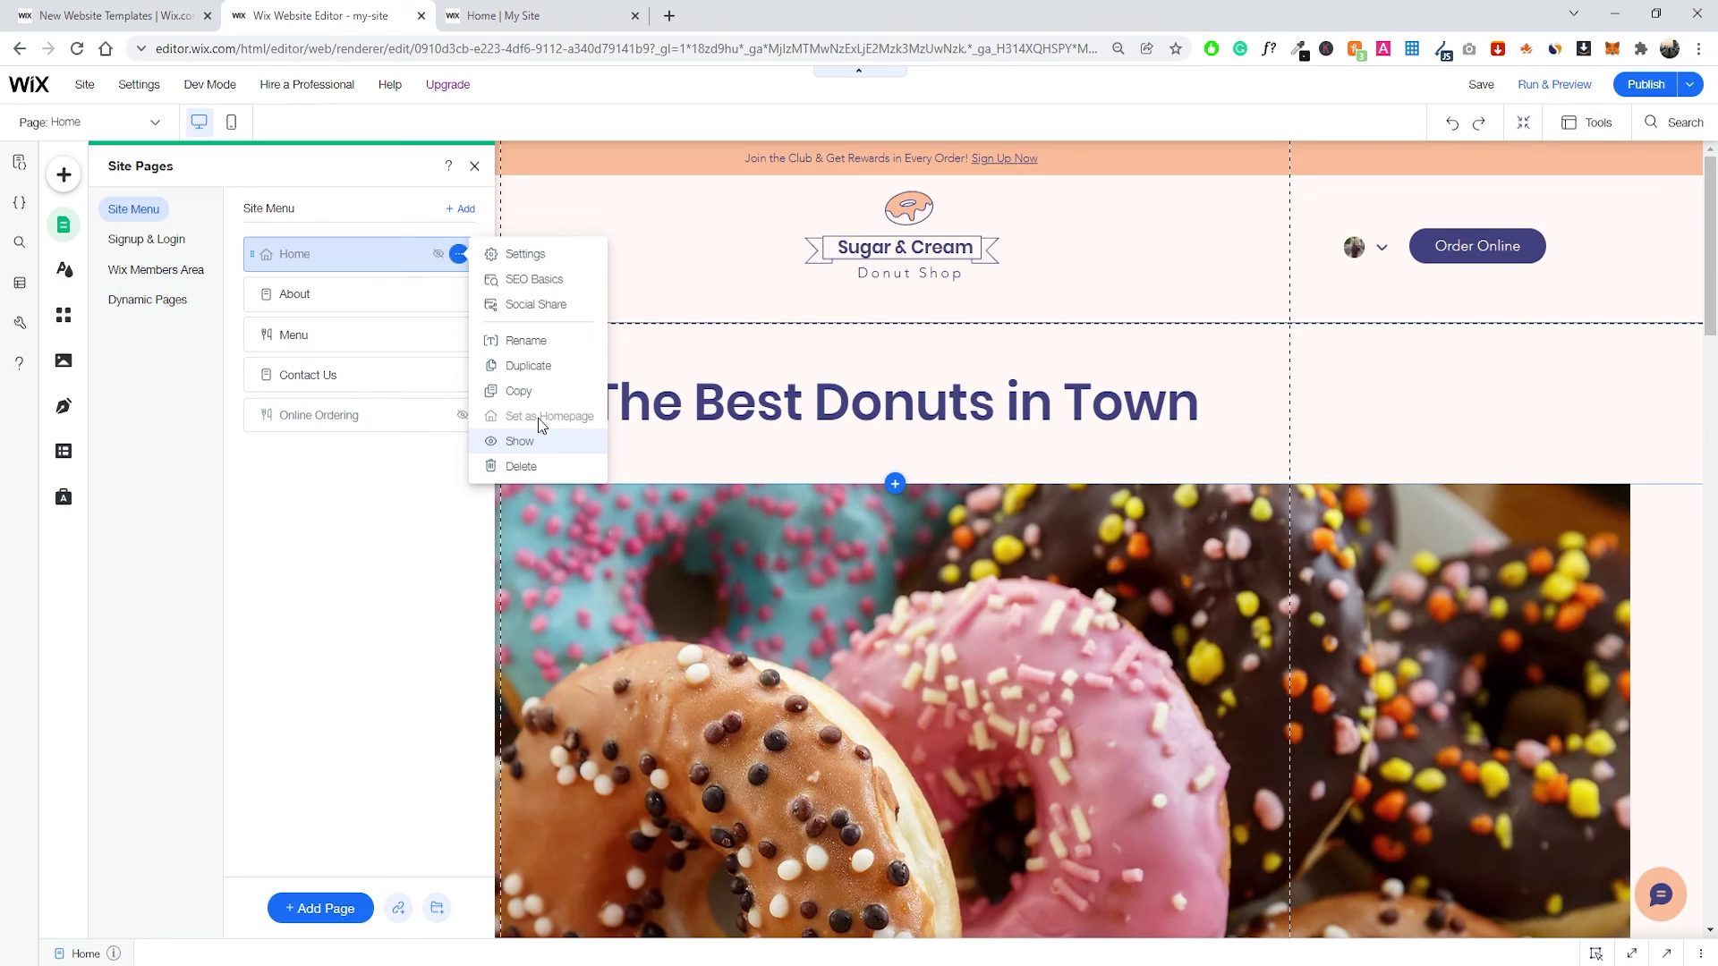
left_click(374, 508)
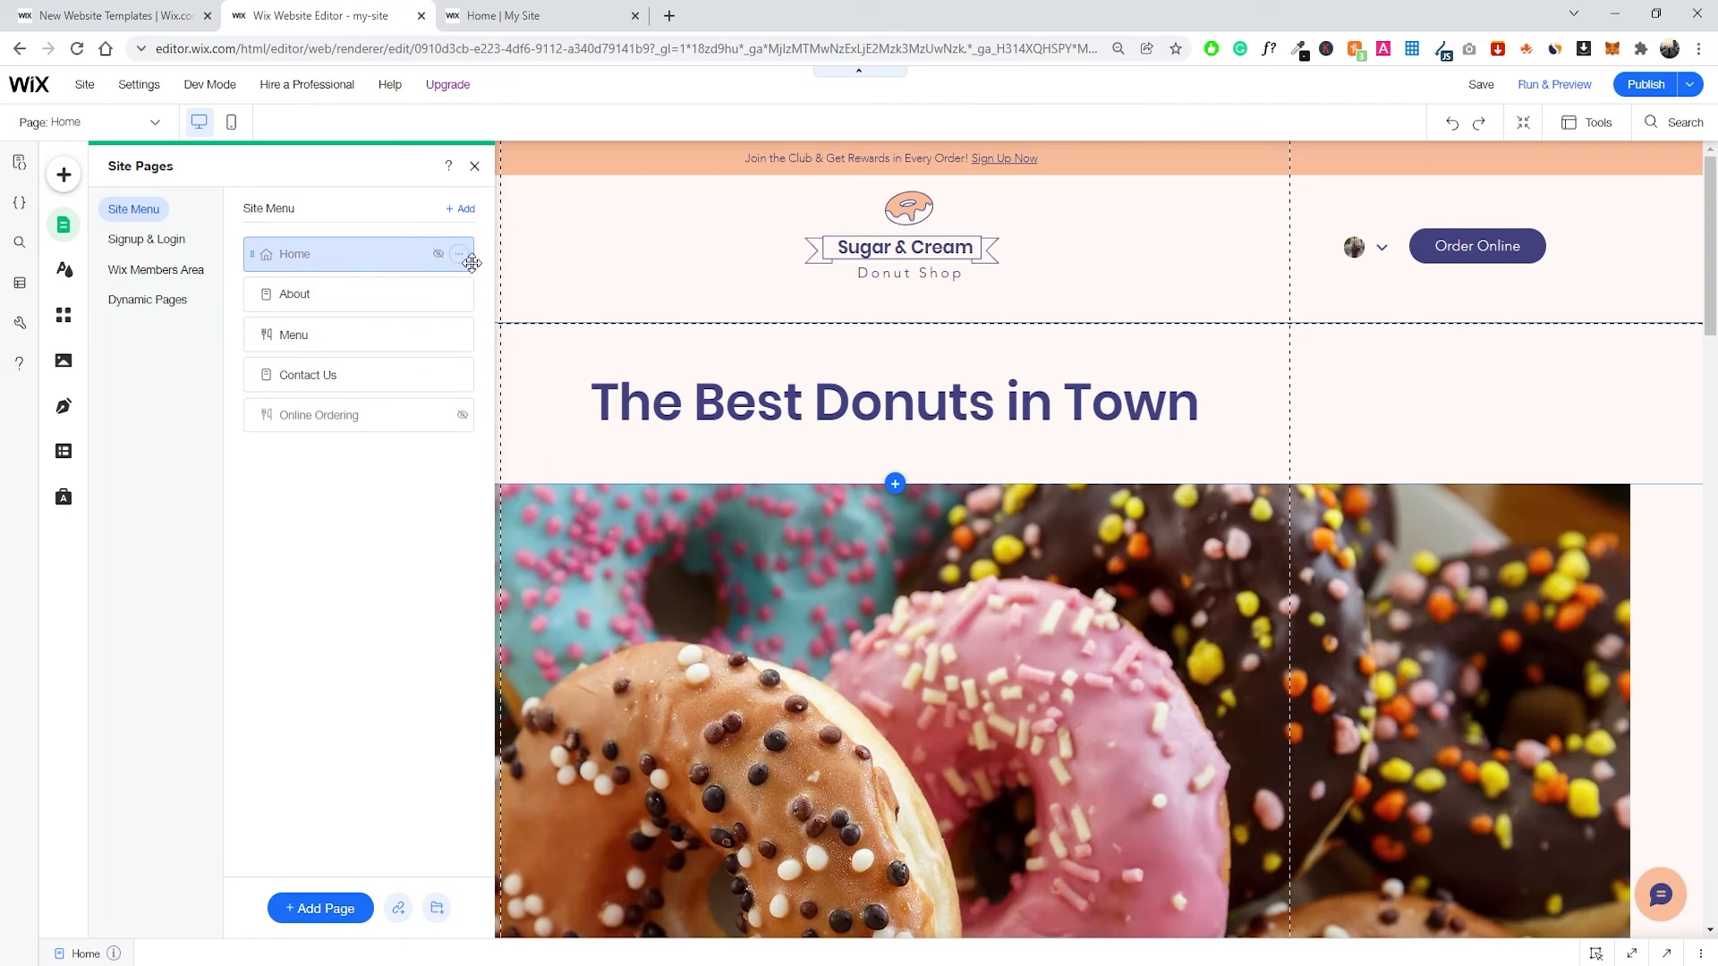
Close the page list, open the Wix premium plan comparison, and examine the Business & eCommerce Plans.
left_click(475, 169)
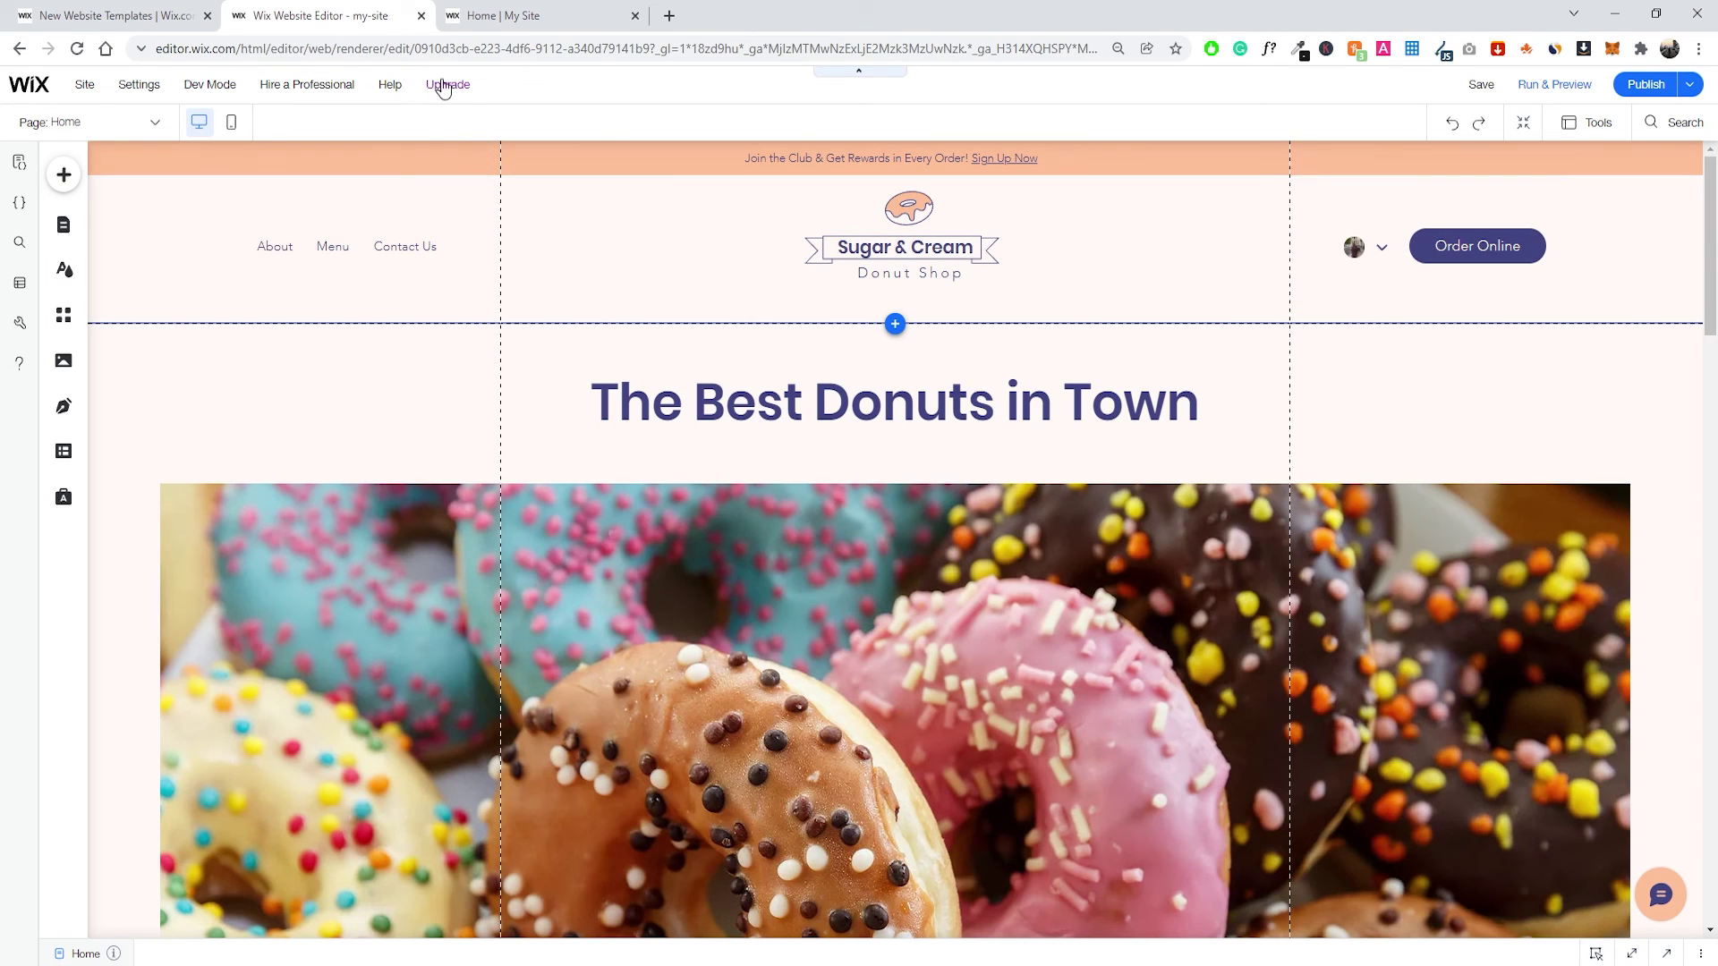
mouse_move(444, 89)
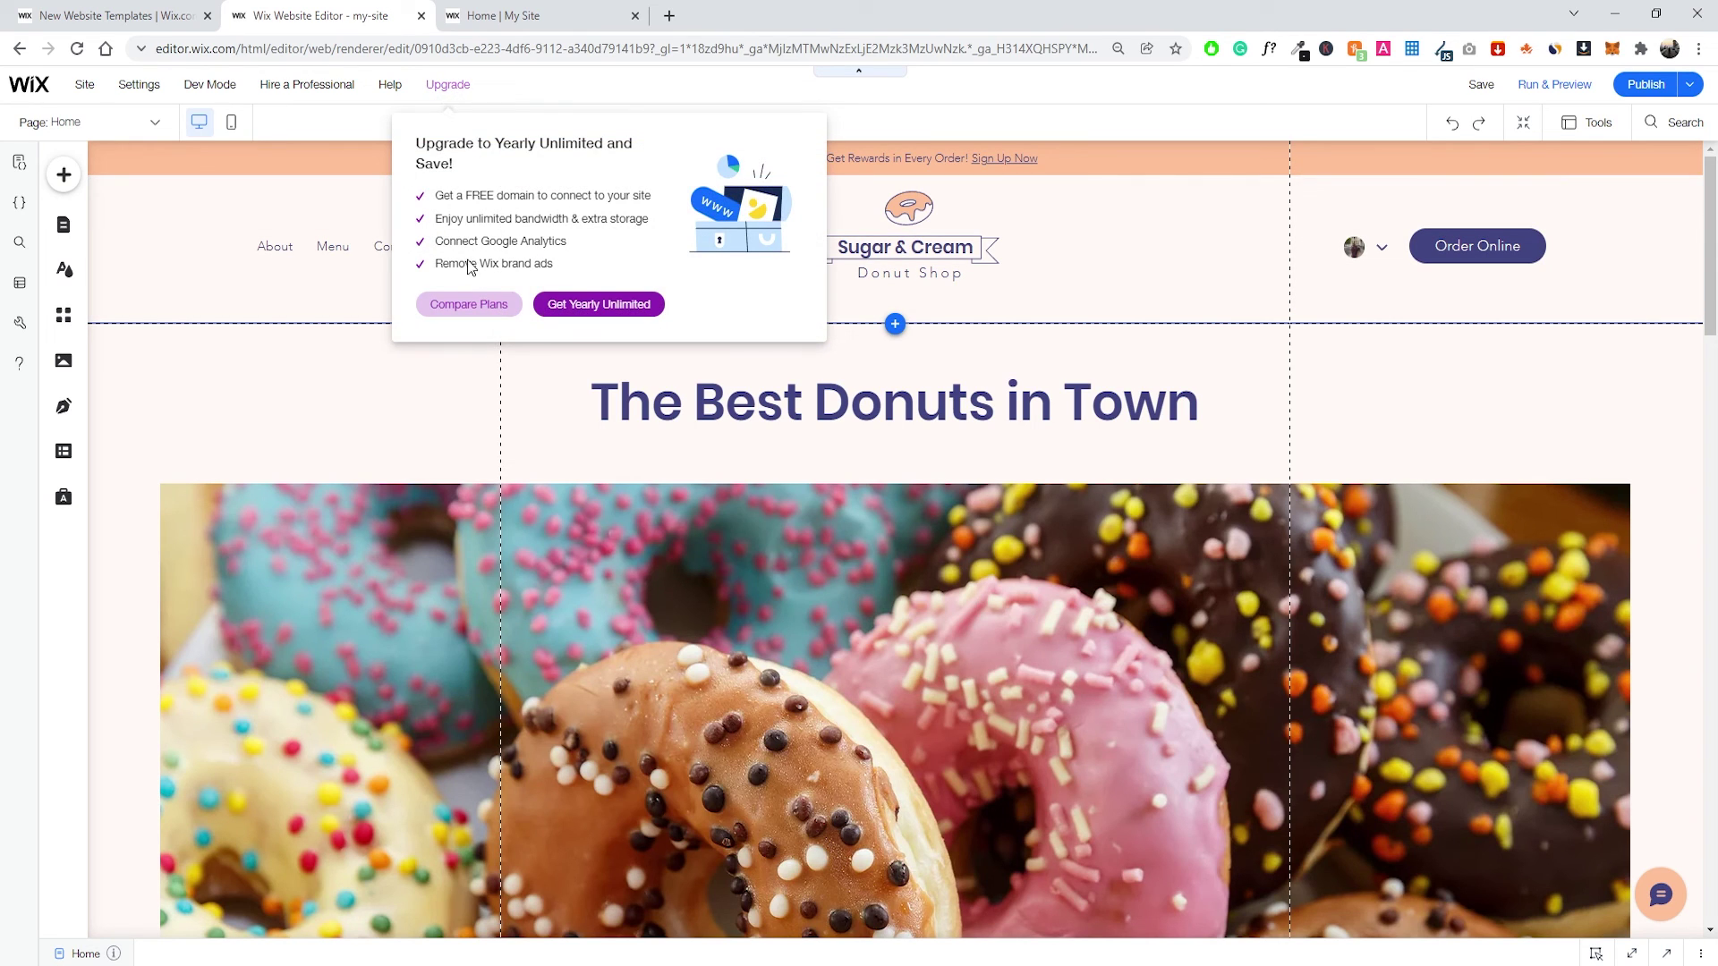
left_click(468, 304)
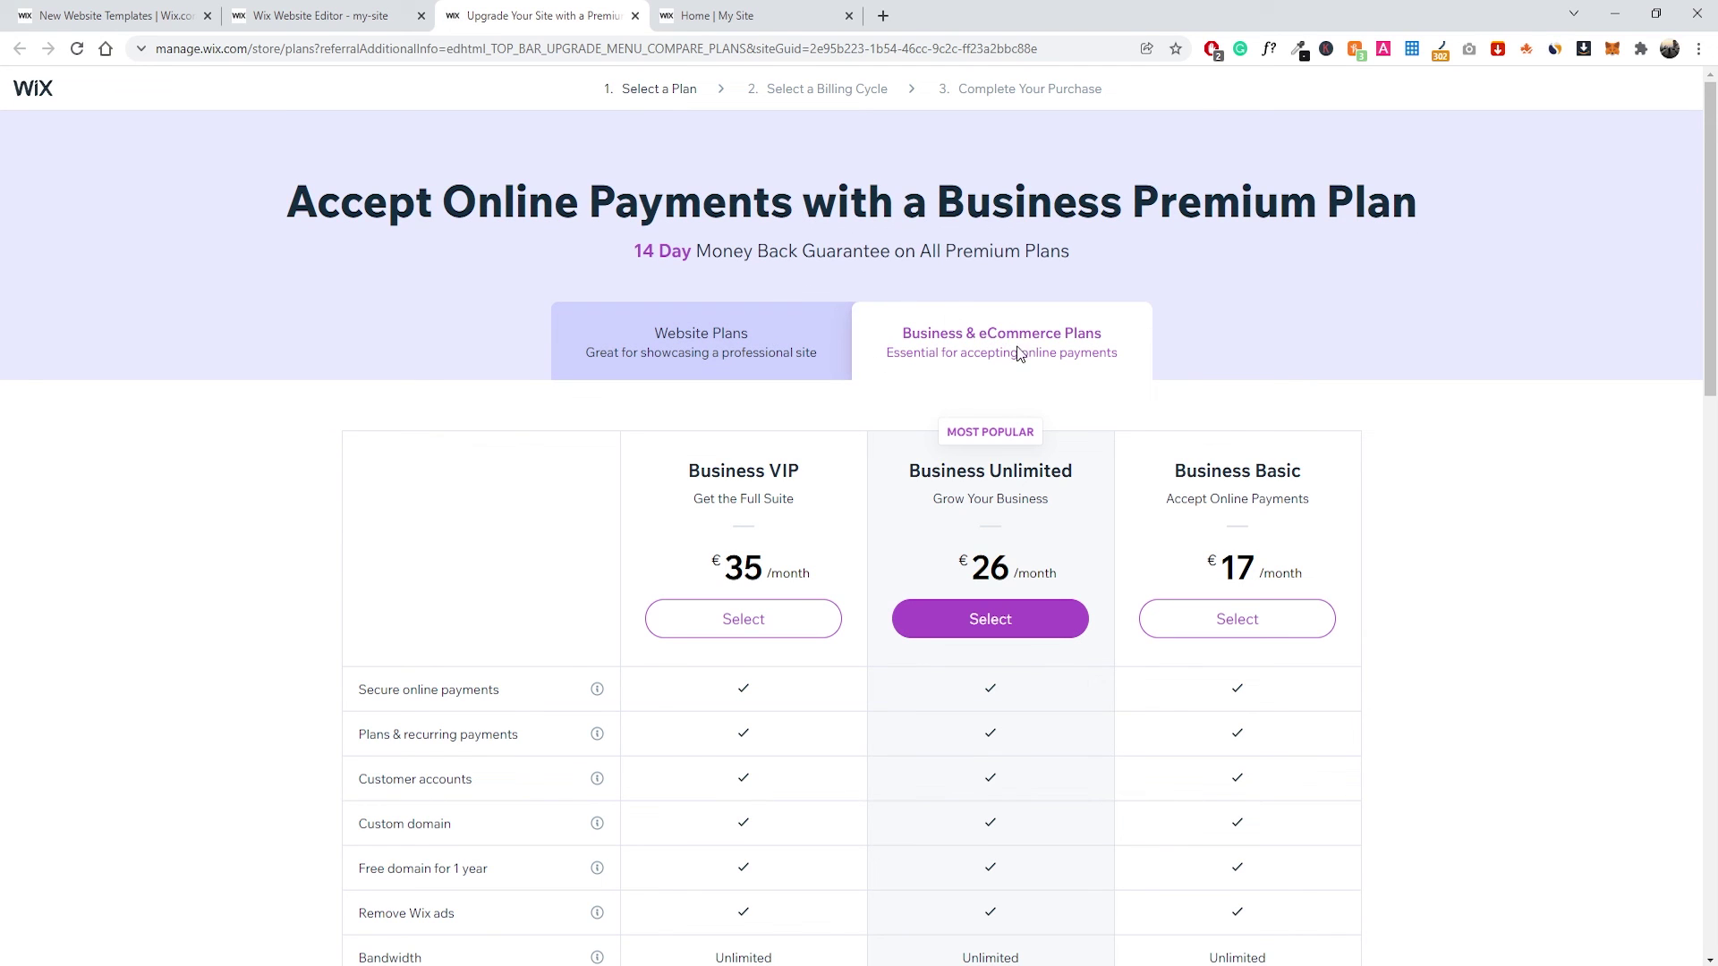
scroll(993, 345, "down", 1)
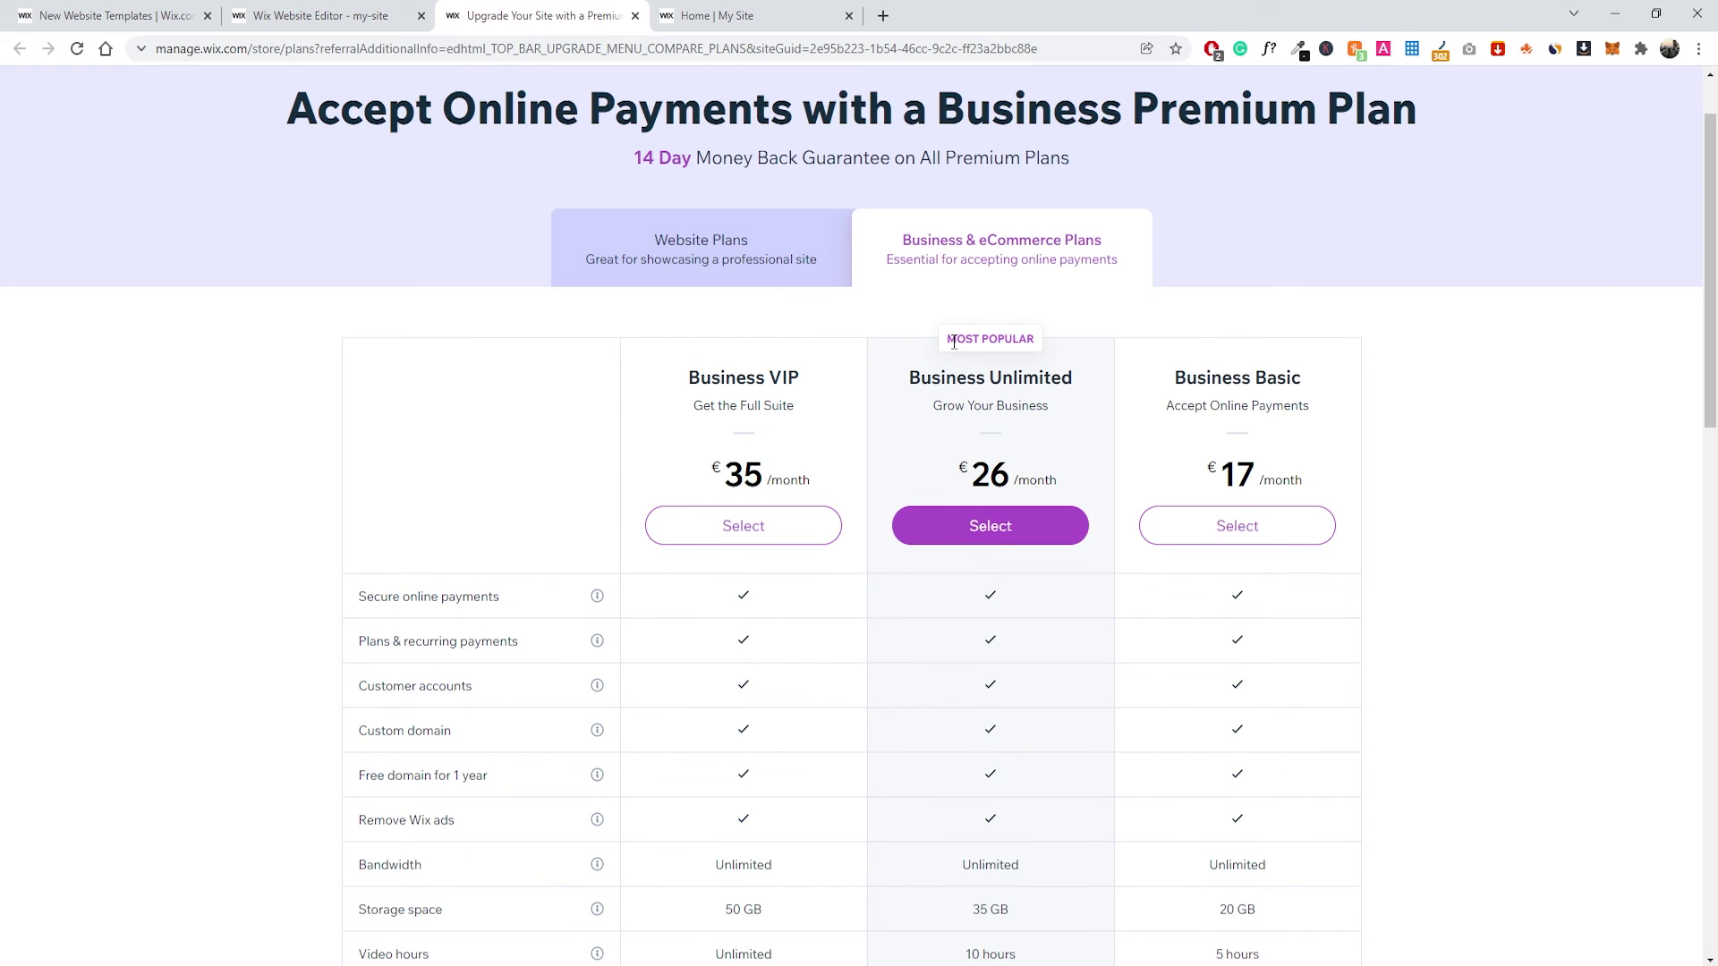
left_click_drag(905, 236, 1114, 243)
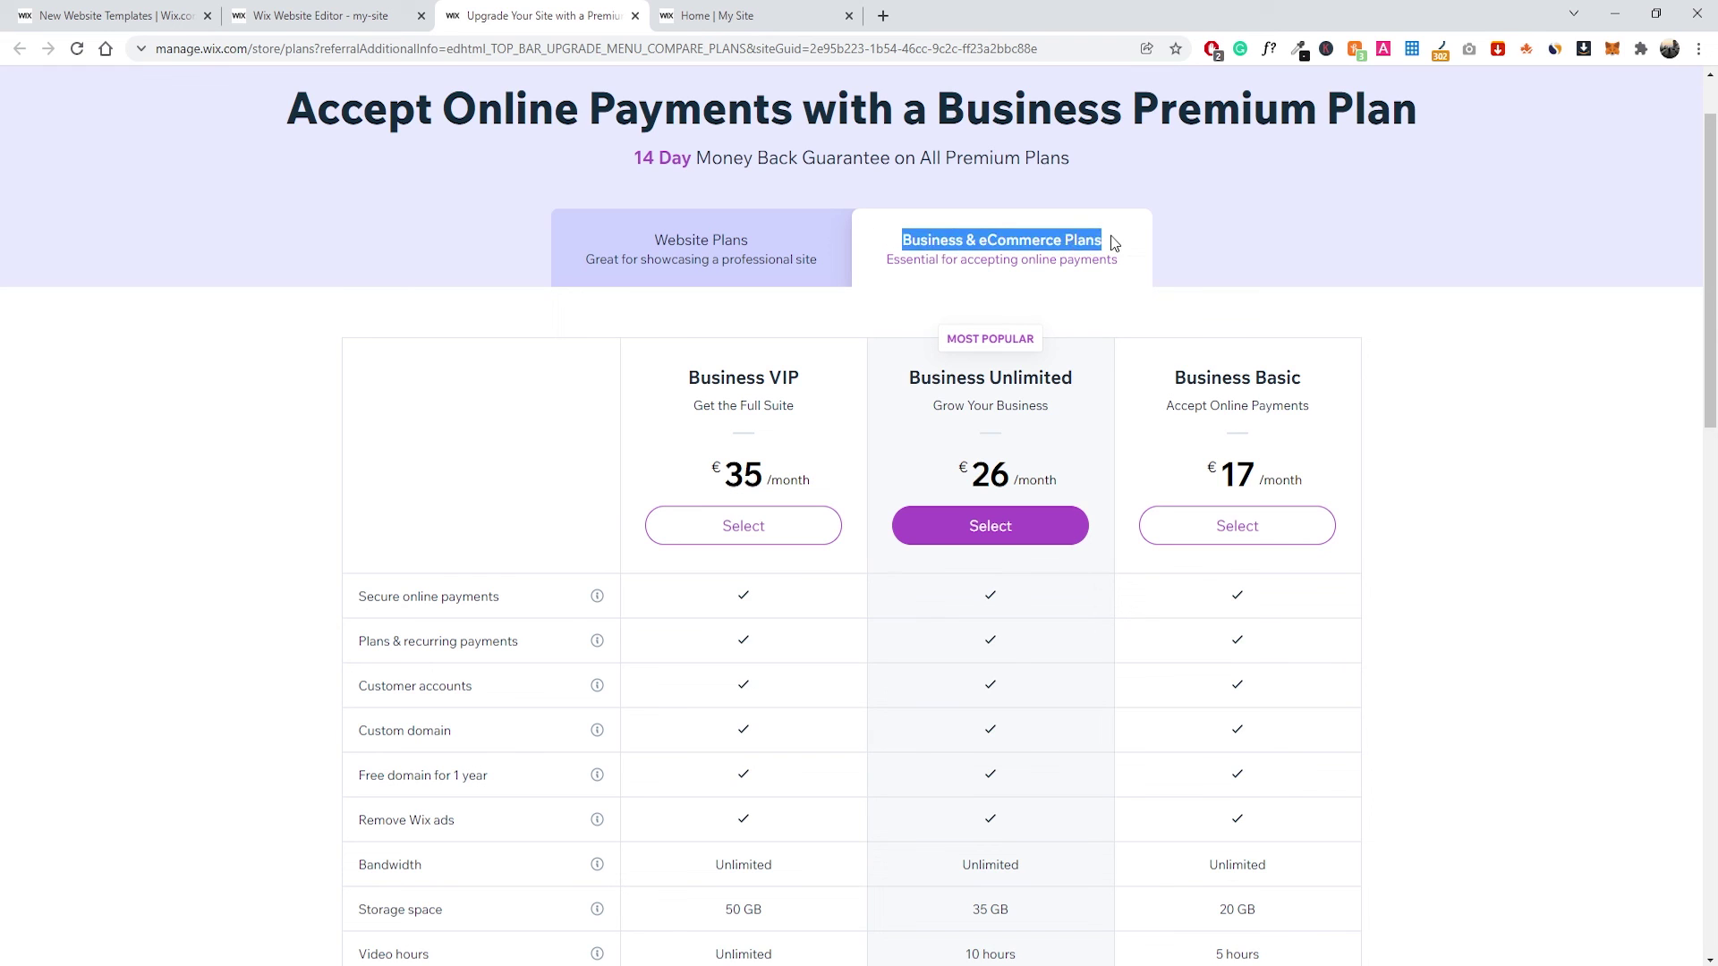
Examine the feature comparison of the Business & eCommerce Plans, focusing on the Business Basic plan.
left_click(1135, 284)
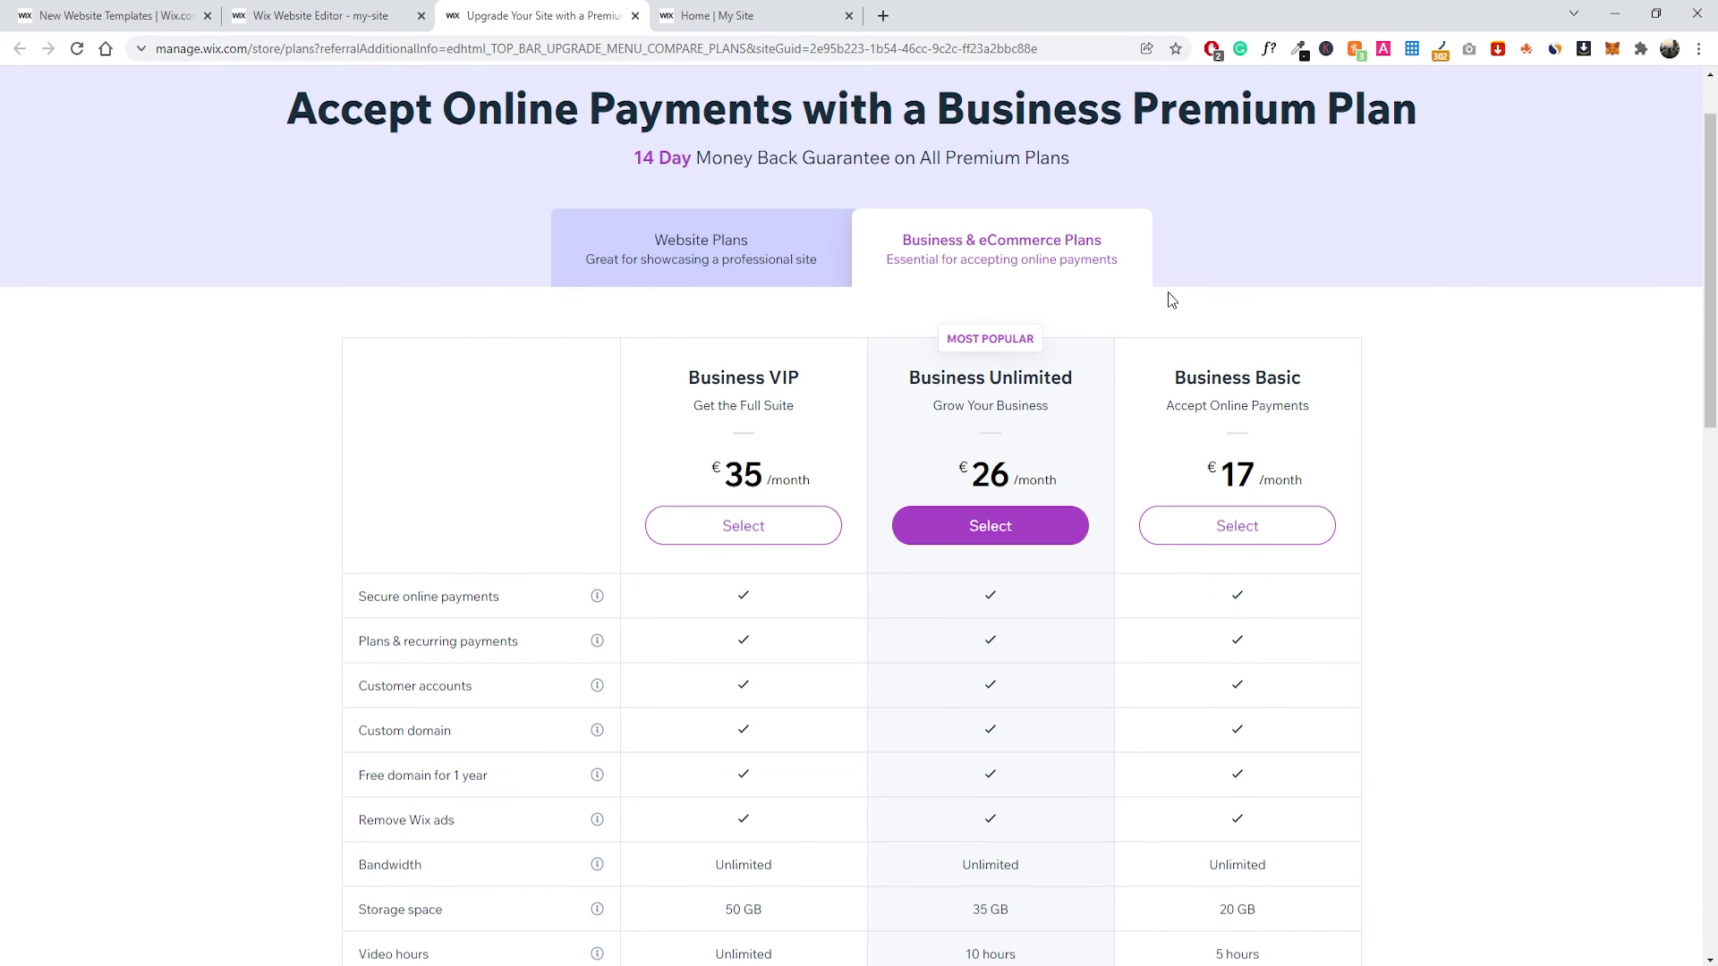
scroll(1169, 294, "down", 2)
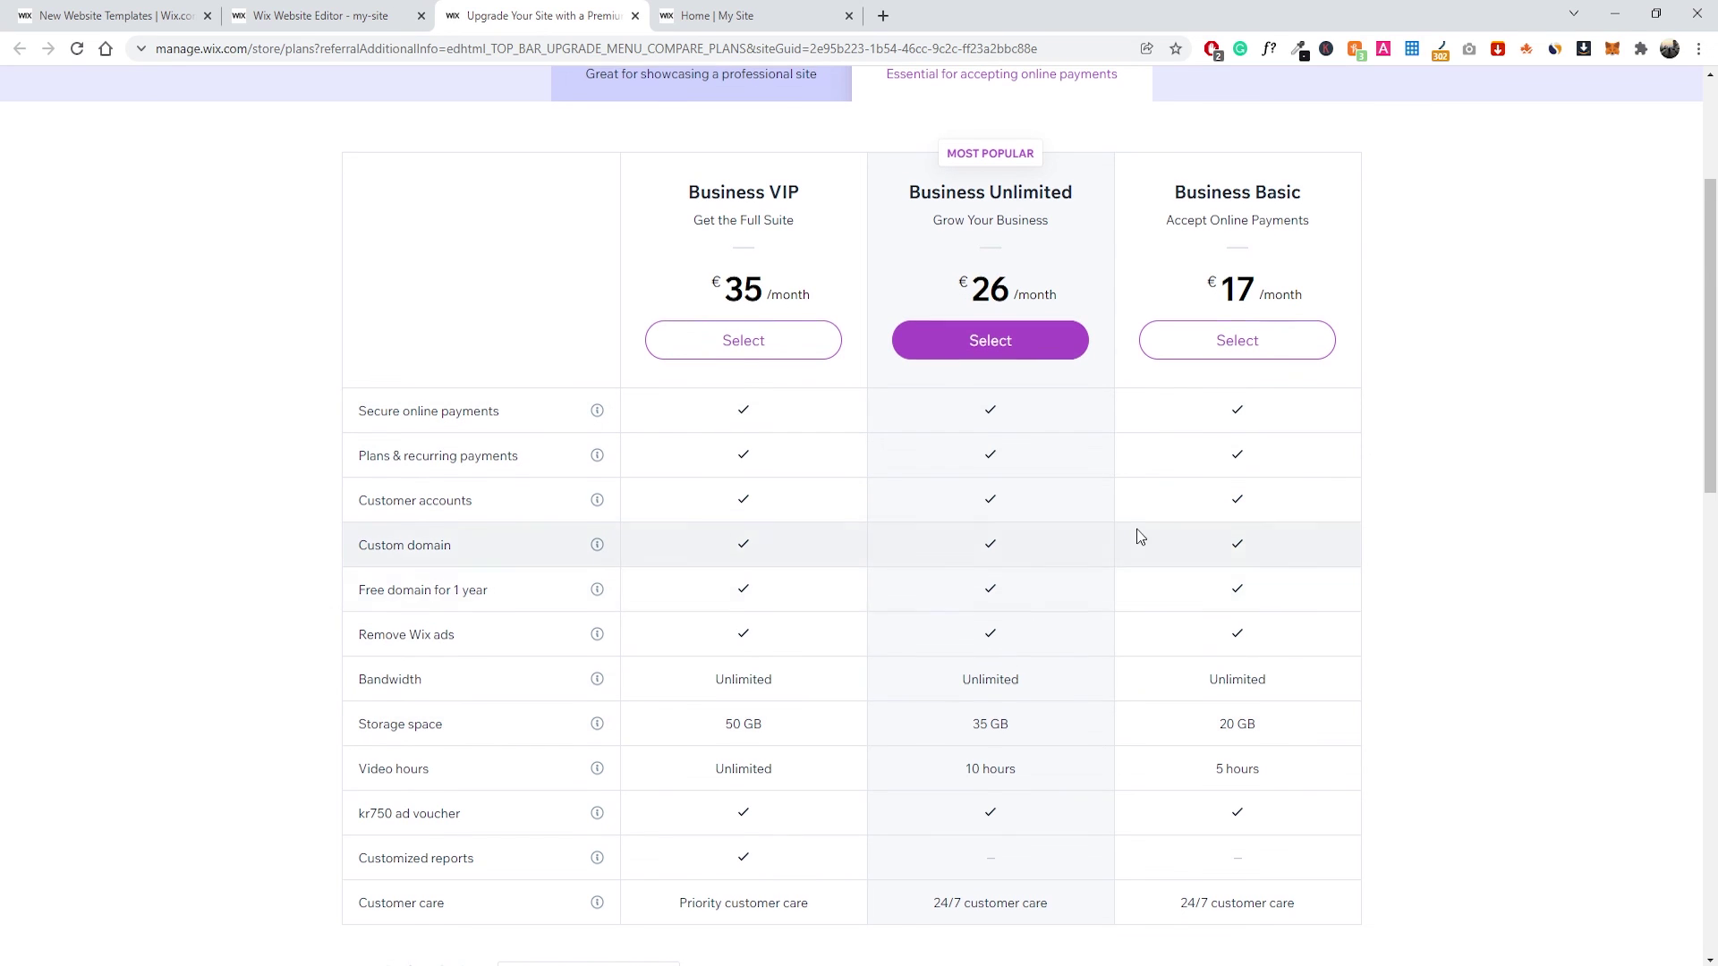
scroll(1163, 452, "up", 1)
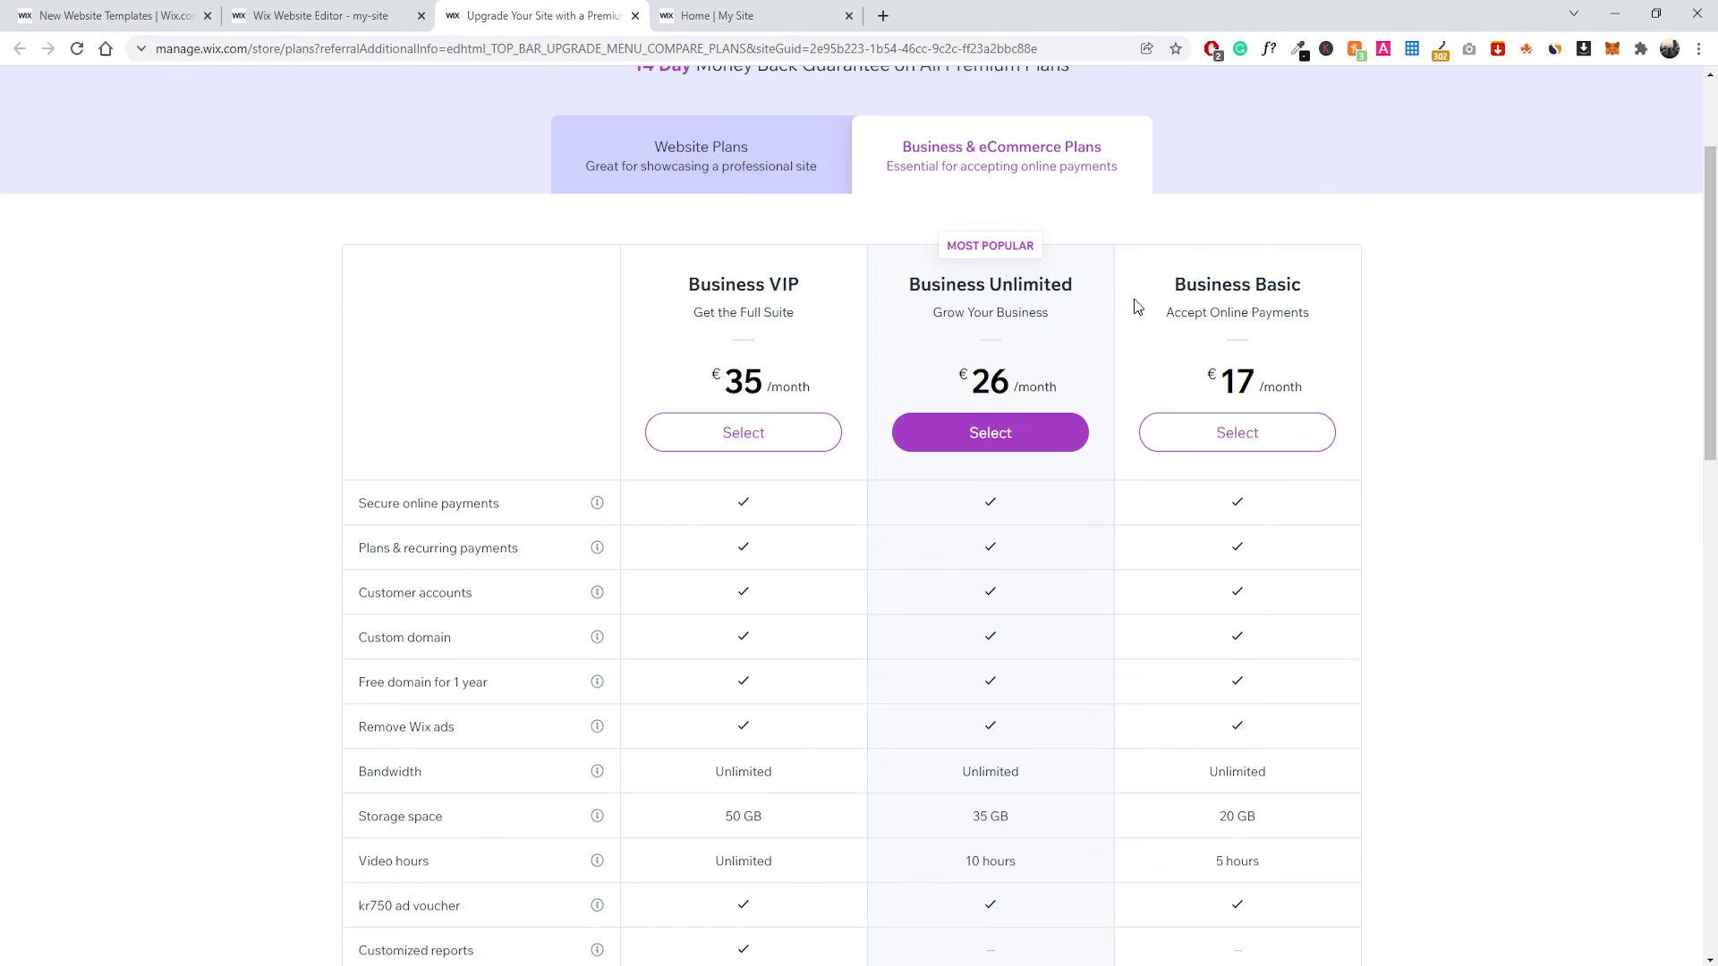
left_click_drag(1226, 304, 1319, 310)
left_click(1315, 311)
Switch the plan comparison to Website Plans and examine the Connect Domain and Combo plans, including the note about Wix ads.
scroll(1058, 367, "up", 3)
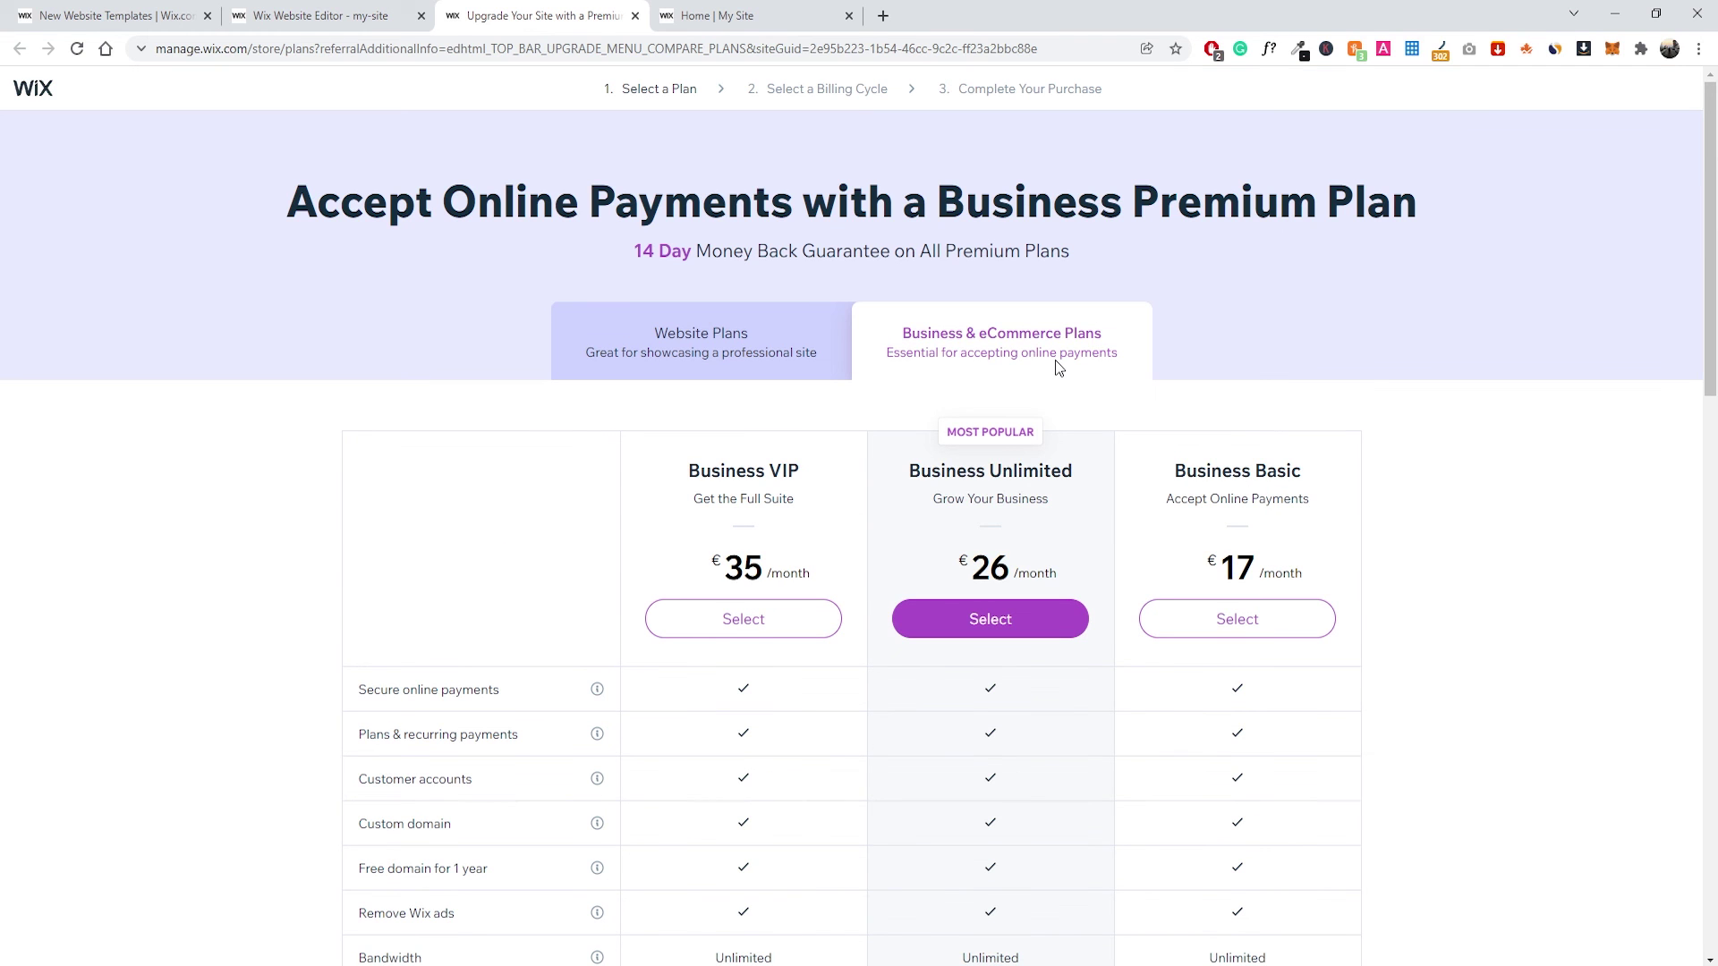
left_click(804, 352)
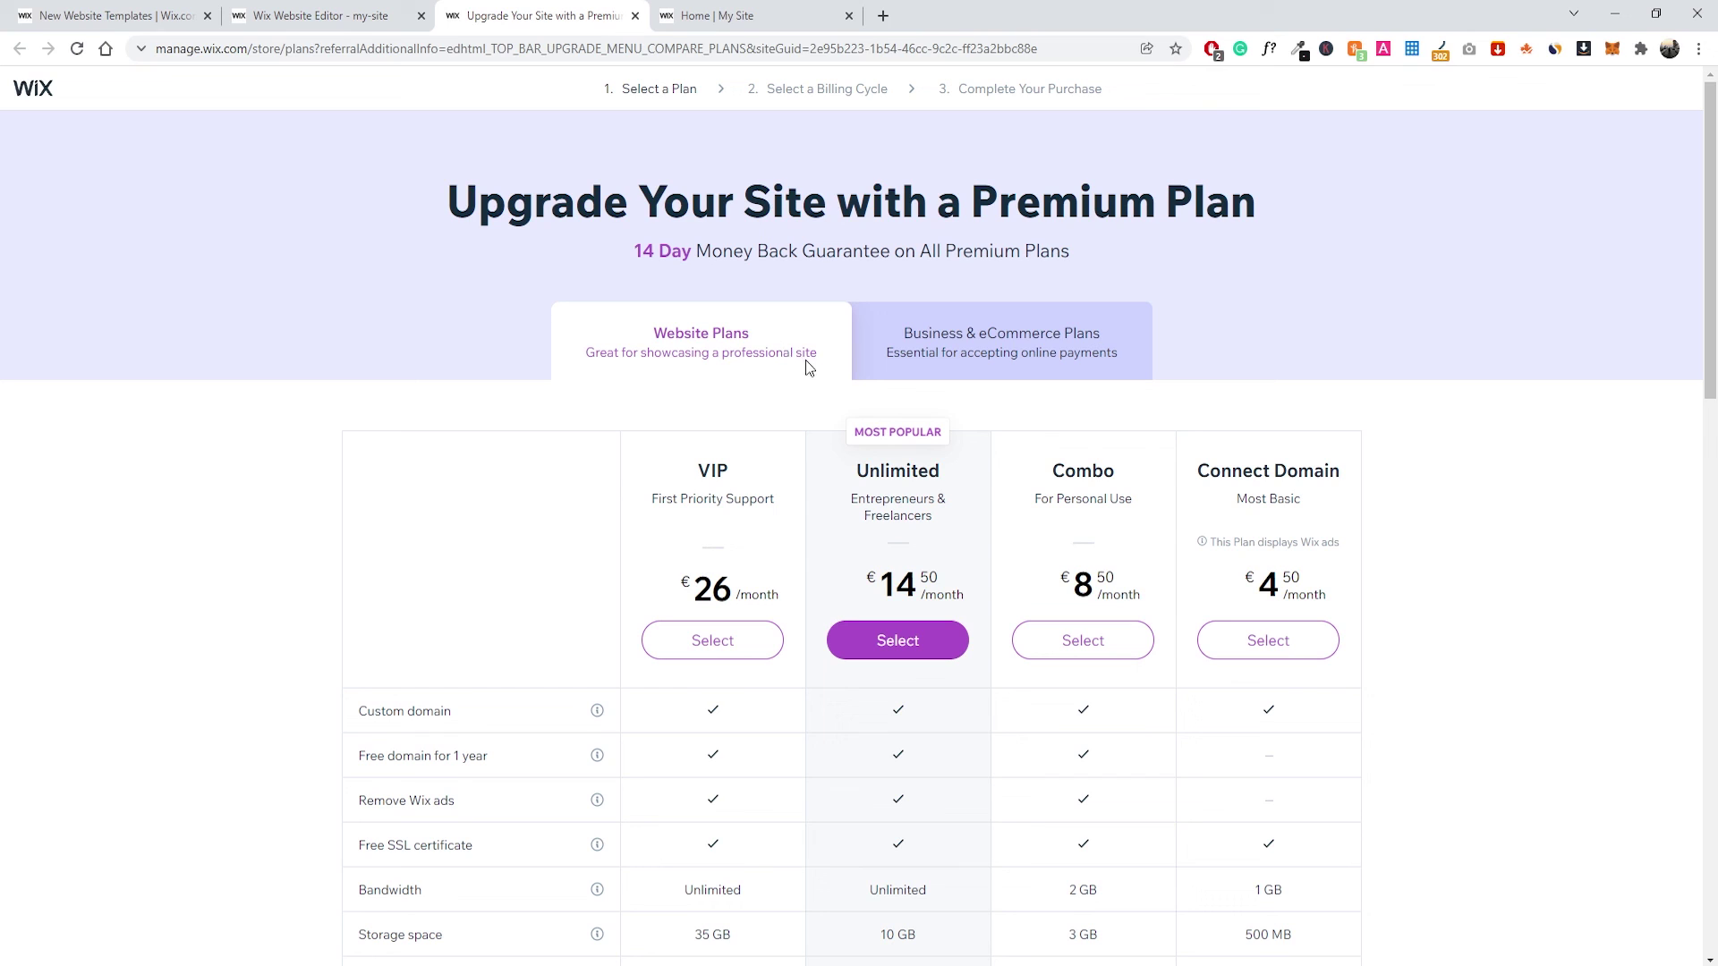
scroll(966, 403, "down", 1)
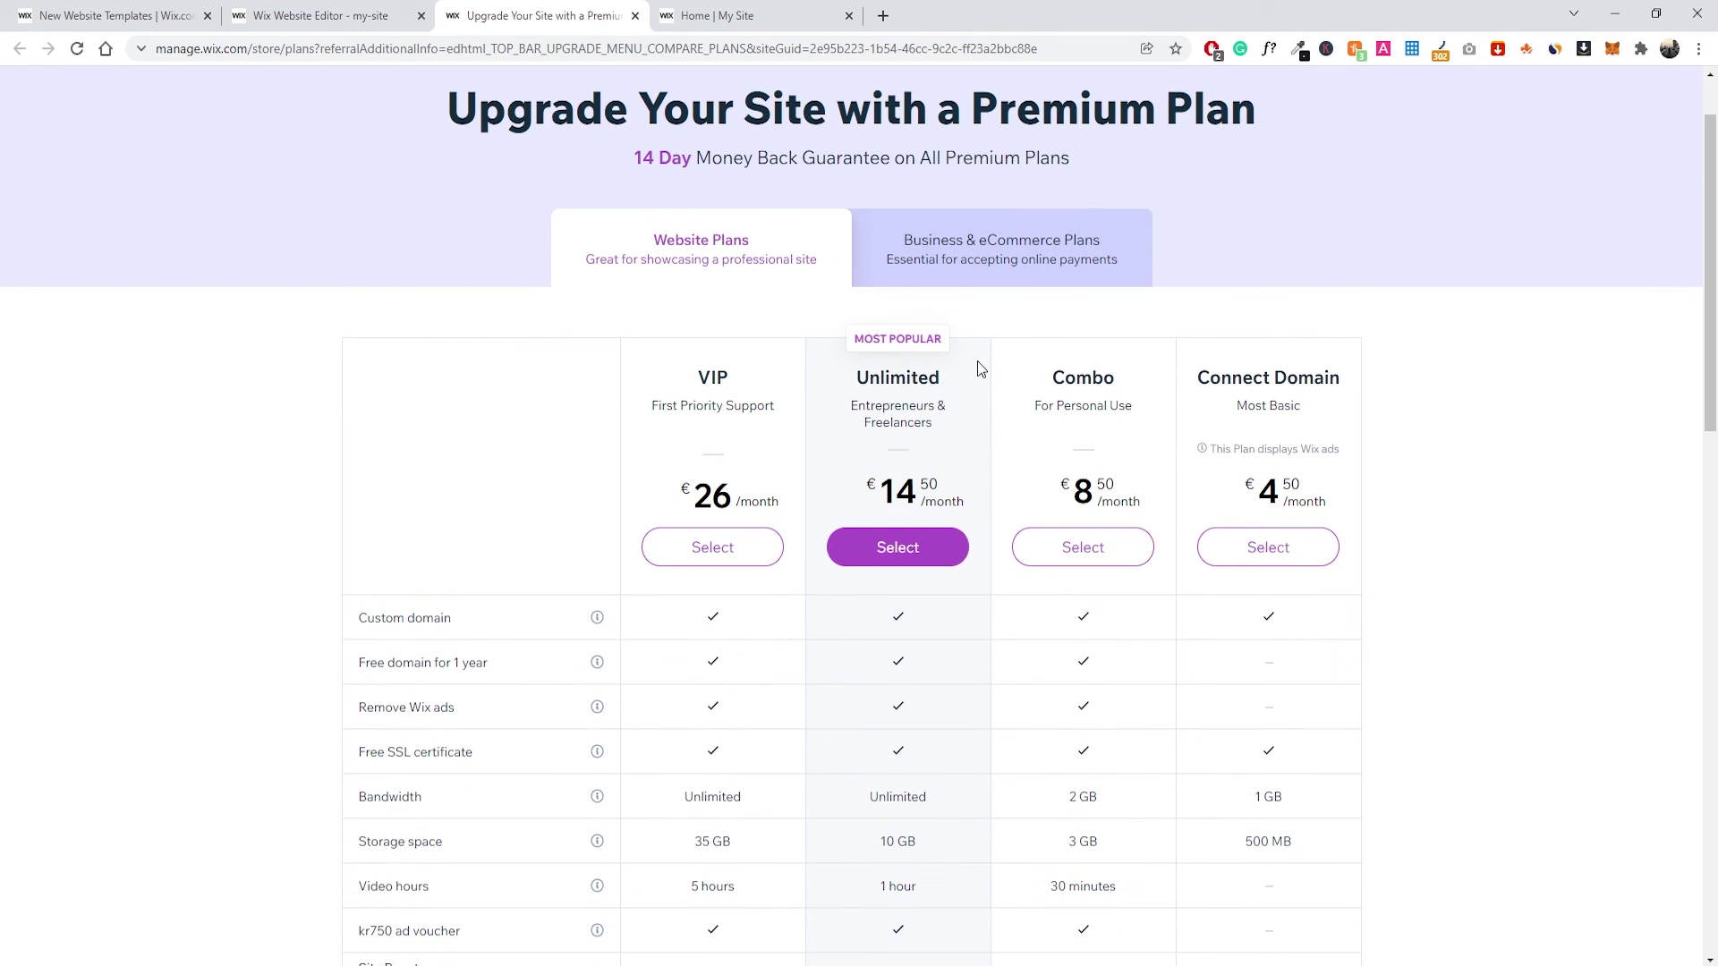
scroll(973, 323, "down", 1)
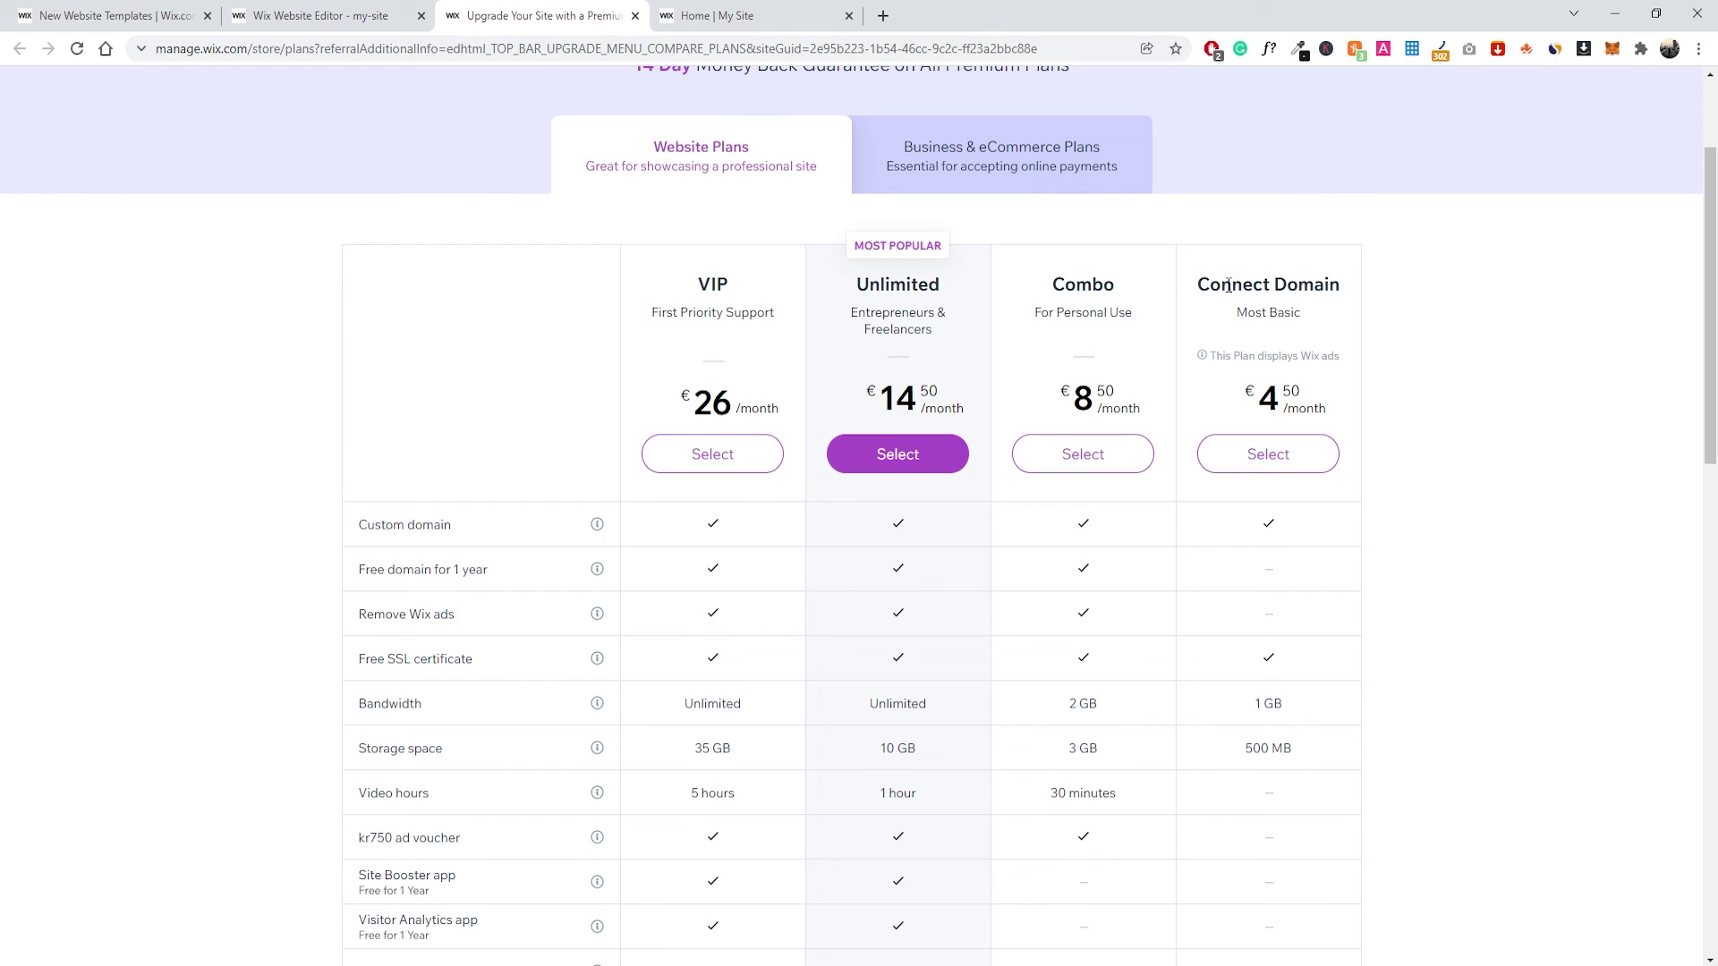
left_click_drag(1229, 285, 1292, 295)
left_click(1314, 370)
left_click_drag(1296, 355, 1344, 361)
left_click(1322, 359)
left_click_drag(1053, 283, 1131, 306)
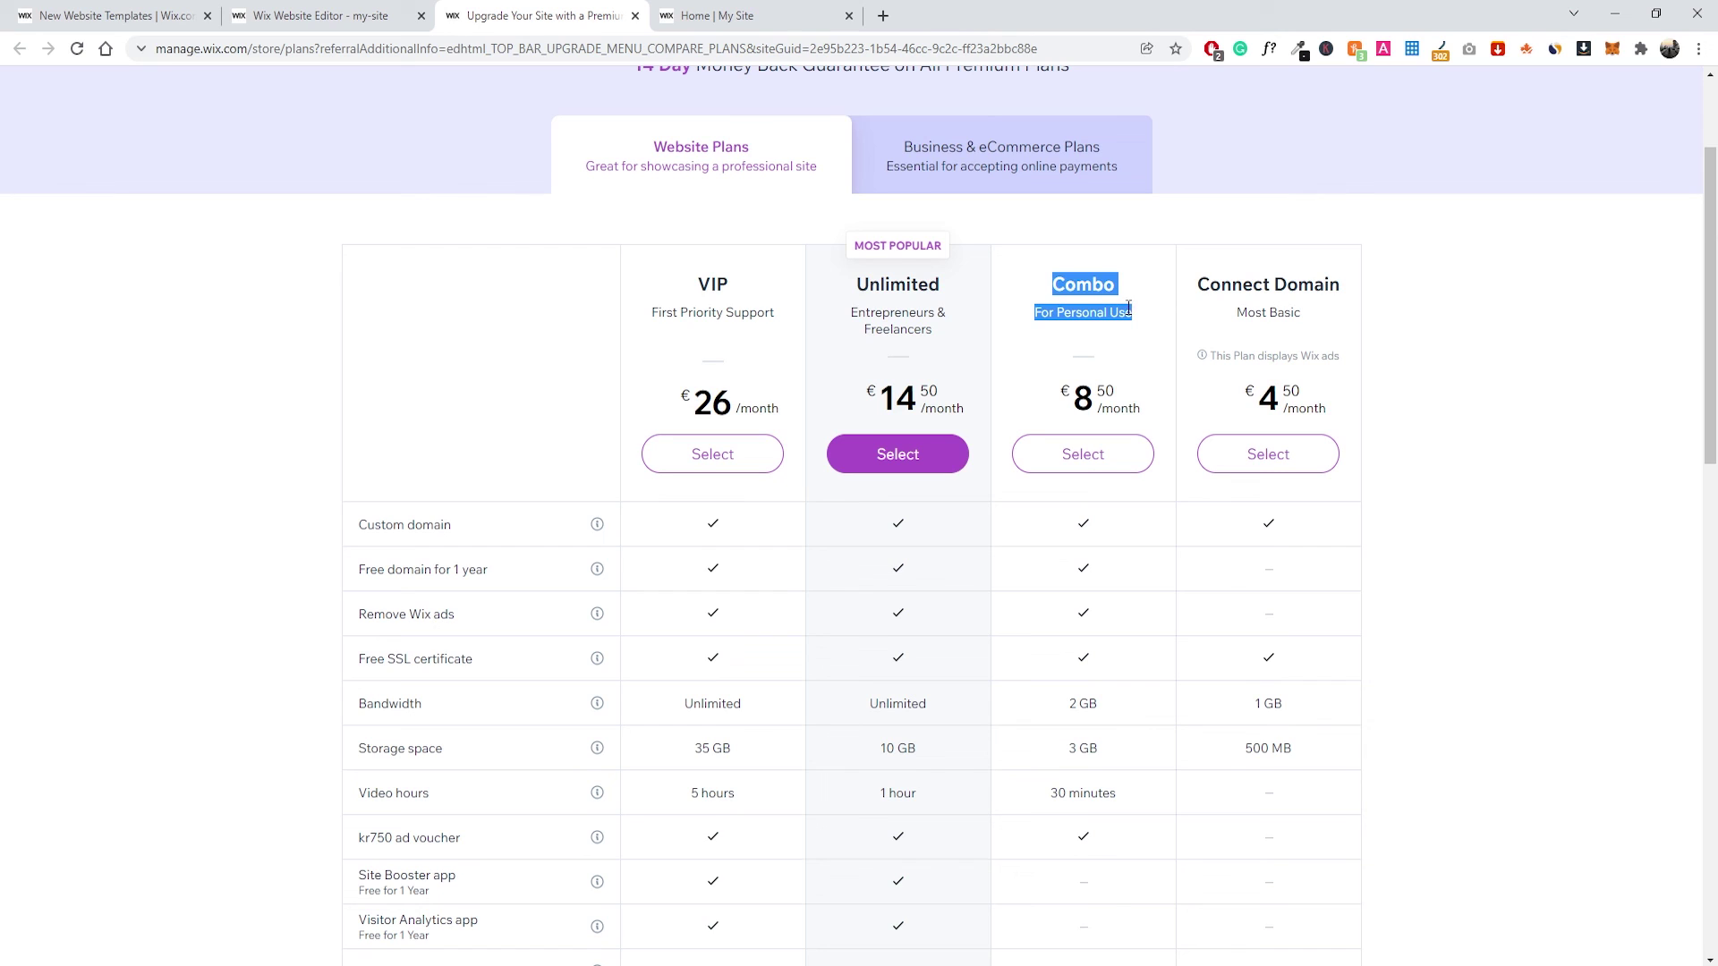
left_click(1128, 307)
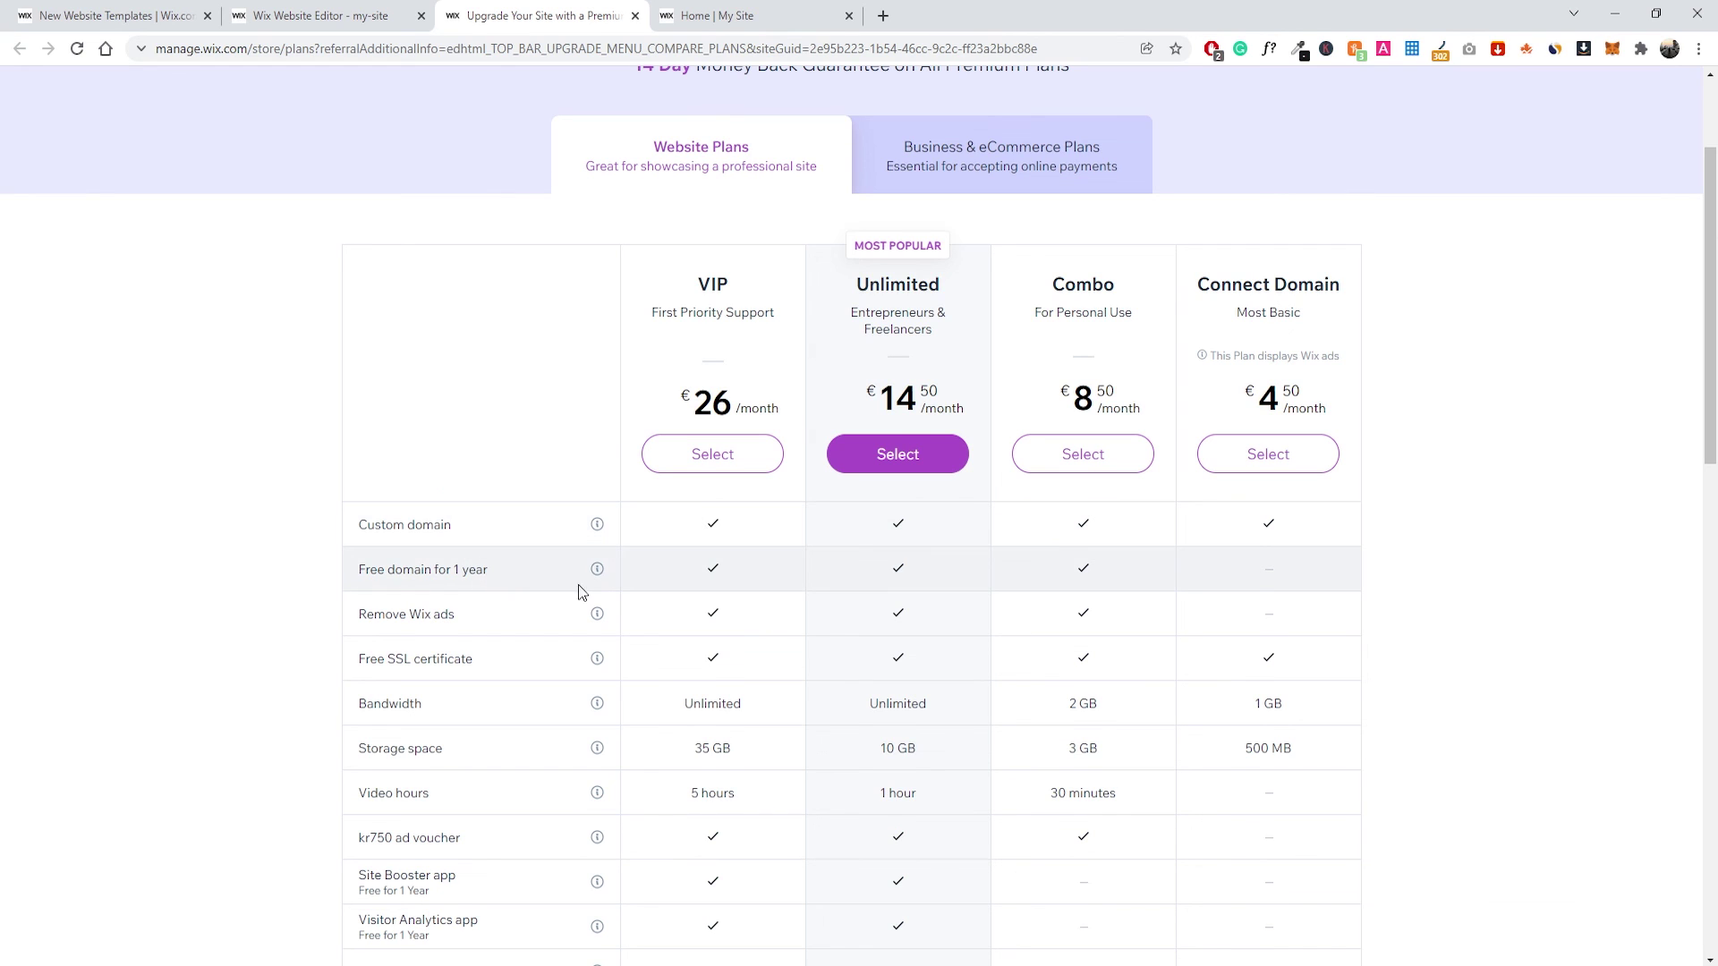
Review the full feature list of the Website Plans and switch the comparison back to Business & eCommerce Plans.
mouse_move(601, 577)
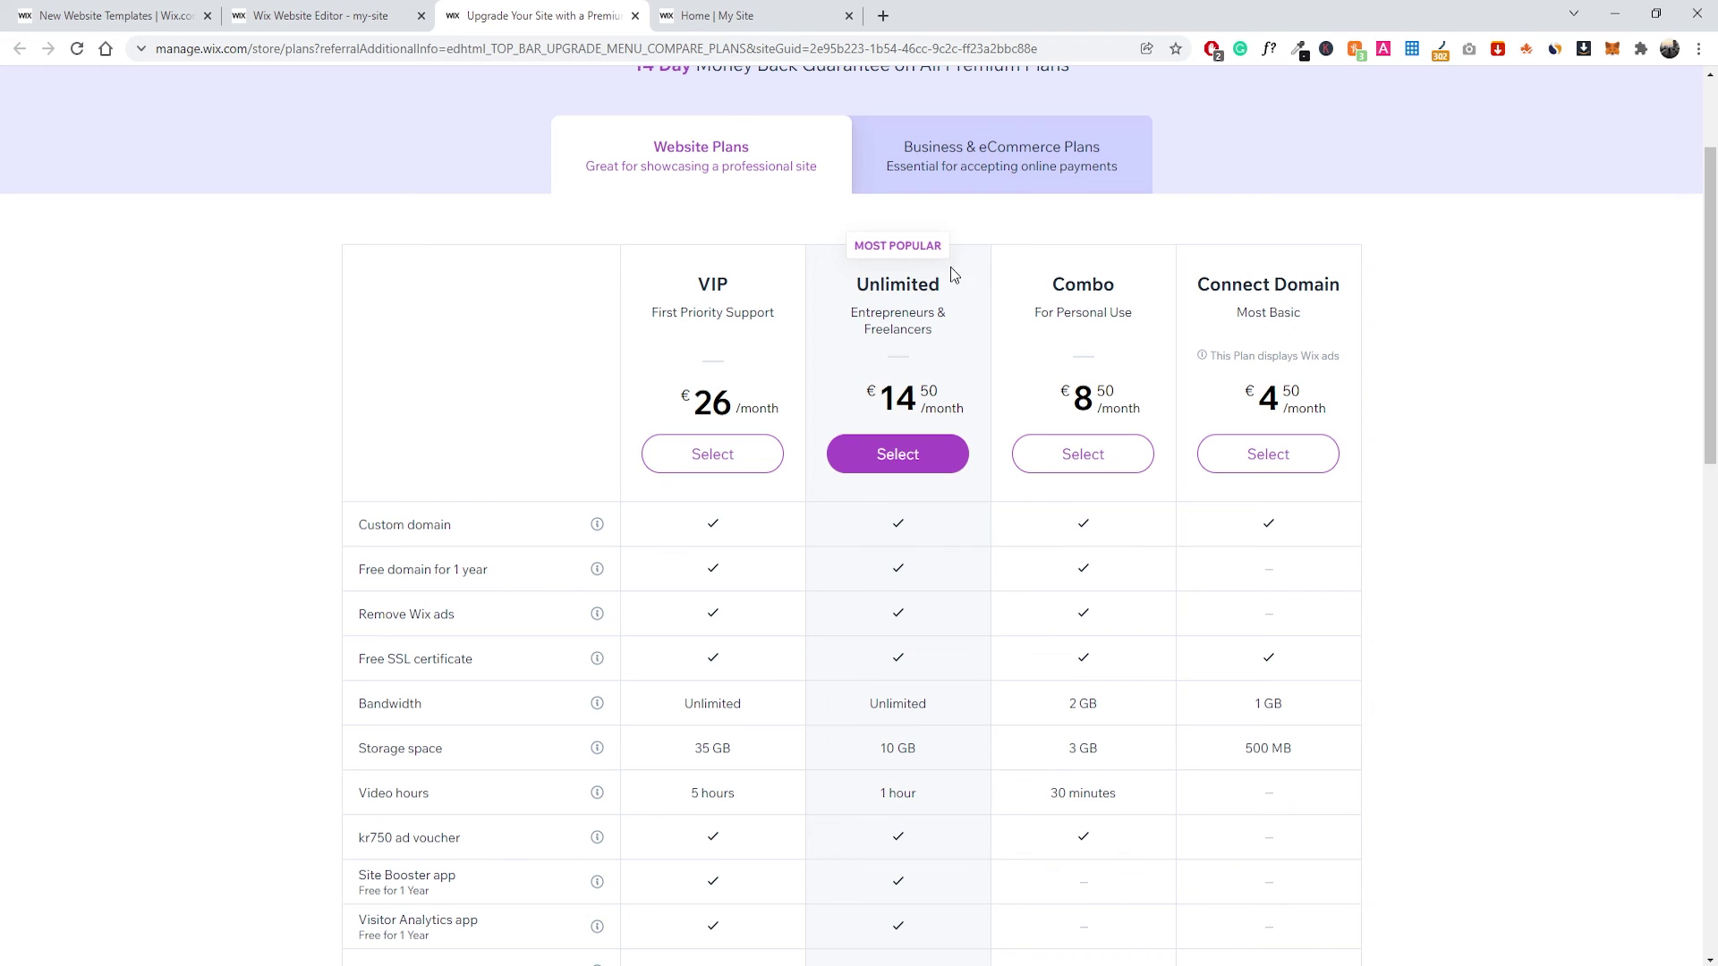
scroll(829, 483, "down", 3)
scroll(931, 525, "up", 3)
scroll(925, 560, "down", 3)
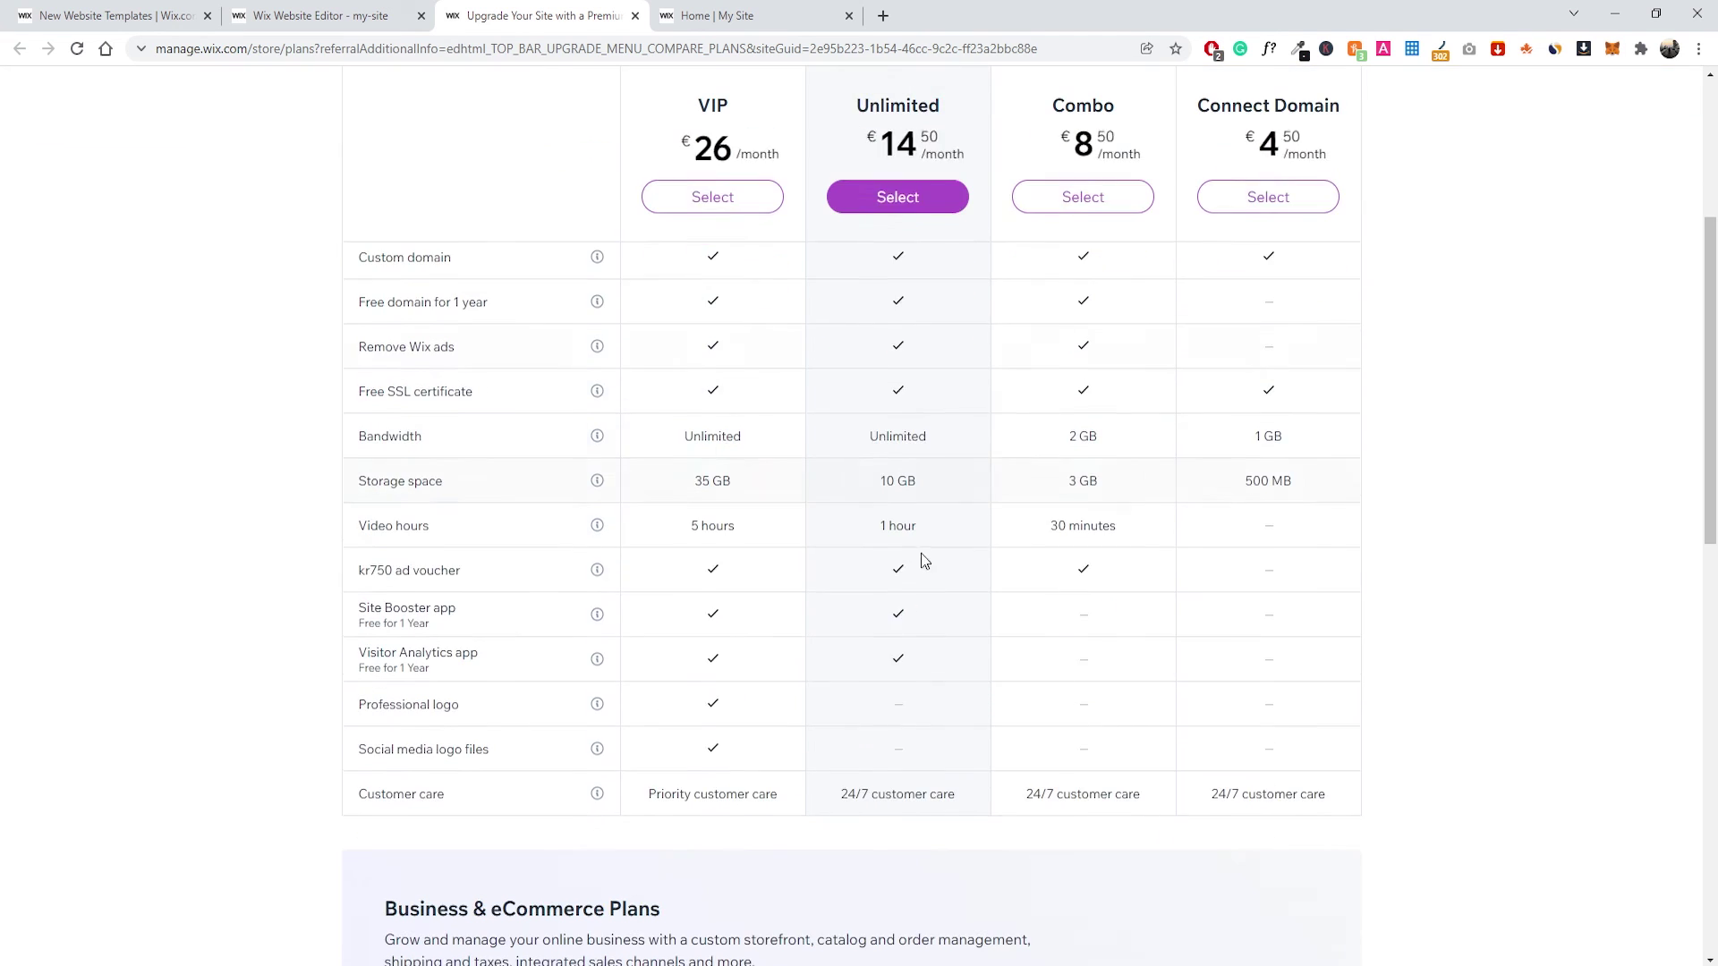
scroll(866, 508, "up", 3)
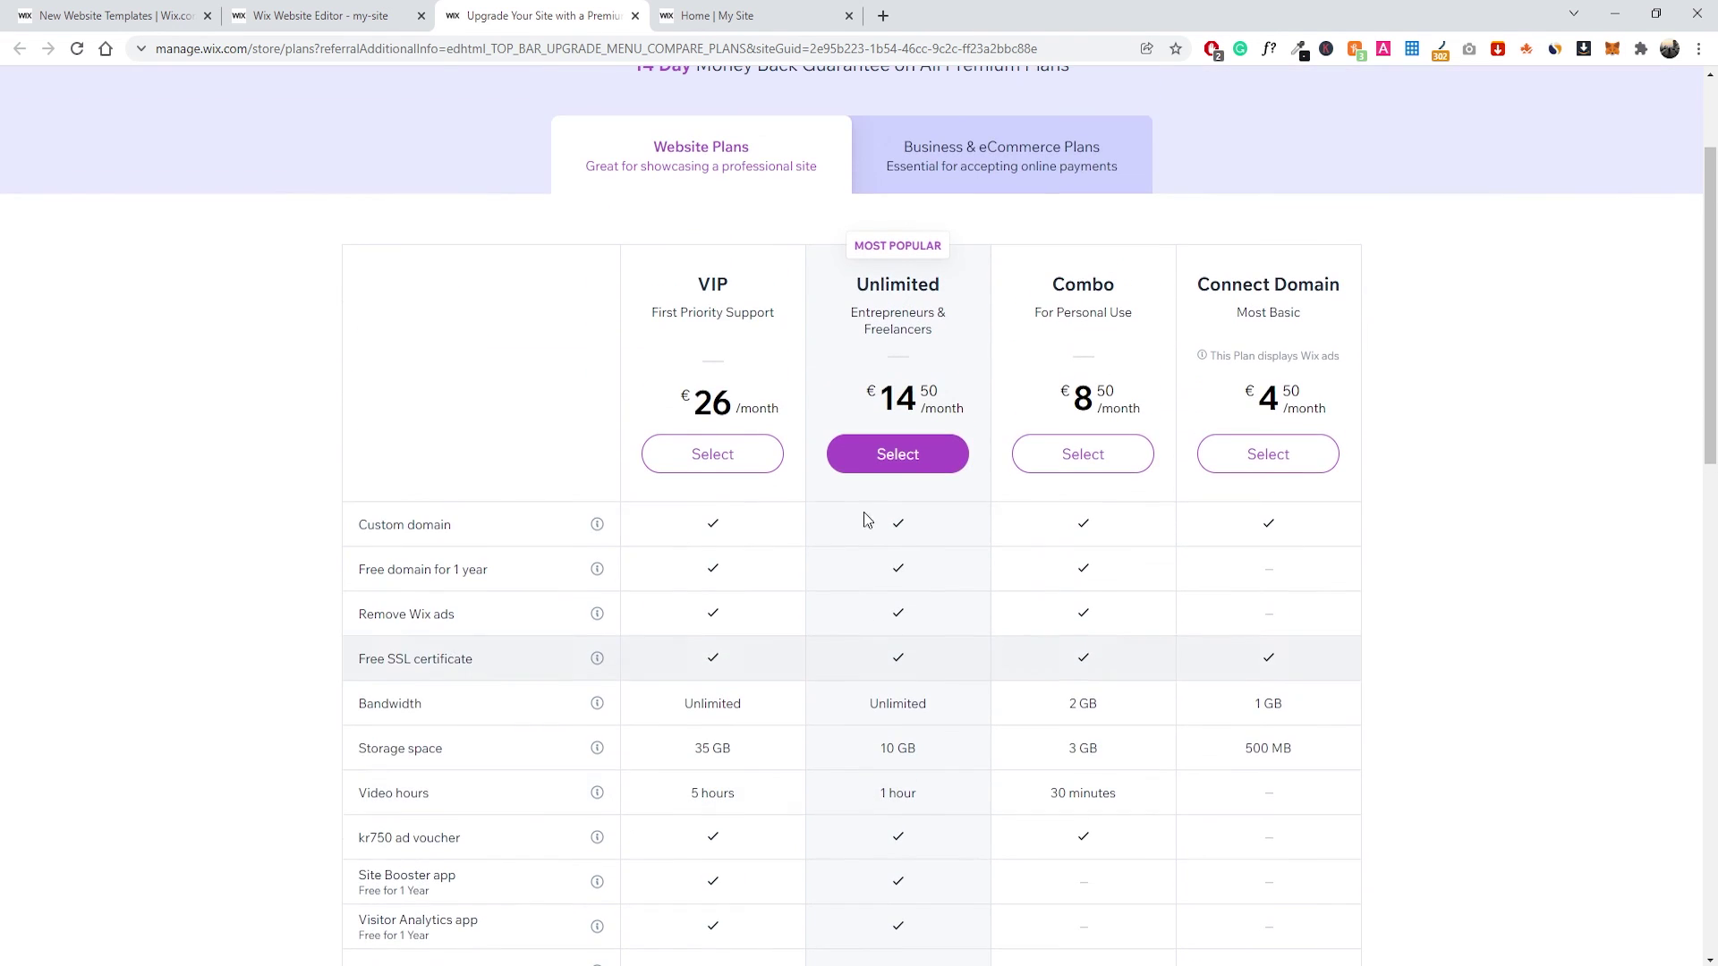
left_click(940, 161)
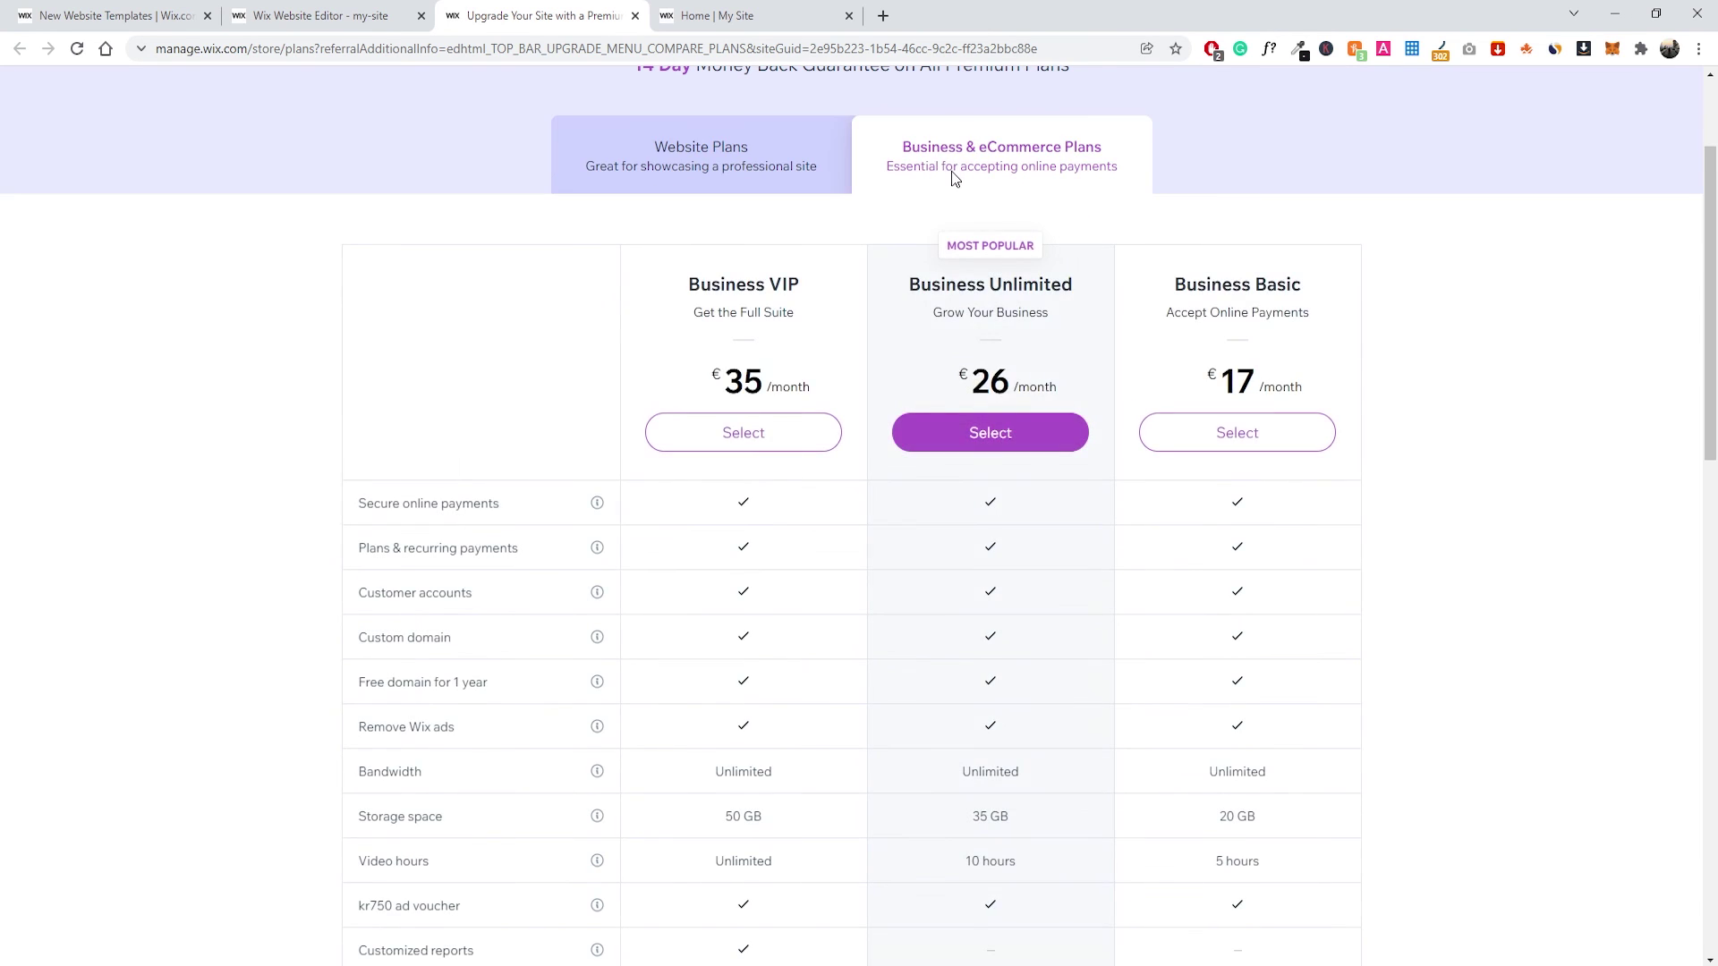